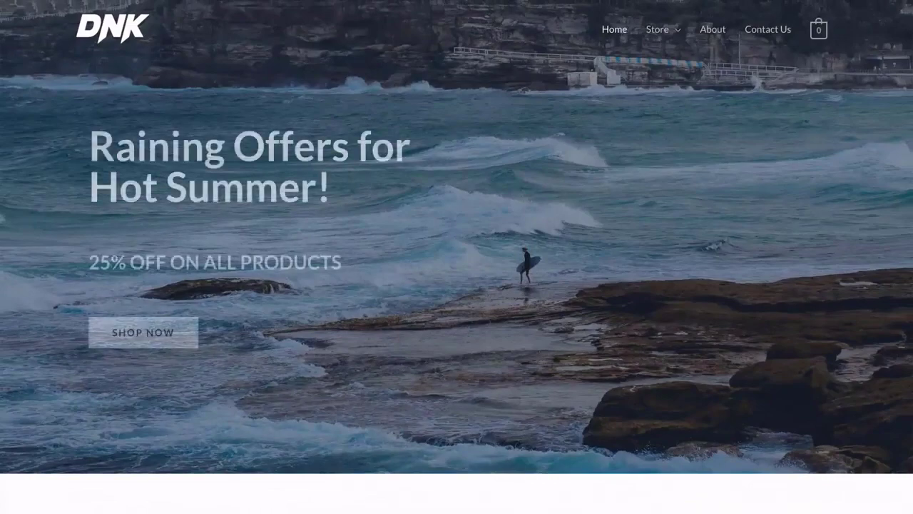
Open the Anchor Bracelet product page and scroll through its details.
{"action": "scroll", "coordinate": [457, 257], "scroll_direction": "down", "scroll_amount": 7}
{"action": "scroll", "coordinate": [457, 257], "scroll_direction": "down", "scroll_amount": 2}
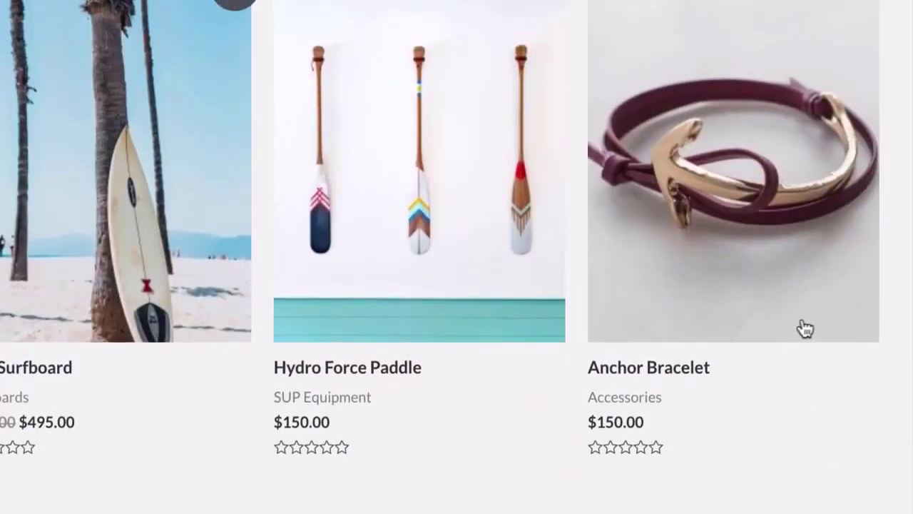
{"action": "left_click", "coordinate": [674, 360]}
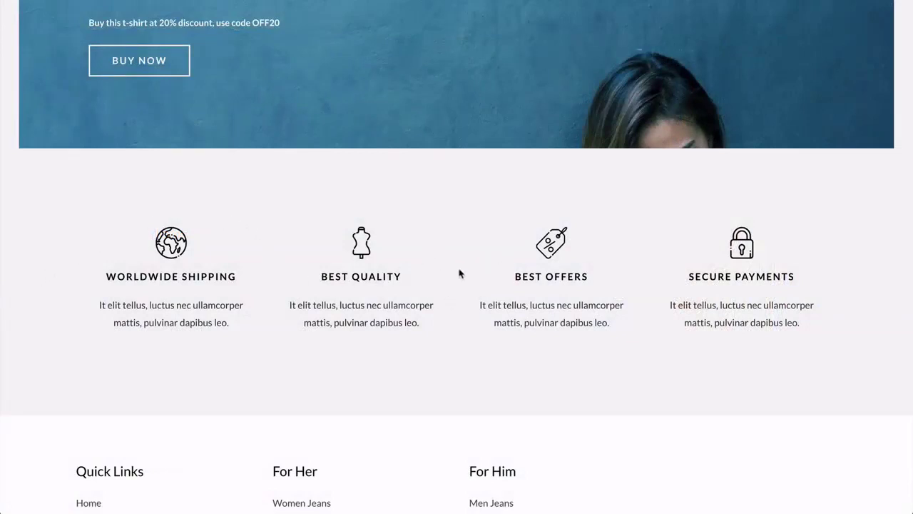
{"action": "scroll", "coordinate": [460, 272], "scroll_direction": "up", "scroll_amount": 10}
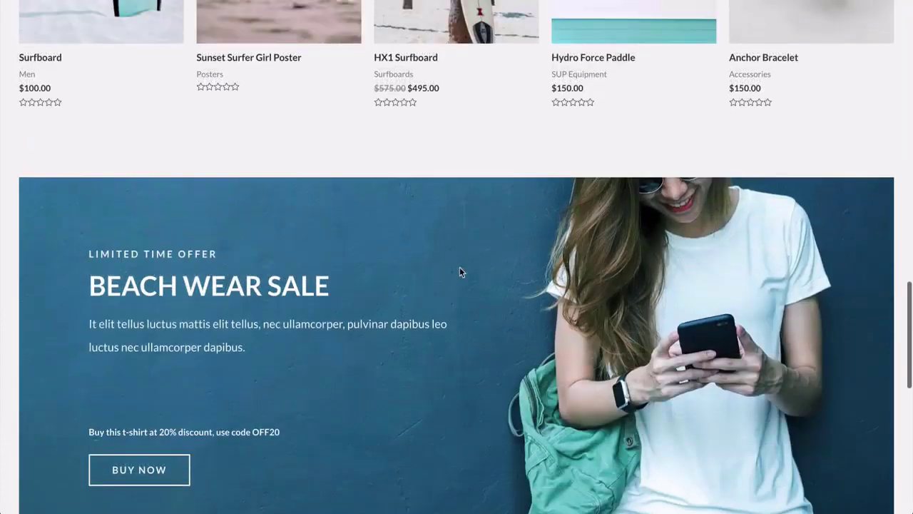
{"action": "scroll", "coordinate": [460, 272], "scroll_direction": "up", "scroll_amount": 3}
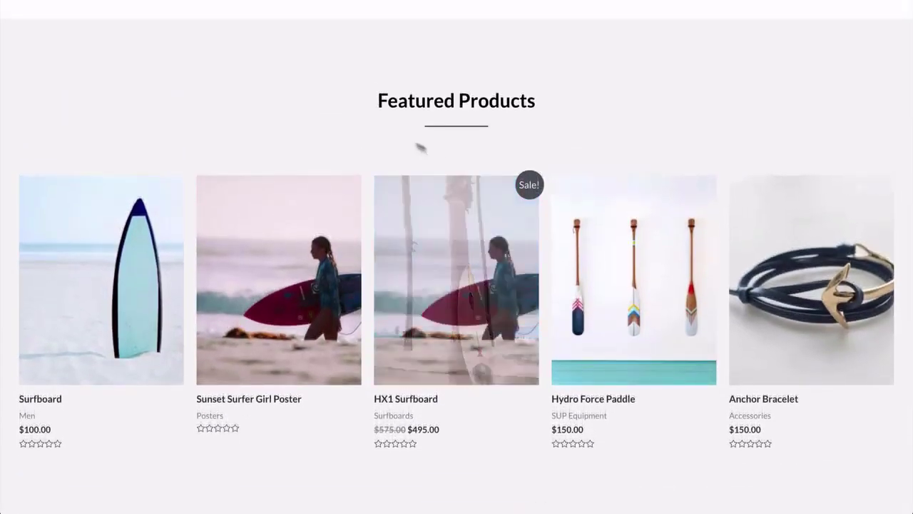
{"action": "scroll", "coordinate": [370, 125], "scroll_direction": "up", "scroll_amount": 5}
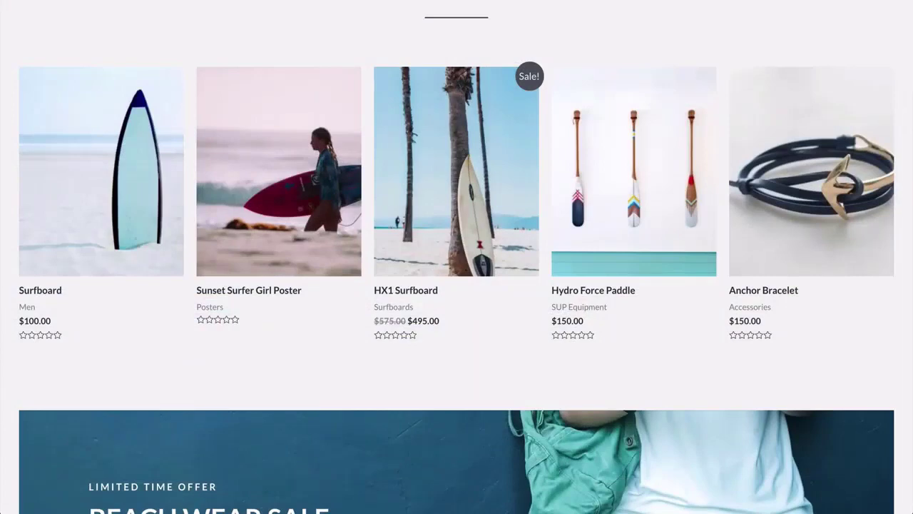
{"action": "scroll", "coordinate": [456, 285], "scroll_direction": "down", "scroll_amount": 5}
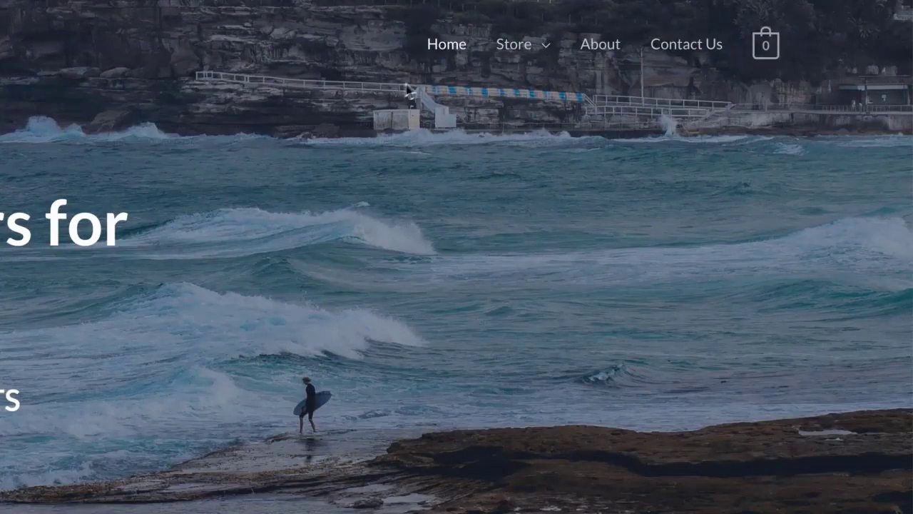
Open the store's About Us page and scroll through its content.
{"action": "mouse_move", "coordinate": [512, 59]}
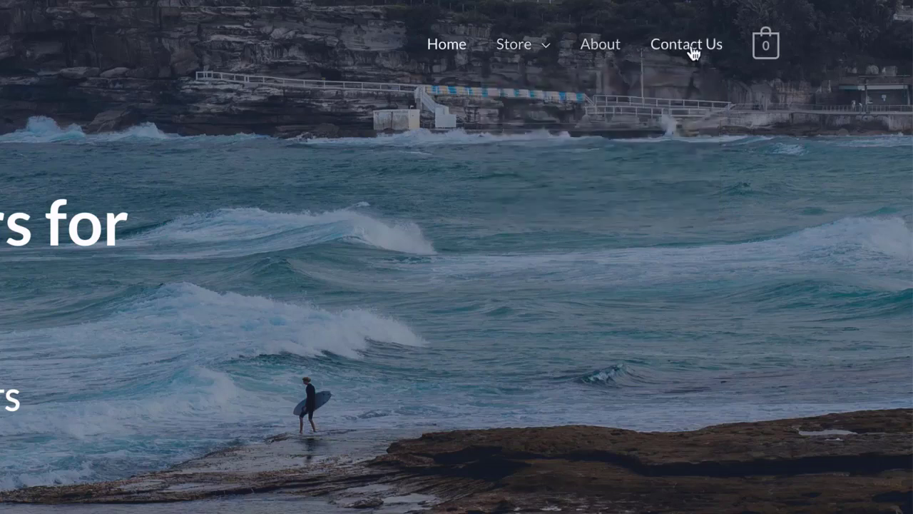
{"action": "left_click", "coordinate": [600, 44]}
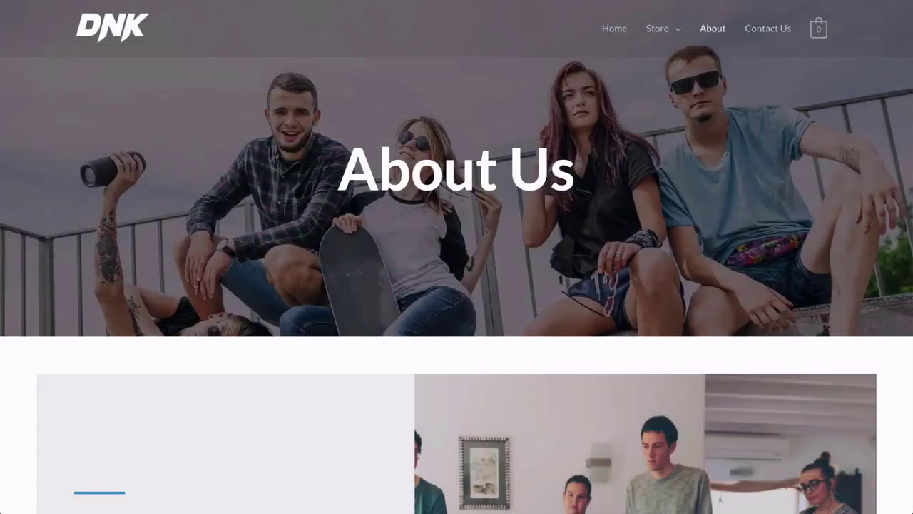
{"action": "scroll", "coordinate": [457, 256], "scroll_direction": "down", "scroll_amount": 4}
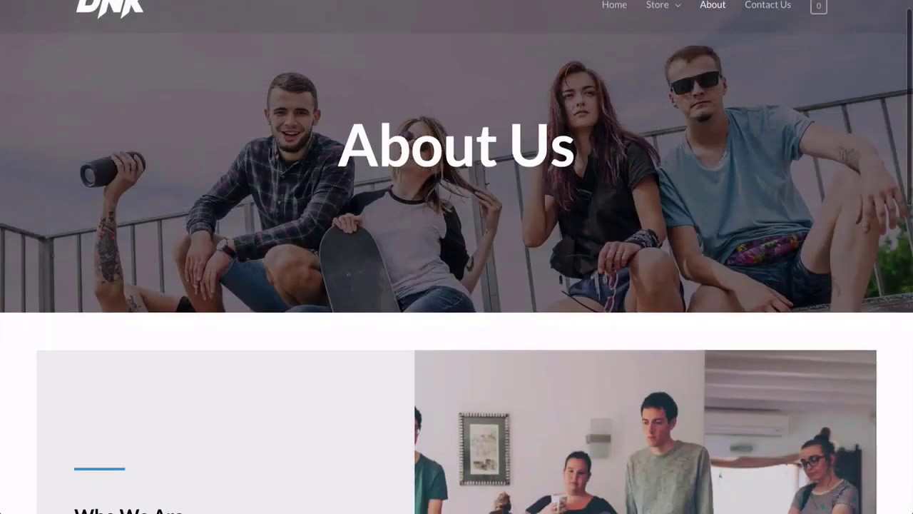
{"action": "scroll", "coordinate": [456, 257], "scroll_direction": "down", "scroll_amount": 3}
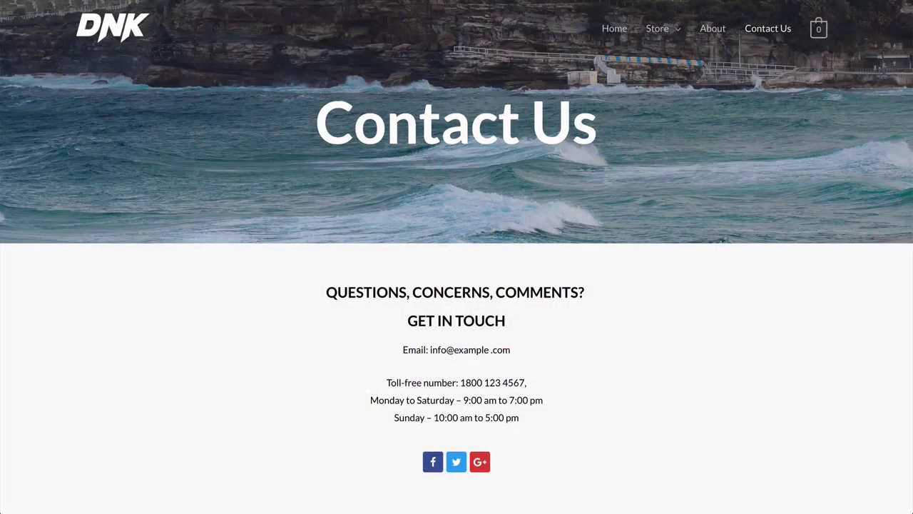
{"action": "scroll", "coordinate": [457, 286], "scroll_direction": "down", "scroll_amount": 6}
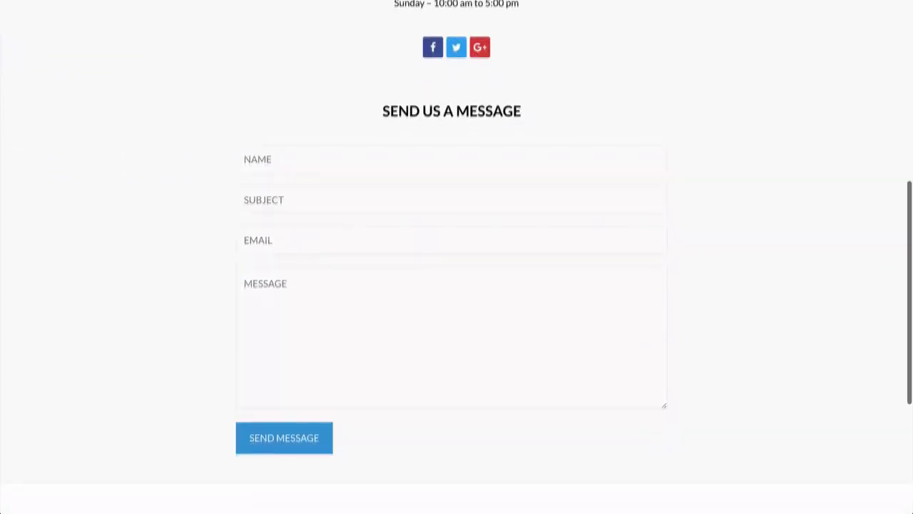
{"action": "scroll", "coordinate": [457, 286], "scroll_direction": "up", "scroll_amount": 4}
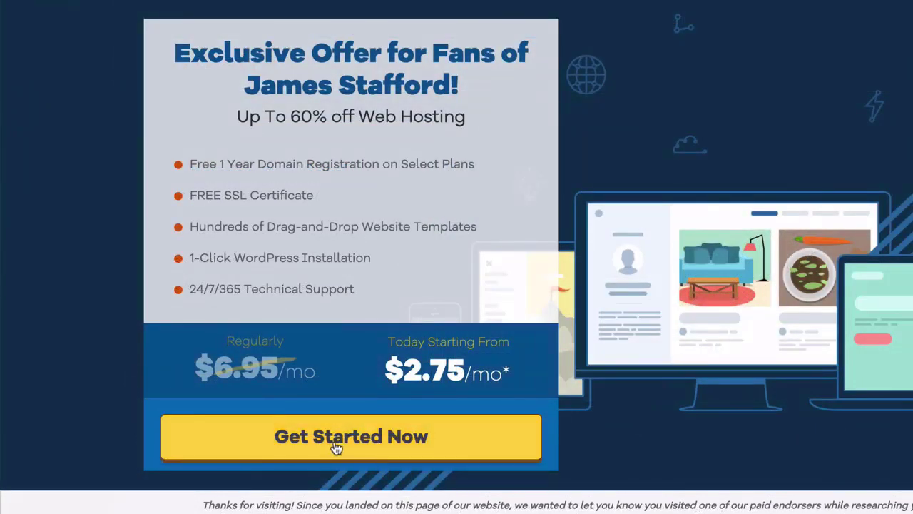
Start checkout for the discounted hosting offer, keep the .com extension, and show billing cycles.
{"action": "left_click", "coordinate": [337, 447]}
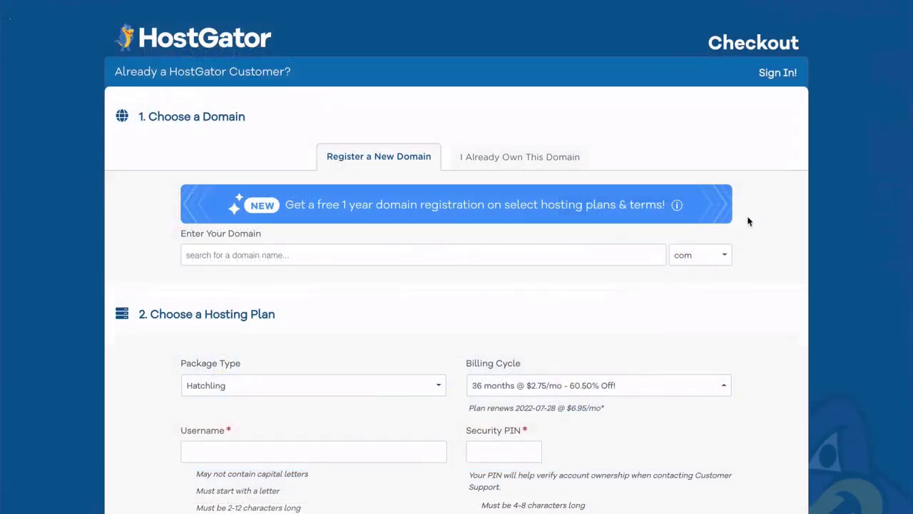
{"action": "left_click", "coordinate": [722, 257]}
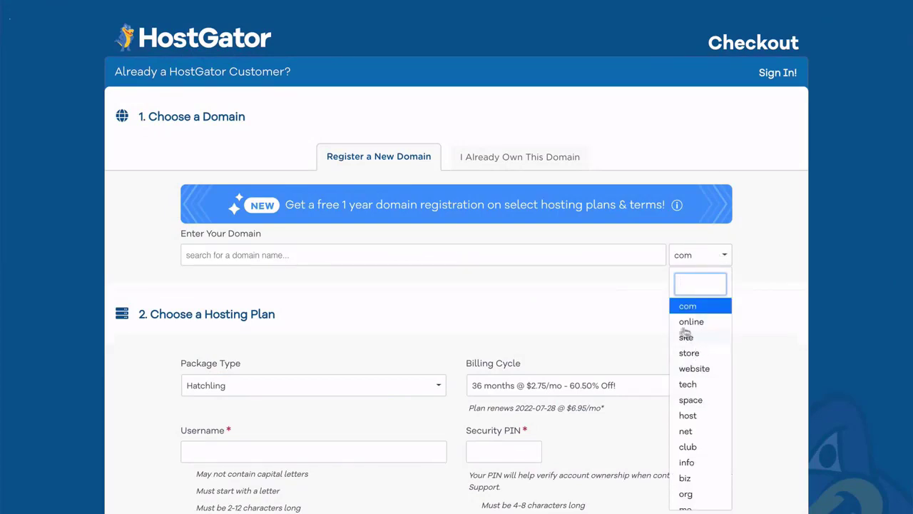
{"action": "left_click", "coordinate": [640, 342]}
{"action": "scroll", "coordinate": [641, 344], "scroll_direction": "down", "scroll_amount": 1}
{"action": "scroll", "coordinate": [640, 343], "scroll_direction": "down", "scroll_amount": 2}
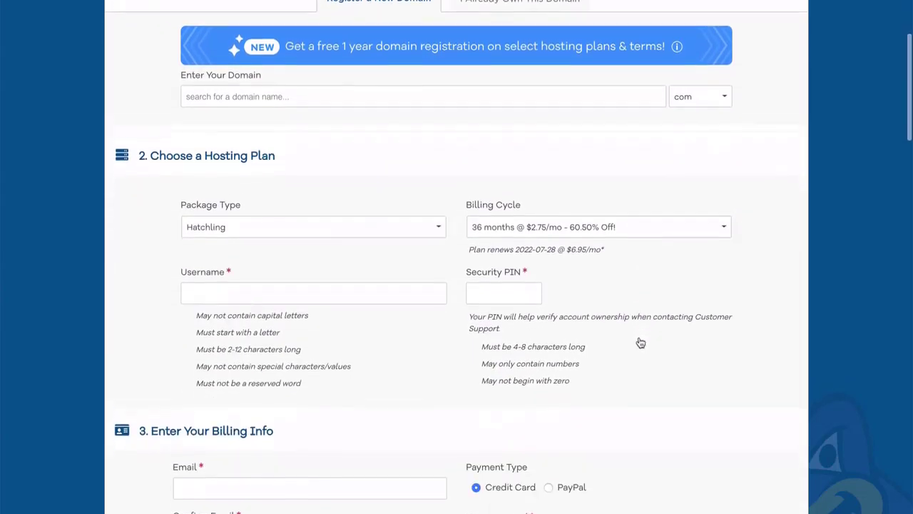
{"action": "left_click", "coordinate": [625, 211]}
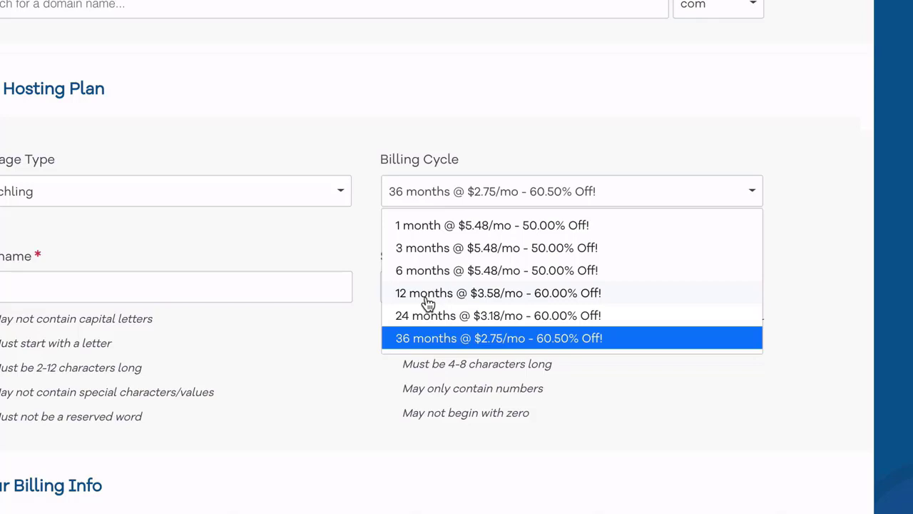
Set the order to a 12-month billing cycle with the Business hosting package.
{"action": "left_click", "coordinate": [428, 294]}
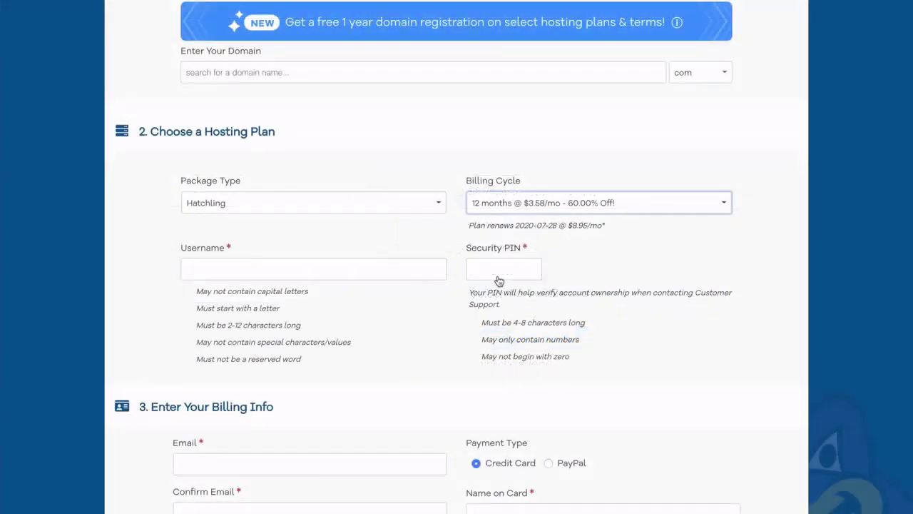
{"action": "left_click", "coordinate": [438, 205]}
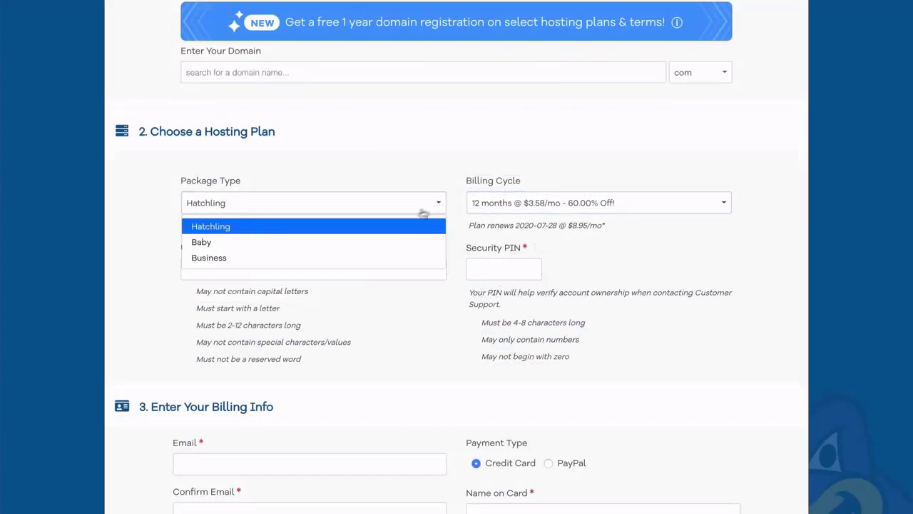
{"action": "left_click", "coordinate": [319, 258]}
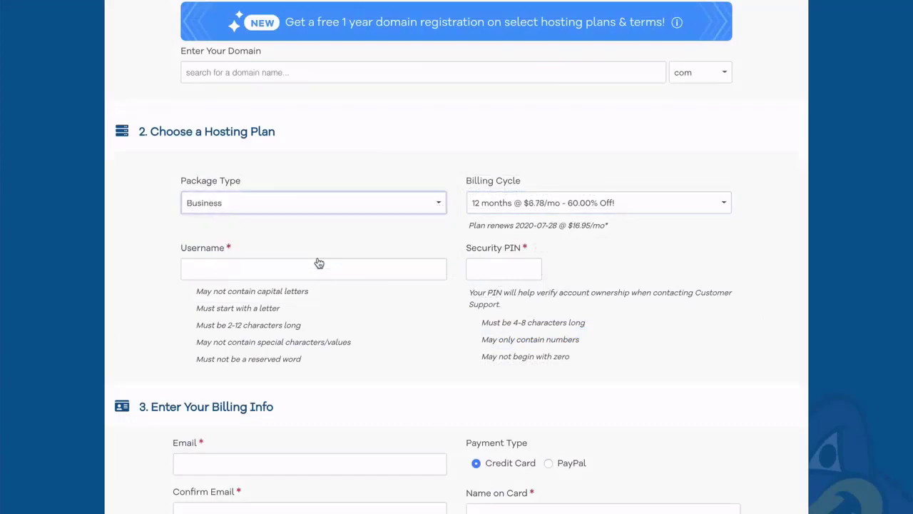
{"action": "left_click", "coordinate": [140, 271]}
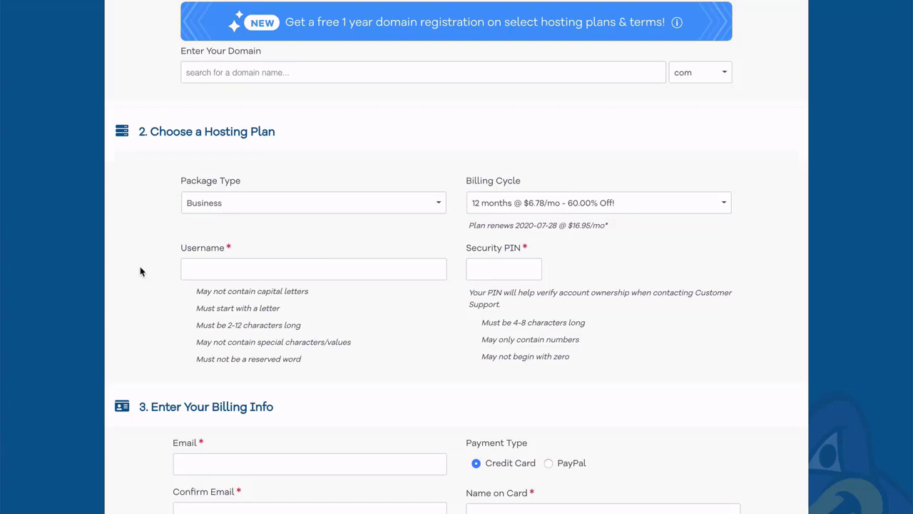
Remove the SiteLock monitoring and Site Backup add-ons from the order.
{"action": "scroll", "coordinate": [140, 271], "scroll_direction": "down", "scroll_amount": 4}
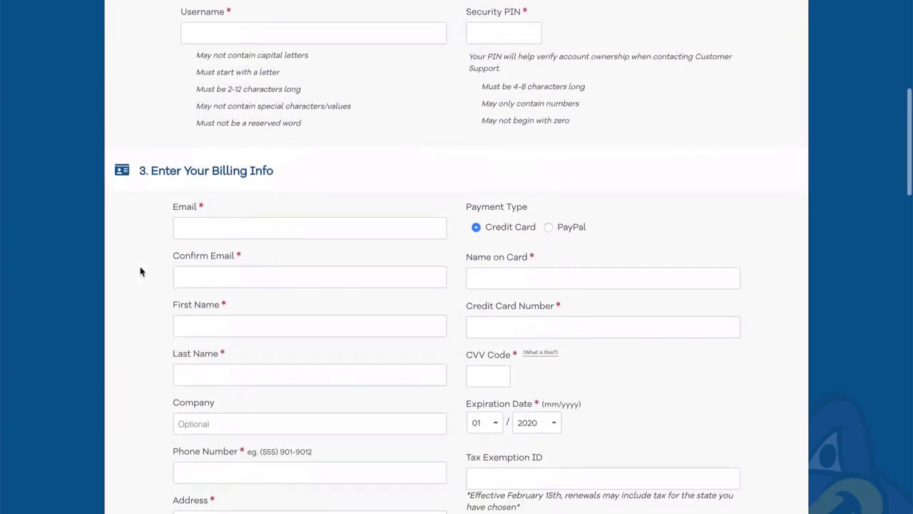
{"action": "scroll", "coordinate": [140, 271], "scroll_direction": "down", "scroll_amount": 1}
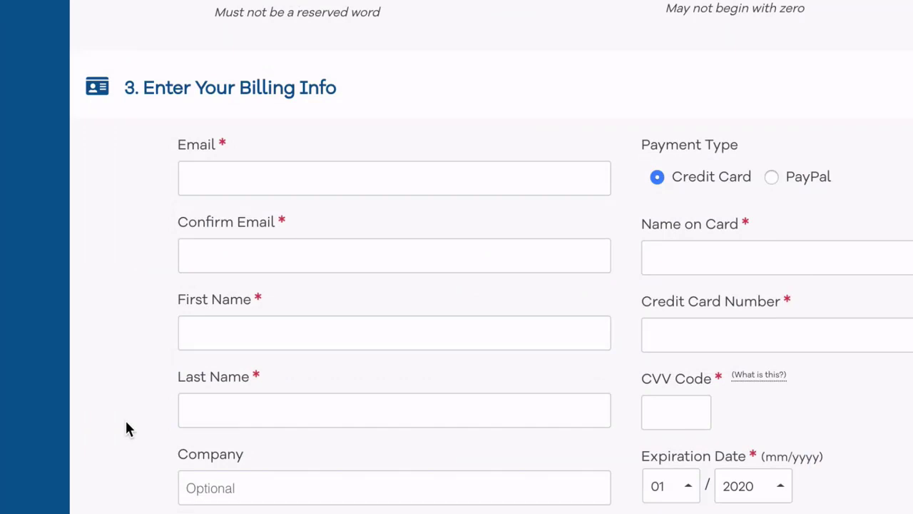
{"action": "scroll", "coordinate": [140, 269], "scroll_direction": "down", "scroll_amount": 5}
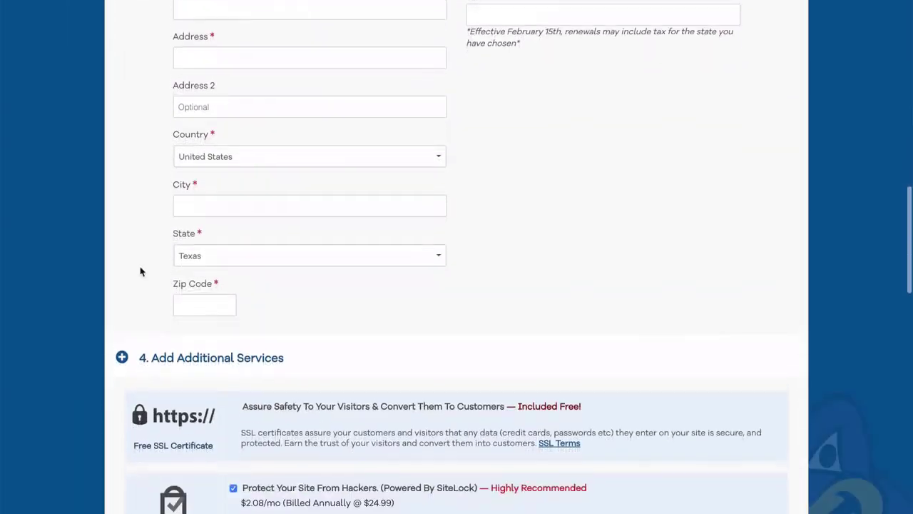
{"action": "scroll", "coordinate": [141, 272], "scroll_direction": "down", "scroll_amount": 5}
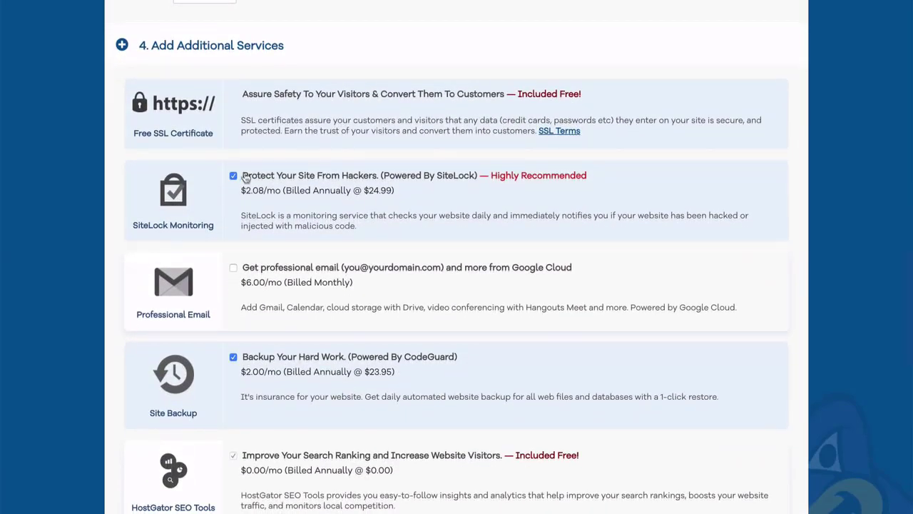
{"action": "left_click", "coordinate": [233, 176]}
{"action": "left_click", "coordinate": [233, 357]}
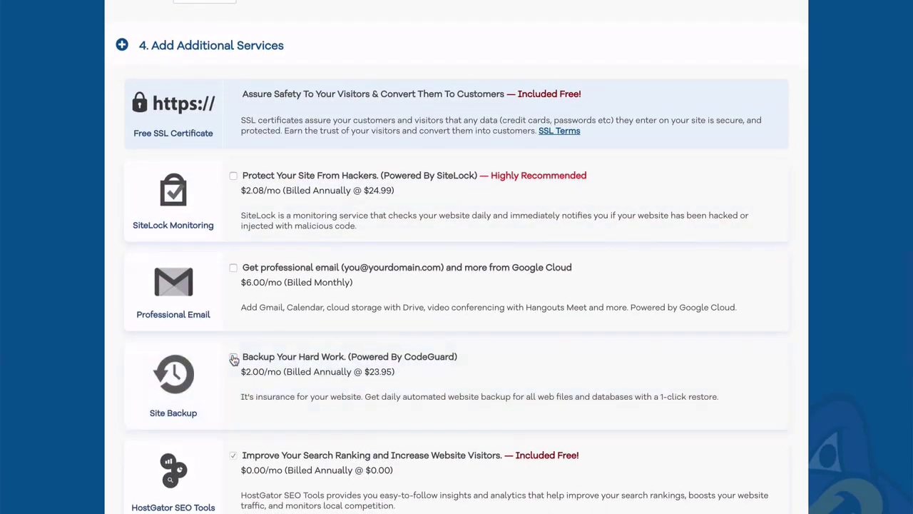
Agree to the terms of service and policies for the order.
{"action": "scroll", "coordinate": [234, 359], "scroll_direction": "down", "scroll_amount": 5}
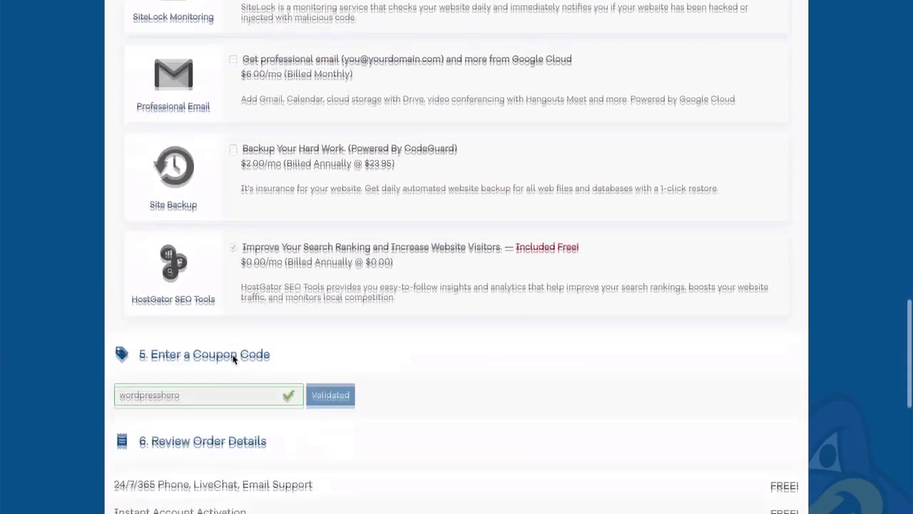
{"action": "scroll", "coordinate": [233, 359], "scroll_direction": "down", "scroll_amount": 1}
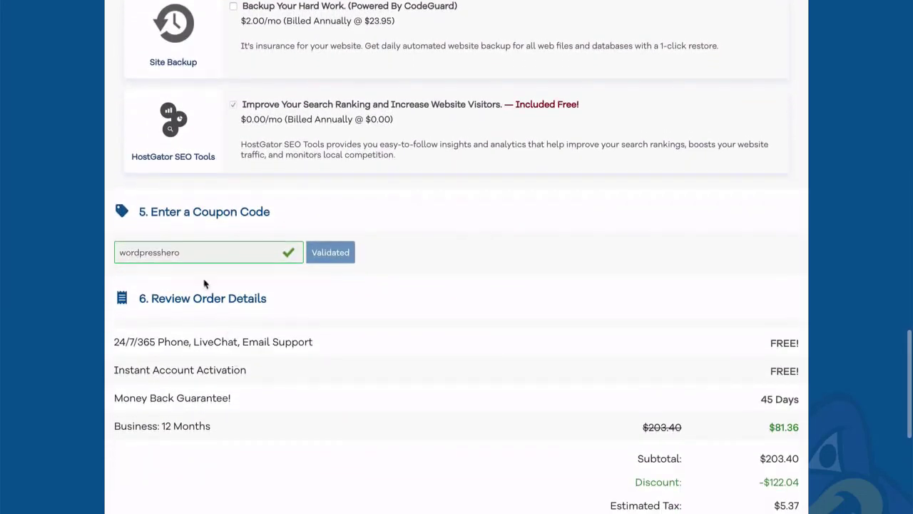
{"action": "scroll", "coordinate": [198, 276], "scroll_direction": "down", "scroll_amount": 3}
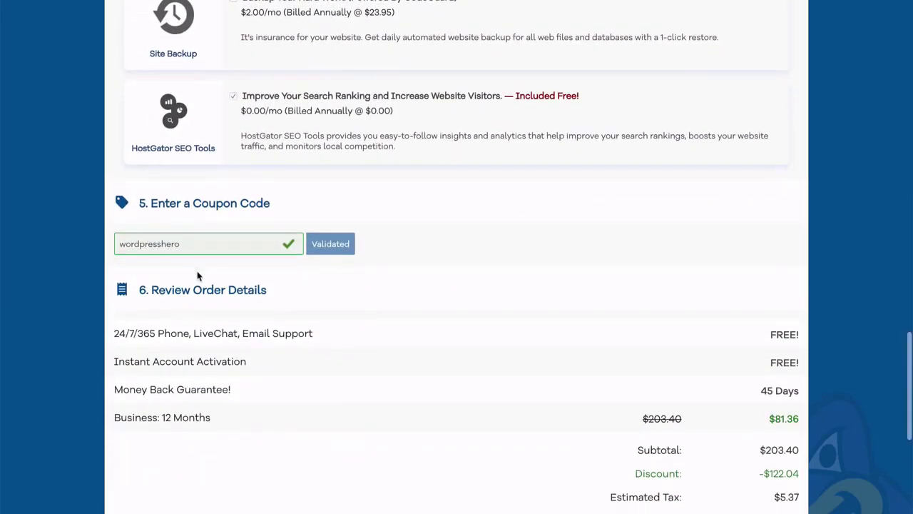
{"action": "scroll", "coordinate": [199, 276], "scroll_direction": "down", "scroll_amount": 3}
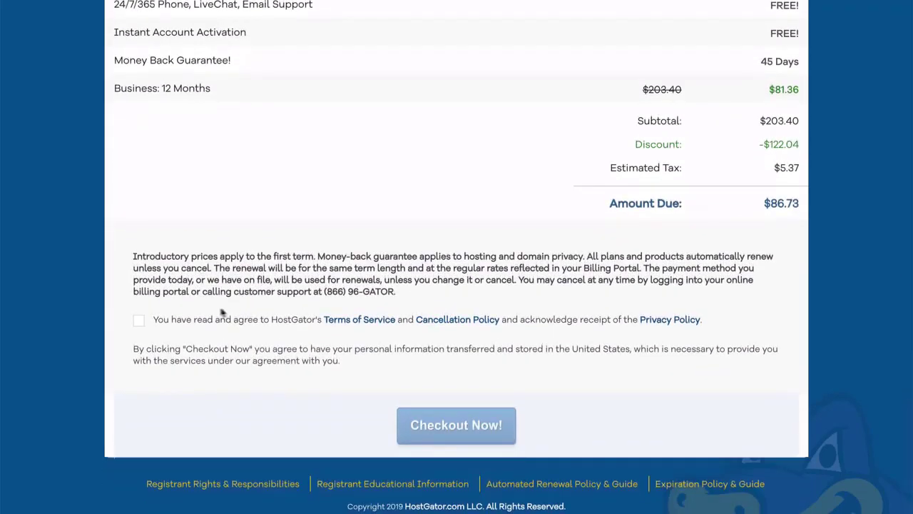
{"action": "left_click", "coordinate": [139, 321]}
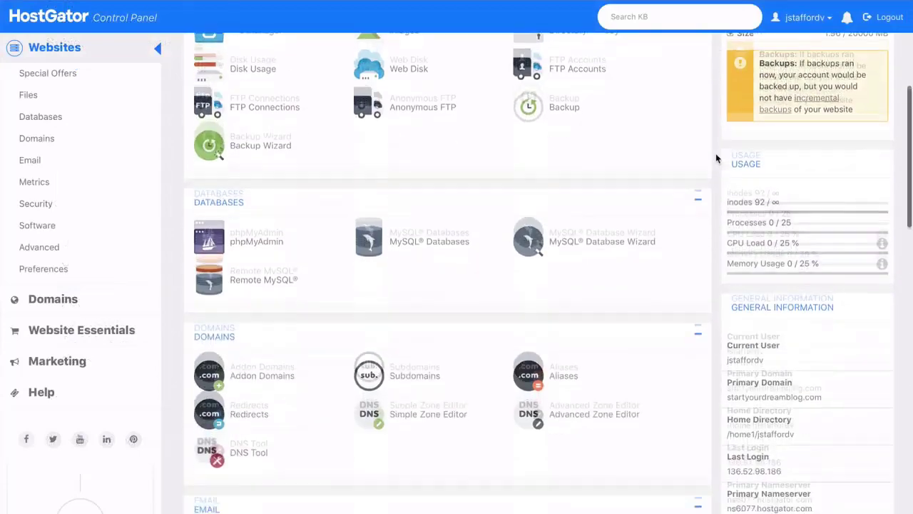
{"action": "scroll", "coordinate": [717, 159], "scroll_direction": "down", "scroll_amount": 2}
{"action": "scroll", "coordinate": [717, 158], "scroll_direction": "down", "scroll_amount": 4}
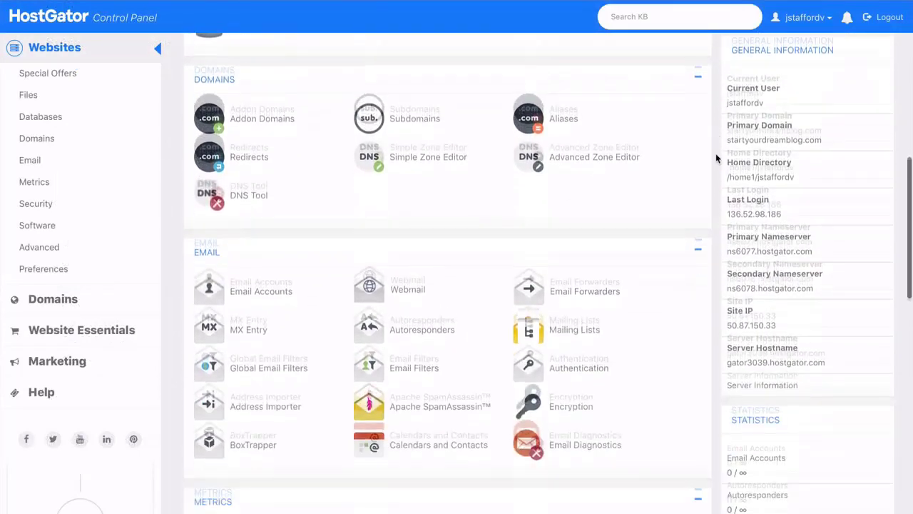
{"action": "scroll", "coordinate": [717, 158], "scroll_direction": "down", "scroll_amount": 5}
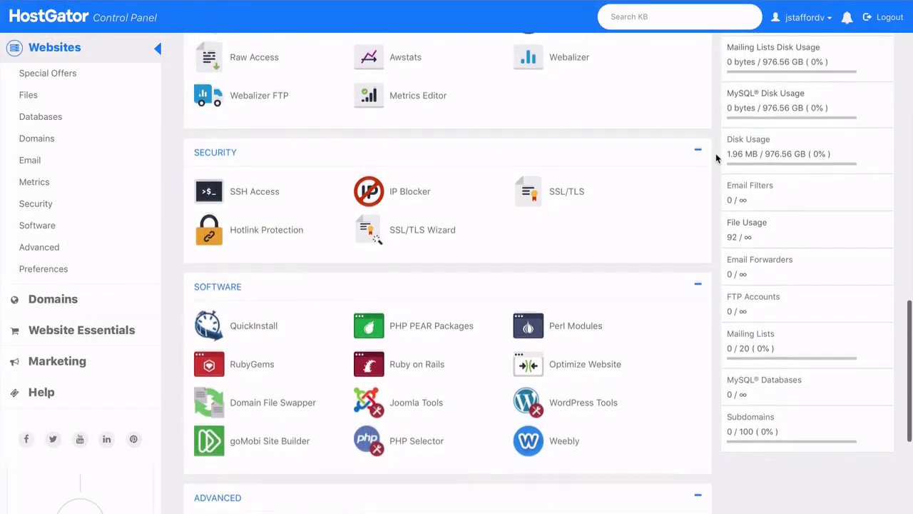
{"action": "scroll", "coordinate": [717, 158], "scroll_direction": "down", "scroll_amount": 1}
{"action": "scroll", "coordinate": [717, 158], "scroll_direction": "down", "scroll_amount": 1}
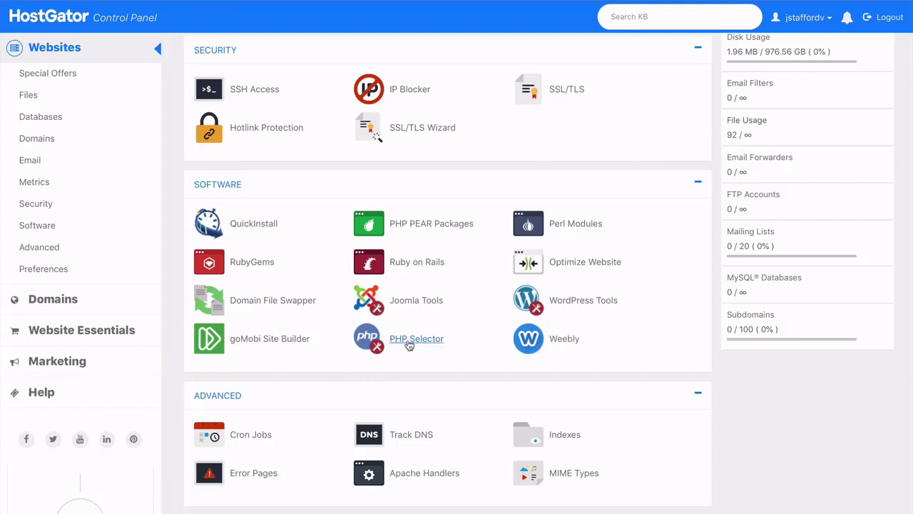
{"action": "left_click", "coordinate": [414, 341]}
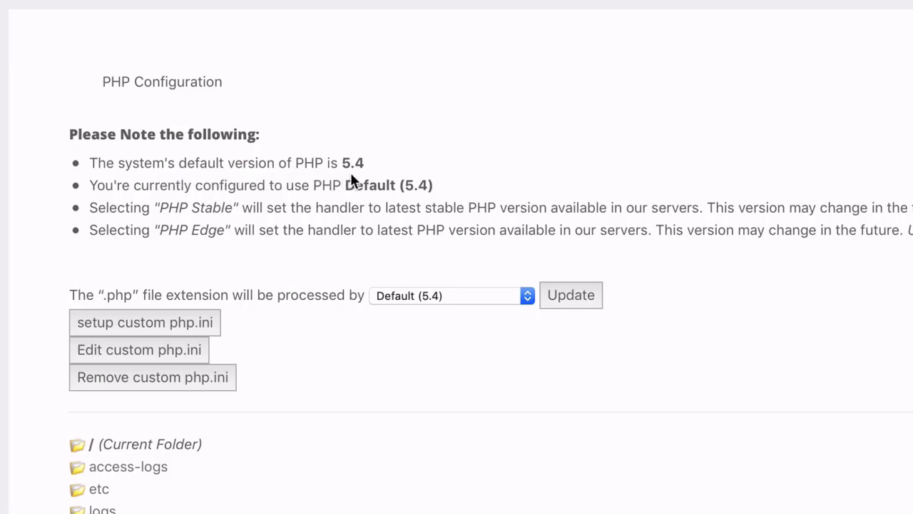
{"action": "left_click", "coordinate": [458, 296]}
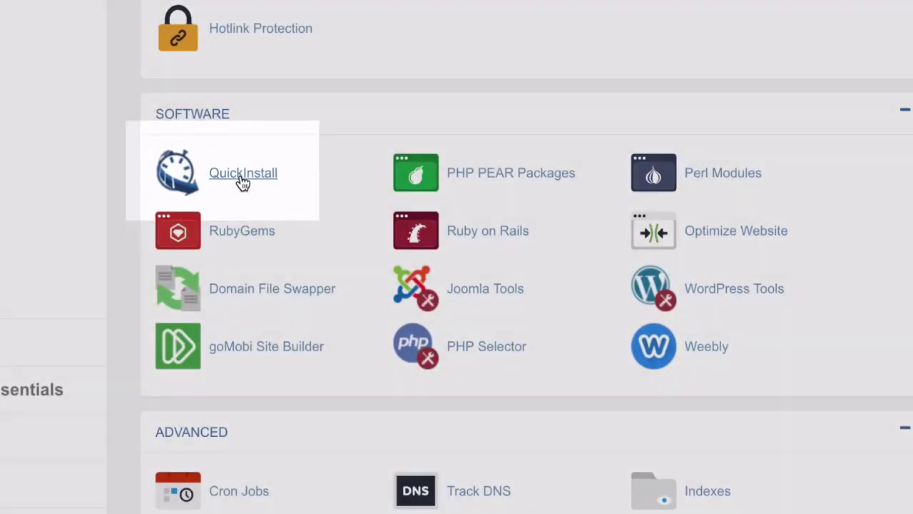
Launch the one-click QuickInstall WordPress installer from cPanel's Software section.
{"action": "left_click", "coordinate": [242, 173]}
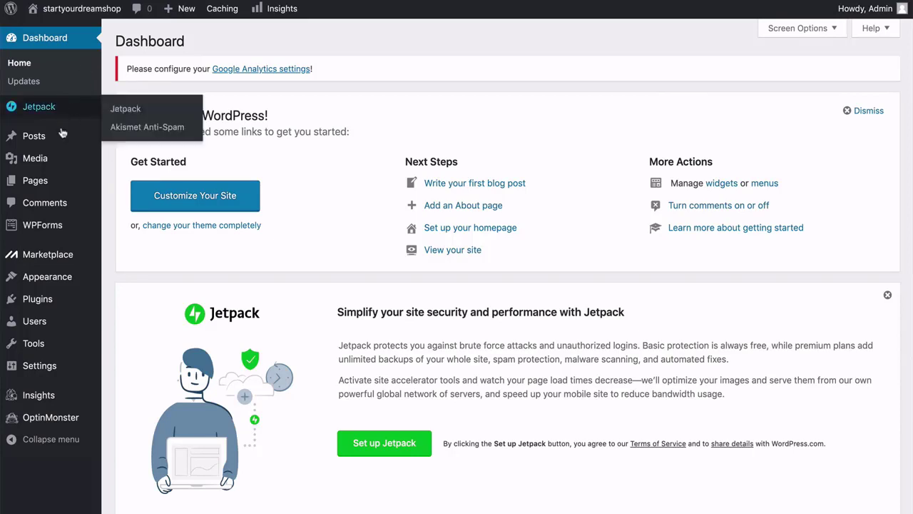
{"action": "mouse_move", "coordinate": [58, 138]}
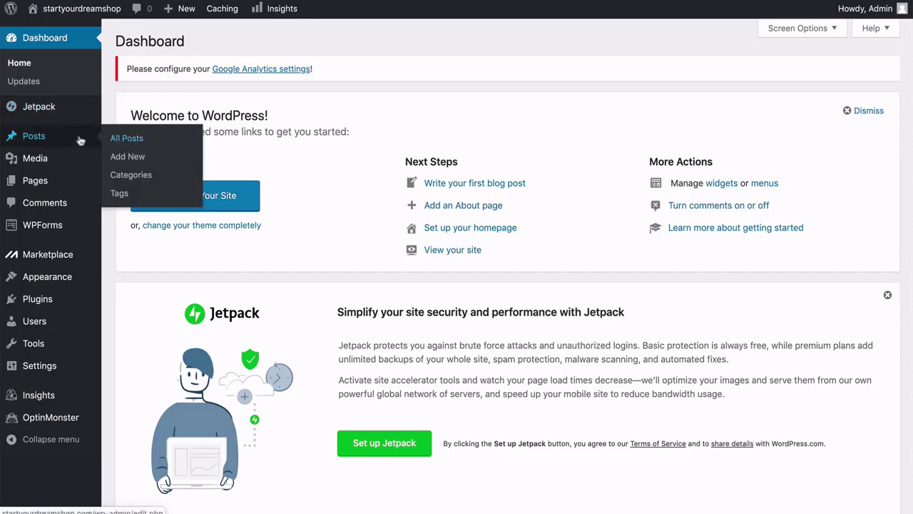
{"action": "mouse_move", "coordinate": [65, 185]}
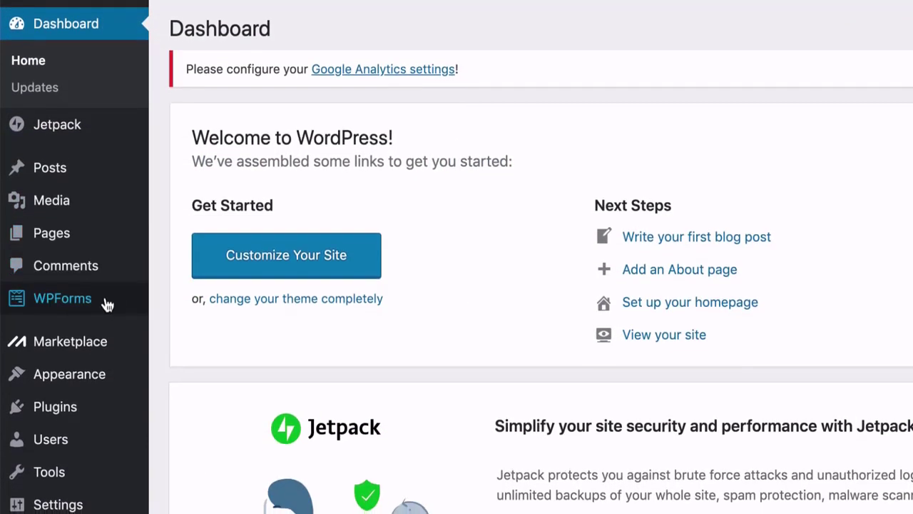
{"action": "mouse_move", "coordinate": [96, 389]}
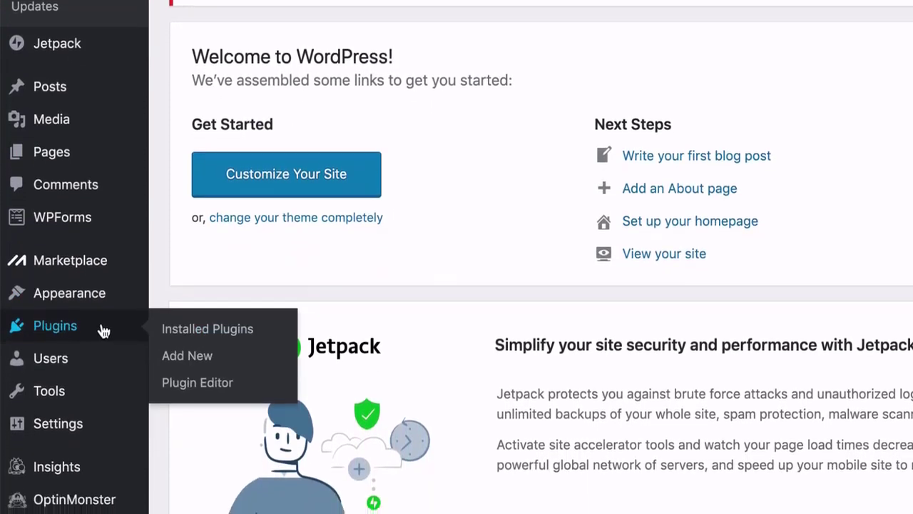
{"action": "mouse_move", "coordinate": [86, 410]}
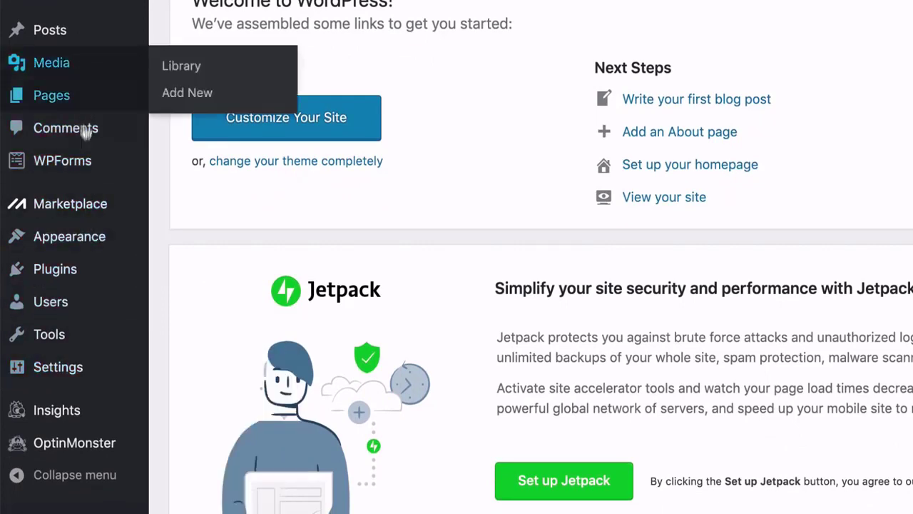
{"action": "mouse_move", "coordinate": [79, 314]}
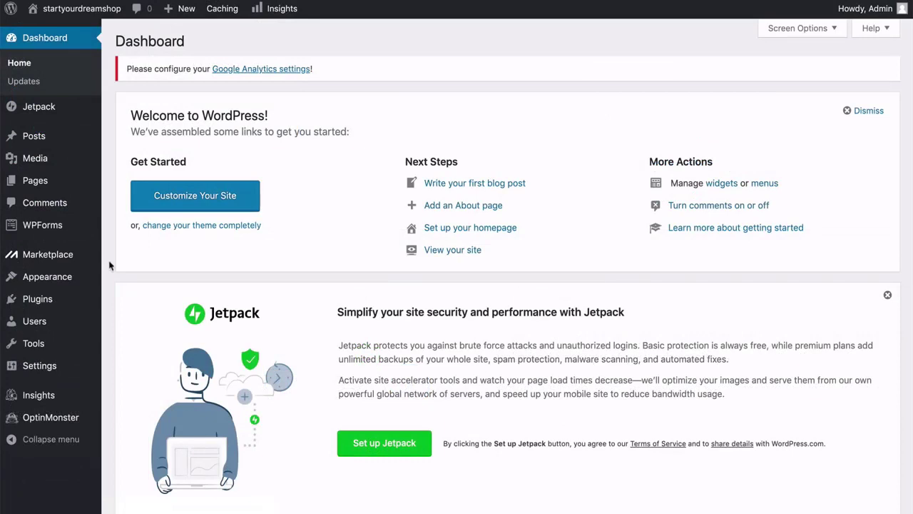
{"action": "mouse_move", "coordinate": [95, 275]}
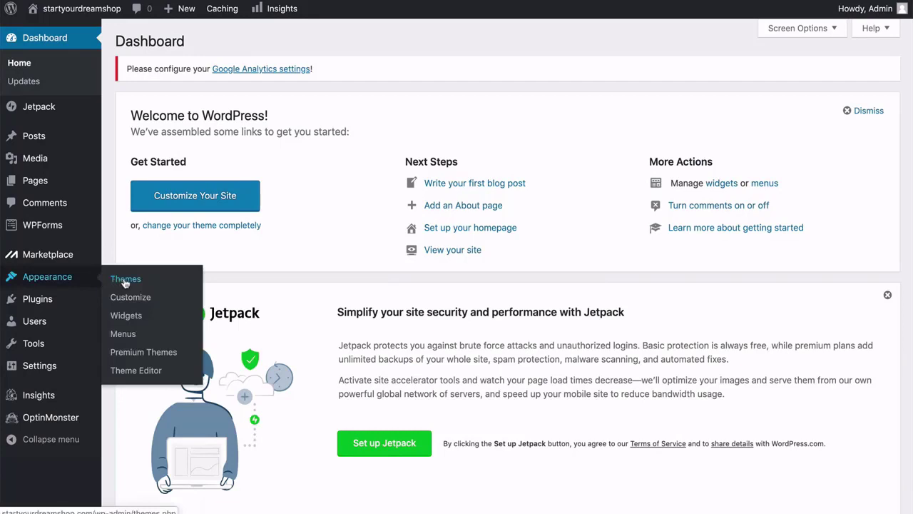
Review the three installed themes under Appearance > Themes and choose Add New Theme.
{"action": "left_click", "coordinate": [125, 283]}
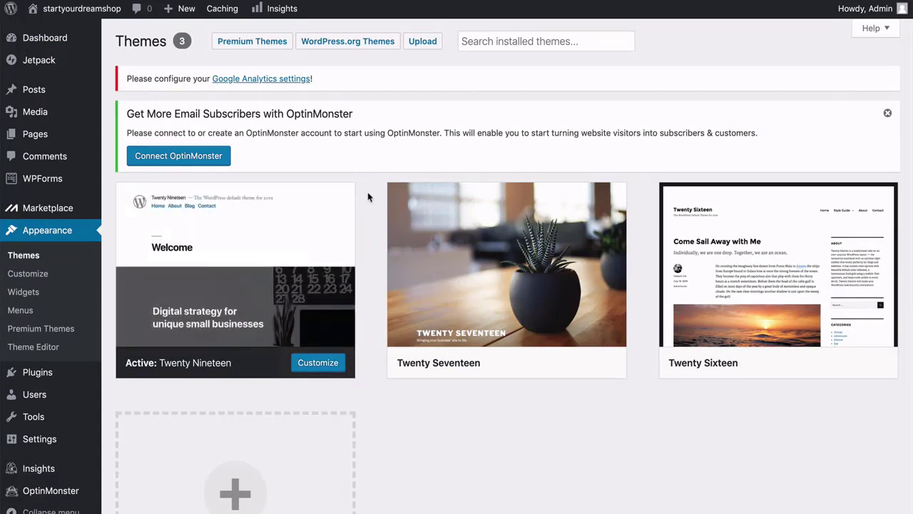
{"action": "scroll", "coordinate": [368, 197], "scroll_direction": "down", "scroll_amount": 5}
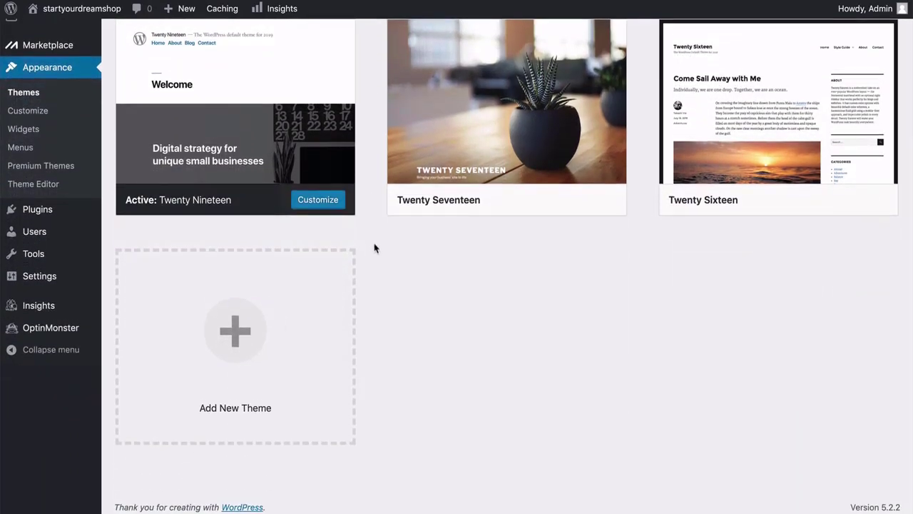
{"action": "scroll", "coordinate": [373, 248], "scroll_direction": "up", "scroll_amount": 3}
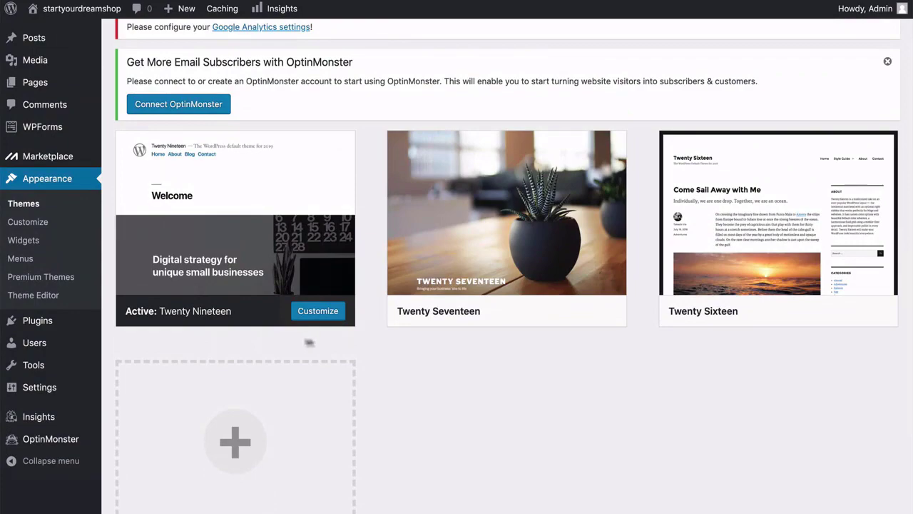
{"action": "scroll", "coordinate": [371, 341], "scroll_direction": "down", "scroll_amount": 3}
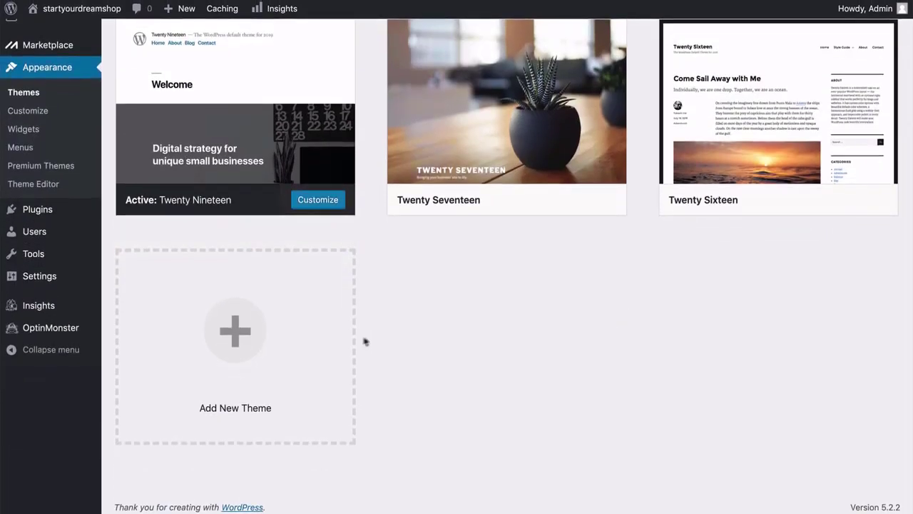
{"action": "left_click", "coordinate": [243, 336]}
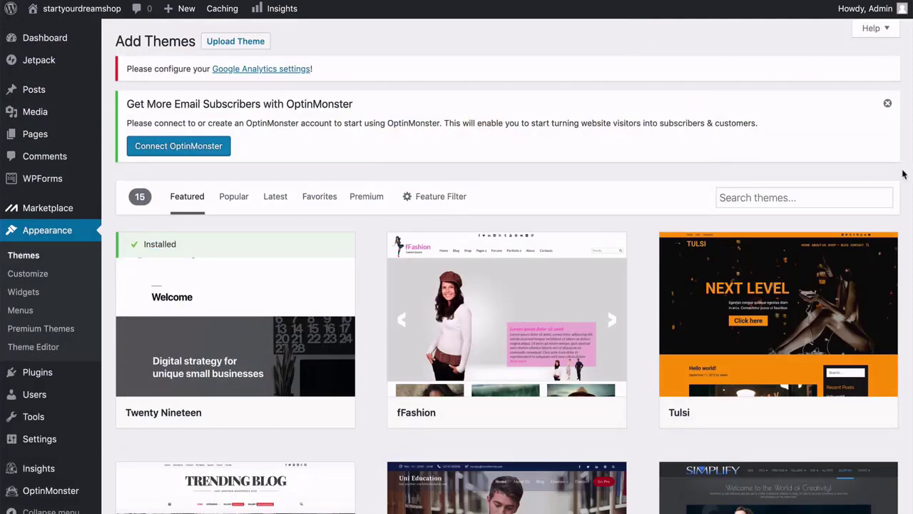
Search the available themes for 'astra' and install the Astra theme.
{"action": "scroll", "coordinate": [903, 174], "scroll_direction": "down", "scroll_amount": 10}
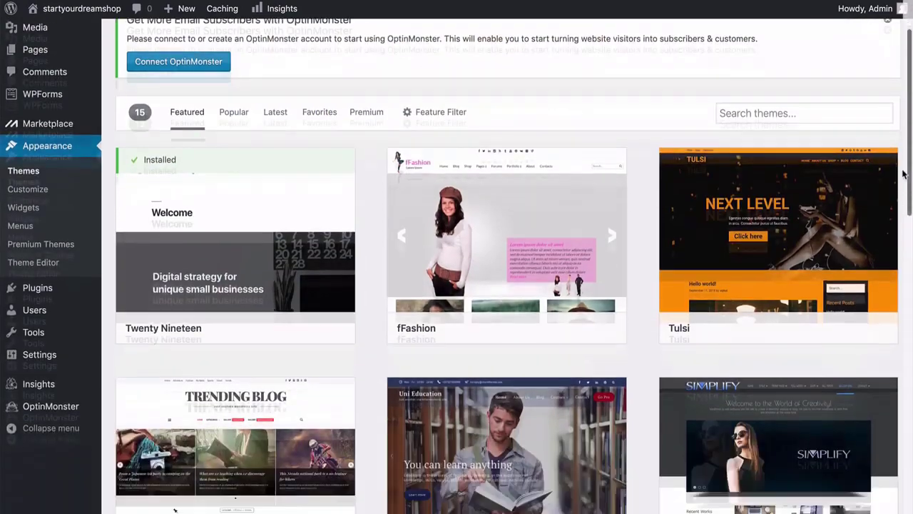
{"action": "scroll", "coordinate": [903, 175], "scroll_direction": "down", "scroll_amount": 5}
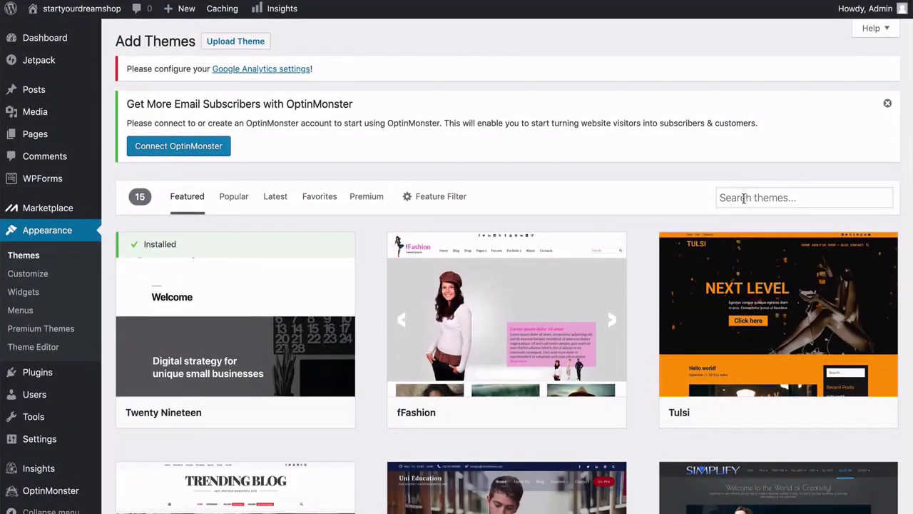
{"action": "left_click", "coordinate": [737, 199]}
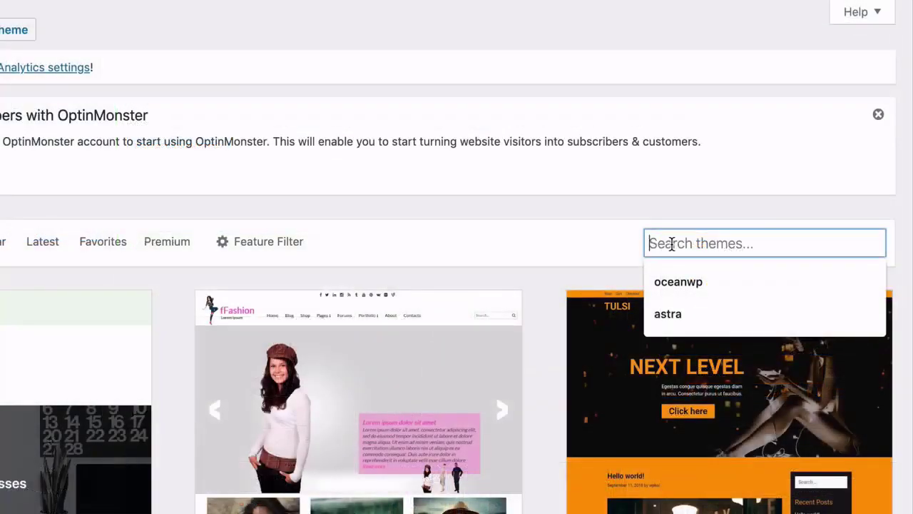
{"action": "type", "text": "astra"}
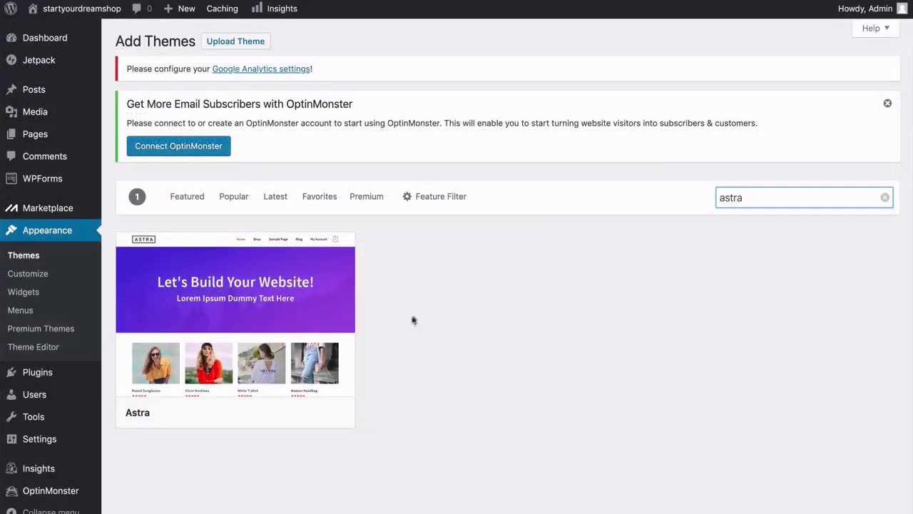
{"action": "mouse_move", "coordinate": [328, 360]}
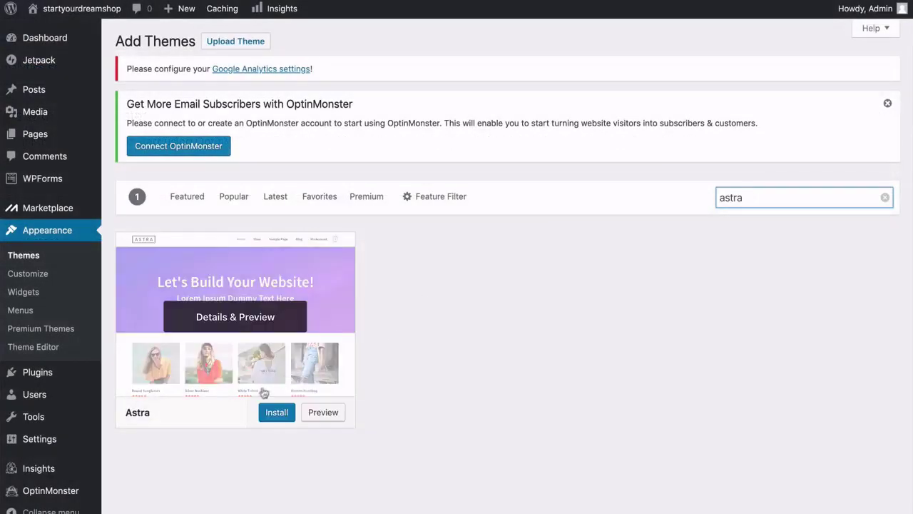
{"action": "left_click", "coordinate": [277, 414]}
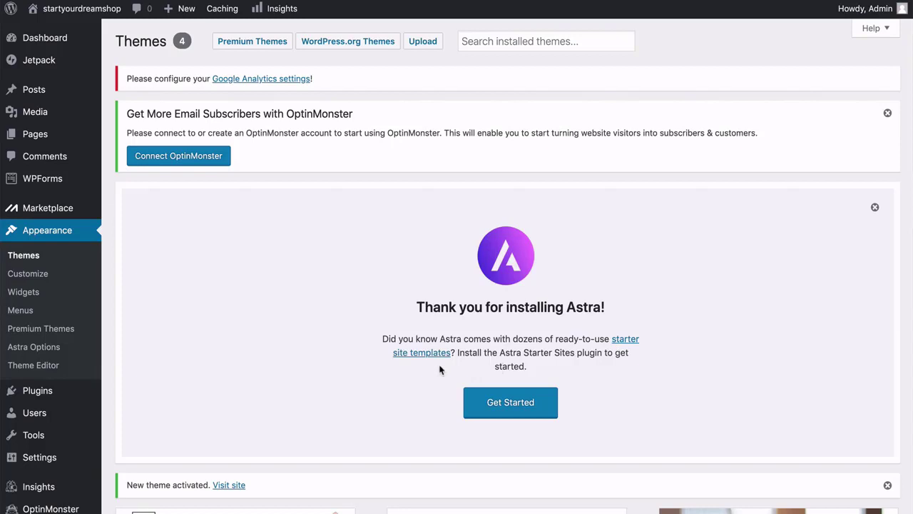
Start Astra's starter site setup from the Thank you for installing Astra notice.
{"action": "left_click", "coordinate": [512, 413]}
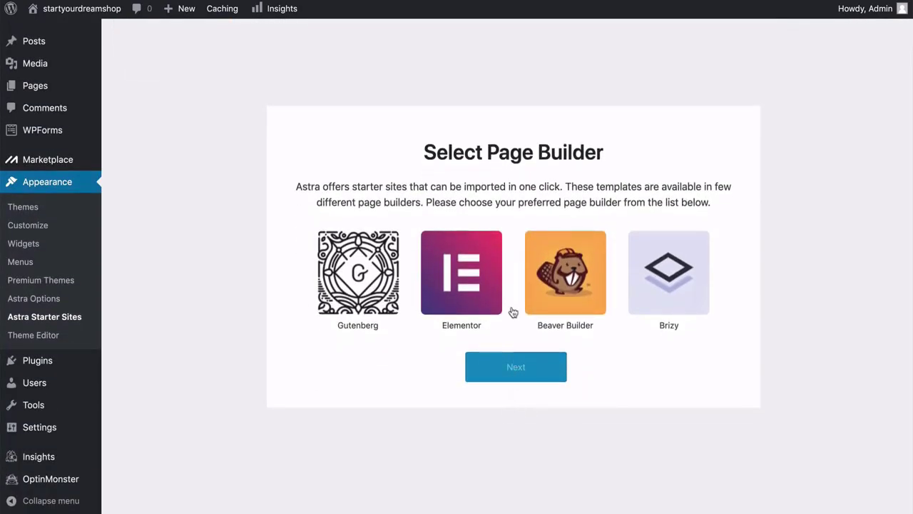
Select Elementor as the page builder and continue to its starter templates.
{"action": "left_click", "coordinate": [462, 298]}
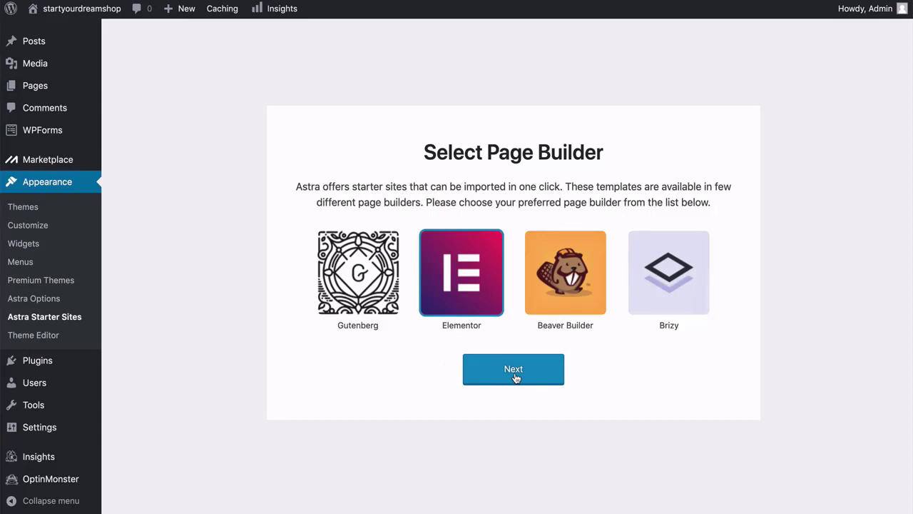
{"action": "left_click", "coordinate": [515, 371]}
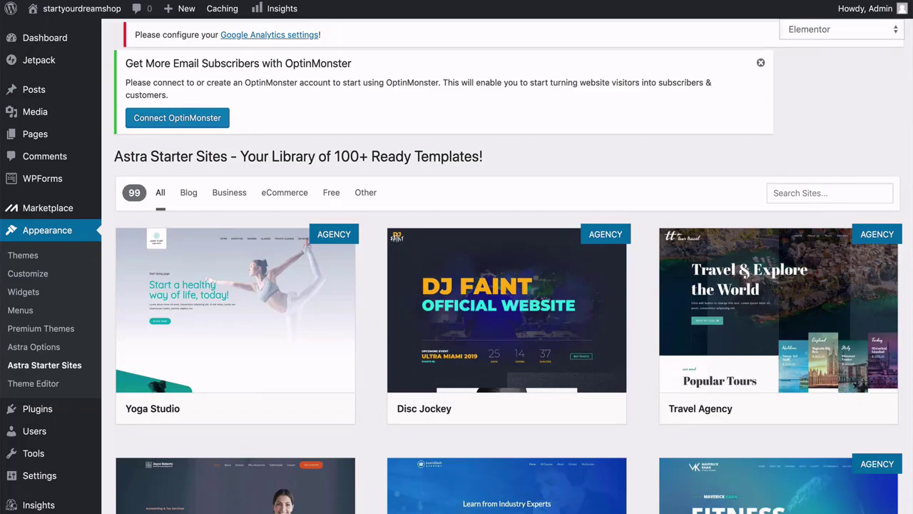
Browse the starter templates, then filter the list to free eCommerce templates.
{"action": "scroll", "coordinate": [507, 285], "scroll_direction": "down", "scroll_amount": 5}
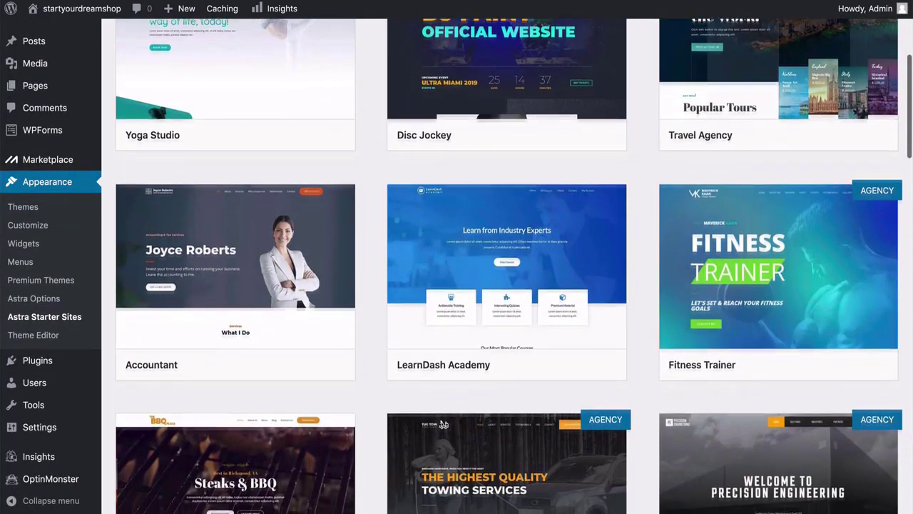
{"action": "scroll", "coordinate": [506, 286], "scroll_direction": "down", "scroll_amount": 10}
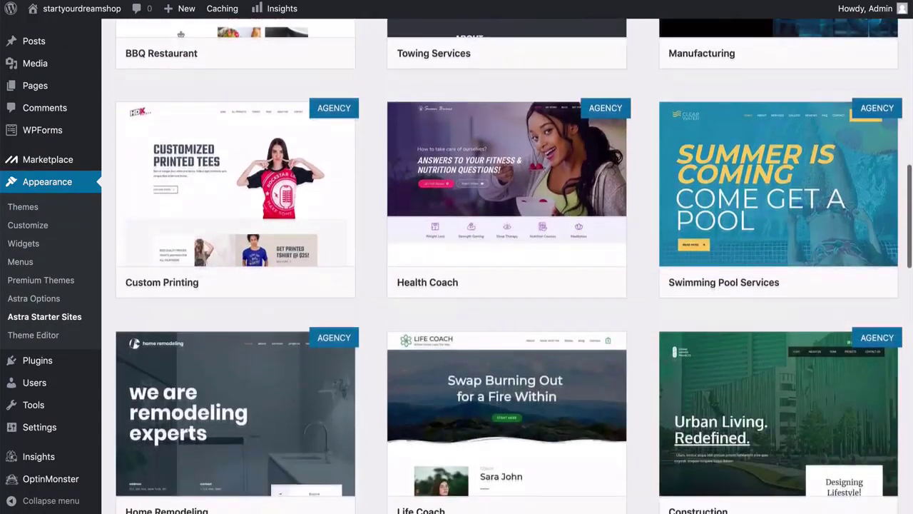
{"action": "scroll", "coordinate": [506, 286], "scroll_direction": "down", "scroll_amount": 11}
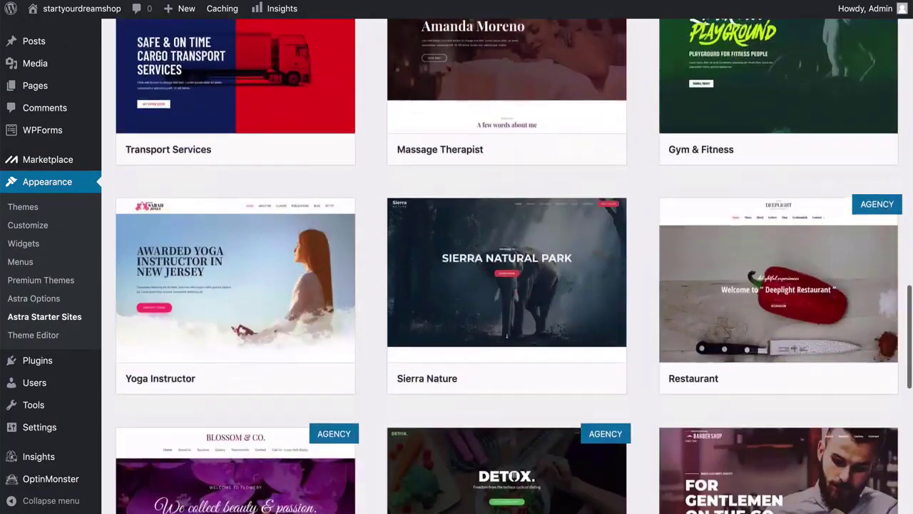
{"action": "scroll", "coordinate": [506, 286], "scroll_direction": "down", "scroll_amount": 3}
{"action": "scroll", "coordinate": [507, 285], "scroll_direction": "up", "scroll_amount": 8}
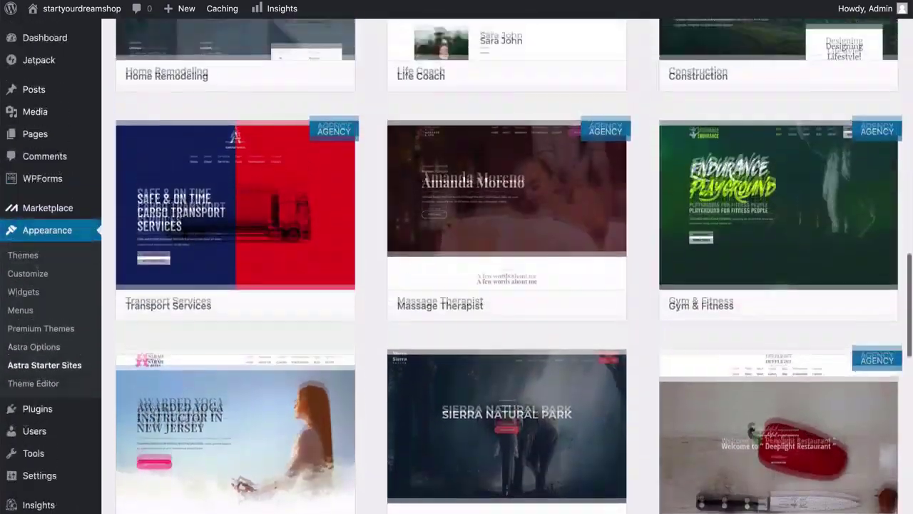
{"action": "scroll", "coordinate": [506, 285], "scroll_direction": "up", "scroll_amount": 20}
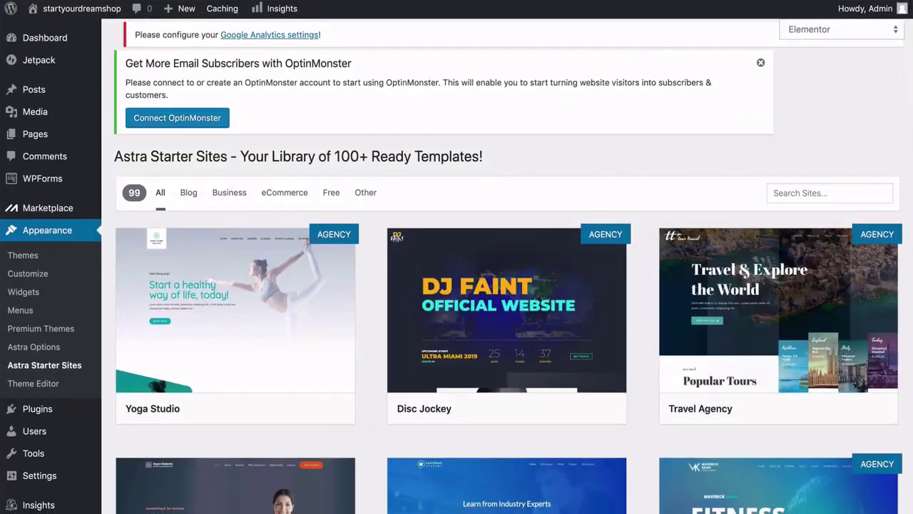
{"action": "left_click", "coordinate": [285, 192]}
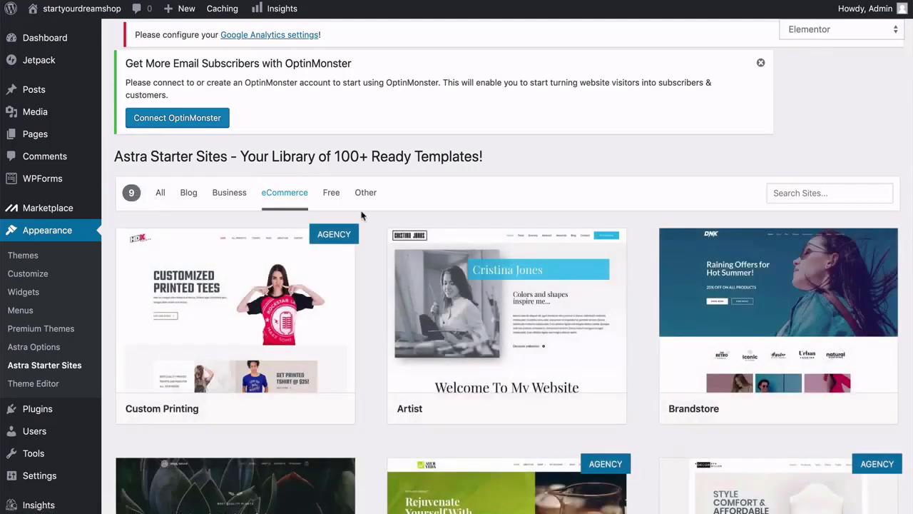
{"action": "left_click", "coordinate": [332, 194]}
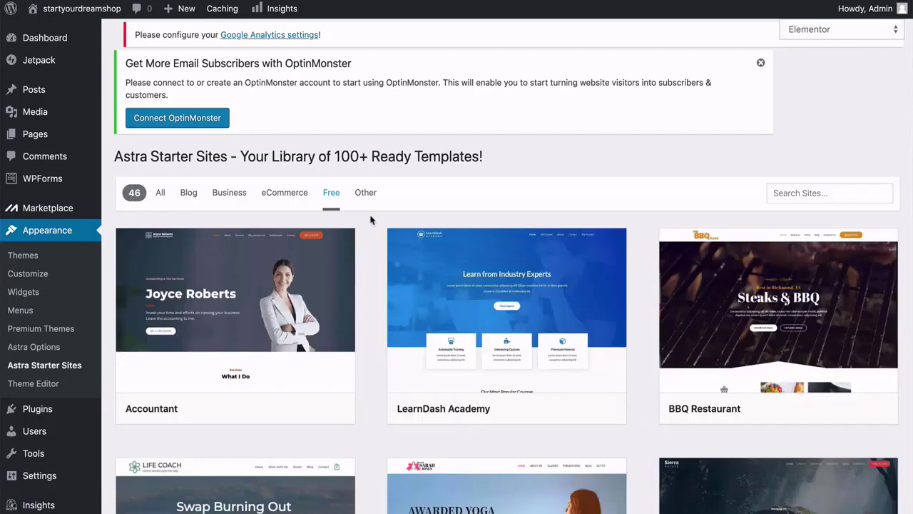
Open the Brandstore template's preview with its import options.
{"action": "scroll", "coordinate": [366, 247], "scroll_direction": "down", "scroll_amount": 4}
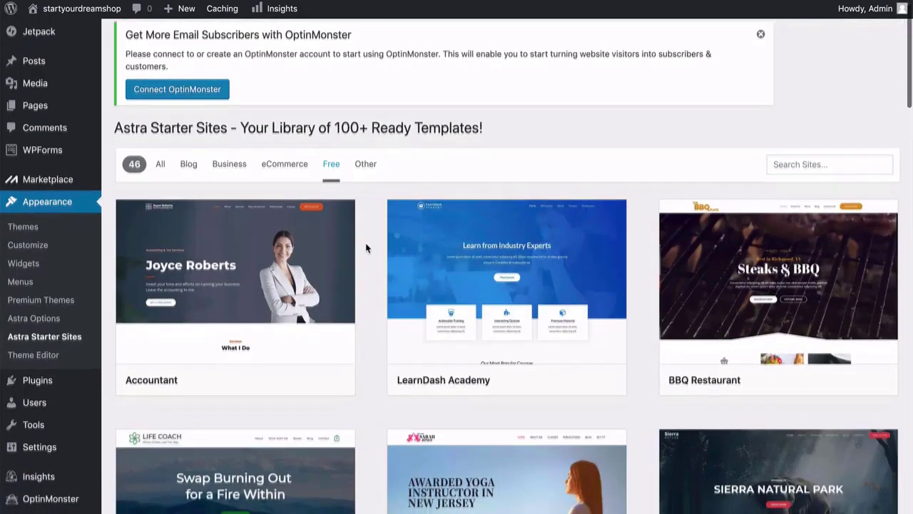
{"action": "scroll", "coordinate": [366, 247], "scroll_direction": "down", "scroll_amount": 5}
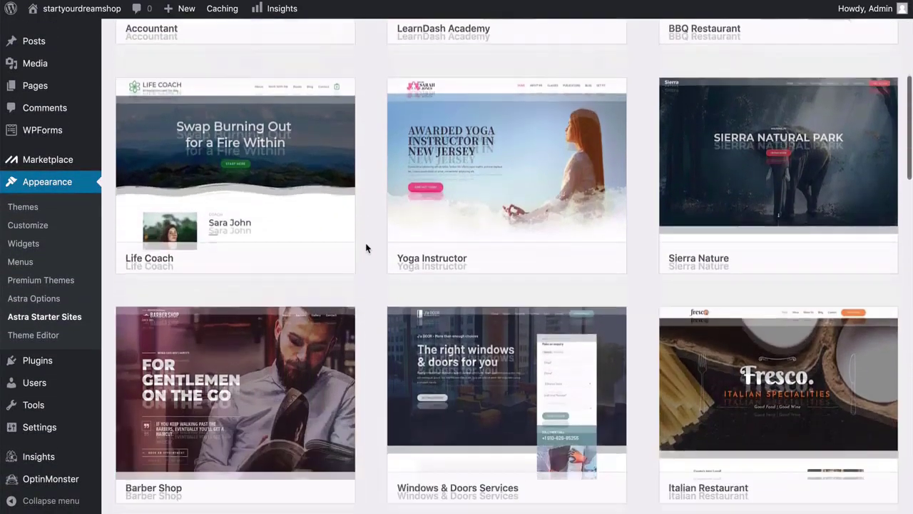
{"action": "scroll", "coordinate": [366, 247], "scroll_direction": "down", "scroll_amount": 5}
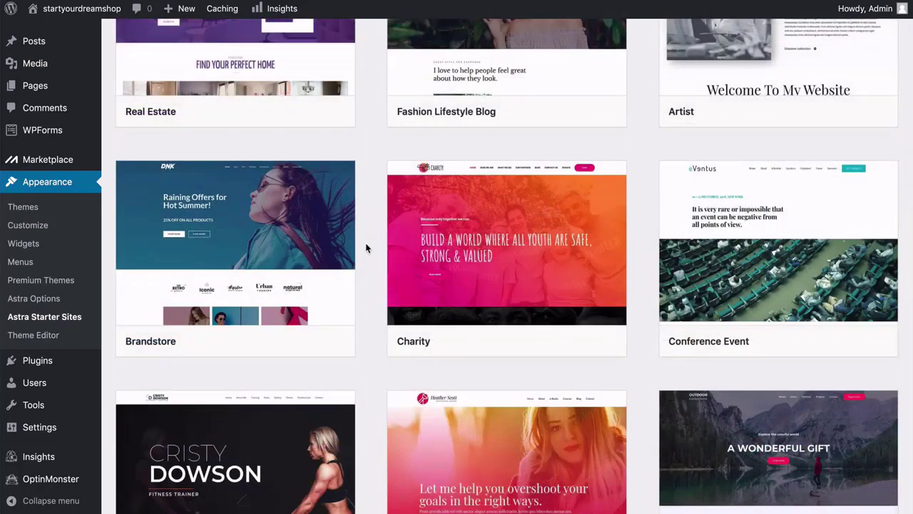
{"action": "mouse_move", "coordinate": [303, 288]}
{"action": "mouse_move", "coordinate": [350, 212]}
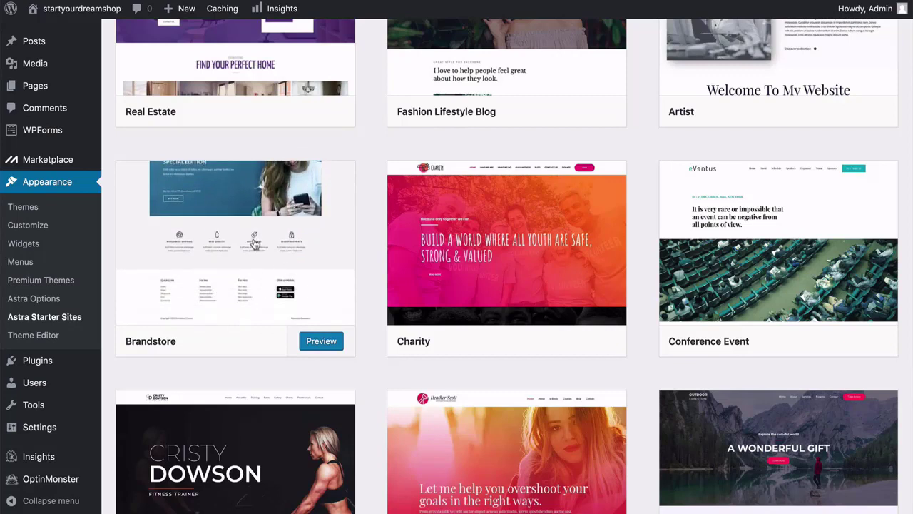
{"action": "left_click", "coordinate": [266, 286]}
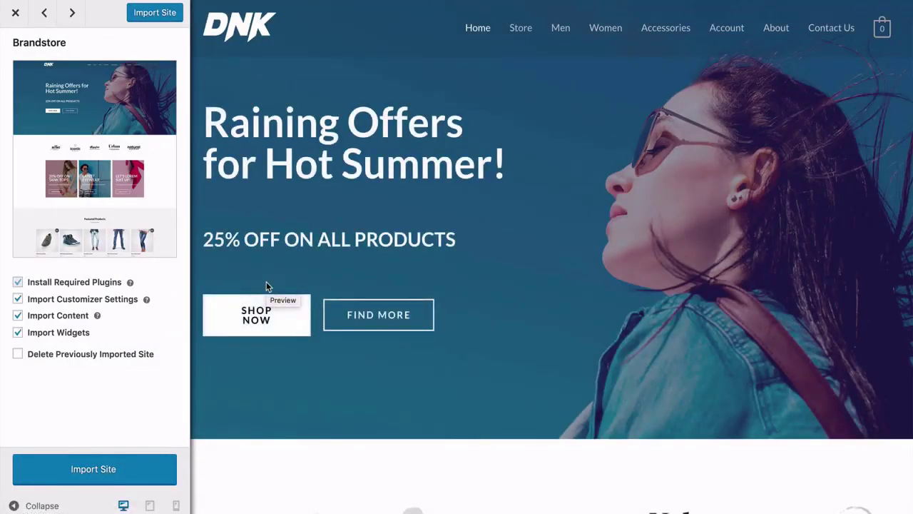
Scroll through the whole Brandstore demo preview and import it with all options checked.
{"action": "scroll", "coordinate": [266, 286], "scroll_direction": "down", "scroll_amount": 2}
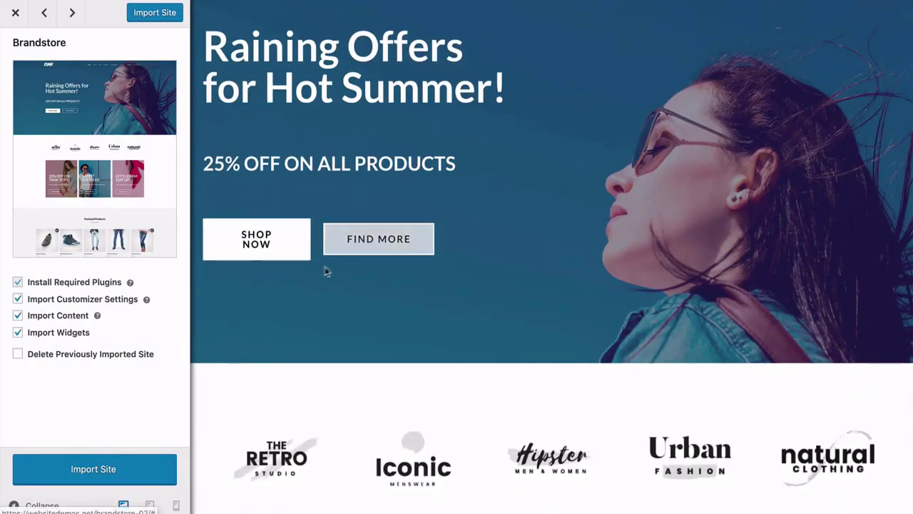
{"action": "scroll", "coordinate": [271, 281], "scroll_direction": "down", "scroll_amount": 5}
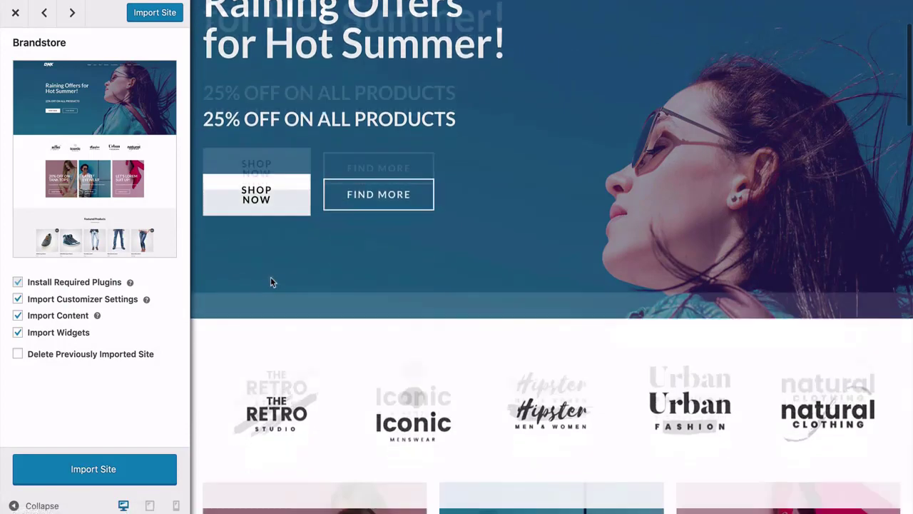
{"action": "scroll", "coordinate": [204, 252], "scroll_direction": "down", "scroll_amount": 6}
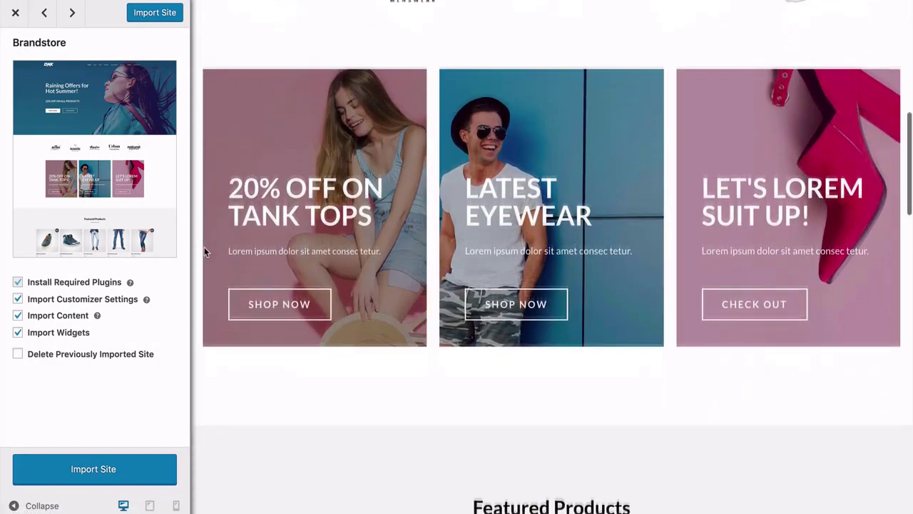
{"action": "scroll", "coordinate": [204, 251], "scroll_direction": "down", "scroll_amount": 6}
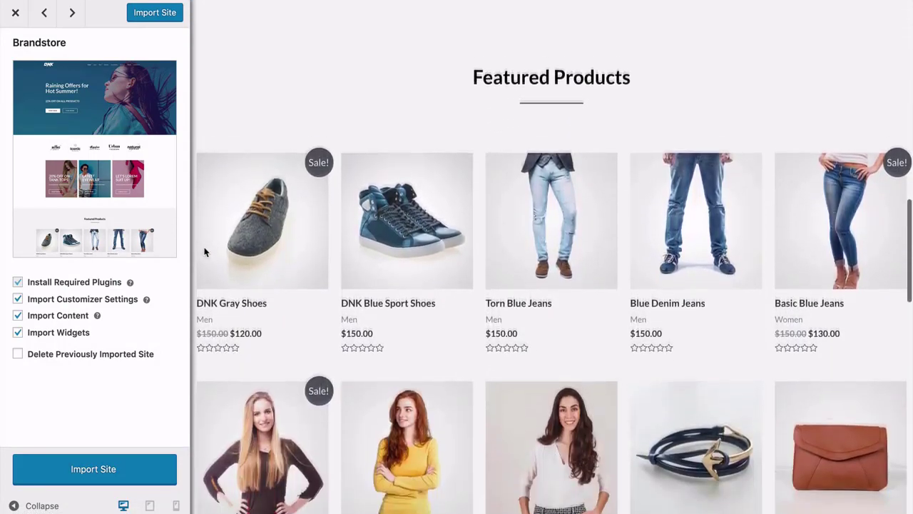
{"action": "scroll", "coordinate": [204, 253], "scroll_direction": "down", "scroll_amount": 2}
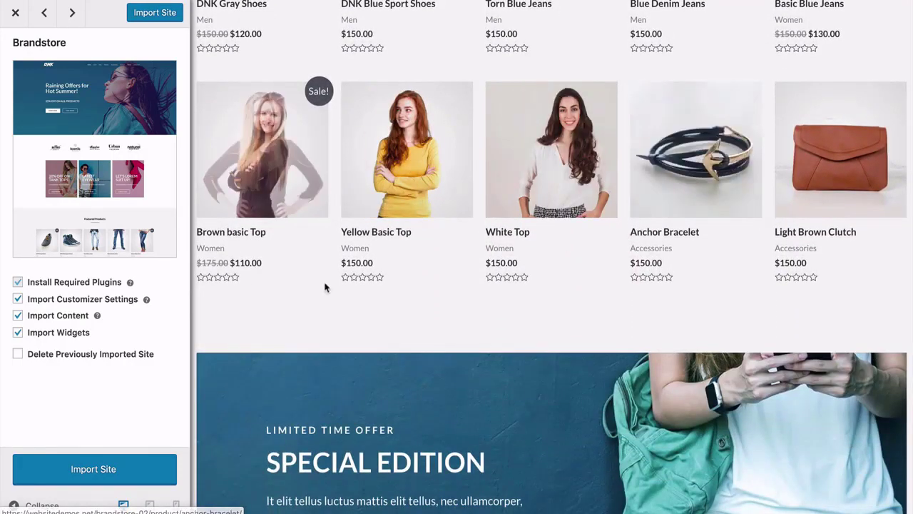
{"action": "scroll", "coordinate": [201, 302], "scroll_direction": "down", "scroll_amount": 1}
{"action": "scroll", "coordinate": [201, 303], "scroll_direction": "down", "scroll_amount": 10}
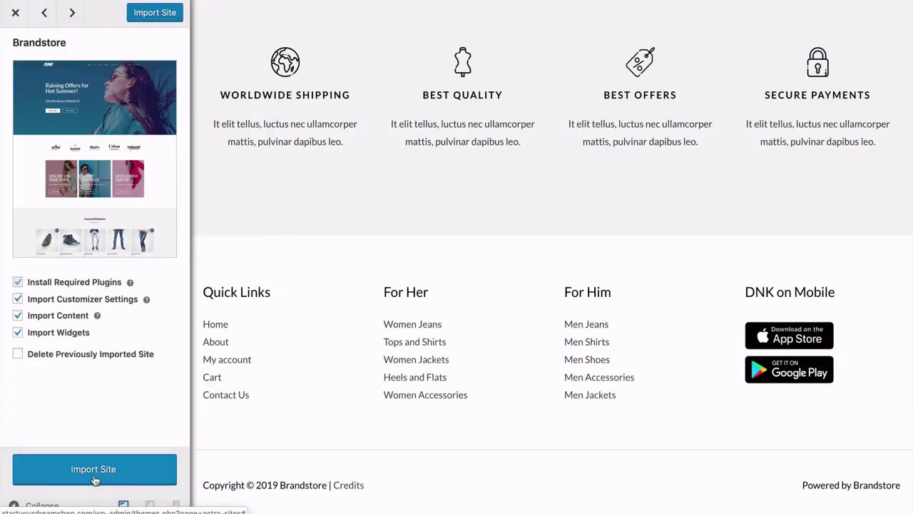
{"action": "left_click", "coordinate": [93, 475]}
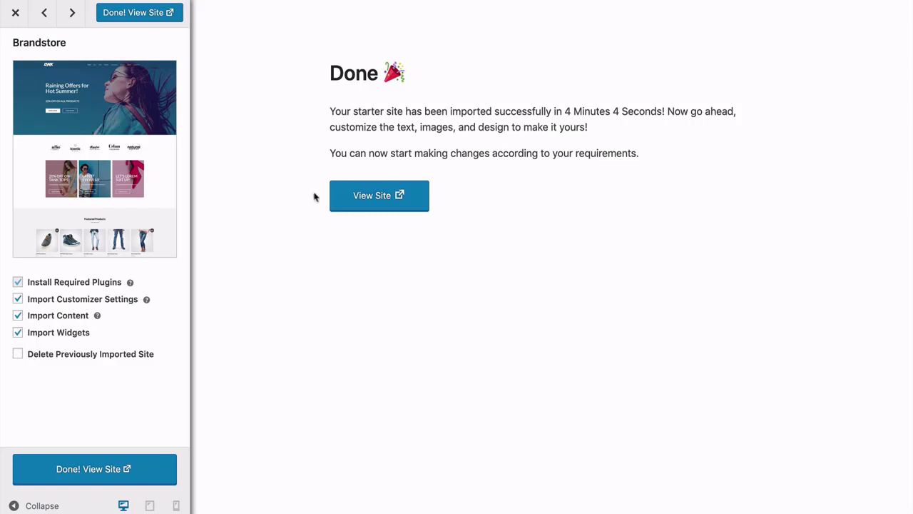
{"action": "left_click", "coordinate": [374, 196]}
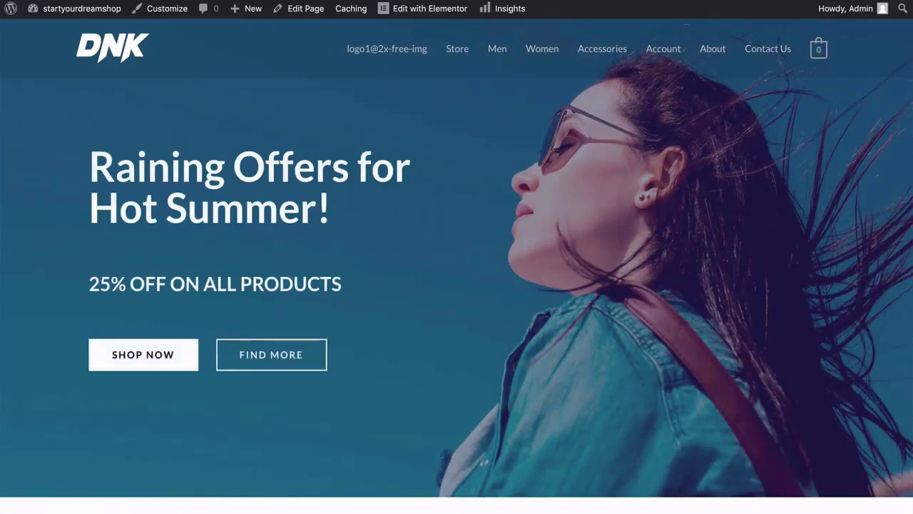
{"action": "scroll", "coordinate": [456, 268], "scroll_direction": "down", "scroll_amount": 7}
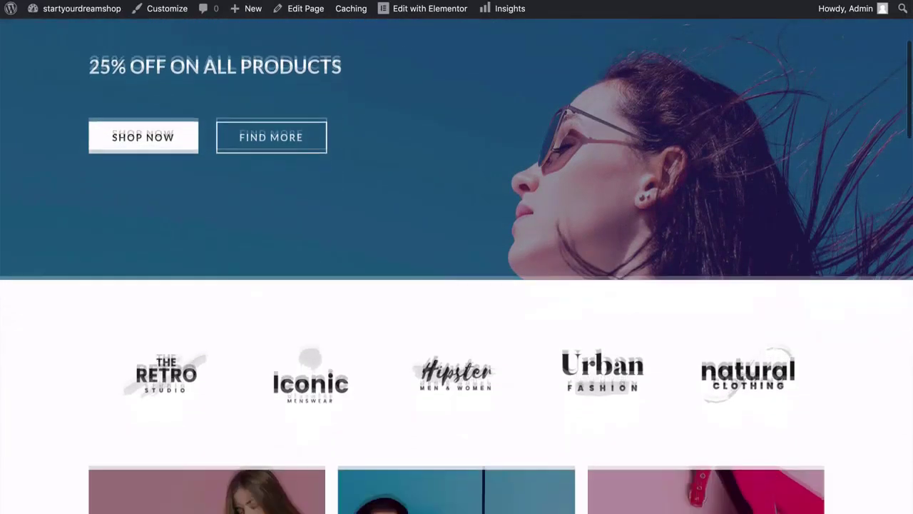
{"action": "scroll", "coordinate": [457, 268], "scroll_direction": "down", "scroll_amount": 5}
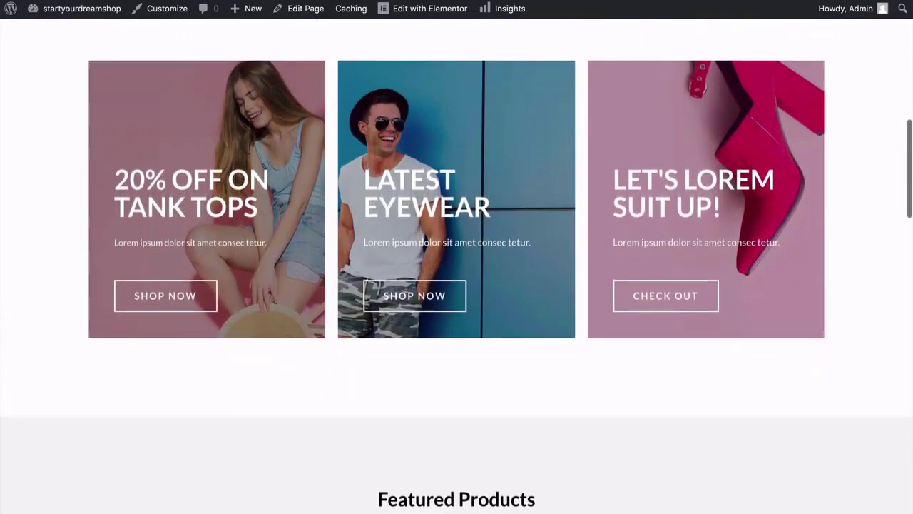
{"action": "scroll", "coordinate": [456, 268], "scroll_direction": "down", "scroll_amount": 5}
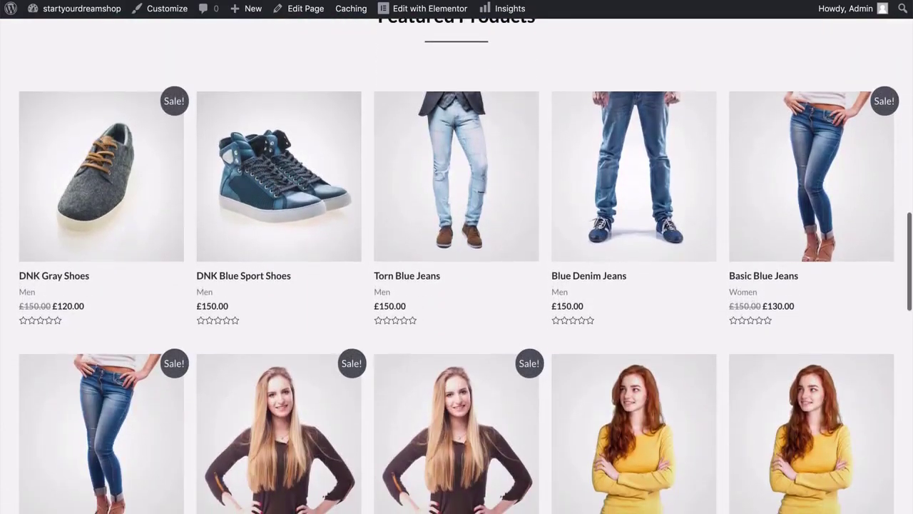
{"action": "scroll", "coordinate": [457, 264], "scroll_direction": "down", "scroll_amount": 10}
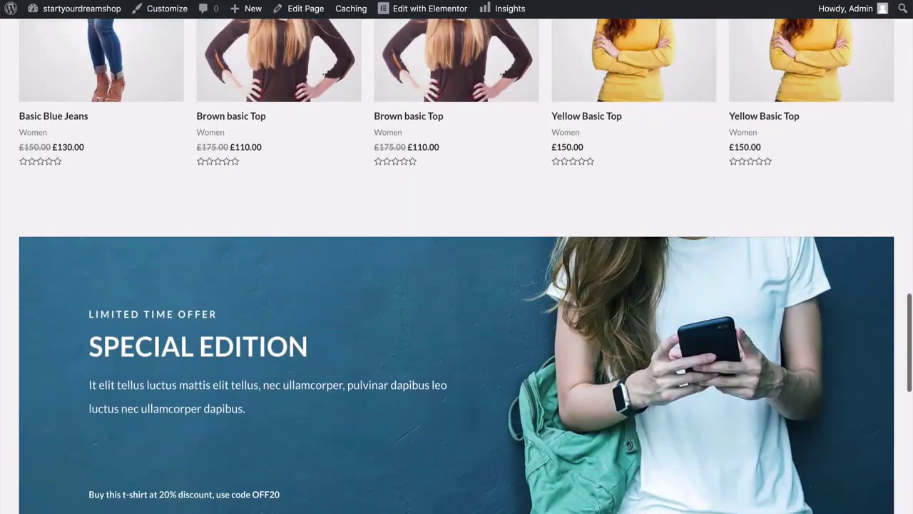
{"action": "scroll", "coordinate": [457, 285], "scroll_direction": "down", "scroll_amount": 3}
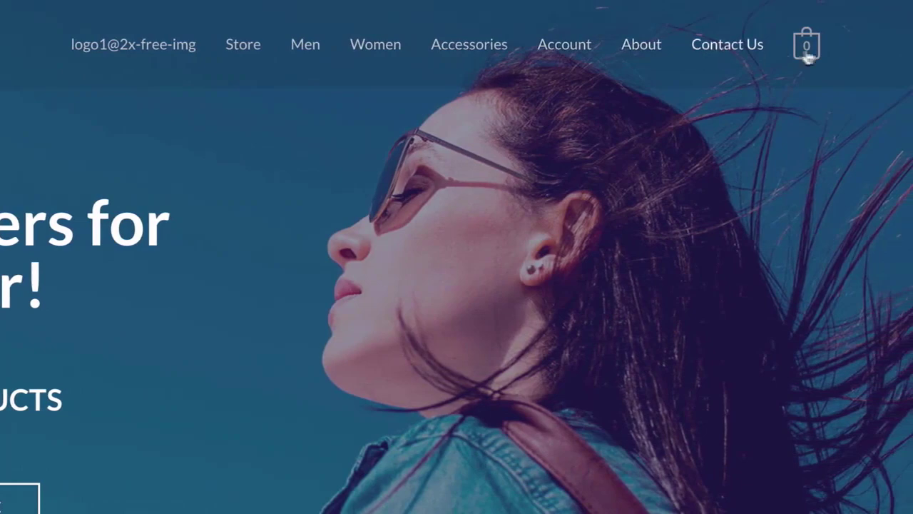
{"action": "mouse_move", "coordinate": [811, 56]}
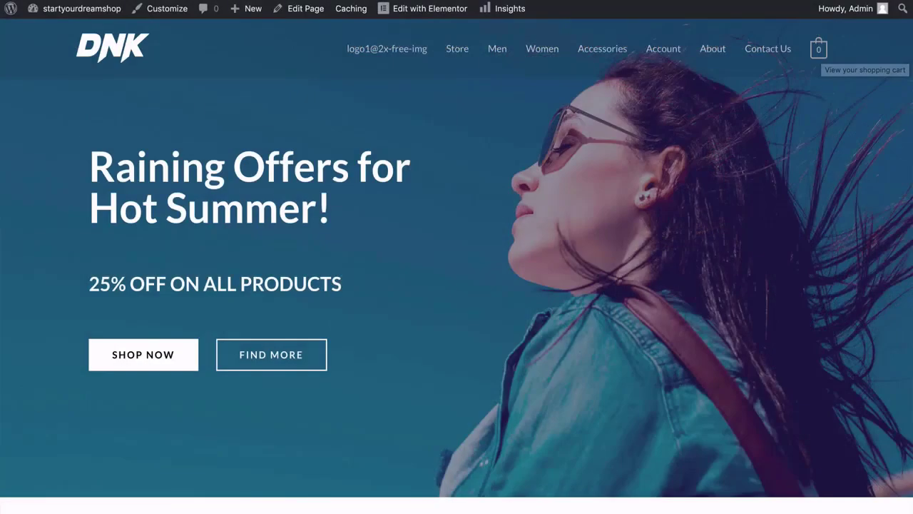
{"action": "scroll", "coordinate": [457, 285], "scroll_direction": "down", "scroll_amount": 2}
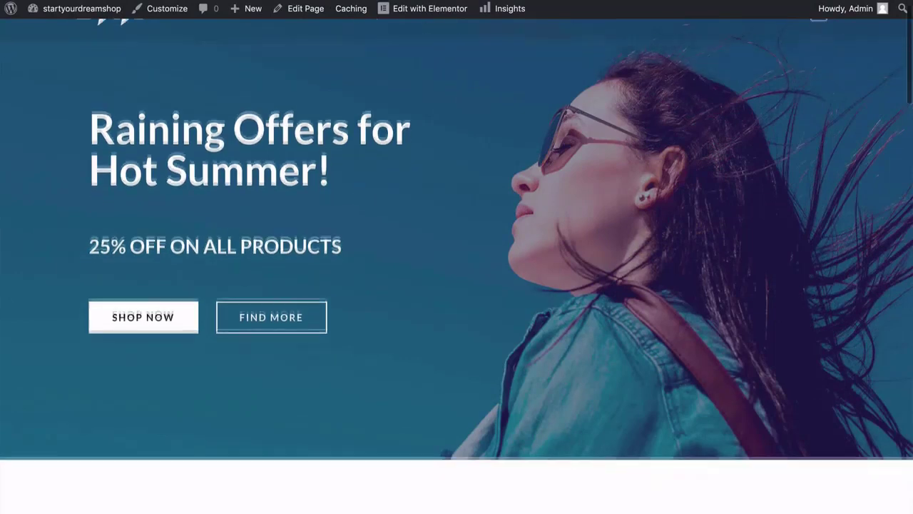
{"action": "scroll", "coordinate": [456, 285], "scroll_direction": "up", "scroll_amount": 2}
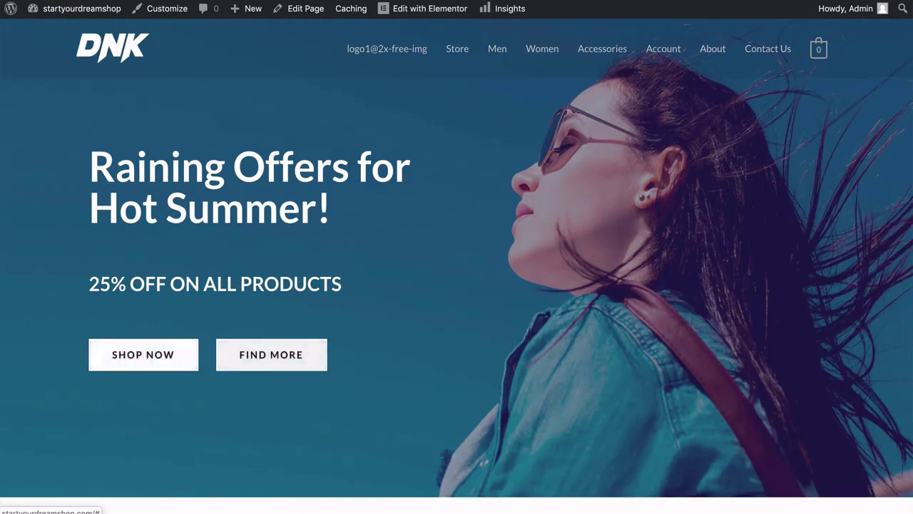
{"action": "scroll", "coordinate": [457, 285], "scroll_direction": "down", "scroll_amount": 3}
{"action": "scroll", "coordinate": [457, 286], "scroll_direction": "down", "scroll_amount": 1}
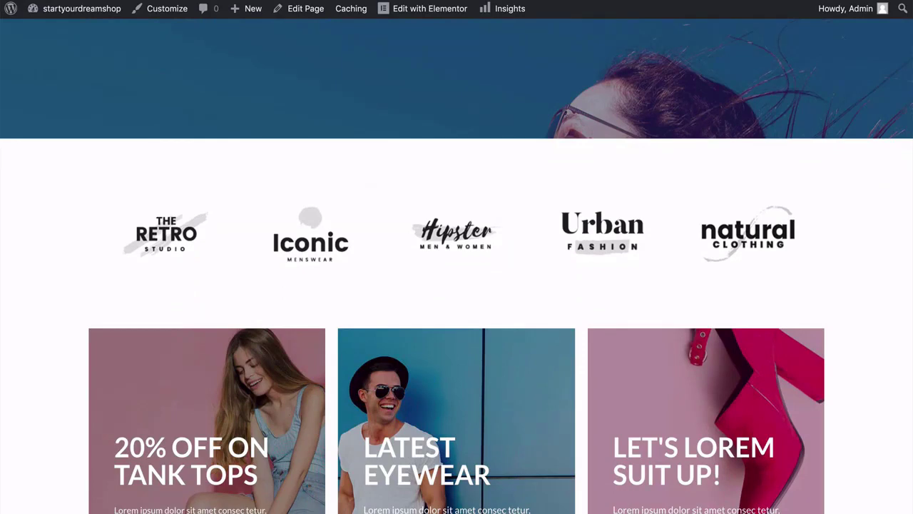
{"action": "scroll", "coordinate": [456, 285], "scroll_direction": "down", "scroll_amount": 3}
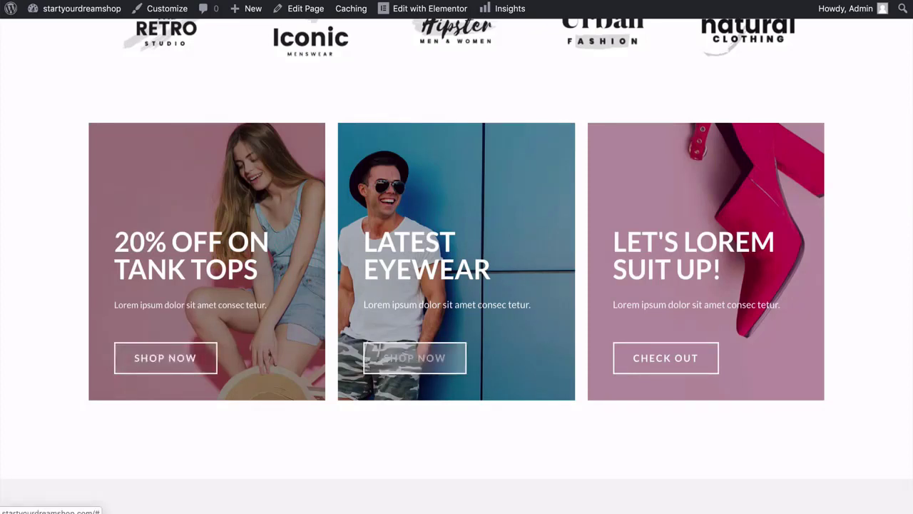
{"action": "scroll", "coordinate": [457, 285], "scroll_direction": "down", "scroll_amount": 3}
{"action": "scroll", "coordinate": [456, 286], "scroll_direction": "down", "scroll_amount": 3}
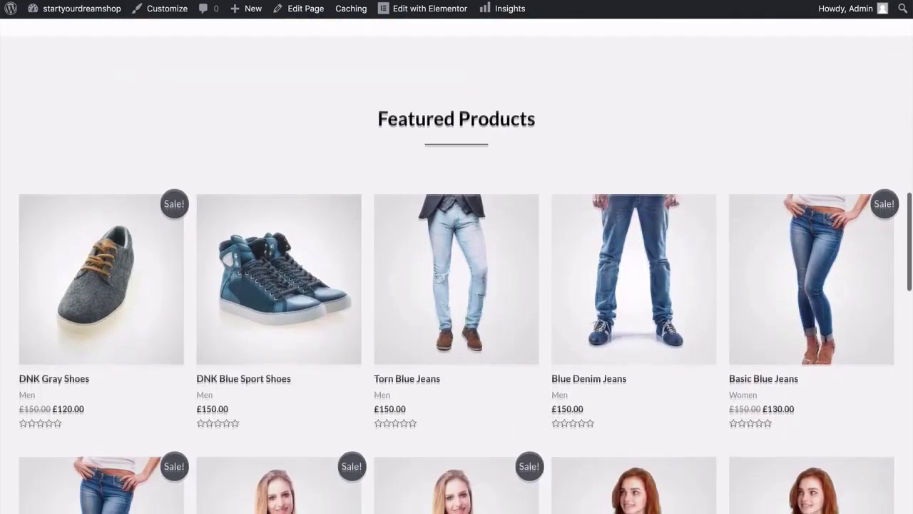
{"action": "scroll", "coordinate": [457, 286], "scroll_direction": "down", "scroll_amount": 3}
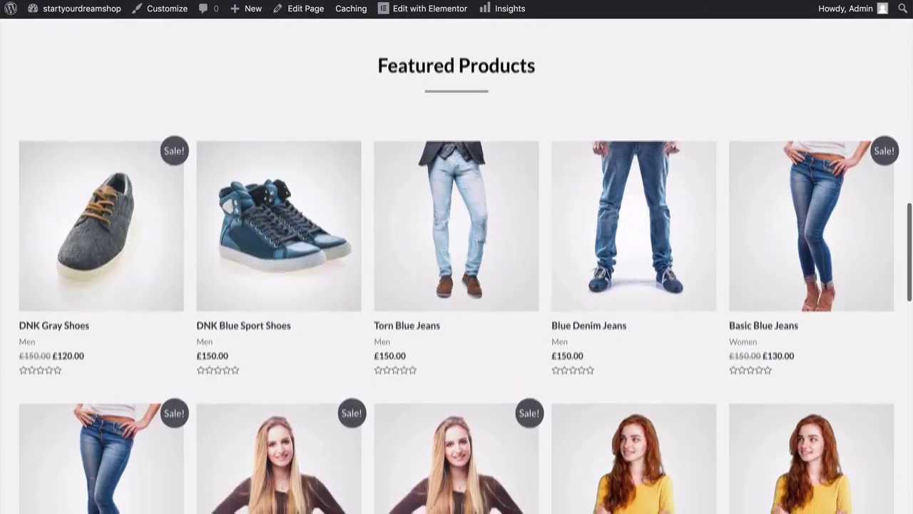
{"action": "scroll", "coordinate": [456, 285], "scroll_direction": "down", "scroll_amount": 5}
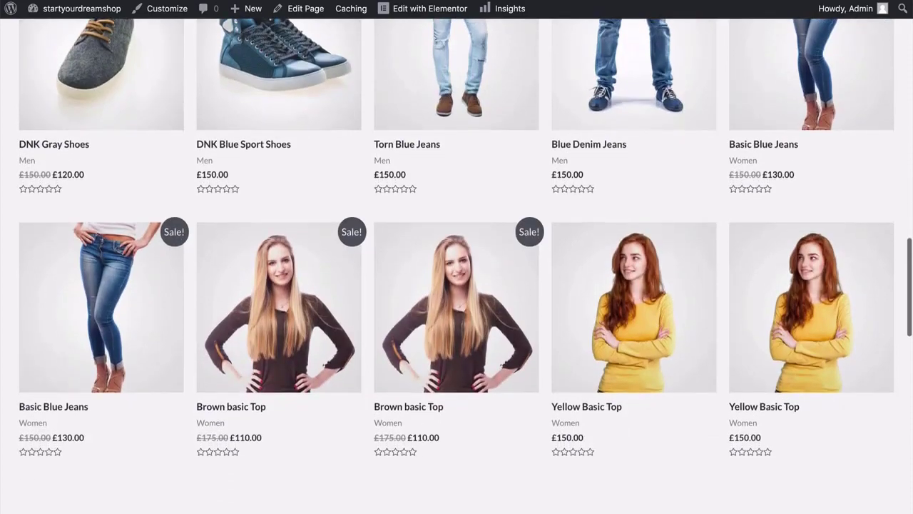
{"action": "scroll", "coordinate": [456, 286], "scroll_direction": "down", "scroll_amount": 1}
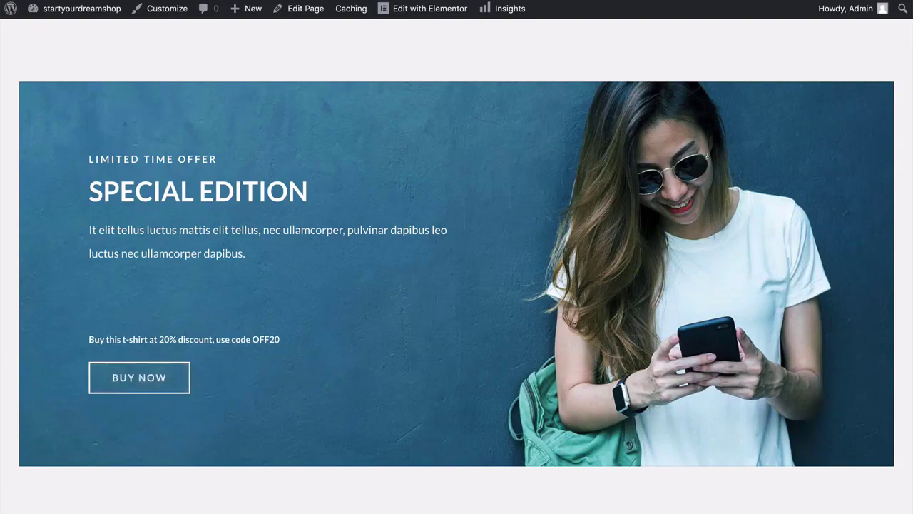
{"action": "scroll", "coordinate": [457, 286], "scroll_direction": "down", "scroll_amount": 4}
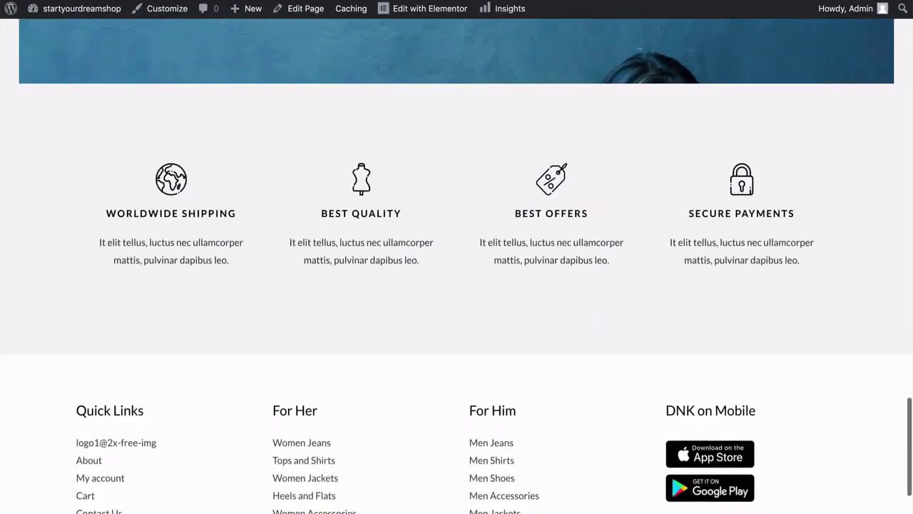
{"action": "scroll", "coordinate": [457, 286], "scroll_direction": "down", "scroll_amount": 1}
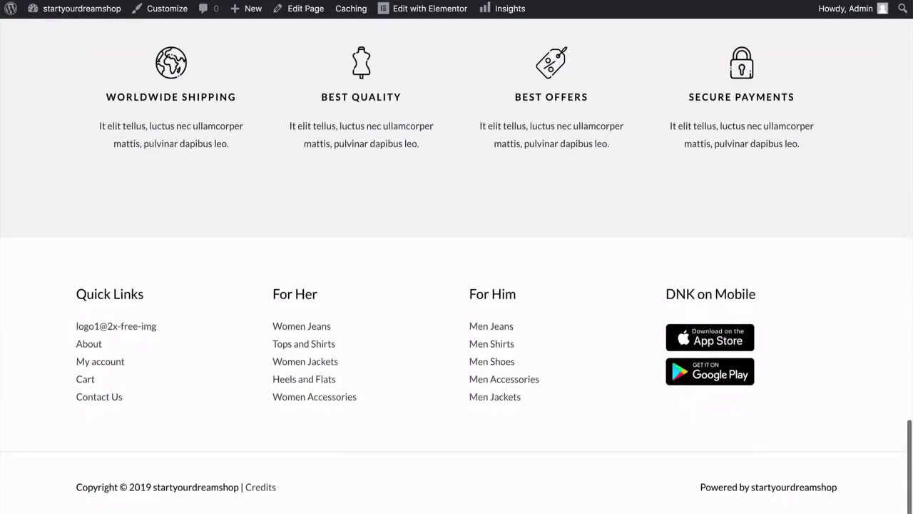
{"action": "scroll", "coordinate": [457, 285], "scroll_direction": "up", "scroll_amount": 1}
{"action": "scroll", "coordinate": [55, 93], "scroll_direction": "up", "scroll_amount": 15}
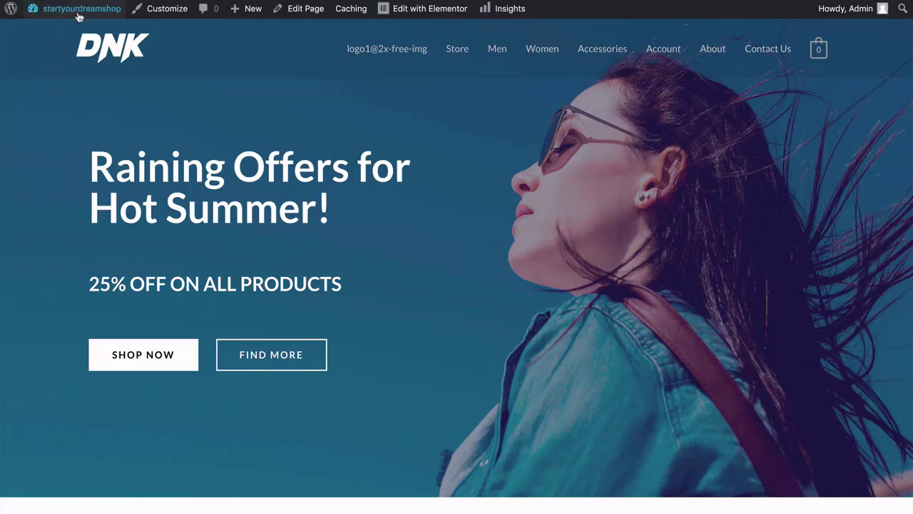
Return to the startyourdreamshop admin Dashboard and look over the WooCommerce, Products and Elementor menus.
{"action": "mouse_move", "coordinate": [78, 10]}
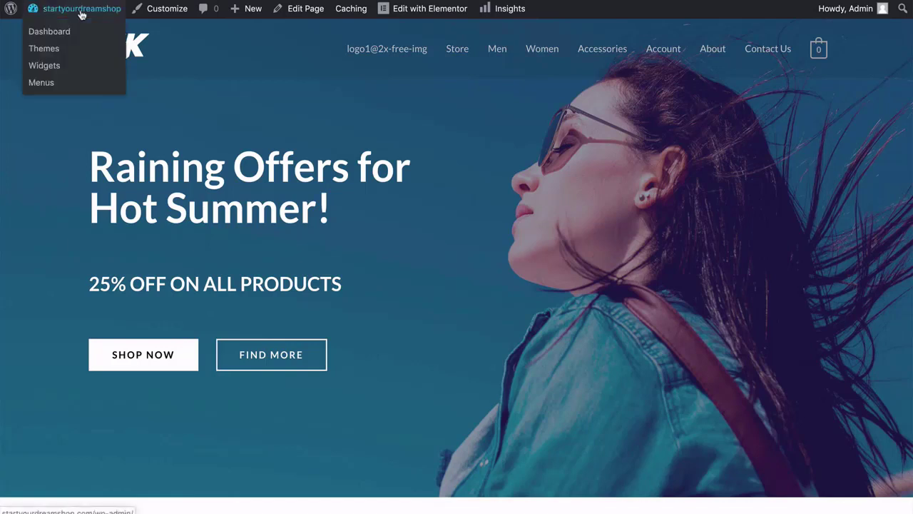
{"action": "left_click", "coordinate": [47, 36]}
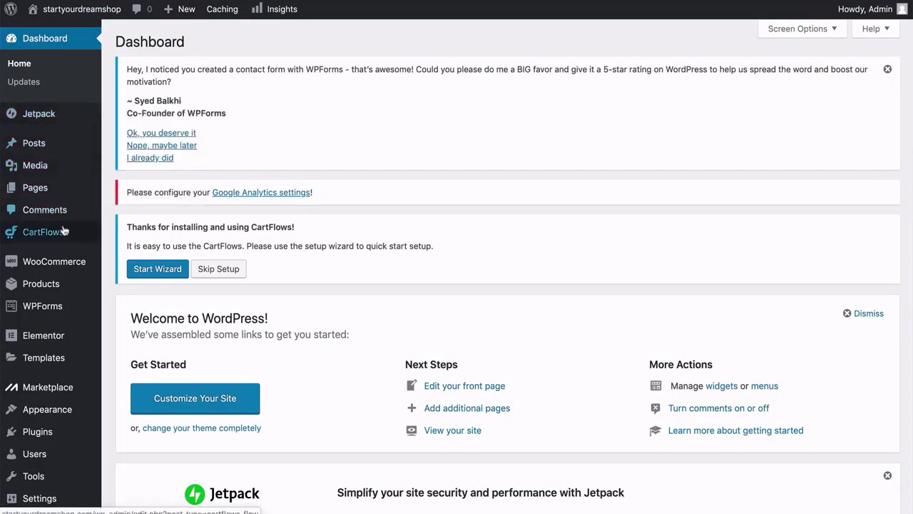
{"action": "mouse_move", "coordinate": [74, 236]}
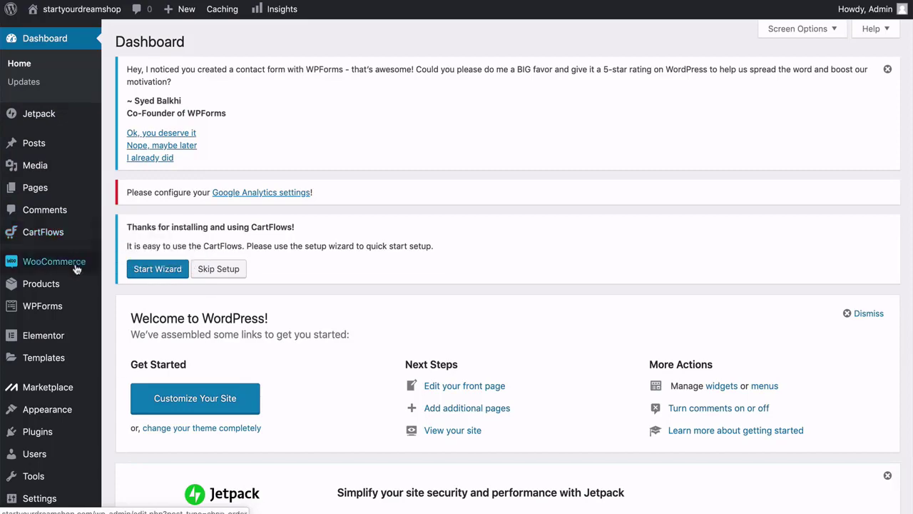
{"action": "mouse_move", "coordinate": [76, 268]}
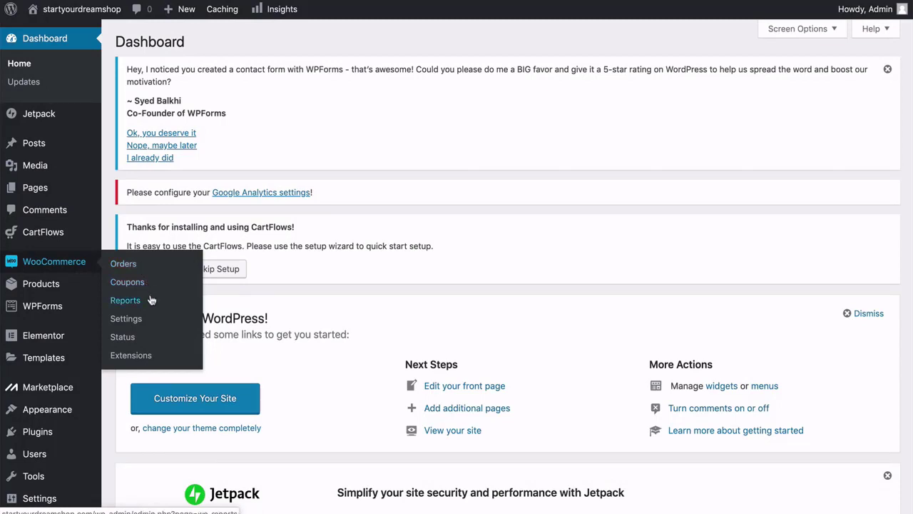
{"action": "mouse_move", "coordinate": [68, 287]}
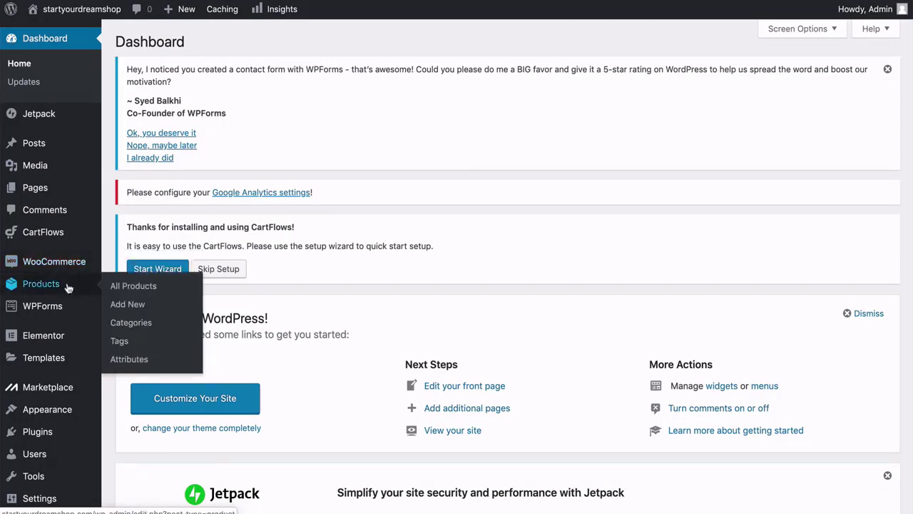
{"action": "mouse_move", "coordinate": [71, 340]}
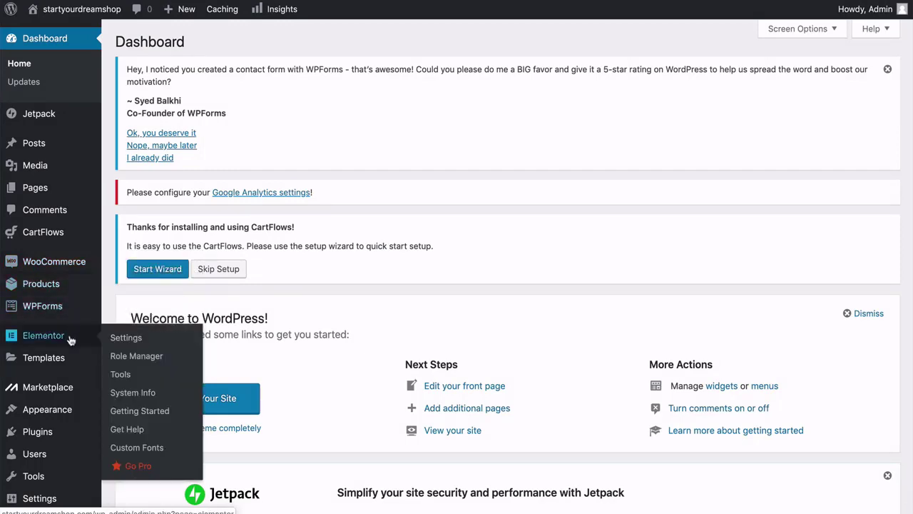
{"action": "scroll", "coordinate": [71, 400], "scroll_direction": "down", "scroll_amount": 2}
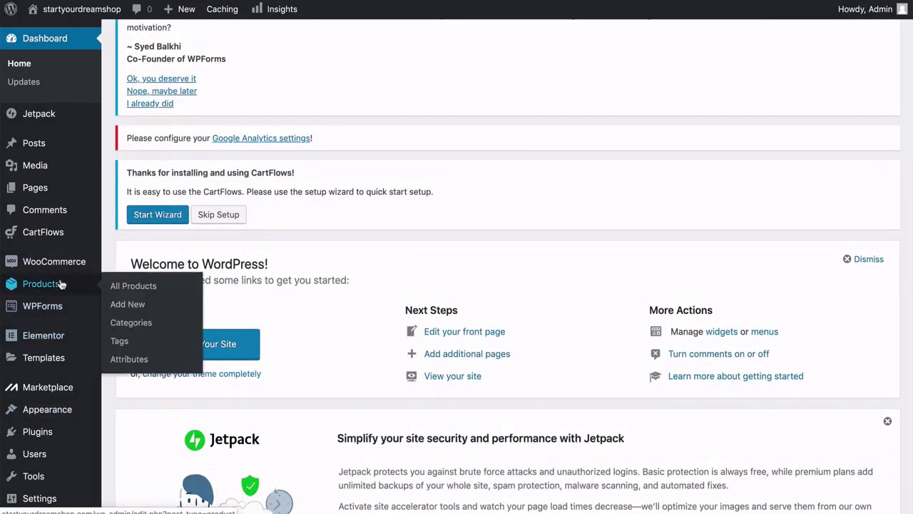
Show All Products, listing the 54 imported store items.
{"action": "left_click", "coordinate": [140, 292]}
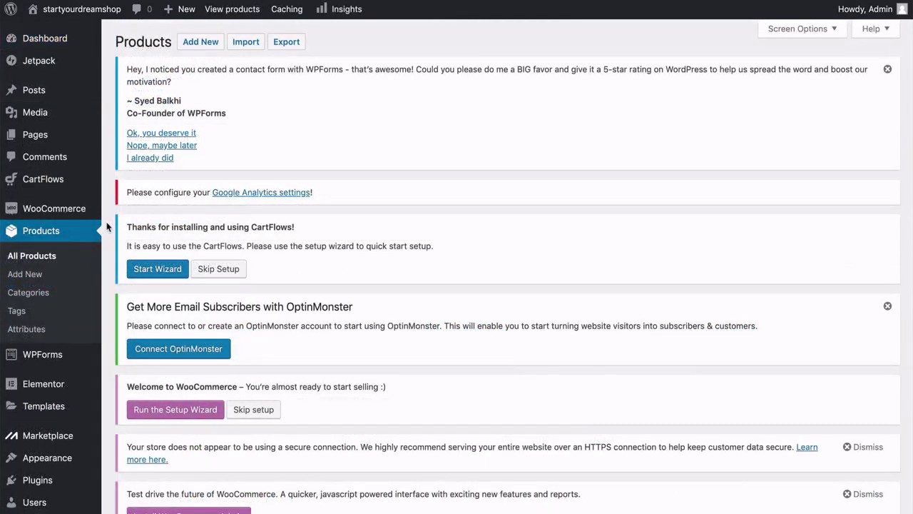
{"action": "scroll", "coordinate": [107, 226], "scroll_direction": "down", "scroll_amount": 5}
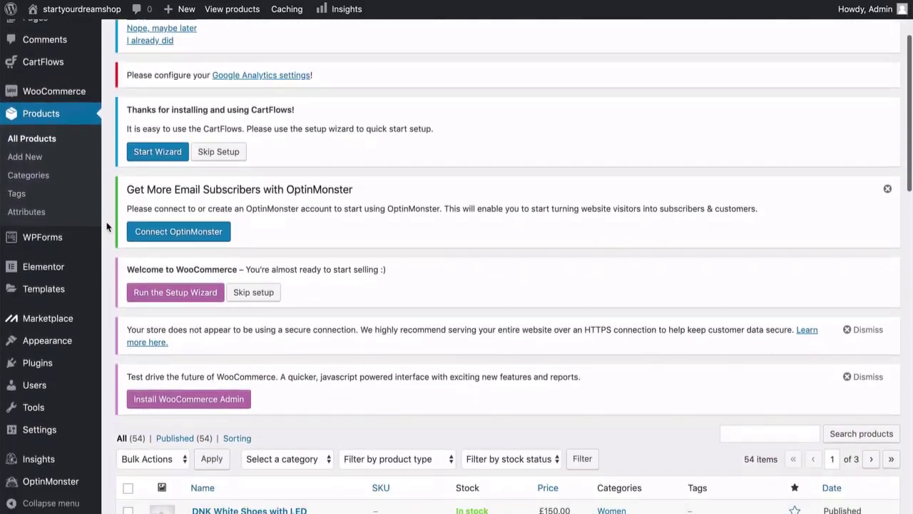
{"action": "scroll", "coordinate": [107, 227], "scroll_direction": "up", "scroll_amount": 5}
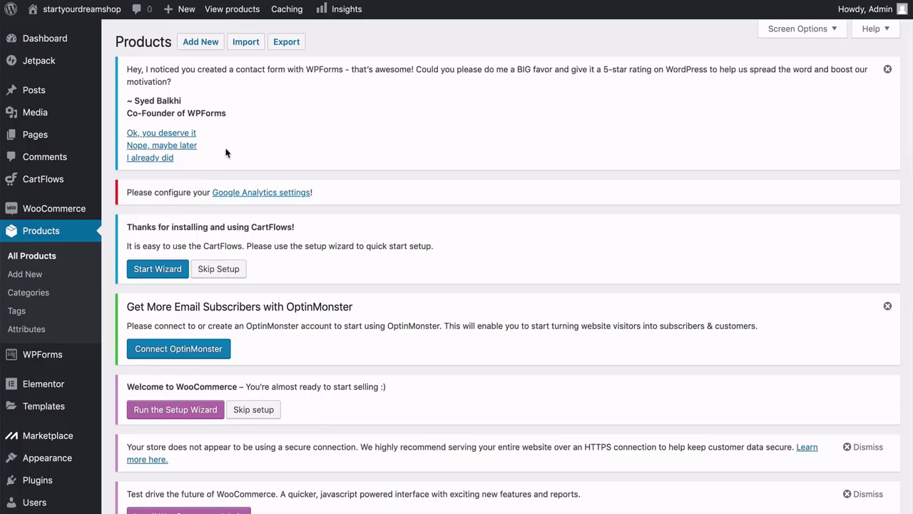
Dismiss the WPForms rating, CartFlows setup and OptinMonster subscriber notices.
{"action": "left_click", "coordinate": [186, 146]}
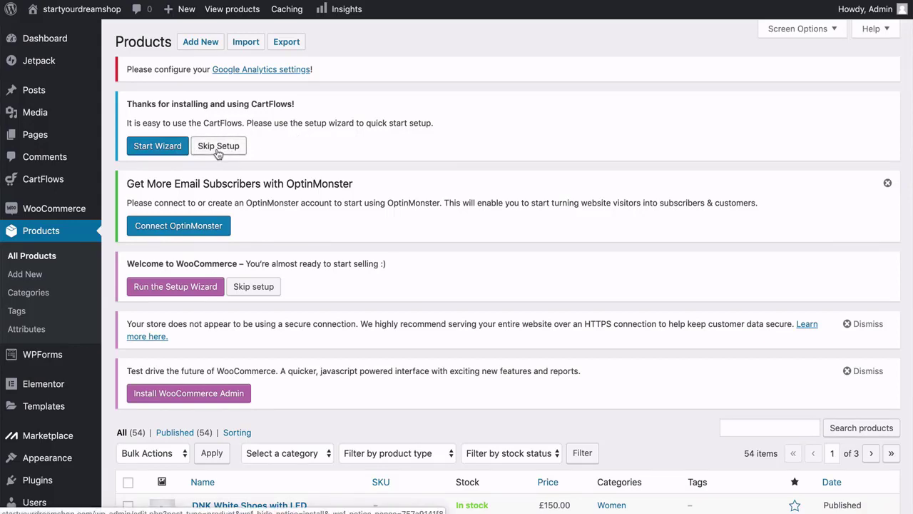
{"action": "left_click", "coordinate": [218, 150]}
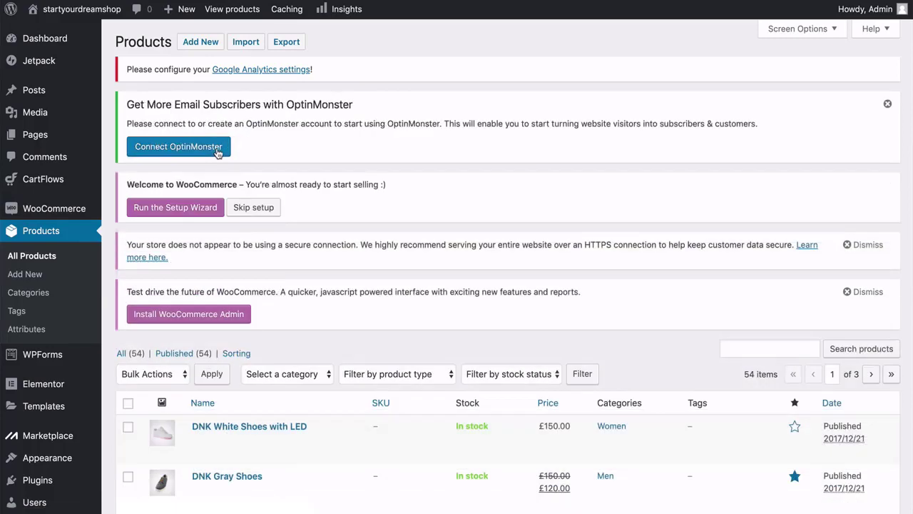
{"action": "left_click", "coordinate": [888, 105]}
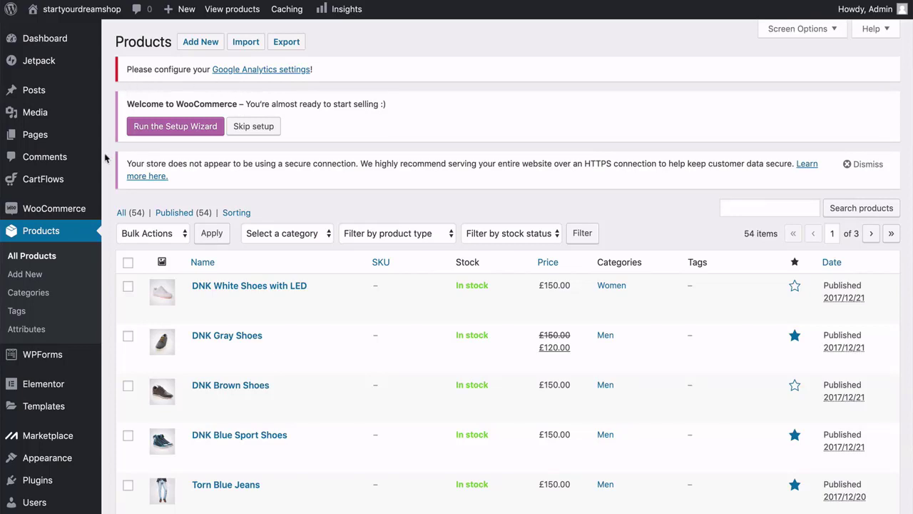
{"action": "scroll", "coordinate": [104, 154], "scroll_direction": "down", "scroll_amount": 4}
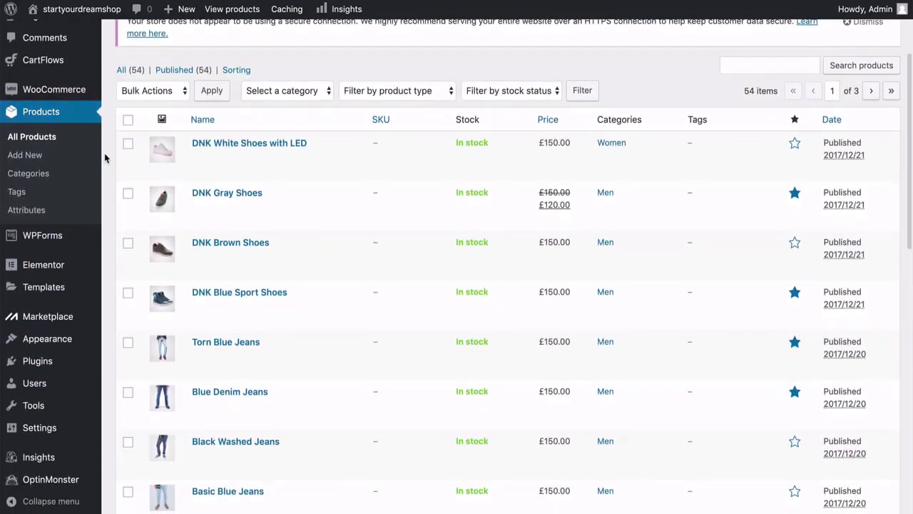
{"action": "scroll", "coordinate": [104, 153], "scroll_direction": "down", "scroll_amount": 5}
{"action": "scroll", "coordinate": [104, 153], "scroll_direction": "down", "scroll_amount": 5}
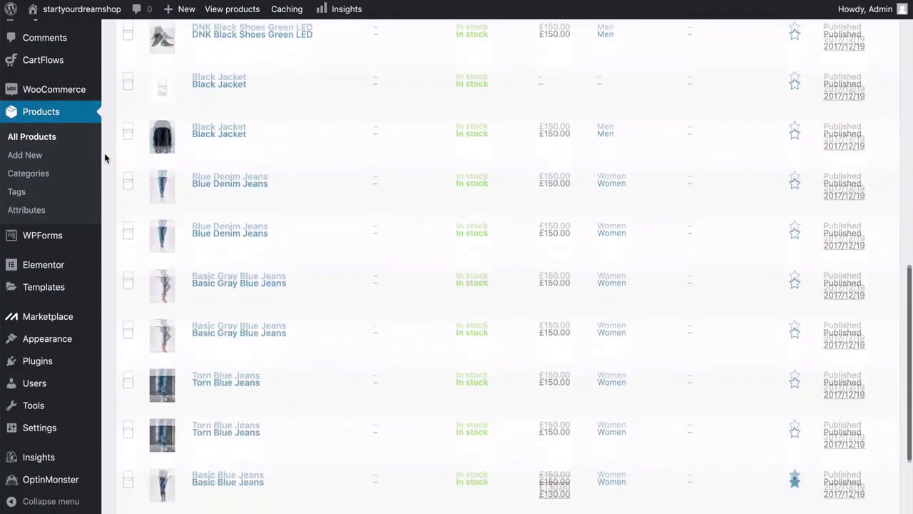
{"action": "scroll", "coordinate": [105, 153], "scroll_direction": "up", "scroll_amount": 10}
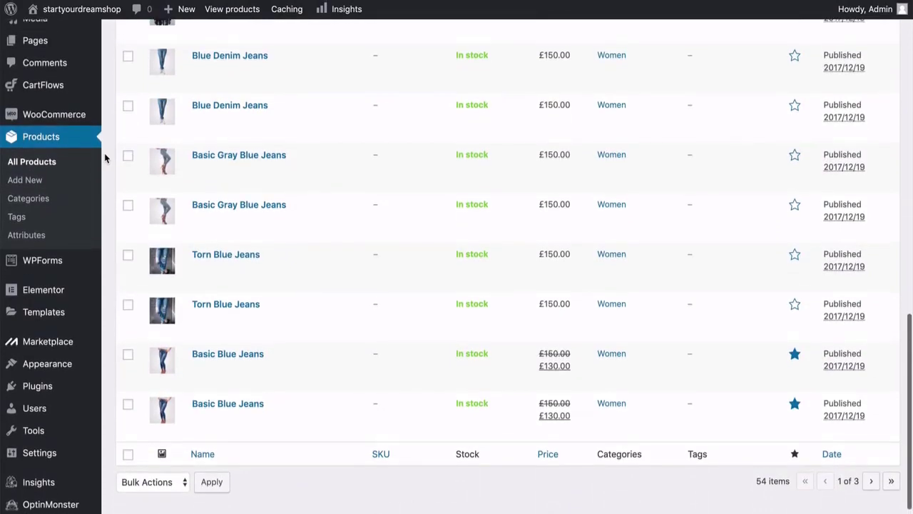
{"action": "scroll", "coordinate": [104, 157], "scroll_direction": "up", "scroll_amount": 3}
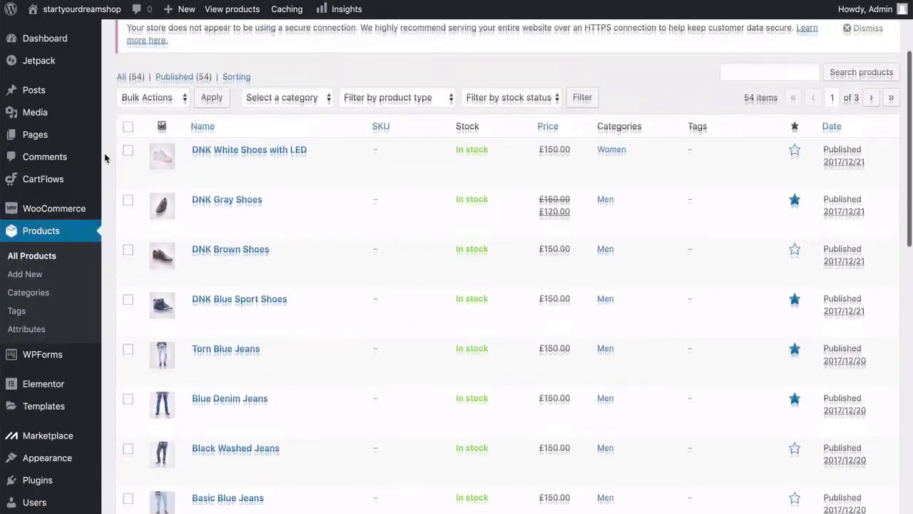
{"action": "scroll", "coordinate": [104, 157], "scroll_direction": "down", "scroll_amount": 1}
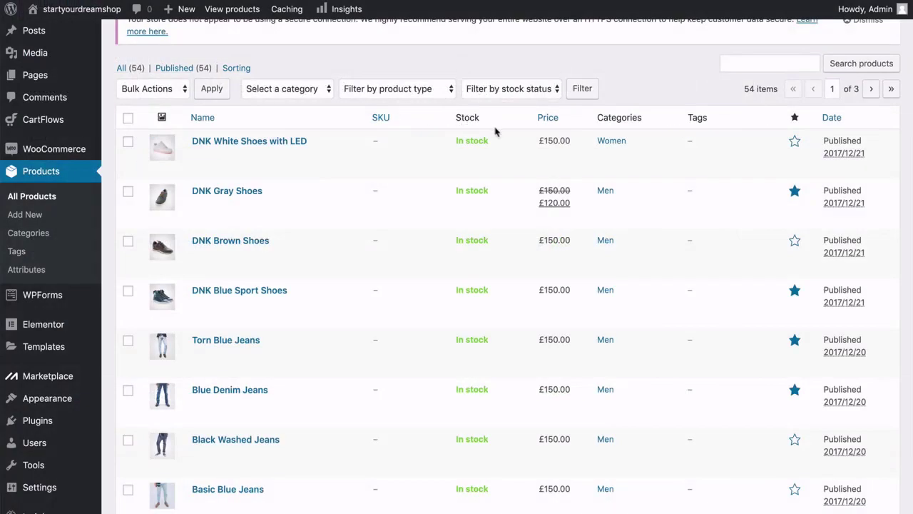
{"action": "mouse_move", "coordinate": [500, 144]}
{"action": "mouse_move", "coordinate": [499, 189]}
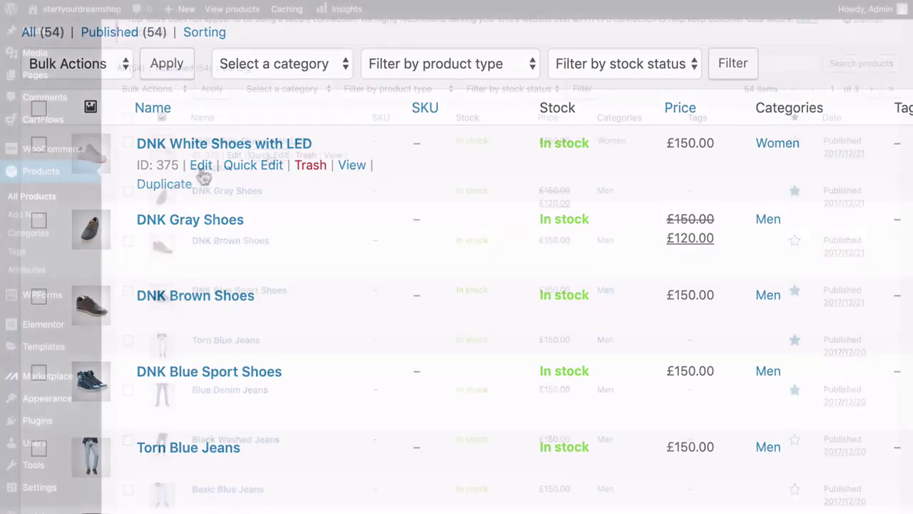
Quick Edit DNK White Shoes with LED, leaving shipping class and default template unchanged.
{"action": "left_click", "coordinate": [269, 155]}
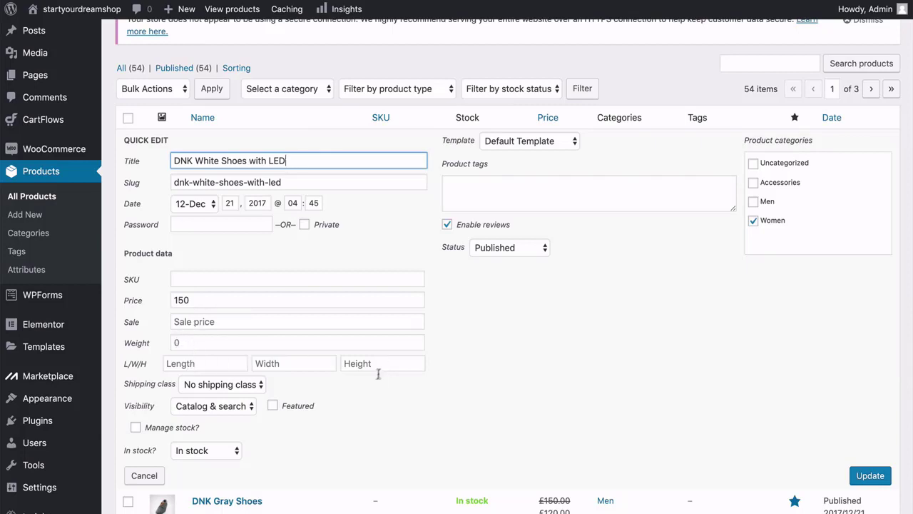
{"action": "left_click", "coordinate": [296, 384]}
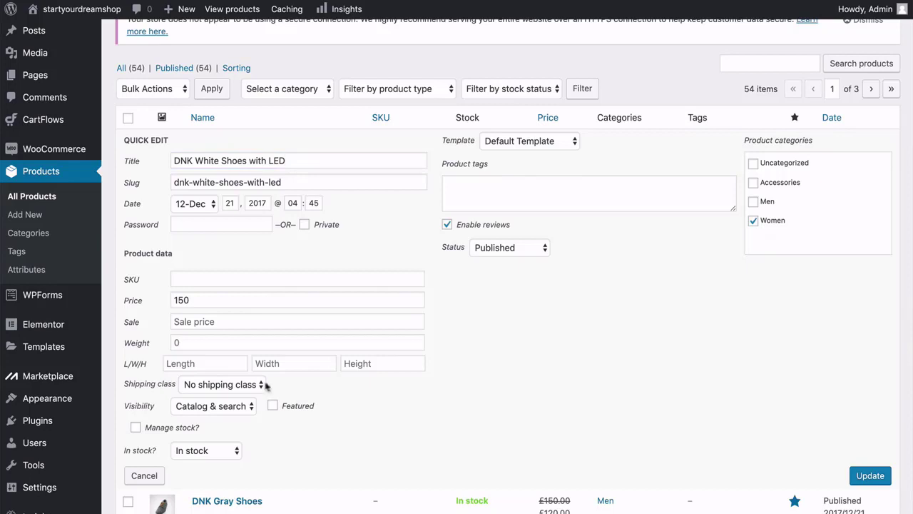
{"action": "left_click", "coordinate": [256, 386]}
{"action": "left_click", "coordinate": [306, 385]}
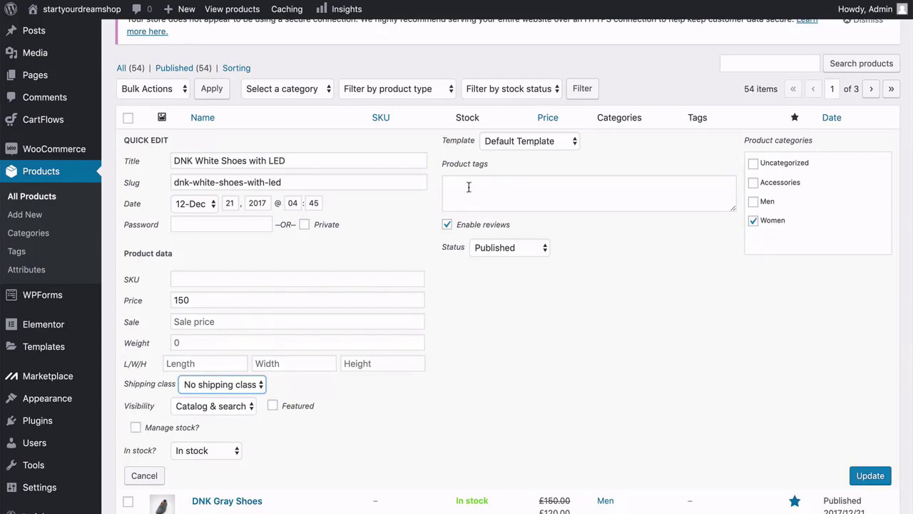
{"action": "left_click", "coordinate": [567, 141]}
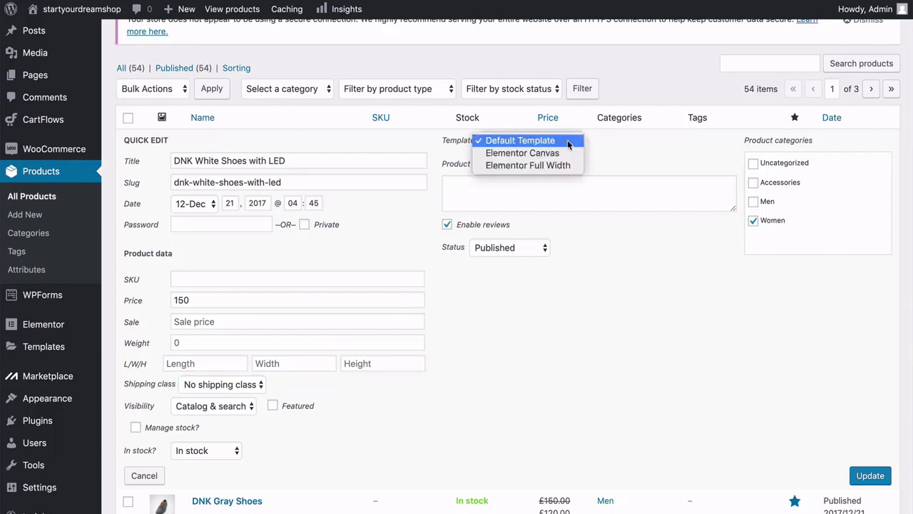
{"action": "left_click", "coordinate": [607, 152]}
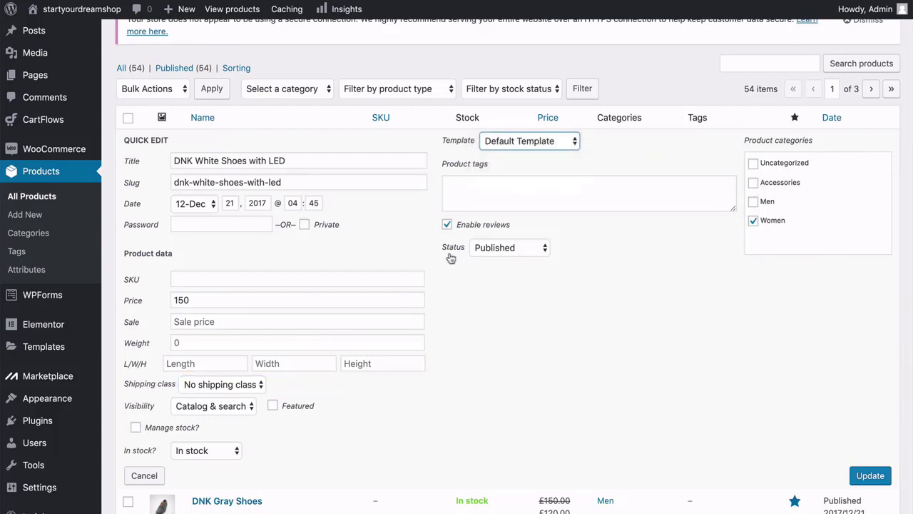
Keep the status Published, cancel Quick Edit, and open the product's full editor.
{"action": "left_click", "coordinate": [543, 248]}
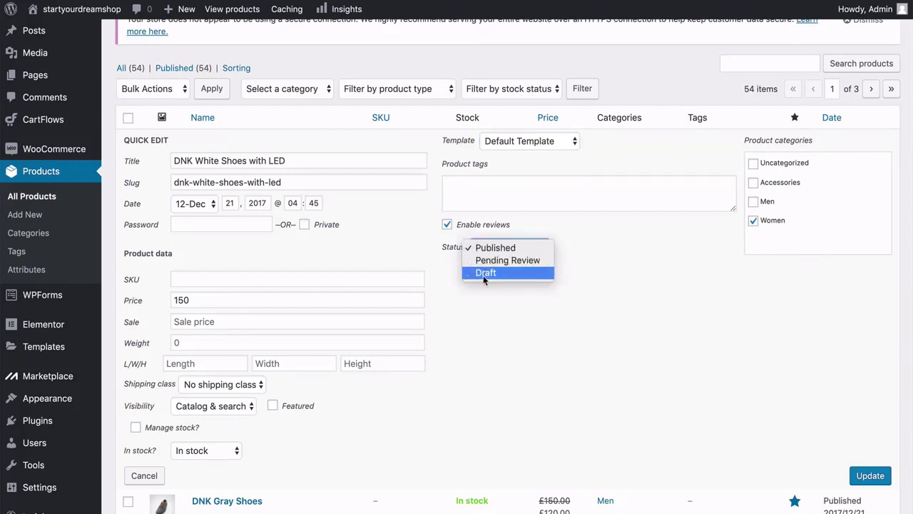
{"action": "left_click", "coordinate": [485, 309]}
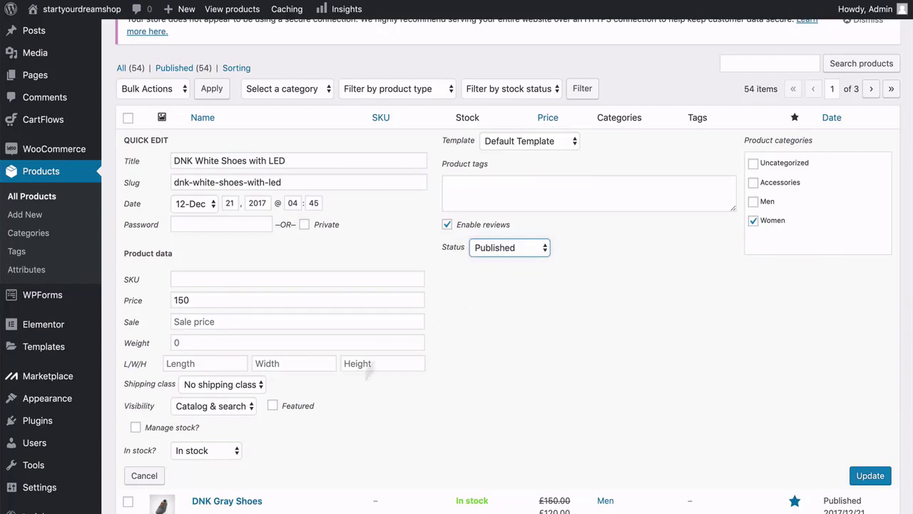
{"action": "left_click", "coordinate": [148, 481]}
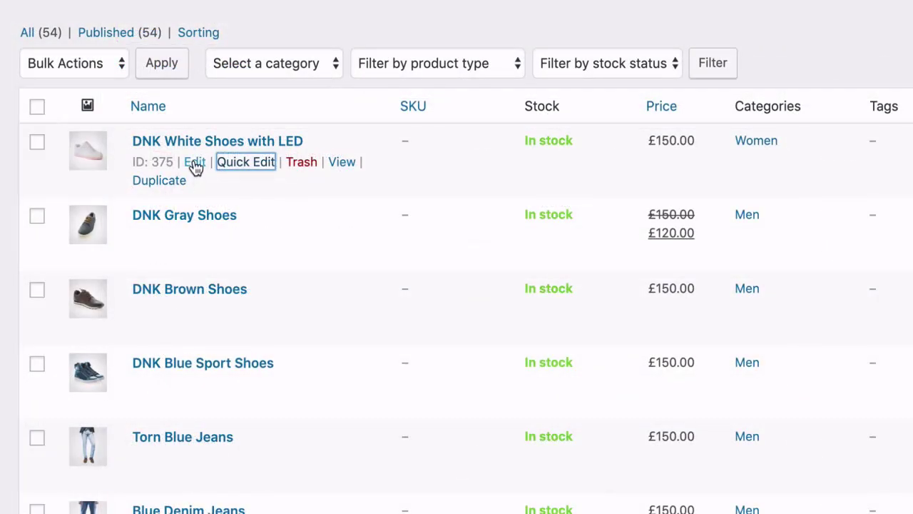
{"action": "left_click", "coordinate": [195, 162]}
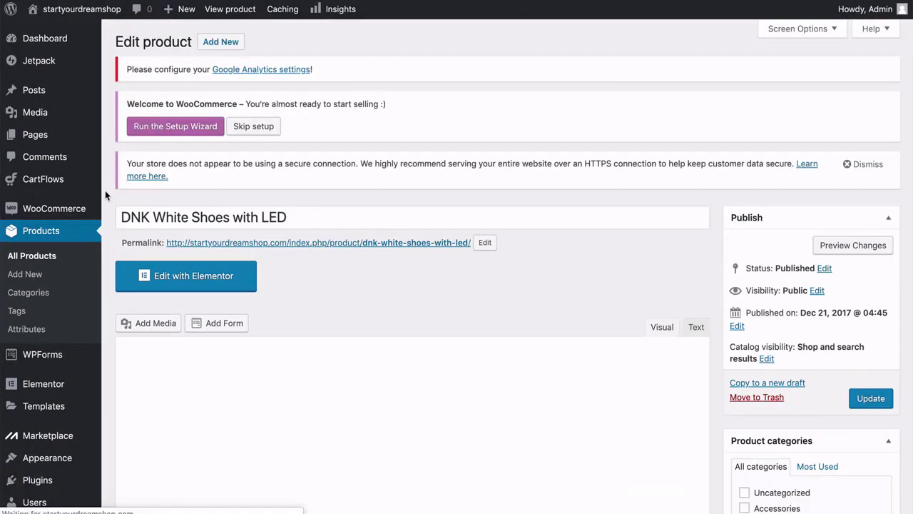
Scroll the DNK White Shoes with LED editor to Product data and show its Inventory settings.
{"action": "scroll", "coordinate": [105, 194], "scroll_direction": "down", "scroll_amount": 3}
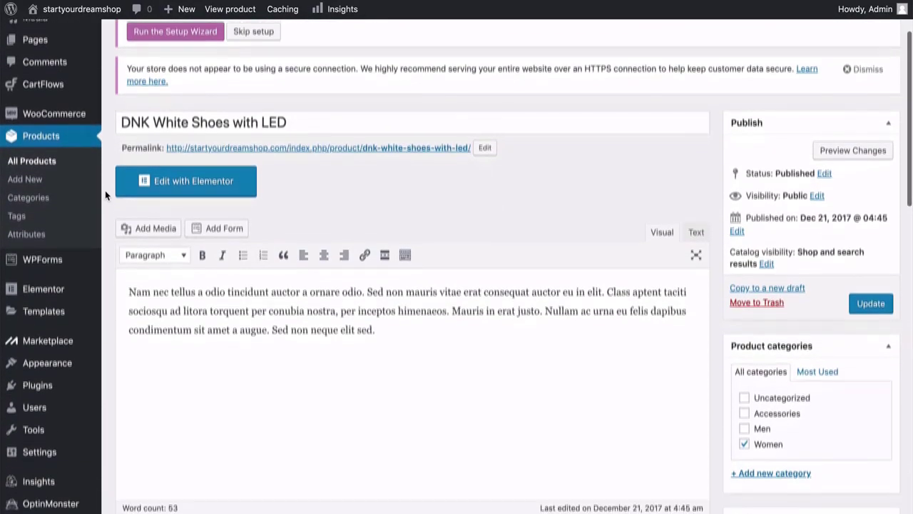
{"action": "scroll", "coordinate": [105, 195], "scroll_direction": "up", "scroll_amount": 3}
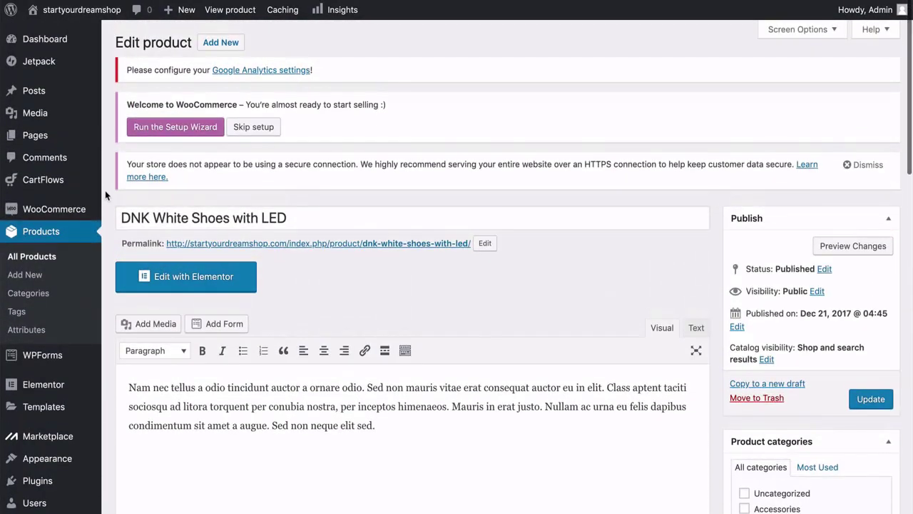
{"action": "scroll", "coordinate": [105, 192], "scroll_direction": "down", "scroll_amount": 2}
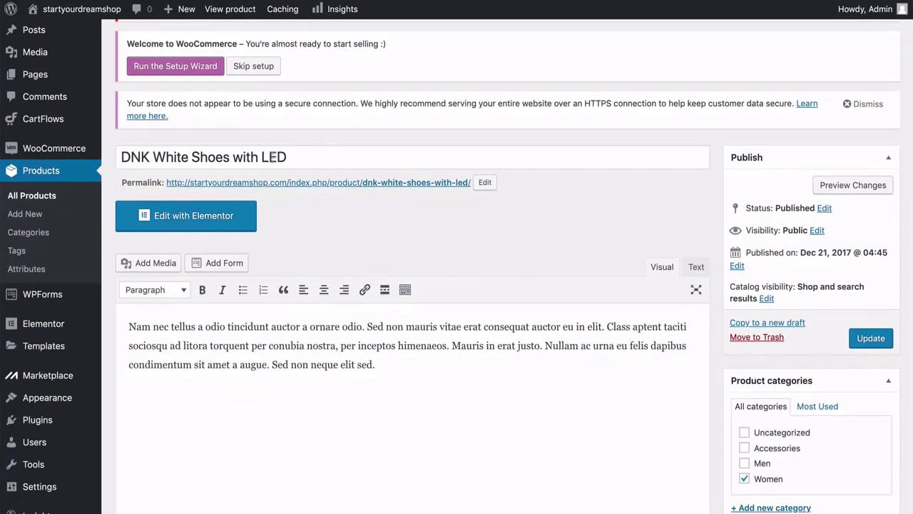
{"action": "scroll", "coordinate": [105, 208], "scroll_direction": "down", "scroll_amount": 6}
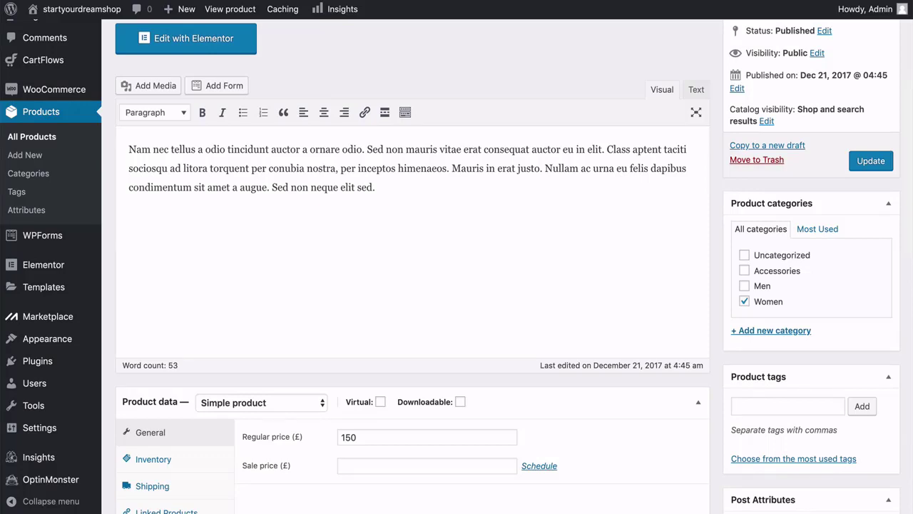
{"action": "scroll", "coordinate": [671, 285], "scroll_direction": "down", "scroll_amount": 9}
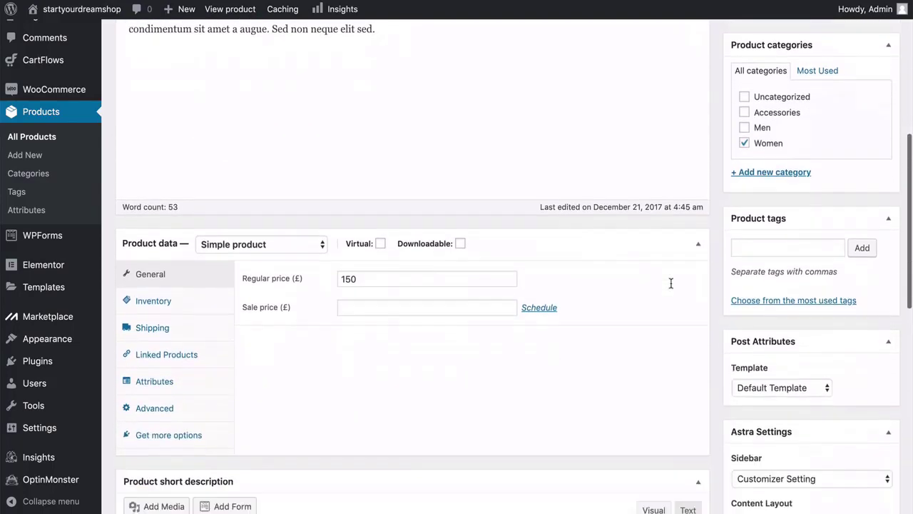
{"action": "scroll", "coordinate": [671, 288], "scroll_direction": "up", "scroll_amount": 1}
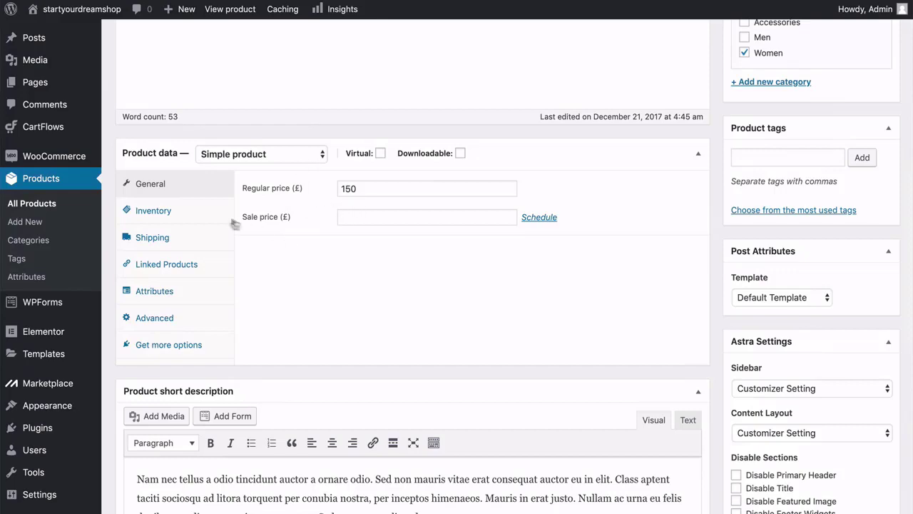
{"action": "left_click", "coordinate": [185, 213]}
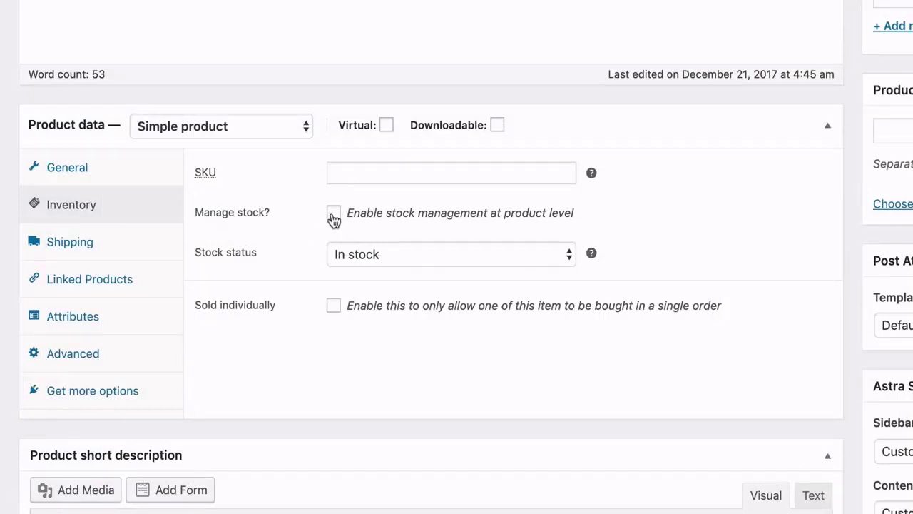
Keep the product In stock with No shipping class, leaving its shipping settings displayed.
{"action": "left_click", "coordinate": [399, 260]}
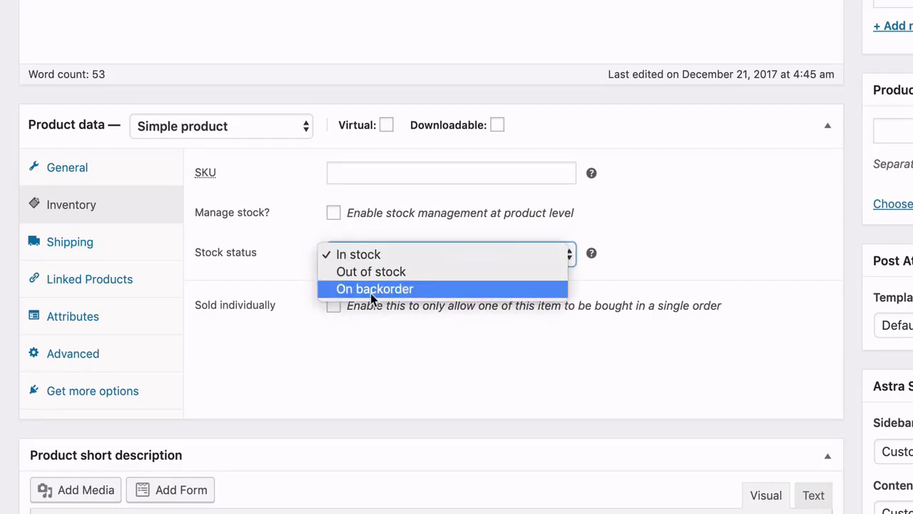
{"action": "left_click", "coordinate": [277, 239]}
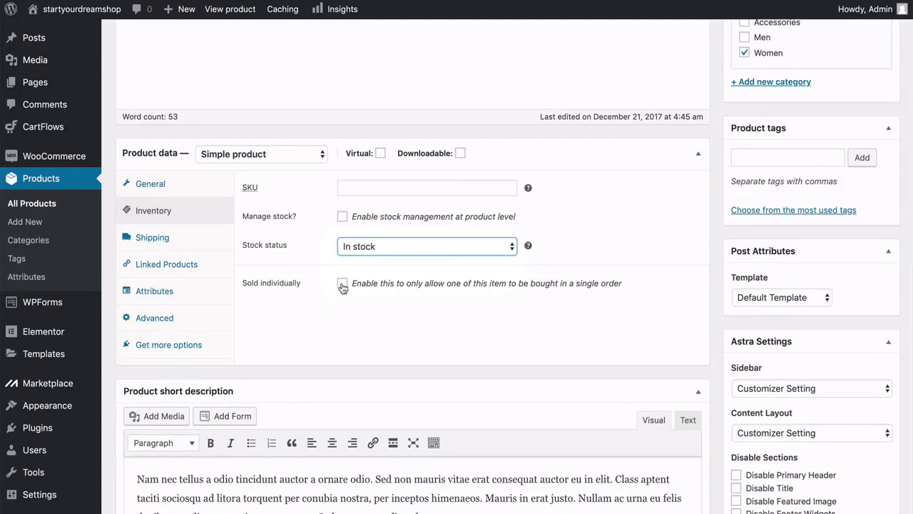
{"action": "left_click", "coordinate": [189, 242]}
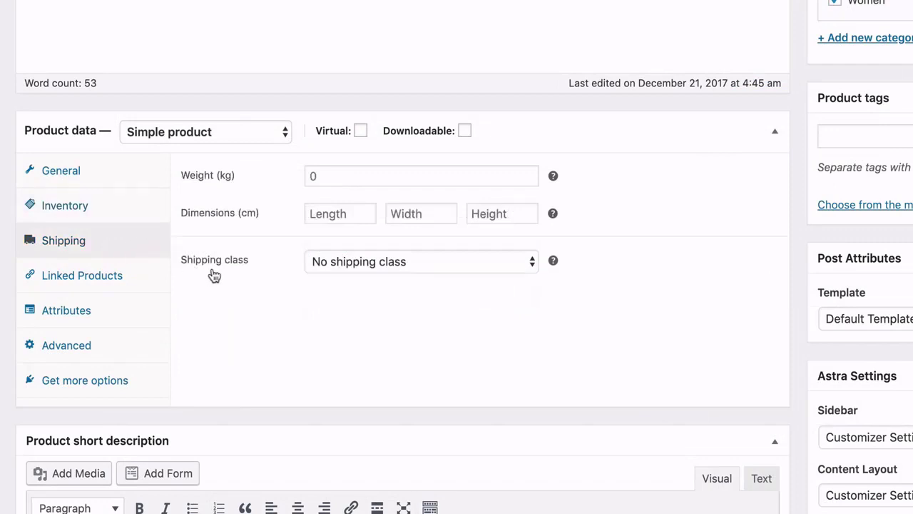
{"action": "left_click", "coordinate": [337, 271]}
{"action": "left_click", "coordinate": [228, 285]}
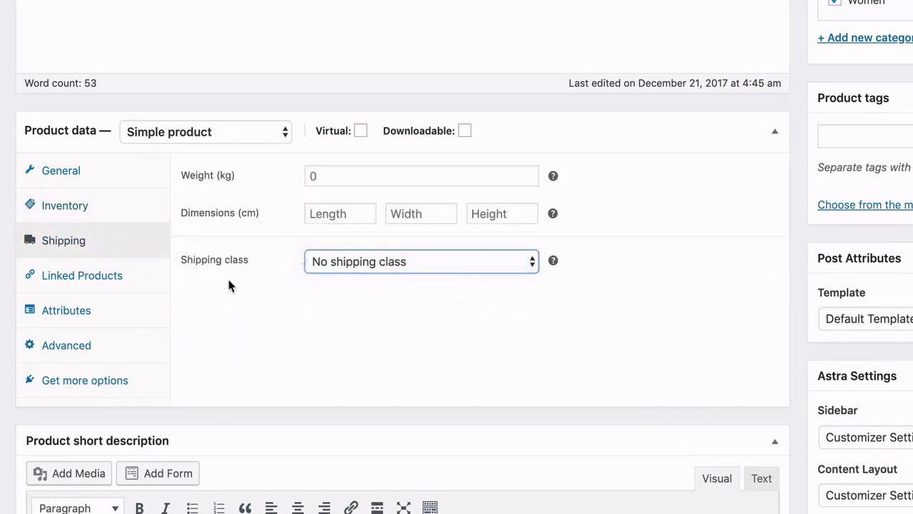
Search Upsells for 'shoe' without adding a product, then show the Attributes listing Color.
{"action": "left_click", "coordinate": [126, 284]}
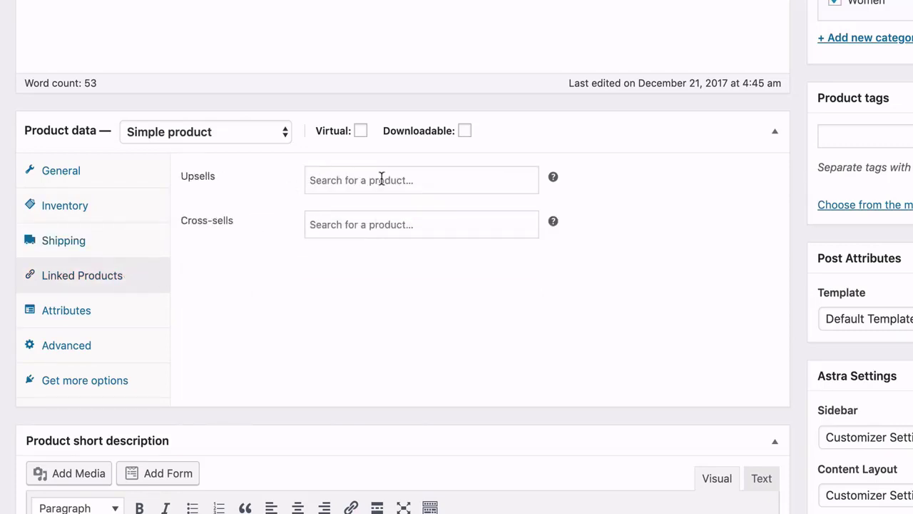
{"action": "left_click", "coordinate": [344, 180]}
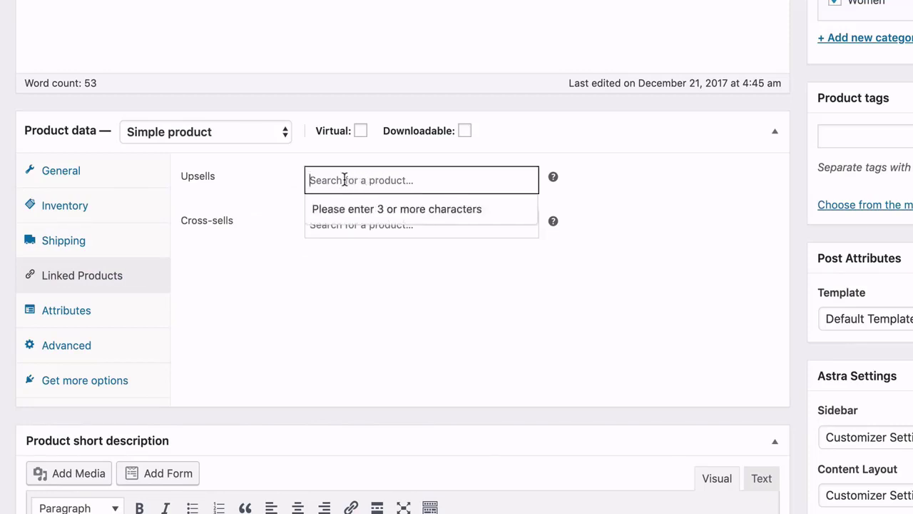
{"action": "type", "text": "shoe"}
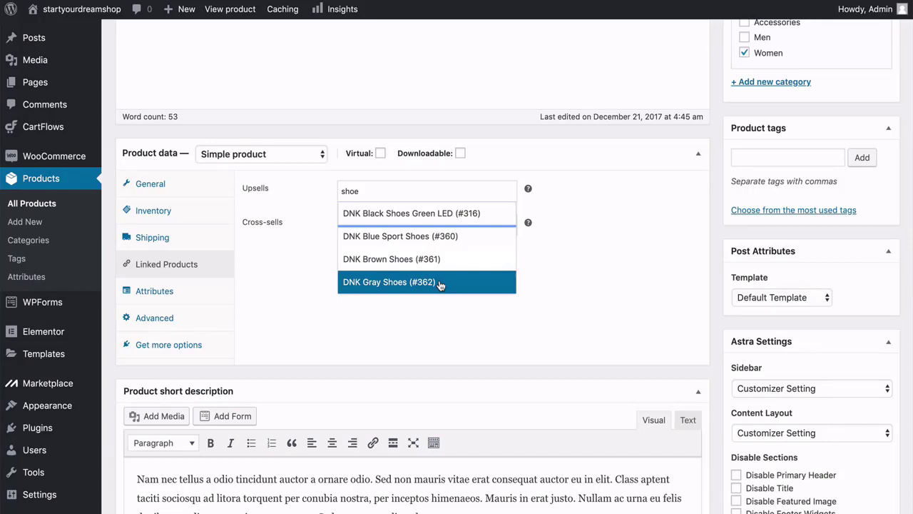
{"action": "left_click", "coordinate": [279, 248]}
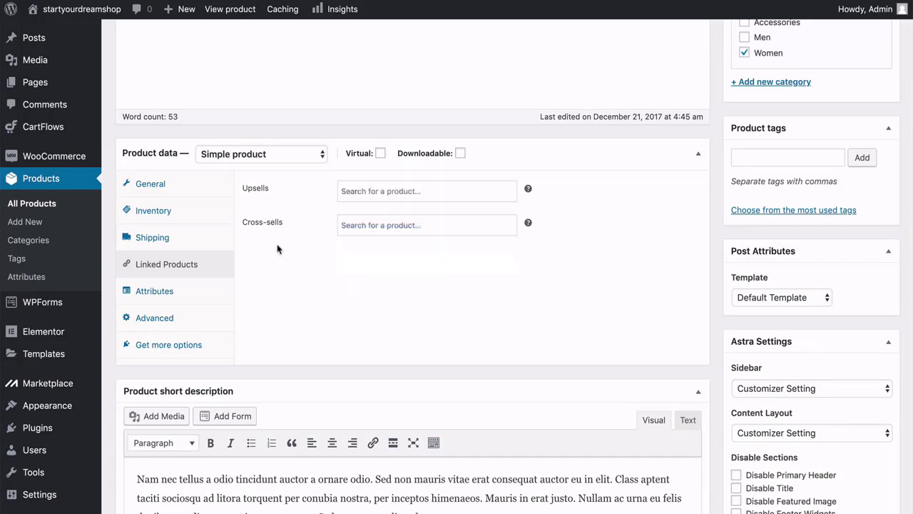
{"action": "left_click", "coordinate": [198, 299]}
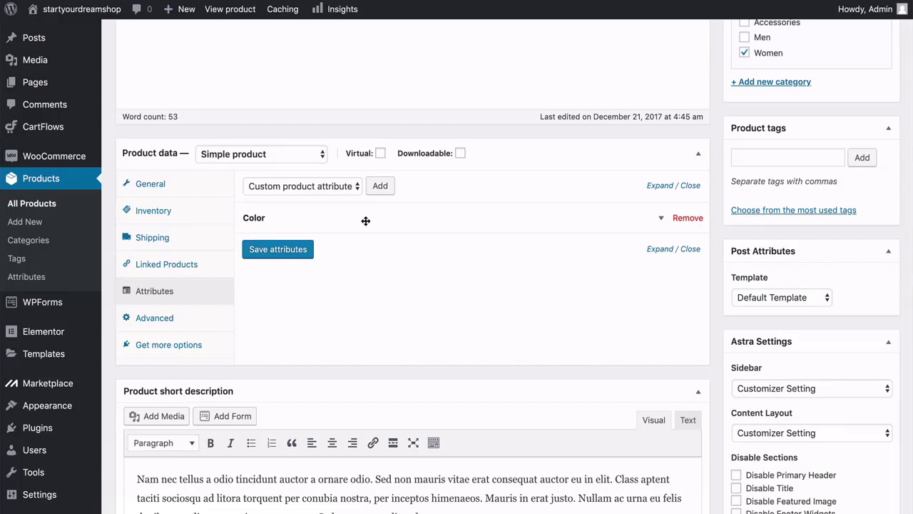
Show the product's Advanced settings and scroll down to the Reviews box.
{"action": "left_click", "coordinate": [185, 318]}
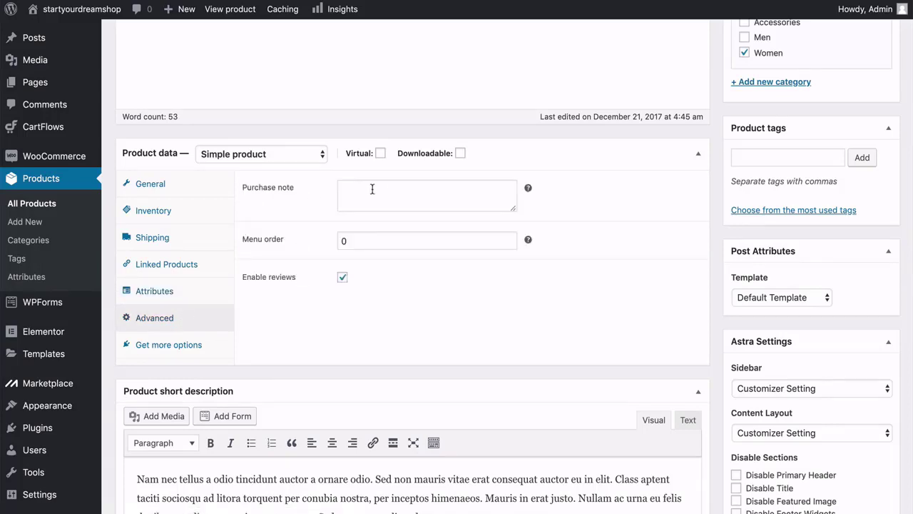
{"action": "scroll", "coordinate": [287, 307], "scroll_direction": "down", "scroll_amount": 5}
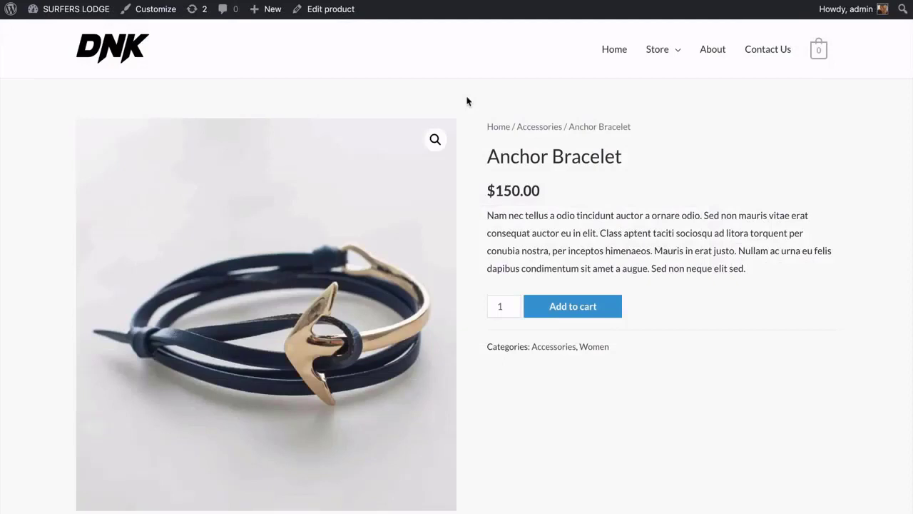
{"action": "scroll", "coordinate": [467, 100], "scroll_direction": "down", "scroll_amount": 2}
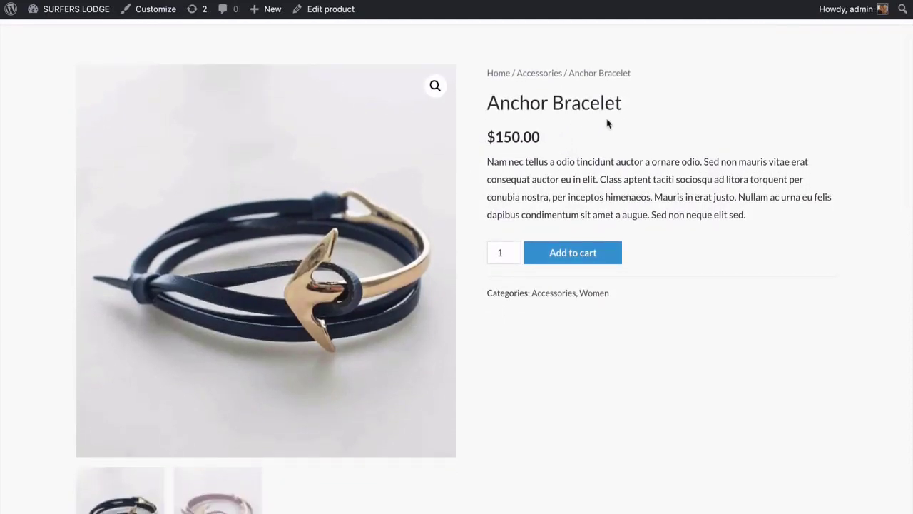
Scroll through the Anchor Bracelet page's gallery photos, Description tab and Related products.
{"action": "mouse_move", "coordinate": [418, 188]}
{"action": "scroll", "coordinate": [467, 195], "scroll_direction": "down", "scroll_amount": 8}
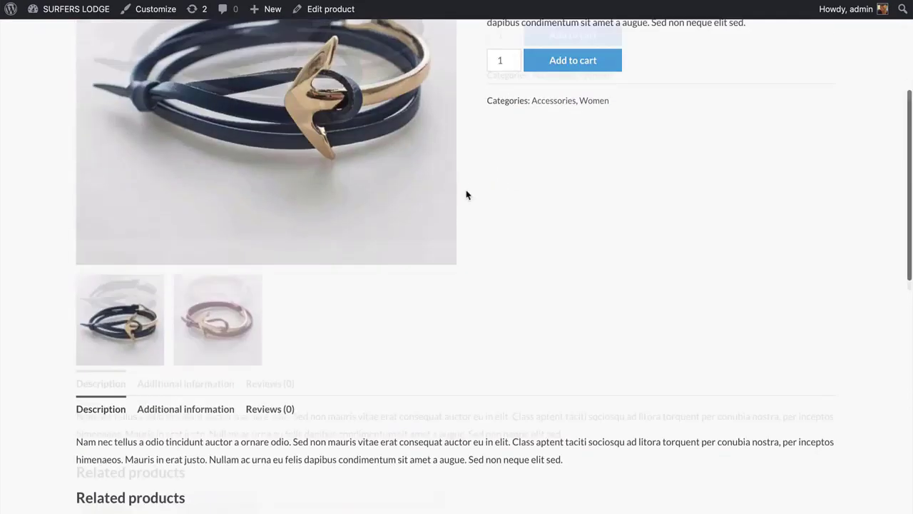
{"action": "scroll", "coordinate": [466, 193], "scroll_direction": "up", "scroll_amount": 2}
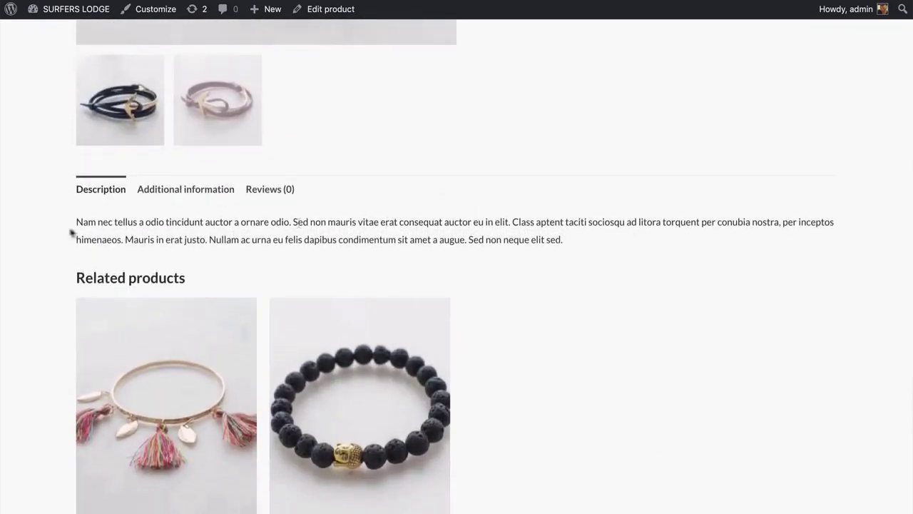
{"action": "scroll", "coordinate": [43, 233], "scroll_direction": "down", "scroll_amount": 2}
{"action": "scroll", "coordinate": [43, 233], "scroll_direction": "up", "scroll_amount": 8}
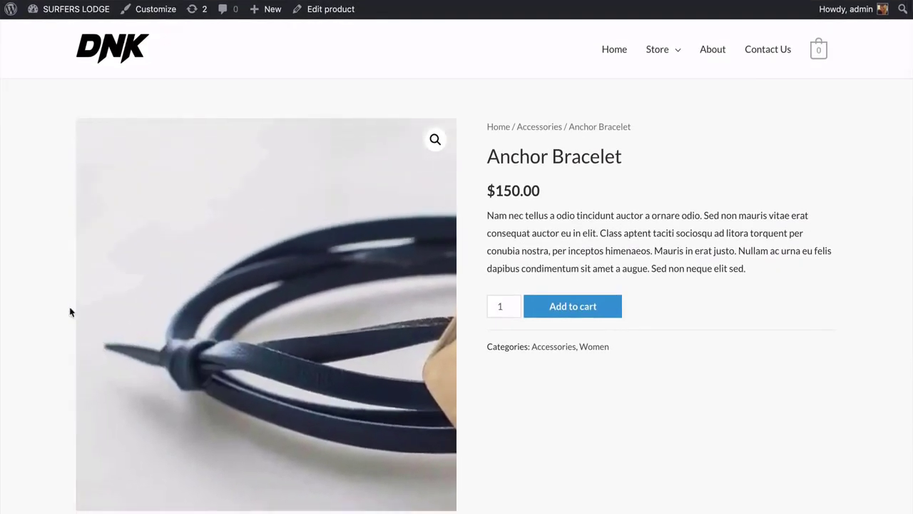
{"action": "scroll", "coordinate": [70, 312], "scroll_direction": "down", "scroll_amount": 3}
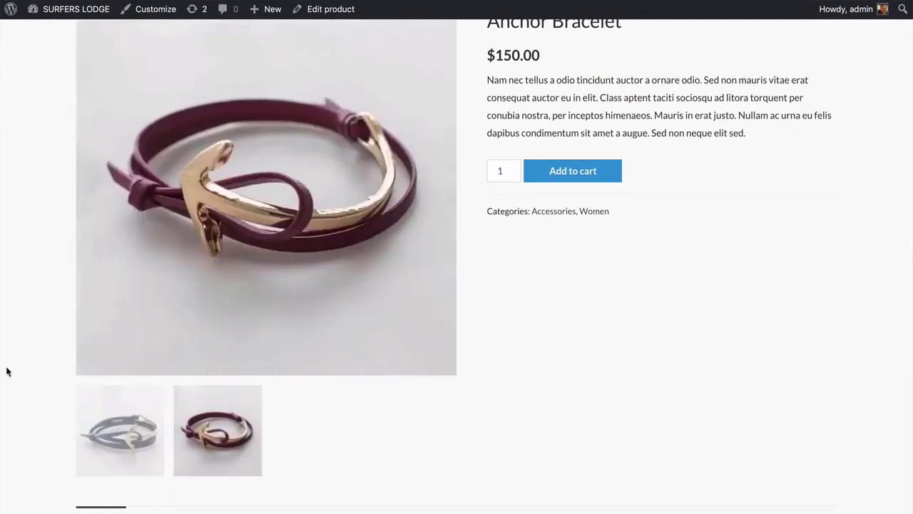
{"action": "scroll", "coordinate": [6, 369], "scroll_direction": "up", "scroll_amount": 3}
{"action": "scroll", "coordinate": [6, 369], "scroll_direction": "down", "scroll_amount": 1}
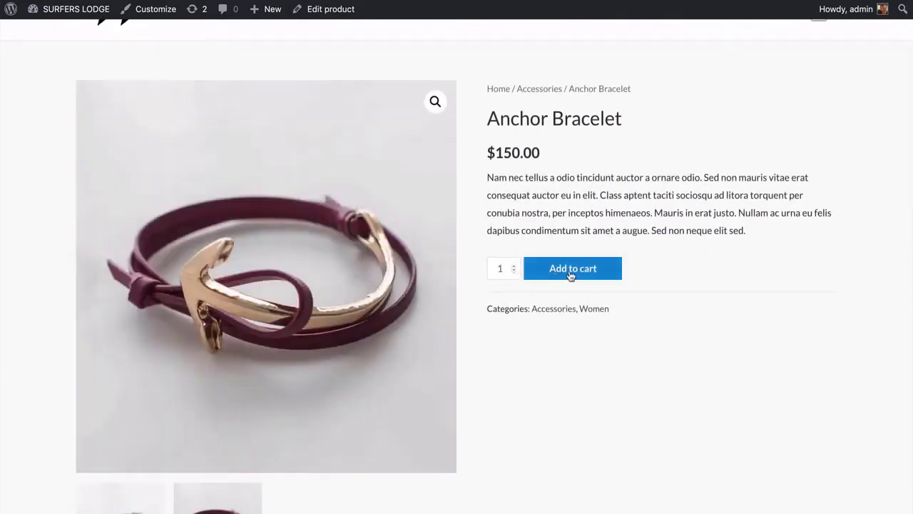
{"action": "scroll", "coordinate": [571, 276], "scroll_direction": "down", "scroll_amount": 7}
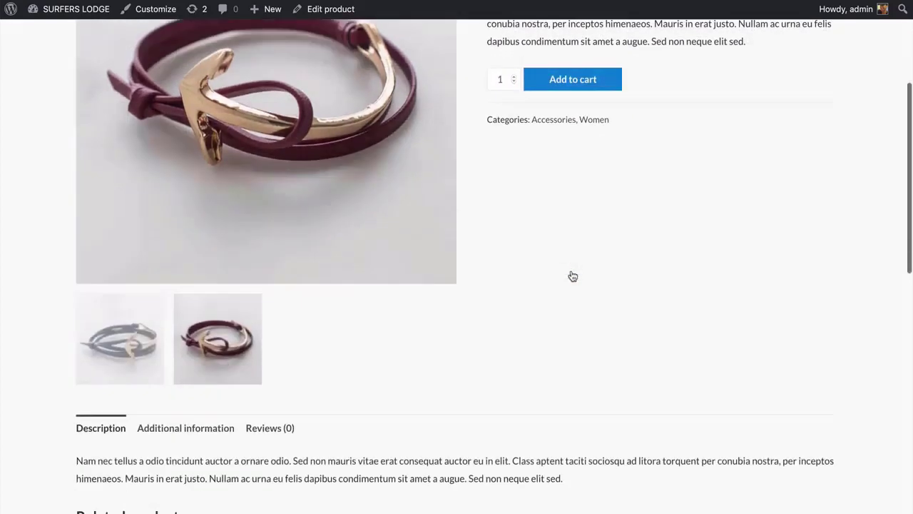
{"action": "scroll", "coordinate": [572, 276], "scroll_direction": "down", "scroll_amount": 2}
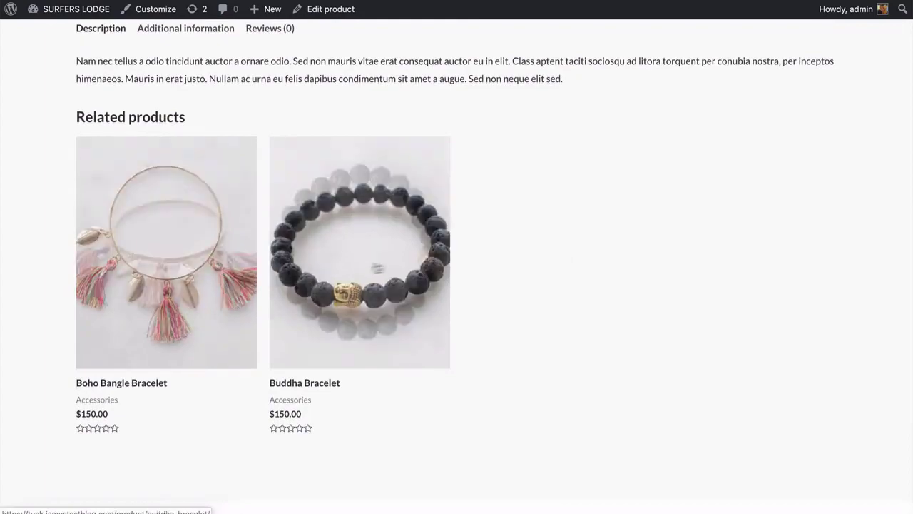
{"action": "scroll", "coordinate": [529, 268], "scroll_direction": "down", "scroll_amount": 5}
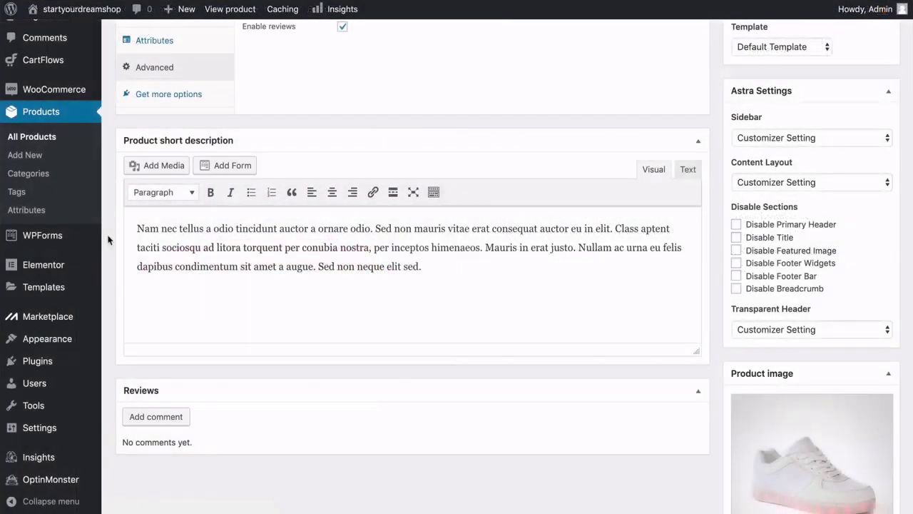
Scroll the white shoe editor past categories, product data, short description, reviews, image and gallery.
{"action": "scroll", "coordinate": [108, 239], "scroll_direction": "down", "scroll_amount": 4}
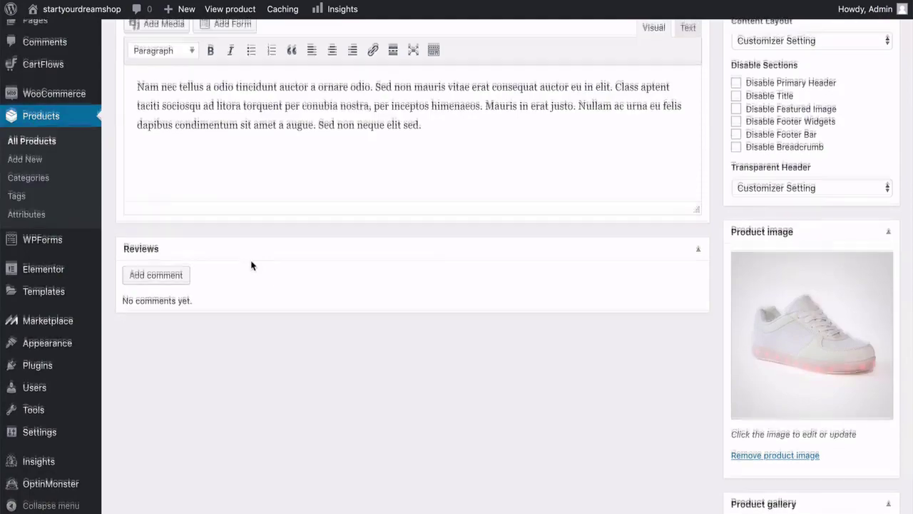
{"action": "scroll", "coordinate": [251, 266], "scroll_direction": "up", "scroll_amount": 5}
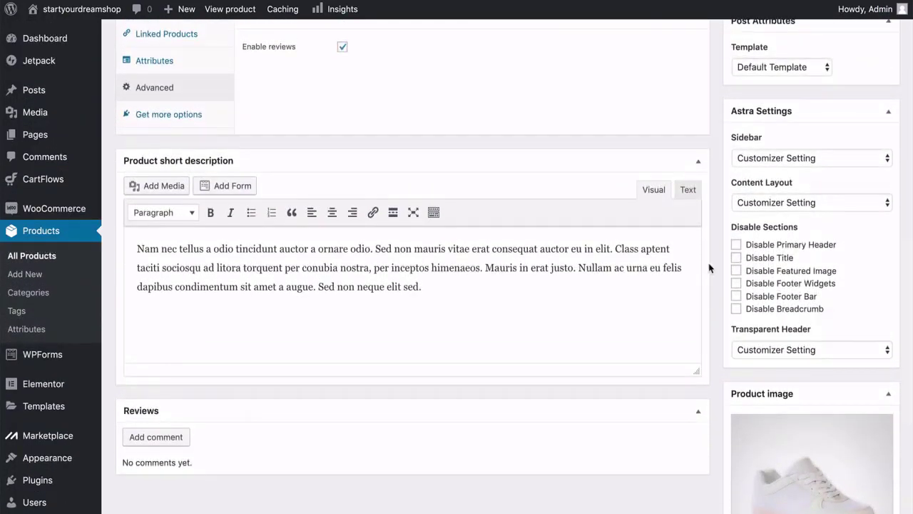
{"action": "scroll", "coordinate": [711, 268], "scroll_direction": "up", "scroll_amount": 10}
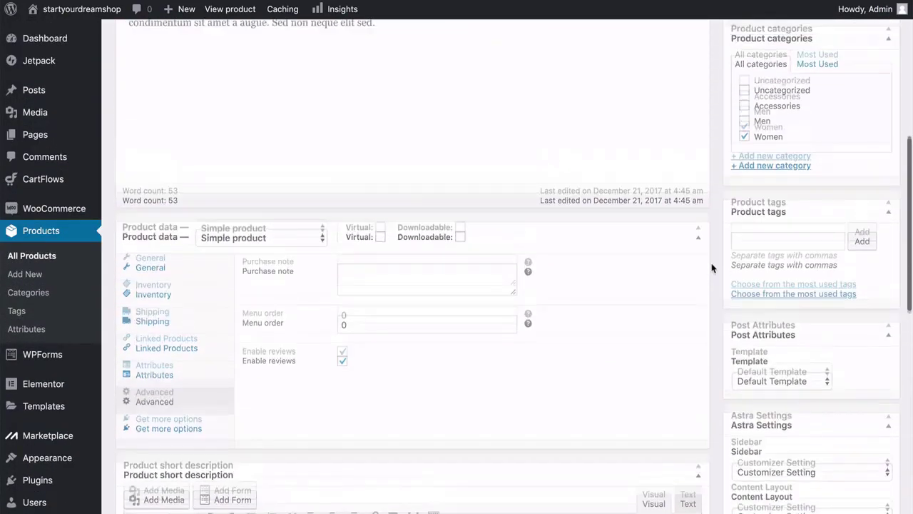
{"action": "scroll", "coordinate": [712, 268], "scroll_direction": "up", "scroll_amount": 2}
{"action": "scroll", "coordinate": [711, 267], "scroll_direction": "down", "scroll_amount": 3}
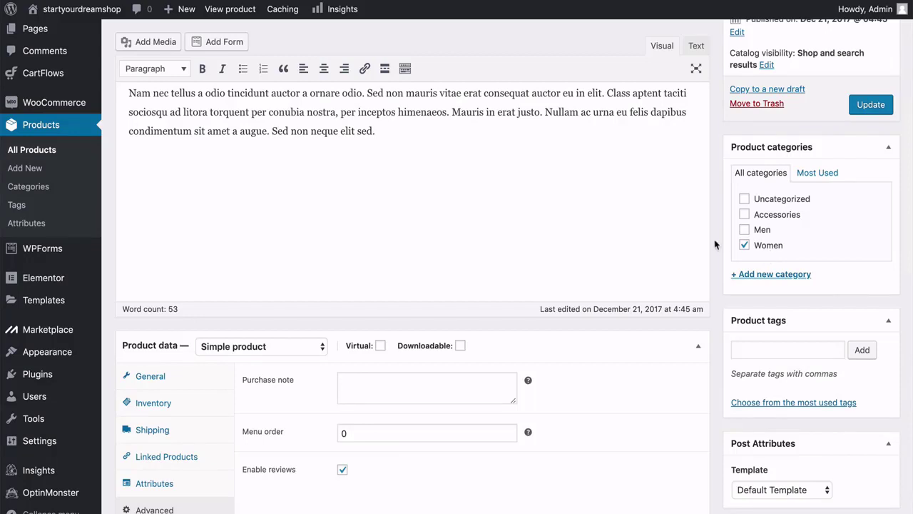
{"action": "scroll", "coordinate": [714, 244], "scroll_direction": "down", "scroll_amount": 3}
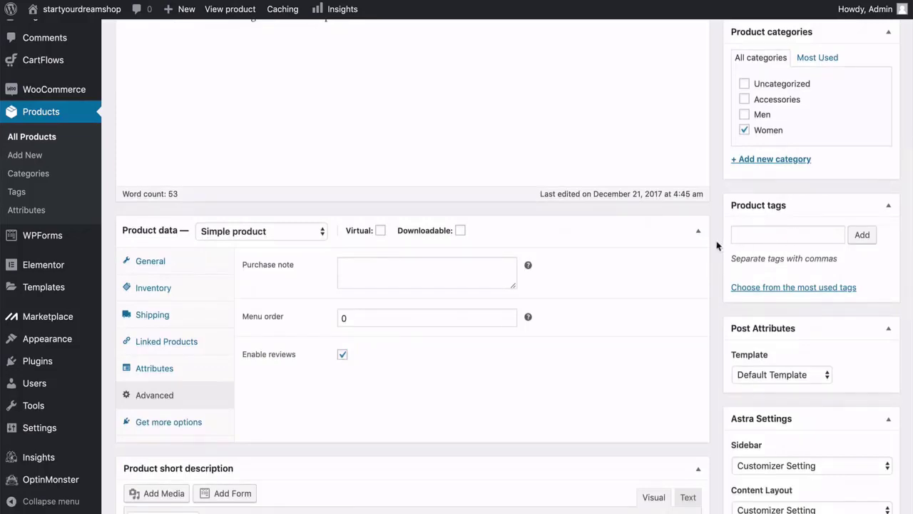
{"action": "scroll", "coordinate": [717, 246], "scroll_direction": "down", "scroll_amount": 4}
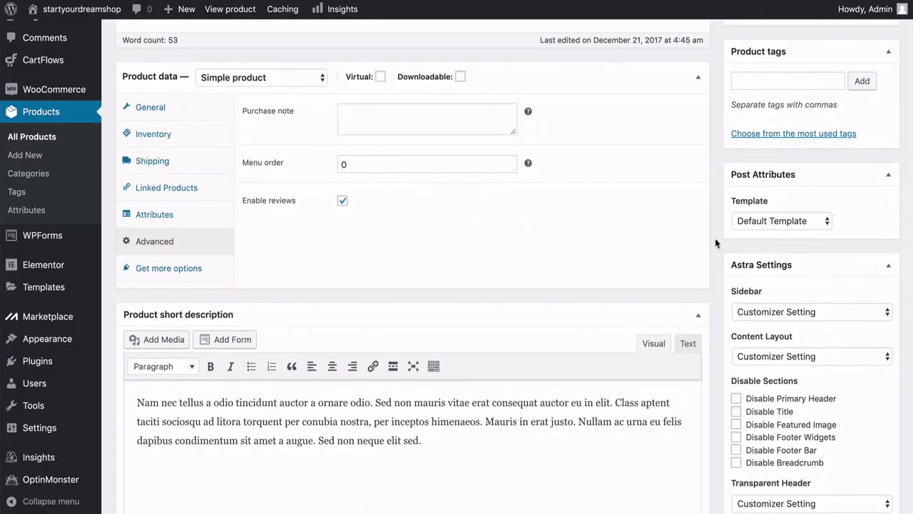
{"action": "scroll", "coordinate": [716, 244], "scroll_direction": "down", "scroll_amount": 4}
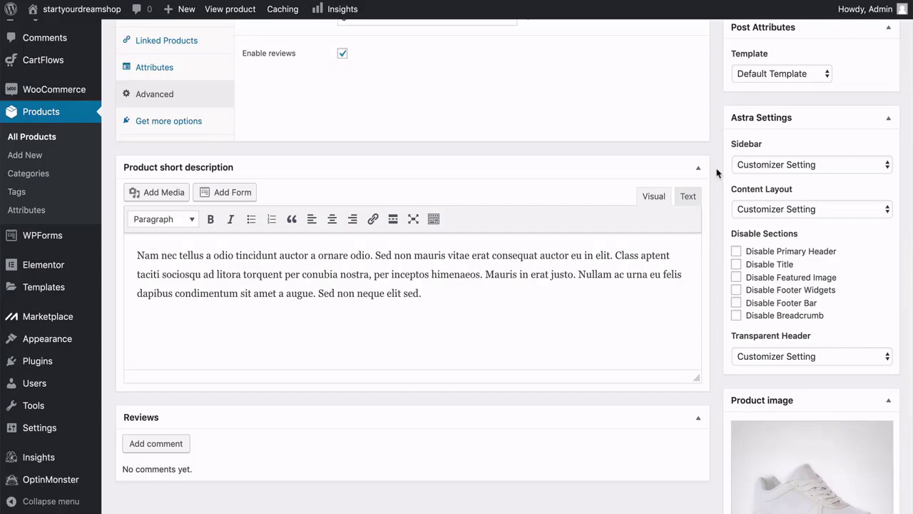
{"action": "scroll", "coordinate": [717, 174], "scroll_direction": "down", "scroll_amount": 5}
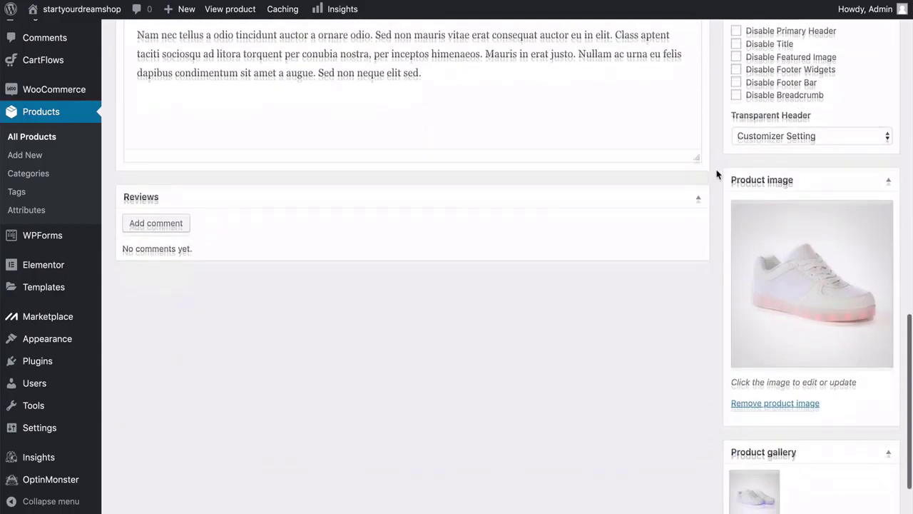
{"action": "scroll", "coordinate": [717, 174], "scroll_direction": "down", "scroll_amount": 1}
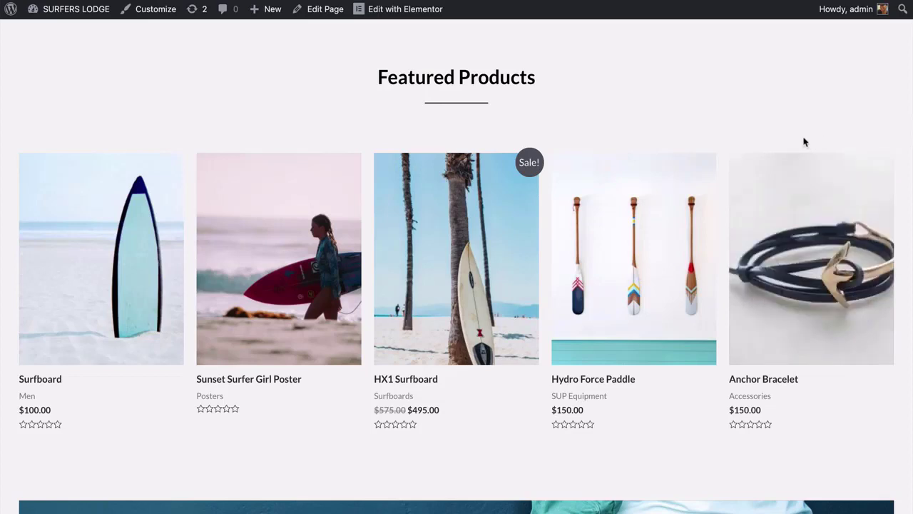
Open Anchor Bracelet from Featured Products and make the burgundy gallery photo the main image.
{"action": "left_click", "coordinate": [827, 239]}
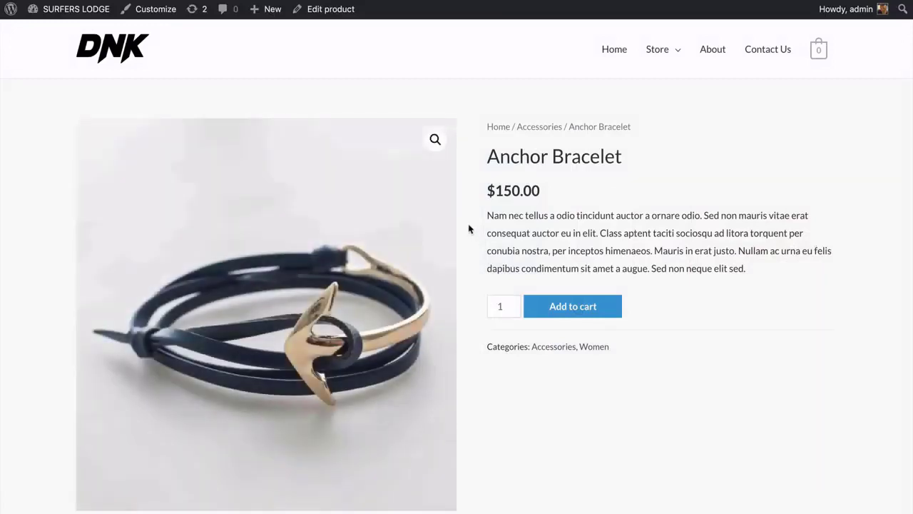
{"action": "scroll", "coordinate": [469, 229], "scroll_direction": "down", "scroll_amount": 2}
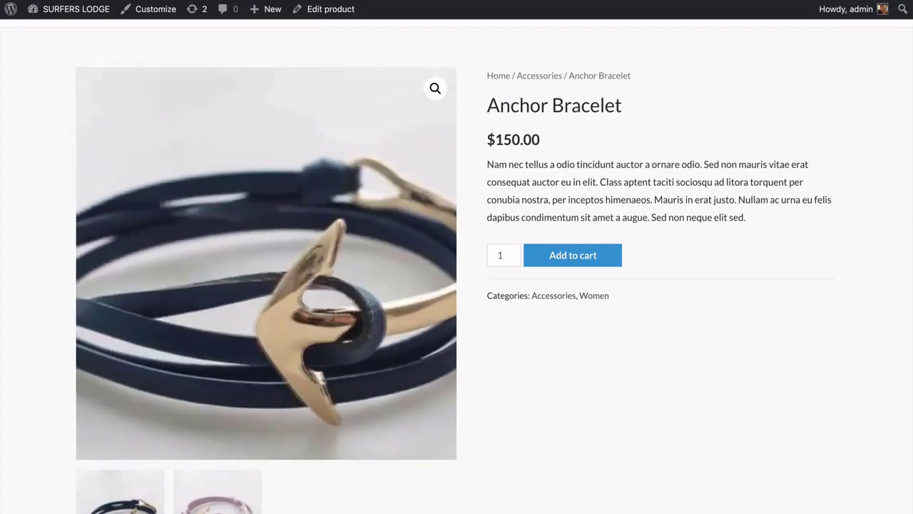
{"action": "scroll", "coordinate": [41, 298], "scroll_direction": "down", "scroll_amount": 5}
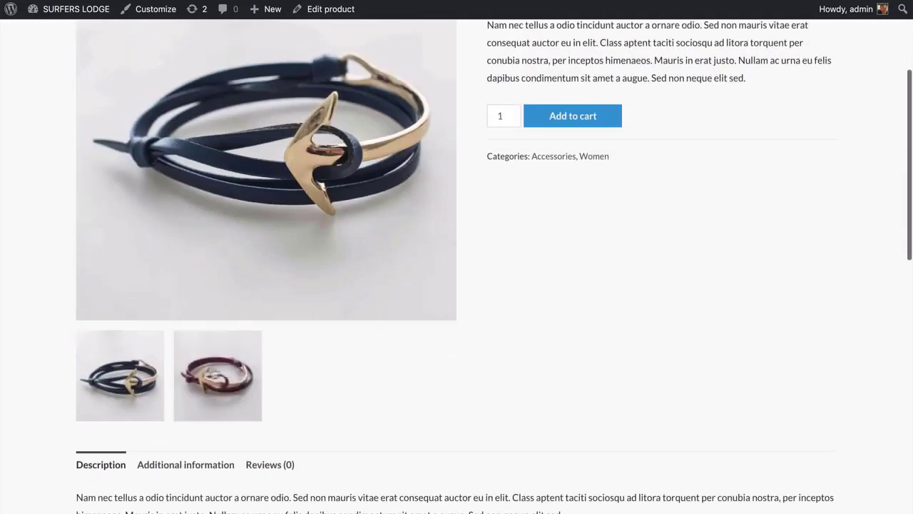
{"action": "left_click", "coordinate": [227, 372]}
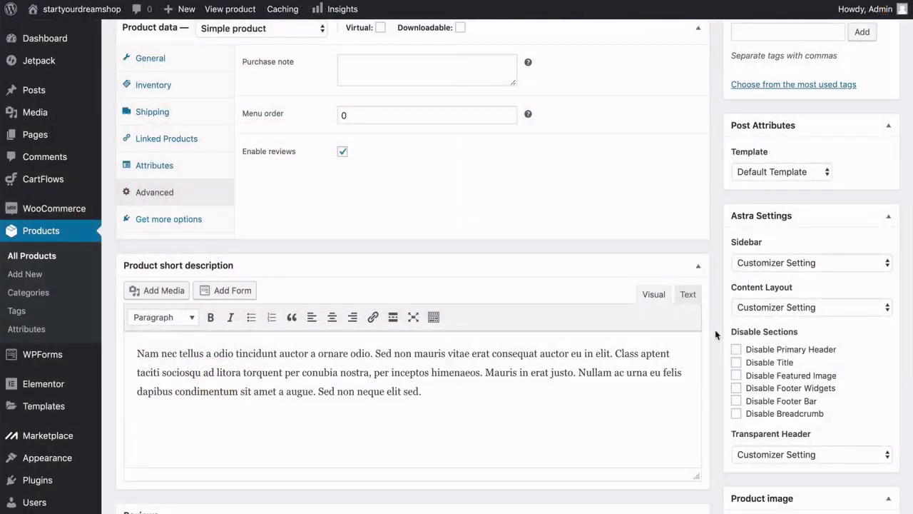
{"action": "scroll", "coordinate": [716, 334], "scroll_direction": "down", "scroll_amount": 2}
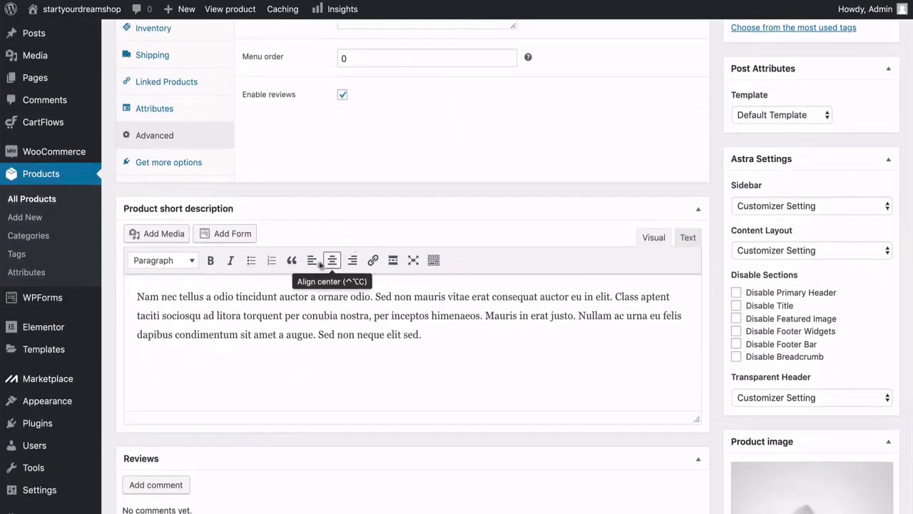
{"action": "left_click", "coordinate": [191, 260]}
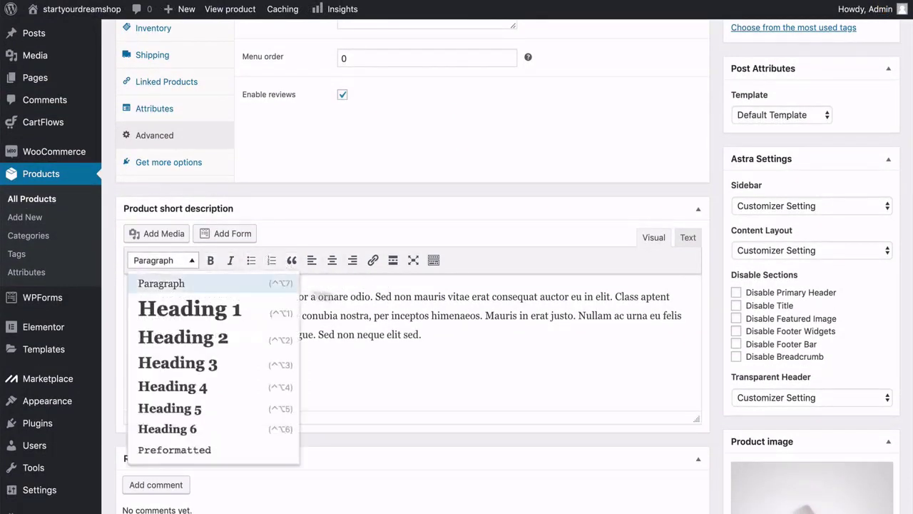
{"action": "left_click", "coordinate": [375, 292]}
{"action": "scroll", "coordinate": [375, 291], "scroll_direction": "up", "scroll_amount": 15}
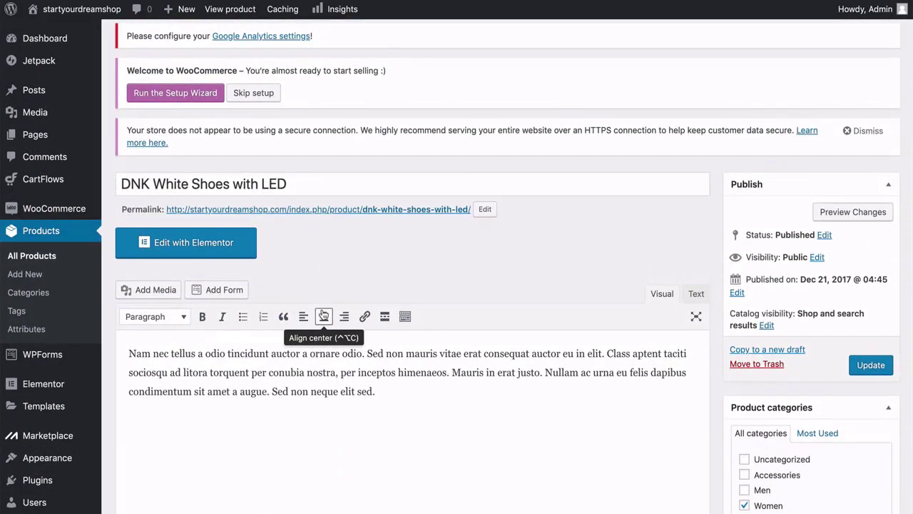
{"action": "scroll", "coordinate": [323, 314], "scroll_direction": "up", "scroll_amount": 1}
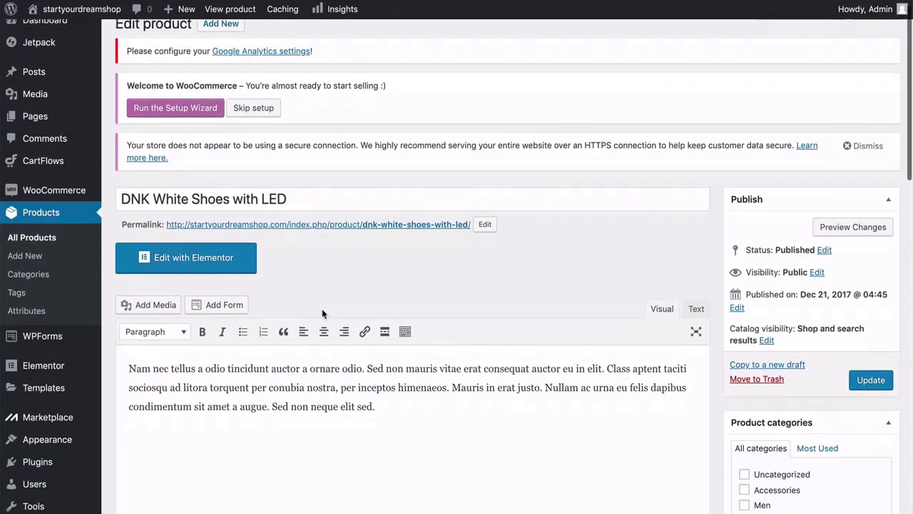
{"action": "scroll", "coordinate": [323, 314], "scroll_direction": "down", "scroll_amount": 2}
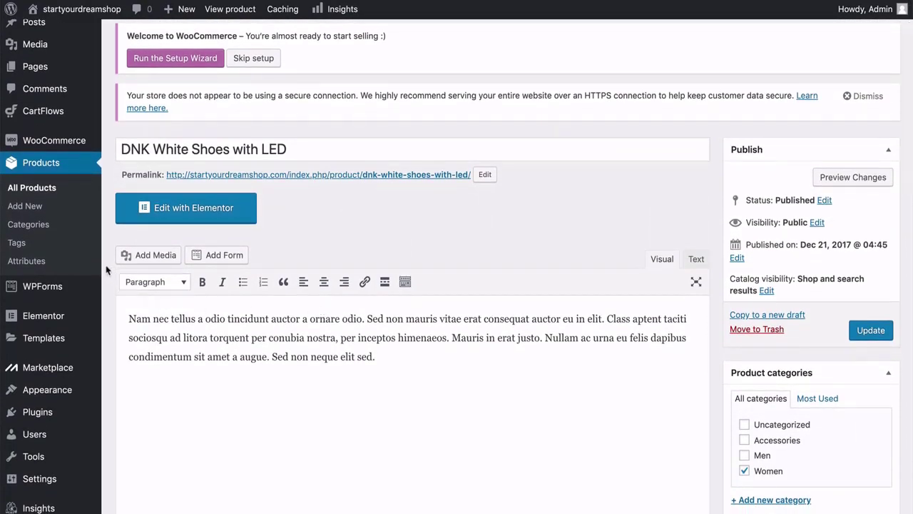
{"action": "scroll", "coordinate": [106, 270], "scroll_direction": "up", "scroll_amount": 2}
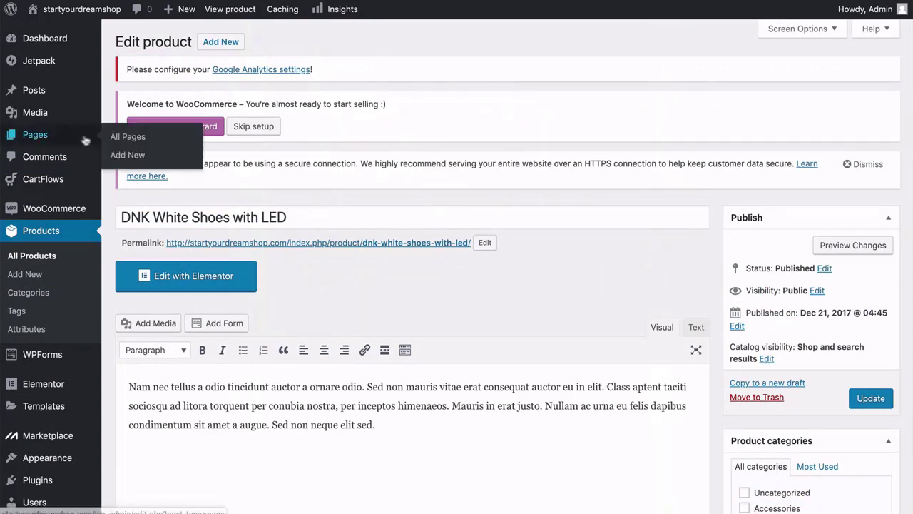
{"action": "left_click", "coordinate": [116, 137]}
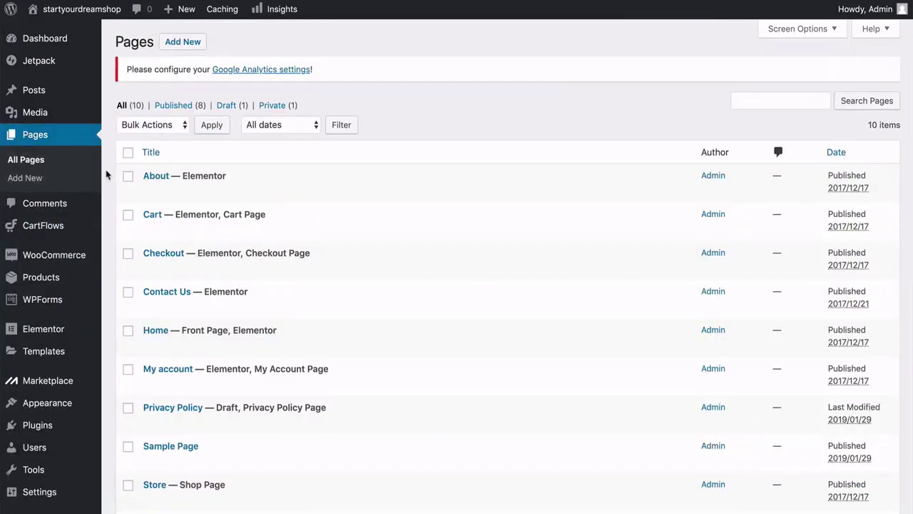
{"action": "scroll", "coordinate": [104, 178], "scroll_direction": "down", "scroll_amount": 4}
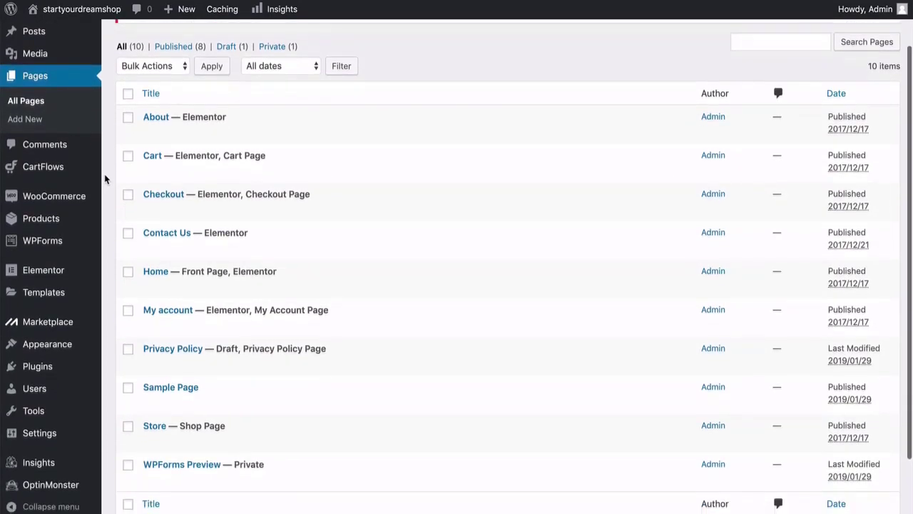
{"action": "scroll", "coordinate": [105, 178], "scroll_direction": "up", "scroll_amount": 3}
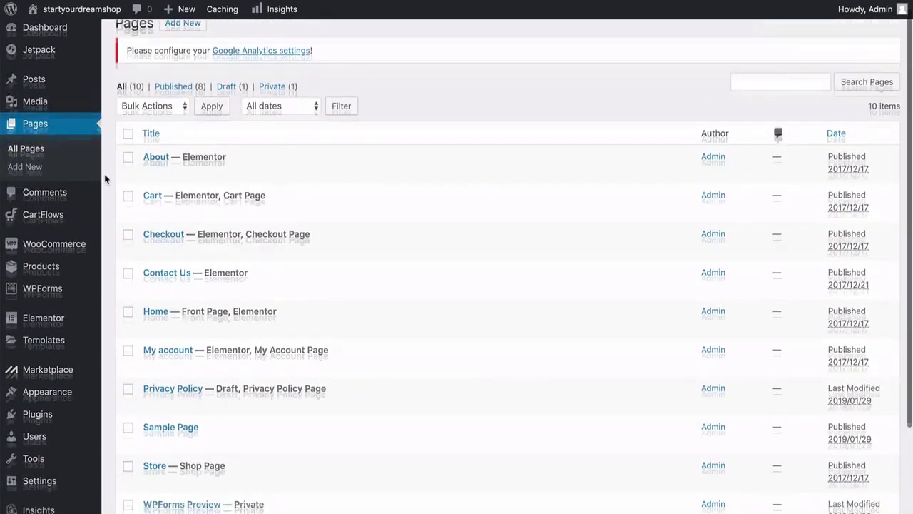
{"action": "scroll", "coordinate": [105, 179], "scroll_direction": "down", "scroll_amount": 3}
{"action": "scroll", "coordinate": [105, 178], "scroll_direction": "up", "scroll_amount": 2}
{"action": "scroll", "coordinate": [105, 179], "scroll_direction": "up", "scroll_amount": 1}
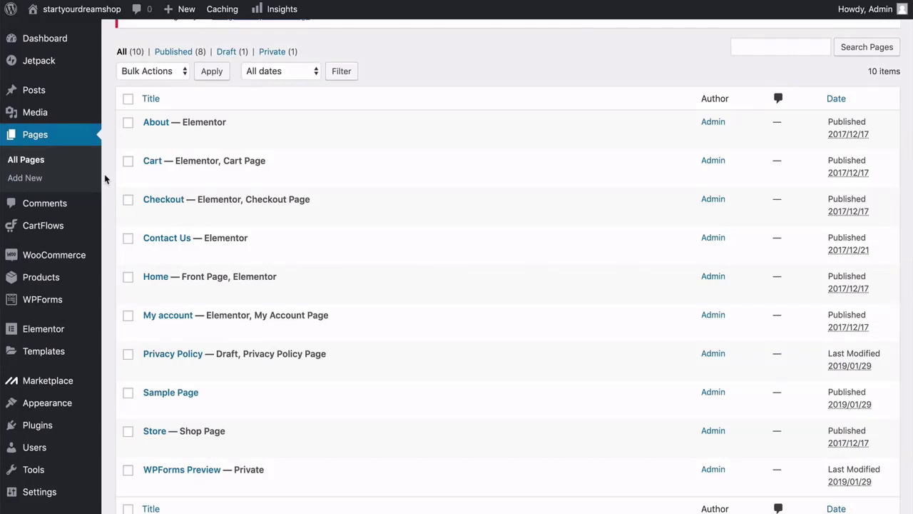
{"action": "scroll", "coordinate": [105, 179], "scroll_direction": "down", "scroll_amount": 2}
{"action": "scroll", "coordinate": [105, 178], "scroll_direction": "up", "scroll_amount": 1}
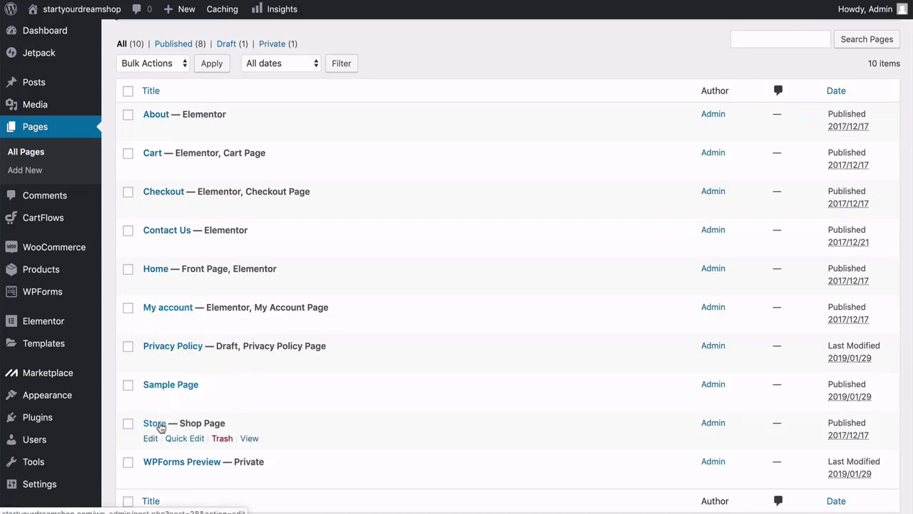
{"action": "scroll", "coordinate": [160, 424], "scroll_direction": "down", "scroll_amount": 2}
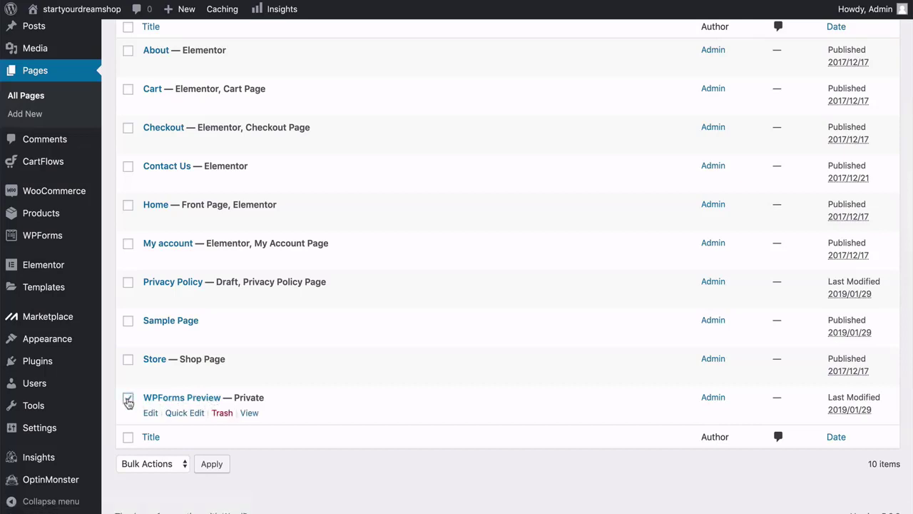
Bulk-trash the My account, Sample Page and WPForms Preview pages, leaving seven pages listed.
{"action": "left_click", "coordinate": [129, 322]}
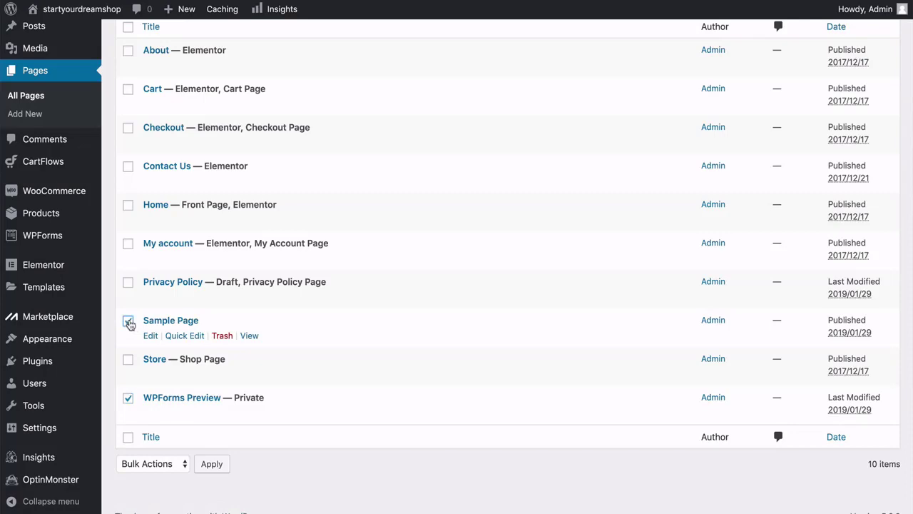
{"action": "scroll", "coordinate": [130, 325], "scroll_direction": "up", "scroll_amount": 3}
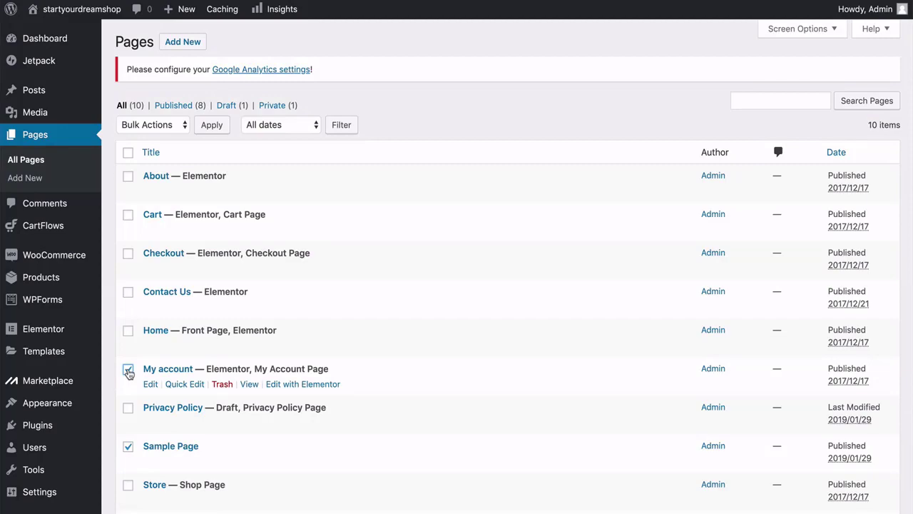
{"action": "scroll", "coordinate": [129, 372], "scroll_direction": "down", "scroll_amount": 3}
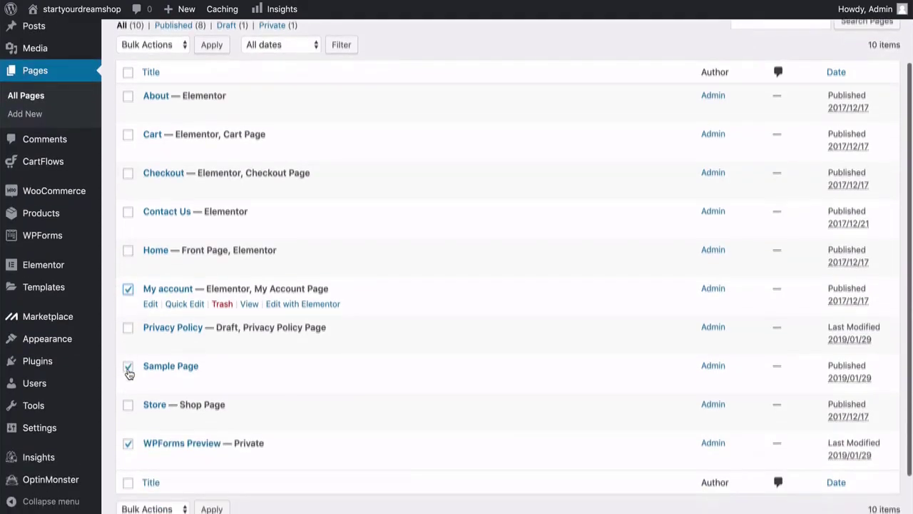
{"action": "scroll", "coordinate": [128, 371], "scroll_direction": "up", "scroll_amount": 3}
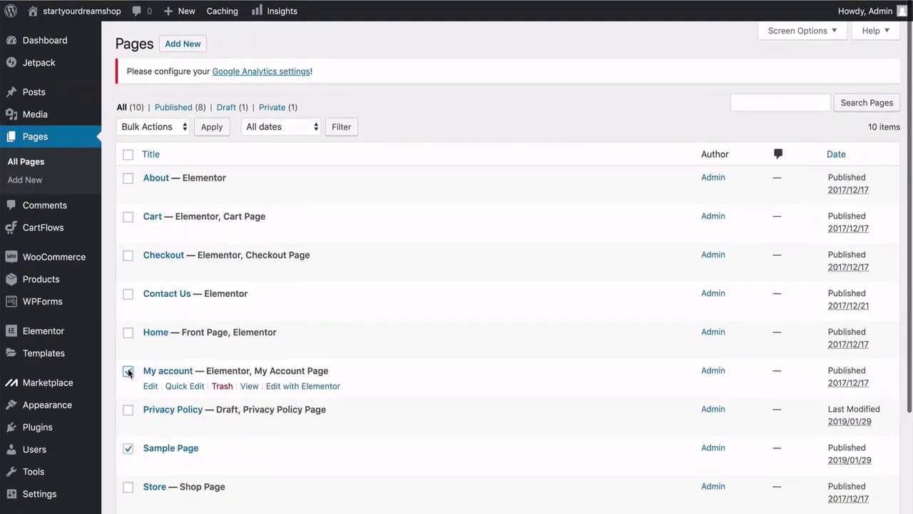
{"action": "left_click", "coordinate": [173, 126]}
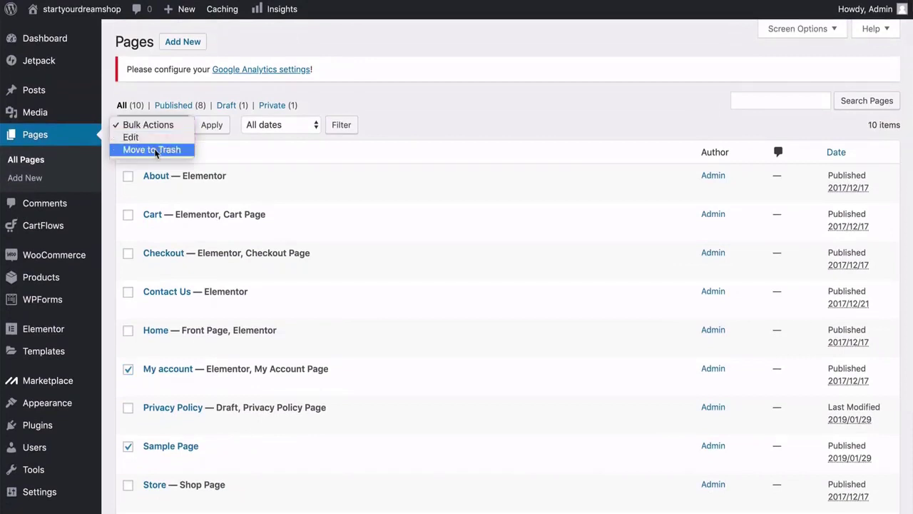
{"action": "left_click", "coordinate": [152, 152]}
{"action": "left_click", "coordinate": [214, 127]}
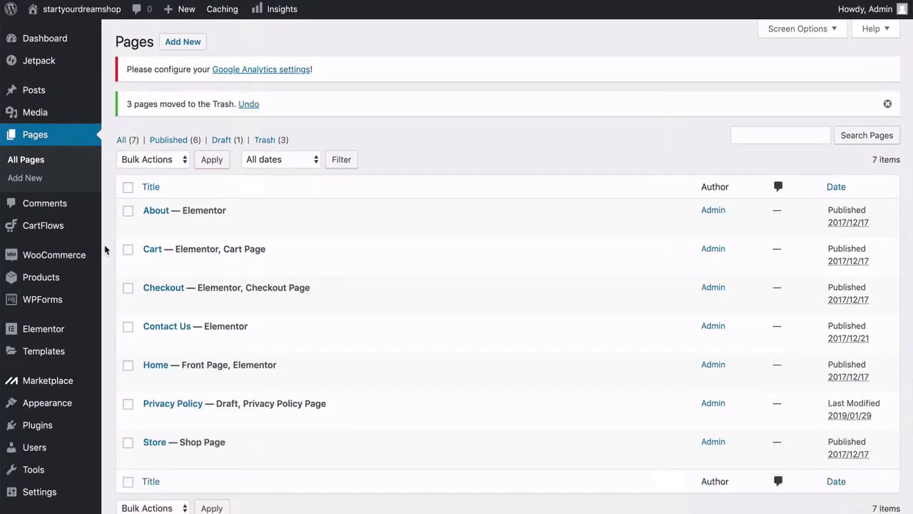
{"action": "scroll", "coordinate": [105, 250], "scroll_direction": "down", "scroll_amount": 2}
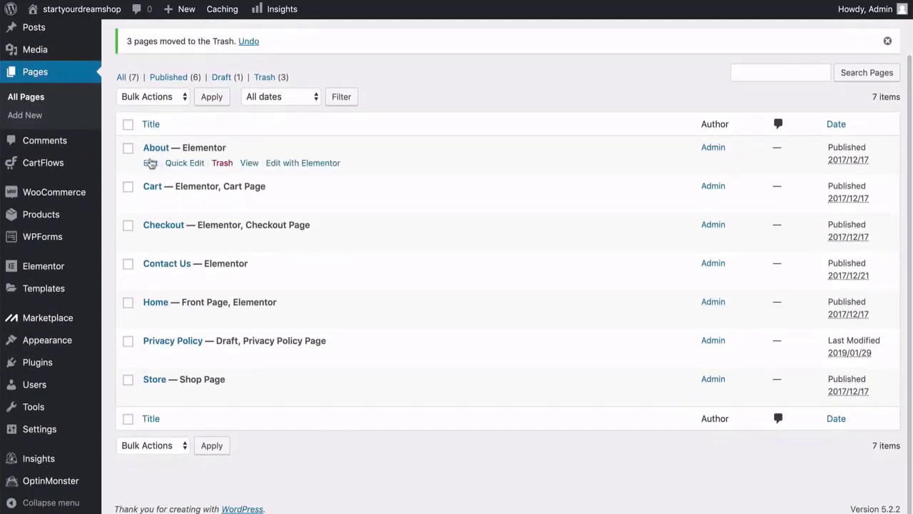
{"action": "mouse_move", "coordinate": [164, 186]}
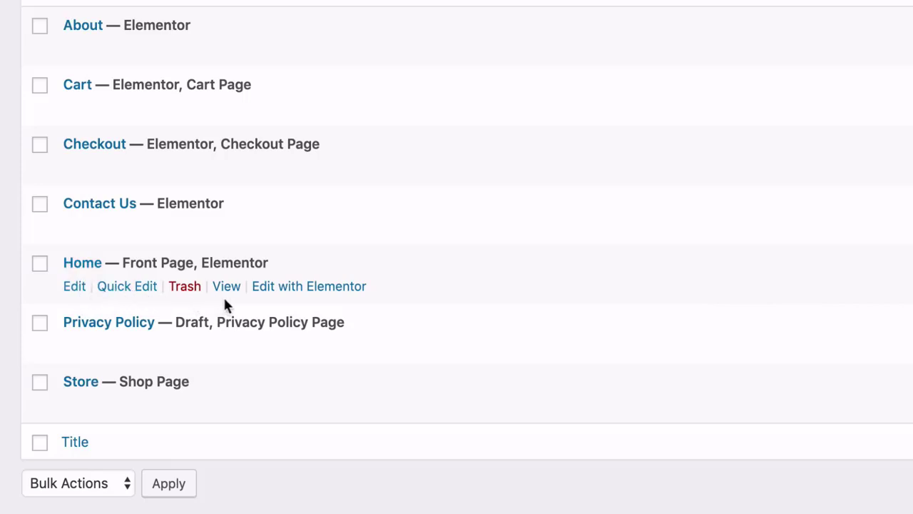
Open Home's Edit with Elementor link in a new tab, then return to the Pages list.
{"action": "right_click", "coordinate": [303, 291]}
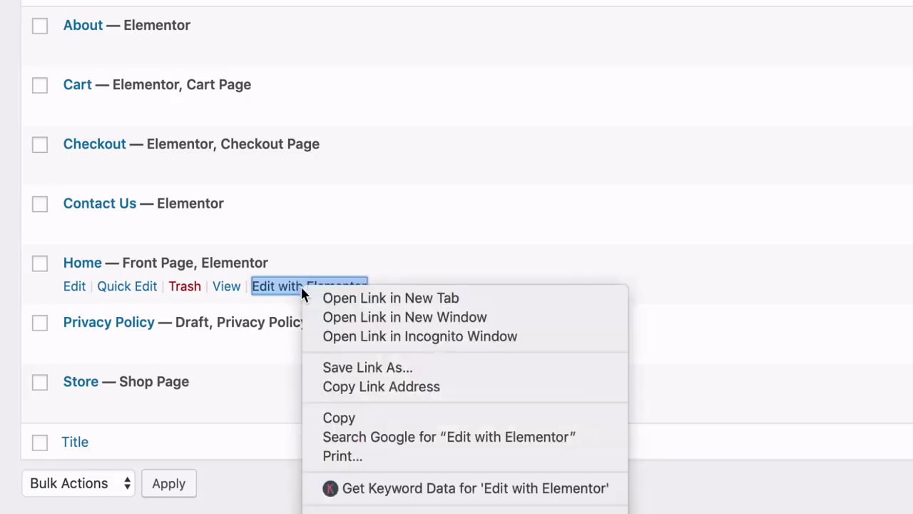
{"action": "left_click", "coordinate": [387, 300]}
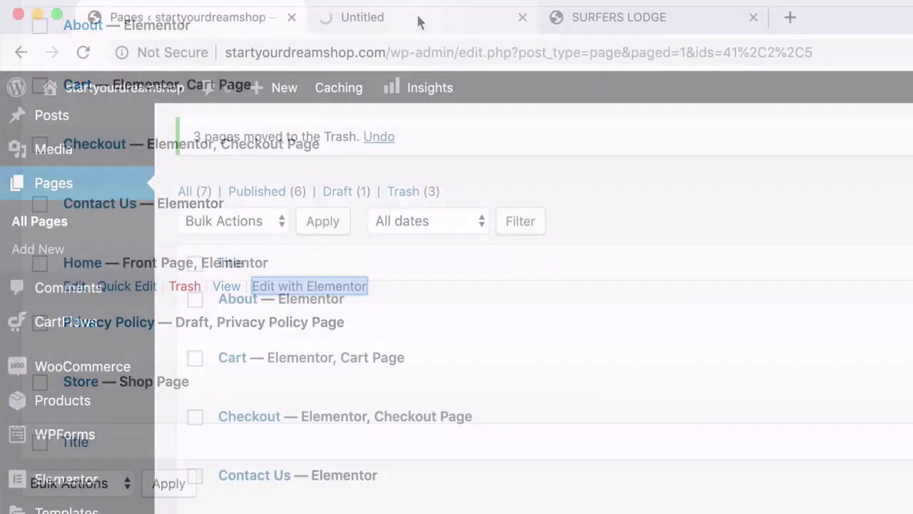
{"action": "left_click", "coordinate": [418, 19]}
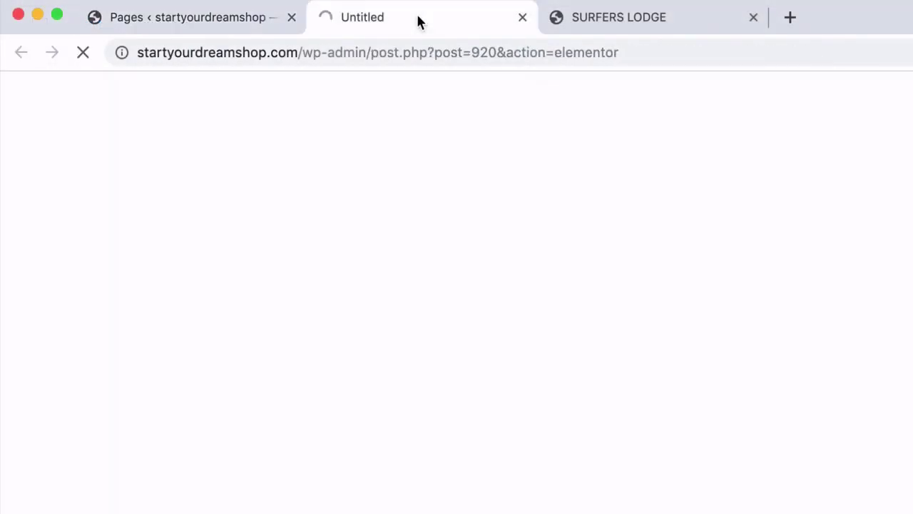
{"action": "left_click", "coordinate": [252, 23]}
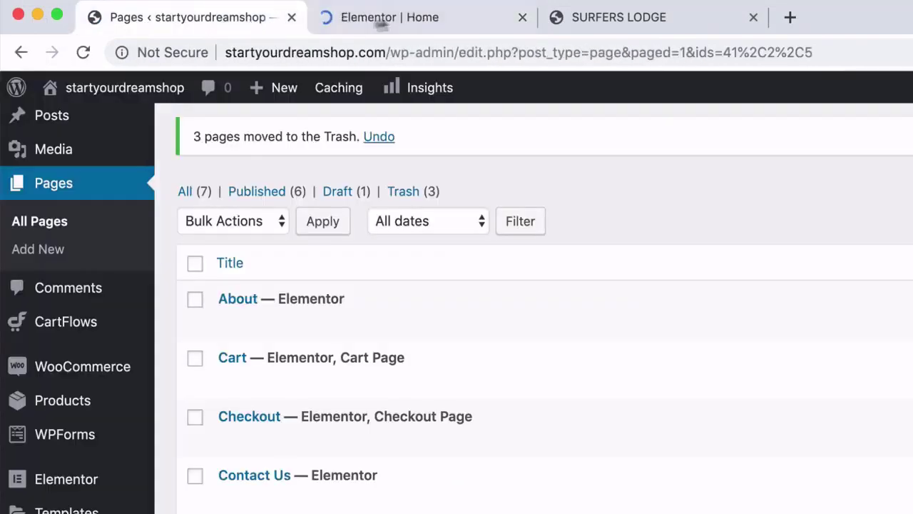
In the Elementor Home tab, hide the panel to preview the homepage full width, then restore it.
{"action": "left_click", "coordinate": [421, 20]}
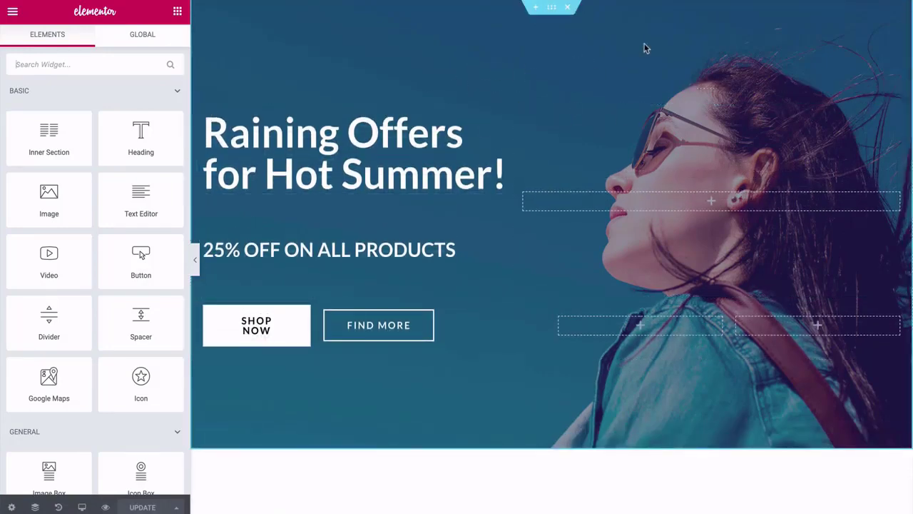
{"action": "left_click", "coordinate": [195, 259]}
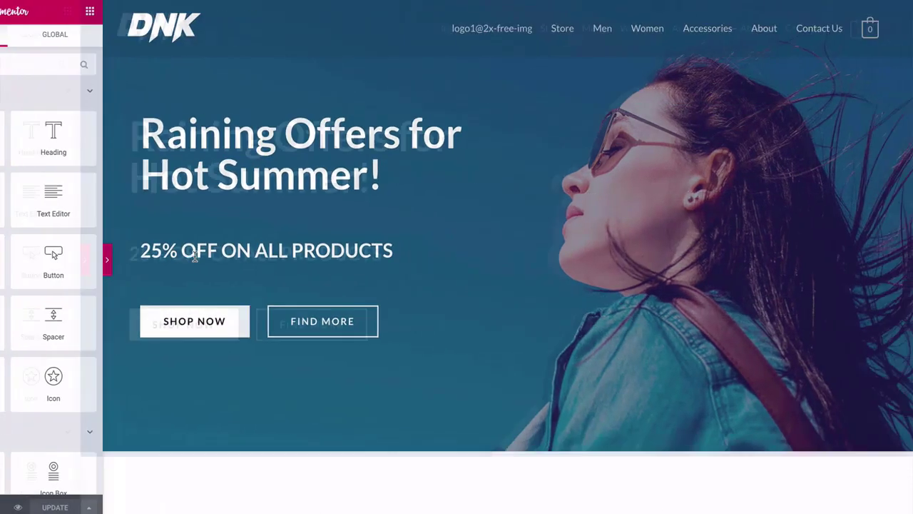
{"action": "scroll", "coordinate": [41, 198], "scroll_direction": "down", "scroll_amount": 2}
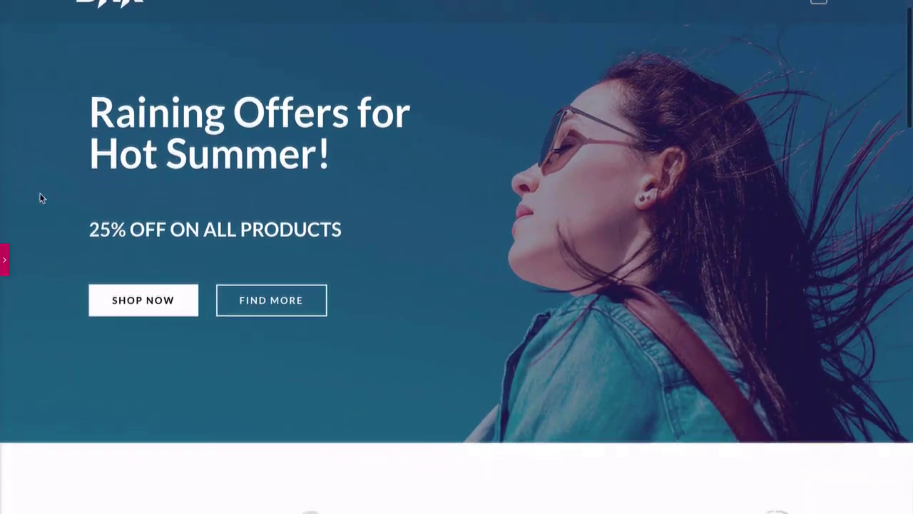
{"action": "scroll", "coordinate": [41, 197], "scroll_direction": "up", "scroll_amount": 2}
{"action": "scroll", "coordinate": [41, 197], "scroll_direction": "down", "scroll_amount": 6}
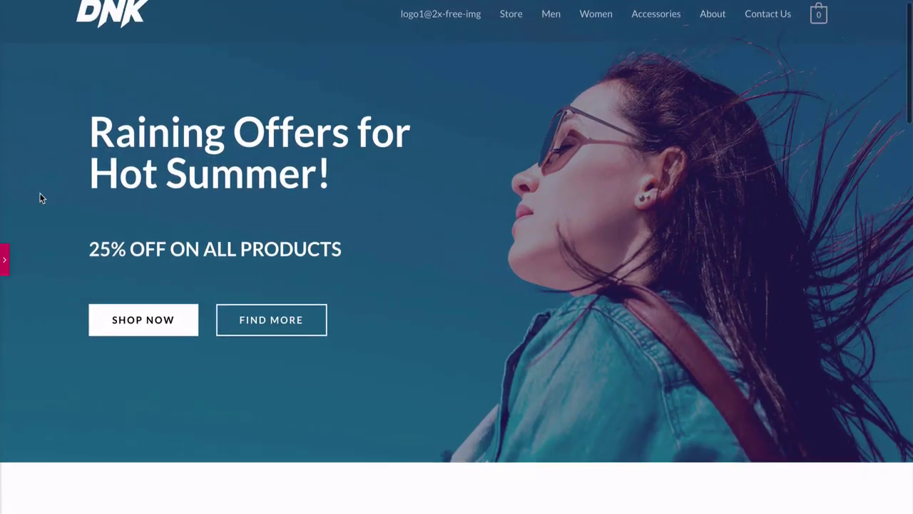
{"action": "scroll", "coordinate": [41, 197], "scroll_direction": "up", "scroll_amount": 8}
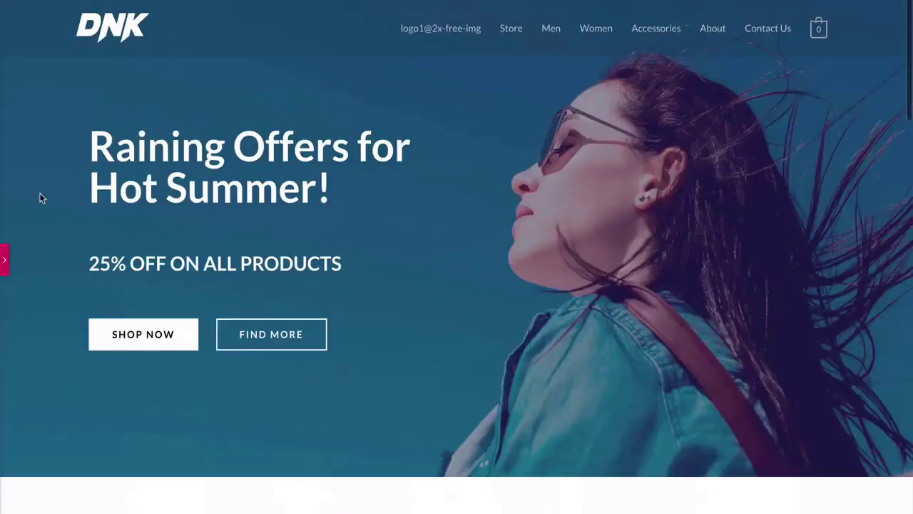
{"action": "left_click", "coordinate": [4, 260]}
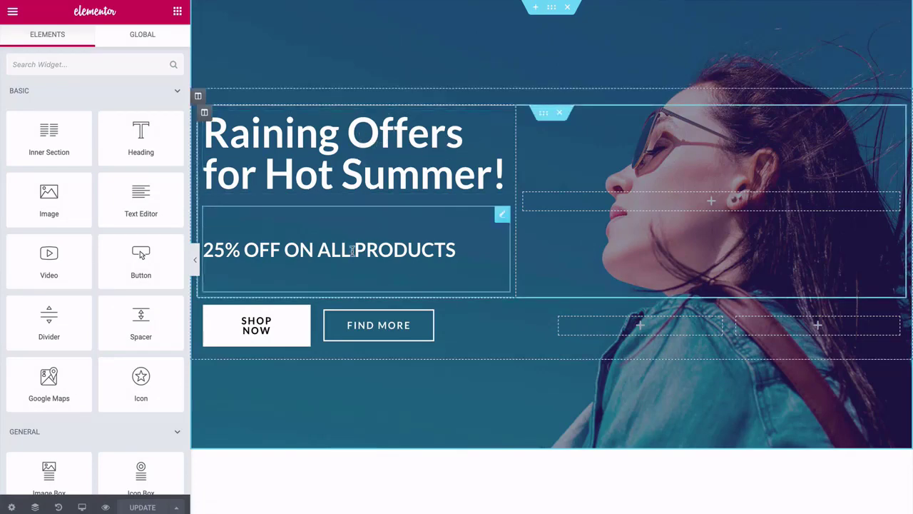
{"action": "scroll", "coordinate": [364, 333], "scroll_direction": "down", "scroll_amount": 3}
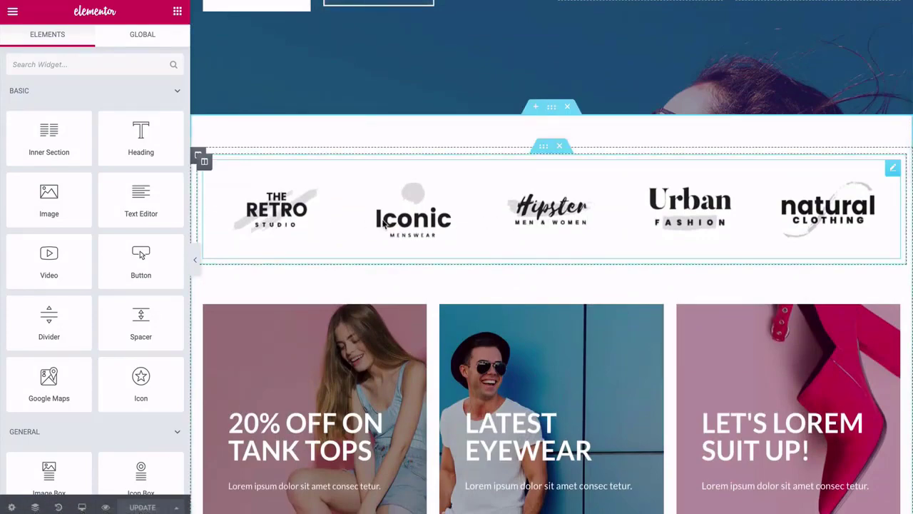
{"action": "scroll", "coordinate": [383, 224], "scroll_direction": "up", "scroll_amount": 3}
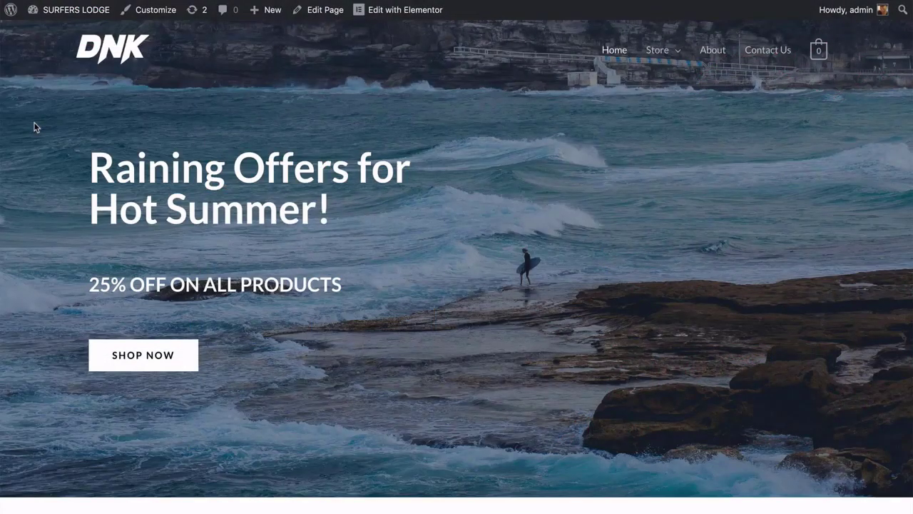
Scroll the live DNK homepage around its Raining Offers for Hot Summer hero banner.
{"action": "scroll", "coordinate": [34, 127], "scroll_direction": "down", "scroll_amount": 1}
{"action": "scroll", "coordinate": [35, 127], "scroll_direction": "up", "scroll_amount": 1}
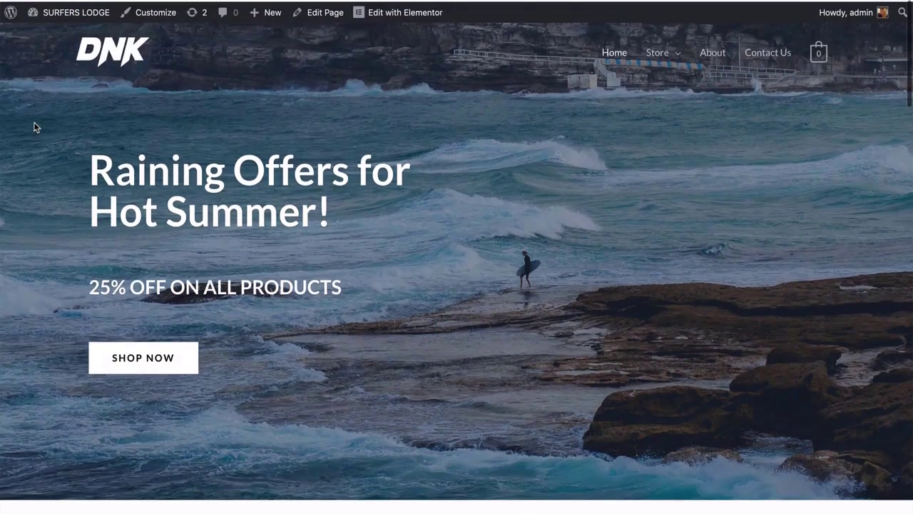
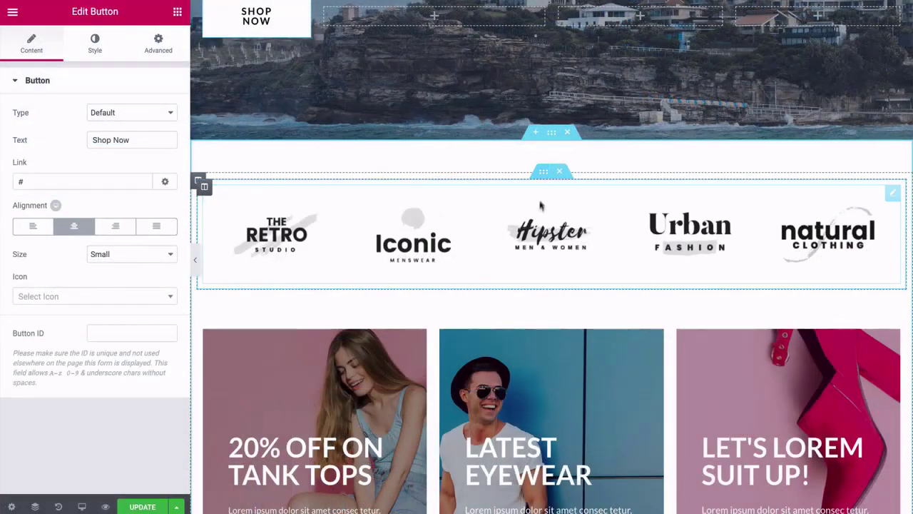
Browse the media library from the logo carousel's gallery, then cancel, keeping its five brand logos.
{"action": "left_click", "coordinate": [443, 261]}
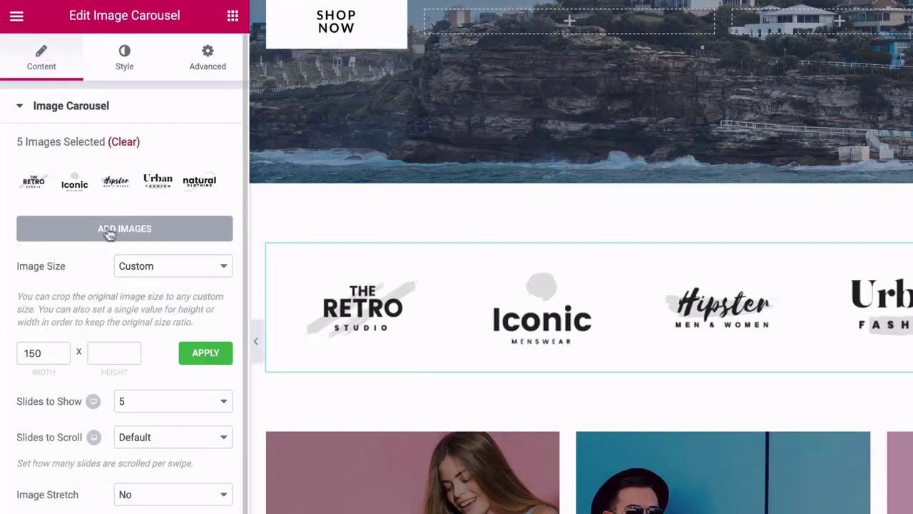
{"action": "left_click", "coordinate": [107, 234]}
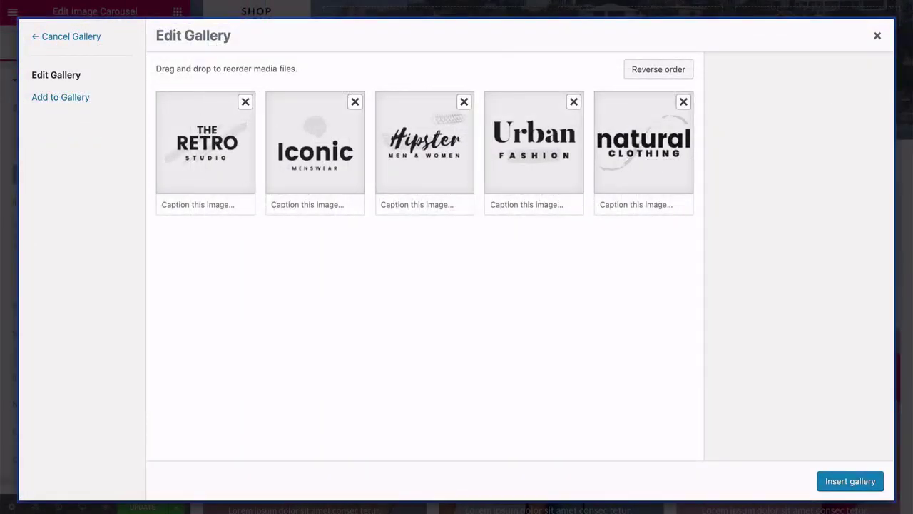
{"action": "left_click", "coordinate": [58, 99]}
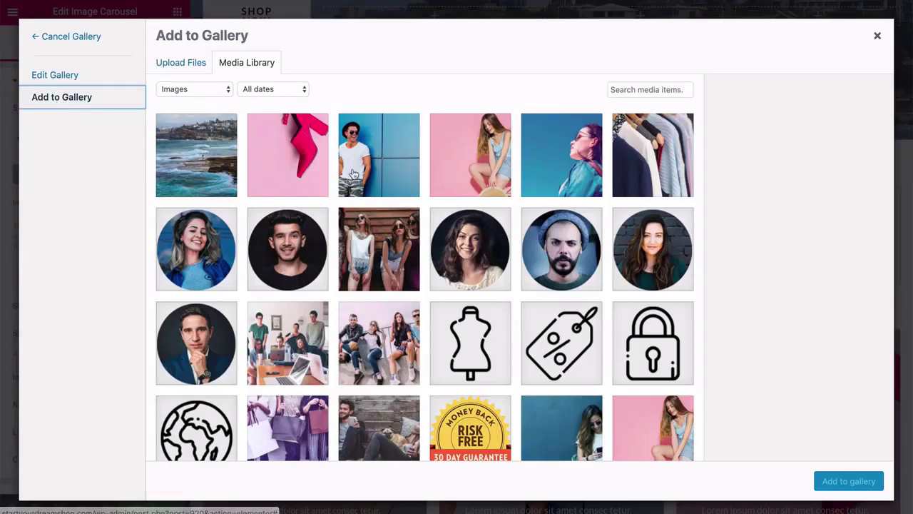
{"action": "scroll", "coordinate": [354, 174], "scroll_direction": "down", "scroll_amount": 2}
{"action": "scroll", "coordinate": [354, 174], "scroll_direction": "up", "scroll_amount": 2}
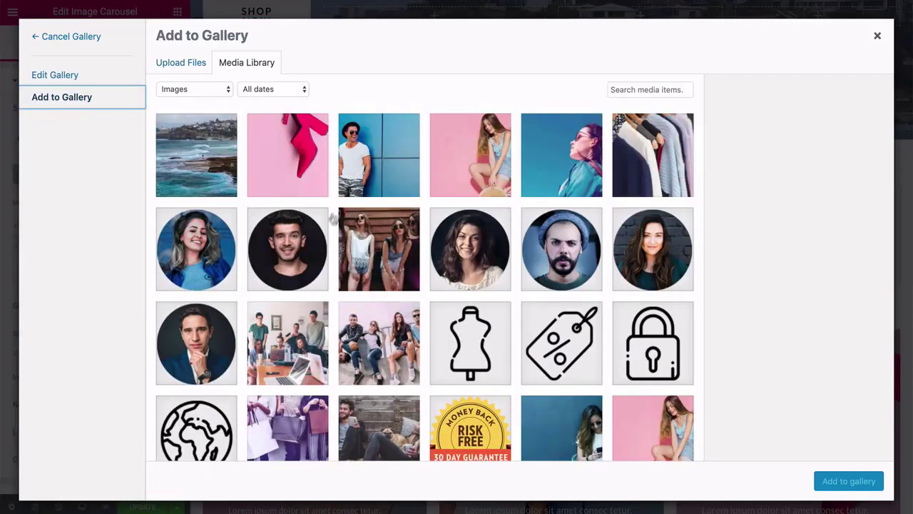
{"action": "scroll", "coordinate": [332, 279], "scroll_direction": "down", "scroll_amount": 3}
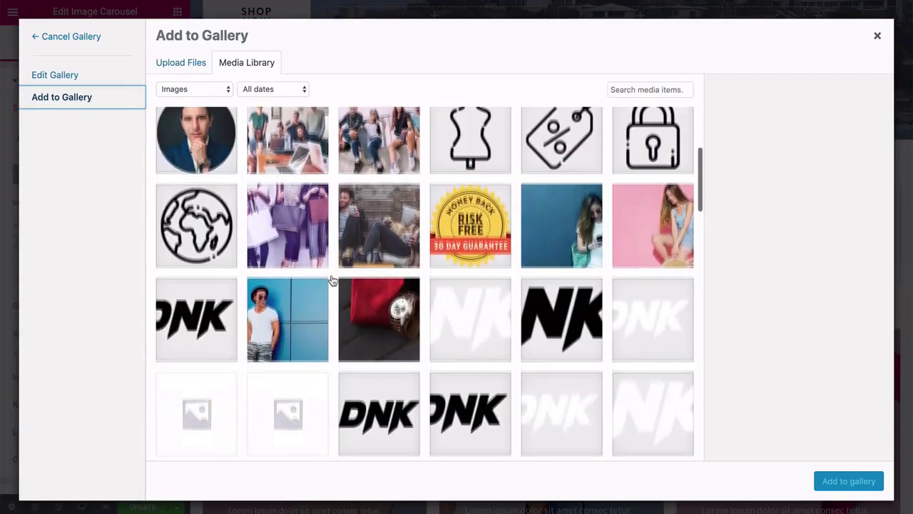
{"action": "scroll", "coordinate": [332, 280], "scroll_direction": "up", "scroll_amount": 3}
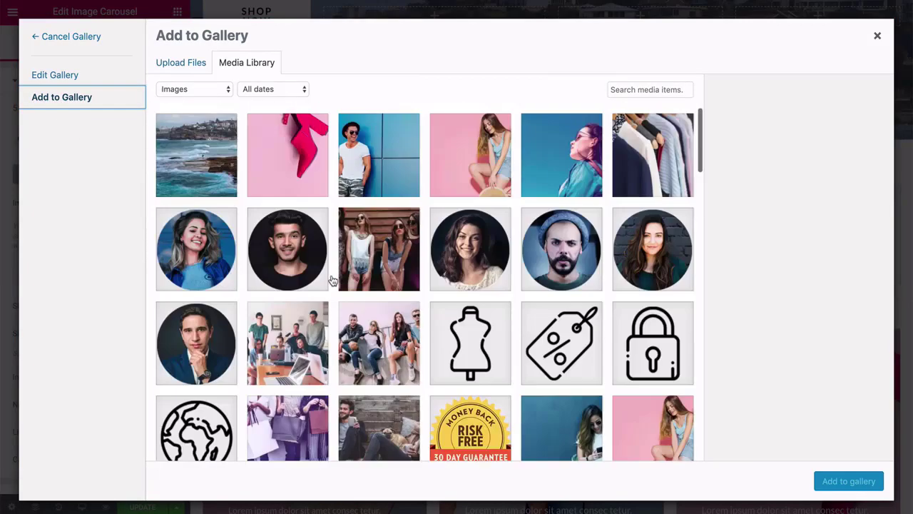
{"action": "left_click", "coordinate": [53, 38]}
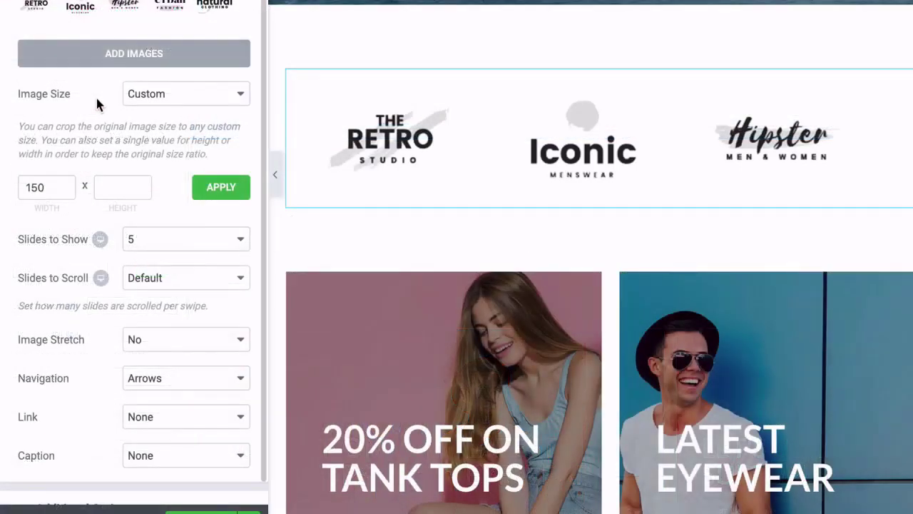
{"action": "scroll", "coordinate": [98, 105], "scroll_direction": "down", "scroll_amount": 1}
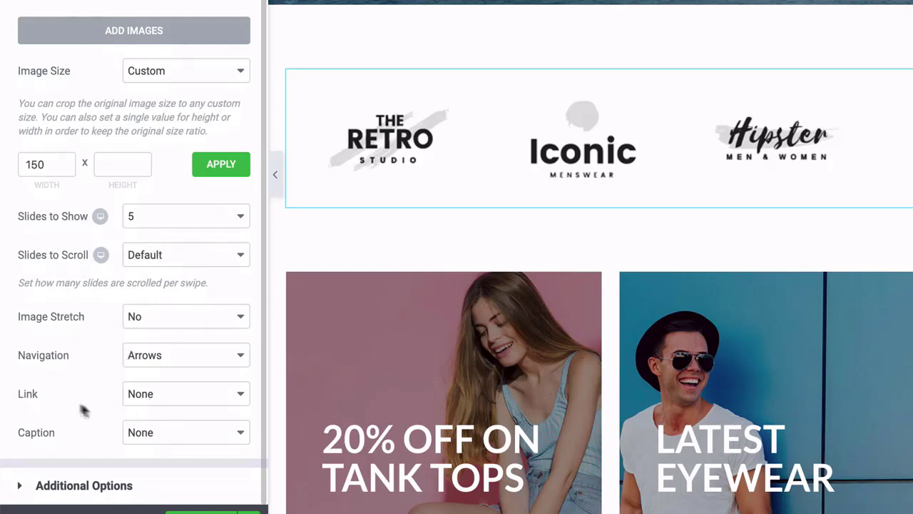
{"action": "left_click", "coordinate": [171, 399]}
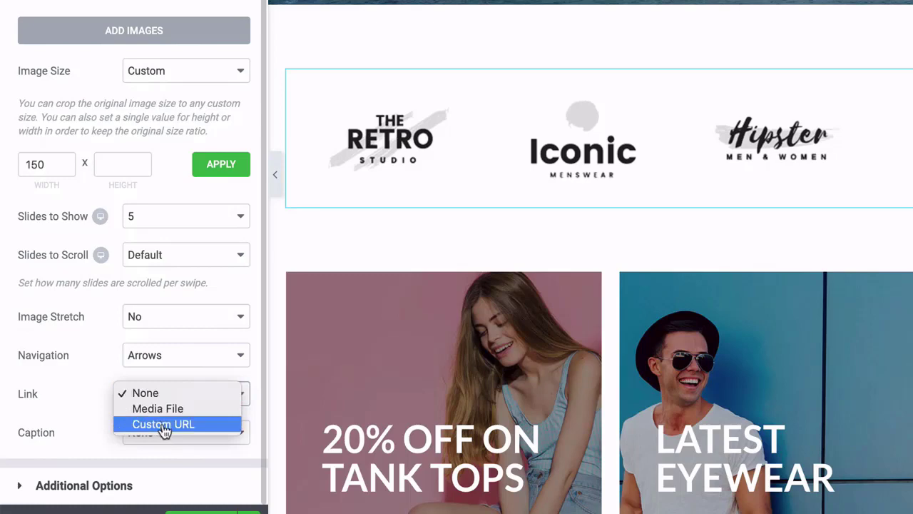
{"action": "left_click", "coordinate": [94, 363]}
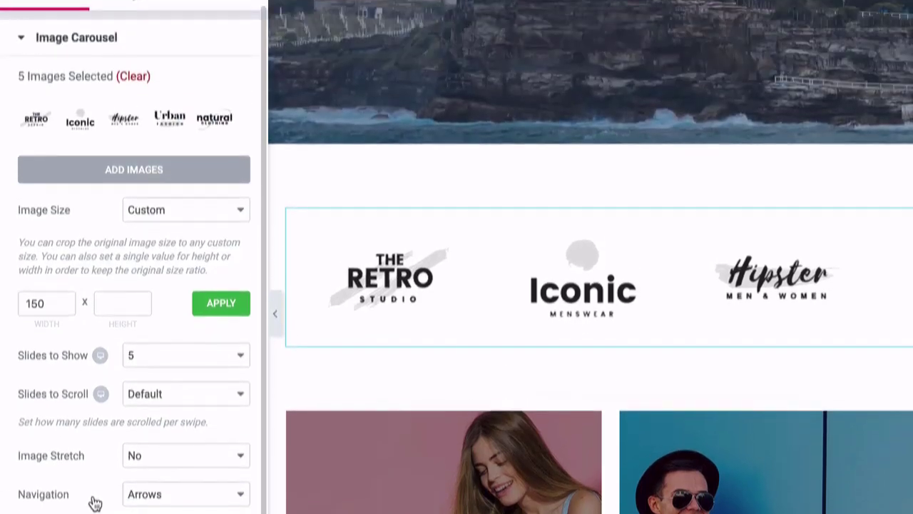
{"action": "scroll", "coordinate": [134, 286], "scroll_direction": "up", "scroll_amount": 1}
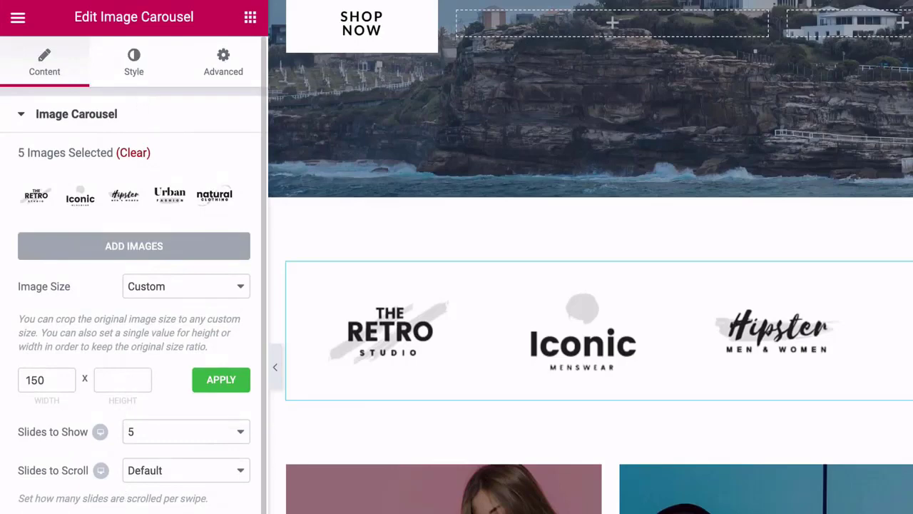
{"action": "scroll", "coordinate": [134, 285], "scroll_direction": "down", "scroll_amount": 1}
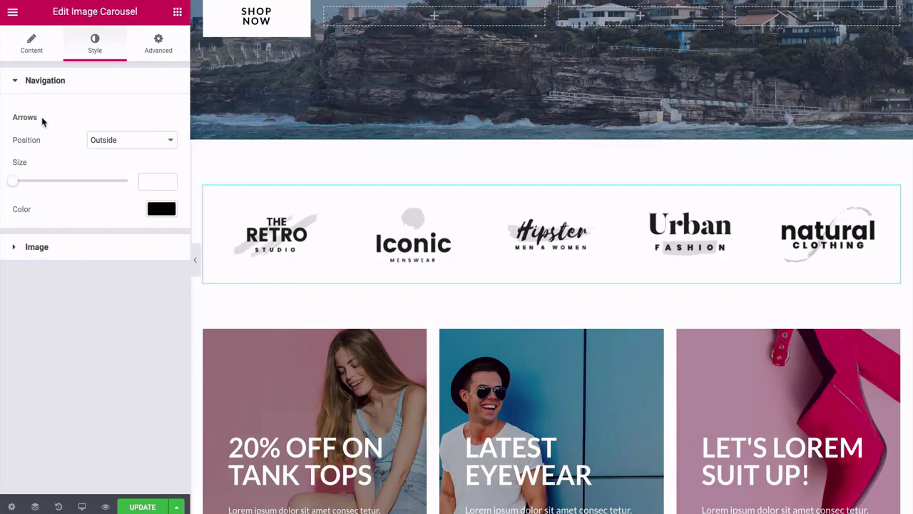
{"action": "left_click", "coordinate": [118, 145]}
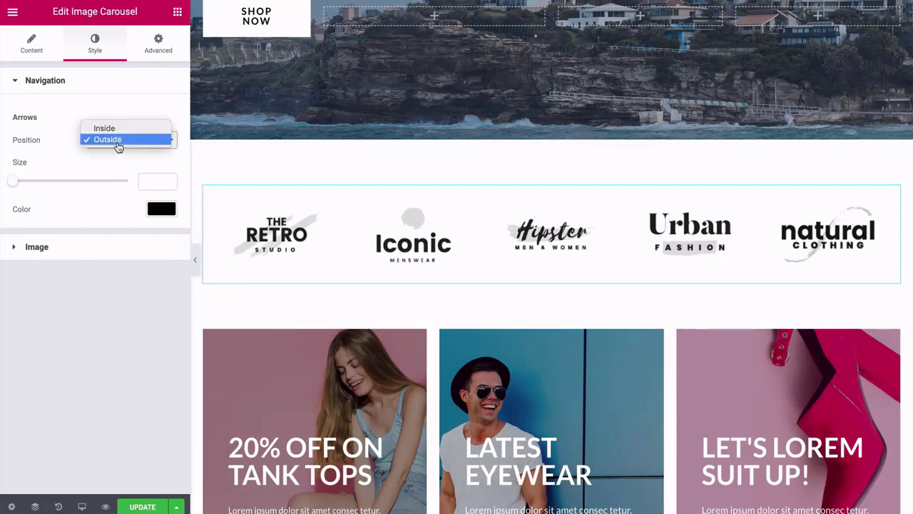
{"action": "left_click", "coordinate": [104, 128]}
{"action": "left_click", "coordinate": [123, 148]}
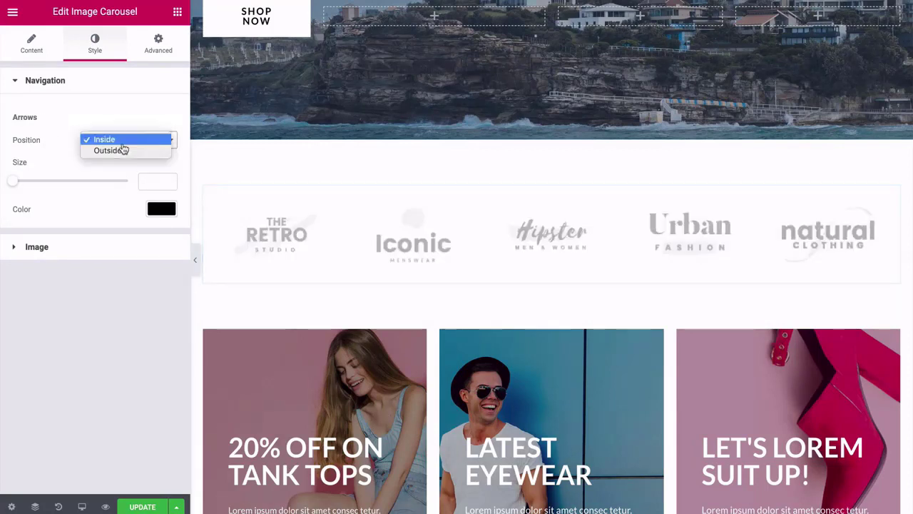
{"action": "left_click", "coordinate": [105, 156]}
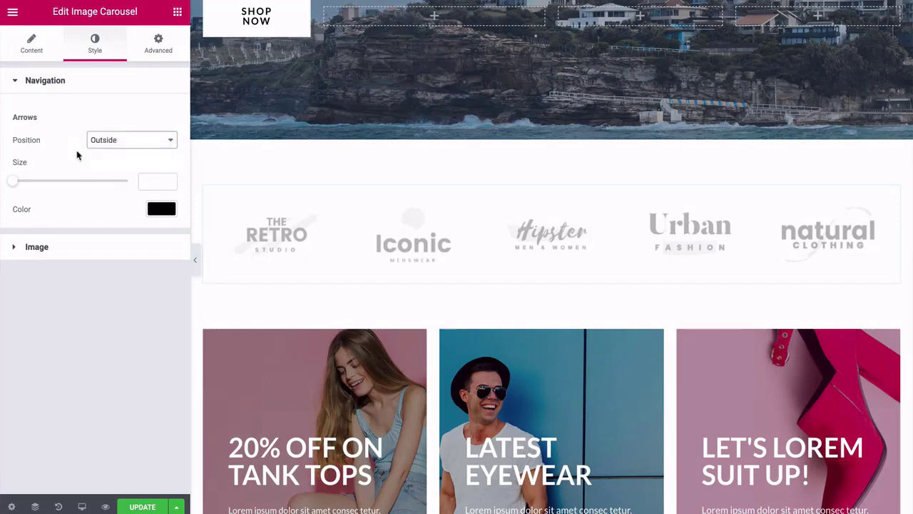
{"action": "left_click", "coordinate": [17, 247]}
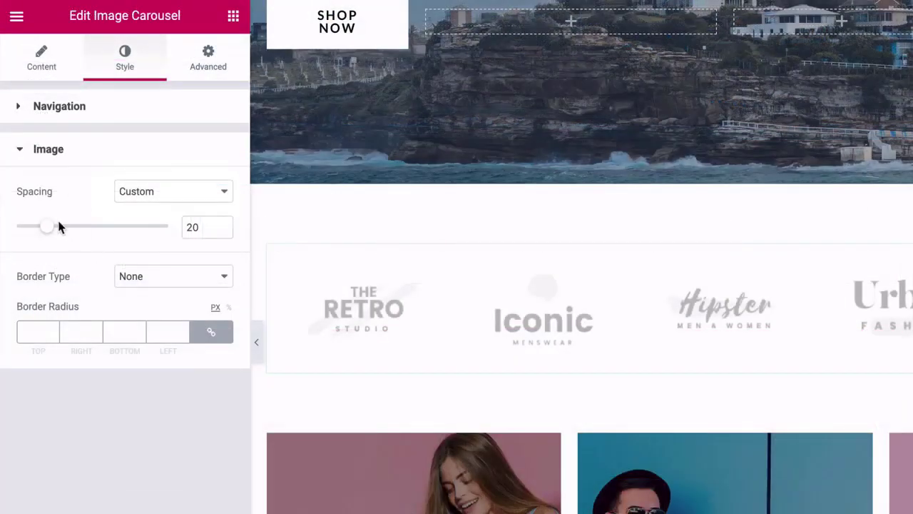
{"action": "left_click", "coordinate": [17, 150]}
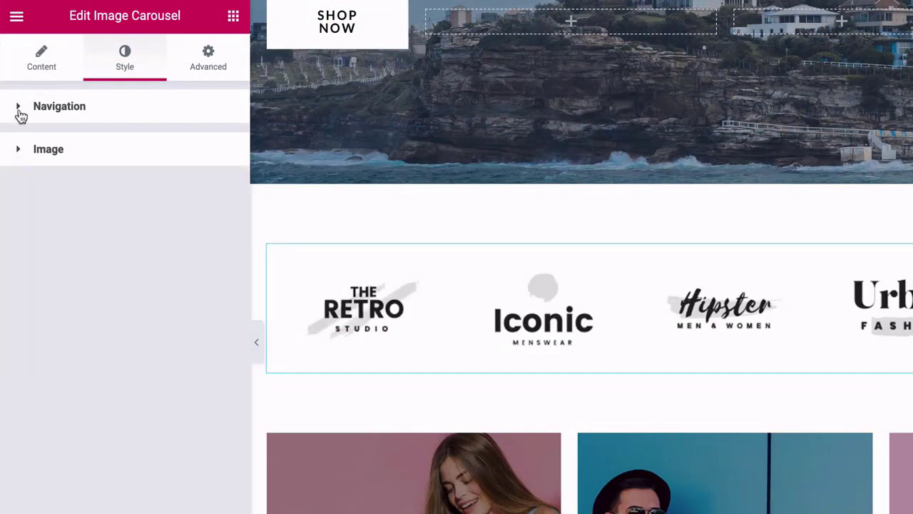
{"action": "left_click", "coordinate": [207, 62]}
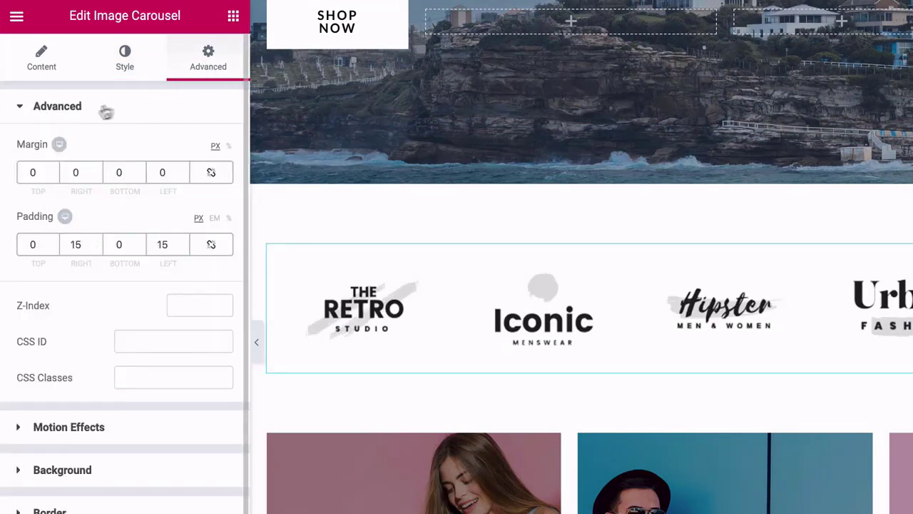
{"action": "left_click", "coordinate": [130, 64]}
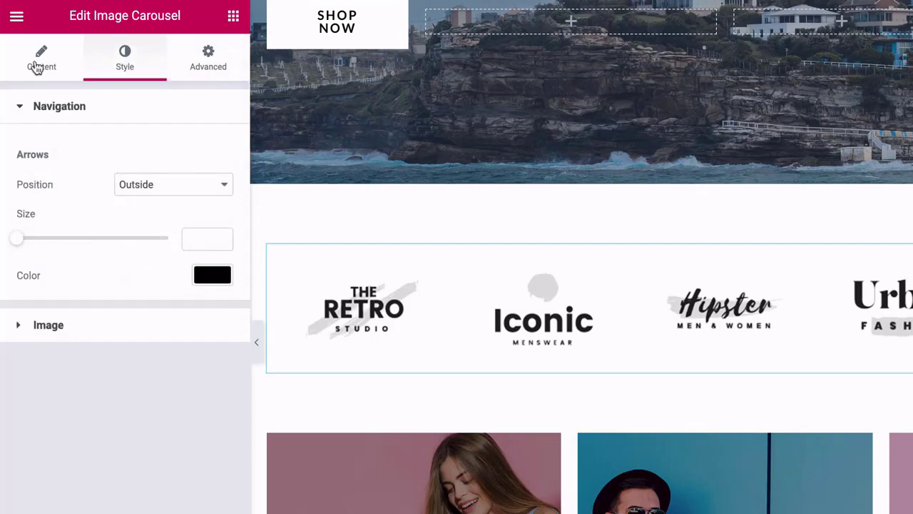
{"action": "left_click", "coordinate": [37, 64]}
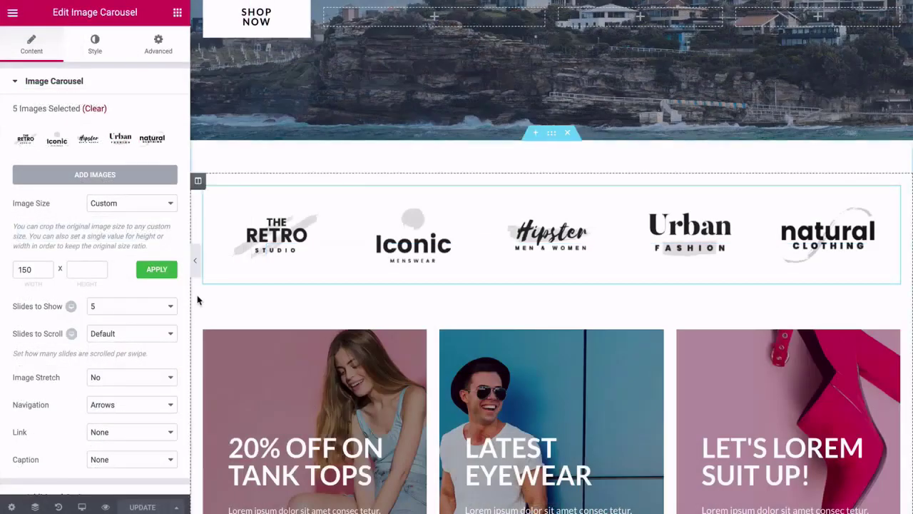
{"action": "scroll", "coordinate": [198, 299], "scroll_direction": "down", "scroll_amount": 3}
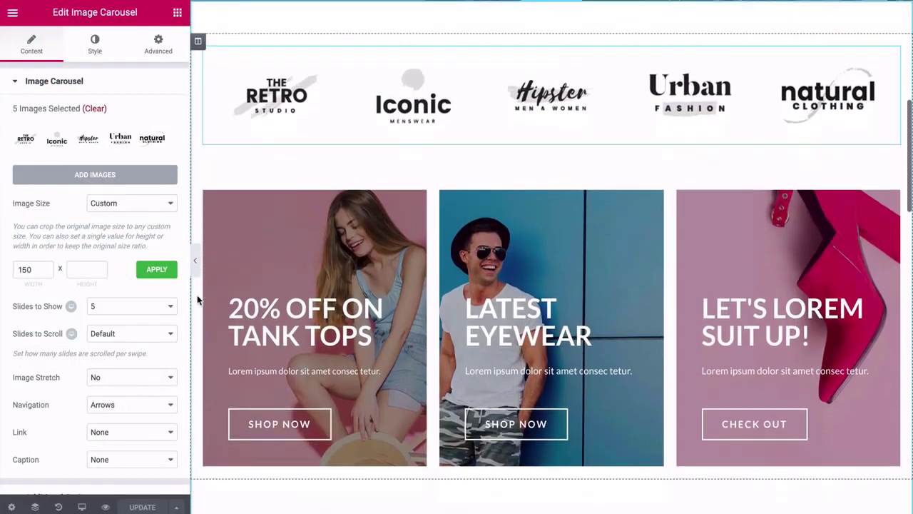
{"action": "scroll", "coordinate": [198, 300], "scroll_direction": "down", "scroll_amount": 1}
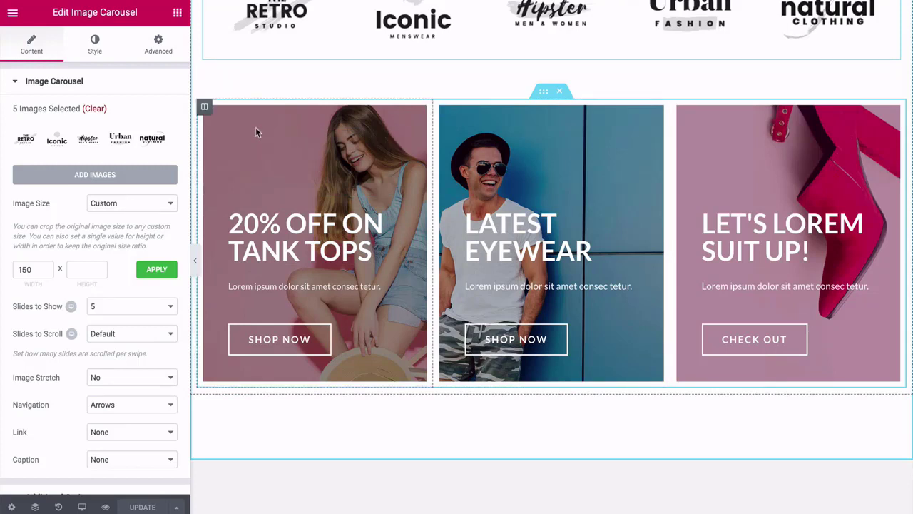
Try uploading dendy-darma-740161-unsplash.jpg as the tank-tops column background, then close the dialog after it fails.
{"action": "left_click", "coordinate": [204, 109]}
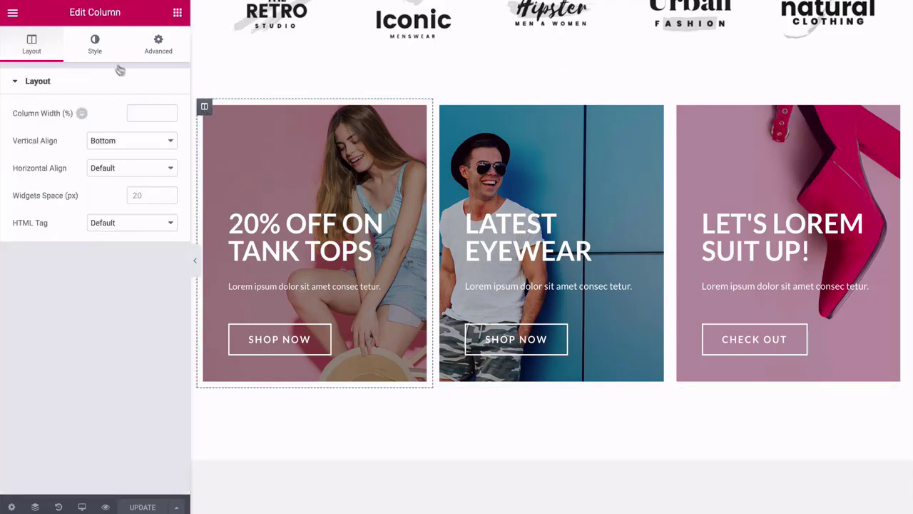
{"action": "left_click", "coordinate": [97, 53]}
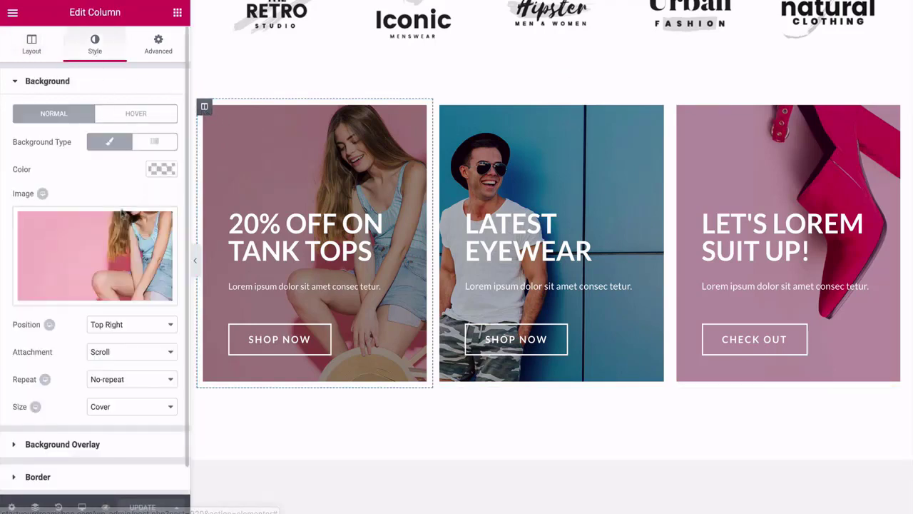
{"action": "mouse_move", "coordinate": [72, 251]}
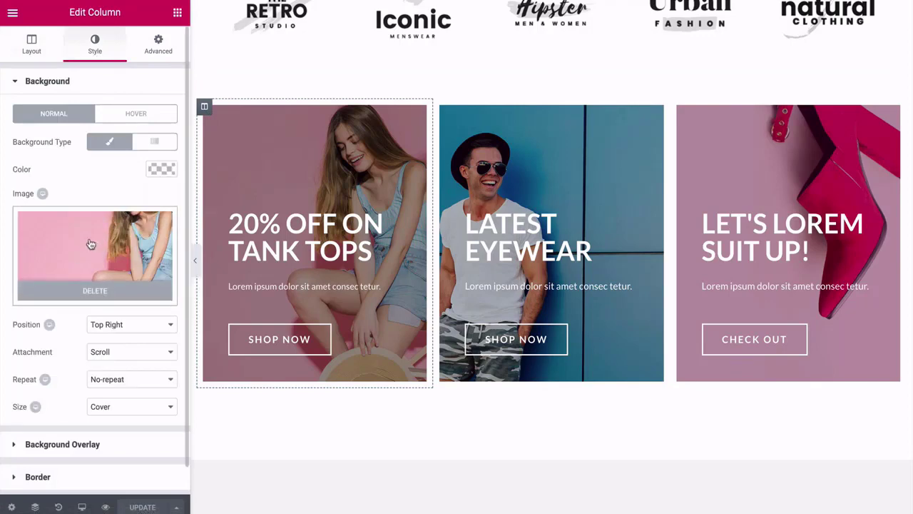
{"action": "left_click", "coordinate": [91, 244]}
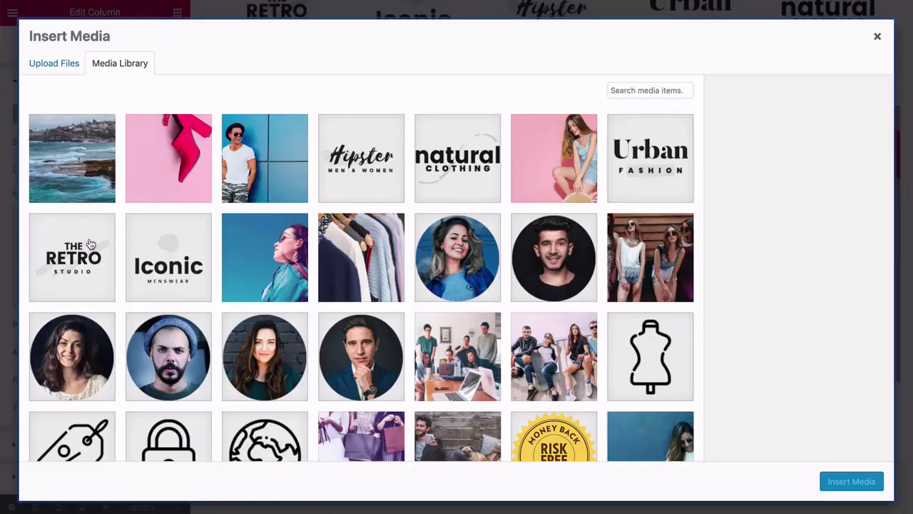
{"action": "left_click", "coordinate": [69, 68]}
{"action": "left_click", "coordinate": [432, 252]}
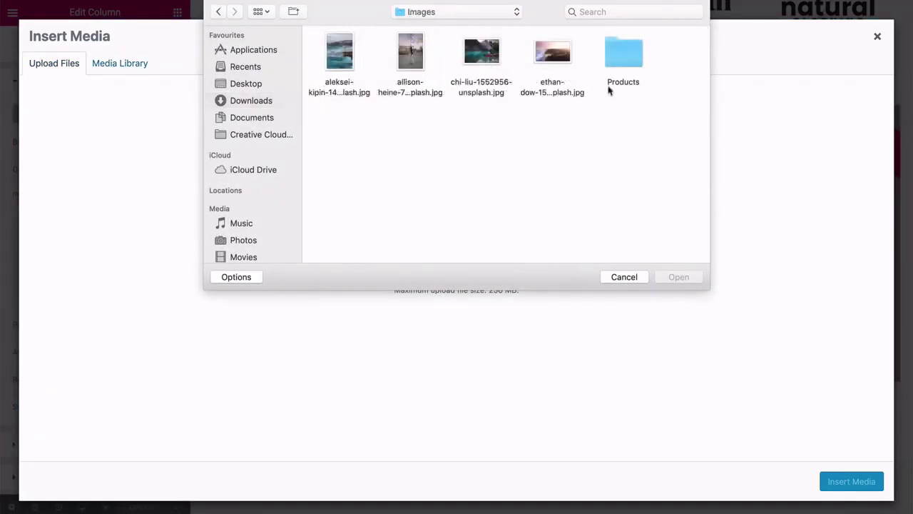
{"action": "double_click", "coordinate": [618, 60]}
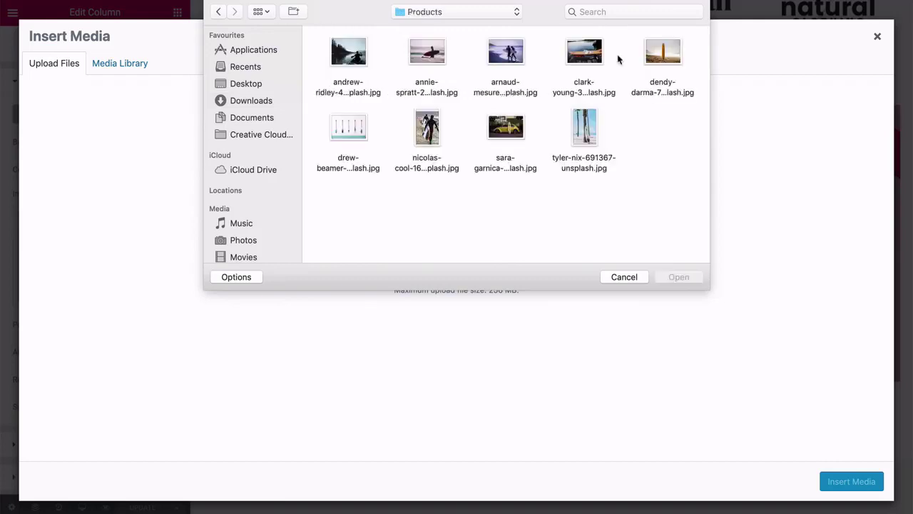
{"action": "left_click", "coordinate": [660, 63]}
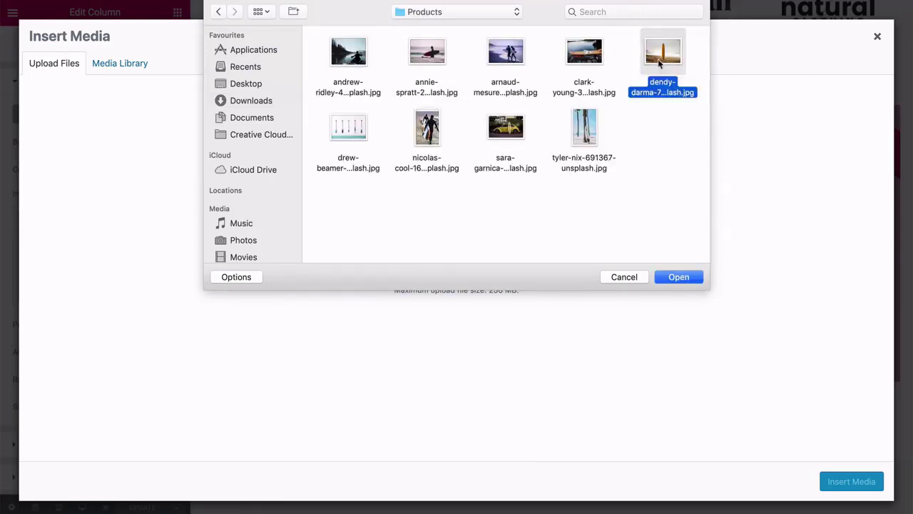
{"action": "left_click", "coordinate": [665, 276]}
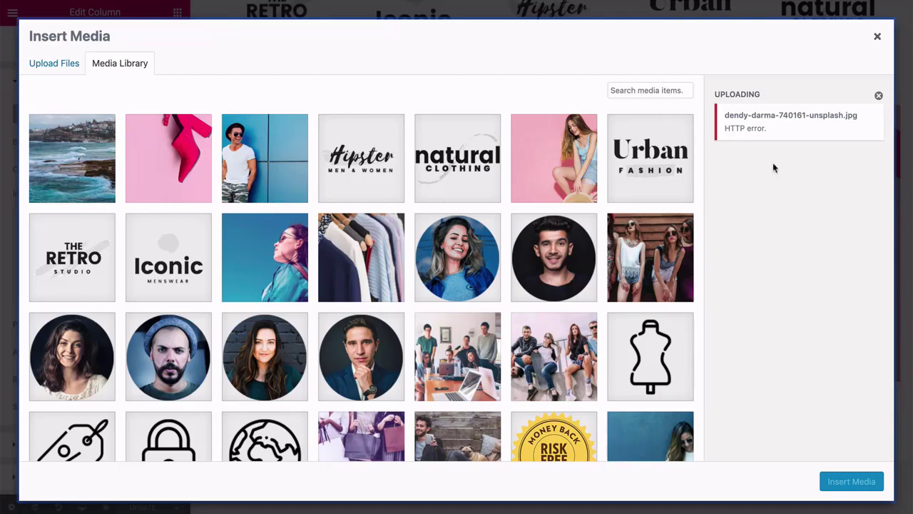
{"action": "left_click", "coordinate": [878, 35]}
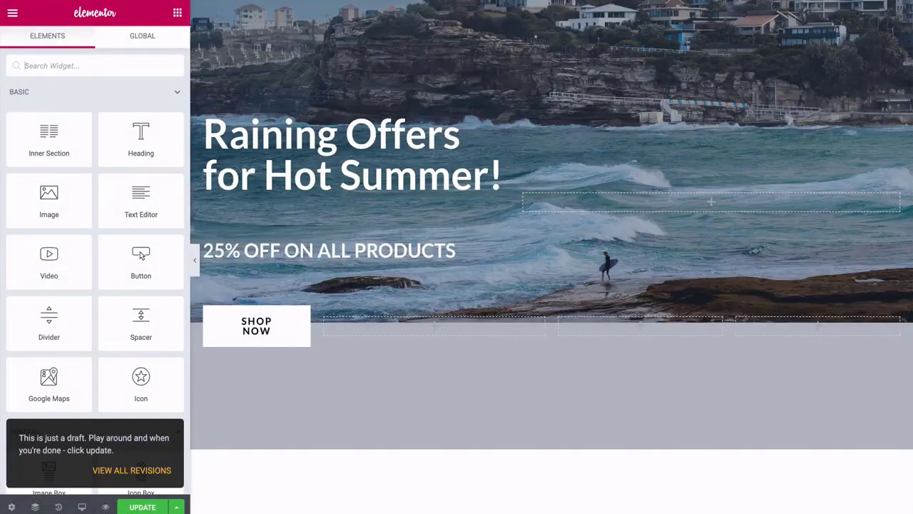
Upload dendy-darma-740161-unsplash.jpg and insert it as the first promo card's background image.
{"action": "scroll", "coordinate": [221, 180], "scroll_direction": "down", "scroll_amount": 5}
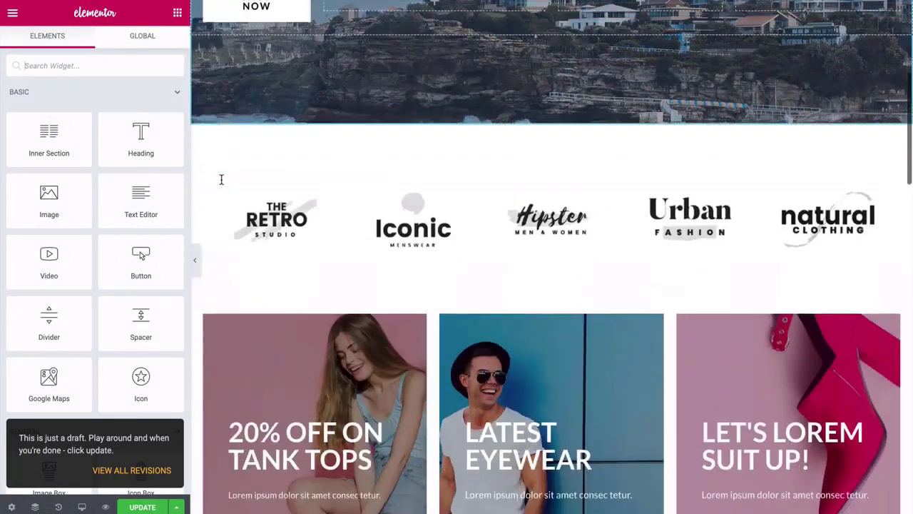
{"action": "scroll", "coordinate": [222, 180], "scroll_direction": "down", "scroll_amount": 3}
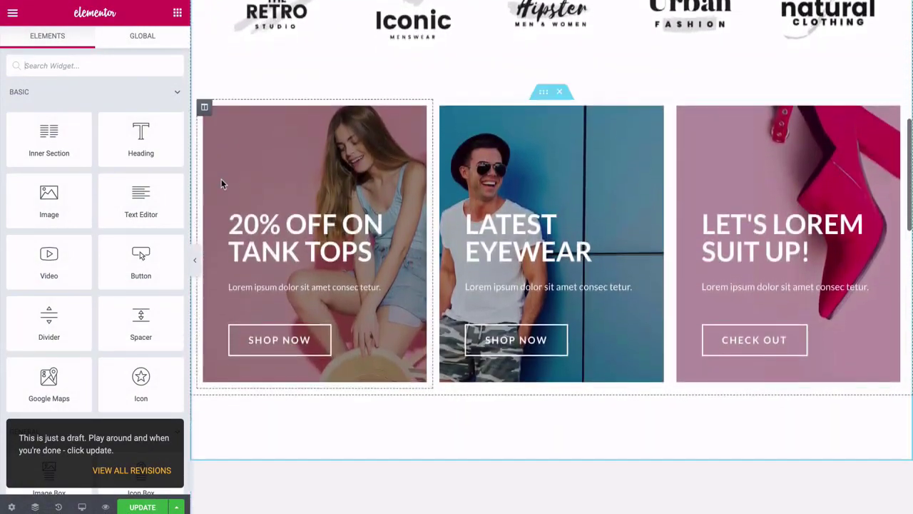
{"action": "left_click", "coordinate": [205, 109]}
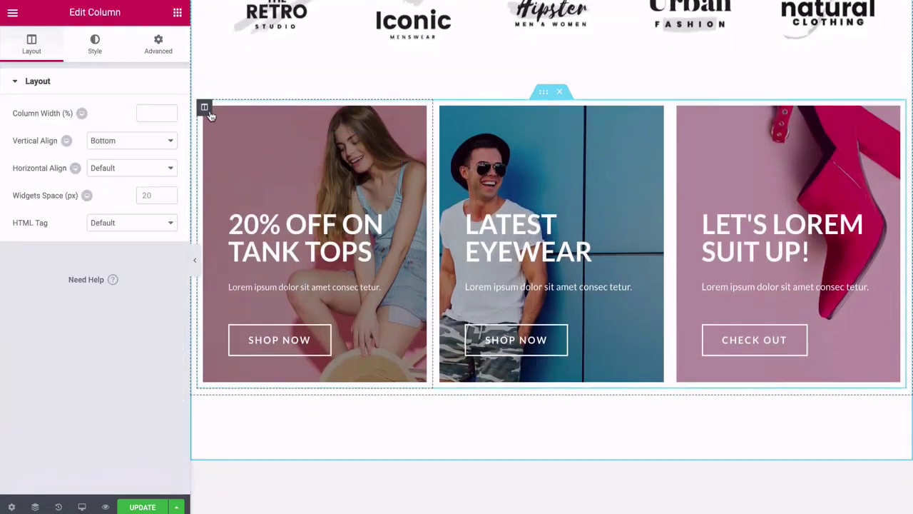
{"action": "left_click", "coordinate": [99, 47]}
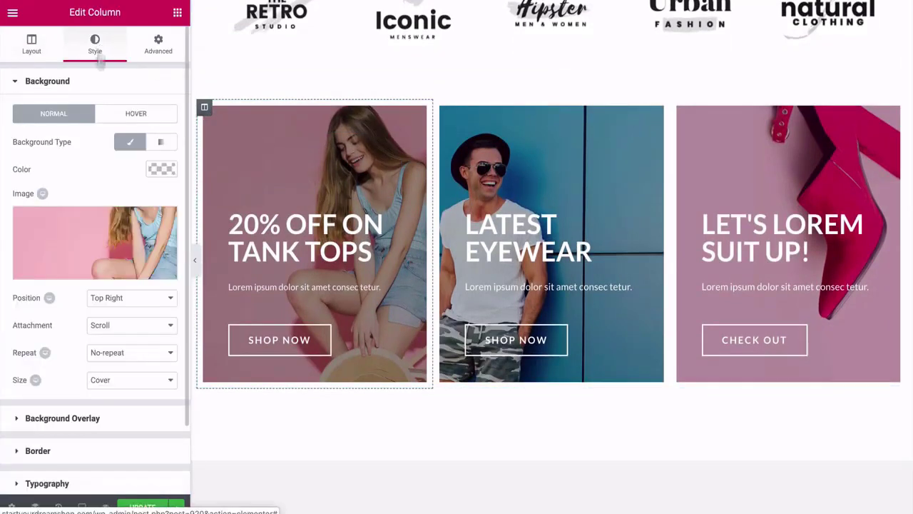
{"action": "left_click", "coordinate": [97, 225]}
{"action": "left_click", "coordinate": [62, 64]}
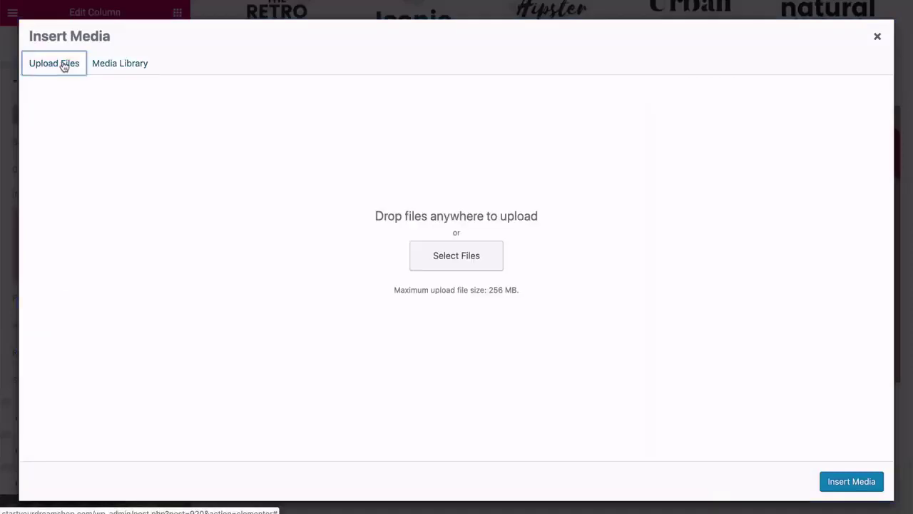
{"action": "left_click", "coordinate": [431, 262]}
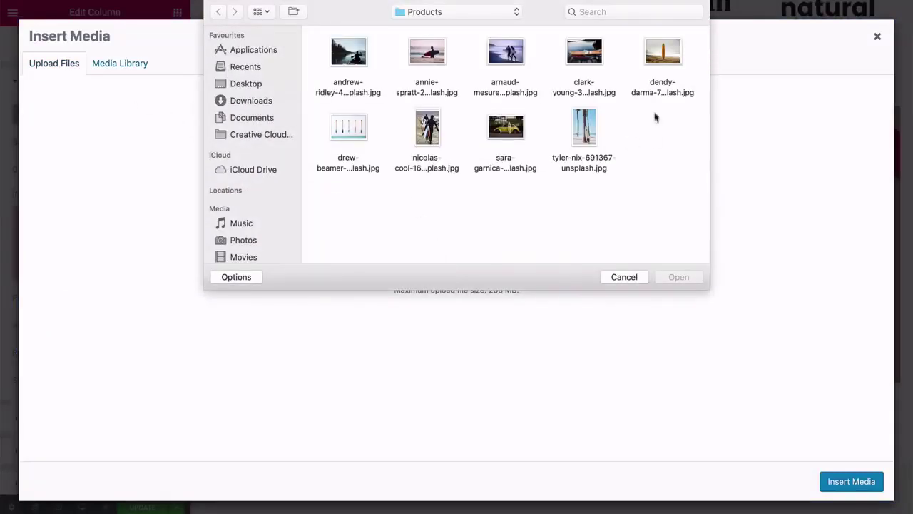
{"action": "left_click", "coordinate": [651, 67]}
{"action": "left_click", "coordinate": [678, 276]}
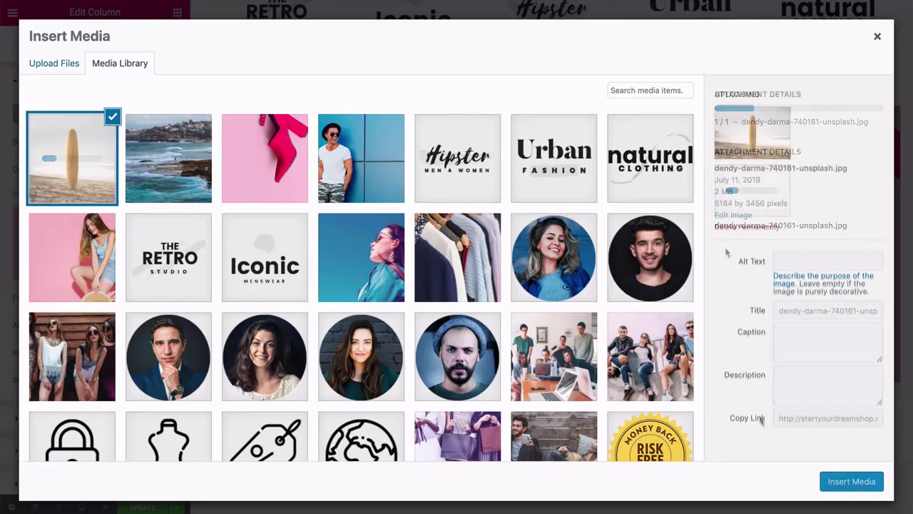
{"action": "left_click", "coordinate": [846, 483]}
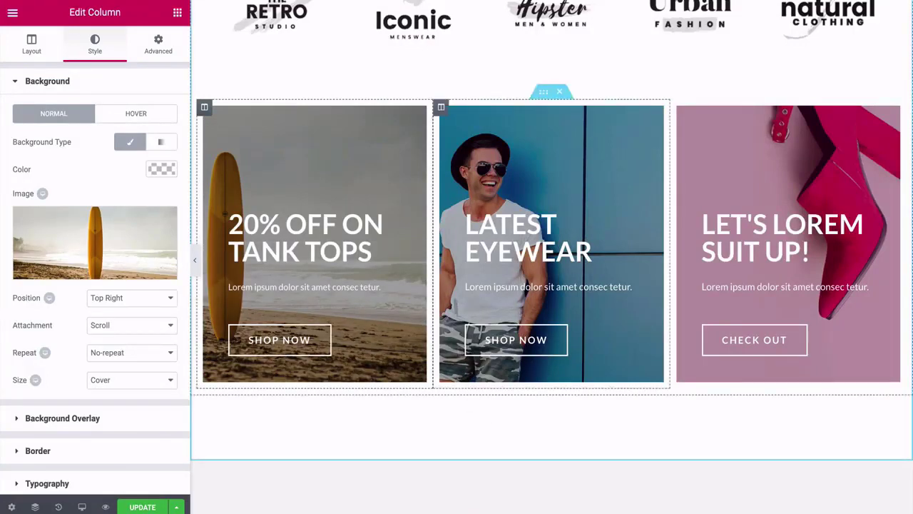
{"action": "left_click", "coordinate": [441, 108]}
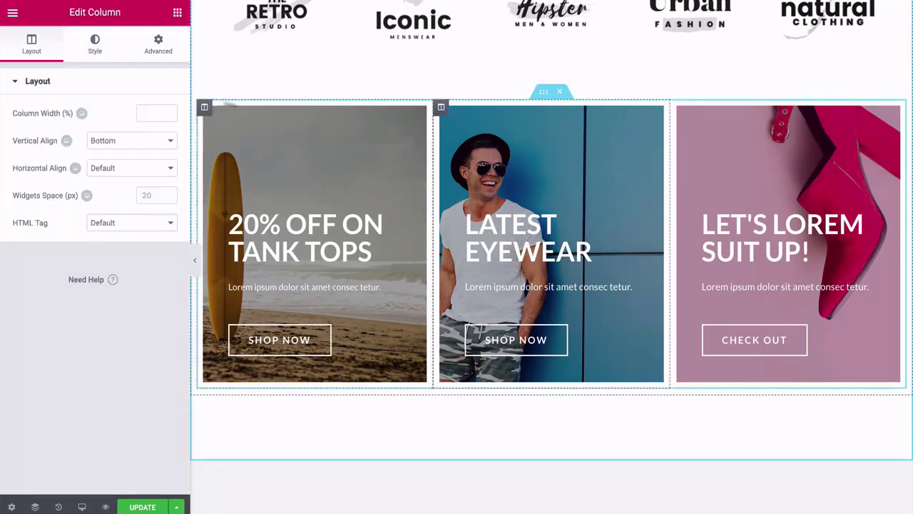
Upload the nicolas-cool surfers photo for the second card and the drew-beamer paddles photo for the third.
{"action": "left_click", "coordinate": [97, 46]}
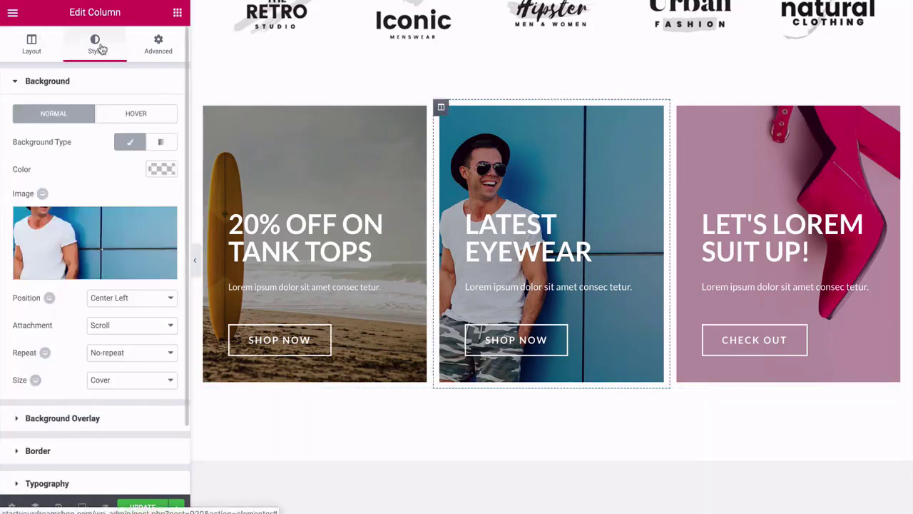
{"action": "left_click", "coordinate": [97, 219]}
{"action": "left_click", "coordinate": [72, 65]}
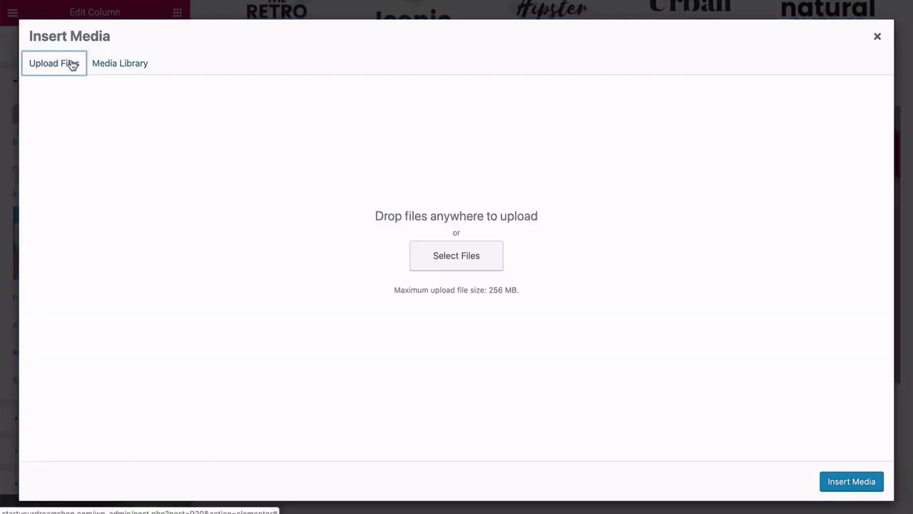
{"action": "left_click", "coordinate": [445, 251]}
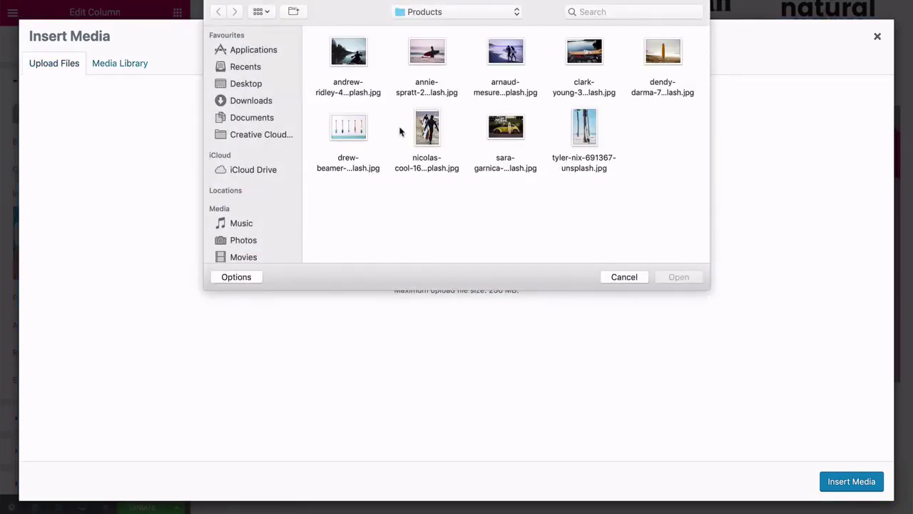
{"action": "left_click", "coordinate": [427, 128]}
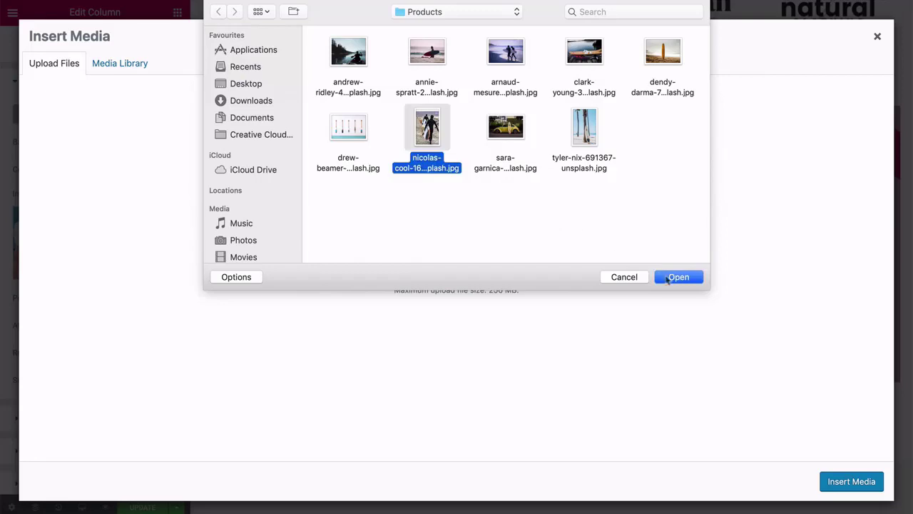
{"action": "left_click", "coordinate": [667, 279]}
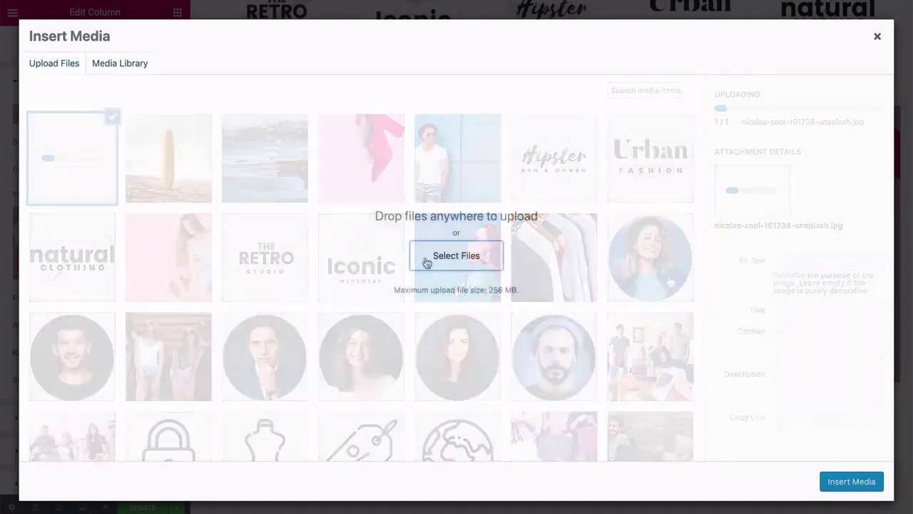
{"action": "left_click", "coordinate": [428, 261]}
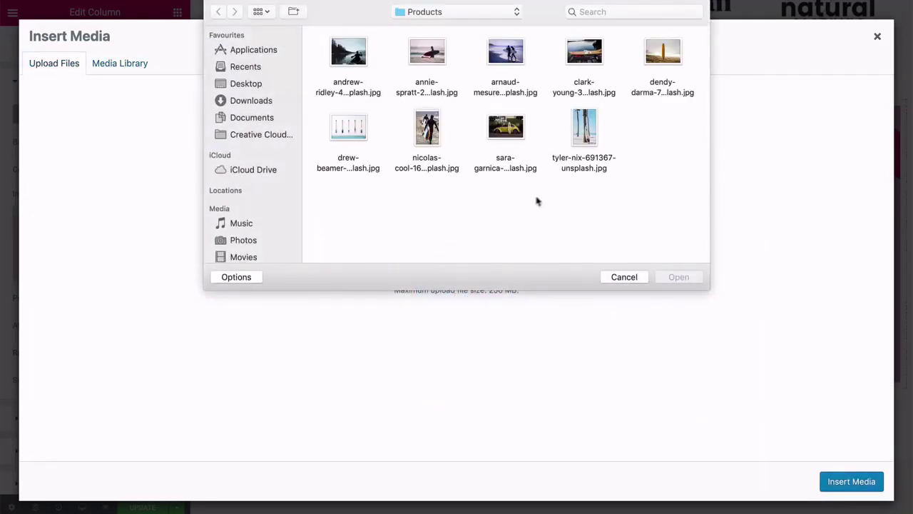
{"action": "left_click", "coordinate": [348, 127]}
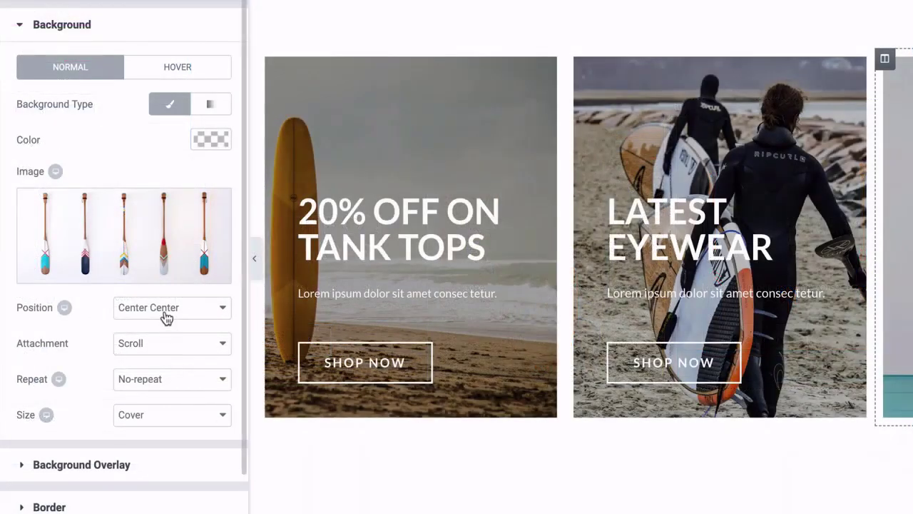
Try Top Right for the paddles background, return it to Center Center, and keep attachment at Scroll.
{"action": "left_click", "coordinate": [166, 317]}
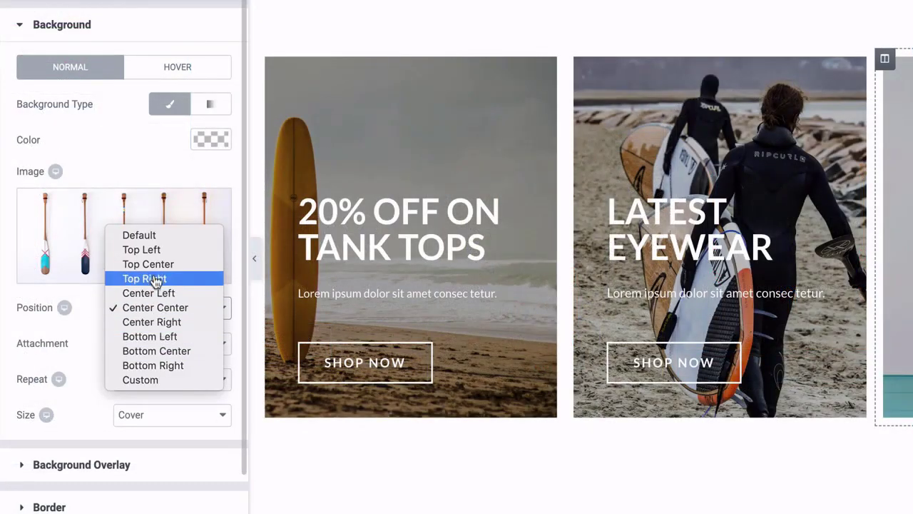
{"action": "left_click", "coordinate": [154, 280]}
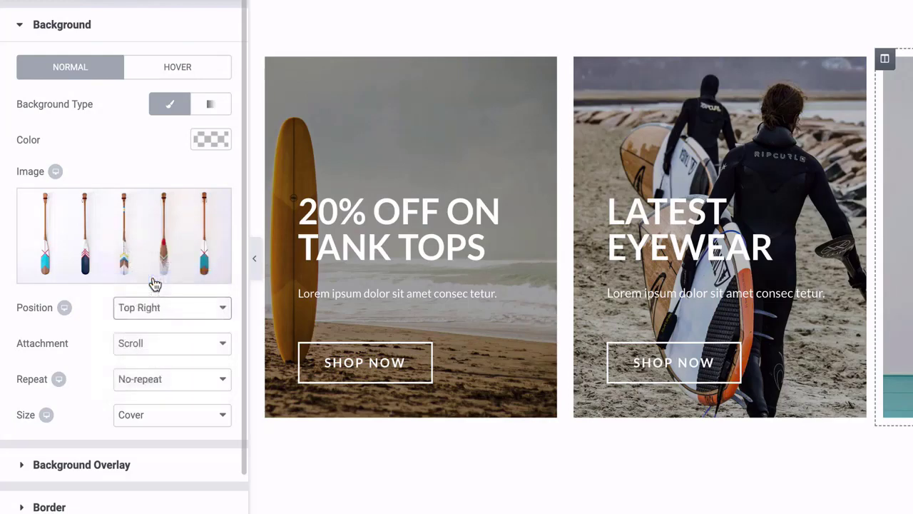
{"action": "left_click", "coordinate": [157, 311]}
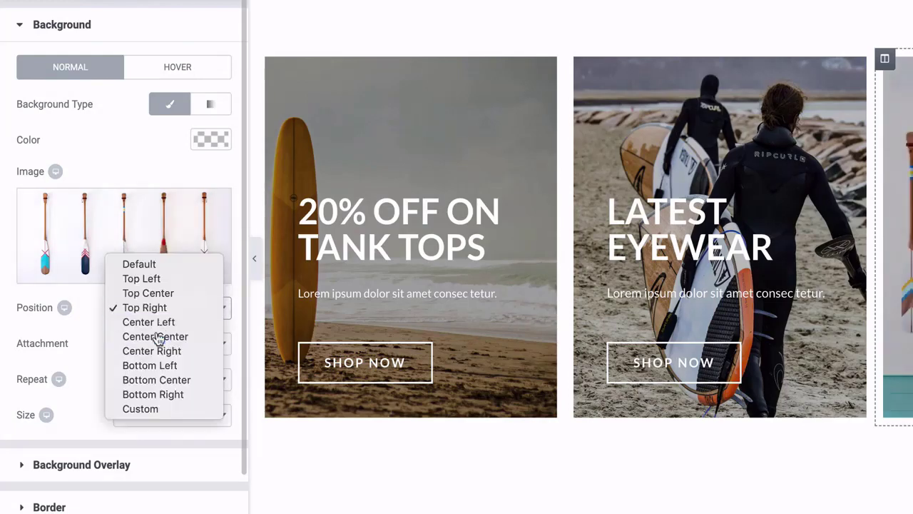
{"action": "left_click", "coordinate": [156, 337]}
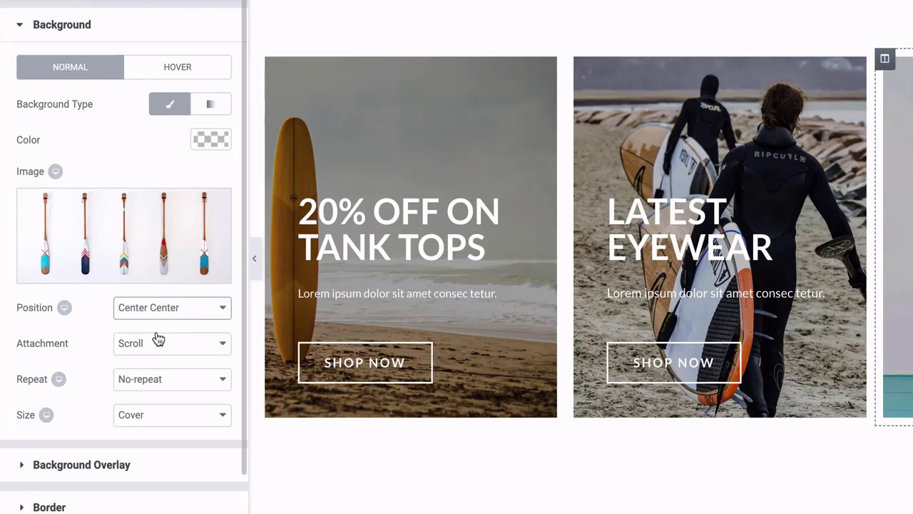
{"action": "left_click", "coordinate": [161, 346]}
{"action": "left_click", "coordinate": [163, 346]}
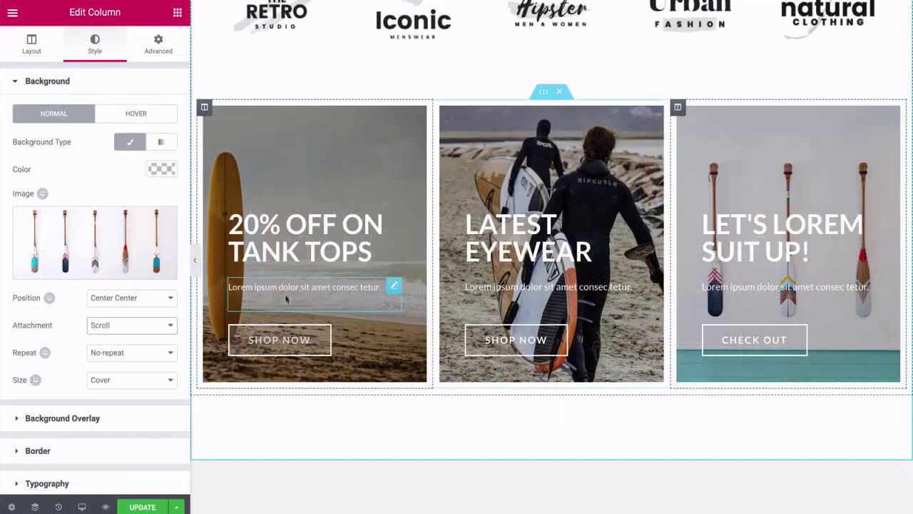
Rewrite the headings as '20% Off LONGBOARDS', 'LatestSUP's' and 'LET'S GET PADDLING!'.
{"action": "left_click", "coordinate": [276, 228]}
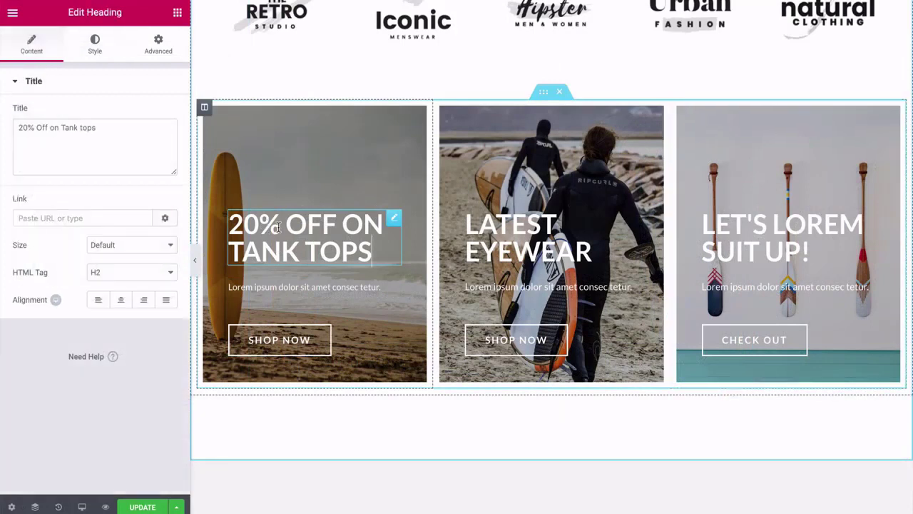
{"action": "left_click_drag", "start_coordinate": [97, 127], "coordinate": [15, 127]}
{"action": "type", "text": "20% Off L"}
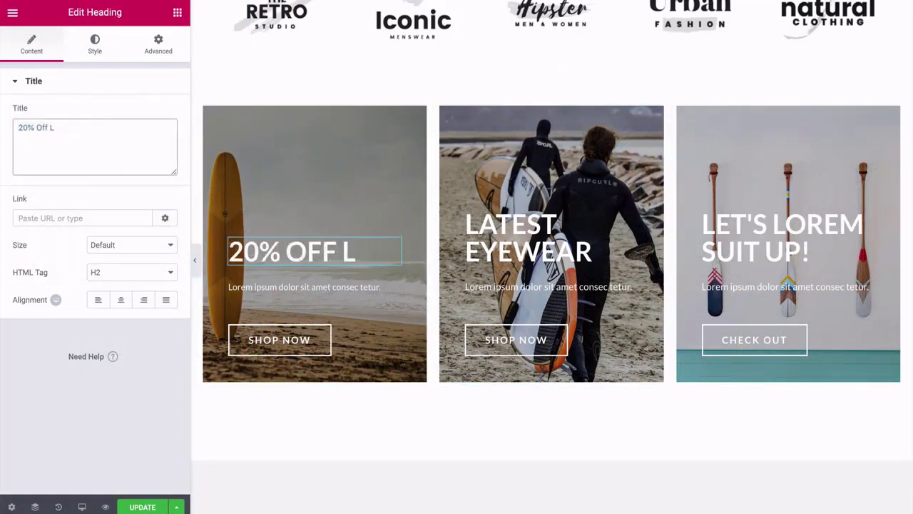
{"action": "type", "text": "ONGBOA"}
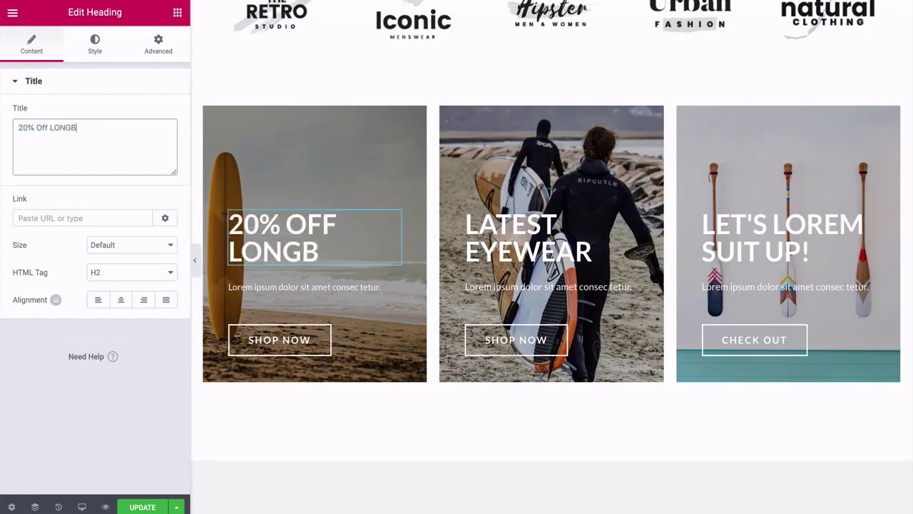
{"action": "type", "text": "RDS"}
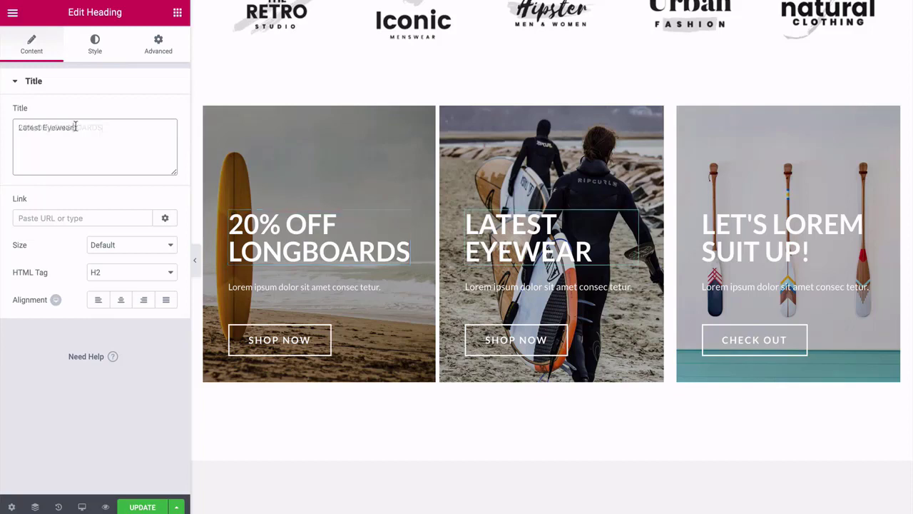
{"action": "left_click_drag", "start_coordinate": [75, 126], "coordinate": [40, 126]}
{"action": "key", "text": "BackSpace"}
{"action": "type", "text": "SUP's"}
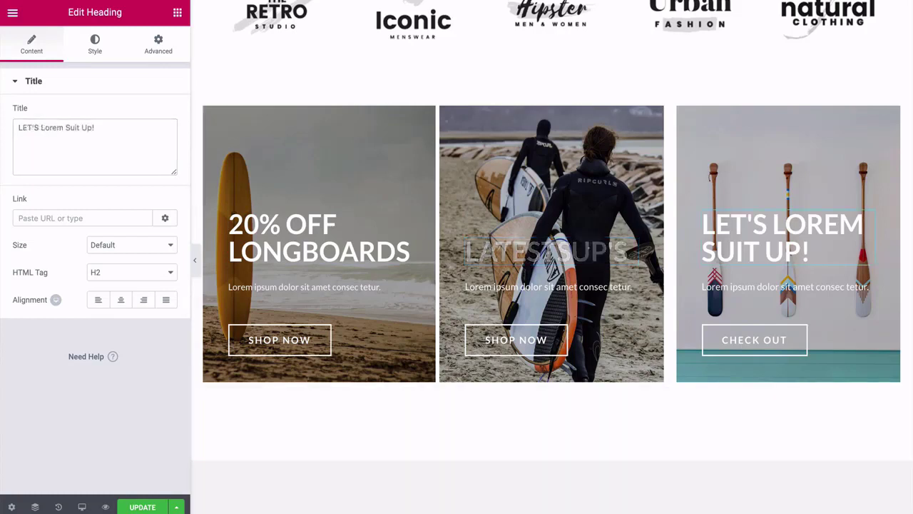
{"action": "left_click_drag", "start_coordinate": [95, 127], "coordinate": [42, 127]}
{"action": "key", "text": "BackSpace"}
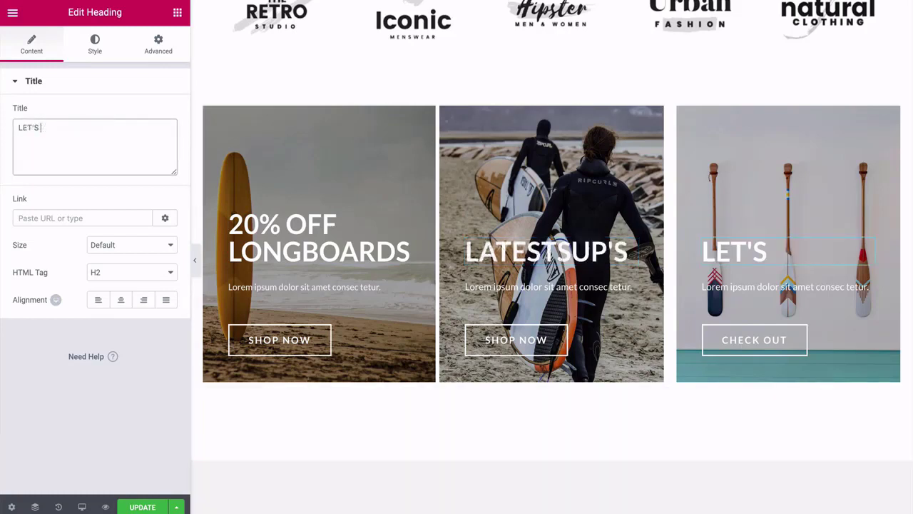
{"action": "type", "text": "GET "}
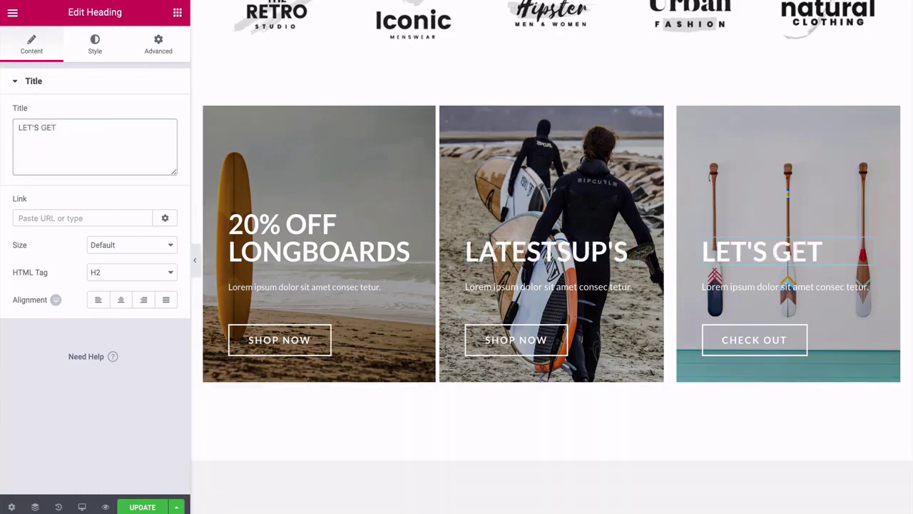
{"action": "type", "text": "PADDLING"}
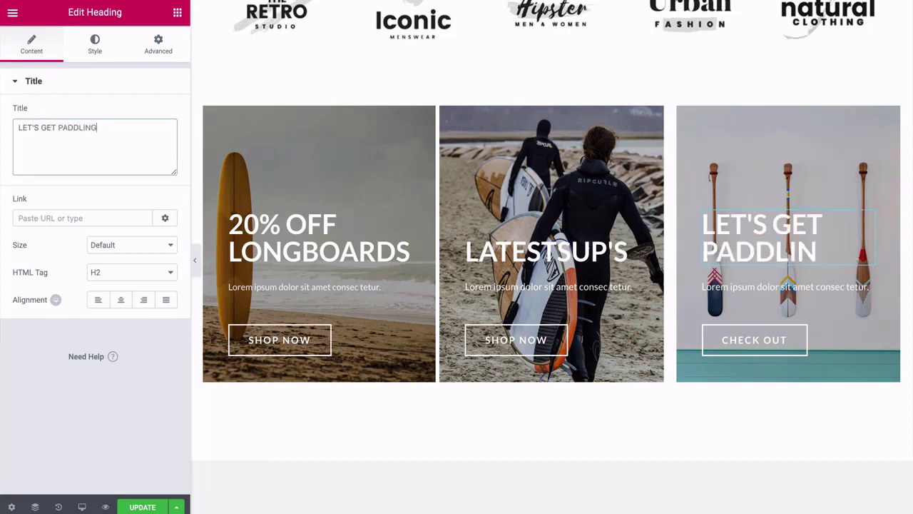
{"action": "type", "text": "!"}
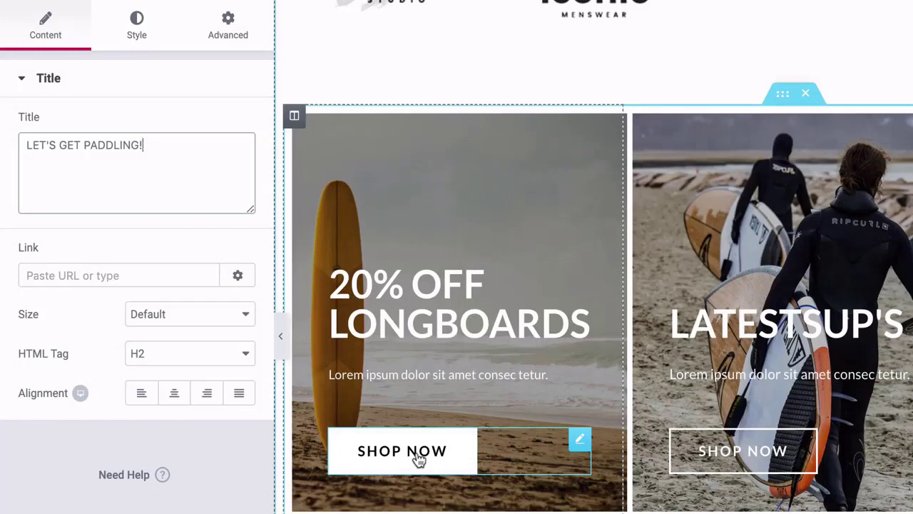
{"action": "left_click", "coordinate": [402, 457]}
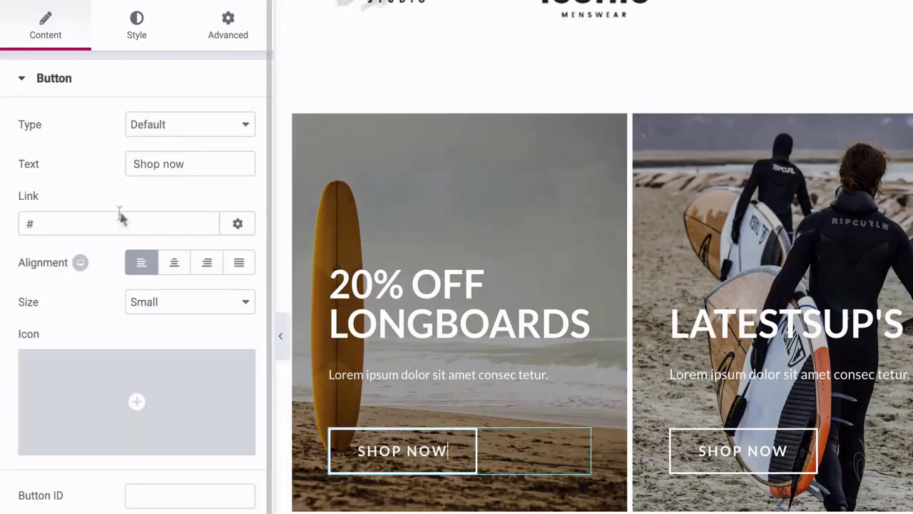
{"action": "left_click", "coordinate": [57, 225]}
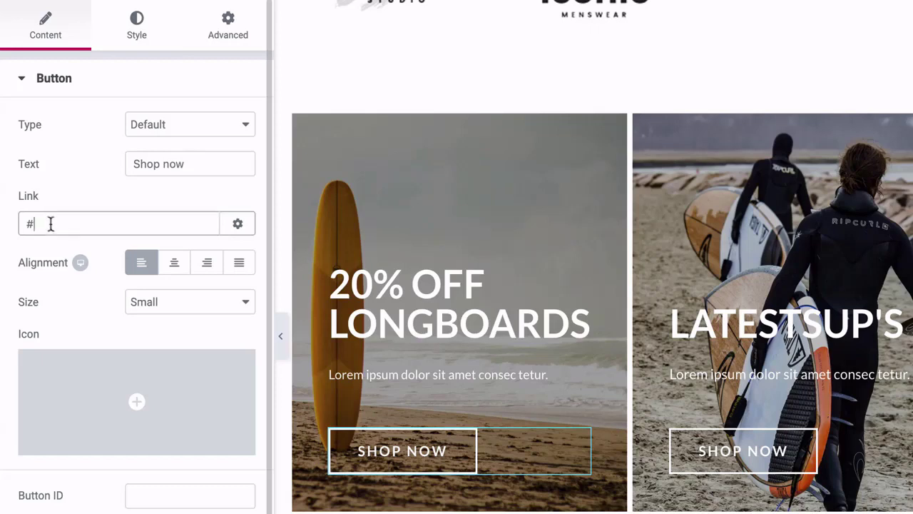
{"action": "key", "text": "BackSpace"}
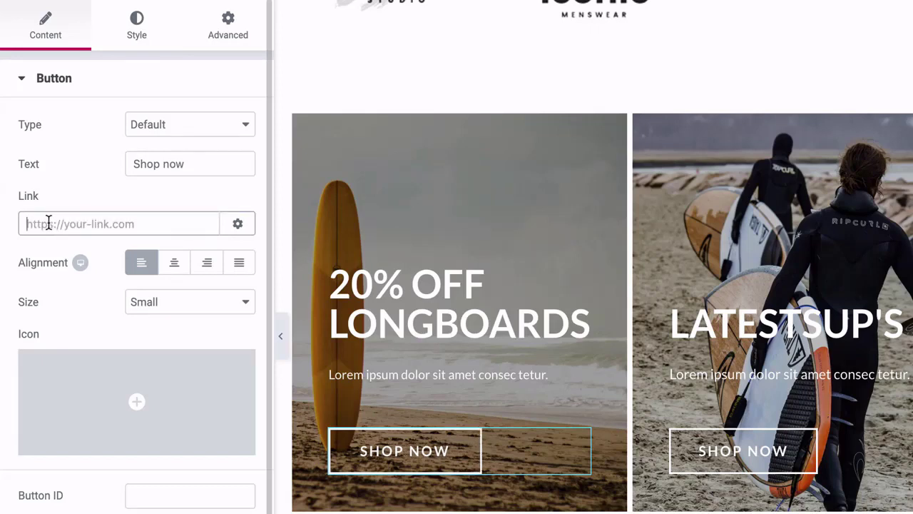
{"action": "type", "text": "http:"}
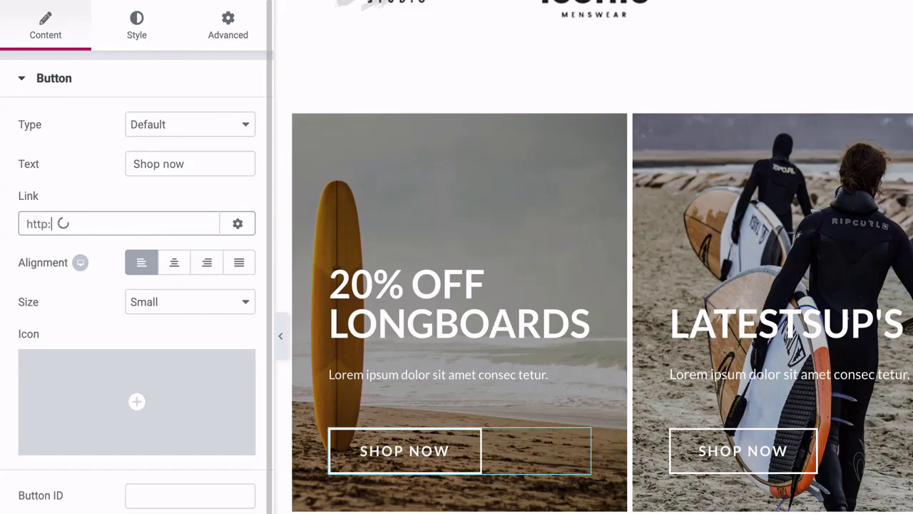
{"action": "key", "text": "BackSpace"}
{"action": "type", "text": "s://yourwebsite.com/sh"}
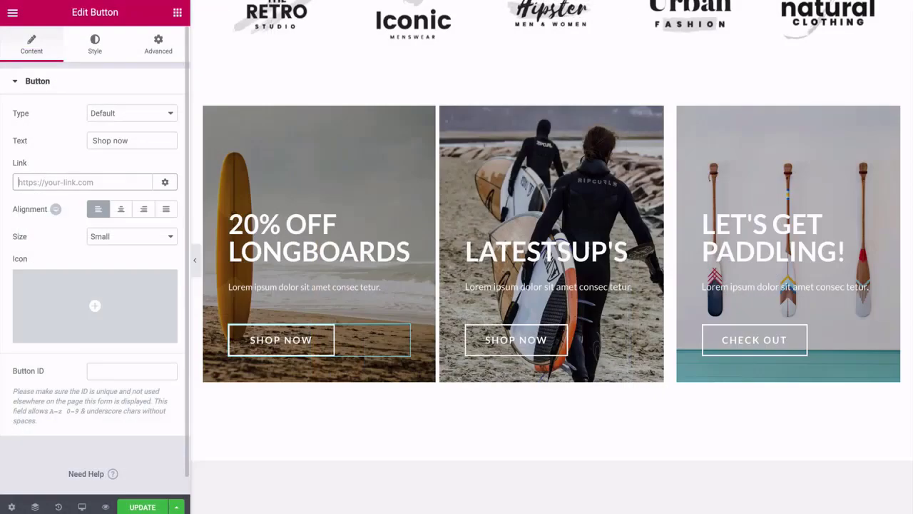
{"action": "left_click", "coordinate": [120, 210]}
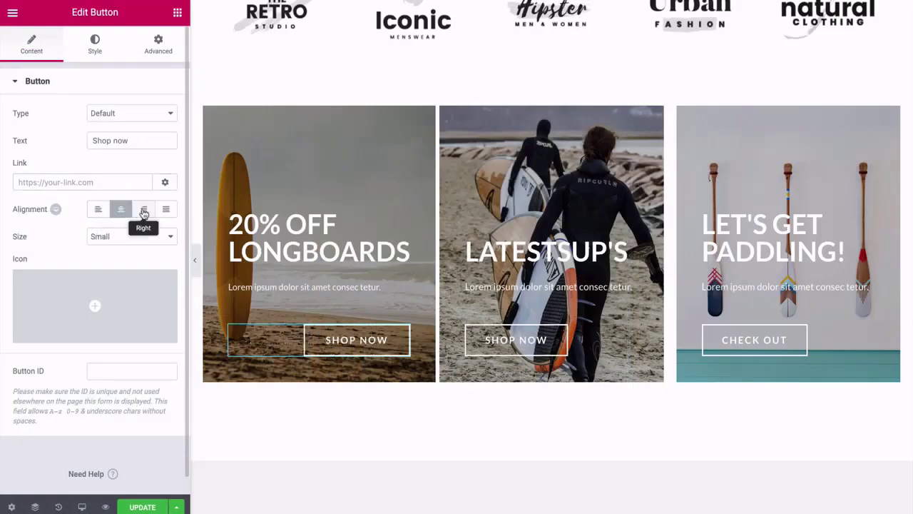
{"action": "left_click", "coordinate": [144, 209]}
{"action": "left_click", "coordinate": [120, 209]}
{"action": "left_click", "coordinate": [99, 209]}
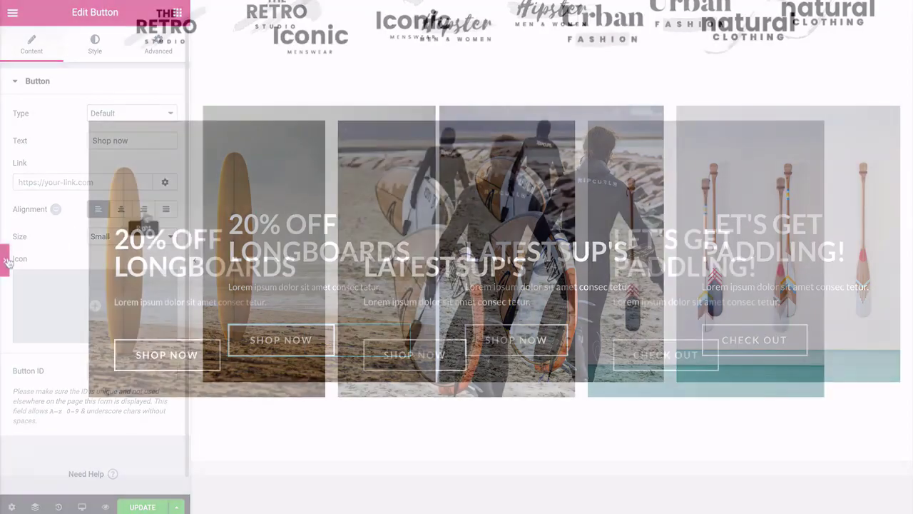
Reopen the button's settings panel and save the home page edits with UPDATE.
{"action": "scroll", "coordinate": [44, 226], "scroll_direction": "down", "scroll_amount": 2}
{"action": "scroll", "coordinate": [44, 226], "scroll_direction": "down", "scroll_amount": 5}
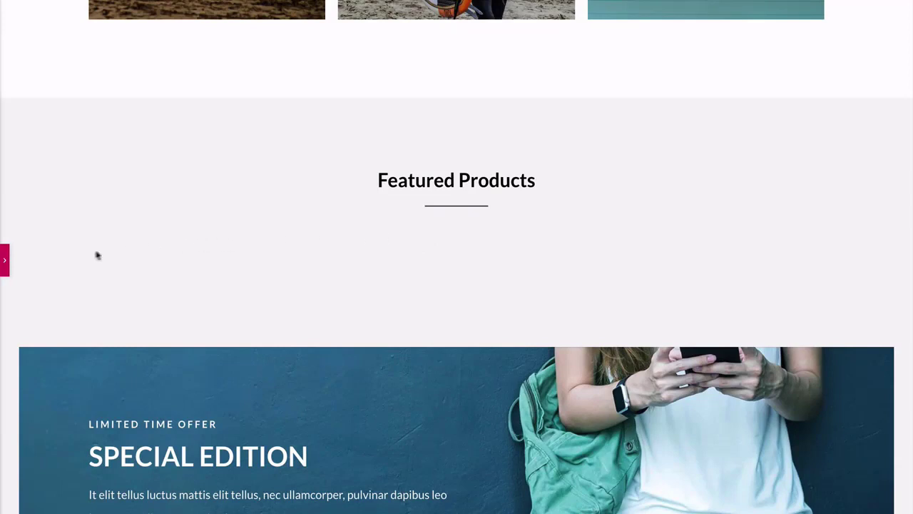
{"action": "left_click", "coordinate": [4, 260]}
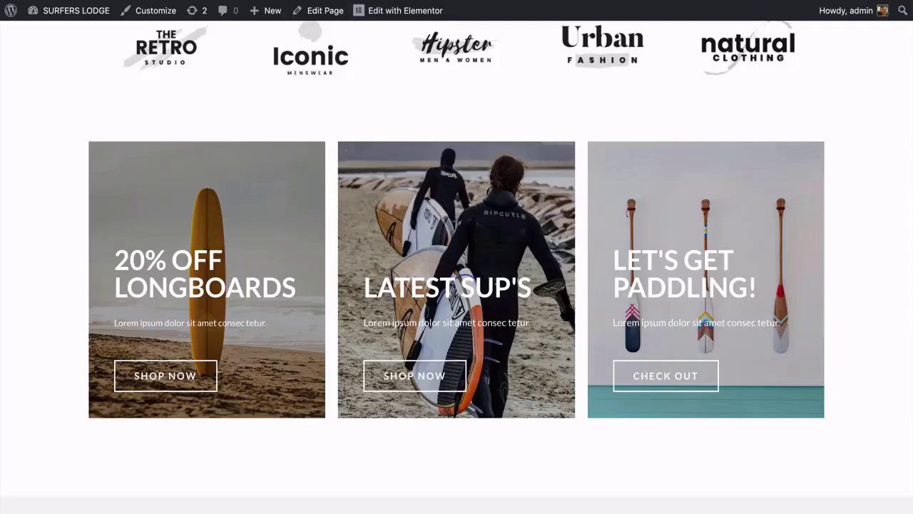
{"action": "scroll", "coordinate": [457, 257], "scroll_direction": "down", "scroll_amount": 5}
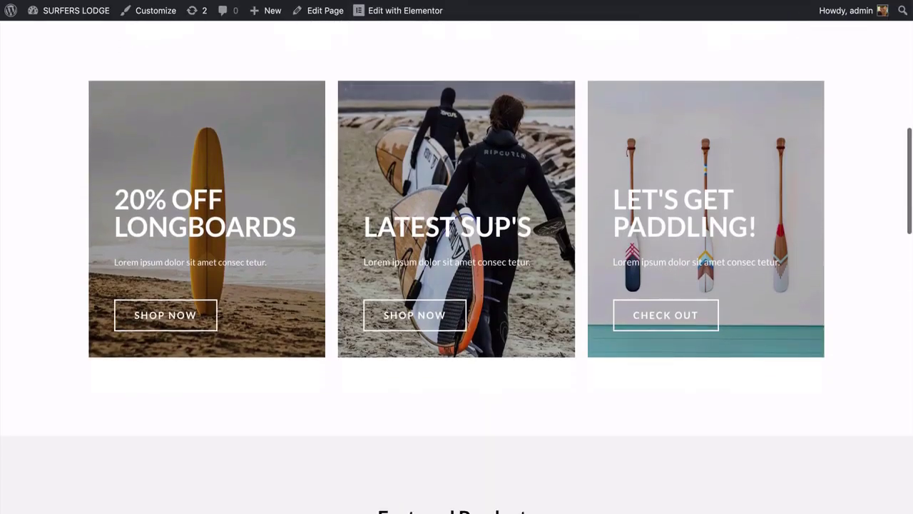
{"action": "scroll", "coordinate": [457, 257], "scroll_direction": "down", "scroll_amount": 2}
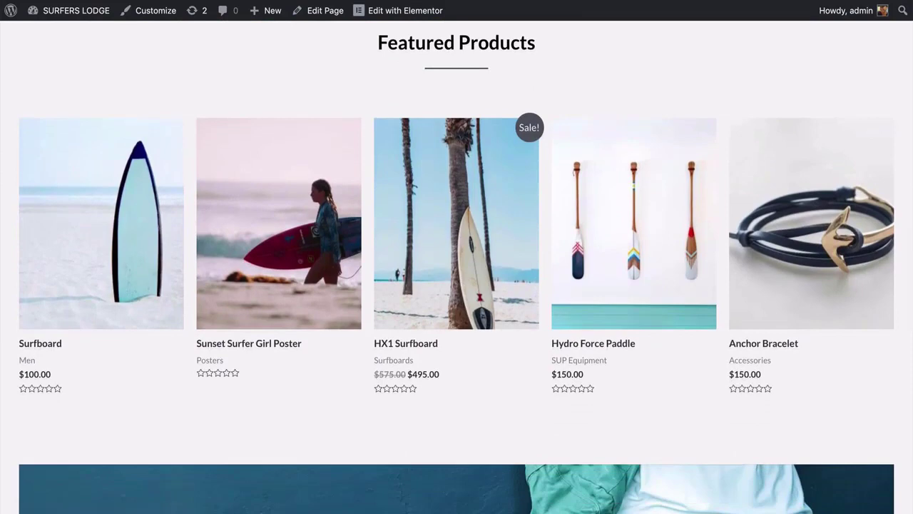
{"action": "scroll", "coordinate": [106, 246], "scroll_direction": "up", "scroll_amount": 1}
{"action": "scroll", "coordinate": [107, 247], "scroll_direction": "down", "scroll_amount": 1}
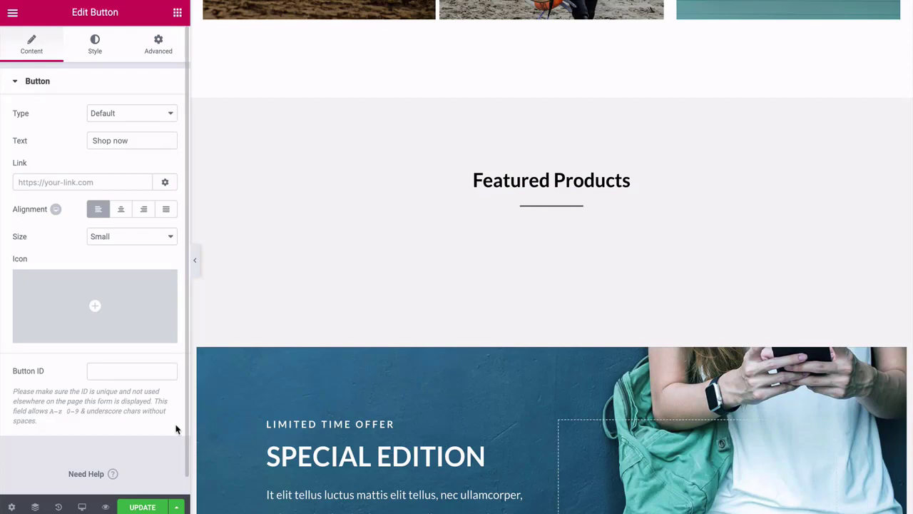
{"action": "left_click", "coordinate": [143, 508]}
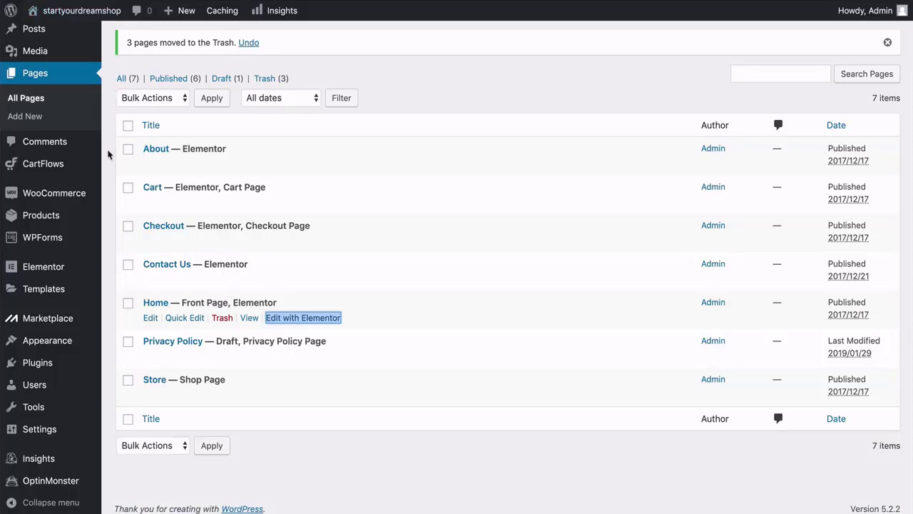
Open Products > All Products and scroll through the 54 published items.
{"action": "left_click", "coordinate": [108, 155]}
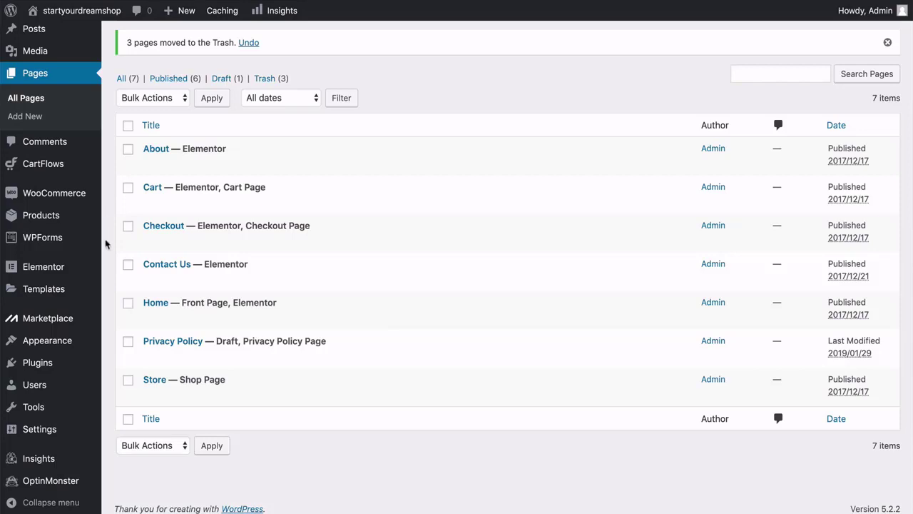
{"action": "mouse_move", "coordinate": [73, 219]}
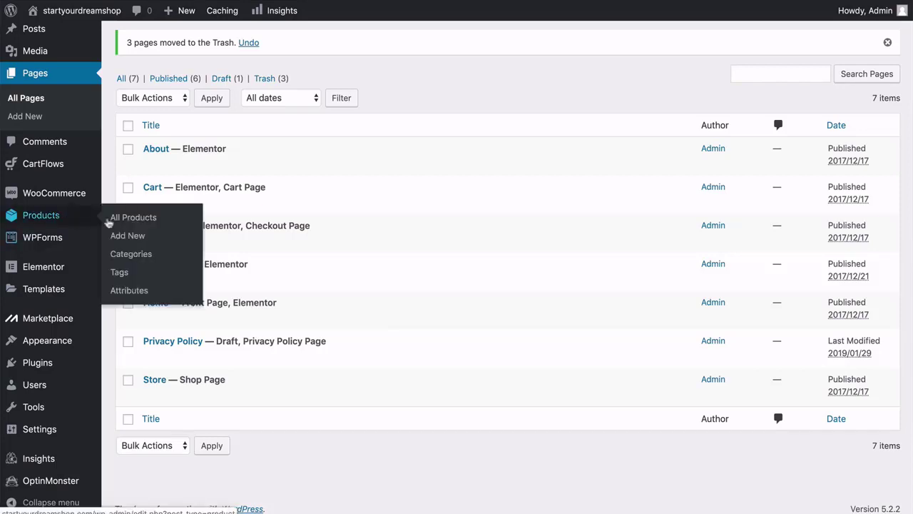
{"action": "left_click", "coordinate": [120, 219]}
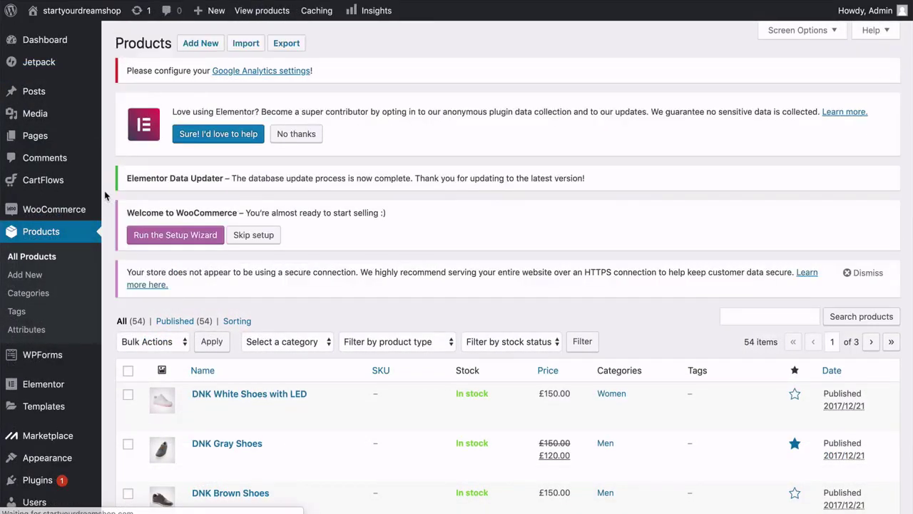
{"action": "scroll", "coordinate": [105, 195], "scroll_direction": "down", "scroll_amount": 1}
{"action": "scroll", "coordinate": [105, 196], "scroll_direction": "down", "scroll_amount": 3}
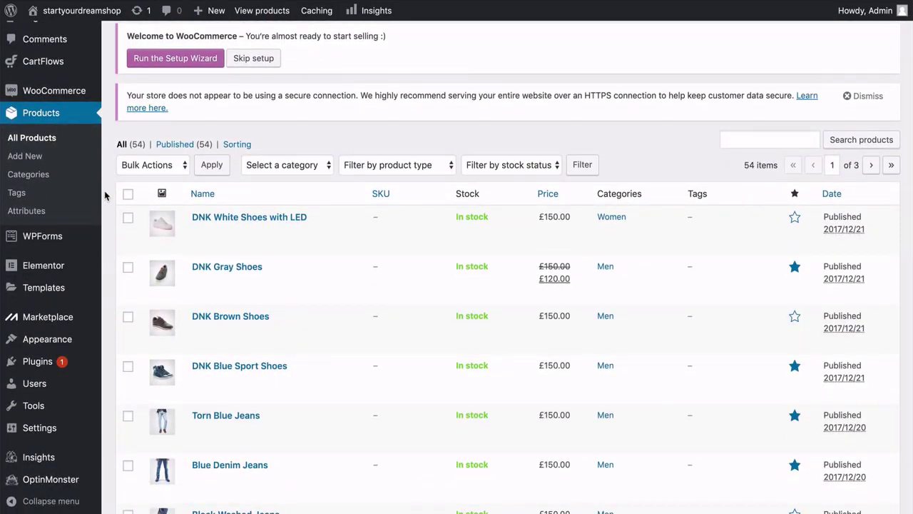
{"action": "scroll", "coordinate": [105, 194], "scroll_direction": "down", "scroll_amount": 2}
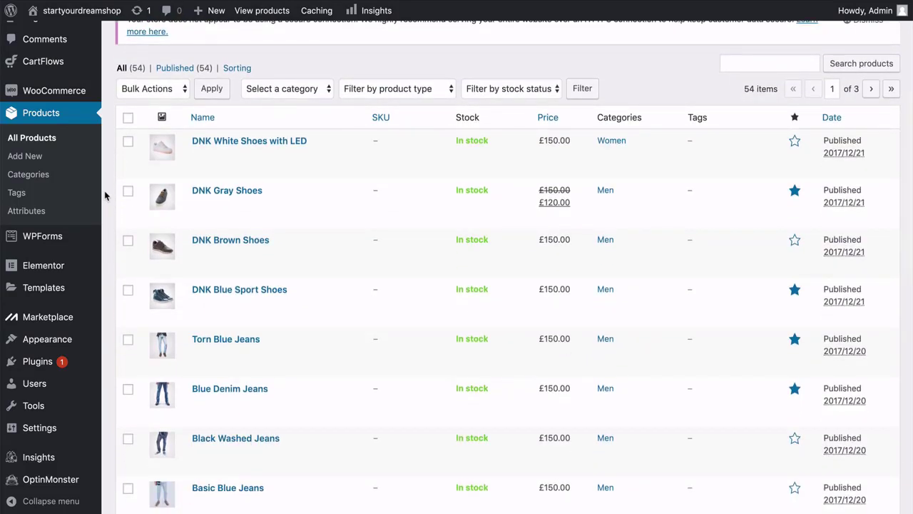
{"action": "scroll", "coordinate": [104, 190], "scroll_direction": "down", "scroll_amount": 9}
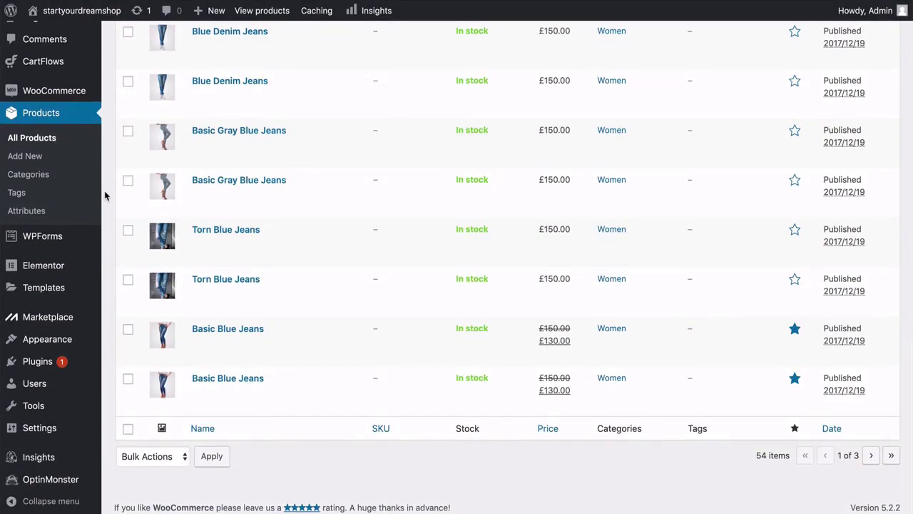
{"action": "scroll", "coordinate": [104, 191], "scroll_direction": "up", "scroll_amount": 20}
{"action": "scroll", "coordinate": [104, 190], "scroll_direction": "up", "scroll_amount": 1}
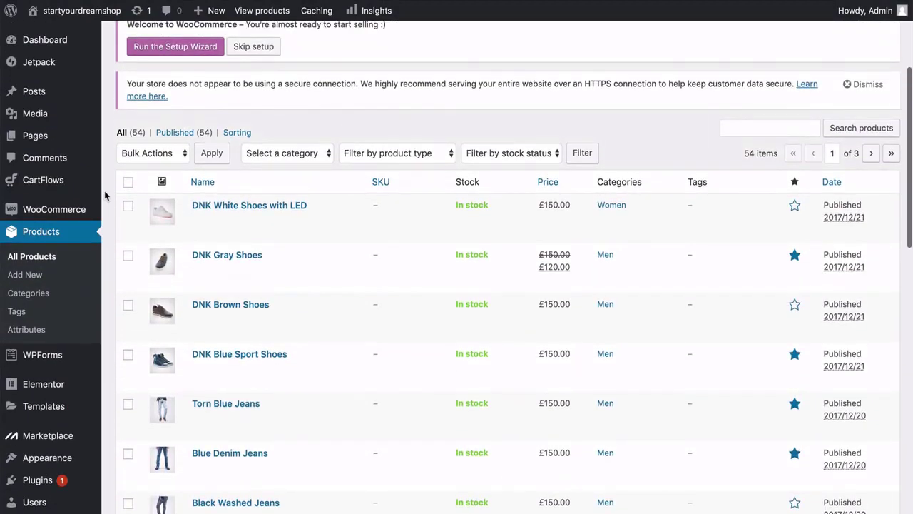
Bulk-trash every product shown on the first two pages of the list.
{"action": "left_click", "coordinate": [128, 182]}
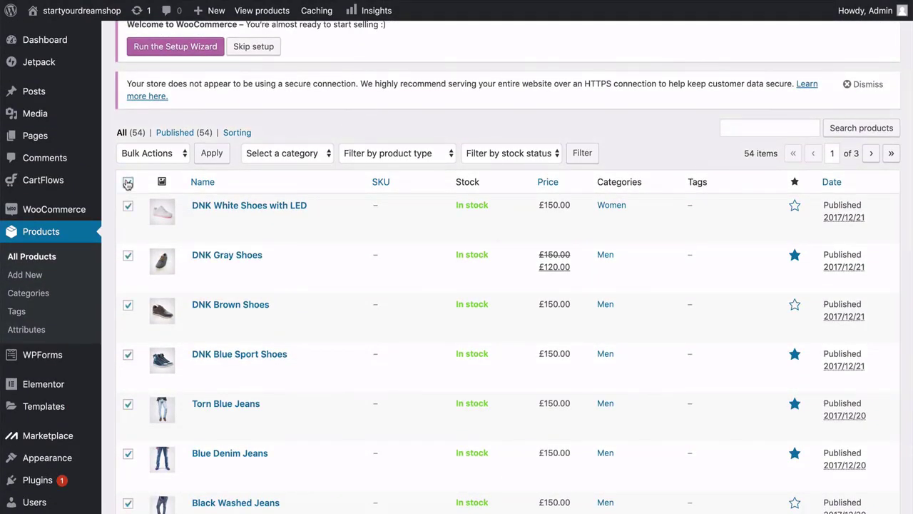
{"action": "left_click", "coordinate": [171, 155]}
{"action": "left_click", "coordinate": [166, 177]}
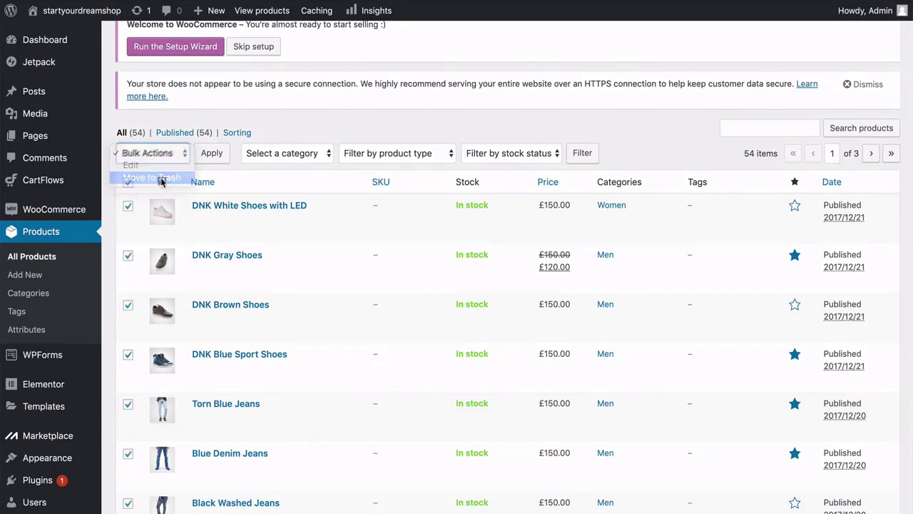
{"action": "left_click", "coordinate": [212, 157]}
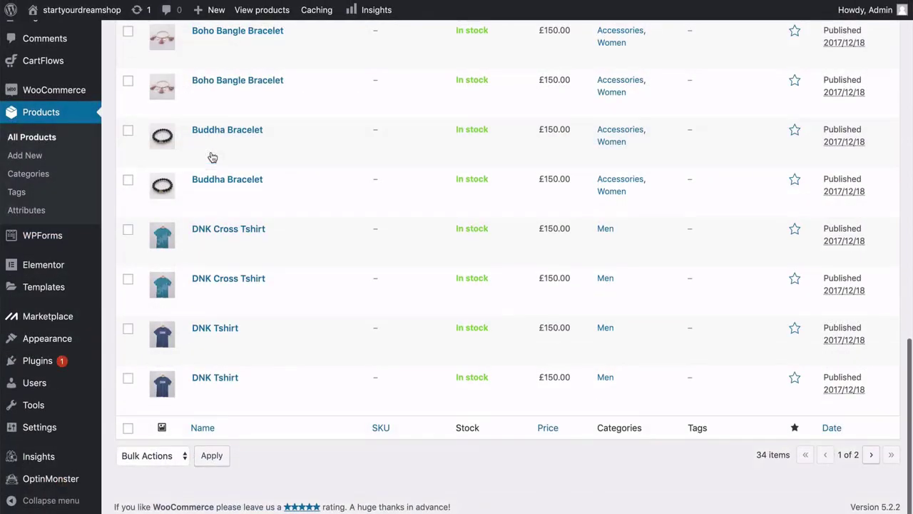
{"action": "scroll", "coordinate": [213, 157], "scroll_direction": "up", "scroll_amount": 14}
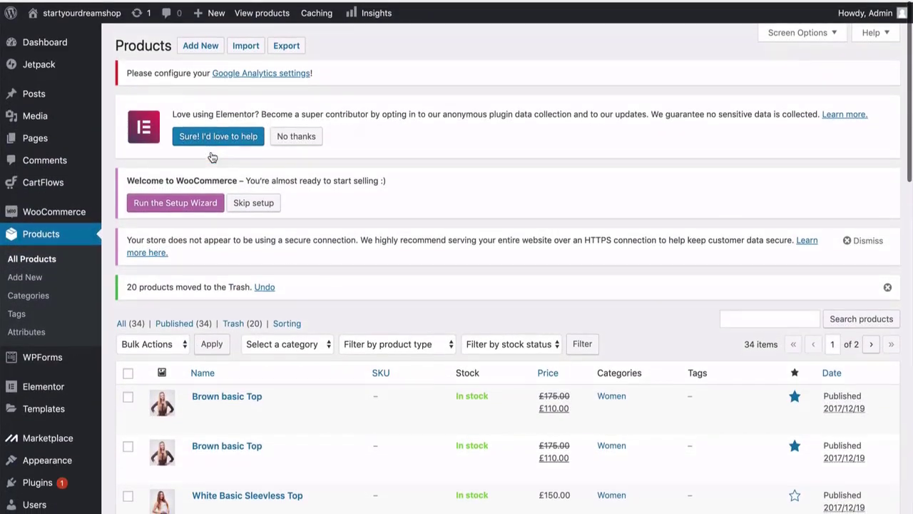
{"action": "scroll", "coordinate": [212, 157], "scroll_direction": "down", "scroll_amount": 4}
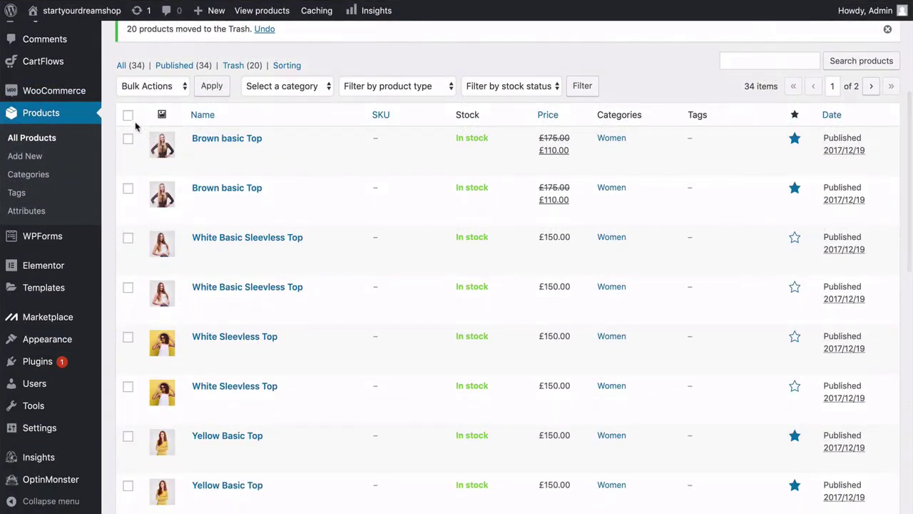
{"action": "left_click", "coordinate": [128, 116]}
{"action": "left_click", "coordinate": [153, 85]}
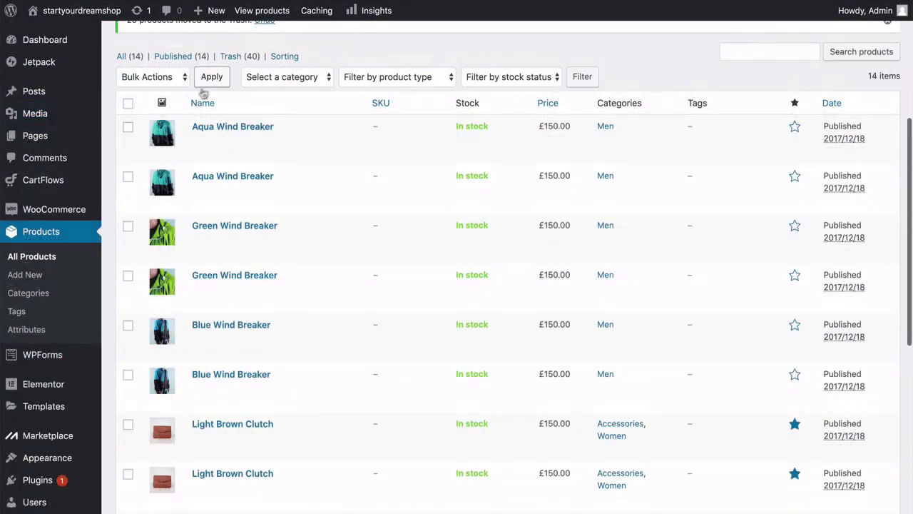
Trash the remaining products, keeping only Aqua Wind Breaker and Light Brown Clutch.
{"action": "left_click", "coordinate": [128, 104]}
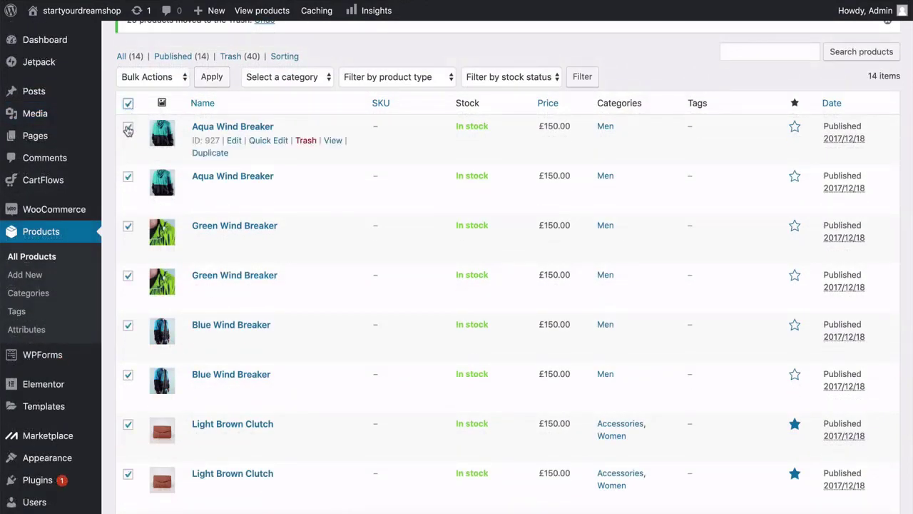
{"action": "left_click", "coordinate": [128, 127]}
{"action": "scroll", "coordinate": [130, 228], "scroll_direction": "down", "scroll_amount": 4}
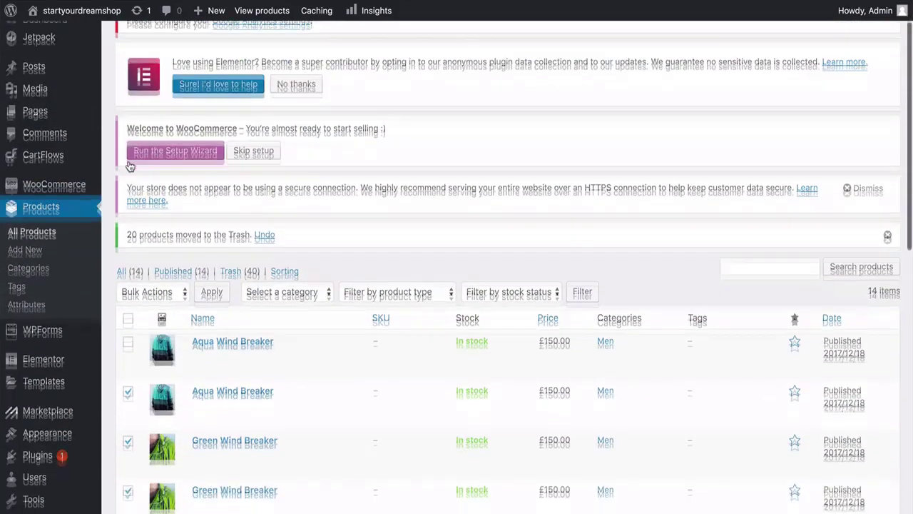
{"action": "scroll", "coordinate": [130, 166], "scroll_direction": "down", "scroll_amount": 1}
{"action": "left_click", "coordinate": [151, 249]}
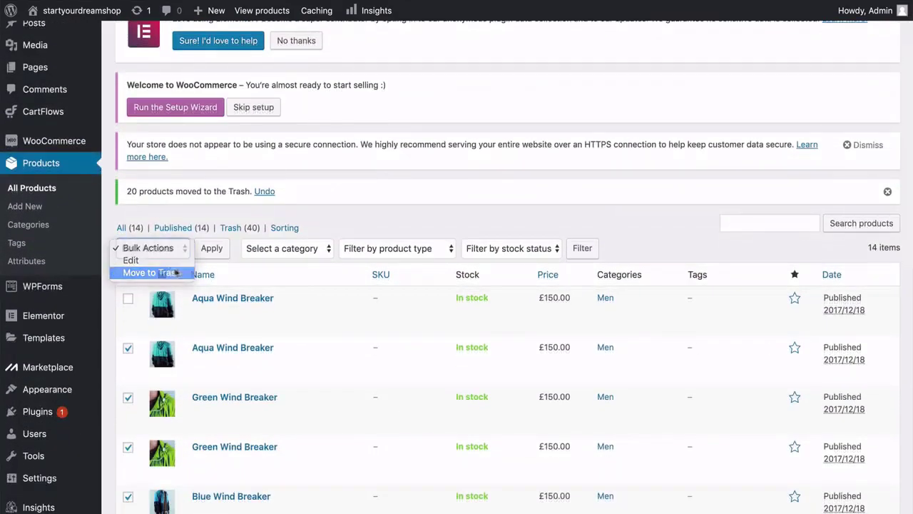
{"action": "left_click", "coordinate": [143, 273]}
{"action": "left_click", "coordinate": [212, 248]}
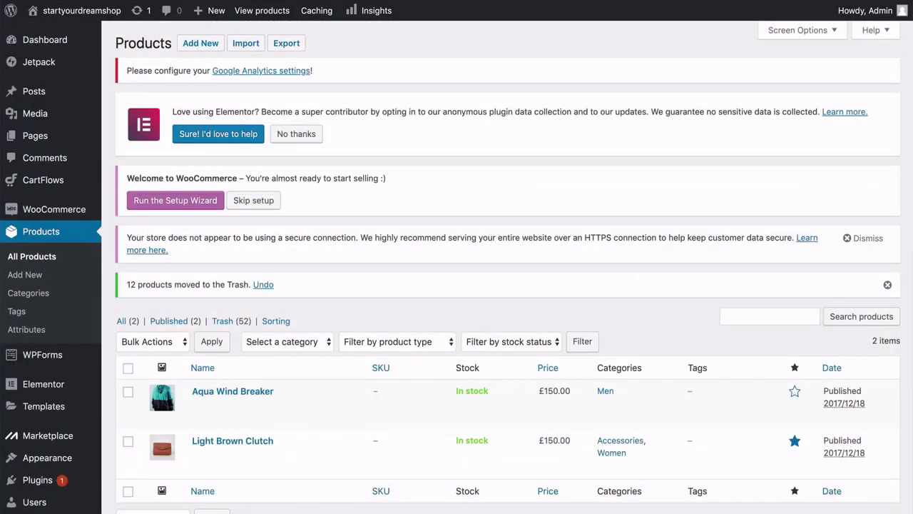
{"action": "scroll", "coordinate": [457, 285], "scroll_direction": "down", "scroll_amount": 3}
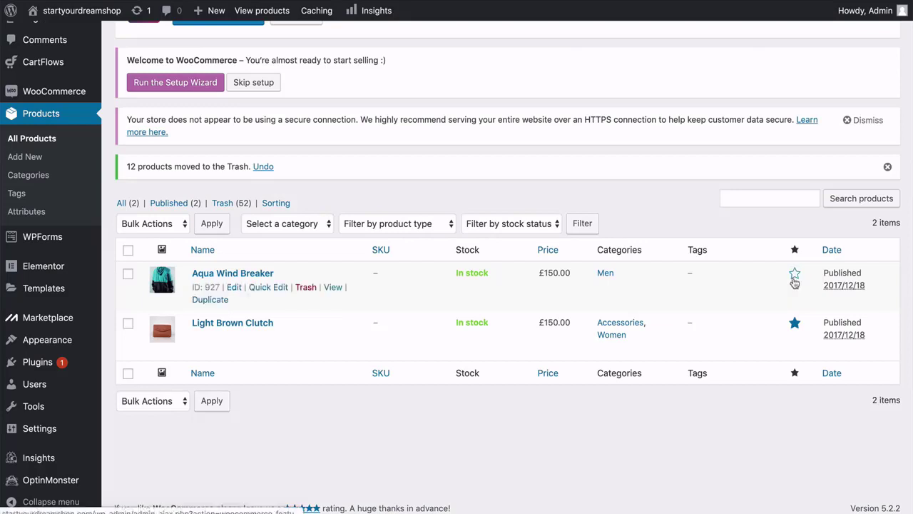
Unfeature Light Brown Clutch and start a new product.
{"action": "left_click", "coordinate": [793, 325]}
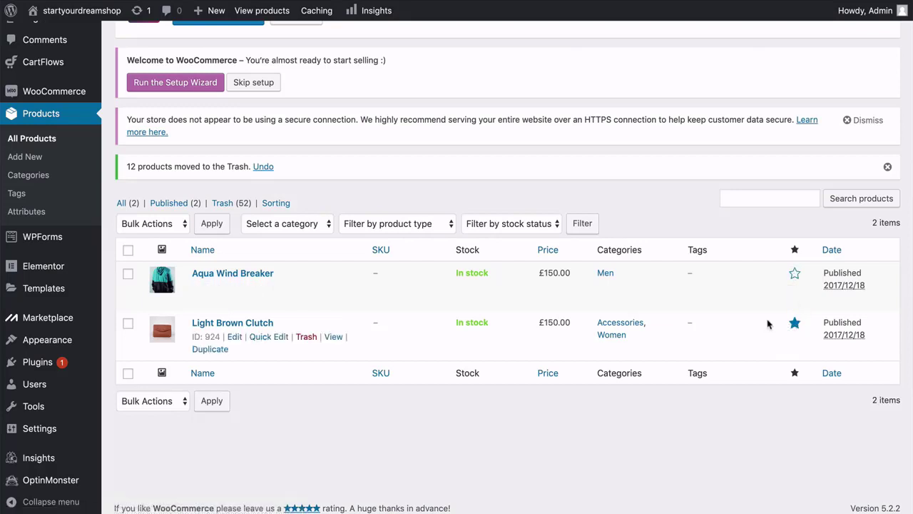
{"action": "left_click", "coordinate": [794, 322]}
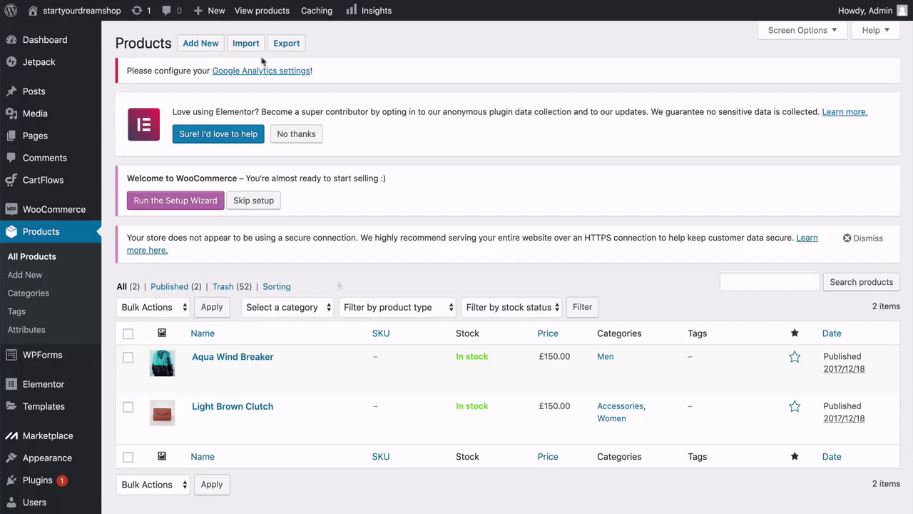
{"action": "left_click", "coordinate": [201, 43]}
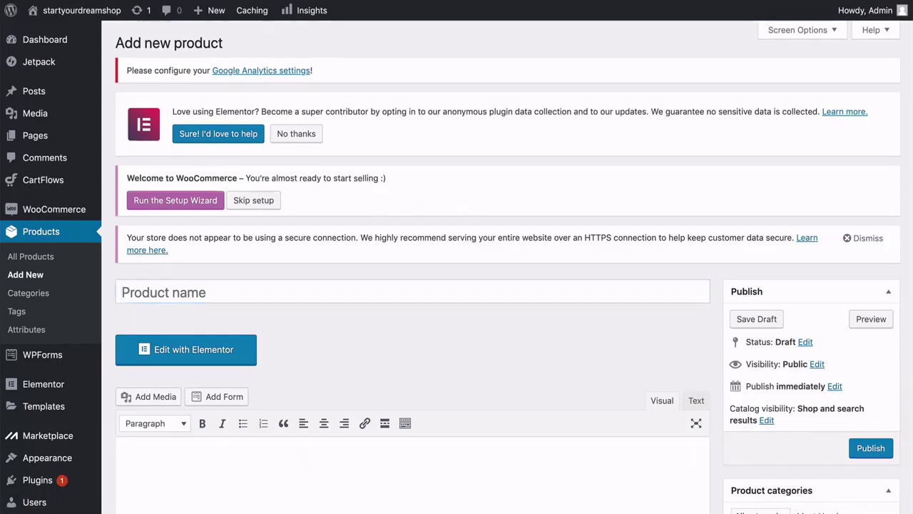
Name the new product 'Sunset Surfer Girl Poster'.
{"action": "left_click", "coordinate": [164, 292]}
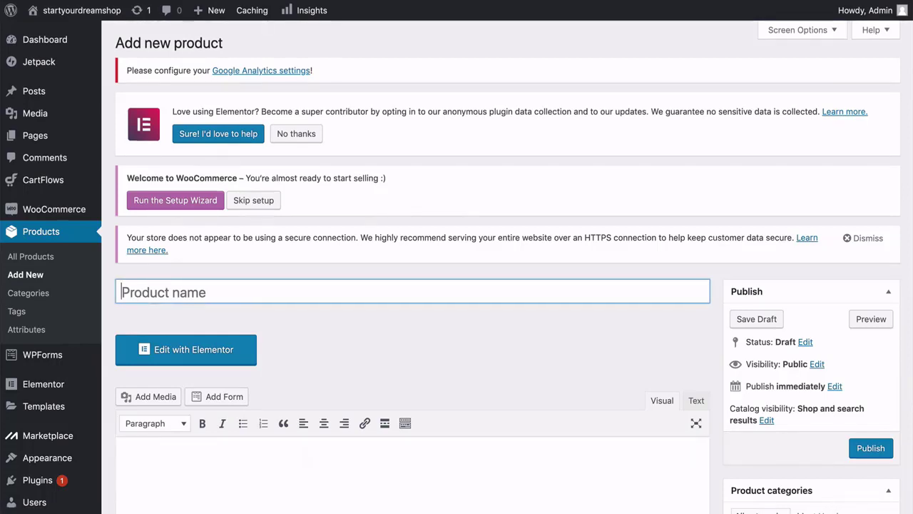
{"action": "type", "text": "Sunset"}
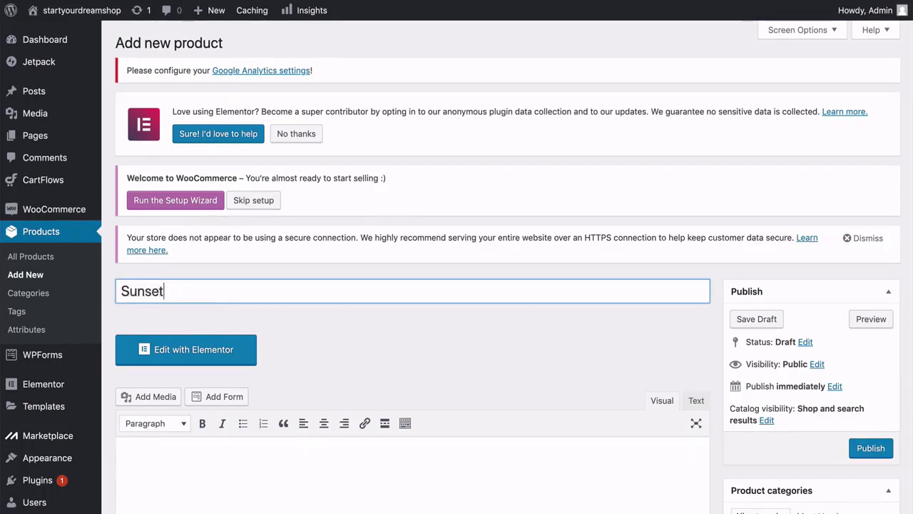
{"action": "type", "text": " Surfer Girl Poster"}
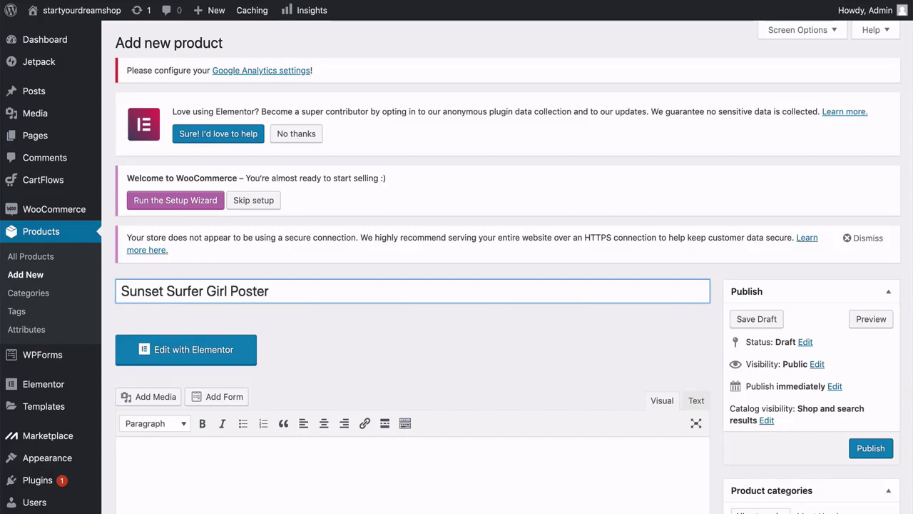
{"action": "scroll", "coordinate": [456, 286], "scroll_direction": "down", "scroll_amount": 5}
{"action": "scroll", "coordinate": [456, 285], "scroll_direction": "down", "scroll_amount": 1}
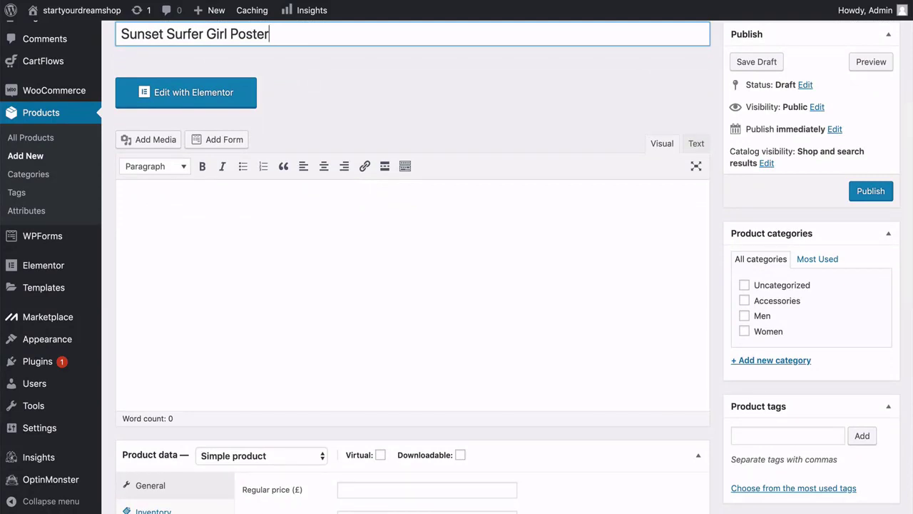
Paste the three-line description noting the 50×70 size and protective tube.
{"action": "left_click", "coordinate": [145, 213]}
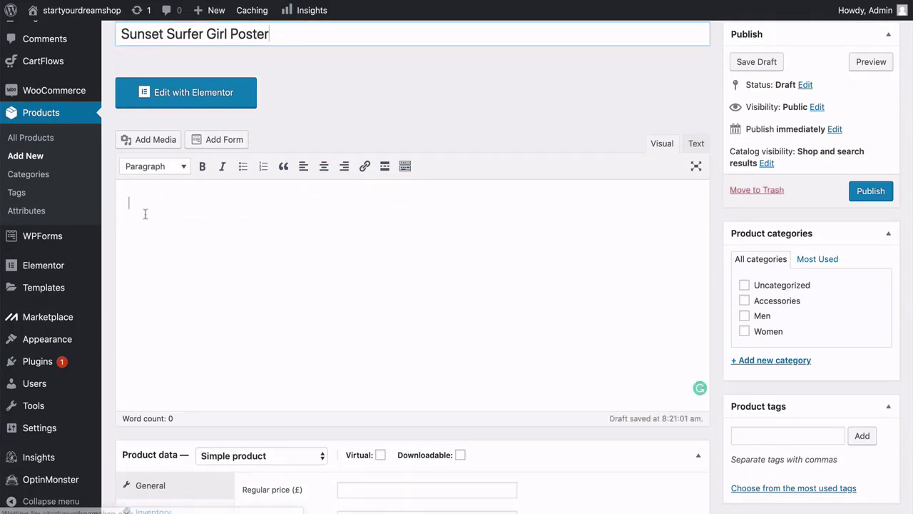
{"action": "type", "text": "Sunset Surfer Girl Poster 50×70 Comes rolled up in a protective tube."}
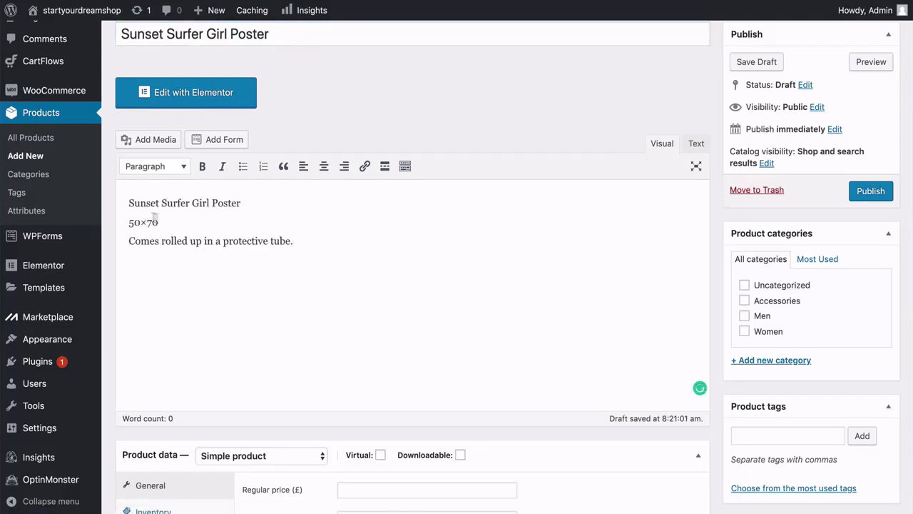
{"action": "scroll", "coordinate": [219, 229], "scroll_direction": "down", "scroll_amount": 5}
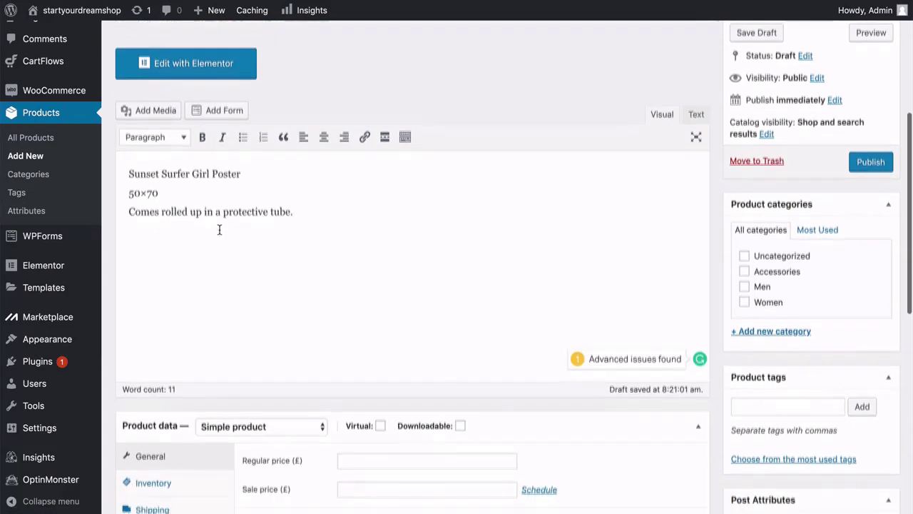
{"action": "scroll", "coordinate": [219, 235], "scroll_direction": "down", "scroll_amount": 1}
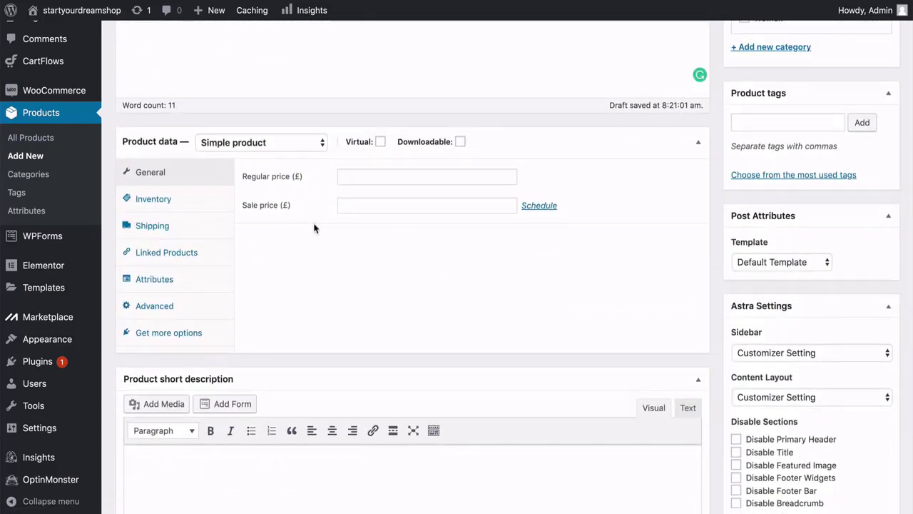
Set the poster's regular price to 7.99, keeping No shipping class in Shipping.
{"action": "left_click", "coordinate": [348, 177]}
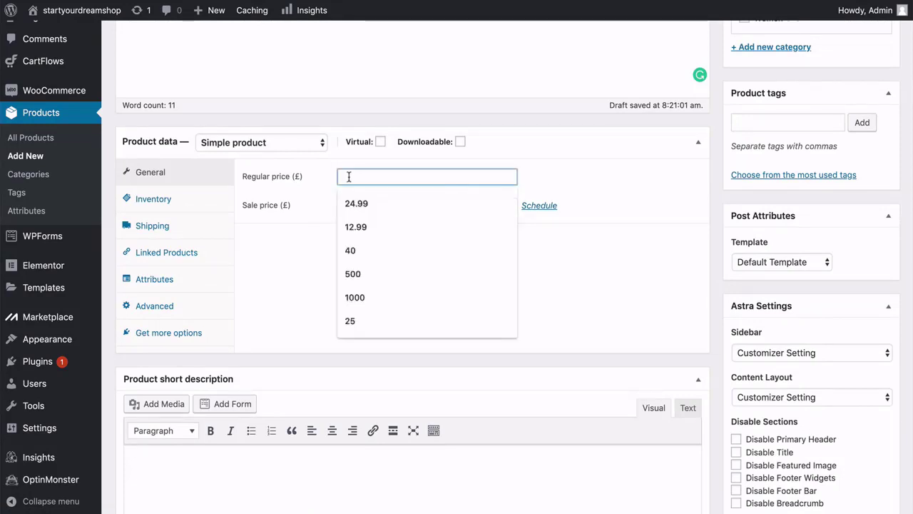
{"action": "type", "text": "7.99"}
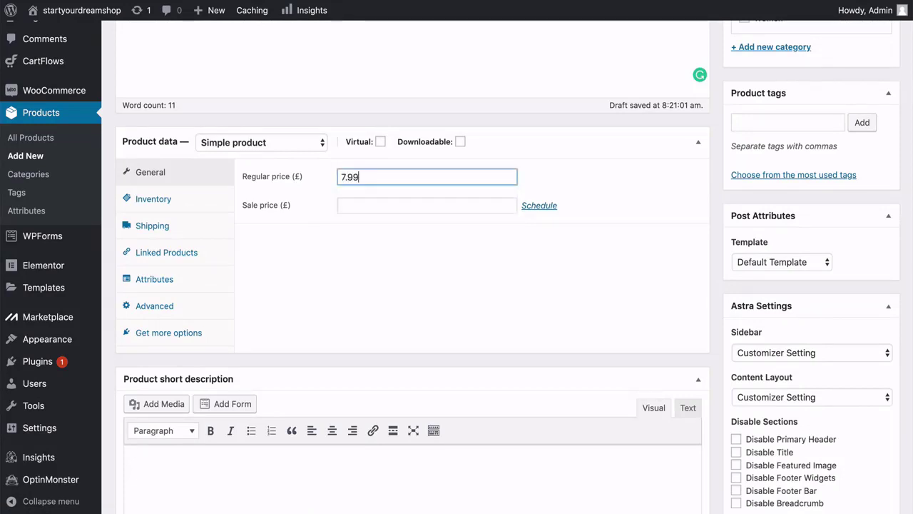
{"action": "left_click", "coordinate": [292, 239]}
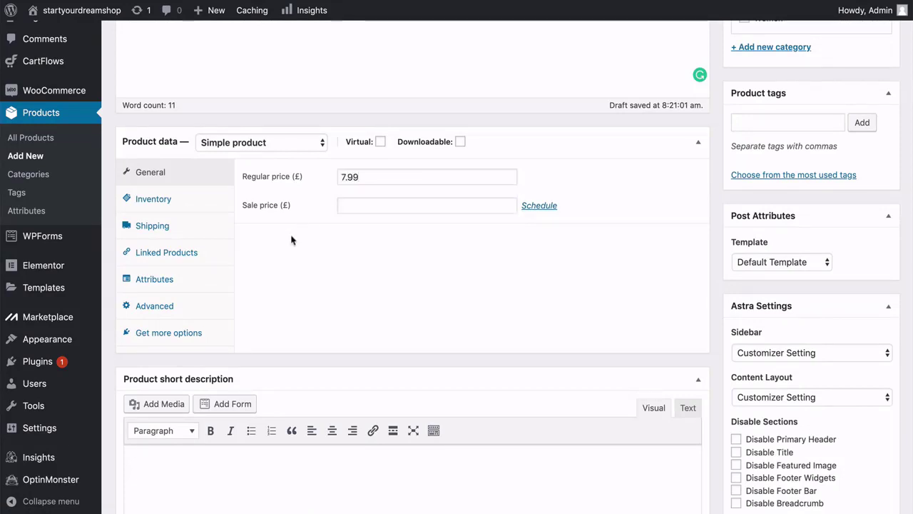
{"action": "left_click", "coordinate": [207, 204]}
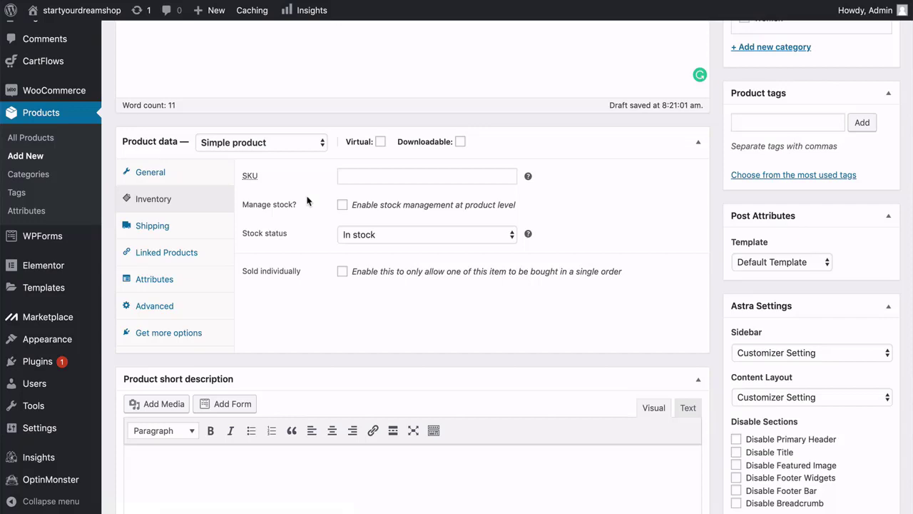
{"action": "left_click", "coordinate": [223, 228]}
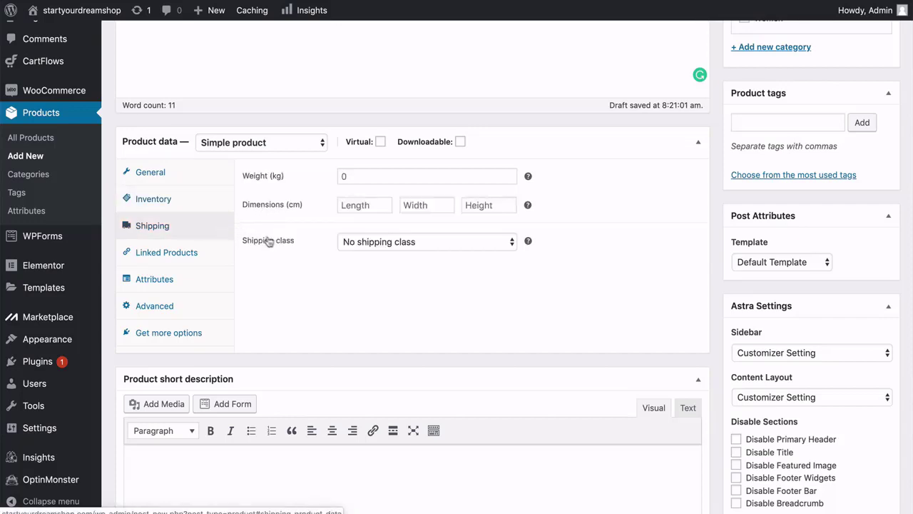
{"action": "left_click", "coordinate": [386, 242]}
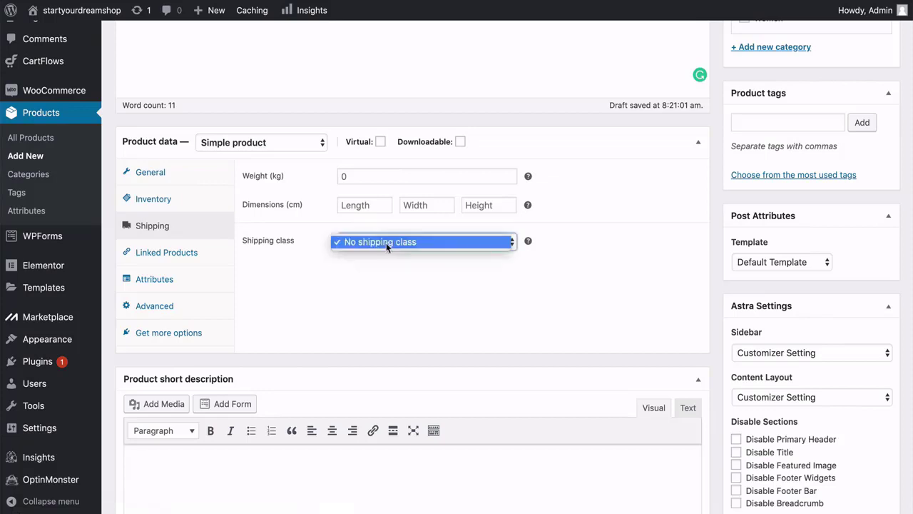
{"action": "left_click", "coordinate": [368, 263]}
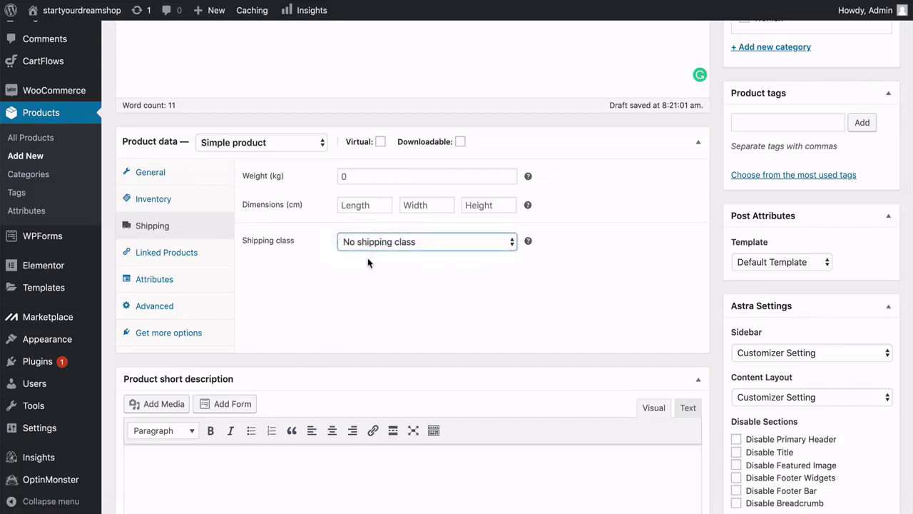
Paste the same three description lines into the Product short description.
{"action": "left_click", "coordinate": [317, 261]}
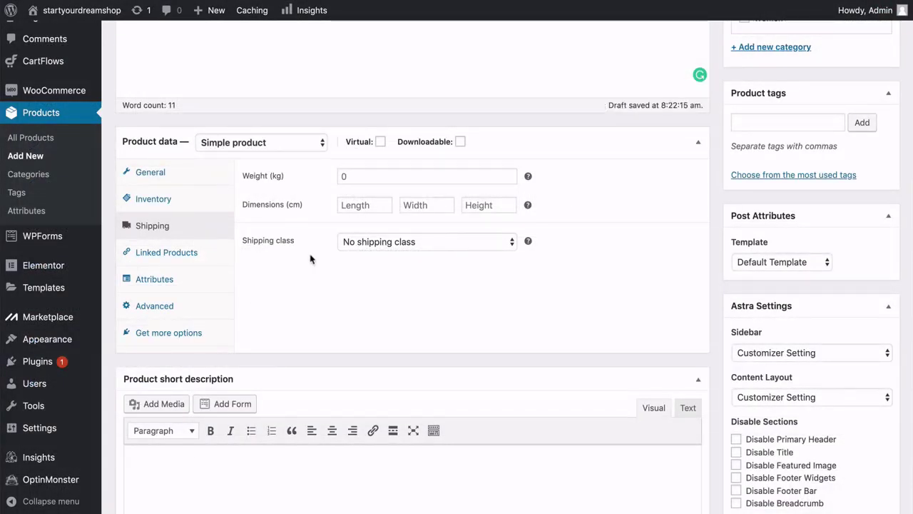
{"action": "scroll", "coordinate": [310, 256], "scroll_direction": "down", "scroll_amount": 5}
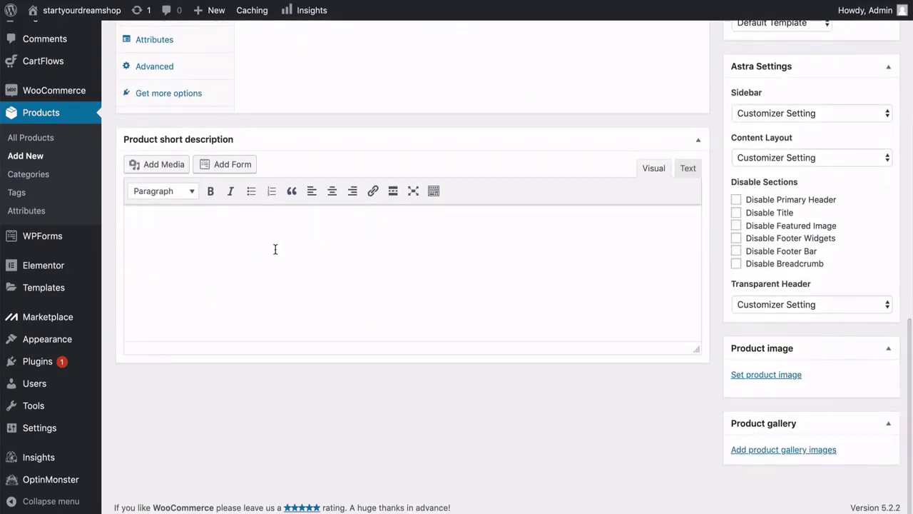
{"action": "left_click", "coordinate": [275, 249]}
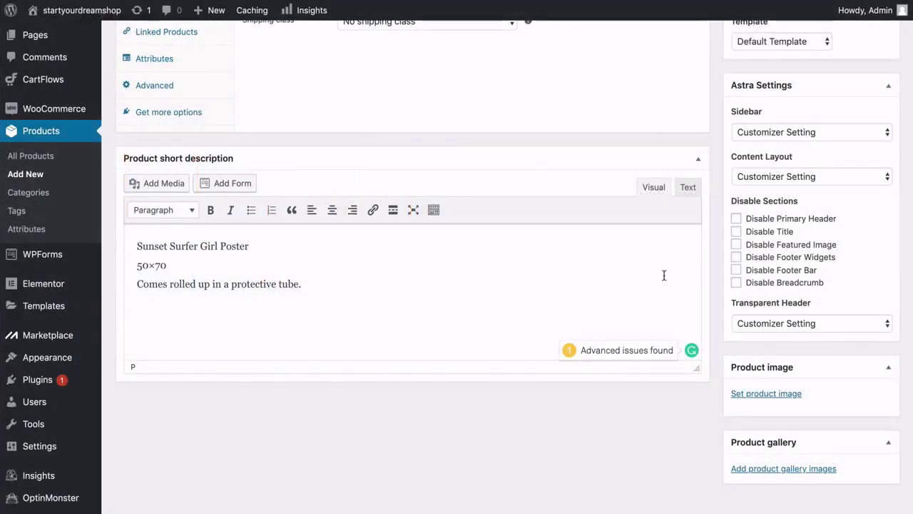
{"action": "scroll", "coordinate": [664, 274], "scroll_direction": "up", "scroll_amount": 5}
{"action": "scroll", "coordinate": [665, 278], "scroll_direction": "up", "scroll_amount": 5}
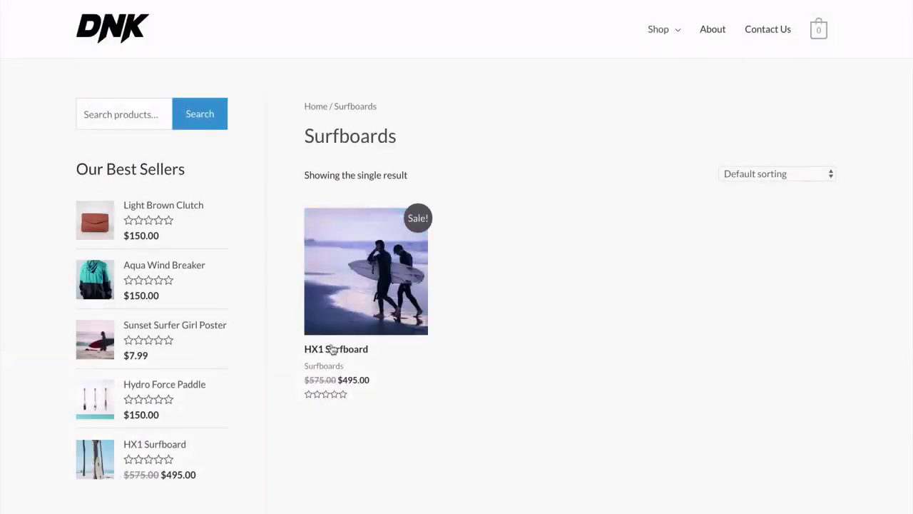
{"action": "left_click", "coordinate": [338, 357]}
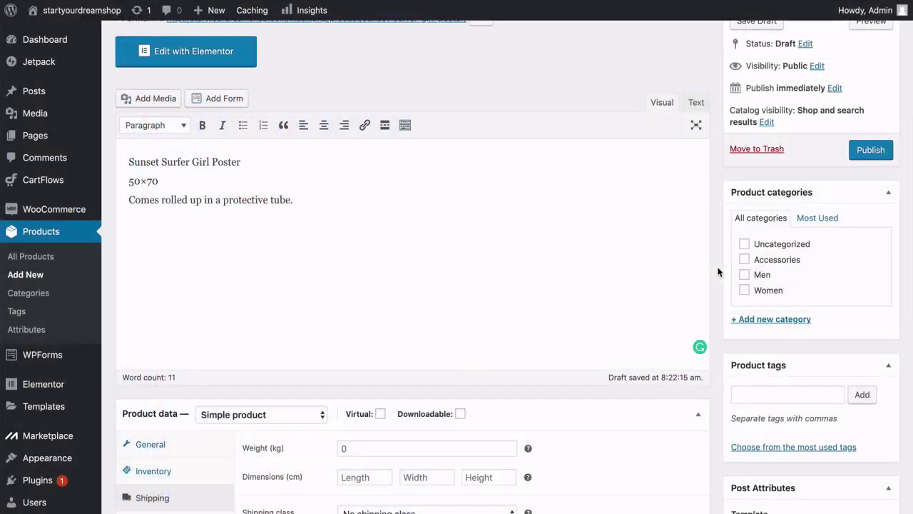
Add a new product category named Posters.
{"action": "left_click", "coordinate": [743, 321]}
{"action": "left_click", "coordinate": [744, 348]}
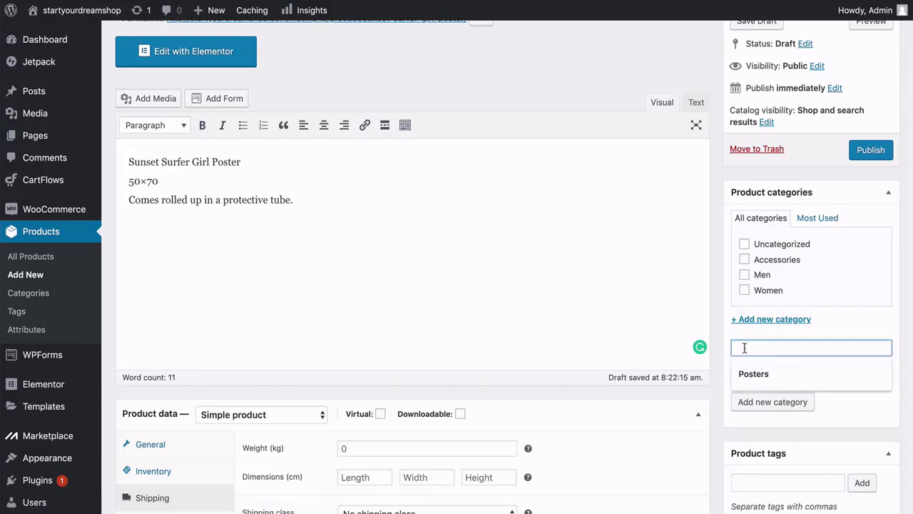
{"action": "type", "text": "Posters"}
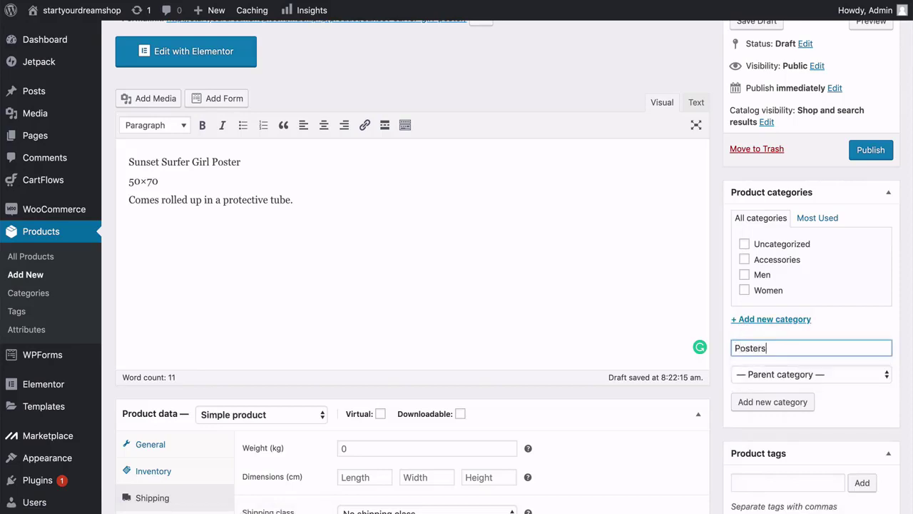
{"action": "left_click", "coordinate": [756, 403]}
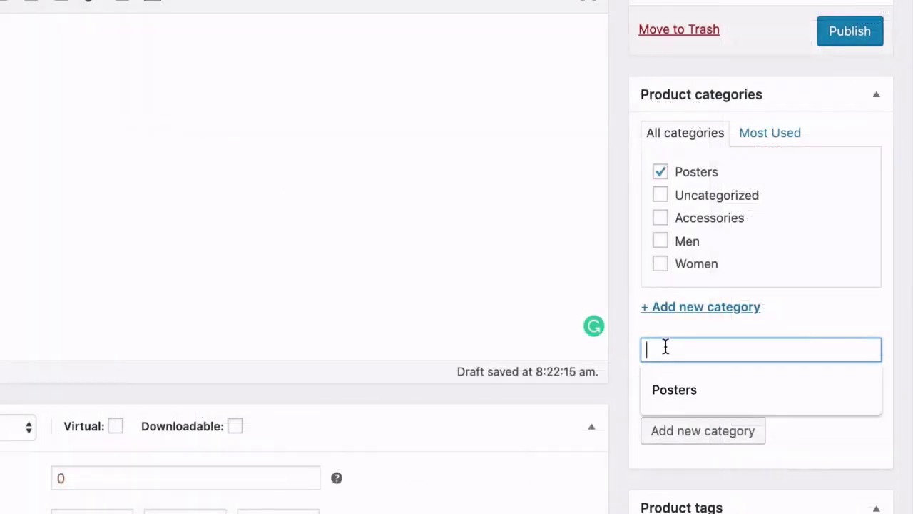
Add Surfboards and Wetsuits categories, leaving only Posters ticked for this poster.
{"action": "type", "text": "Surfbopards"}
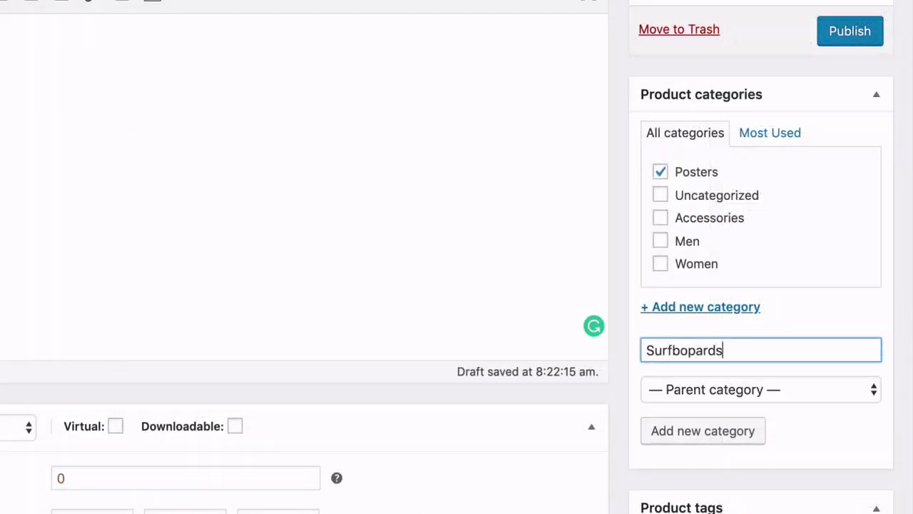
{"action": "key", "text": "BackSpace"}
{"action": "key", "text": "BackSpace"}
{"action": "key", "text": "BackSpace"}
{"action": "key", "text": "BackSpace"}
{"action": "key", "text": "BackSpace"}
{"action": "key", "text": "BackSpace"}
{"action": "type", "text": "oards"}
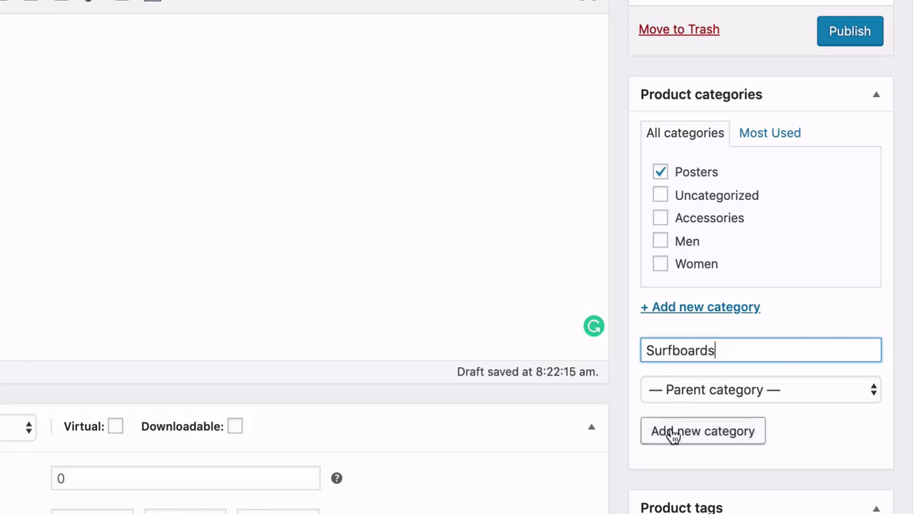
{"action": "left_click", "coordinate": [673, 433]}
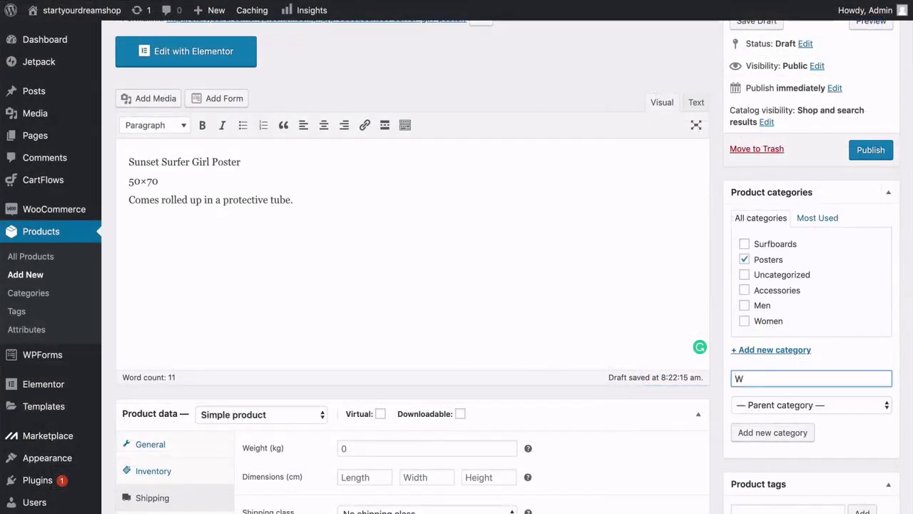
{"action": "type", "text": "etsuits"}
{"action": "left_click", "coordinate": [747, 433]}
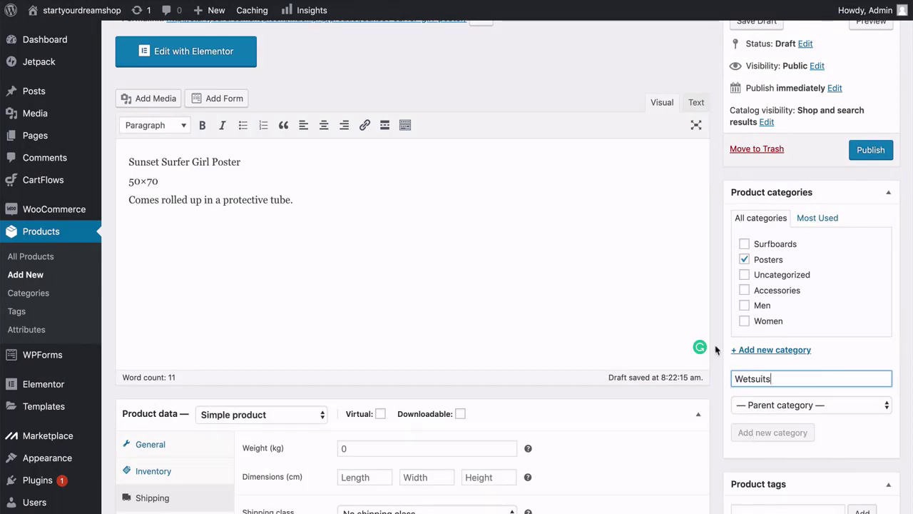
{"action": "left_click", "coordinate": [744, 245]}
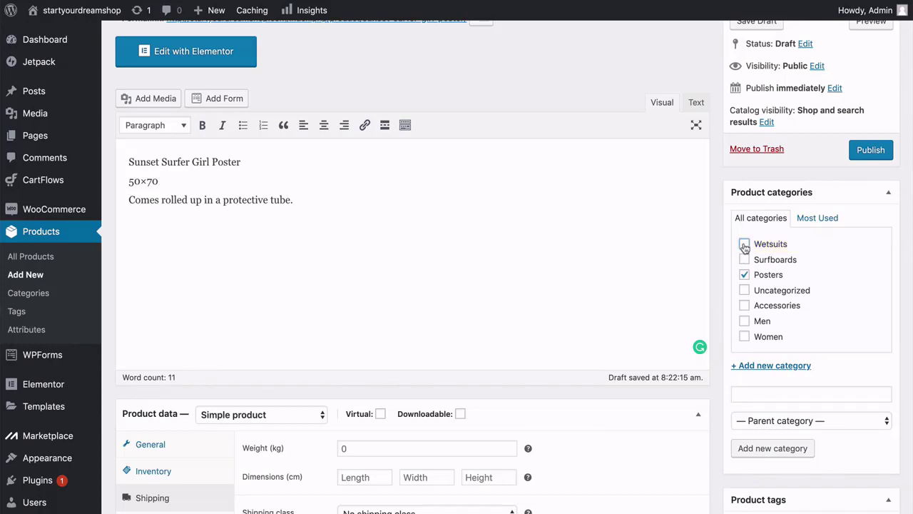
{"action": "scroll", "coordinate": [744, 246], "scroll_direction": "down", "scroll_amount": 5}
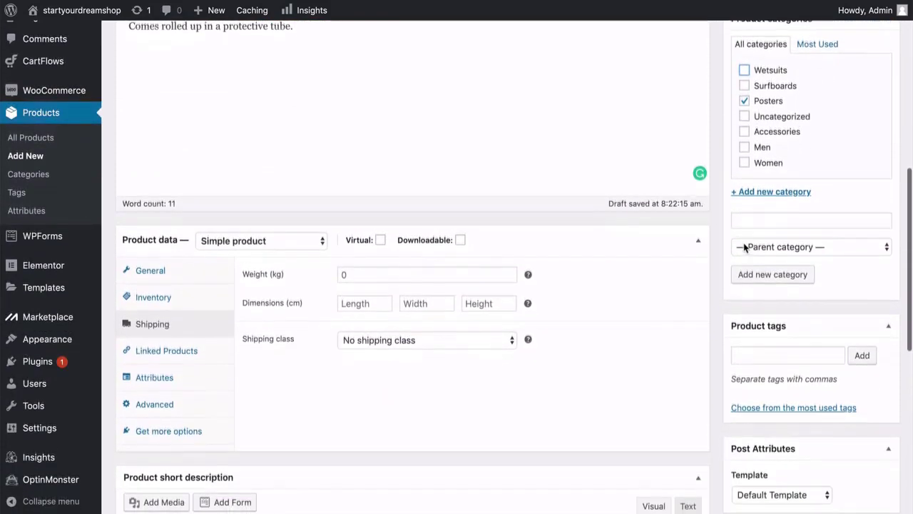
{"action": "scroll", "coordinate": [744, 247], "scroll_direction": "down", "scroll_amount": 3}
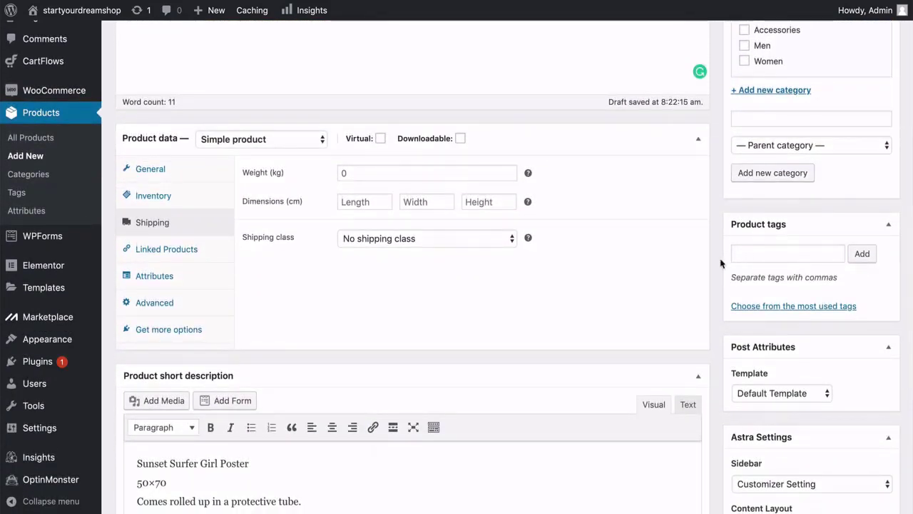
{"action": "scroll", "coordinate": [721, 263], "scroll_direction": "down", "scroll_amount": 5}
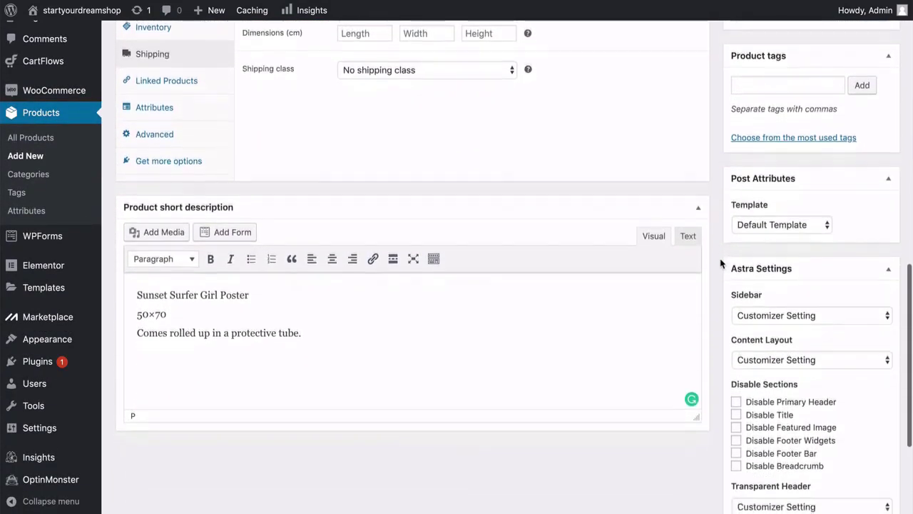
{"action": "scroll", "coordinate": [721, 263], "scroll_direction": "down", "scroll_amount": 6}
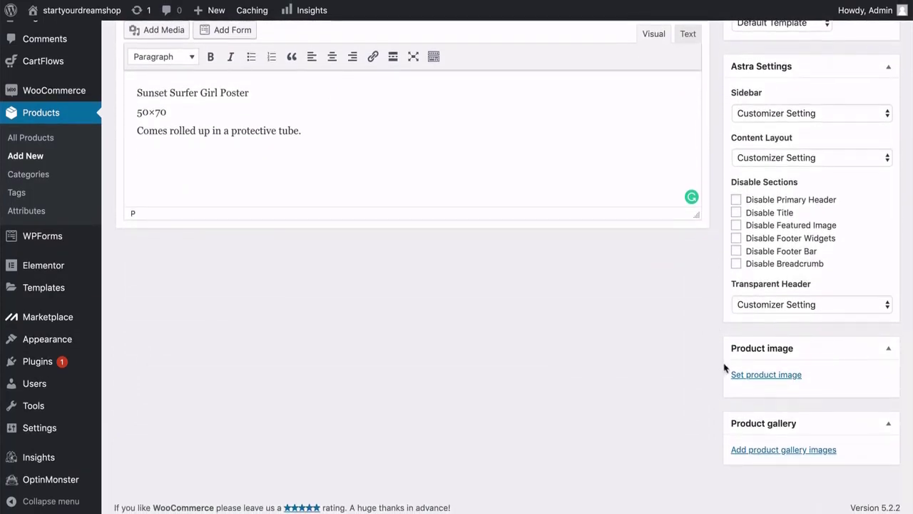
Upload annie-spratt-230185-unsplash.jpg, the surfer with a red board, as the poster's product image.
{"action": "left_click", "coordinate": [755, 374]}
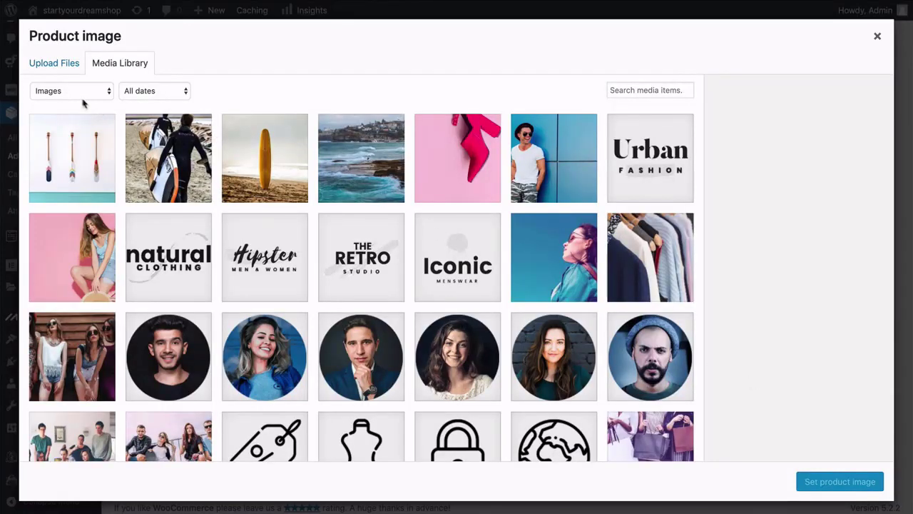
{"action": "left_click", "coordinate": [58, 66]}
{"action": "left_click", "coordinate": [456, 260]}
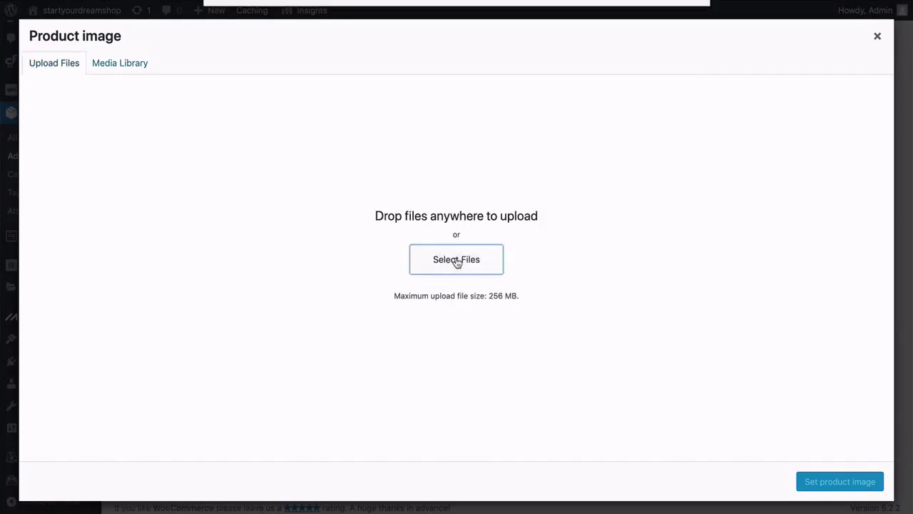
{"action": "left_click", "coordinate": [428, 57]}
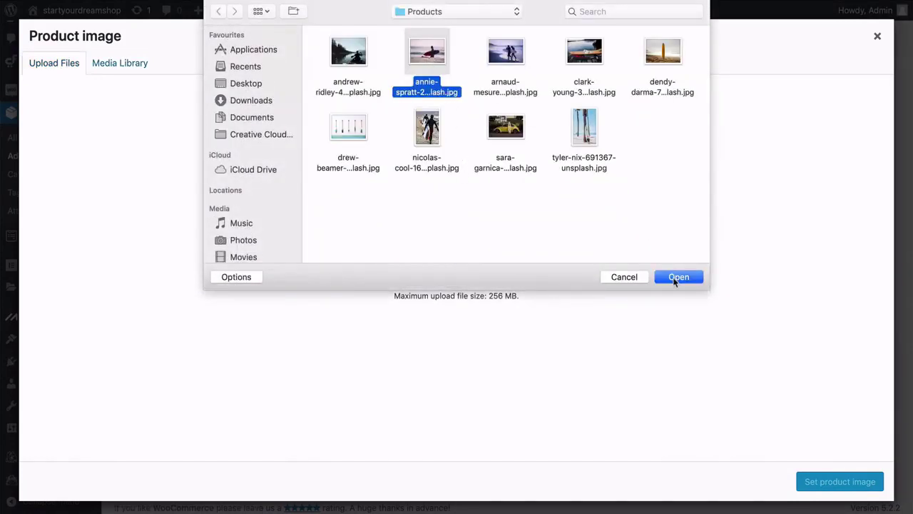
{"action": "left_click", "coordinate": [506, 54]}
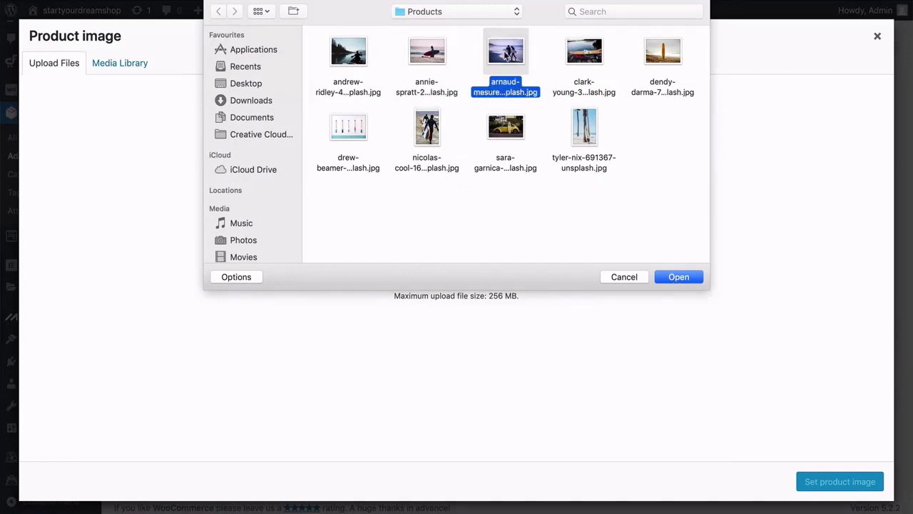
{"action": "key", "text": "space"}
{"action": "key", "text": "space"}
{"action": "left_click", "coordinate": [439, 60]}
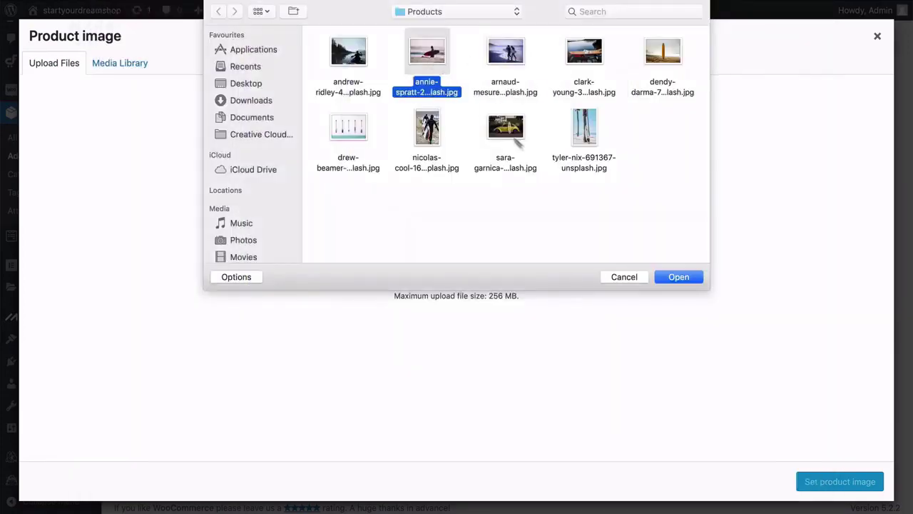
{"action": "left_click", "coordinate": [672, 277]}
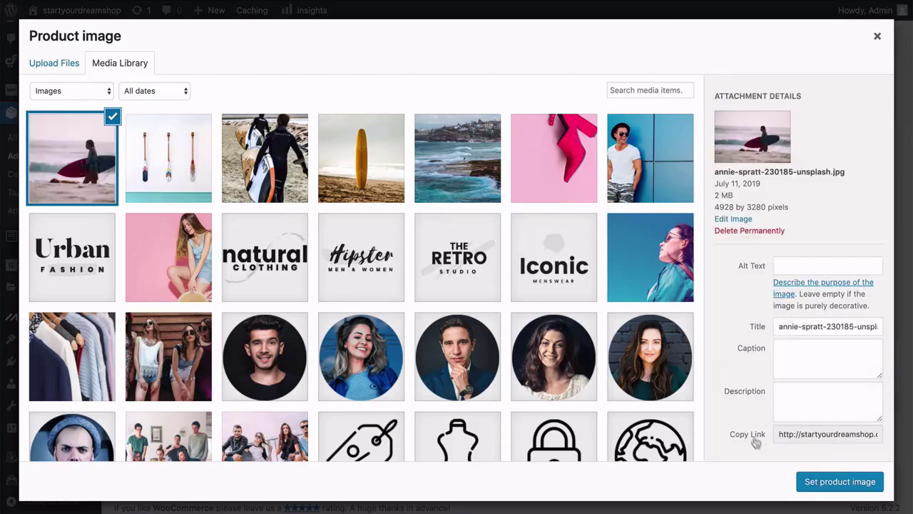
{"action": "left_click", "coordinate": [823, 487]}
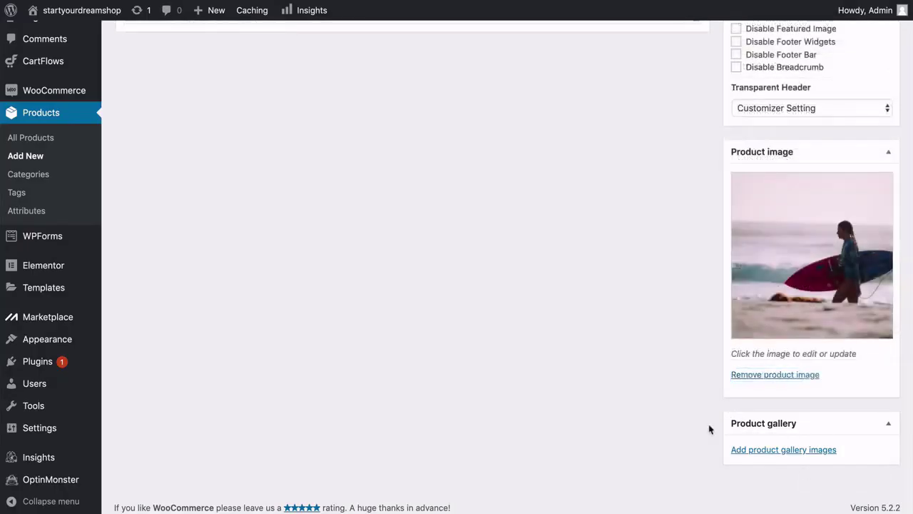
Publish the Sunset Surfer Girl Poster from the Publish box.
{"action": "scroll", "coordinate": [709, 427], "scroll_direction": "up", "scroll_amount": 10}
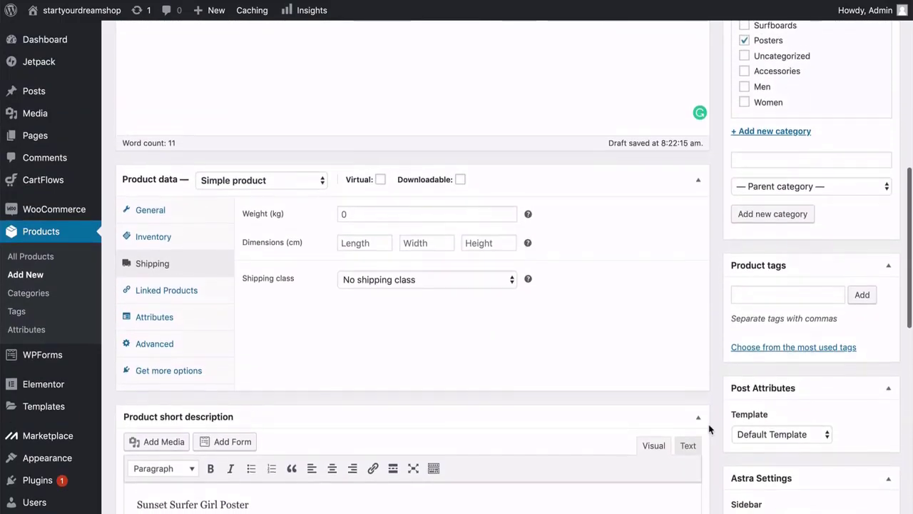
{"action": "scroll", "coordinate": [708, 424], "scroll_direction": "up", "scroll_amount": 7}
{"action": "scroll", "coordinate": [709, 424], "scroll_direction": "down", "scroll_amount": 1}
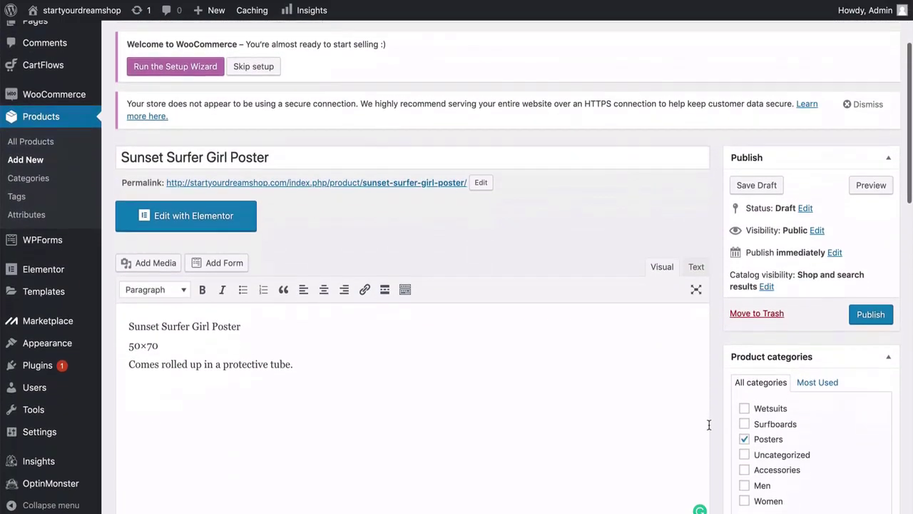
{"action": "scroll", "coordinate": [709, 424], "scroll_direction": "down", "scroll_amount": 1}
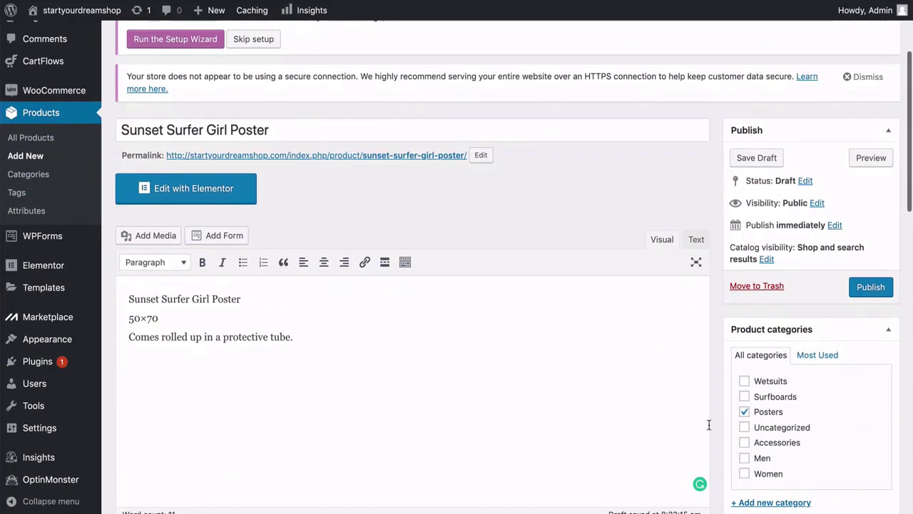
{"action": "left_click", "coordinate": [869, 289]}
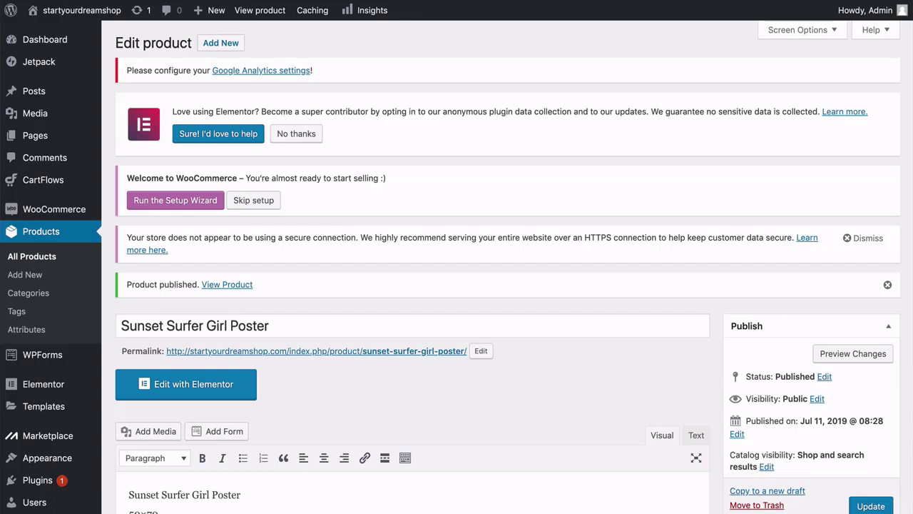
Review WooCommerce's General settings: United Kingdom store country and Pound sterling (£) currency.
{"action": "mouse_move", "coordinate": [92, 214]}
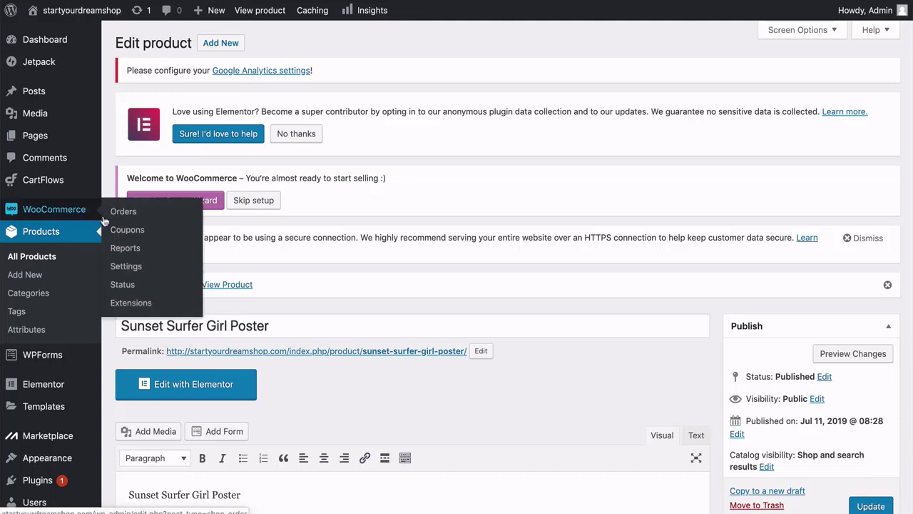
{"action": "left_click", "coordinate": [118, 268]}
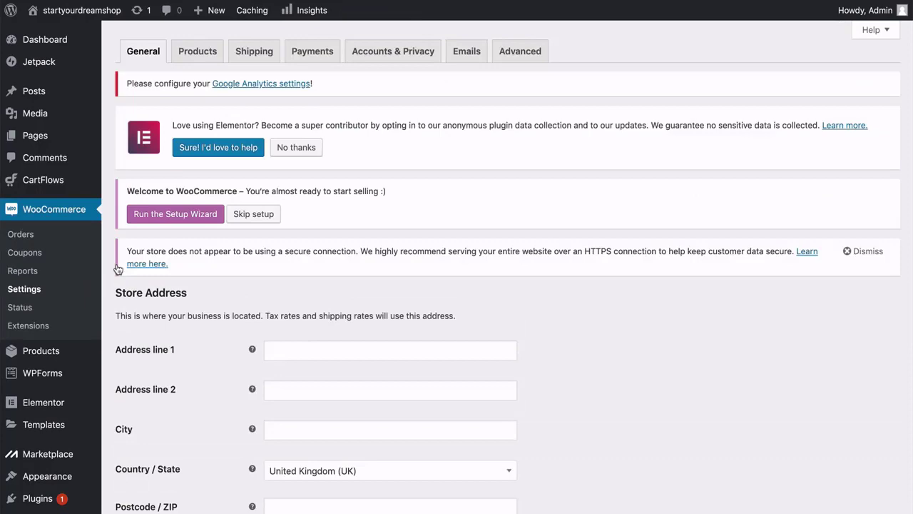
{"action": "scroll", "coordinate": [112, 282], "scroll_direction": "down", "scroll_amount": 2}
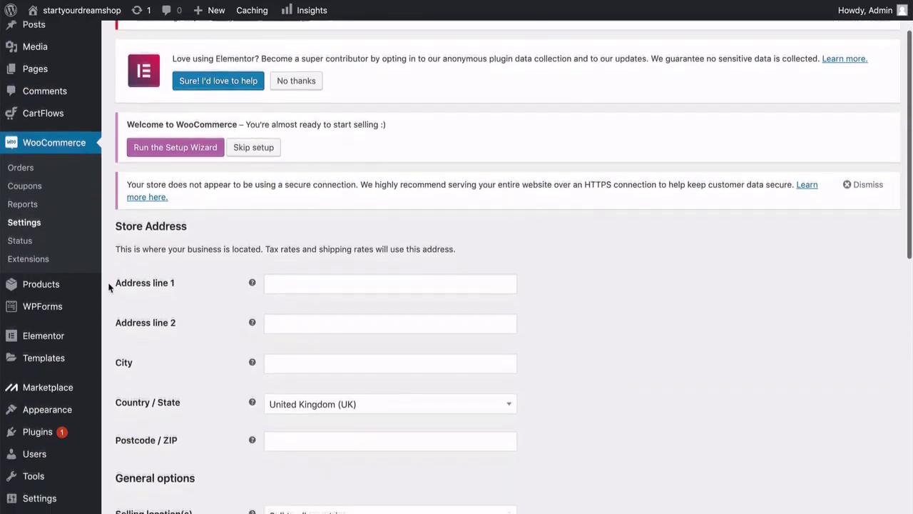
{"action": "scroll", "coordinate": [109, 286], "scroll_direction": "down", "scroll_amount": 4}
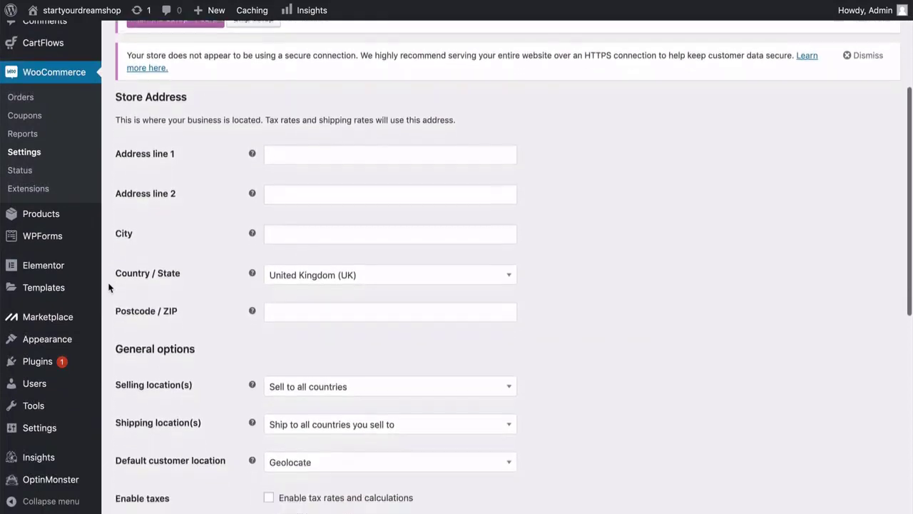
{"action": "scroll", "coordinate": [110, 287], "scroll_direction": "down", "scroll_amount": 3}
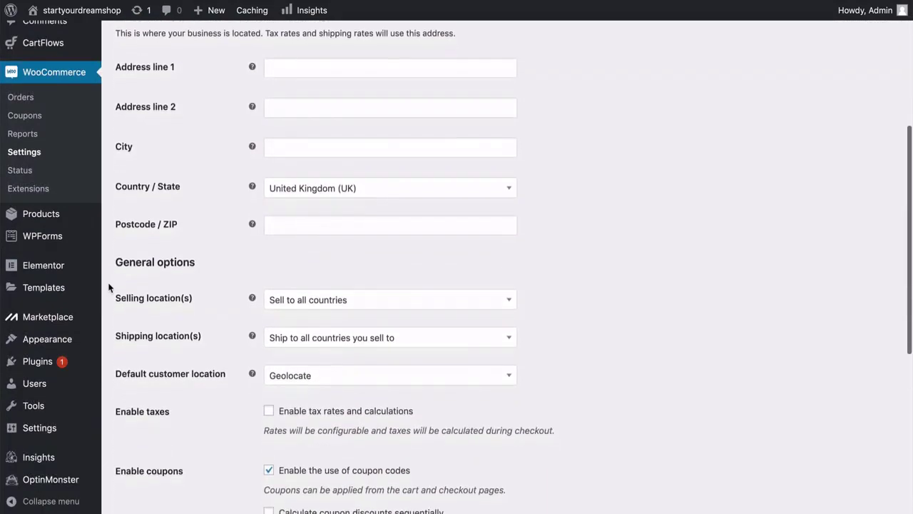
{"action": "scroll", "coordinate": [110, 287], "scroll_direction": "down", "scroll_amount": 2}
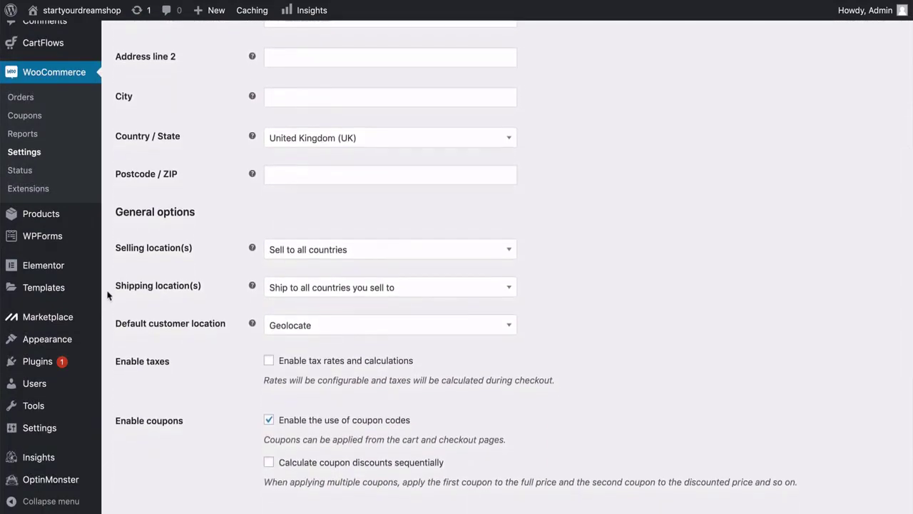
{"action": "scroll", "coordinate": [109, 295], "scroll_direction": "down", "scroll_amount": 3}
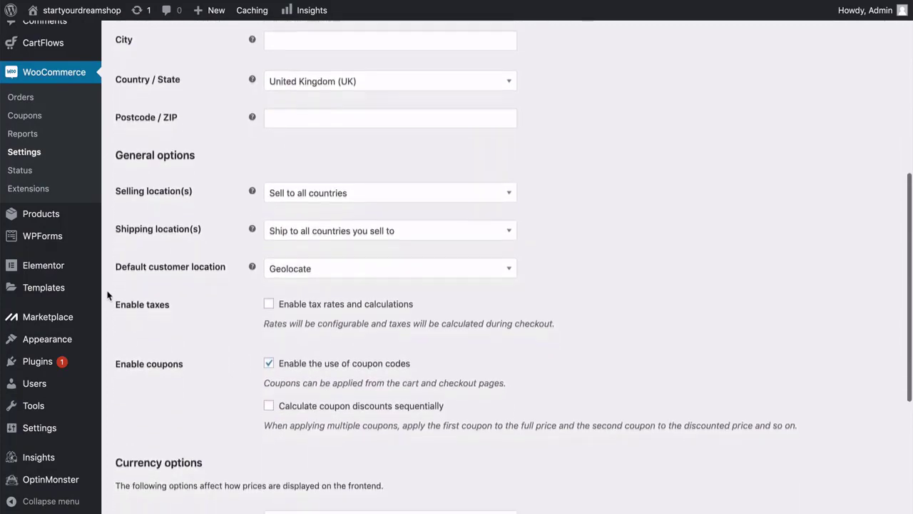
{"action": "scroll", "coordinate": [110, 295], "scroll_direction": "down", "scroll_amount": 8}
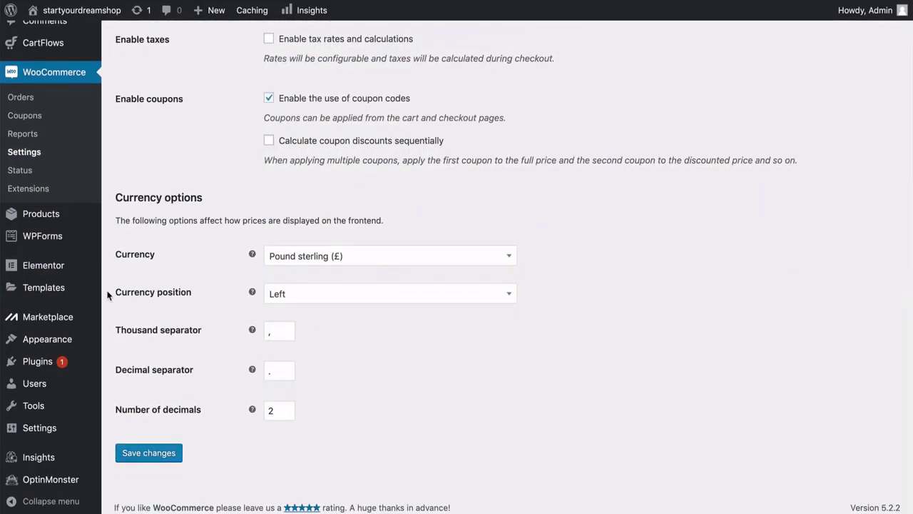
{"action": "scroll", "coordinate": [108, 294], "scroll_direction": "up", "scroll_amount": 15}
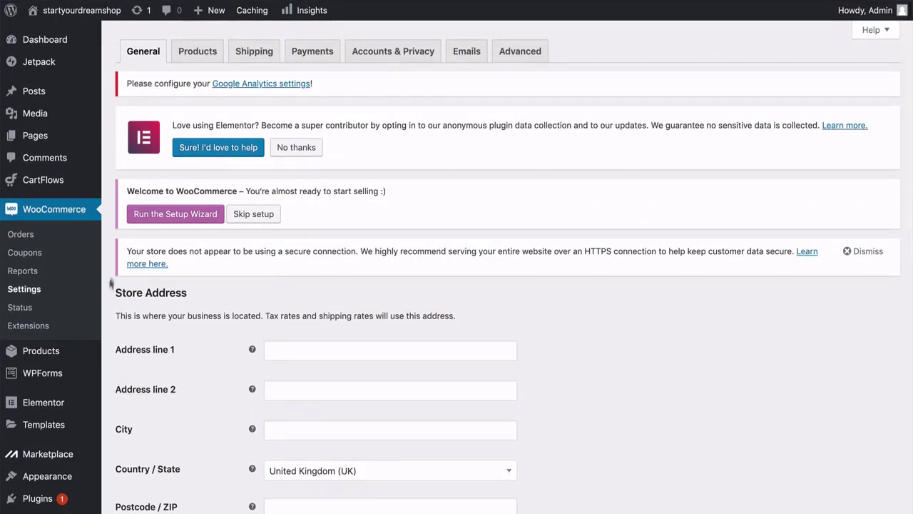
Review the Products settings' Inventory section: stock management on, 60-minute hold stock, low-stock threshold 2.
{"action": "left_click", "coordinate": [198, 51]}
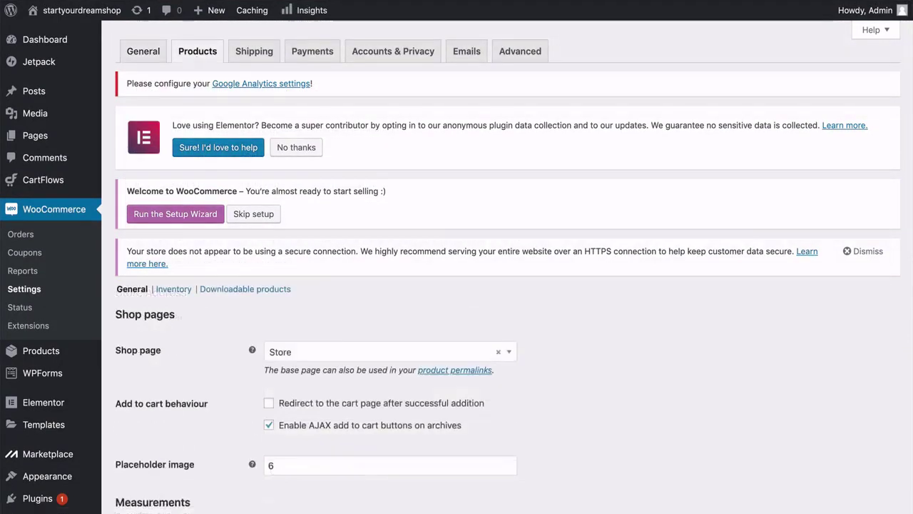
{"action": "scroll", "coordinate": [500, 285], "scroll_direction": "down", "scroll_amount": 2}
{"action": "scroll", "coordinate": [500, 285], "scroll_direction": "down", "scroll_amount": 2}
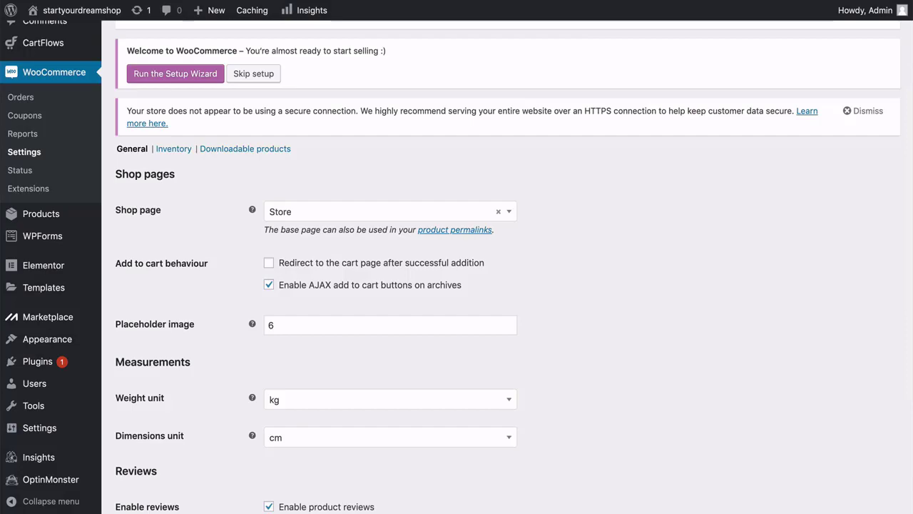
{"action": "scroll", "coordinate": [513, 267], "scroll_direction": "down", "scroll_amount": 5}
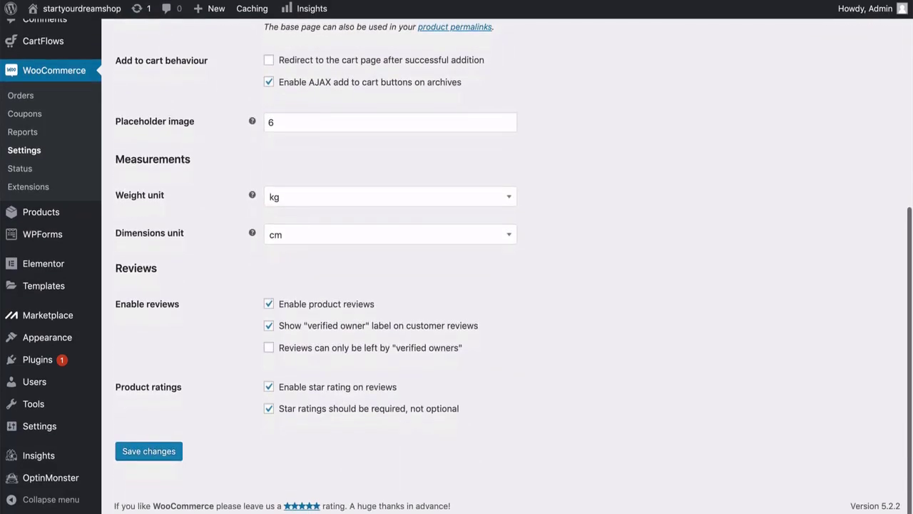
{"action": "scroll", "coordinate": [514, 267], "scroll_direction": "up", "scroll_amount": 10}
{"action": "left_click", "coordinate": [175, 289]}
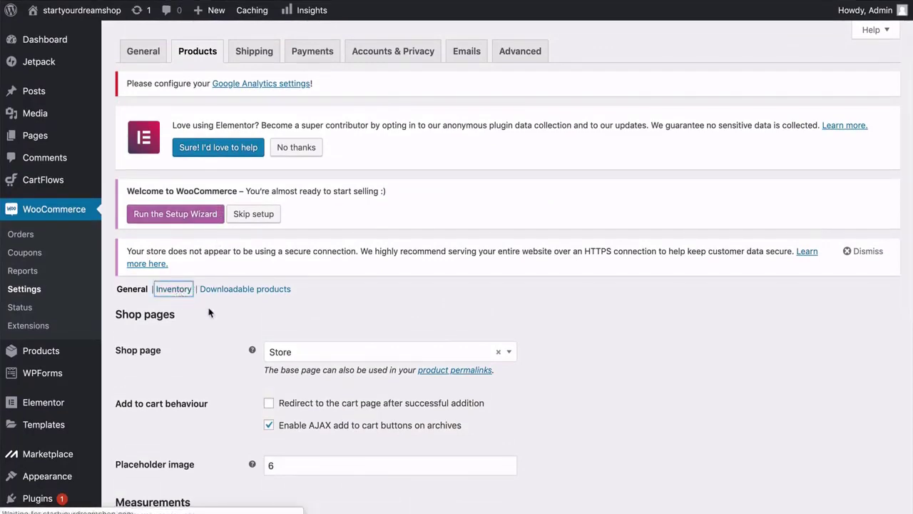
{"action": "scroll", "coordinate": [209, 313], "scroll_direction": "down", "scroll_amount": 1}
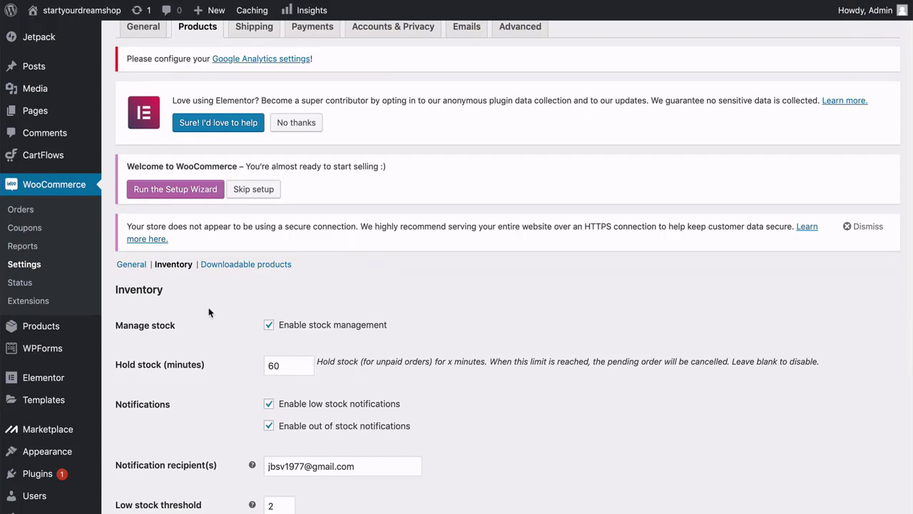
{"action": "scroll", "coordinate": [209, 312], "scroll_direction": "down", "scroll_amount": 4}
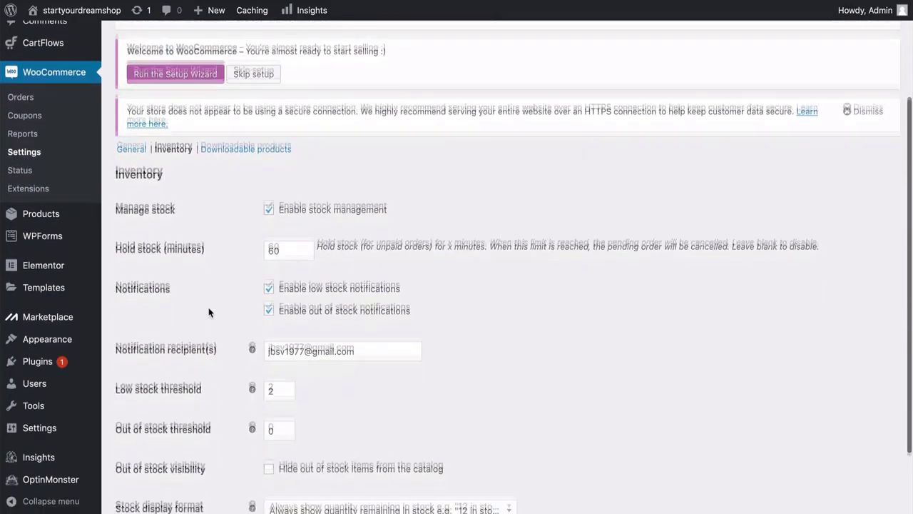
{"action": "scroll", "coordinate": [209, 312], "scroll_direction": "down", "scroll_amount": 3}
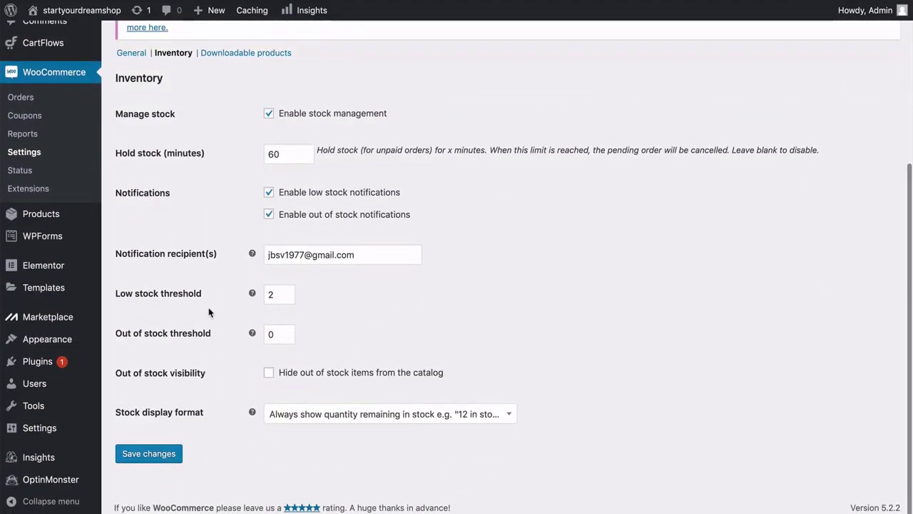
{"action": "scroll", "coordinate": [209, 312], "scroll_direction": "up", "scroll_amount": 8}
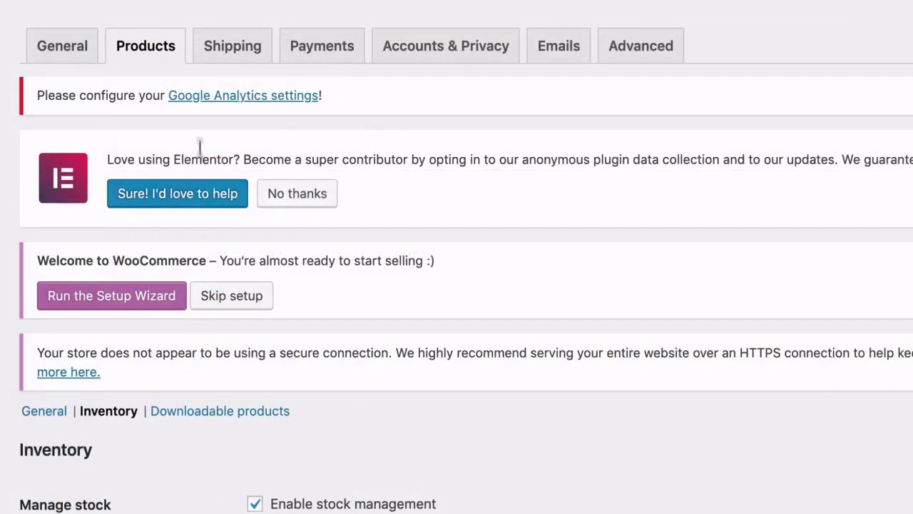
Go to the Shipping settings and start a new, empty shipping zone.
{"action": "left_click", "coordinate": [232, 60]}
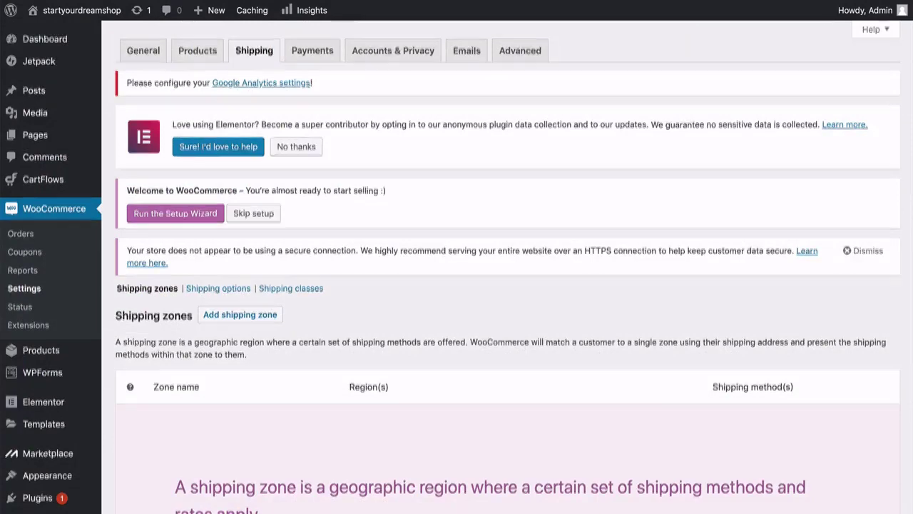
{"action": "scroll", "coordinate": [457, 286], "scroll_direction": "down", "scroll_amount": 3}
{"action": "scroll", "coordinate": [457, 285], "scroll_direction": "down", "scroll_amount": 1}
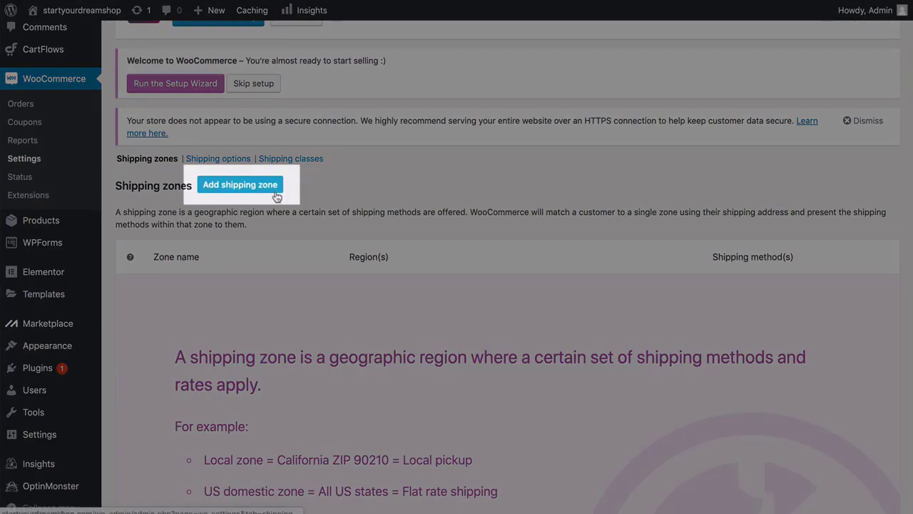
{"action": "left_click", "coordinate": [276, 196]}
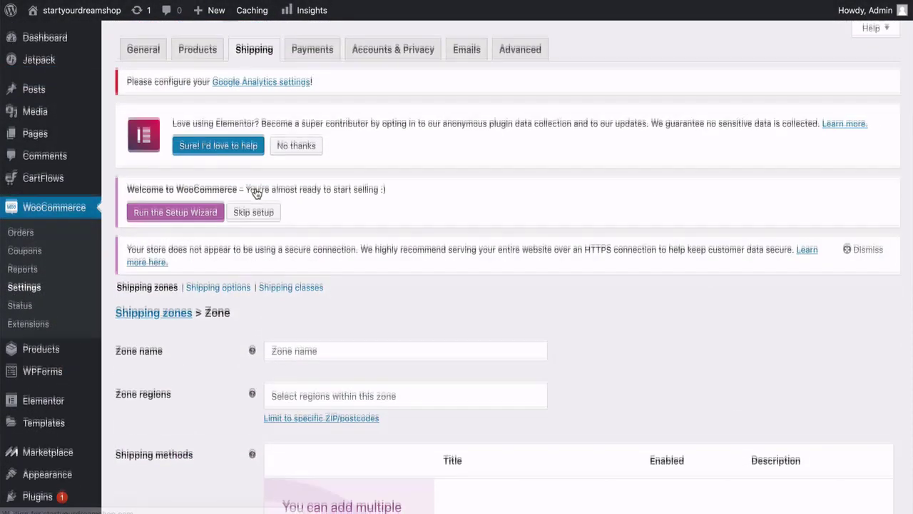
{"action": "scroll", "coordinate": [256, 193], "scroll_direction": "down", "scroll_amount": 5}
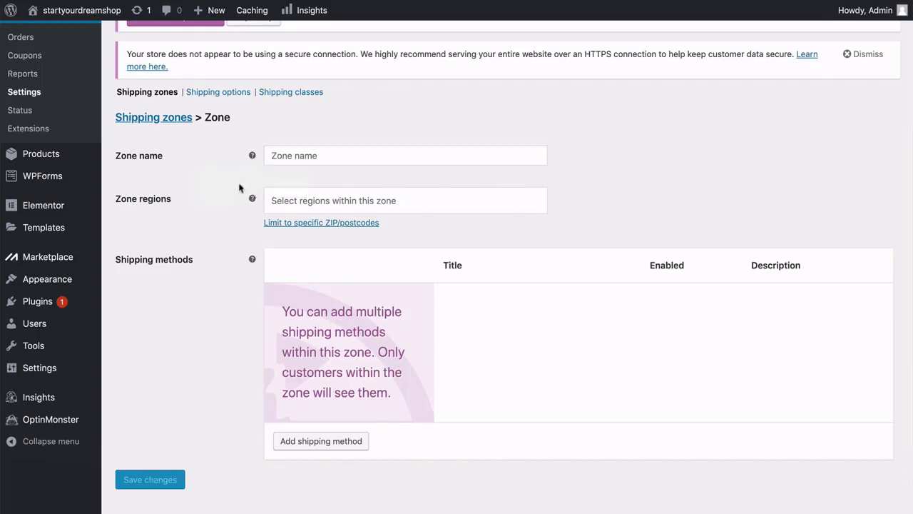
{"action": "mouse_move", "coordinate": [251, 198]}
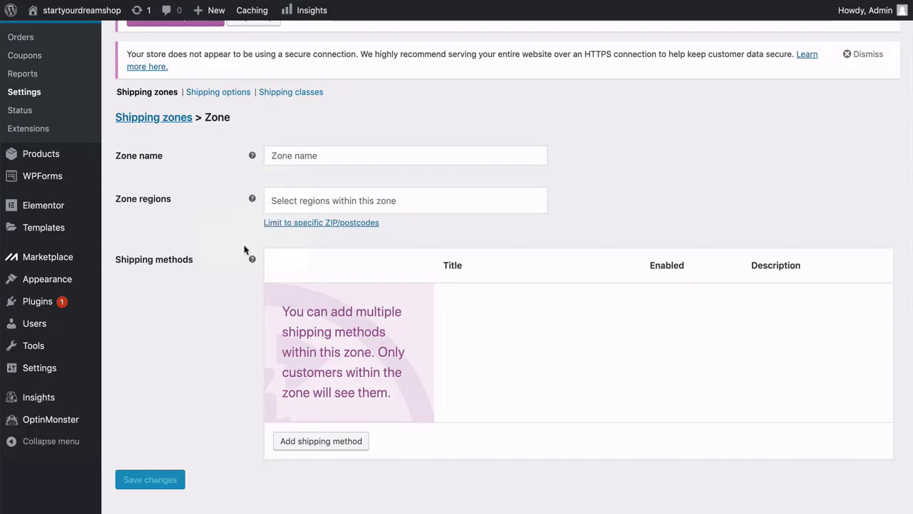
Name the new zone USA and add United States (US) as its region.
{"action": "left_click", "coordinate": [277, 157]}
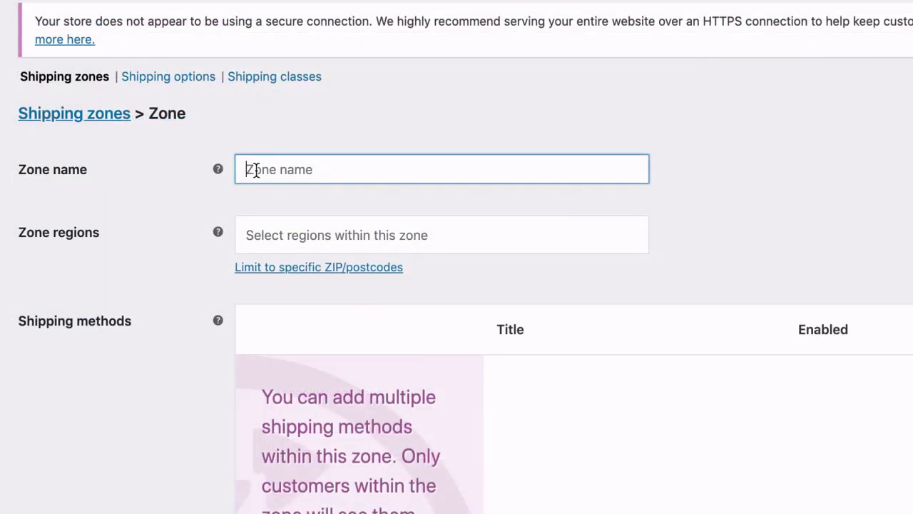
{"action": "type", "text": "USA"}
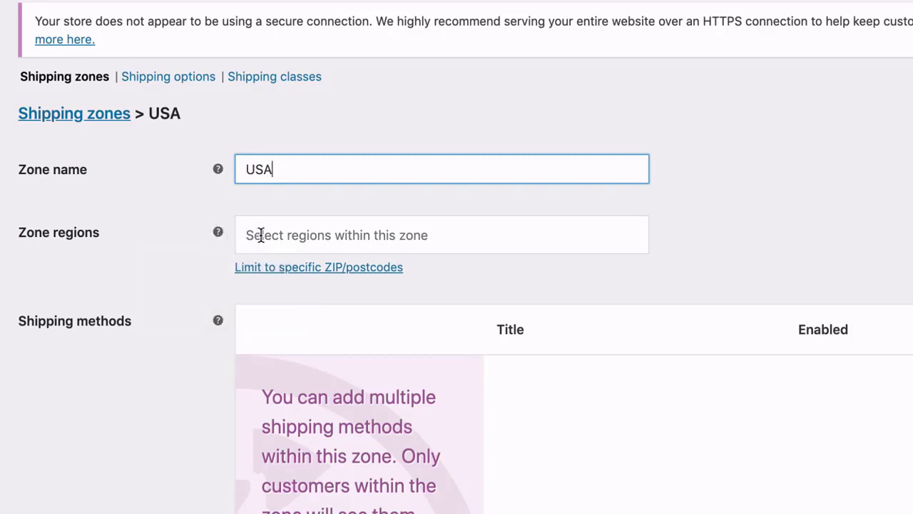
{"action": "left_click", "coordinate": [262, 236]}
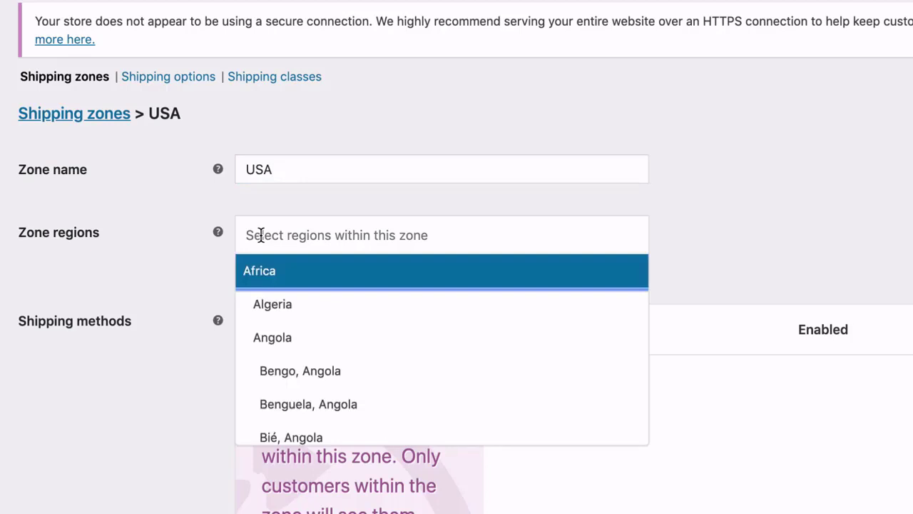
{"action": "type", "text": "united"}
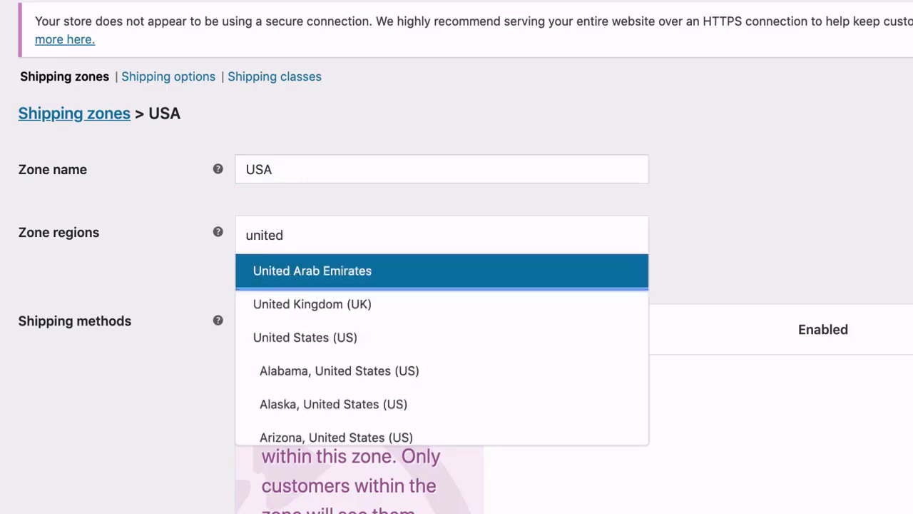
{"action": "left_click", "coordinate": [307, 339]}
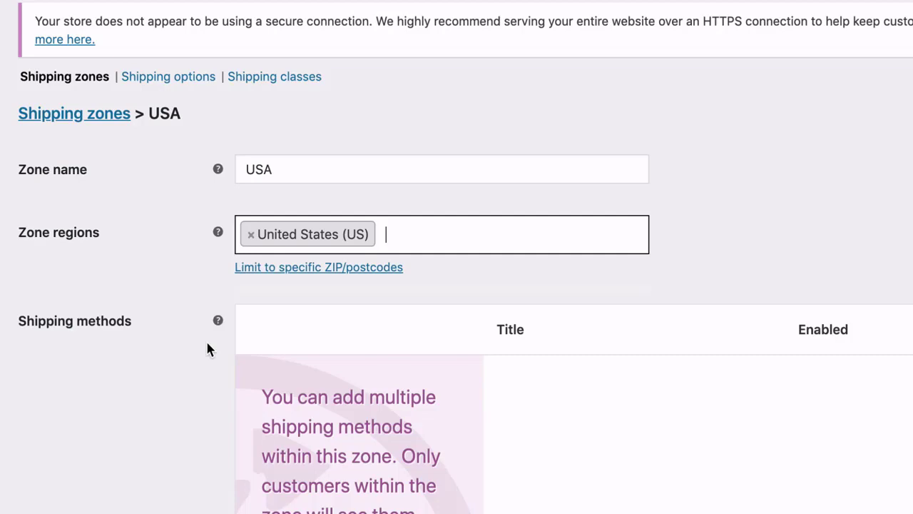
{"action": "left_click", "coordinate": [206, 343]}
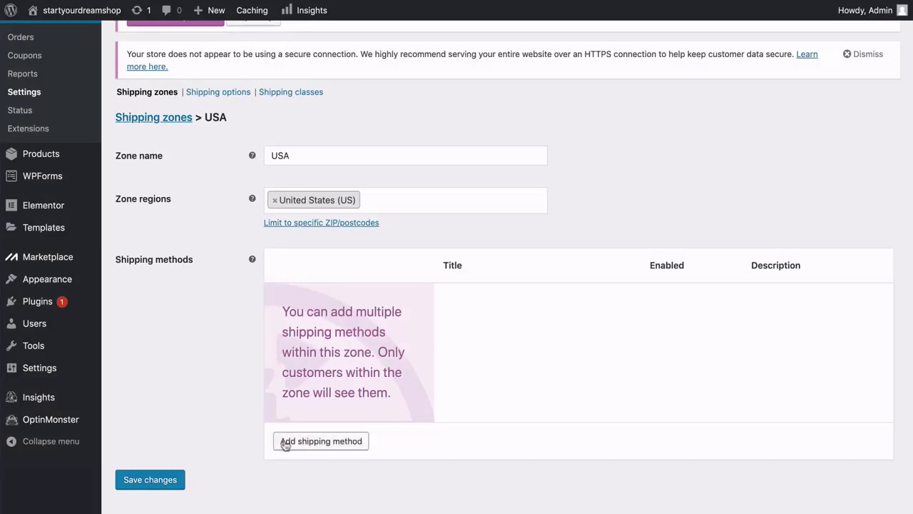
Add a Flat rate shipping method to the USA zone, leaving its settings unchanged.
{"action": "left_click", "coordinate": [316, 442]}
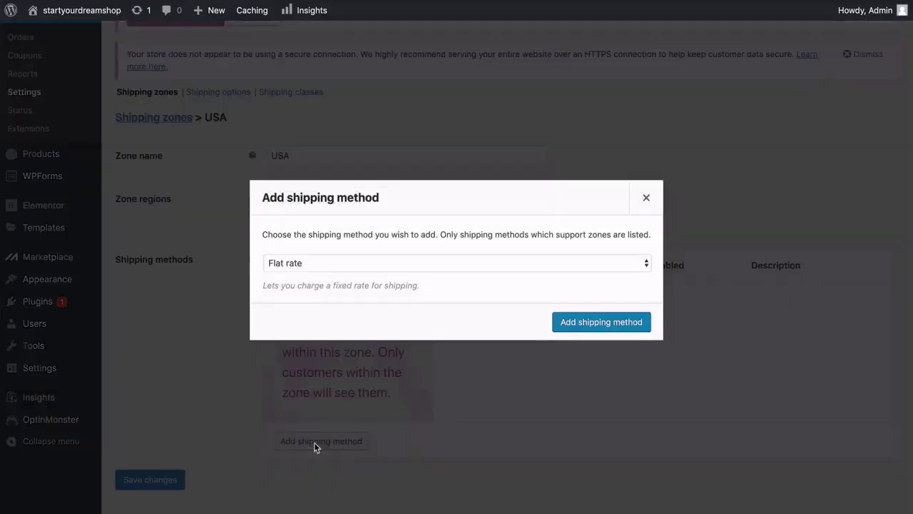
{"action": "left_click", "coordinate": [341, 267]}
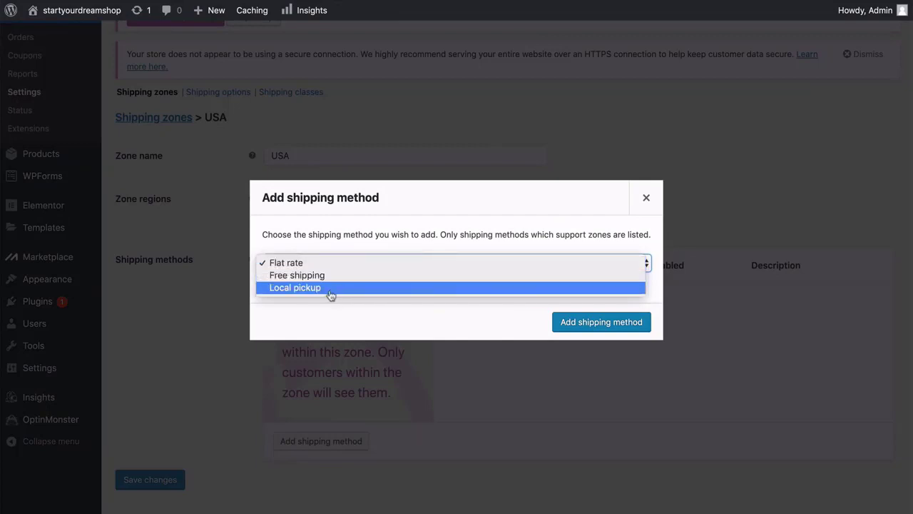
{"action": "left_click", "coordinate": [551, 262]}
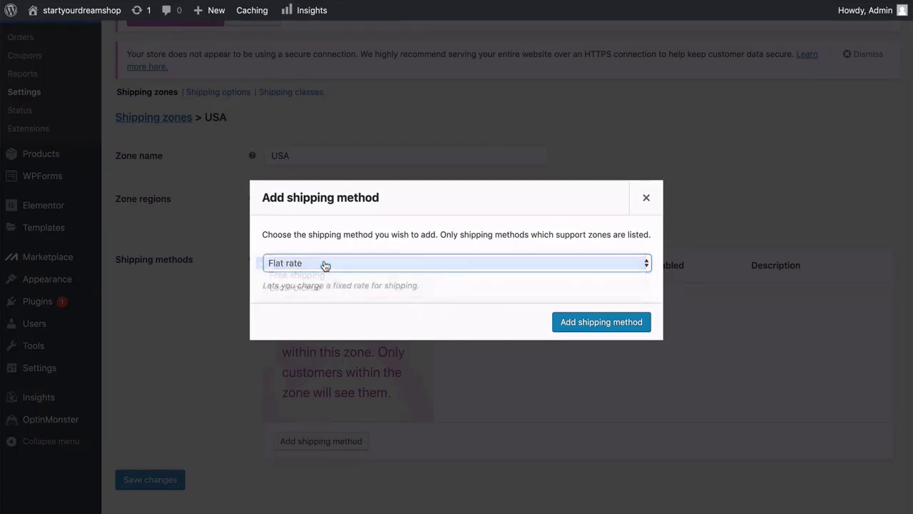
{"action": "left_click", "coordinate": [575, 325]}
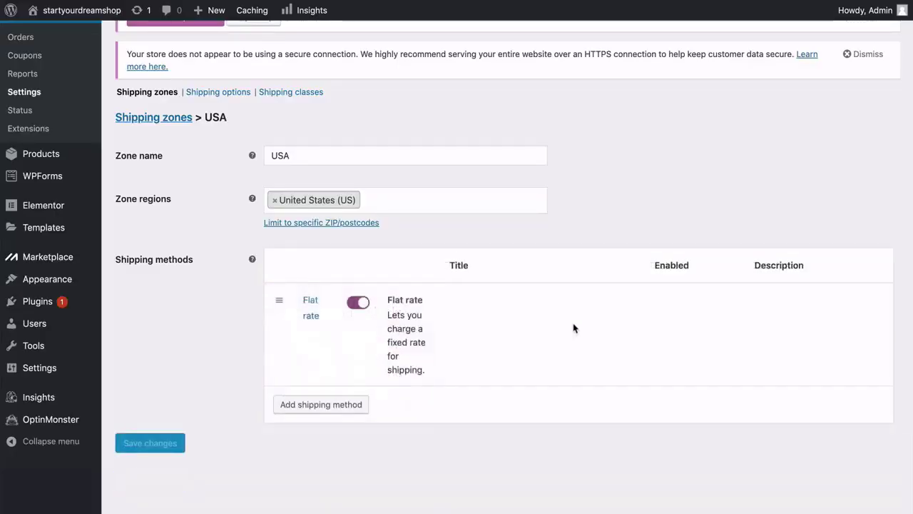
{"action": "mouse_move", "coordinate": [400, 332]}
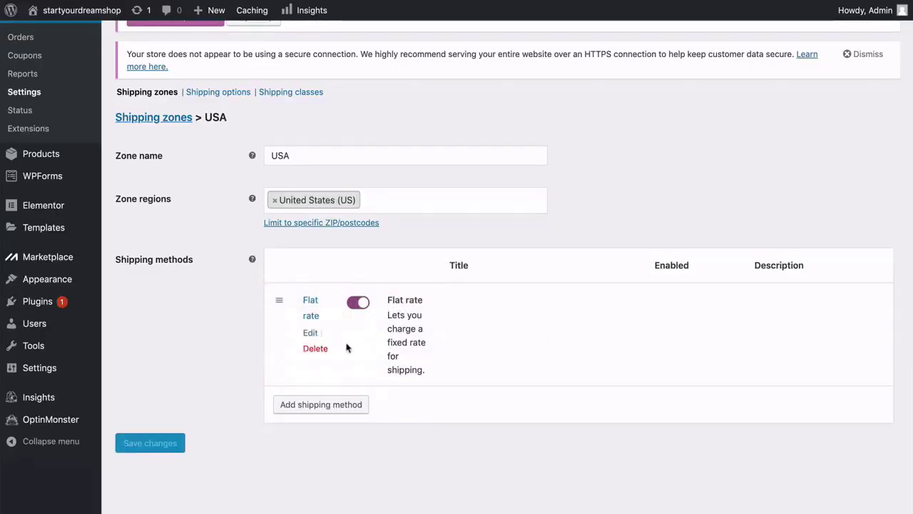
{"action": "left_click", "coordinate": [310, 333]}
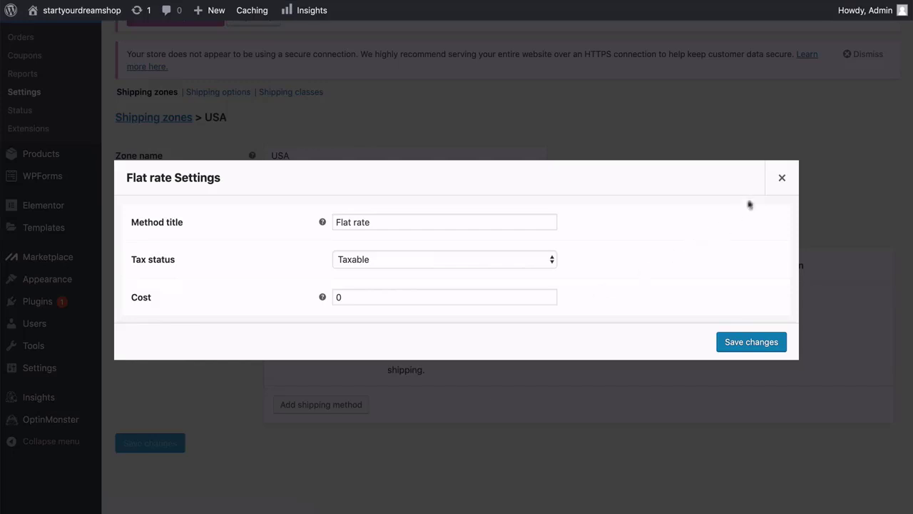
{"action": "left_click", "coordinate": [782, 178]}
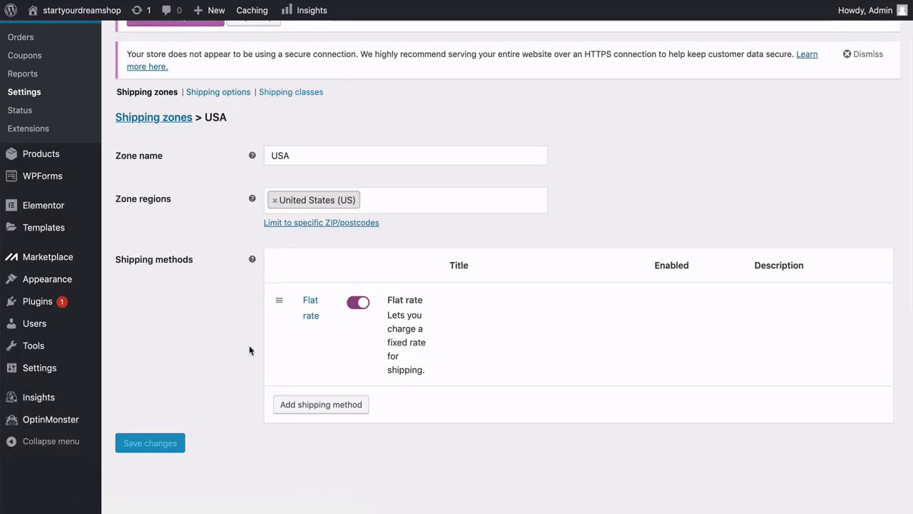
Add Local pickup as a second shipping method for the USA zone.
{"action": "left_click", "coordinate": [314, 406]}
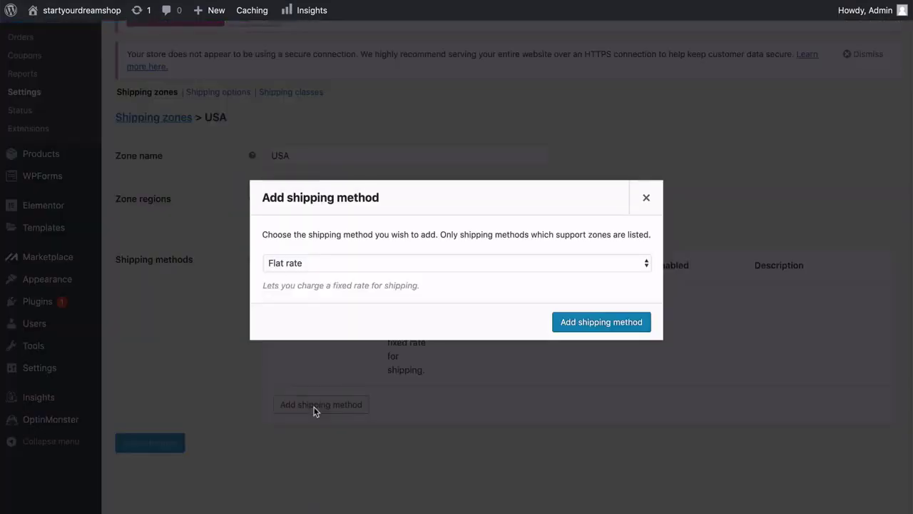
{"action": "left_click", "coordinate": [325, 265]}
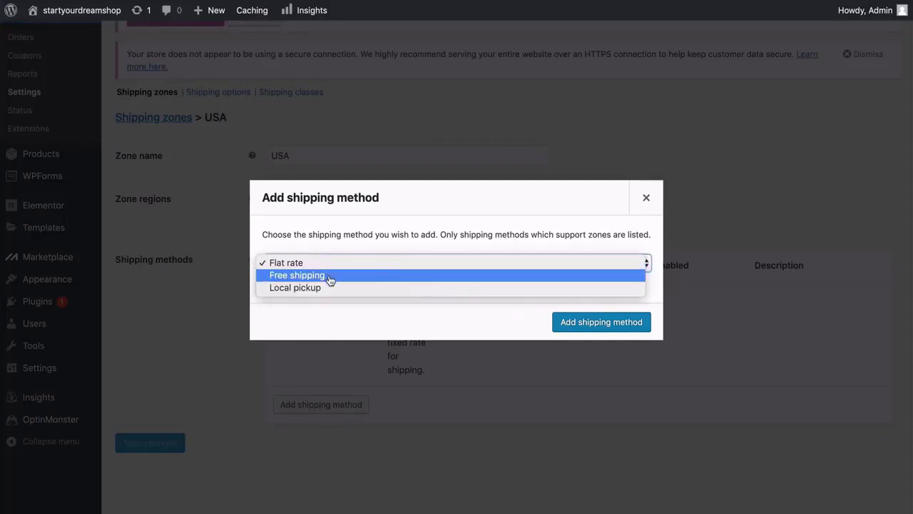
{"action": "left_click", "coordinate": [329, 288]}
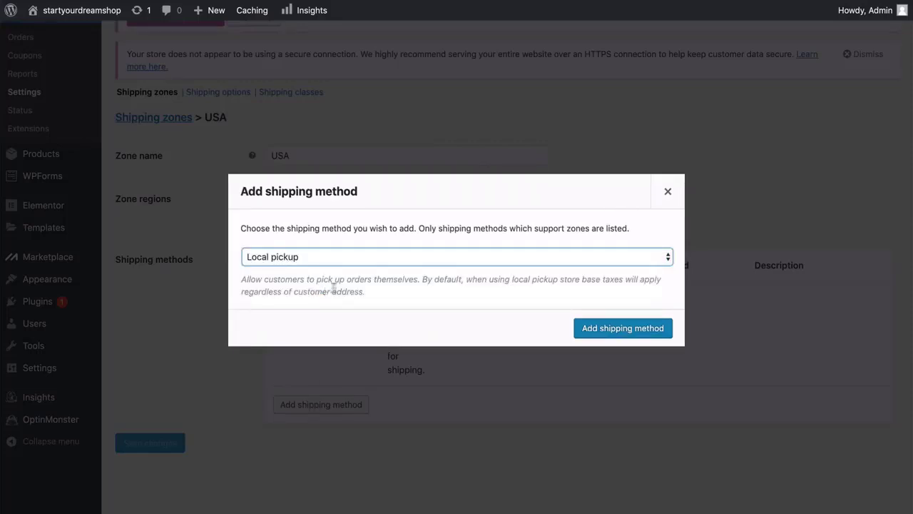
{"action": "left_click", "coordinate": [593, 334]}
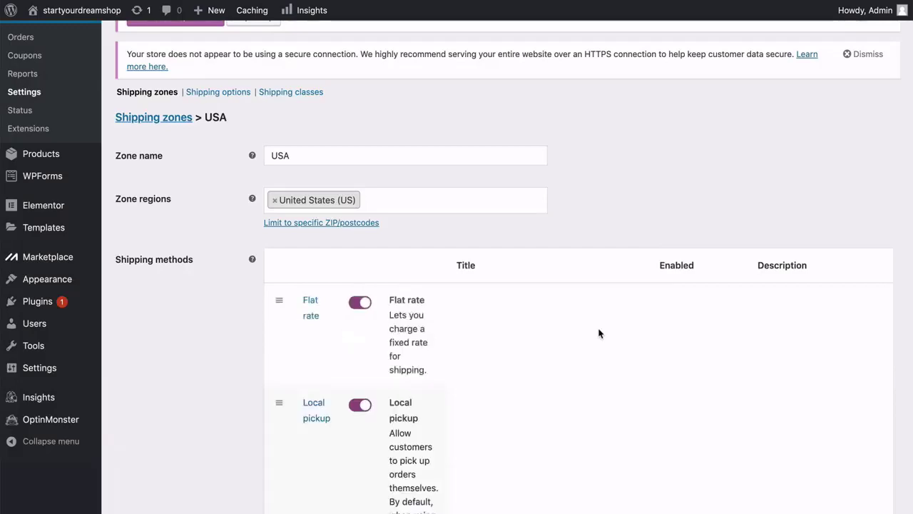
{"action": "scroll", "coordinate": [234, 299], "scroll_direction": "down", "scroll_amount": 5}
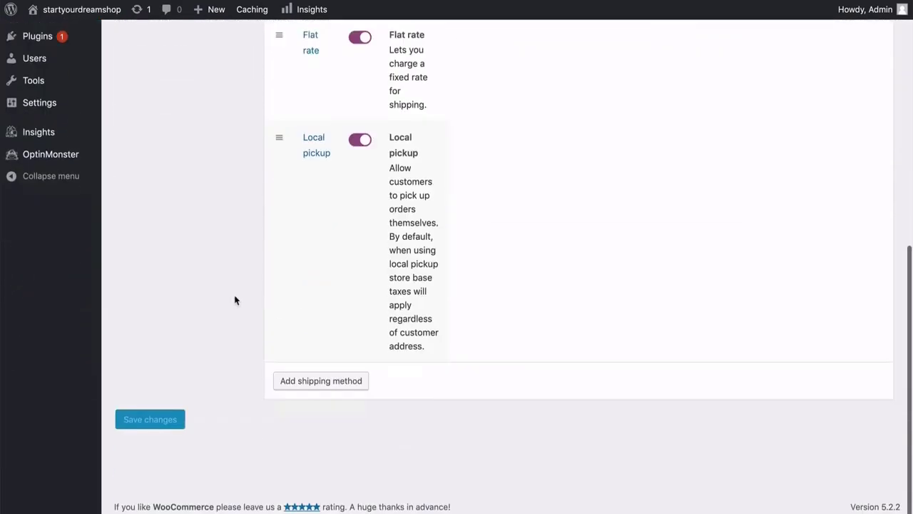
{"action": "scroll", "coordinate": [235, 299], "scroll_direction": "up", "scroll_amount": 6}
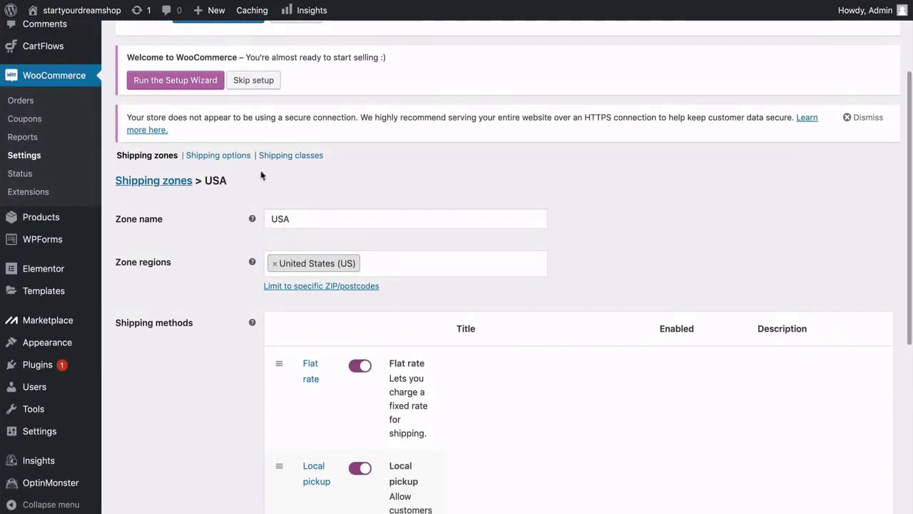
Set the shipping destination to 'Default to customer shipping address' and save the changes.
{"action": "left_click", "coordinate": [242, 160]}
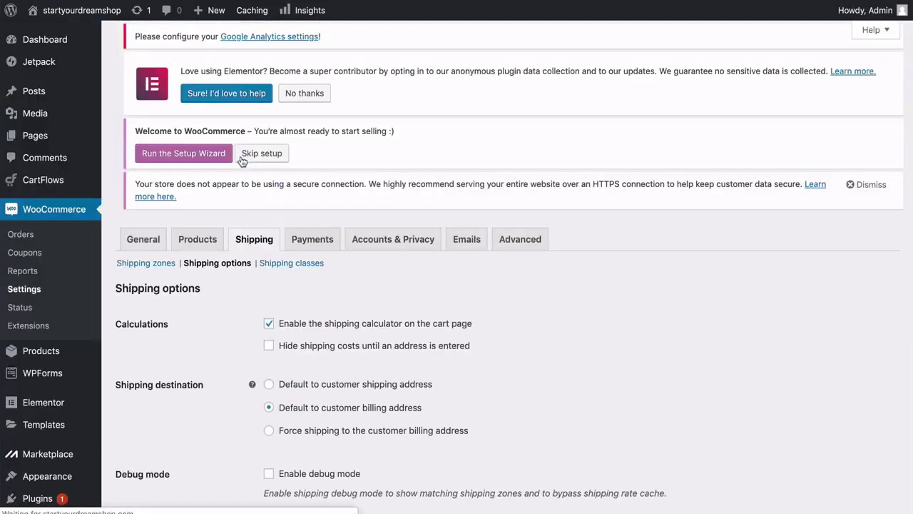
{"action": "scroll", "coordinate": [242, 161], "scroll_direction": "down", "scroll_amount": 3}
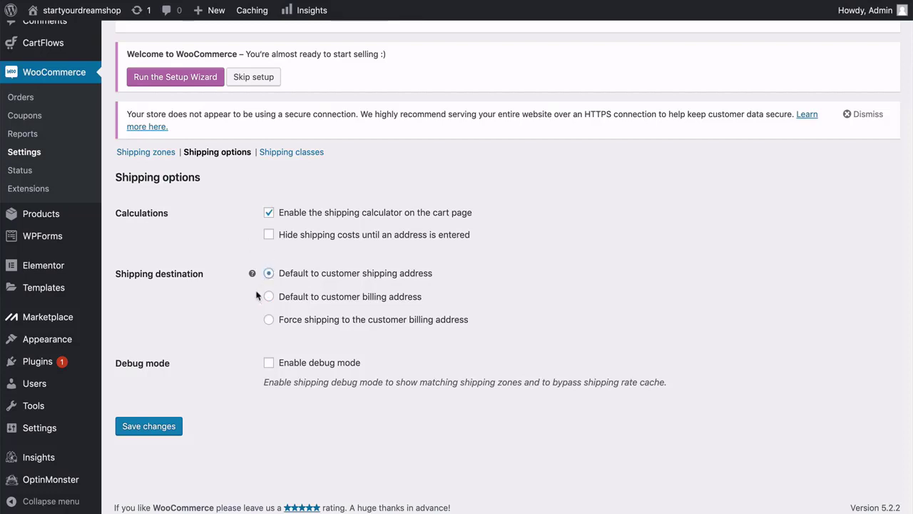
{"action": "mouse_move", "coordinate": [252, 274]}
{"action": "left_click", "coordinate": [160, 428]}
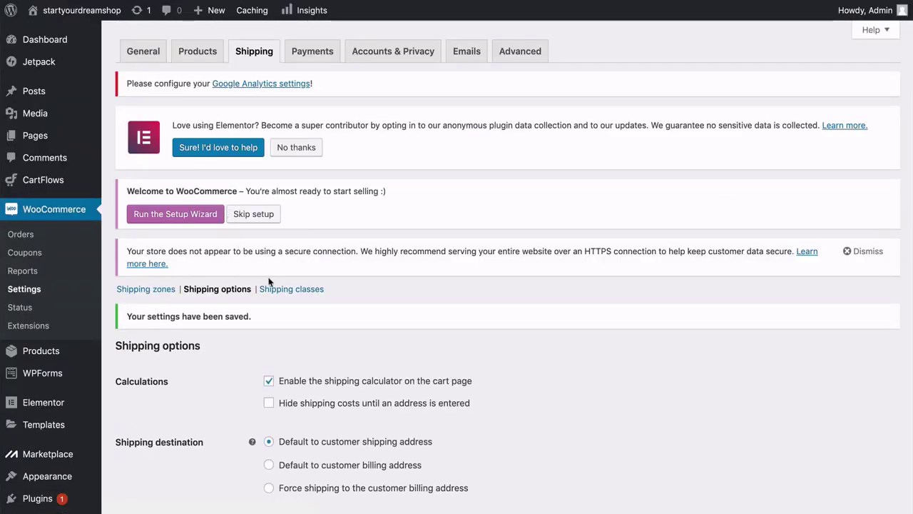
On the Shipping classes page, add new classes named surfboards and wetsuit.
{"action": "left_click", "coordinate": [279, 288]}
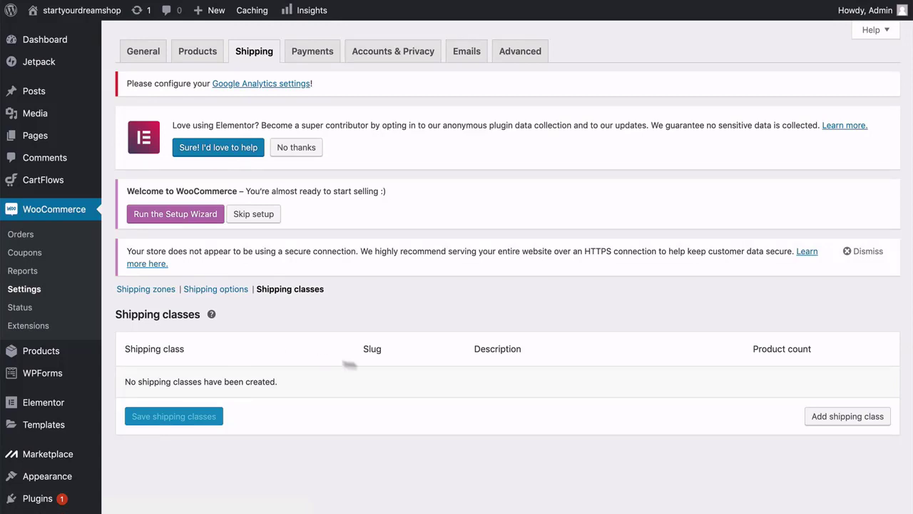
{"action": "left_click", "coordinate": [831, 420]}
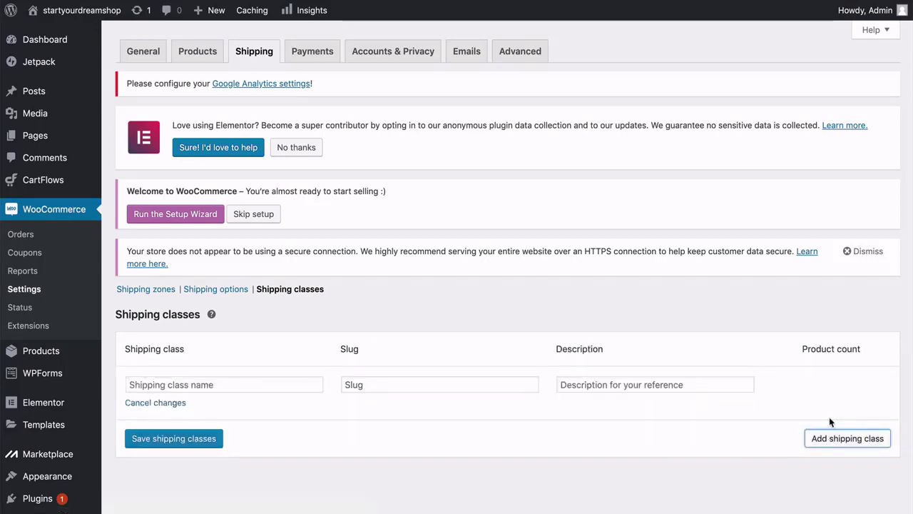
{"action": "left_click", "coordinate": [237, 385]}
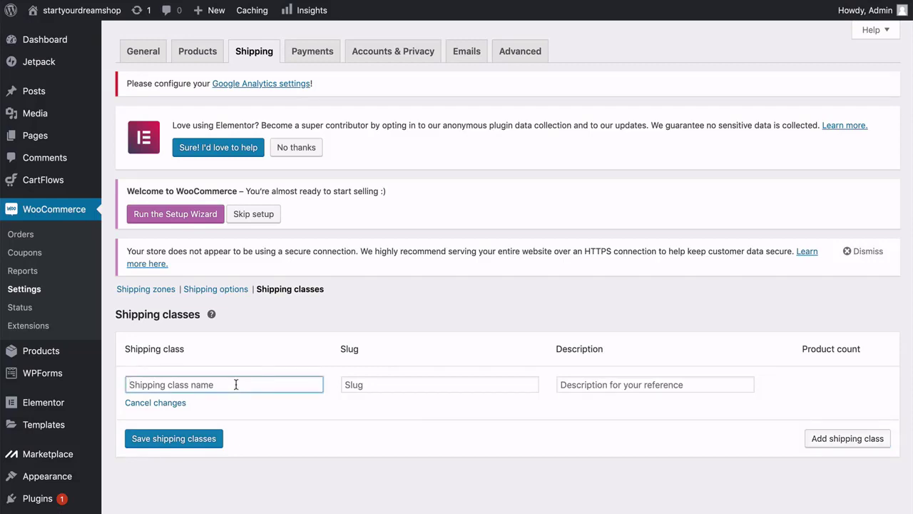
{"action": "type", "text": "surfboards"}
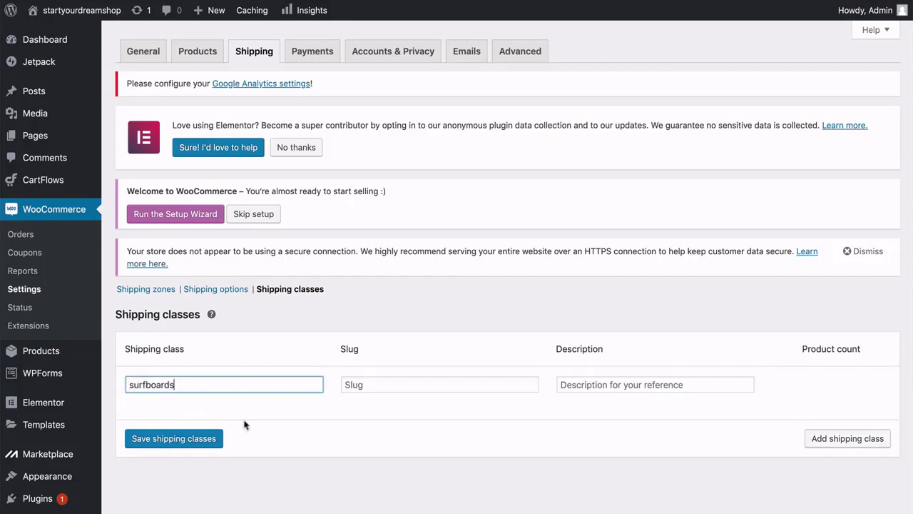
{"action": "left_click", "coordinate": [808, 439]}
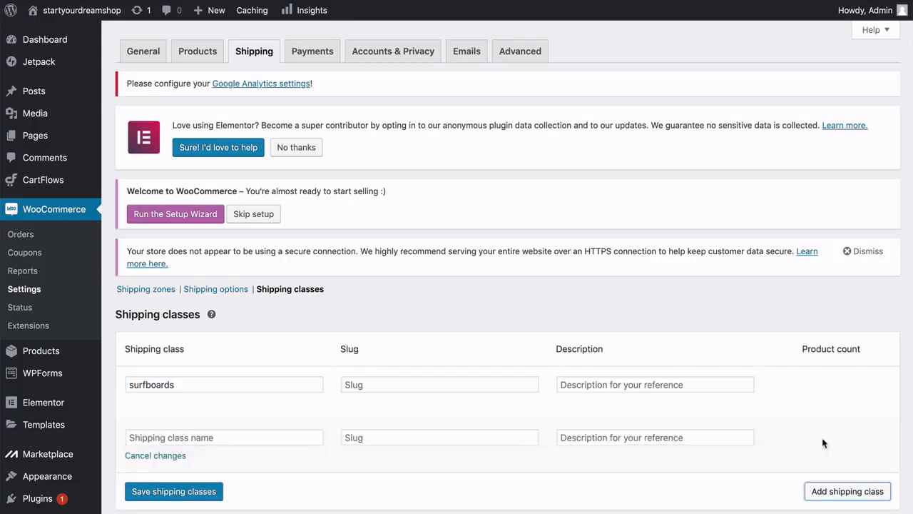
{"action": "left_click", "coordinate": [228, 436]}
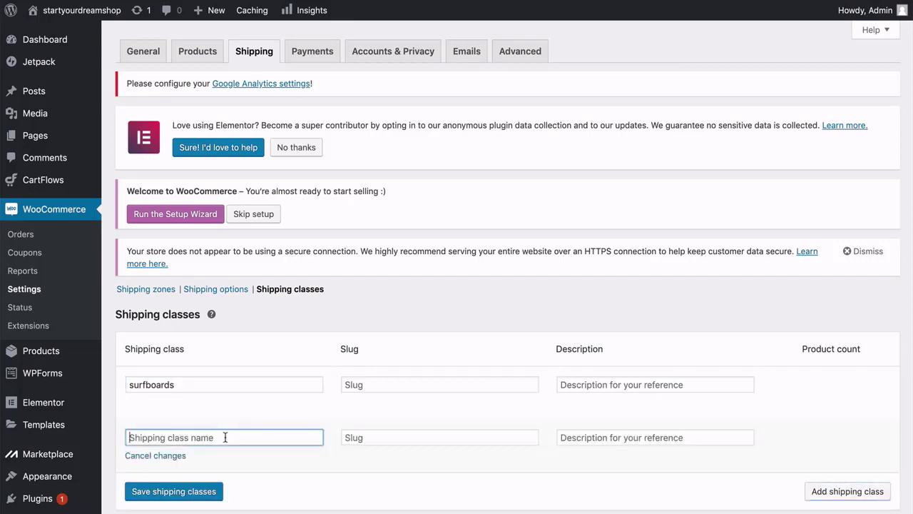
{"action": "type", "text": "wetsuits"}
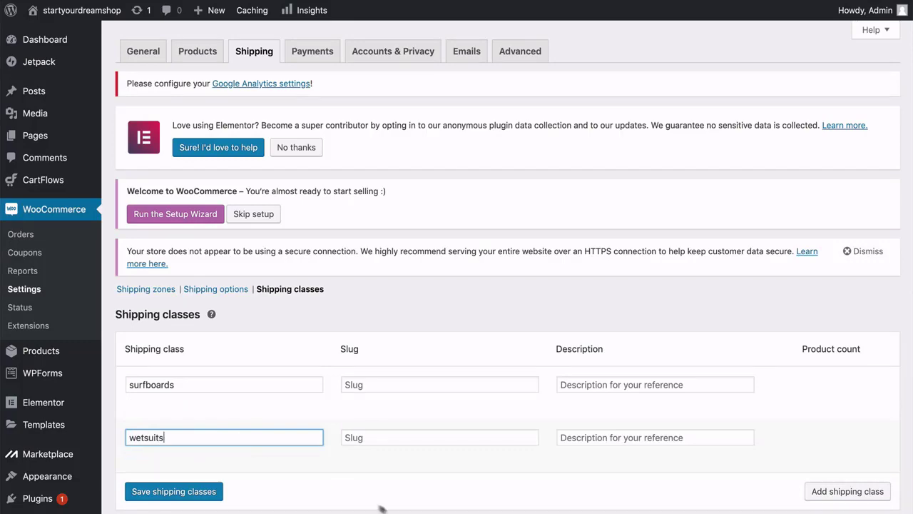
Add a third class named paddles and save the new shipping classes.
{"action": "left_click", "coordinate": [816, 493]}
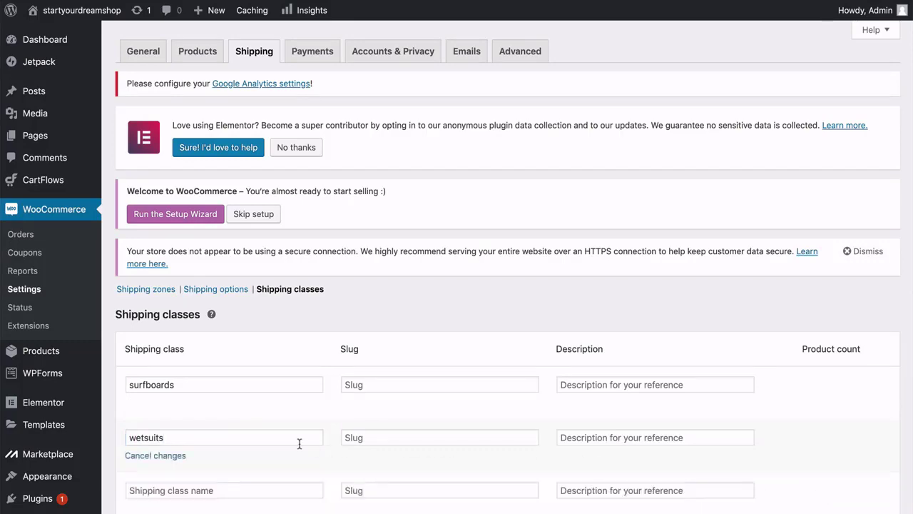
{"action": "scroll", "coordinate": [300, 440], "scroll_direction": "down", "scroll_amount": 3}
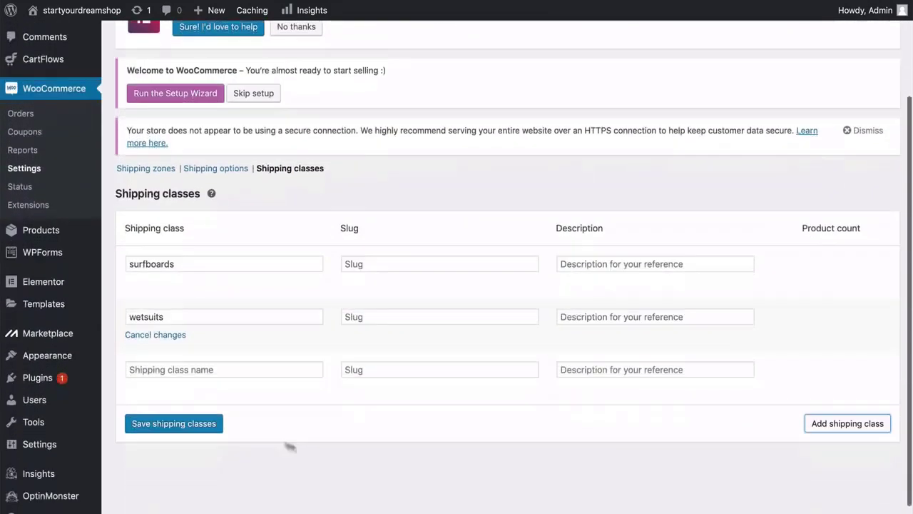
{"action": "left_click", "coordinate": [182, 368]}
{"action": "type", "text": "paddles"}
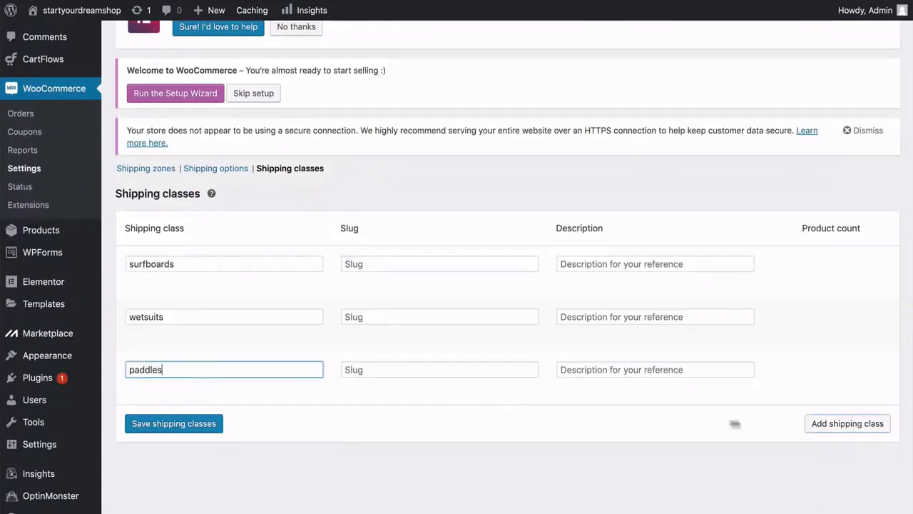
{"action": "left_click", "coordinate": [840, 424]}
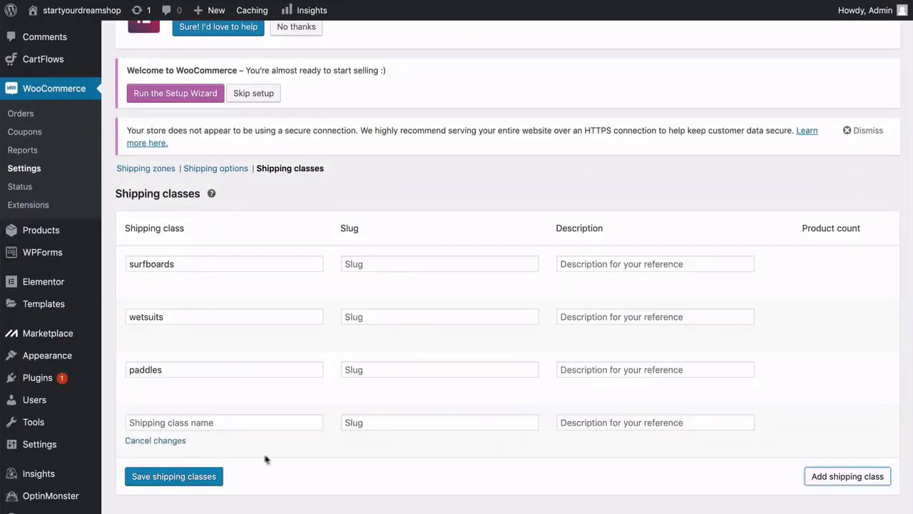
{"action": "left_click", "coordinate": [175, 479]}
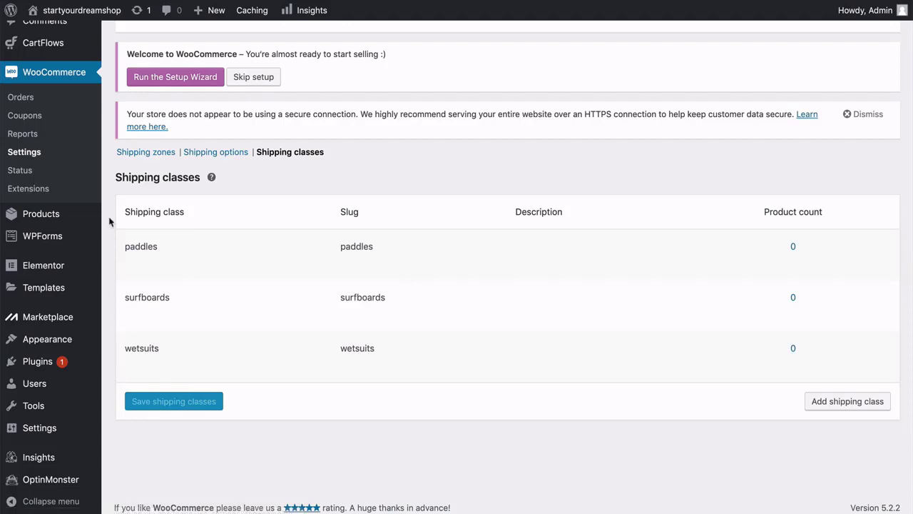
Add a Posters shipping class and save it.
{"action": "left_click", "coordinate": [832, 404]}
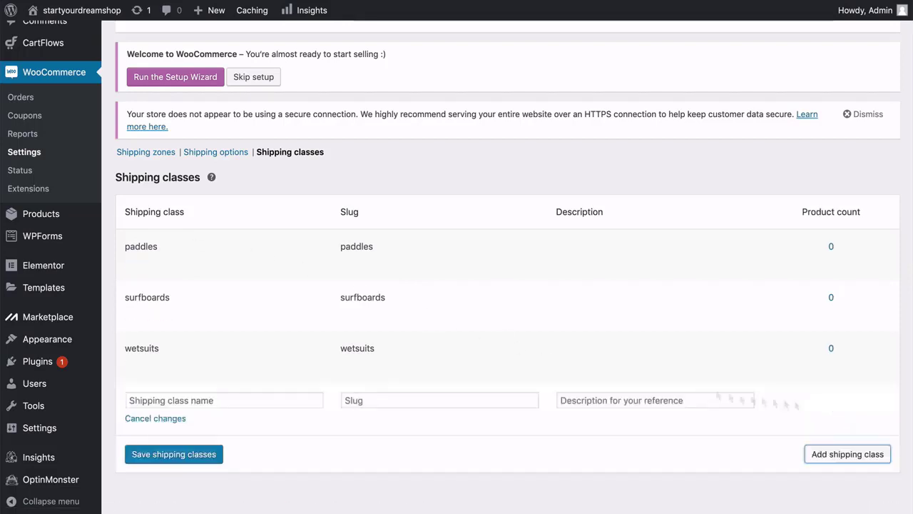
{"action": "left_click", "coordinate": [230, 398]}
{"action": "type", "text": "Posters"}
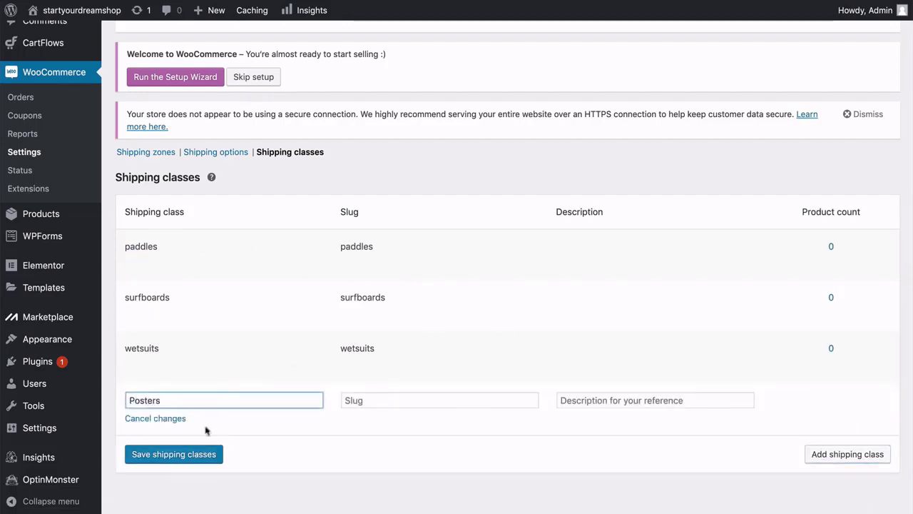
{"action": "left_click", "coordinate": [172, 456]}
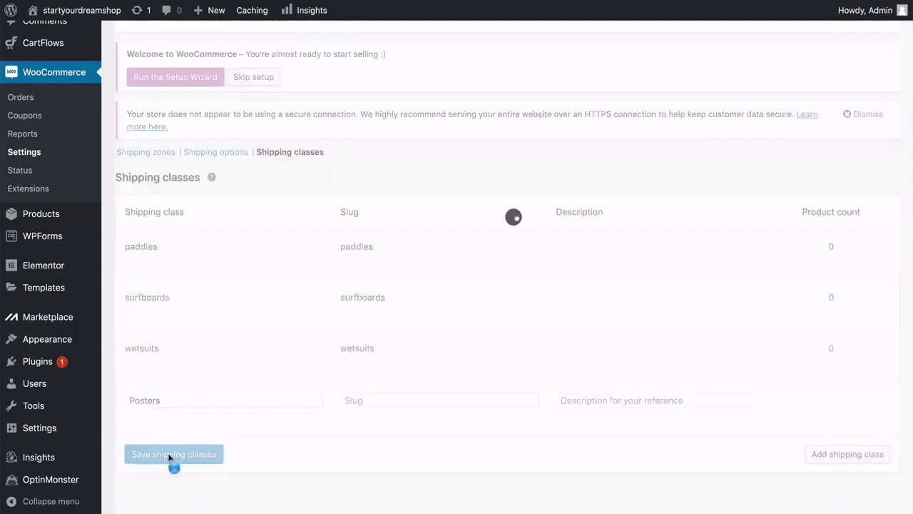
Open the Flat rate method settings in the USA shipping zone.
{"action": "left_click", "coordinate": [144, 159]}
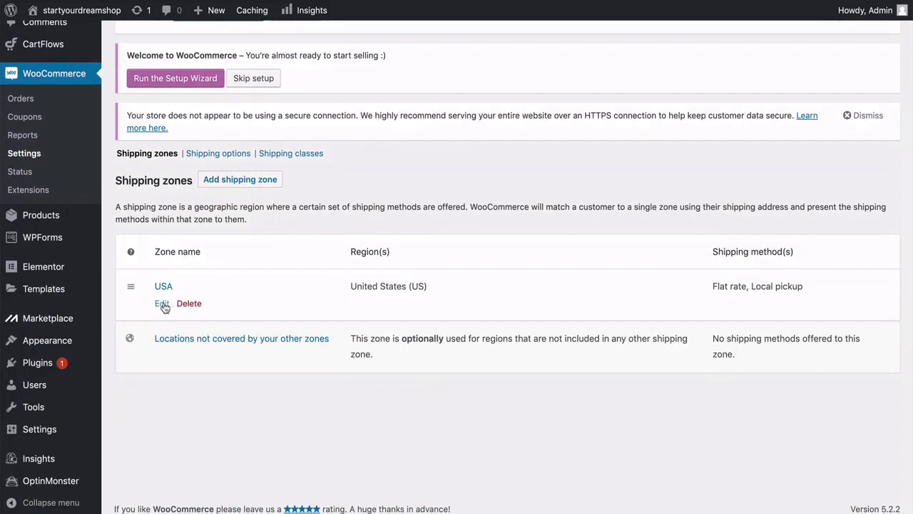
{"action": "left_click", "coordinate": [163, 304]}
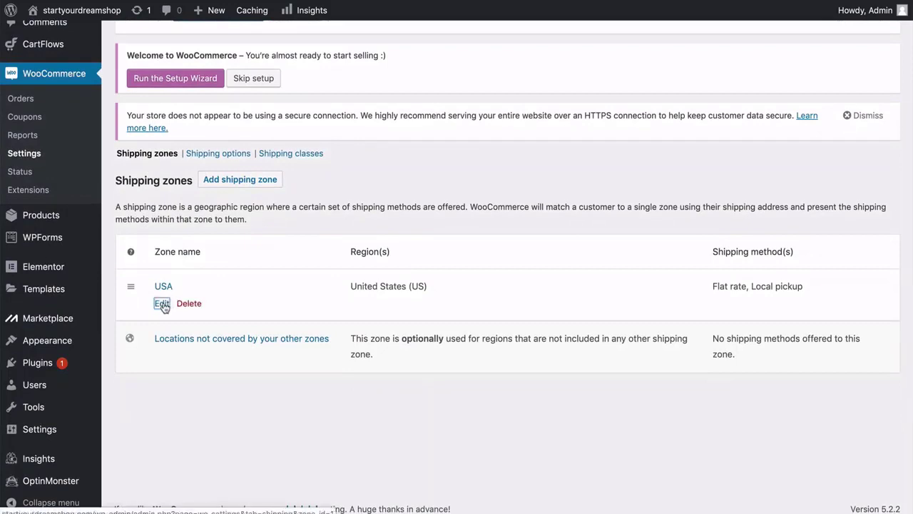
{"action": "scroll", "coordinate": [164, 308], "scroll_direction": "down", "scroll_amount": 2}
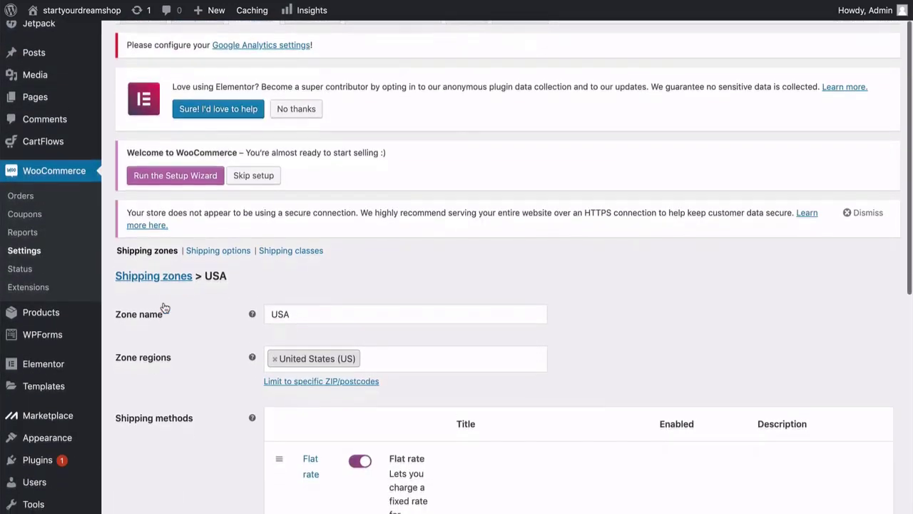
{"action": "scroll", "coordinate": [163, 310], "scroll_direction": "down", "scroll_amount": 4}
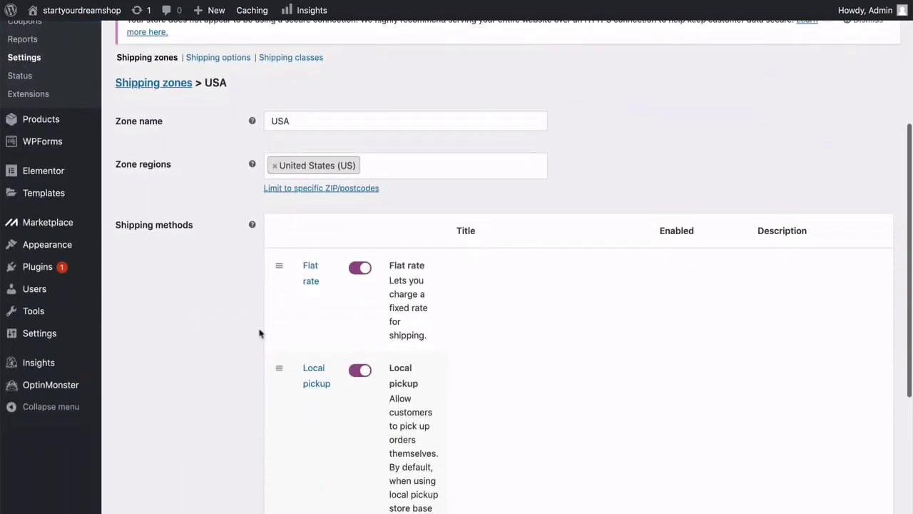
{"action": "left_click", "coordinate": [312, 300]}
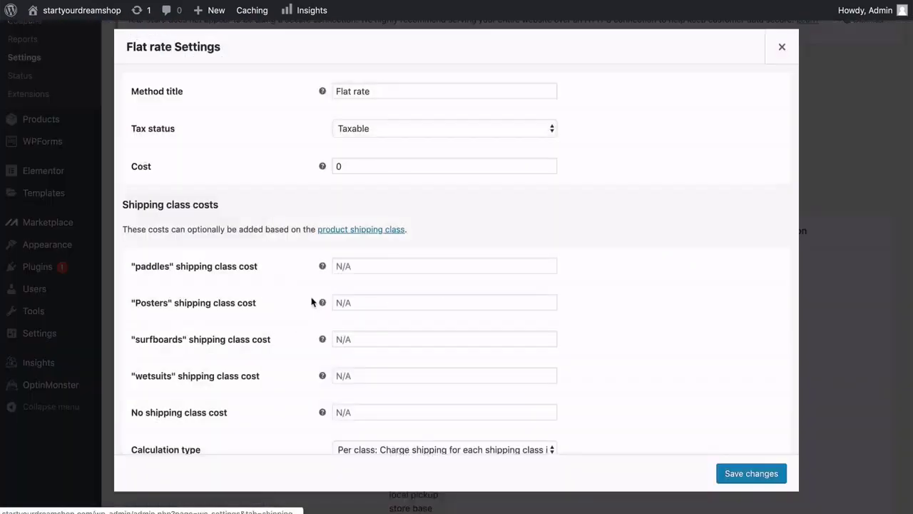
{"action": "scroll", "coordinate": [311, 300], "scroll_direction": "down", "scroll_amount": 1}
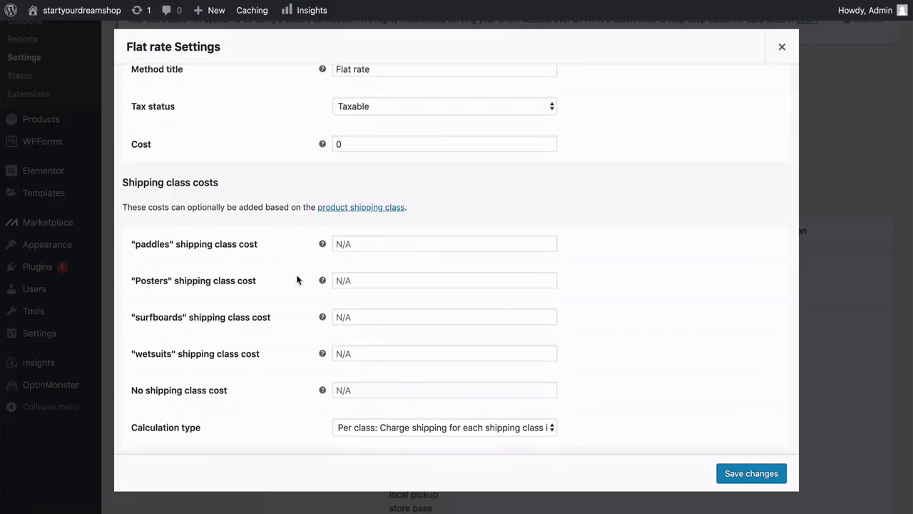
Set class costs paddles 7.50, Posters 2.50, surfboards 15, wetsuits 7.50, per class, and save.
{"action": "left_click", "coordinate": [358, 244]}
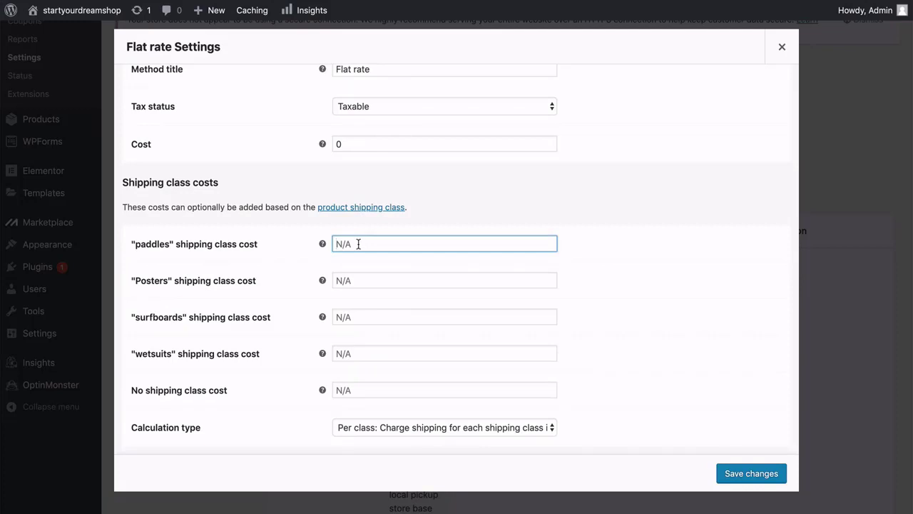
{"action": "type", "text": "7.50"}
{"action": "left_click", "coordinate": [358, 281]}
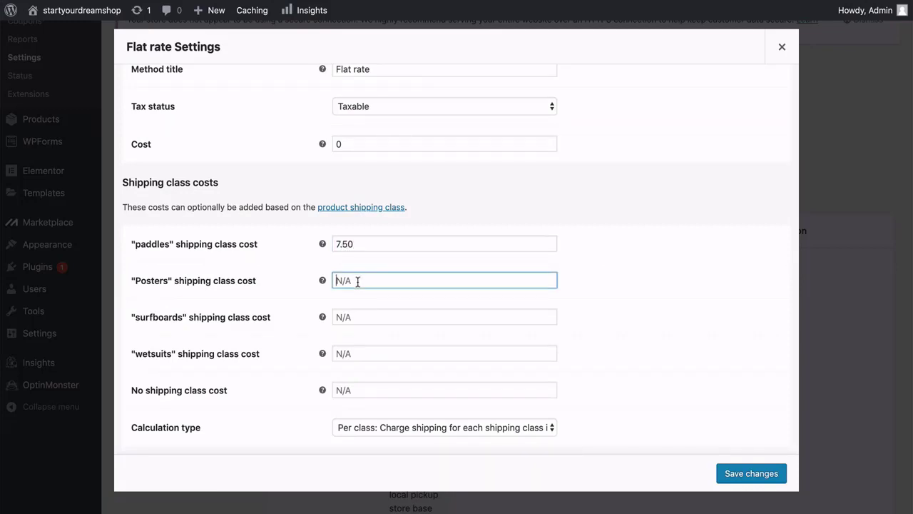
{"action": "type", "text": "2.50"}
{"action": "left_click", "coordinate": [360, 316]}
{"action": "type", "text": "15"}
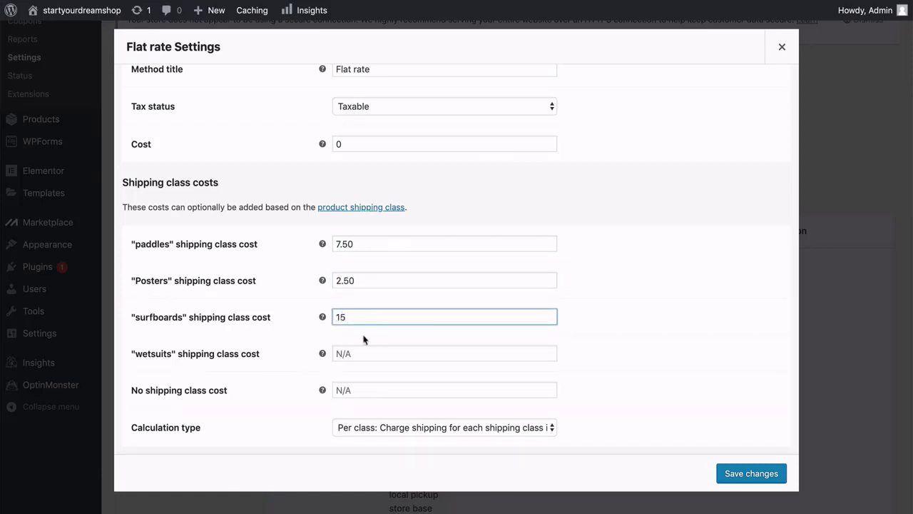
{"action": "left_click", "coordinate": [362, 354]}
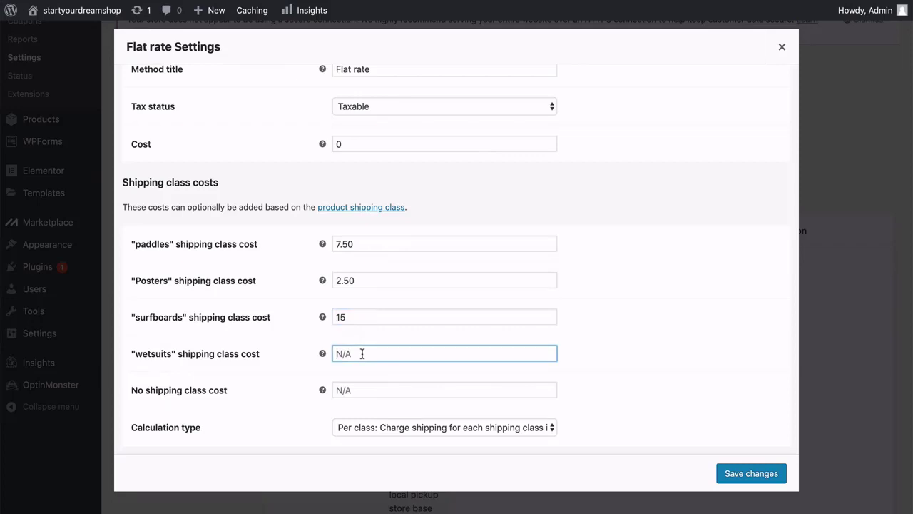
{"action": "type", "text": "7.50"}
{"action": "left_click", "coordinate": [415, 431]}
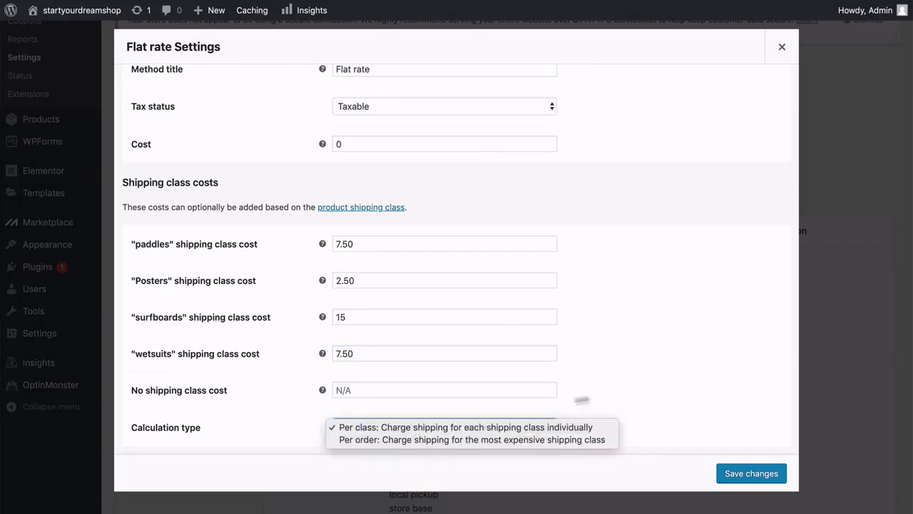
{"action": "left_click", "coordinate": [614, 394]}
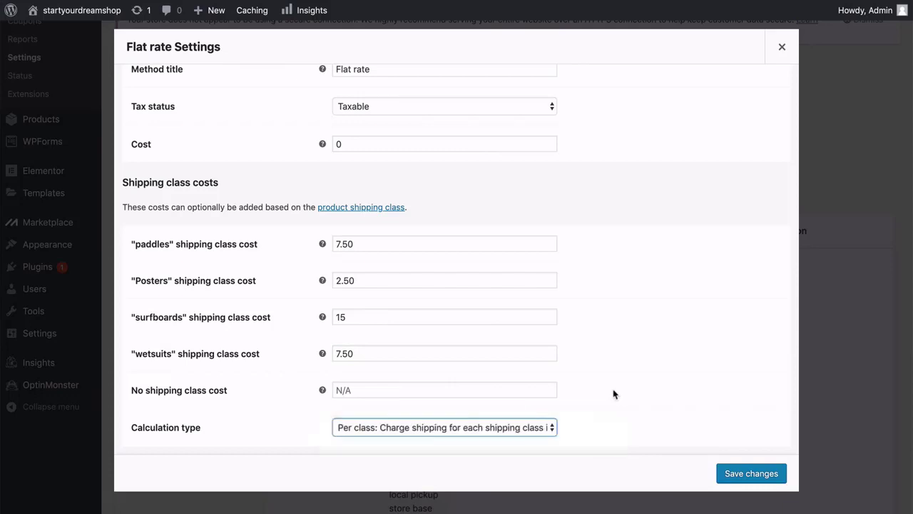
{"action": "left_click", "coordinate": [758, 475]}
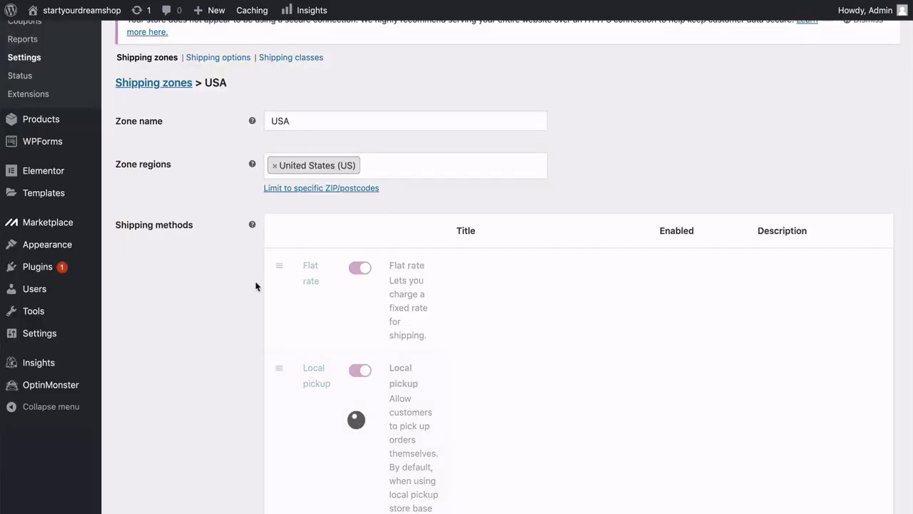
{"action": "scroll", "coordinate": [247, 274], "scroll_direction": "down", "scroll_amount": 3}
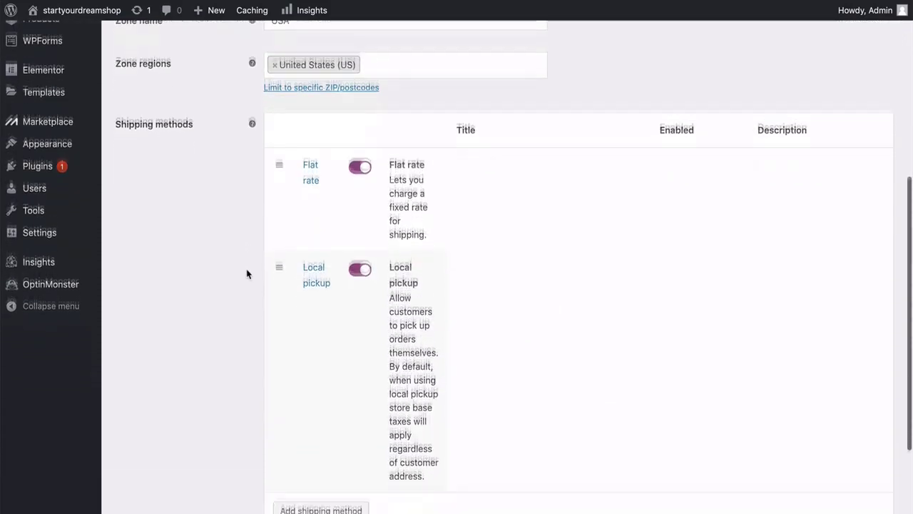
{"action": "scroll", "coordinate": [247, 273], "scroll_direction": "up", "scroll_amount": 4}
{"action": "scroll", "coordinate": [247, 274], "scroll_direction": "up", "scroll_amount": 2}
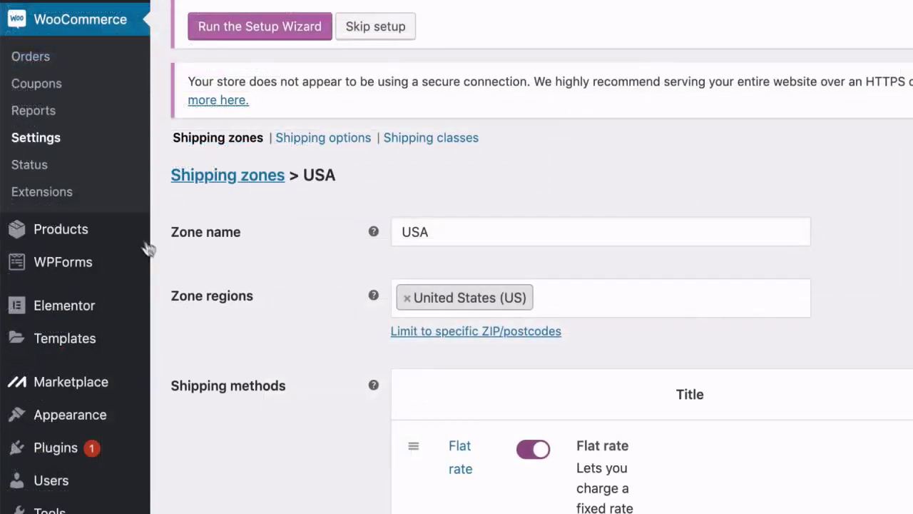
Quick-edit the Sunset Surfer Girl Poster from the All Products list.
{"action": "mouse_move", "coordinate": [120, 231]}
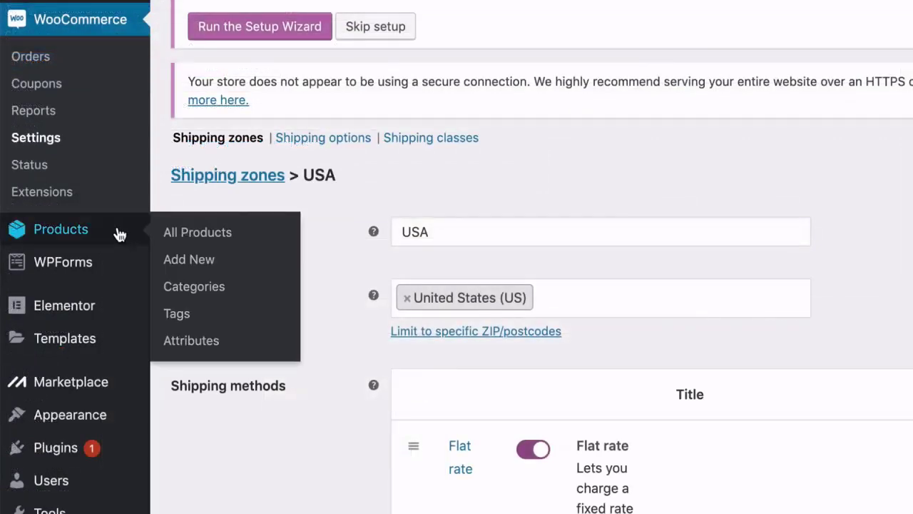
{"action": "left_click", "coordinate": [182, 239]}
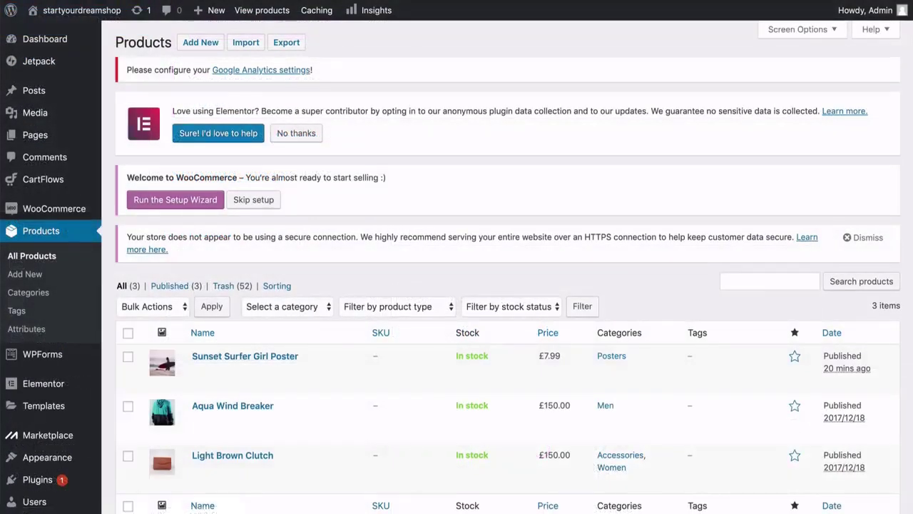
{"action": "scroll", "coordinate": [507, 285], "scroll_direction": "down", "scroll_amount": 3}
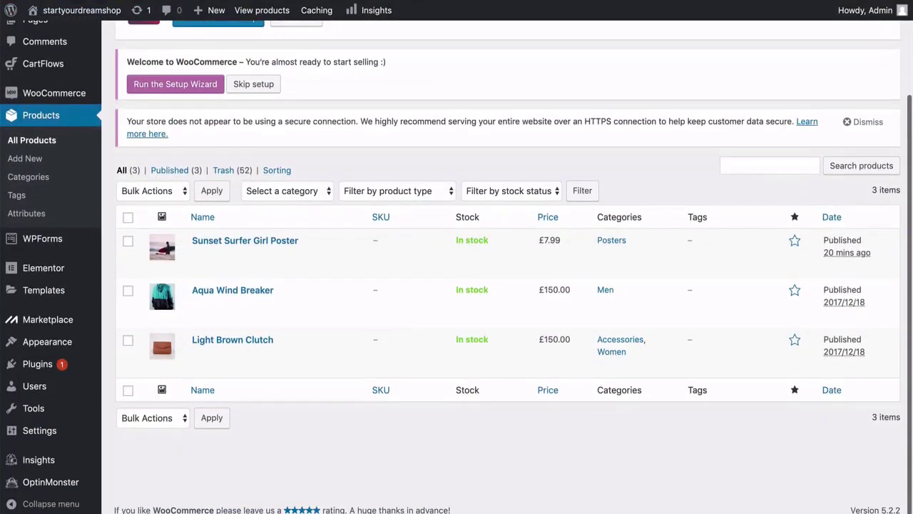
{"action": "mouse_move", "coordinate": [229, 268]}
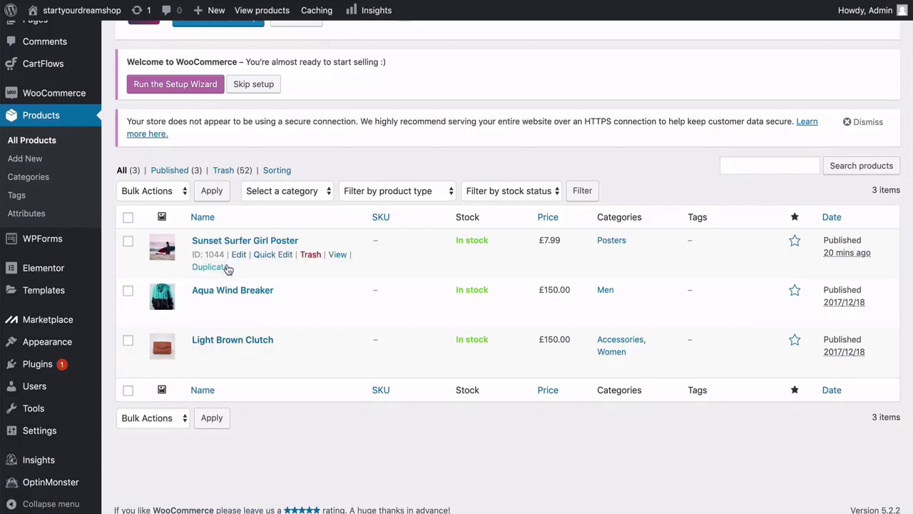
{"action": "left_click", "coordinate": [268, 254]}
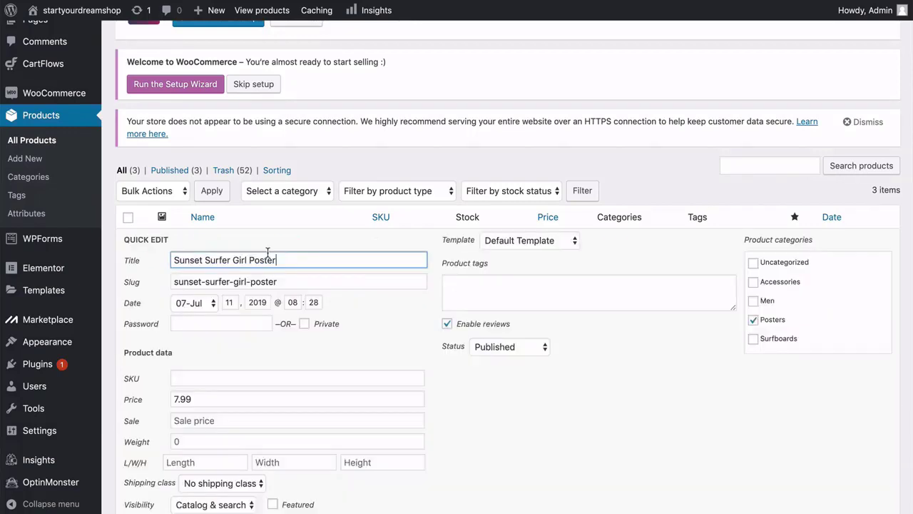
Assign the poster the Posters shipping class, update it, and mark it featured.
{"action": "scroll", "coordinate": [269, 254], "scroll_direction": "down", "scroll_amount": 2}
{"action": "left_click", "coordinate": [241, 412]}
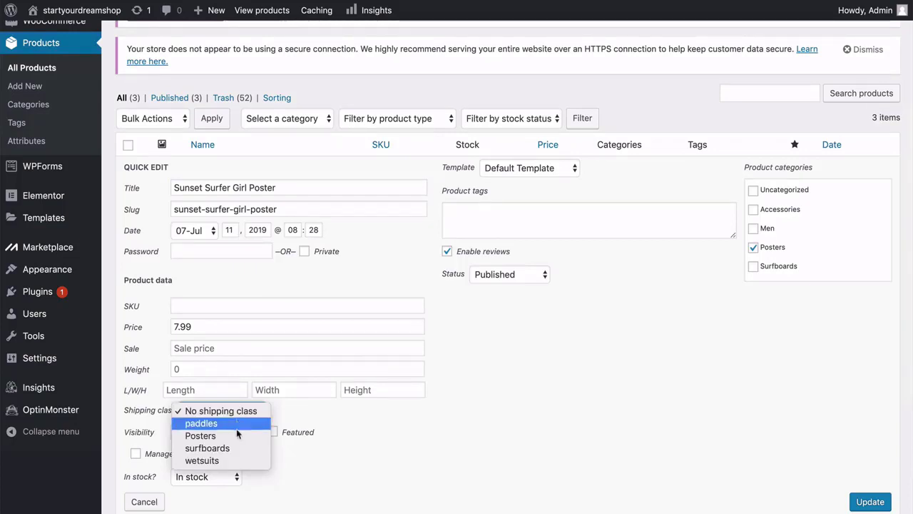
{"action": "left_click", "coordinate": [225, 435]}
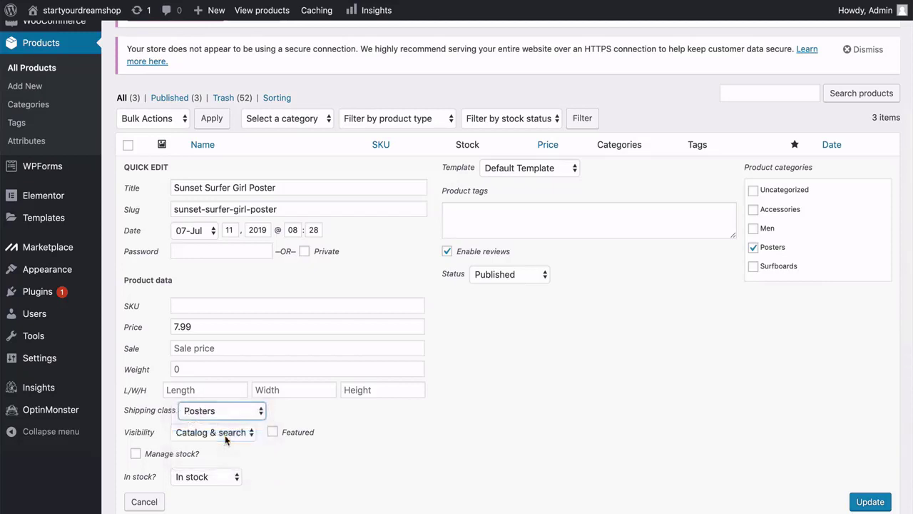
{"action": "scroll", "coordinate": [564, 436], "scroll_direction": "down", "scroll_amount": 2}
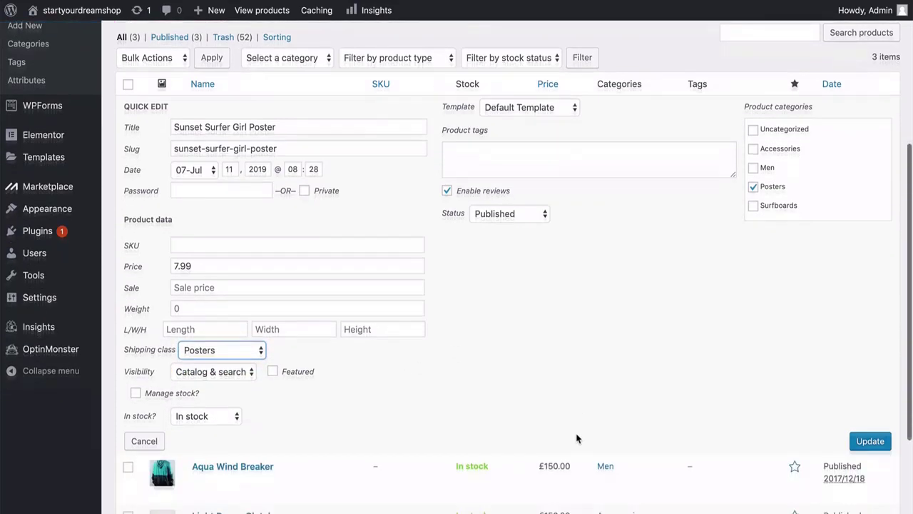
{"action": "left_click", "coordinate": [871, 433]}
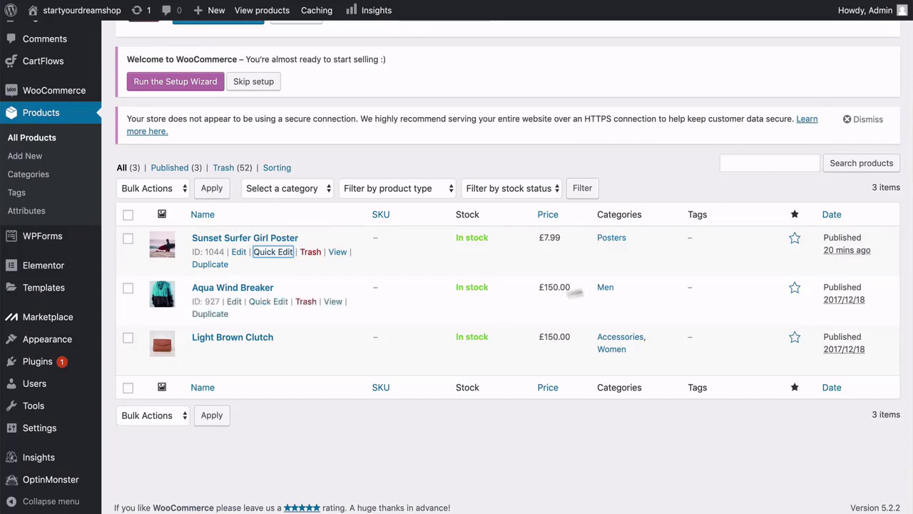
{"action": "left_click", "coordinate": [793, 240]}
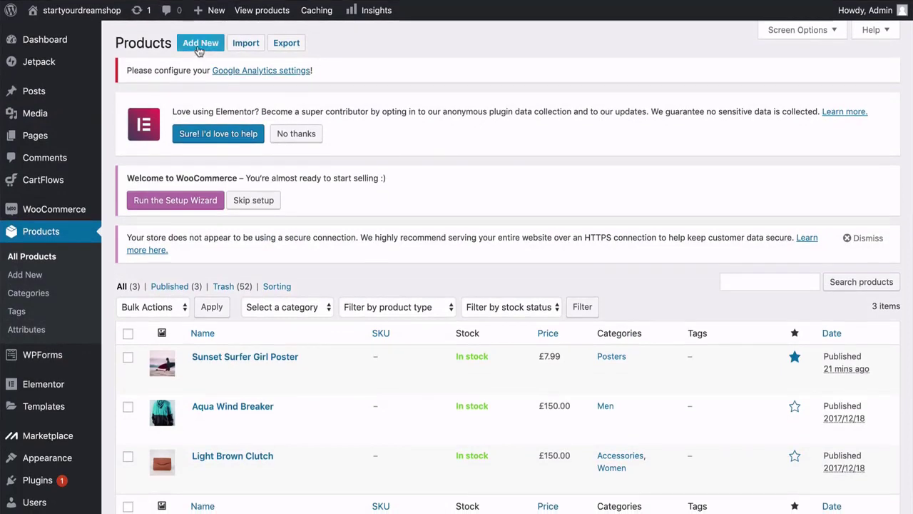
Start a new product titled 'Hydro Force Paddle'.
{"action": "left_click", "coordinate": [201, 44]}
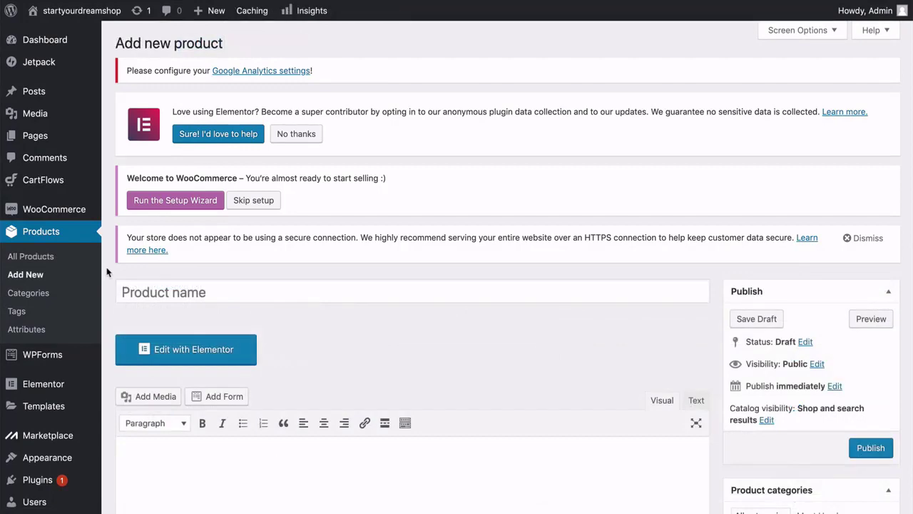
{"action": "scroll", "coordinate": [107, 272], "scroll_direction": "down", "scroll_amount": 2}
{"action": "scroll", "coordinate": [107, 272], "scroll_direction": "down", "scroll_amount": 2}
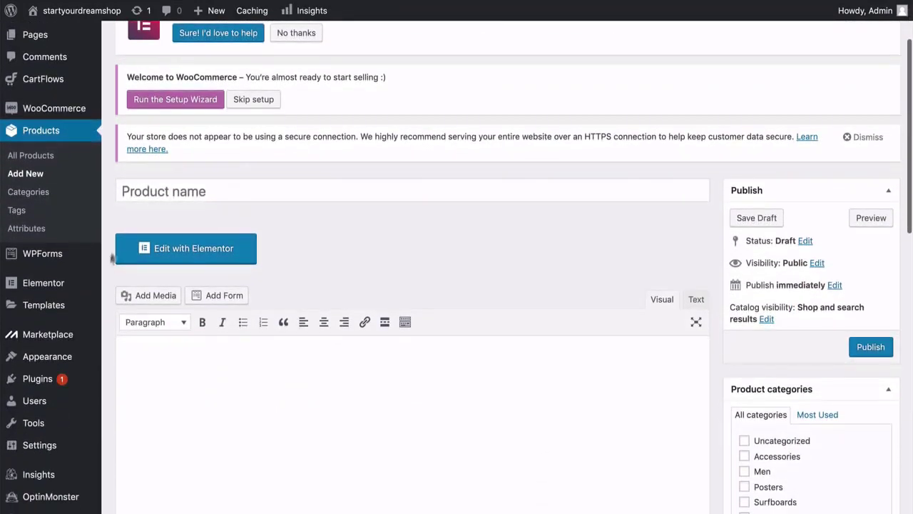
{"action": "left_click", "coordinate": [145, 192]}
{"action": "type", "text": "Hydr"}
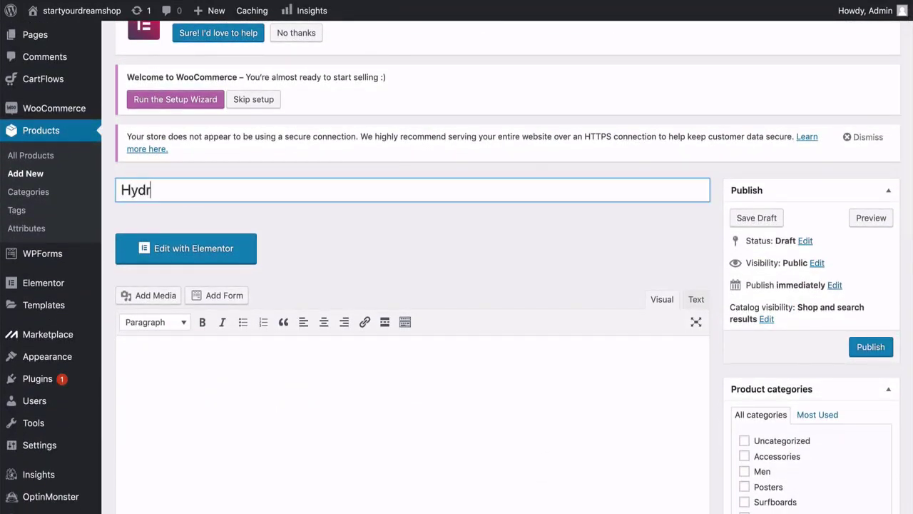
{"action": "type", "text": "o Force Paddle"}
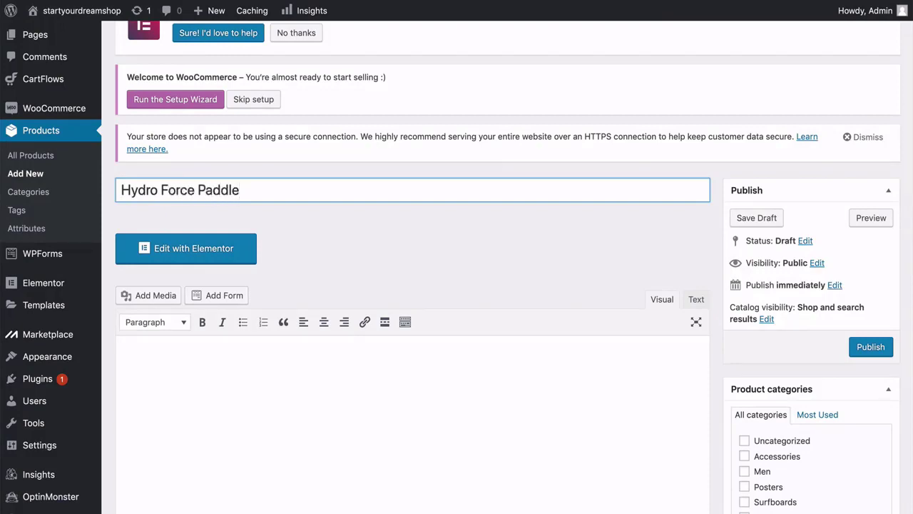
Paste the Hydros Intermediate River Carbon Paddle description into the product body.
{"action": "scroll", "coordinate": [147, 200], "scroll_direction": "down", "scroll_amount": 4}
{"action": "left_click", "coordinate": [153, 232]}
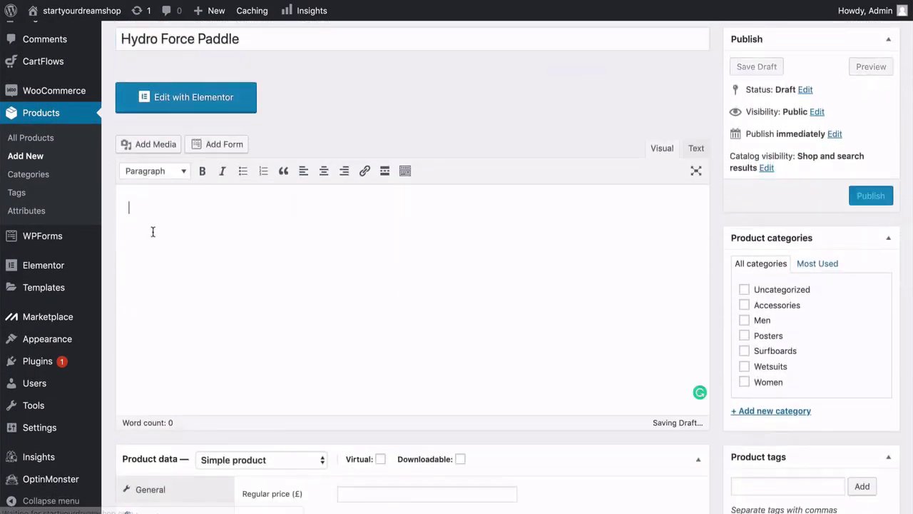
{"action": "type", "text": "Hydros Intermediate River Carbon Paddle has an excellent flex/weight ratio, beginner and aspiring paddlers alike with all the characteristics needed to progress."}
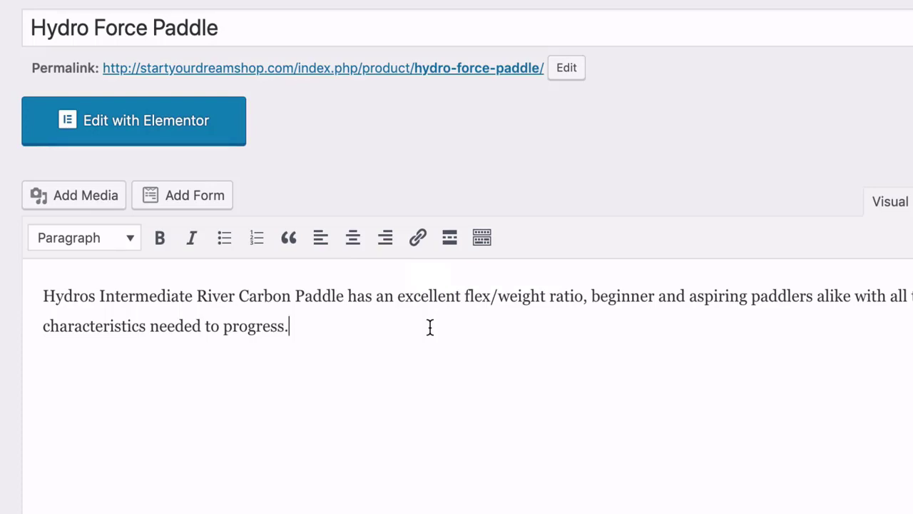
{"action": "scroll", "coordinate": [431, 327], "scroll_direction": "down", "scroll_amount": 5}
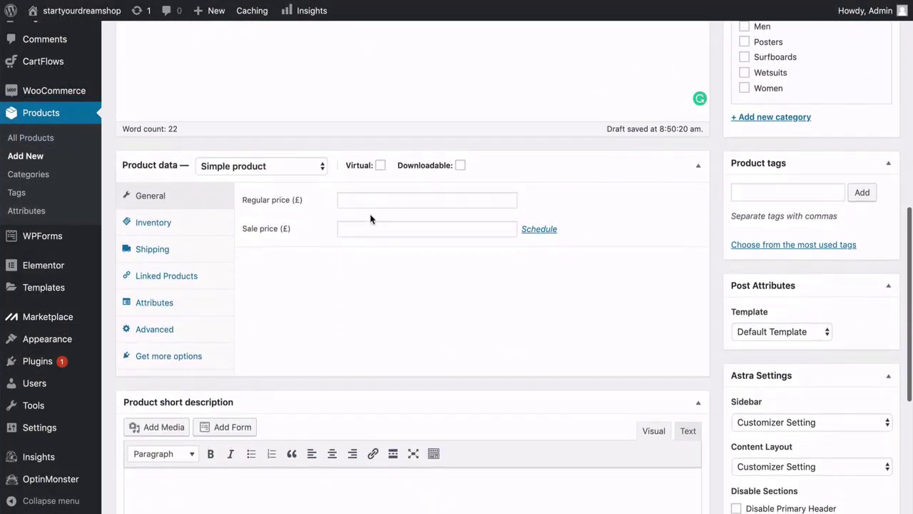
Enter 150 as the paddle's regular price.
{"action": "left_click", "coordinate": [365, 200]}
{"action": "type", "text": "150"}
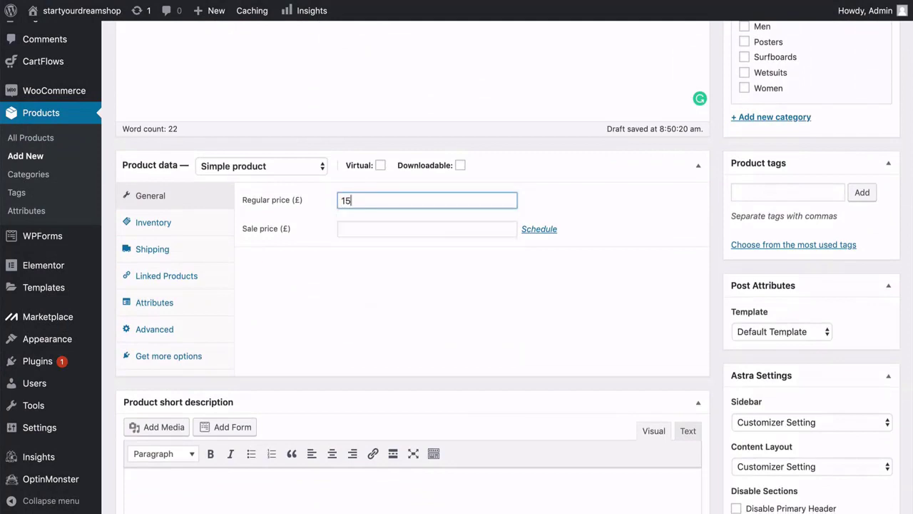
{"action": "left_click", "coordinate": [294, 254]}
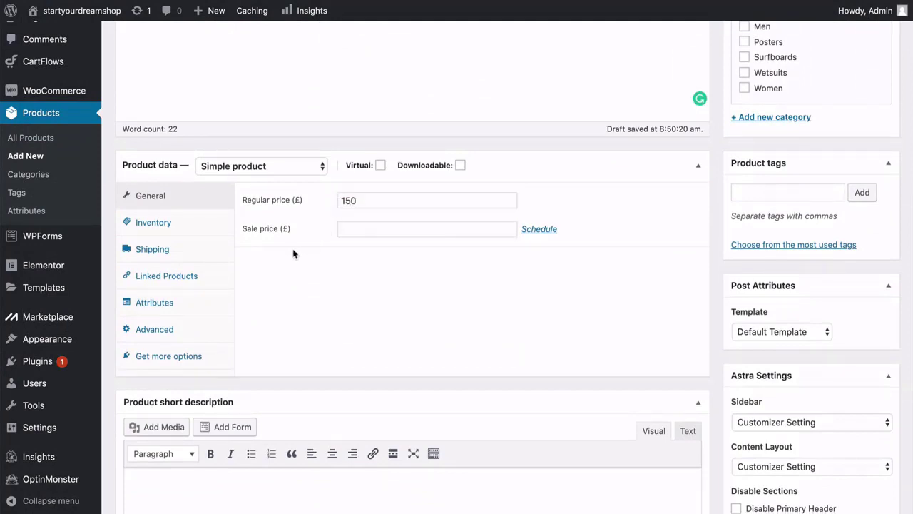
Choose paddles as the product's shipping class.
{"action": "left_click", "coordinate": [195, 227]}
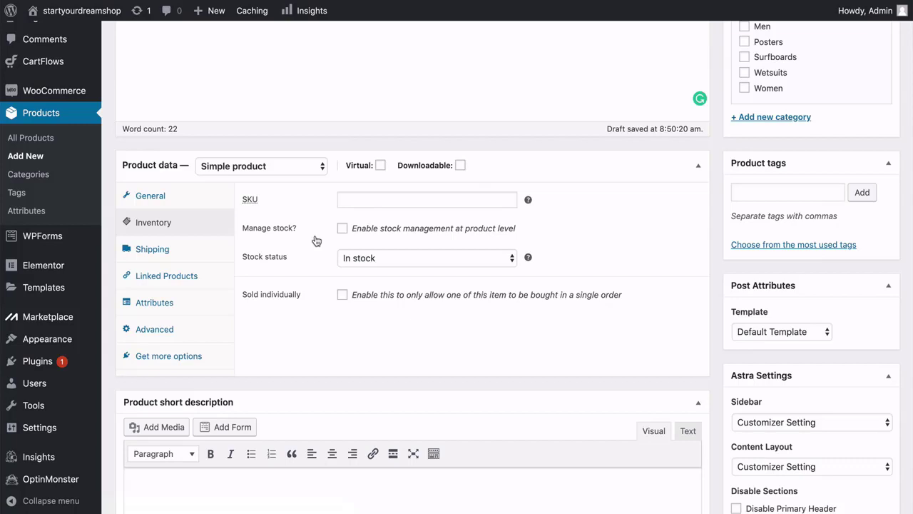
{"action": "left_click", "coordinate": [196, 250]}
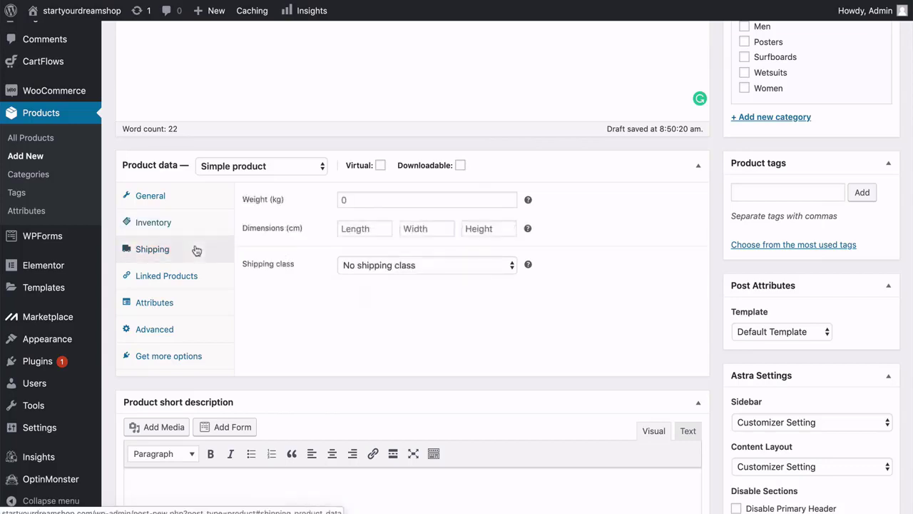
{"action": "left_click", "coordinate": [372, 266]}
{"action": "left_click", "coordinate": [374, 303]}
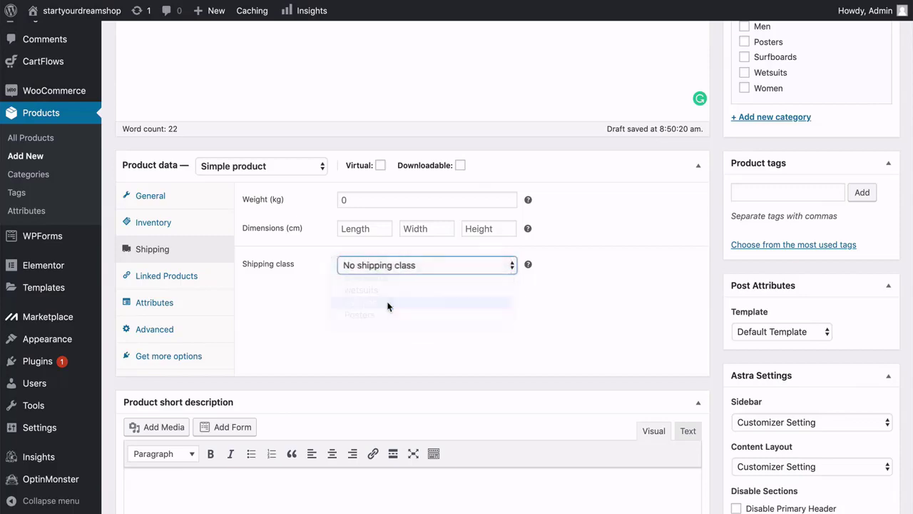
{"action": "left_click", "coordinate": [260, 298]}
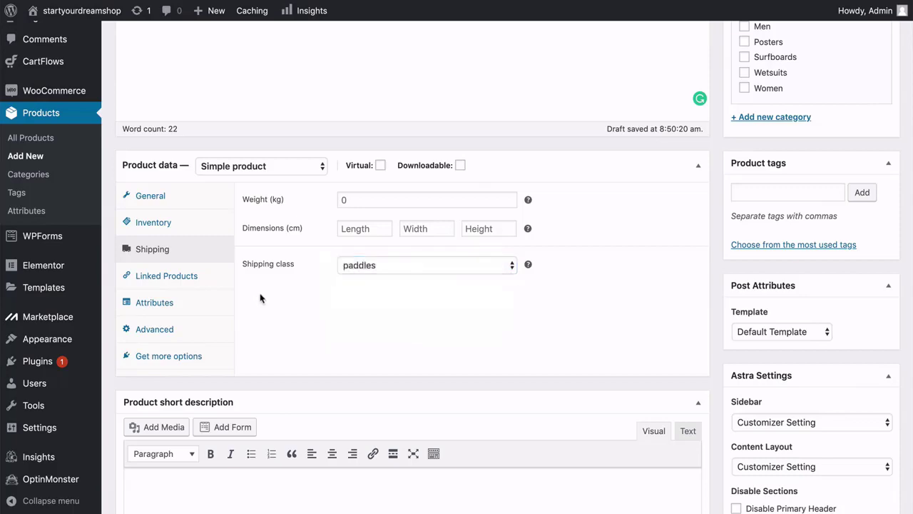
{"action": "scroll", "coordinate": [260, 298], "scroll_direction": "down", "scroll_amount": 5}
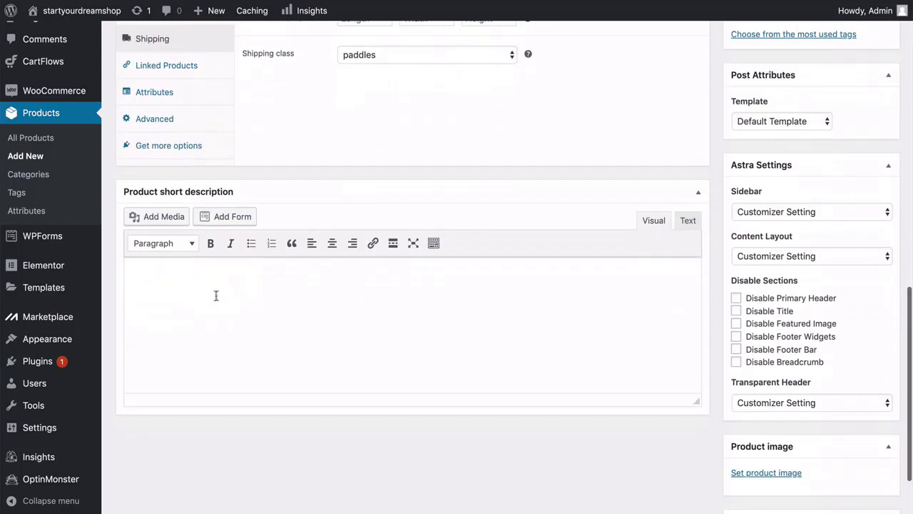
Paste the short description sentence into Product short description.
{"action": "left_click", "coordinate": [216, 295]}
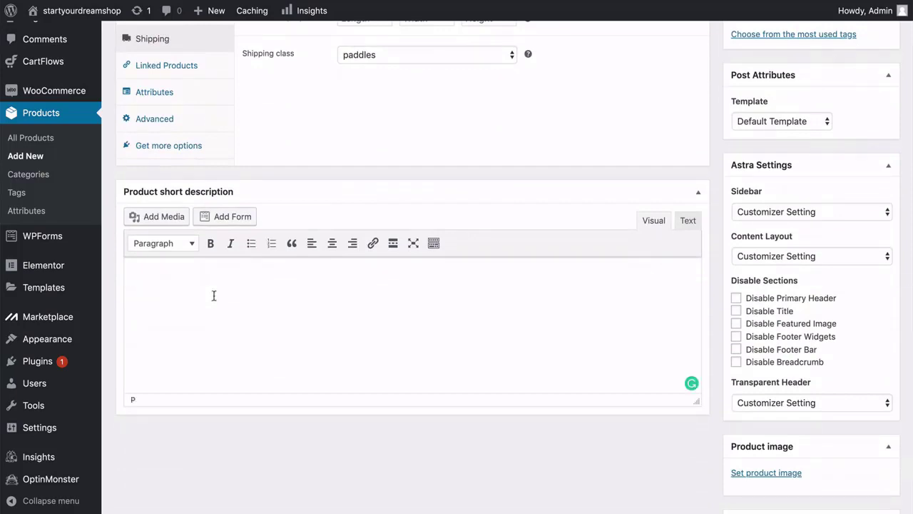
{"action": "type", "text": "Hydros Intermediate River Carbon Paddle has an excellent flex/weight ratio, beginner and aspiring paddlers alike with all the characteristics needed to progress."}
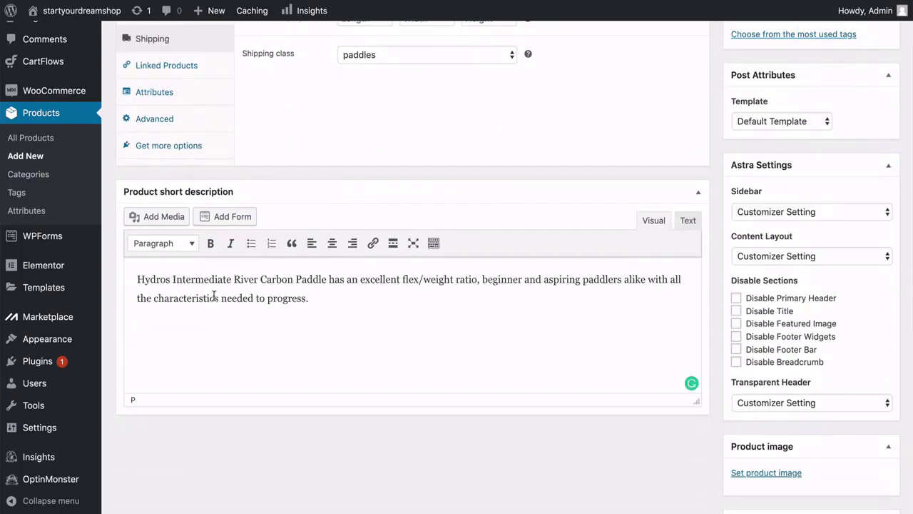
{"action": "scroll", "coordinate": [627, 318], "scroll_direction": "up", "scroll_amount": 5}
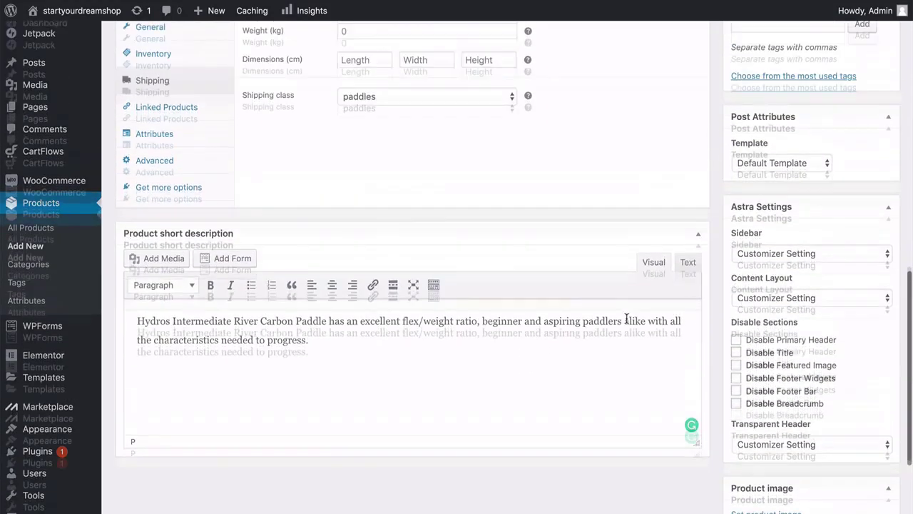
{"action": "scroll", "coordinate": [627, 318], "scroll_direction": "up", "scroll_amount": 5}
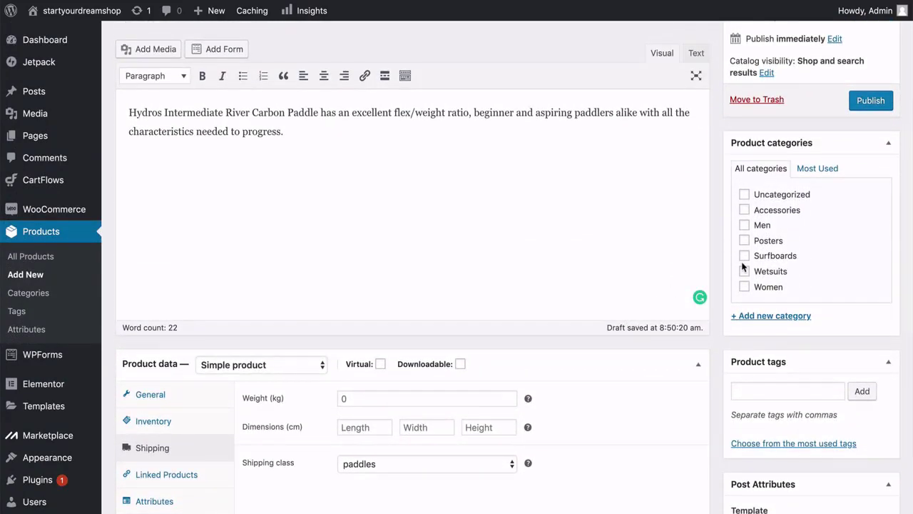
Create a new Paddles product category and apply it to the paddle.
{"action": "left_click", "coordinate": [746, 316]}
{"action": "type", "text": "Pa"}
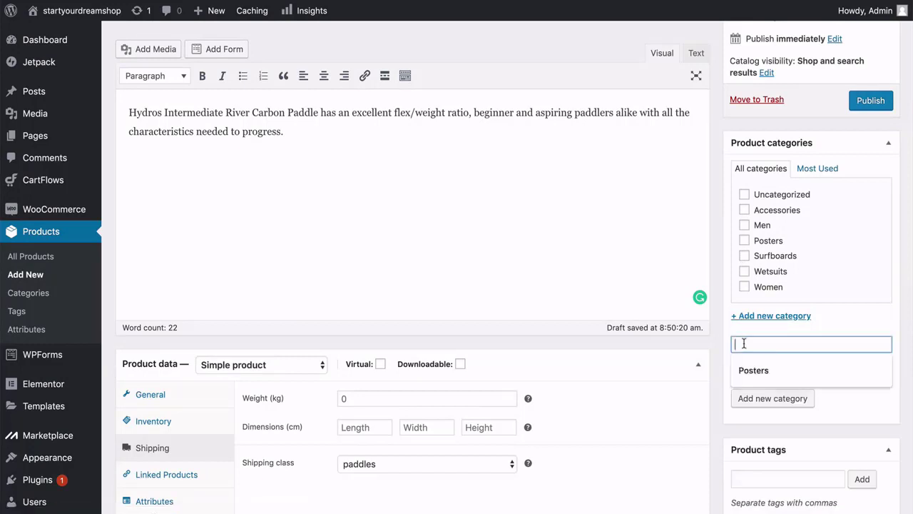
{"action": "type", "text": "ddles"}
{"action": "key", "text": "Return"}
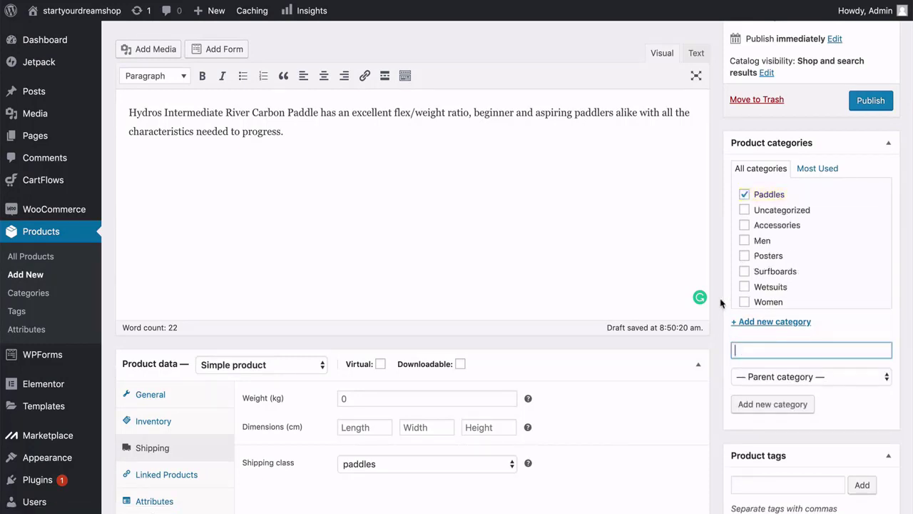
{"action": "scroll", "coordinate": [721, 300], "scroll_direction": "down", "scroll_amount": 1}
{"action": "scroll", "coordinate": [721, 253], "scroll_direction": "down", "scroll_amount": 10}
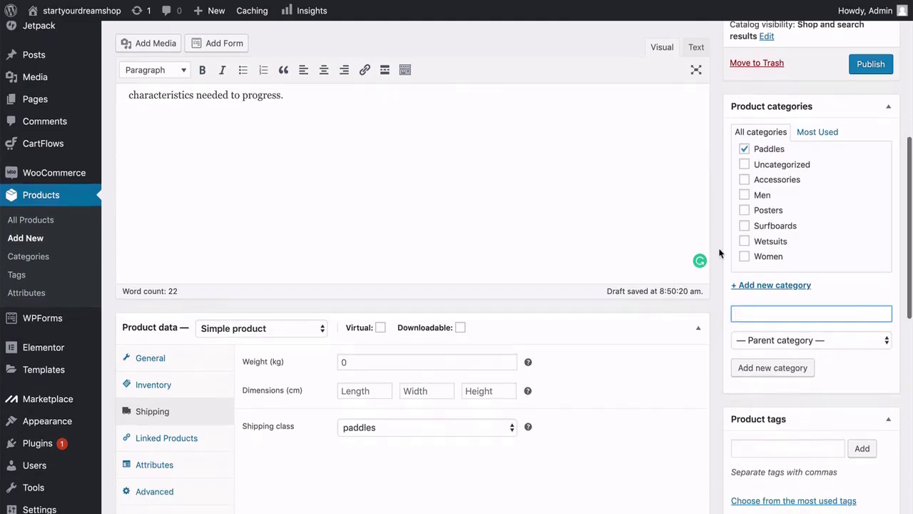
{"action": "scroll", "coordinate": [720, 253], "scroll_direction": "down", "scroll_amount": 3}
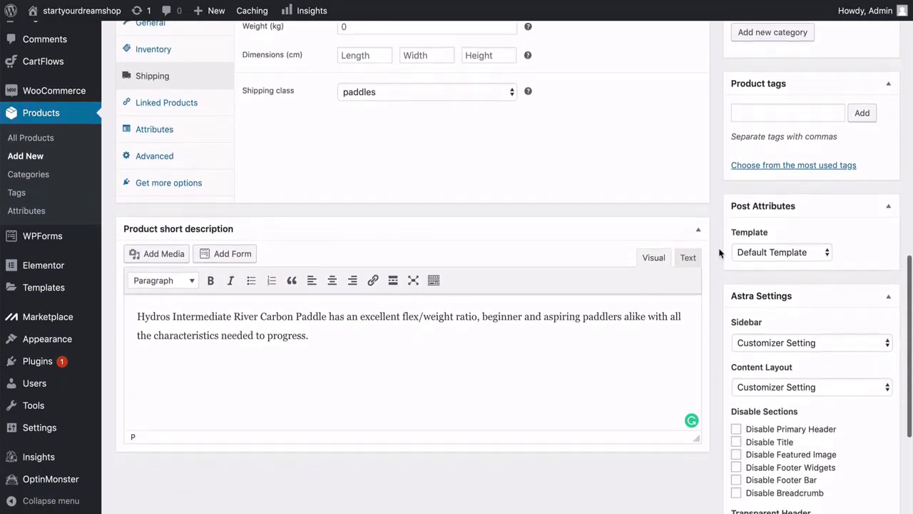
{"action": "scroll", "coordinate": [720, 254], "scroll_direction": "down", "scroll_amount": 6}
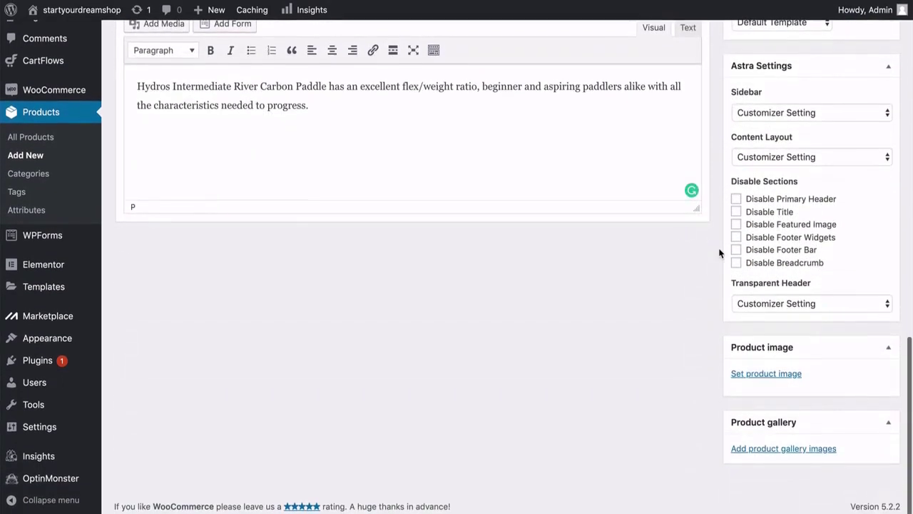
Upload the photo of three paddles as the product image.
{"action": "left_click", "coordinate": [750, 375]}
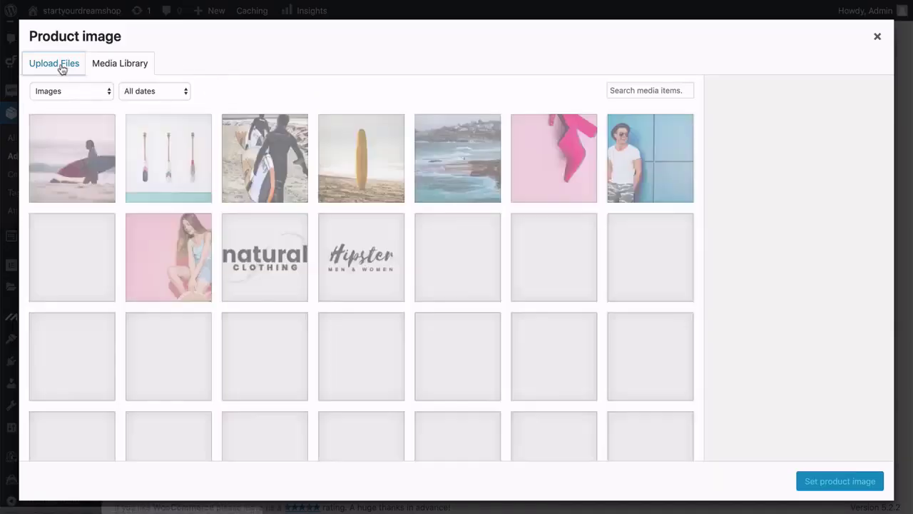
{"action": "left_click", "coordinate": [61, 66]}
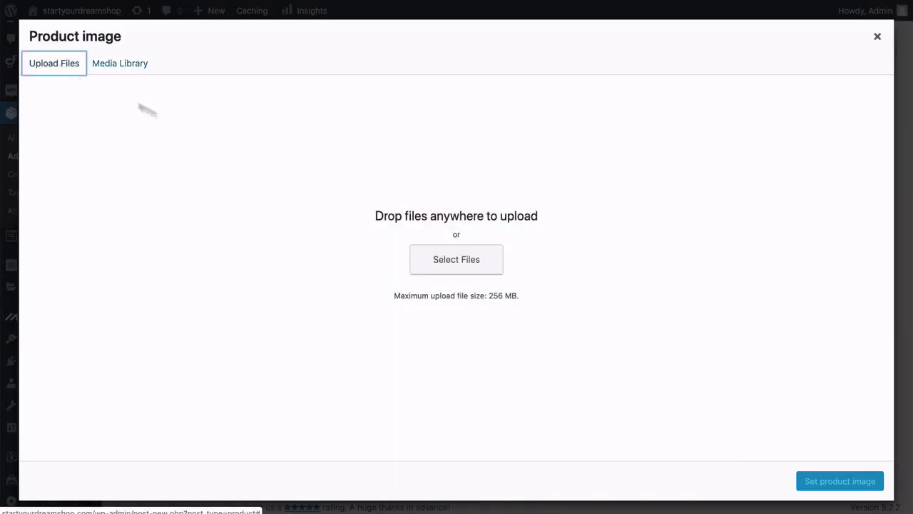
{"action": "left_click", "coordinate": [456, 273]}
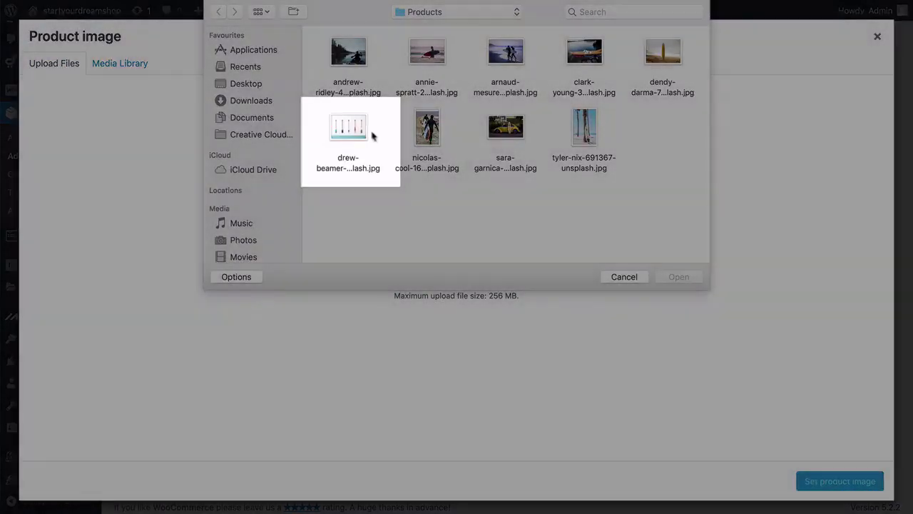
{"action": "left_click", "coordinate": [361, 129]}
{"action": "left_click", "coordinate": [682, 278]}
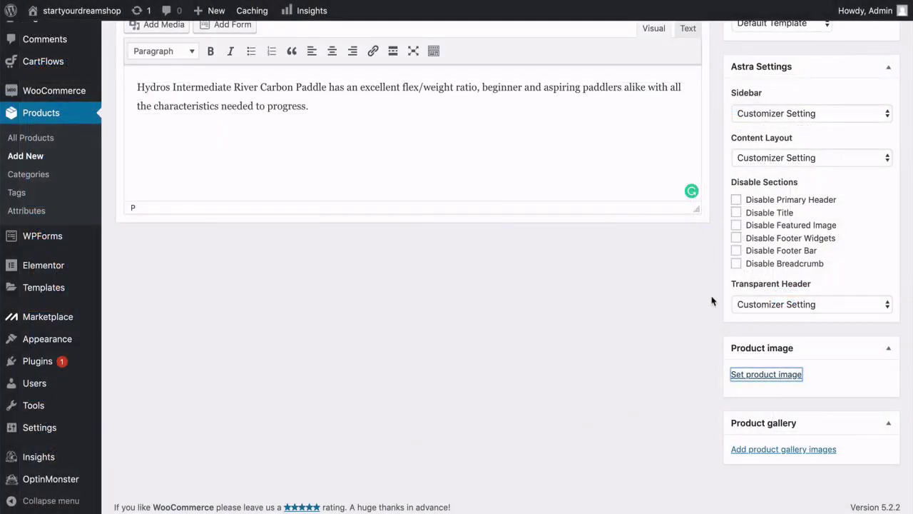
Publish the Hydro Force Paddle product.
{"action": "scroll", "coordinate": [711, 300], "scroll_direction": "down", "scroll_amount": 5}
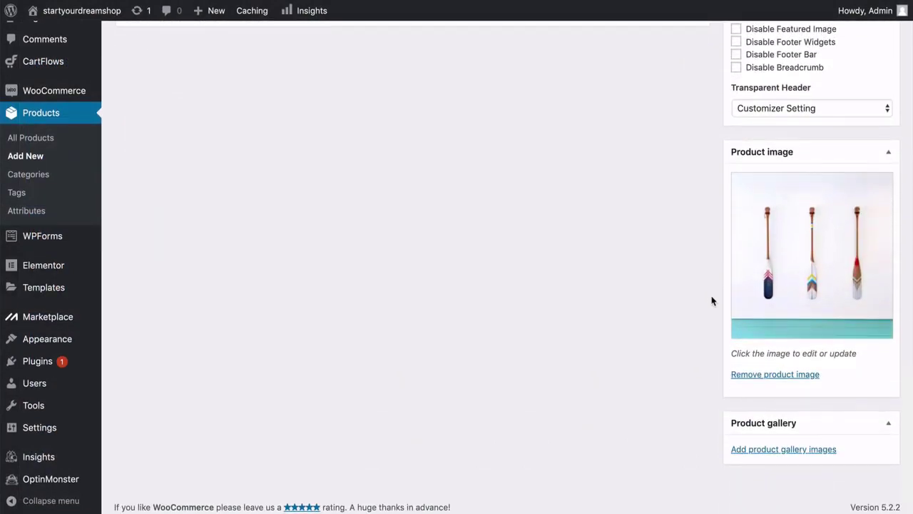
{"action": "scroll", "coordinate": [711, 300], "scroll_direction": "up", "scroll_amount": 5}
{"action": "scroll", "coordinate": [711, 301], "scroll_direction": "up", "scroll_amount": 1}
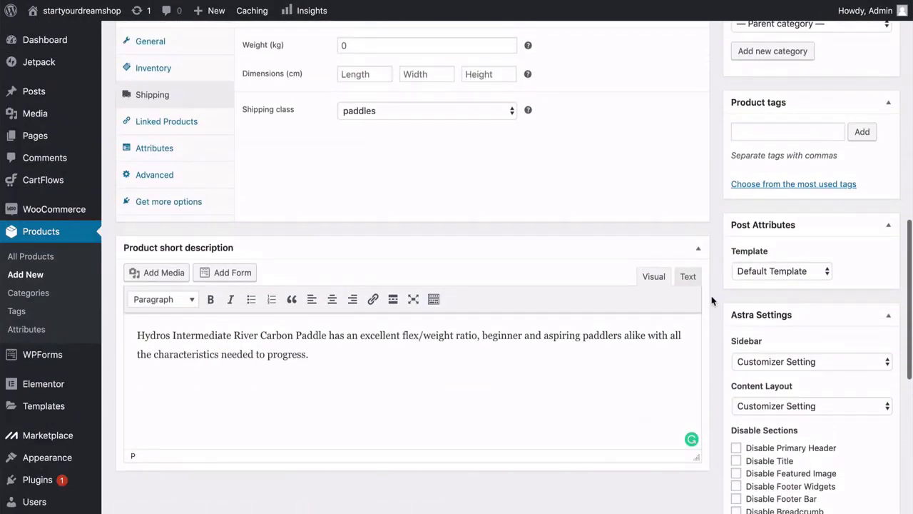
{"action": "scroll", "coordinate": [712, 301], "scroll_direction": "up", "scroll_amount": 2}
{"action": "scroll", "coordinate": [711, 301], "scroll_direction": "up", "scroll_amount": 10}
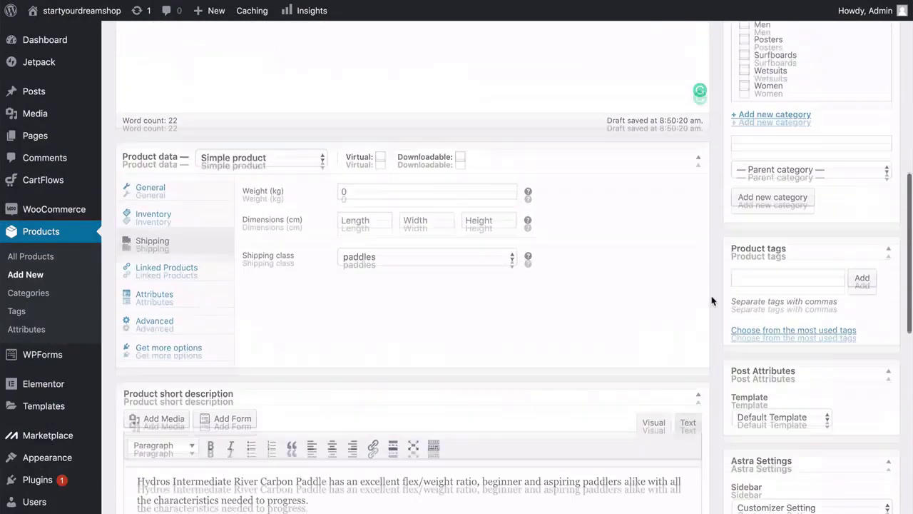
{"action": "scroll", "coordinate": [711, 300], "scroll_direction": "down", "scroll_amount": 3}
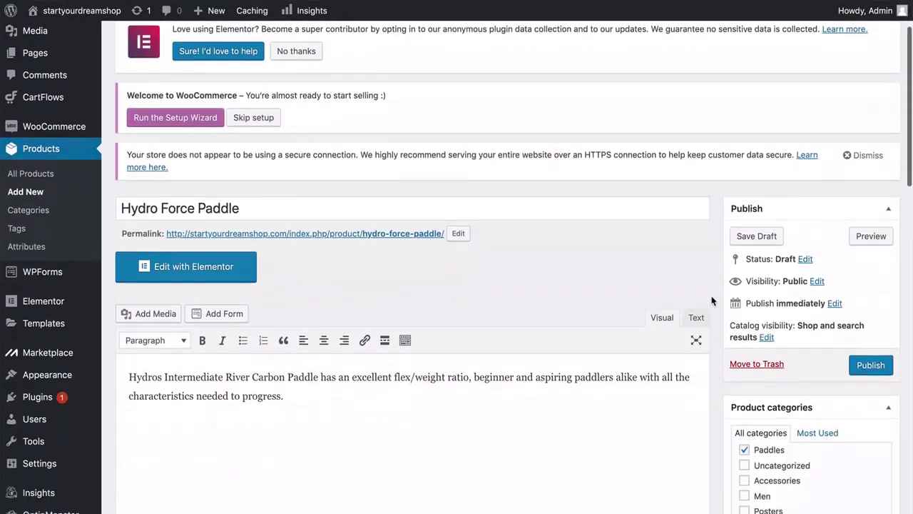
{"action": "left_click", "coordinate": [868, 333]}
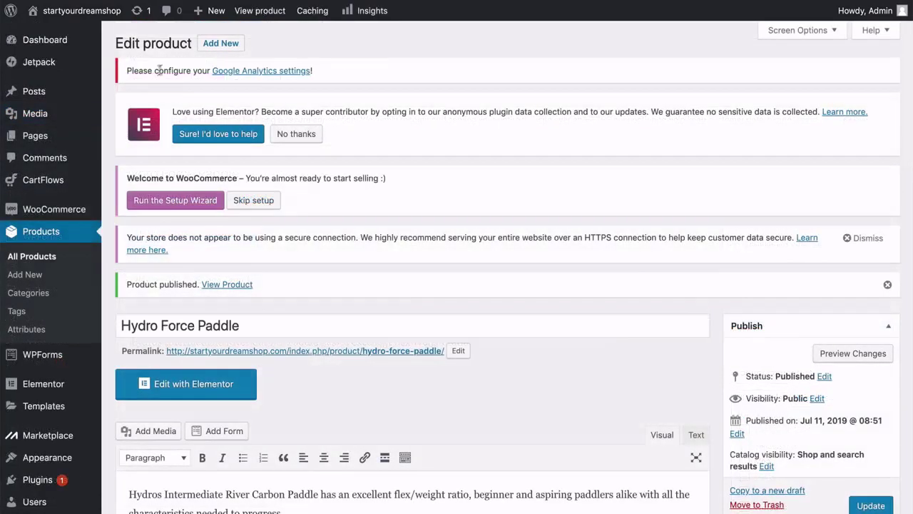
Start a new product titled 'HX1 Surfboard' and paste its description.
{"action": "left_click", "coordinate": [218, 45]}
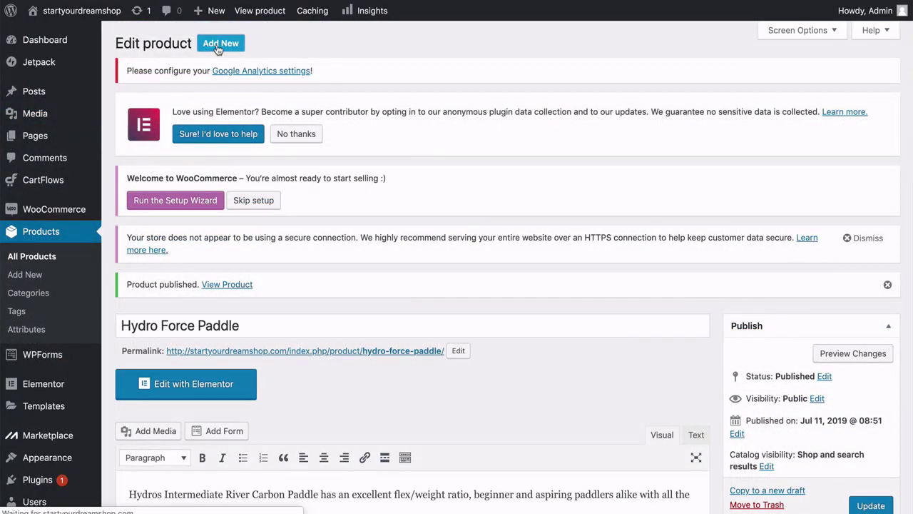
{"action": "scroll", "coordinate": [218, 49], "scroll_direction": "down", "scroll_amount": 2}
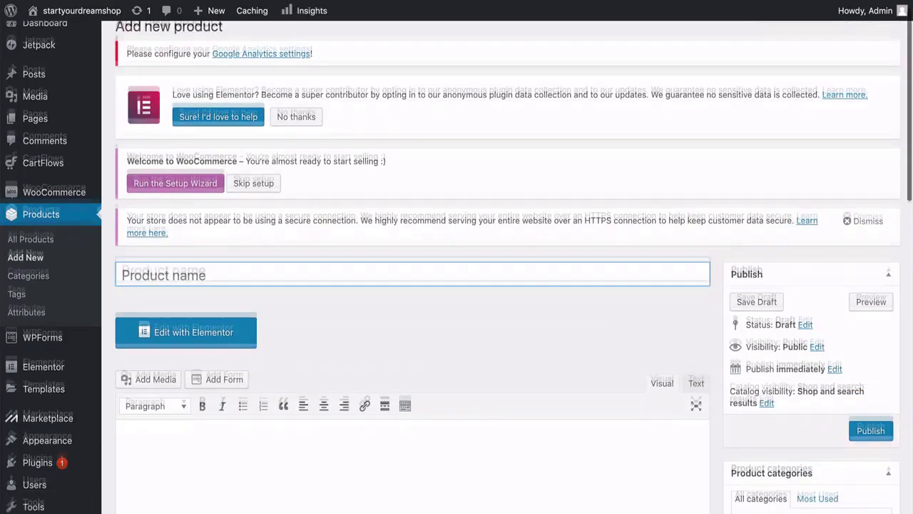
{"action": "type", "text": "HX1 "}
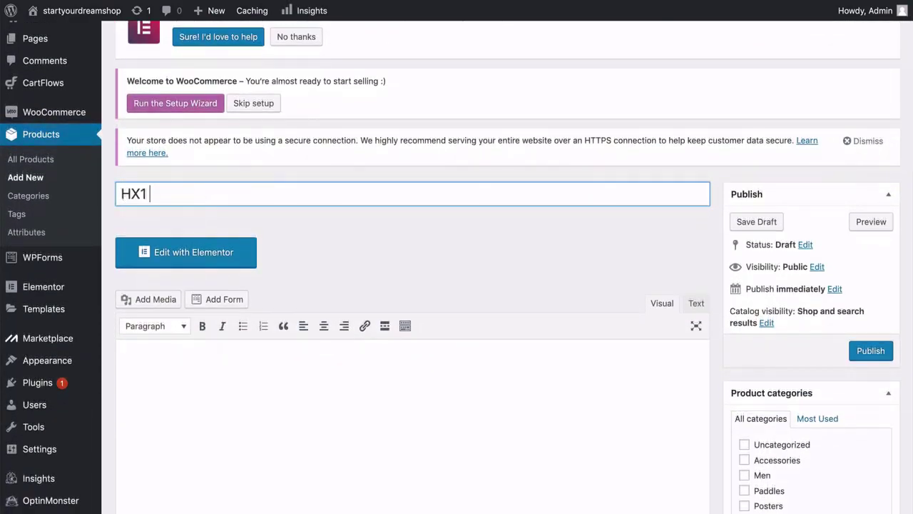
{"action": "type", "text": "Surfboard"}
{"action": "left_click", "coordinate": [714, 228]}
{"action": "scroll", "coordinate": [715, 227], "scroll_direction": "down", "scroll_amount": 3}
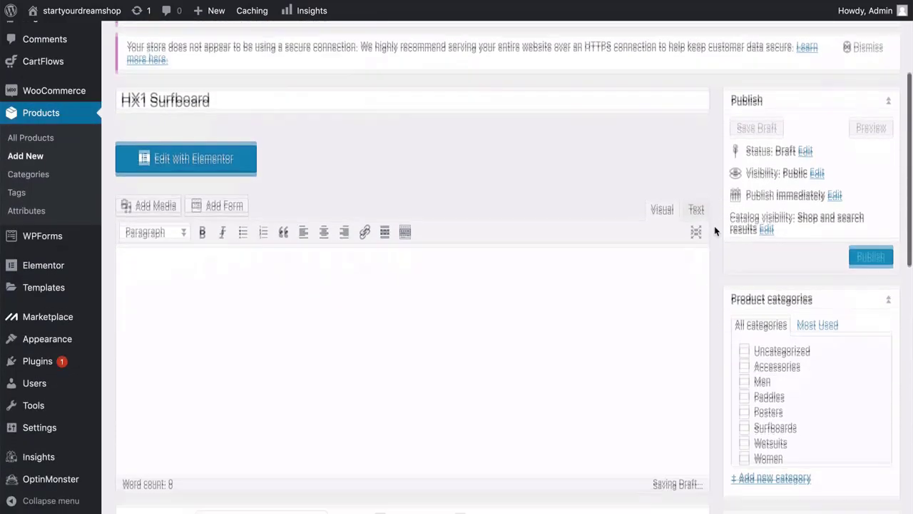
{"action": "left_click", "coordinate": [459, 247]}
{"action": "type", "text": "HX1 board paddles like a dream and the flatter and wider dimensions maintain speed no matter how mushy or uninspiring the surf conditions."}
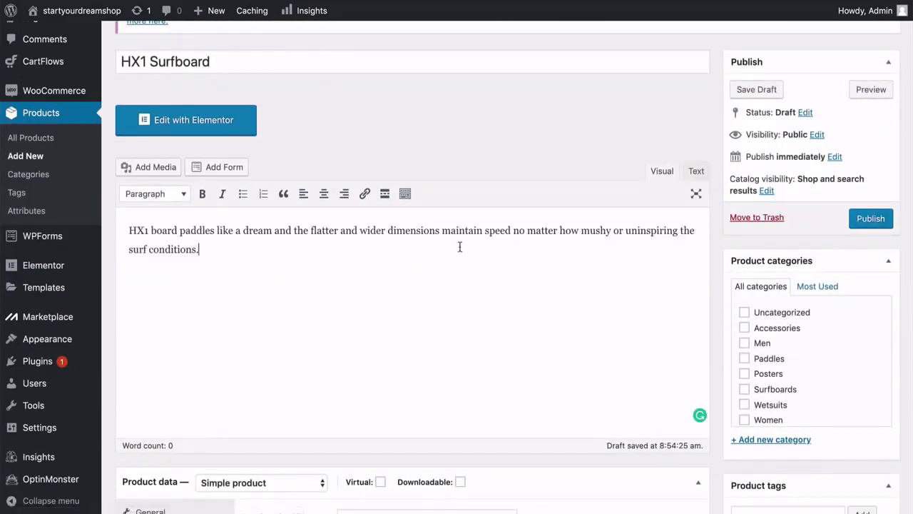
Set the regular price to 575 and the sale price to 495.
{"action": "left_click", "coordinate": [353, 192]}
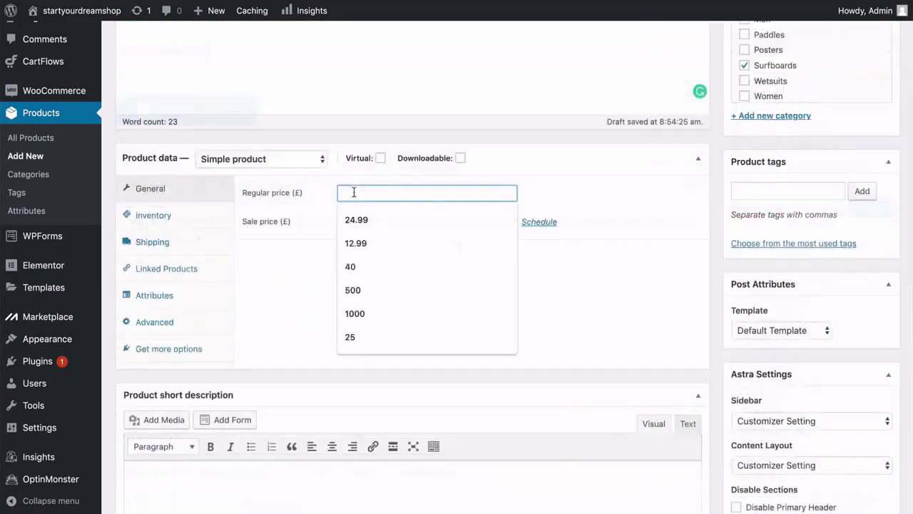
{"action": "type", "text": "575"}
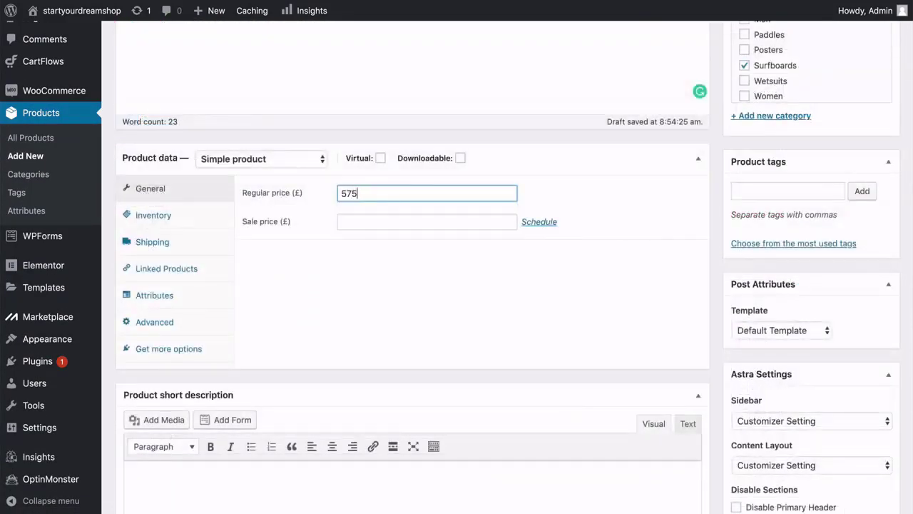
{"action": "left_click", "coordinate": [355, 222]}
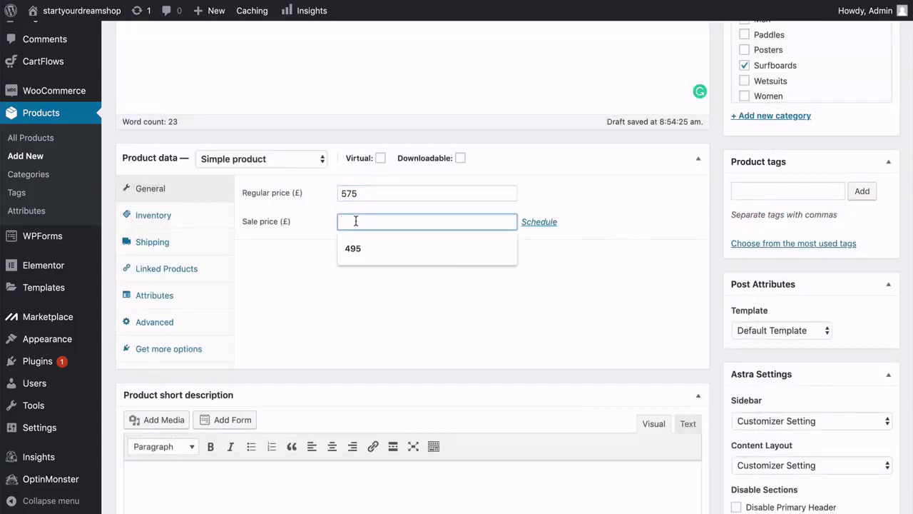
{"action": "type", "text": "495"}
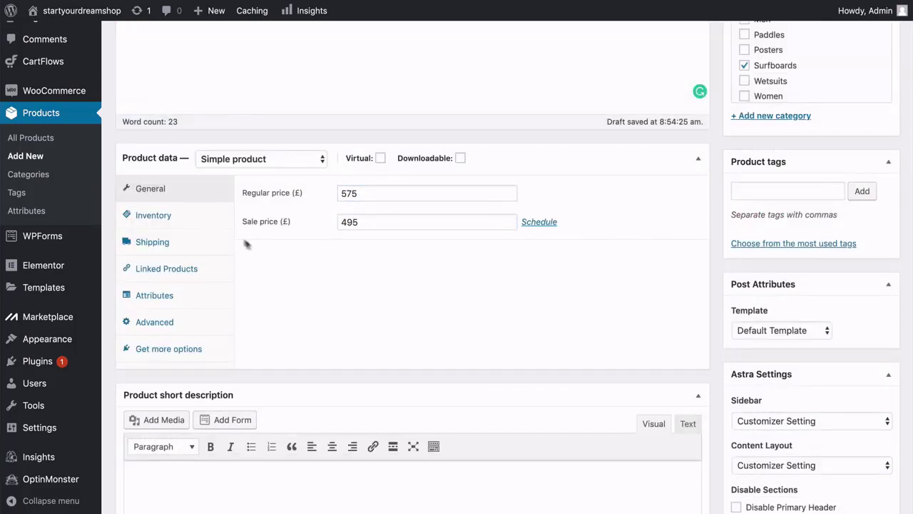
Assign the surfboards shipping class and paste the short description.
{"action": "left_click", "coordinate": [203, 216]}
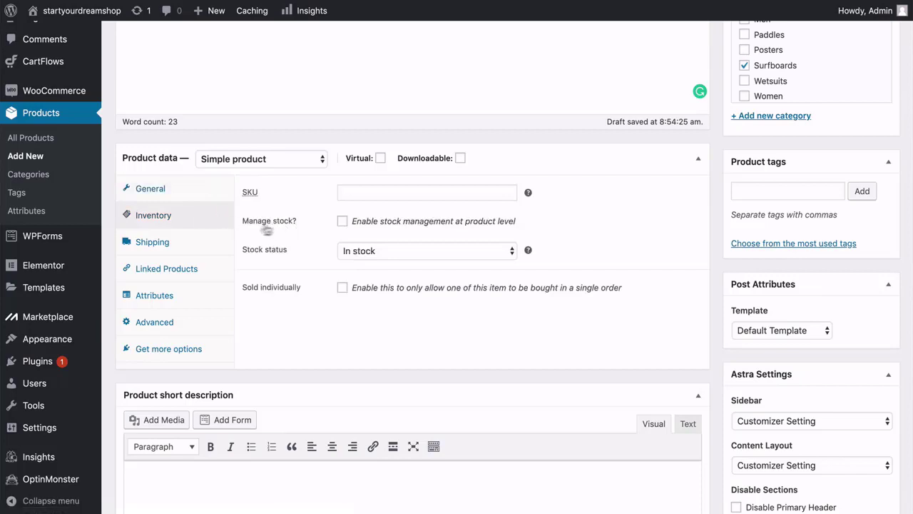
{"action": "left_click", "coordinate": [197, 243]}
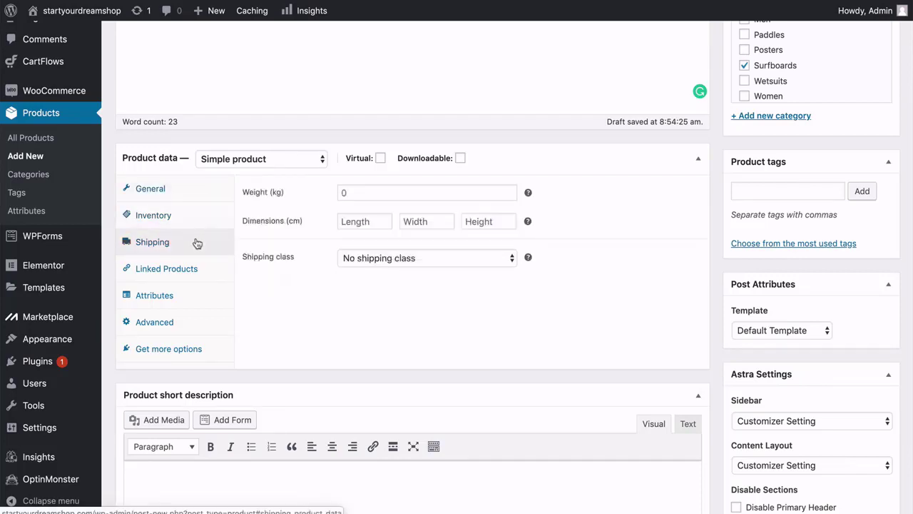
{"action": "left_click", "coordinate": [404, 258]}
{"action": "left_click", "coordinate": [370, 277]}
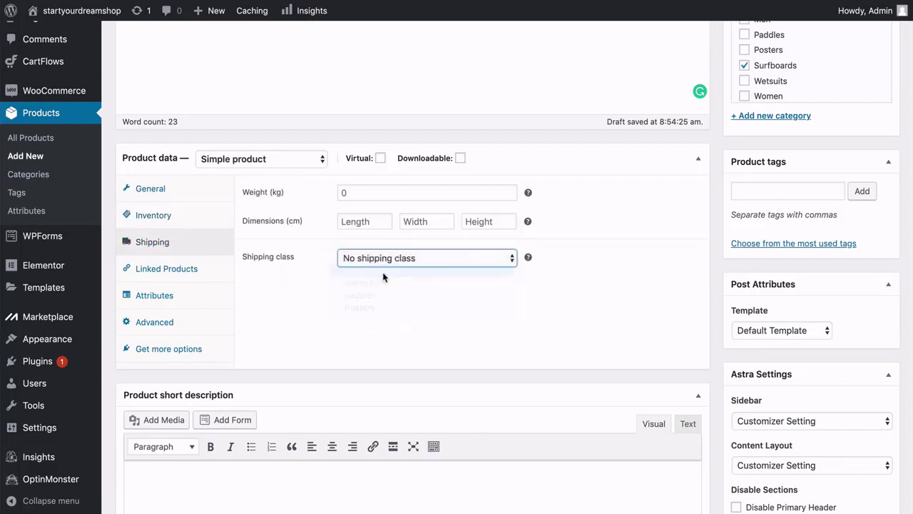
{"action": "scroll", "coordinate": [310, 293], "scroll_direction": "down", "scroll_amount": 5}
{"action": "left_click", "coordinate": [273, 323]}
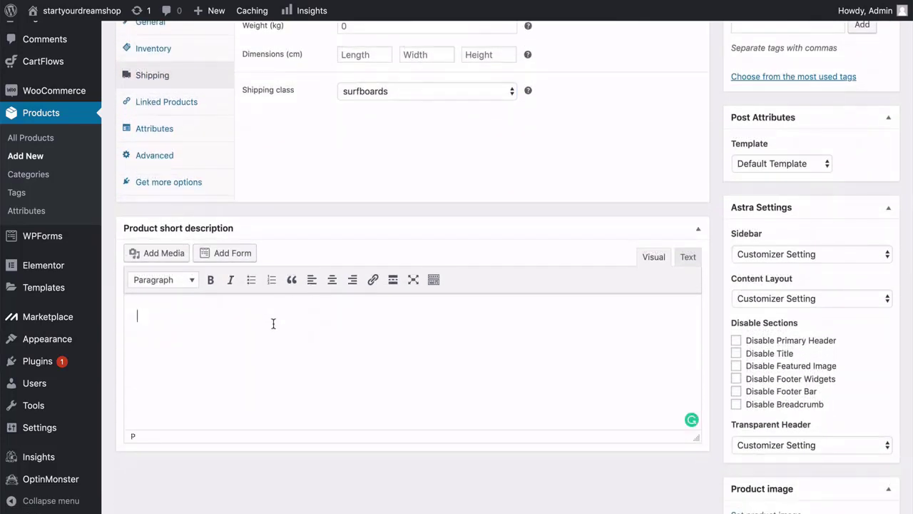
{"action": "type", "text": "HX1 board paddles like a dream and the flatter and wider dimensions maintain speed no matter how mushy or uninspiring the surf conditions."}
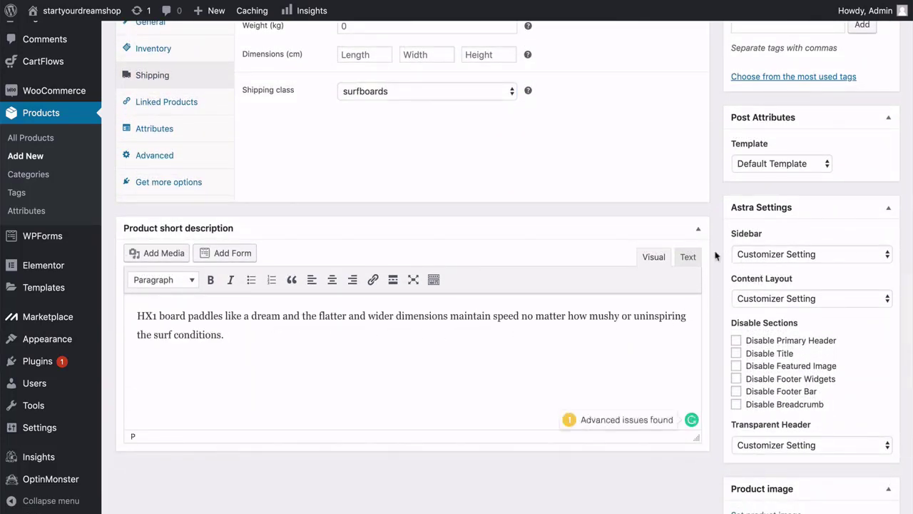
{"action": "scroll", "coordinate": [714, 257], "scroll_direction": "down", "scroll_amount": 4}
Set tyler-nix-691367-unsplash.jpg as the surfboard's main product image.
{"action": "left_click", "coordinate": [743, 376]}
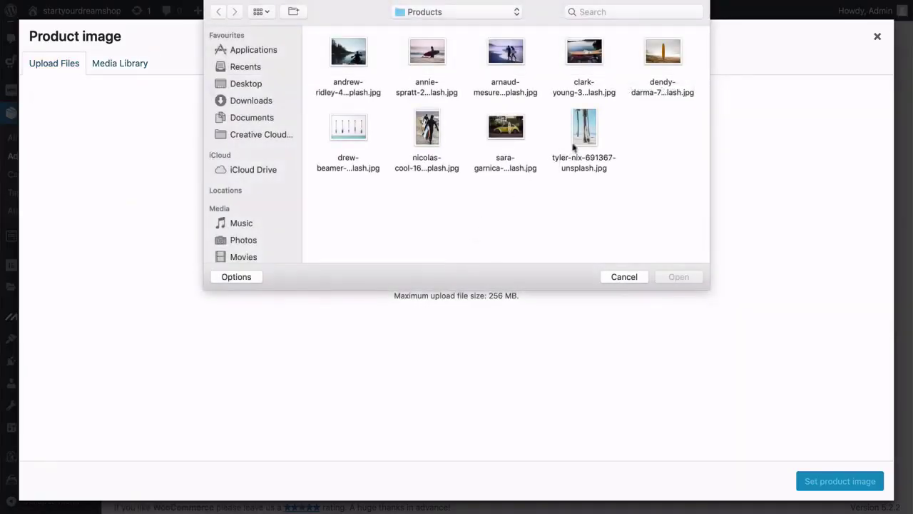
{"action": "left_click", "coordinate": [581, 137]}
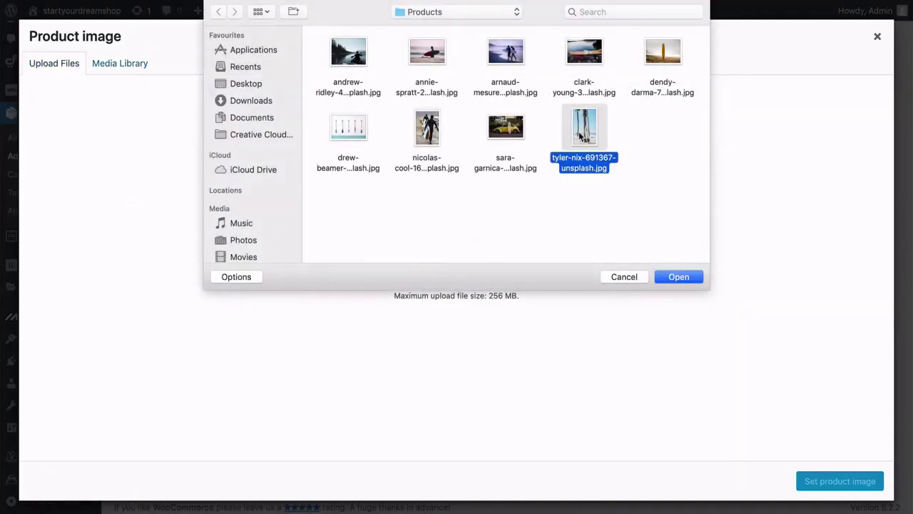
{"action": "left_click", "coordinate": [677, 278]}
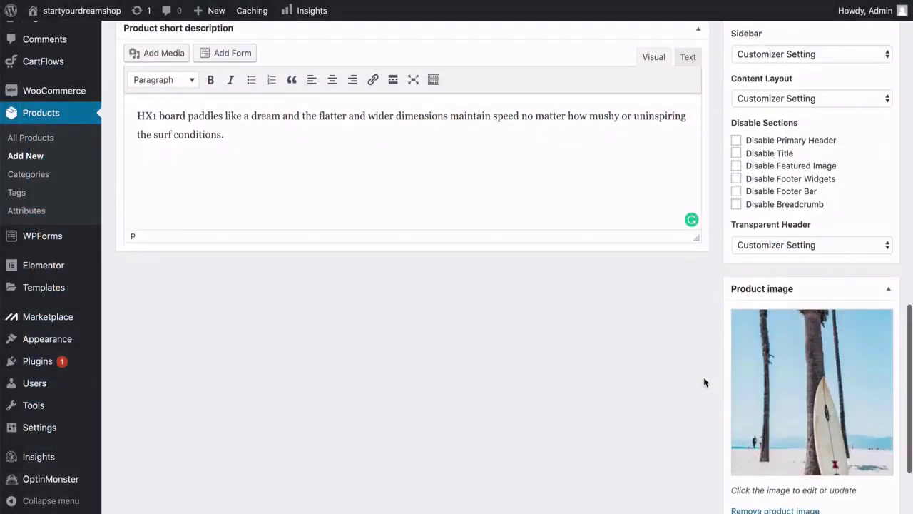
{"action": "scroll", "coordinate": [704, 377], "scroll_direction": "down", "scroll_amount": 5}
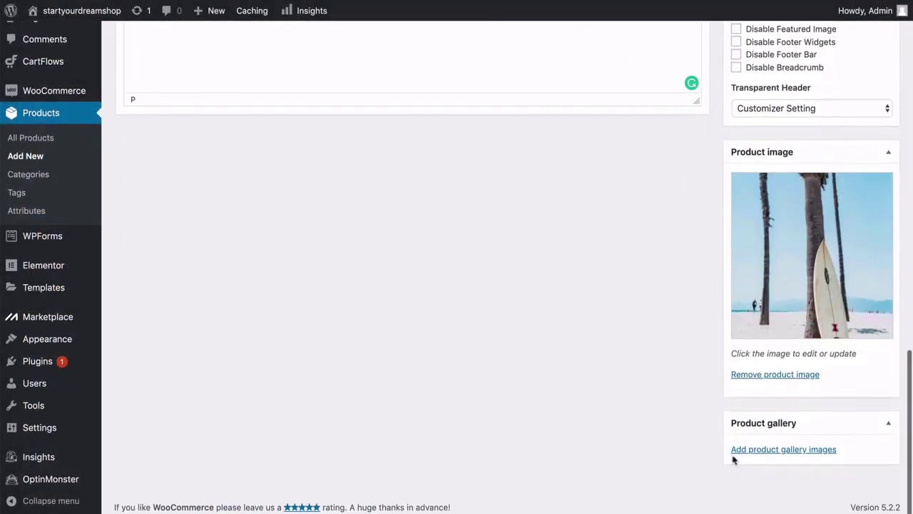
Upload the arnaud-mesureur photo of two surfers and add it to the product gallery.
{"action": "left_click", "coordinate": [756, 451]}
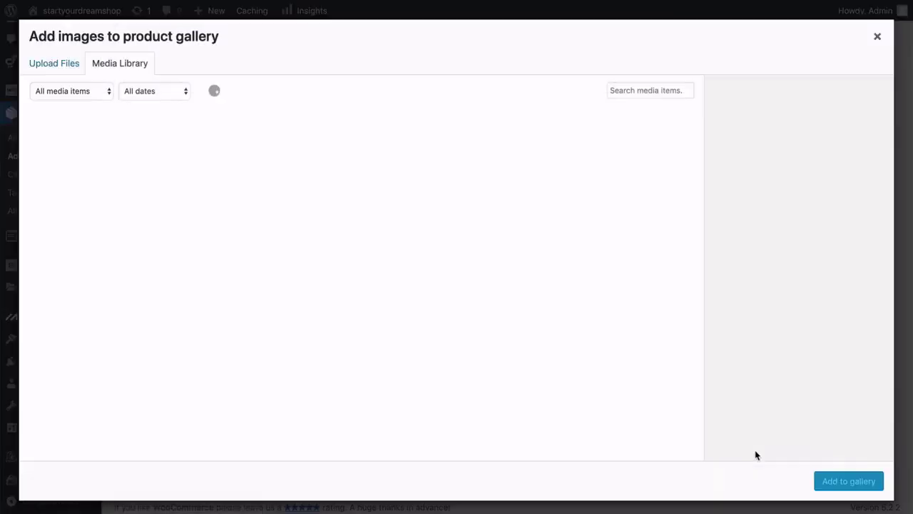
{"action": "left_click", "coordinate": [74, 70]}
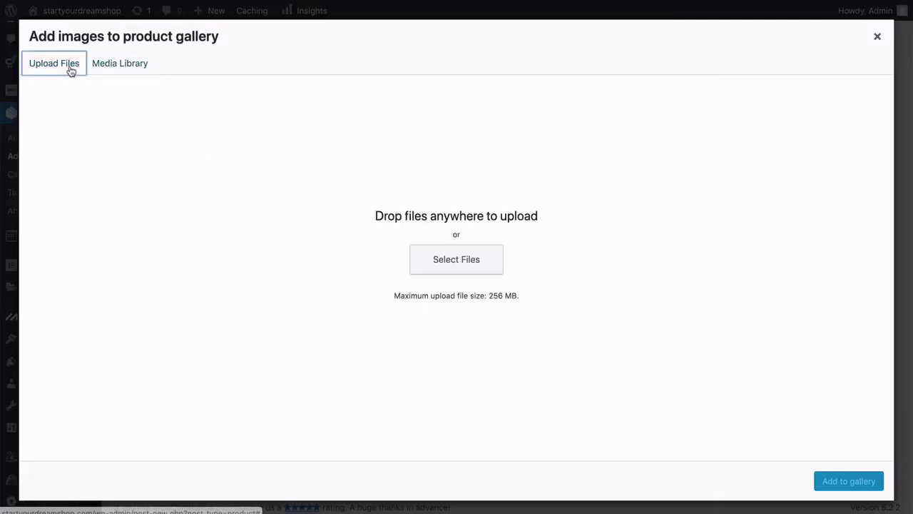
{"action": "left_click", "coordinate": [447, 261]}
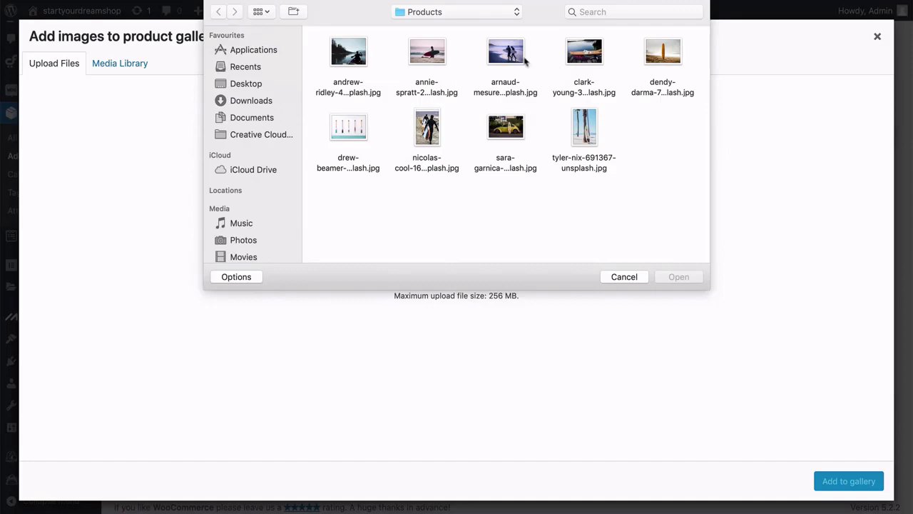
{"action": "left_click", "coordinate": [524, 61]}
{"action": "left_click", "coordinate": [677, 279]}
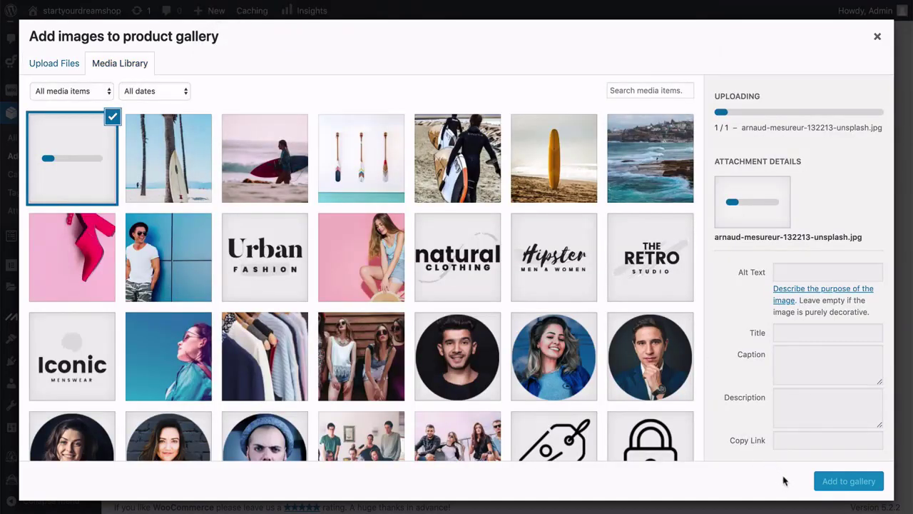
{"action": "left_click", "coordinate": [848, 481]}
{"action": "scroll", "coordinate": [848, 483], "scroll_direction": "down", "scroll_amount": 2}
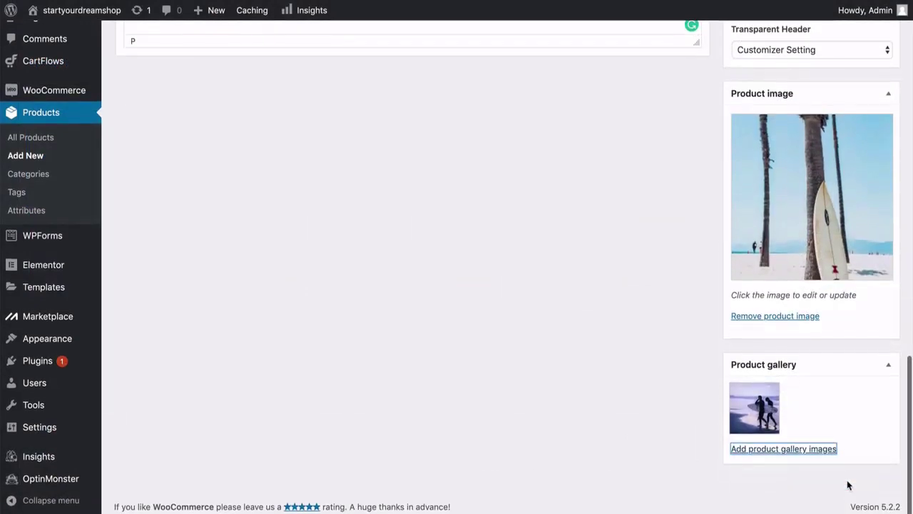
{"action": "scroll", "coordinate": [848, 485], "scroll_direction": "up", "scroll_amount": 10}
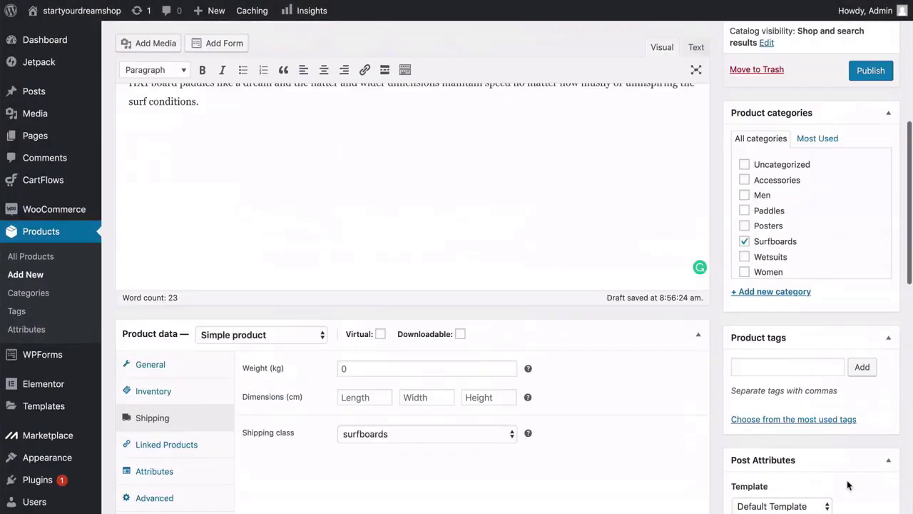
{"action": "scroll", "coordinate": [848, 486], "scroll_direction": "up", "scroll_amount": 3}
Publish HX1 Surfboard, then star it and Hydro Force Paddle as featured in All Products.
{"action": "left_click", "coordinate": [870, 288]}
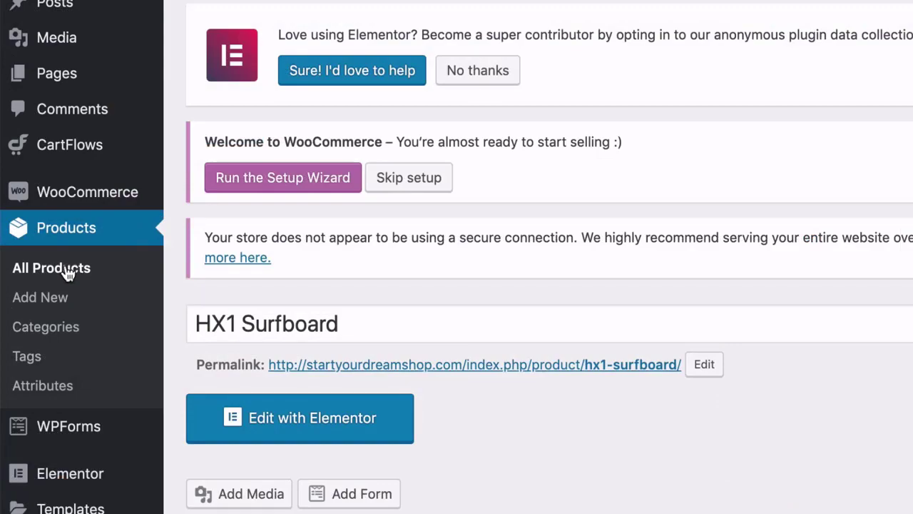
{"action": "left_click", "coordinate": [68, 273]}
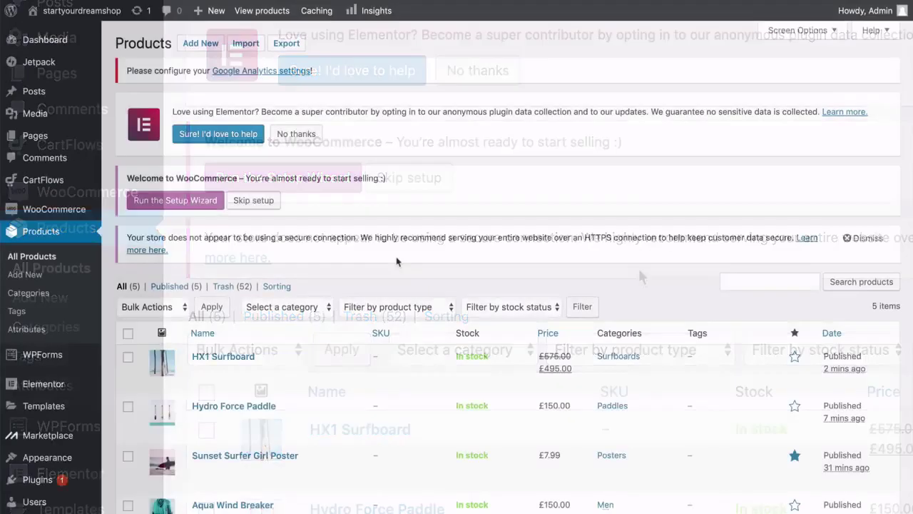
{"action": "scroll", "coordinate": [396, 256], "scroll_direction": "down", "scroll_amount": 3}
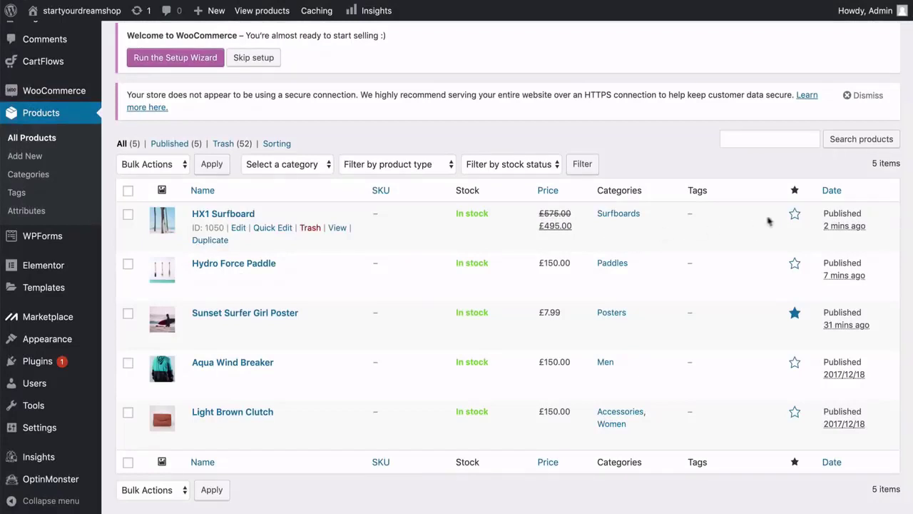
{"action": "left_click", "coordinate": [794, 214]}
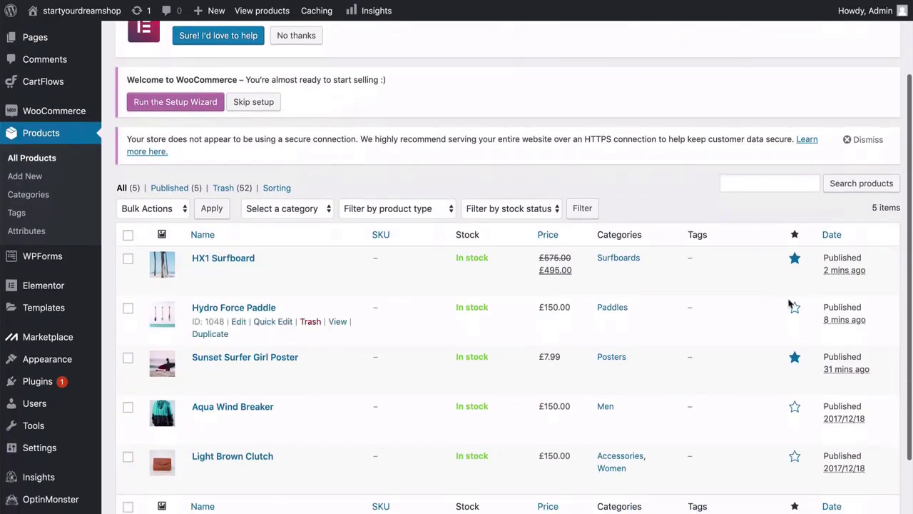
{"action": "left_click", "coordinate": [793, 308]}
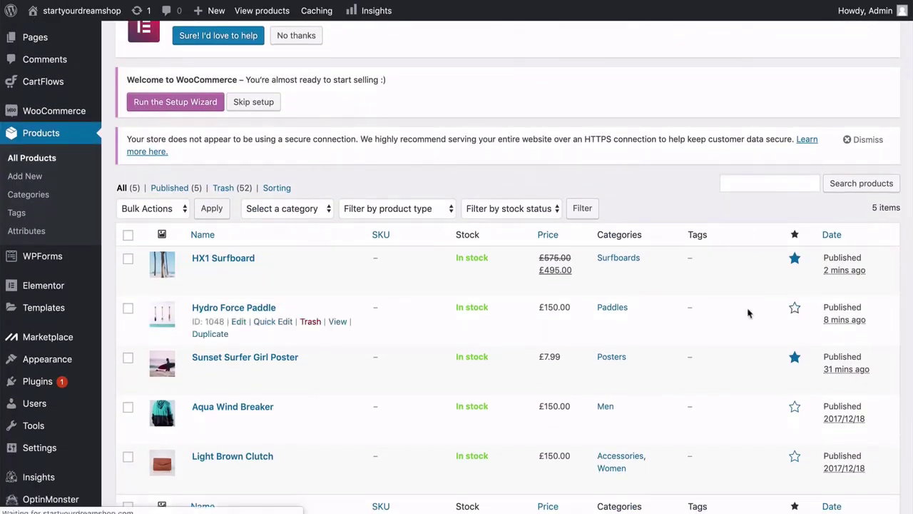
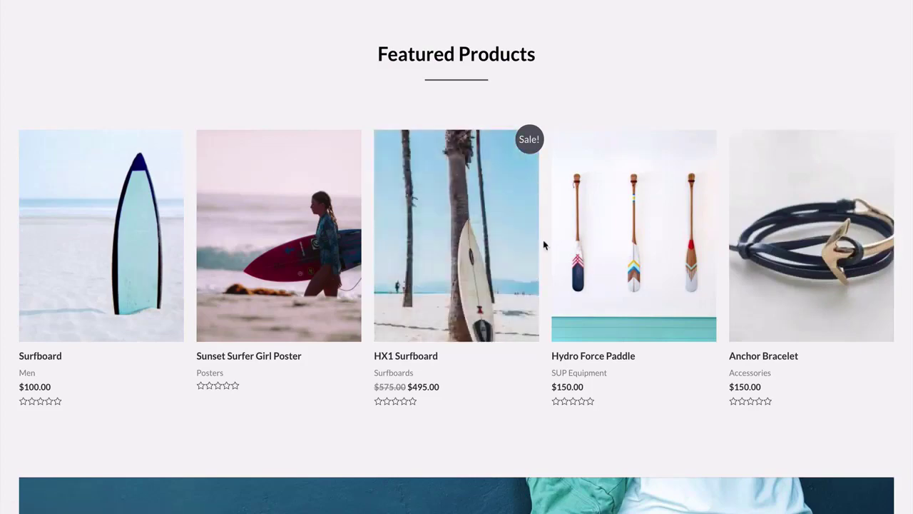
Scroll the storefront's Featured Products row to see which products are featured.
{"action": "scroll", "coordinate": [543, 244], "scroll_direction": "down", "scroll_amount": 3}
{"action": "scroll", "coordinate": [543, 245], "scroll_direction": "up", "scroll_amount": 3}
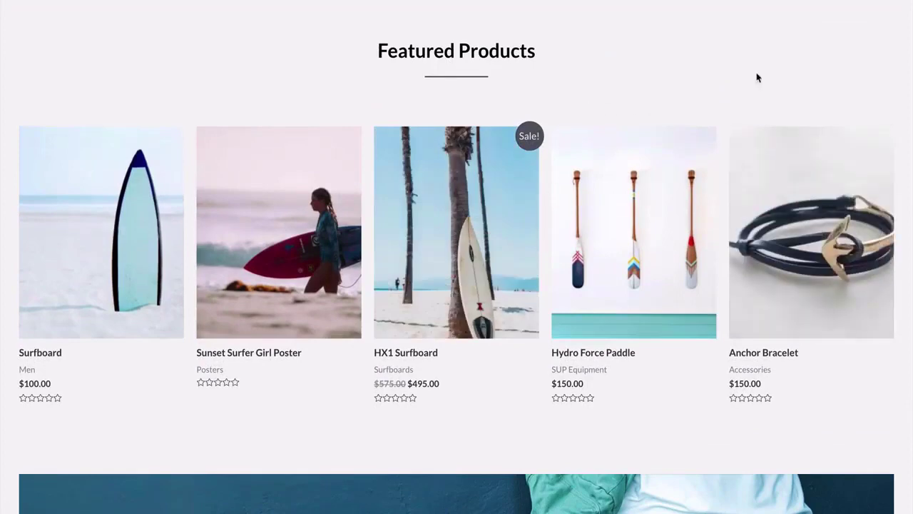
{"action": "scroll", "coordinate": [726, 148], "scroll_direction": "down", "scroll_amount": 3}
{"action": "scroll", "coordinate": [726, 148], "scroll_direction": "up", "scroll_amount": 4}
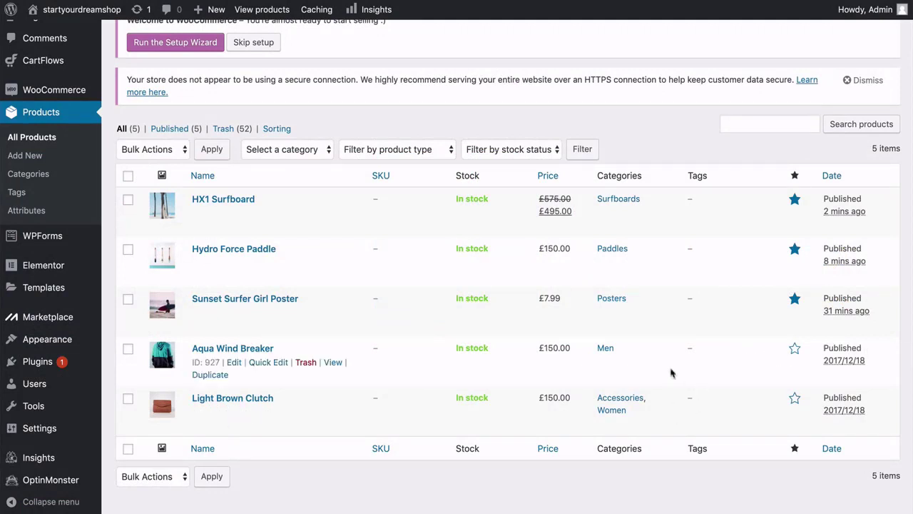
Star Aqua Wind Breaker and Light Brown Clutch as featured, then view the storefront's Featured Products row.
{"action": "left_click", "coordinate": [794, 350]}
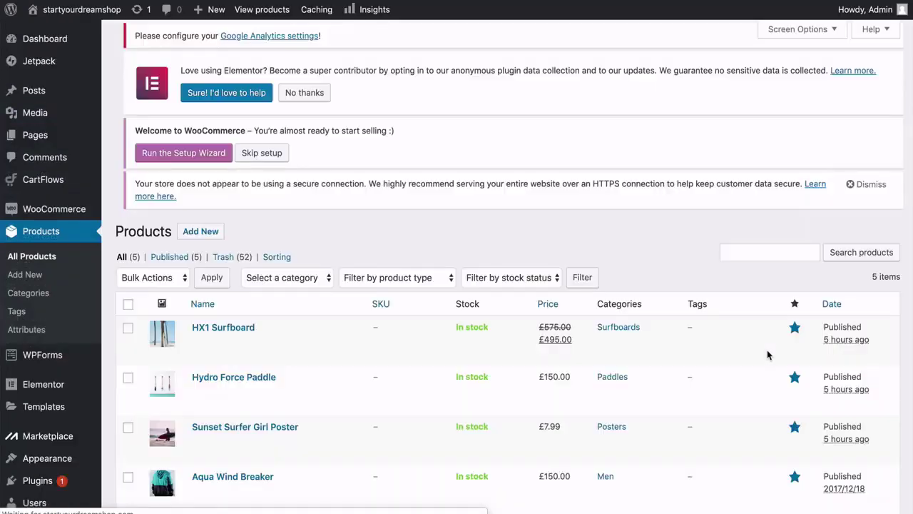
{"action": "scroll", "coordinate": [768, 380], "scroll_direction": "down", "scroll_amount": 8}
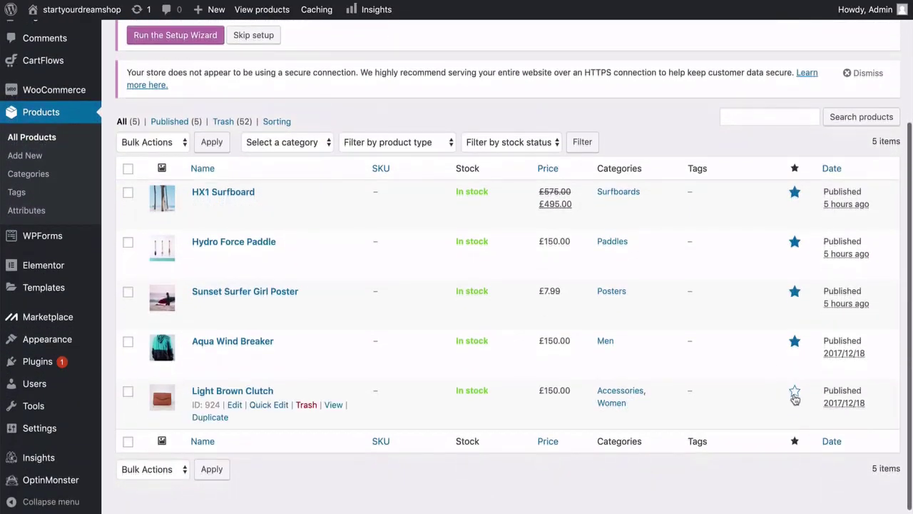
{"action": "left_click", "coordinate": [795, 393]}
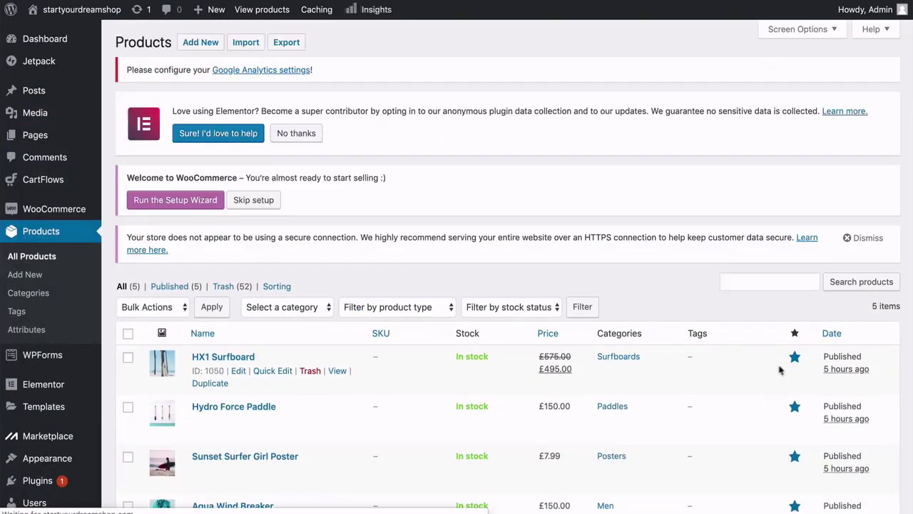
{"action": "scroll", "coordinate": [763, 385], "scroll_direction": "down", "scroll_amount": 3}
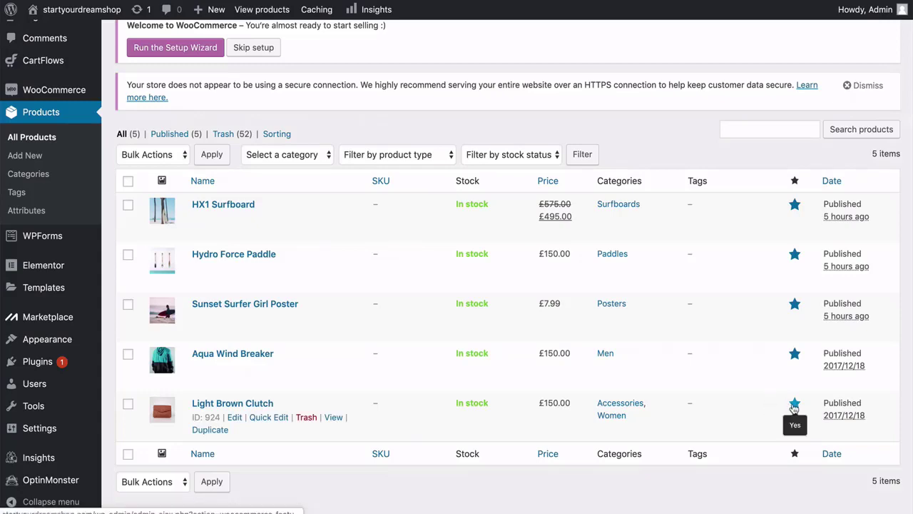
{"action": "left_click", "coordinate": [795, 407]}
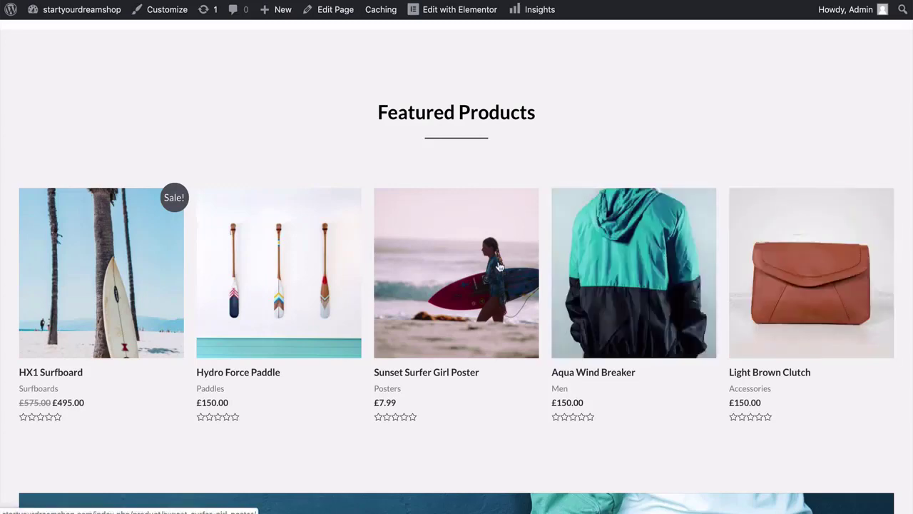
Add one HX1 Surfboard to the cart and check the mini-cart shows £495.00.
{"action": "left_click", "coordinate": [102, 276]}
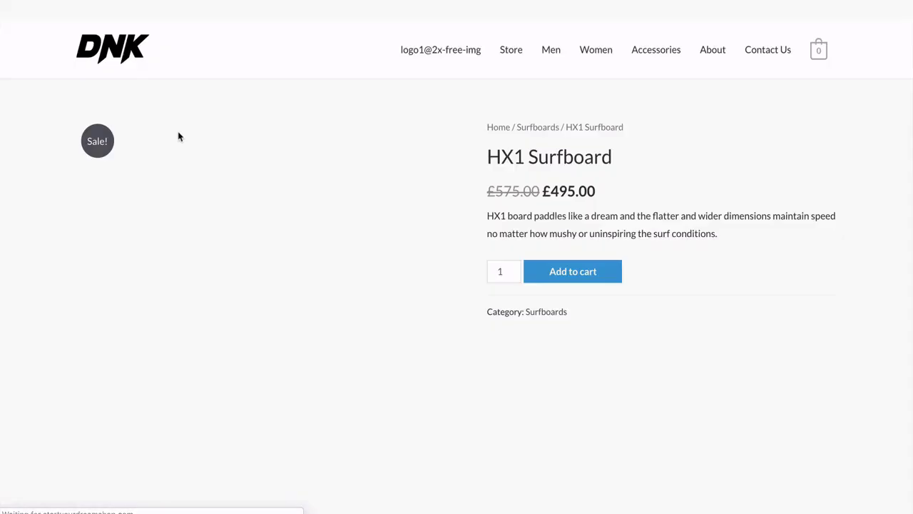
{"action": "scroll", "coordinate": [468, 153], "scroll_direction": "down", "scroll_amount": 3}
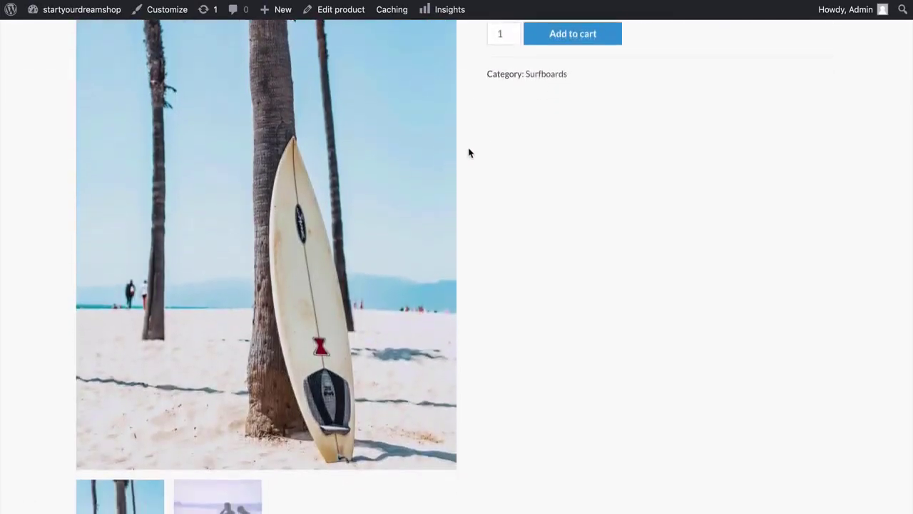
{"action": "scroll", "coordinate": [469, 152], "scroll_direction": "up", "scroll_amount": 5}
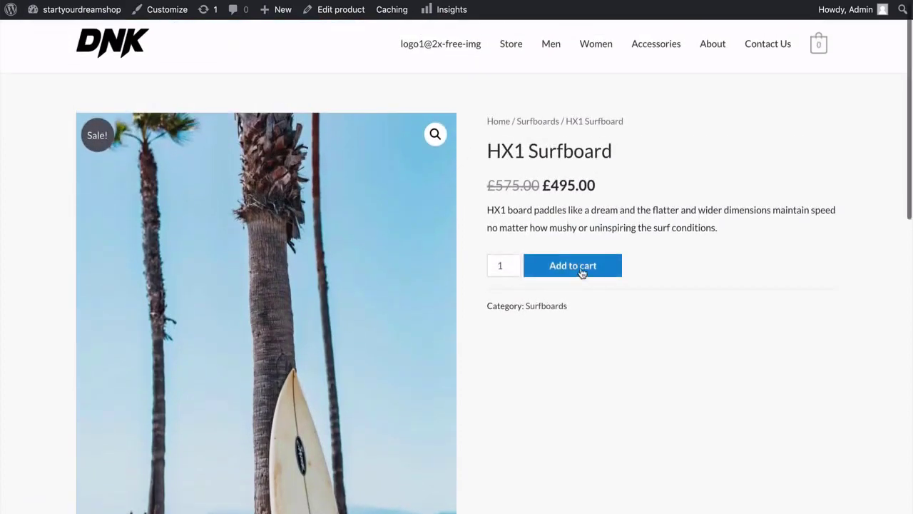
{"action": "left_click", "coordinate": [583, 273]}
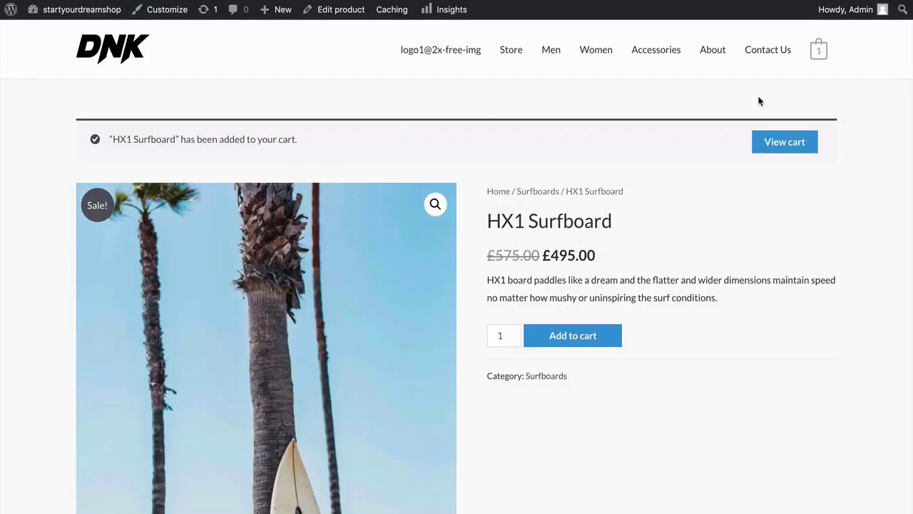
{"action": "mouse_move", "coordinate": [821, 57]}
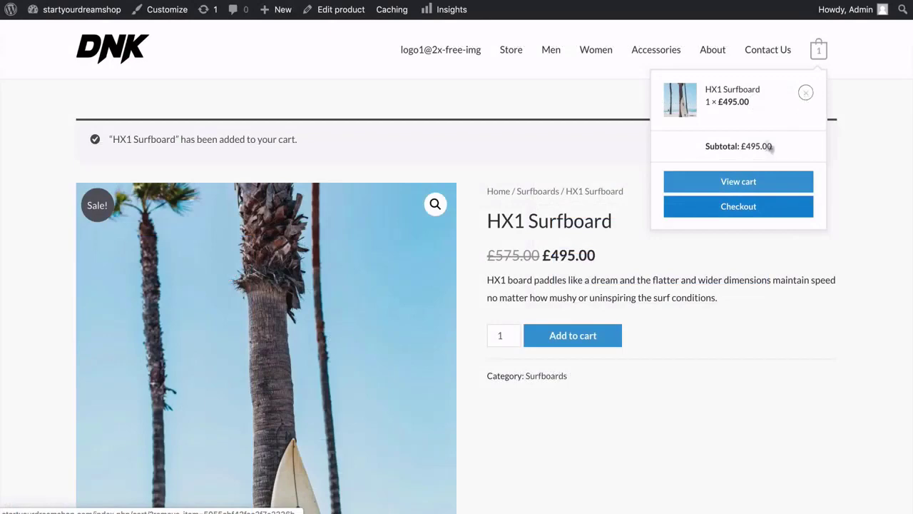
Switch the HX1 Surfboard's main image to the two-surfers photo and back, then scroll the page.
{"action": "scroll", "coordinate": [844, 158], "scroll_direction": "down", "scroll_amount": 5}
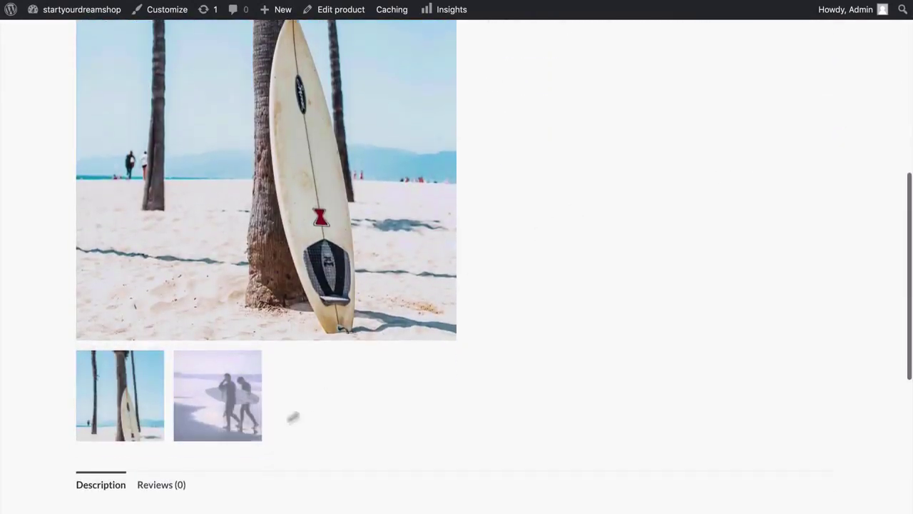
{"action": "left_click", "coordinate": [238, 406]}
{"action": "scroll", "coordinate": [472, 306], "scroll_direction": "up", "scroll_amount": 6}
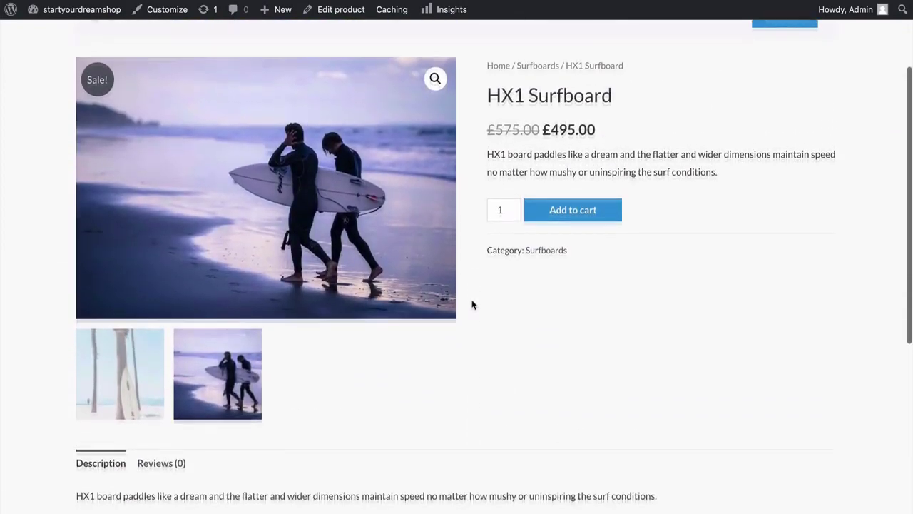
{"action": "left_click", "coordinate": [153, 372]}
{"action": "scroll", "coordinate": [19, 317], "scroll_direction": "down", "scroll_amount": 10}
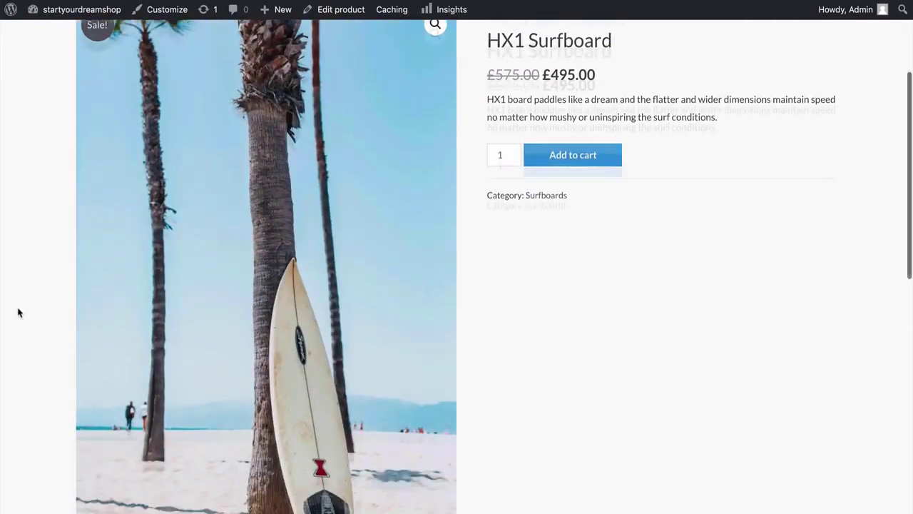
{"action": "scroll", "coordinate": [18, 312], "scroll_direction": "down", "scroll_amount": 3}
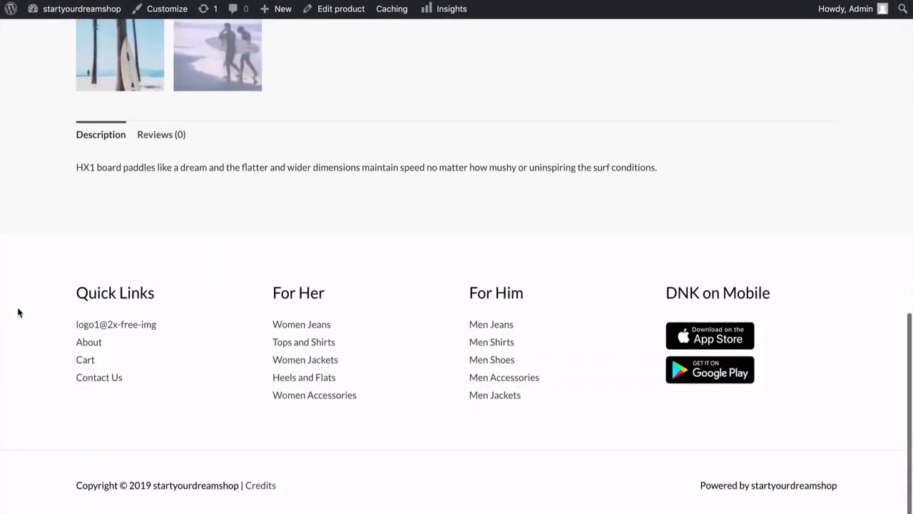
{"action": "scroll", "coordinate": [18, 312], "scroll_direction": "up", "scroll_amount": 8}
{"action": "scroll", "coordinate": [19, 312], "scroll_direction": "down", "scroll_amount": 8}
{"action": "scroll", "coordinate": [18, 312], "scroll_direction": "up", "scroll_amount": 10}
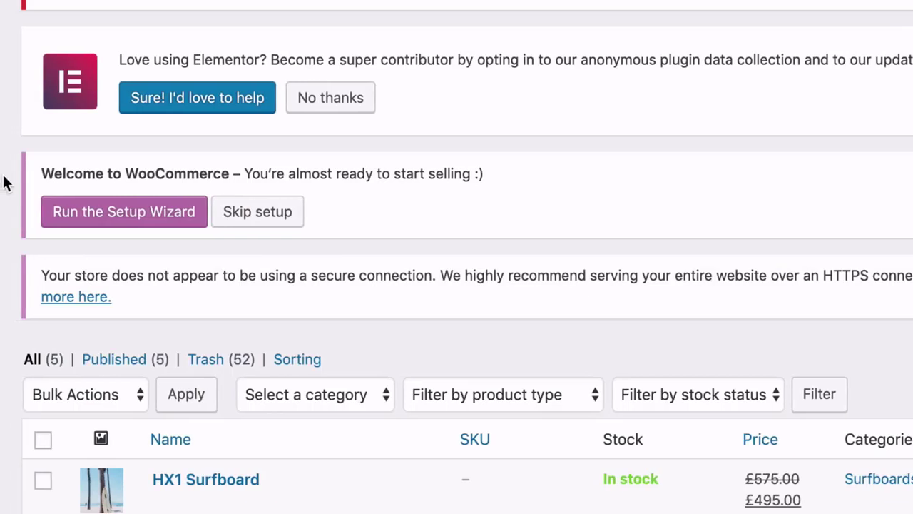
Launch the setup wizard with the store based in United States (US), selling in USD.
{"action": "left_click", "coordinate": [122, 225]}
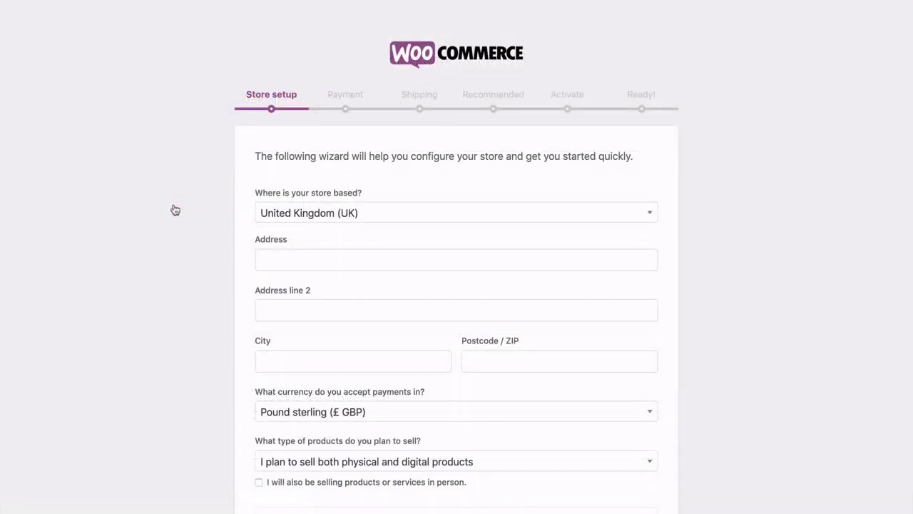
{"action": "left_click", "coordinate": [301, 219]}
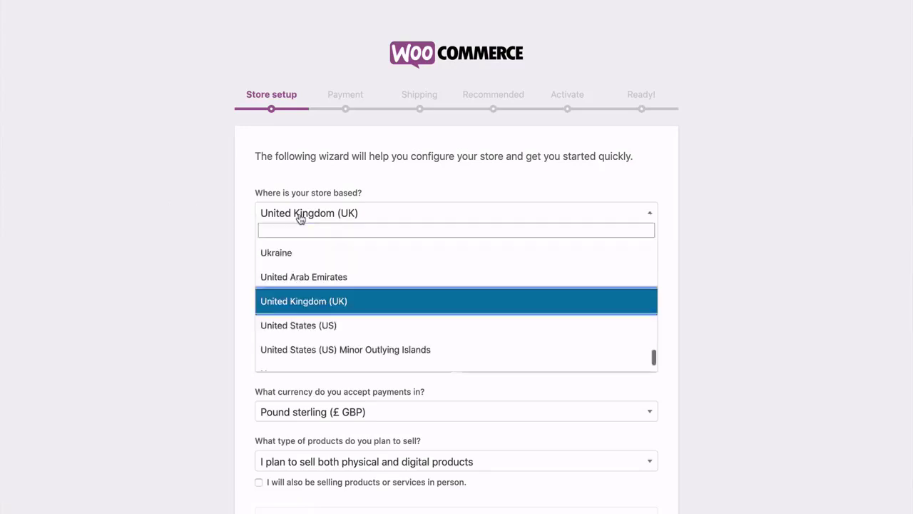
{"action": "left_click", "coordinate": [285, 321]}
{"action": "left_click", "coordinate": [232, 261]}
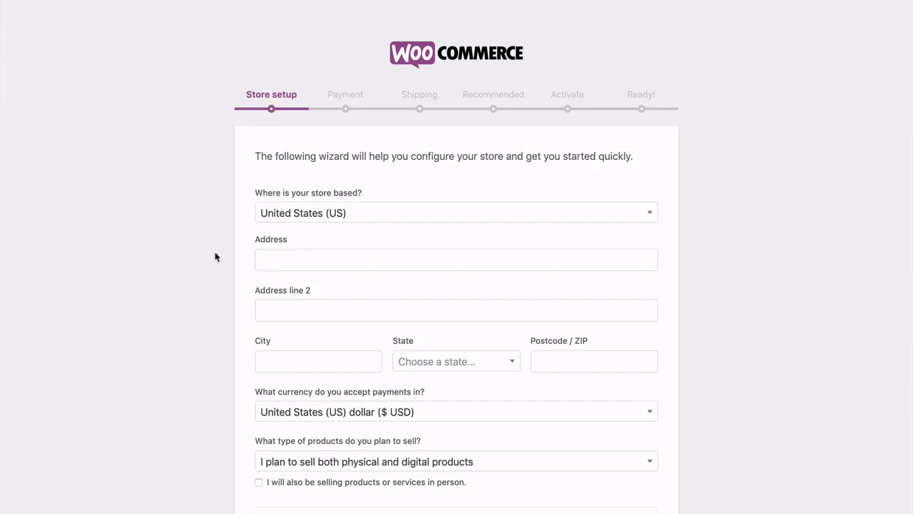
{"action": "scroll", "coordinate": [217, 257], "scroll_direction": "down", "scroll_amount": 3}
{"action": "scroll", "coordinate": [216, 257], "scroll_direction": "down", "scroll_amount": 1}
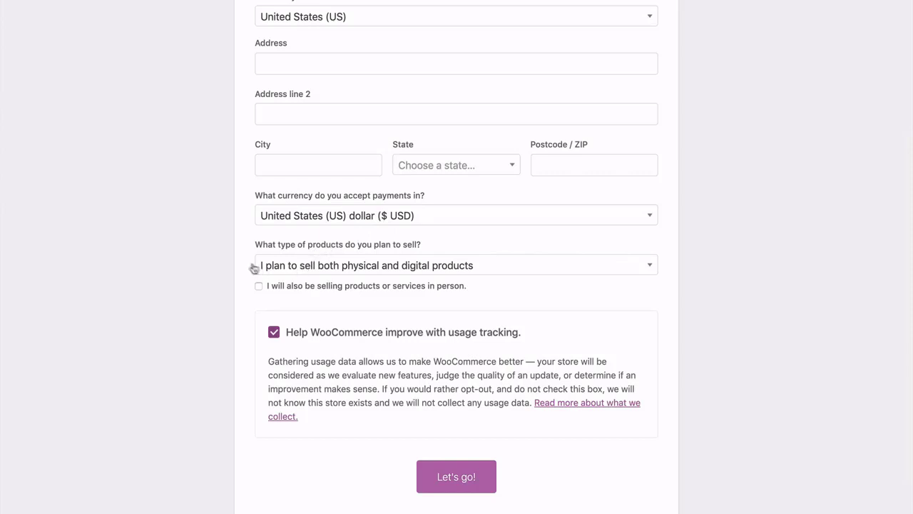
{"action": "scroll", "coordinate": [230, 264], "scroll_direction": "down", "scroll_amount": 1}
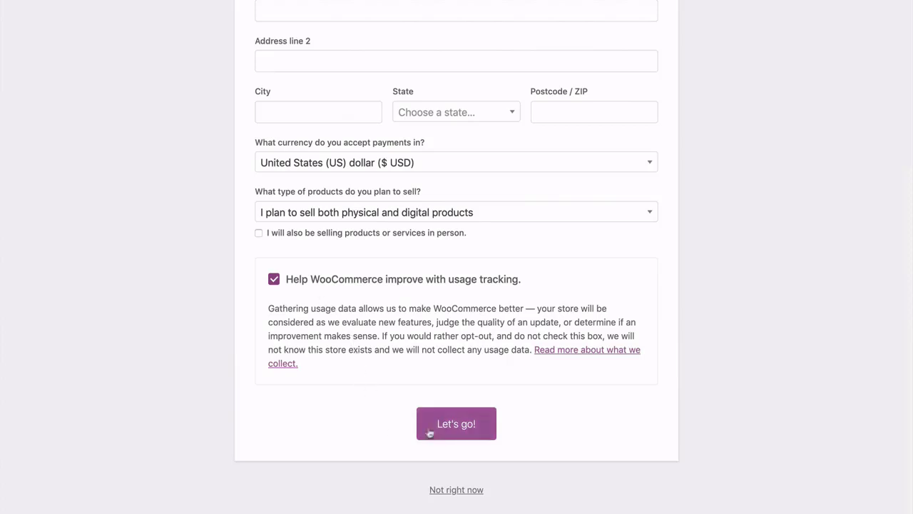
{"action": "scroll", "coordinate": [239, 304], "scroll_direction": "up", "scroll_amount": 5}
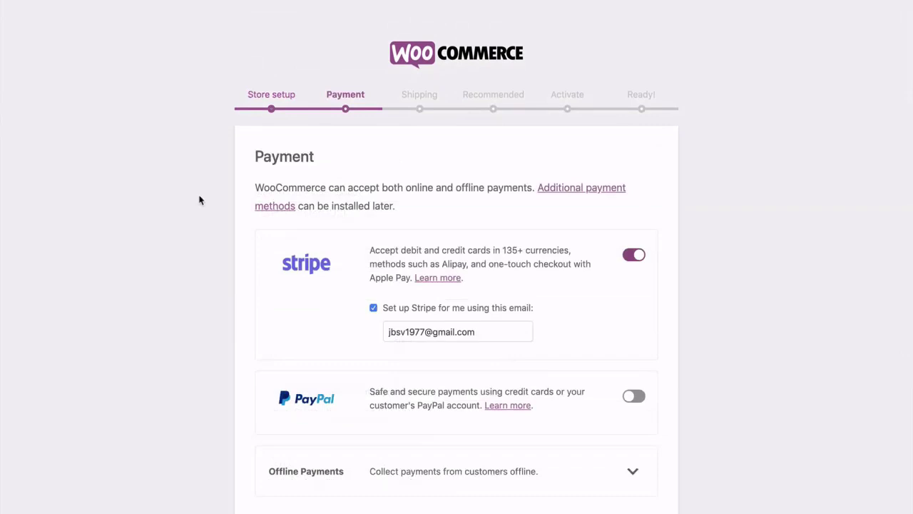
Enable PayPal alongside Stripe, leave offline payments off, and continue to Shipping.
{"action": "scroll", "coordinate": [200, 200], "scroll_direction": "down", "scroll_amount": 3}
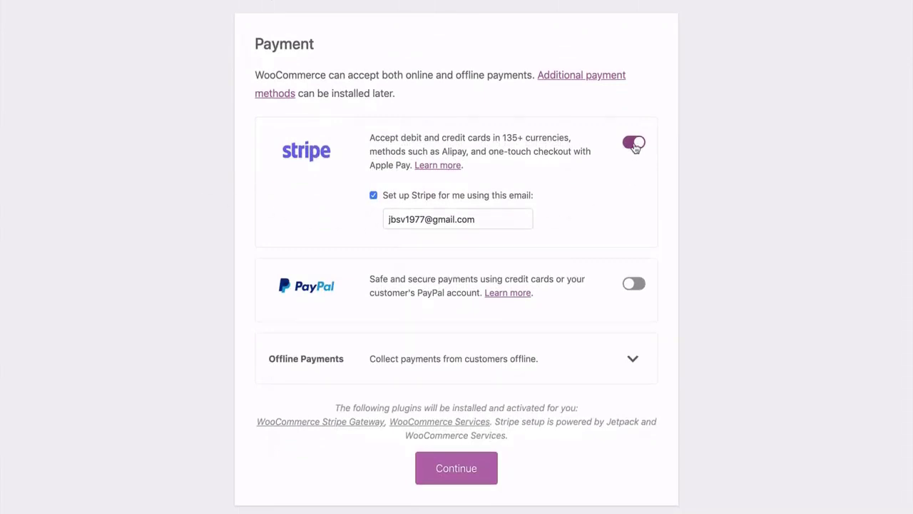
{"action": "left_click", "coordinate": [634, 285]}
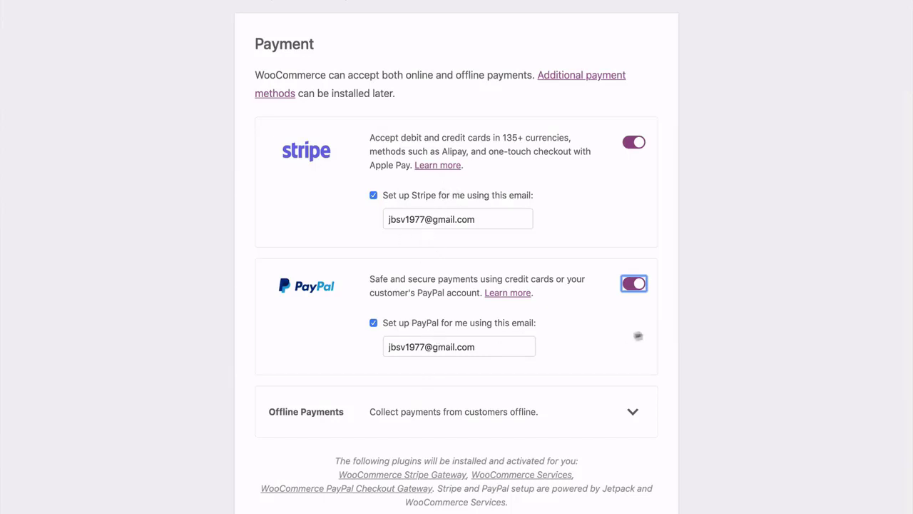
{"action": "left_click", "coordinate": [696, 312]}
{"action": "scroll", "coordinate": [667, 274], "scroll_direction": "down", "scroll_amount": 2}
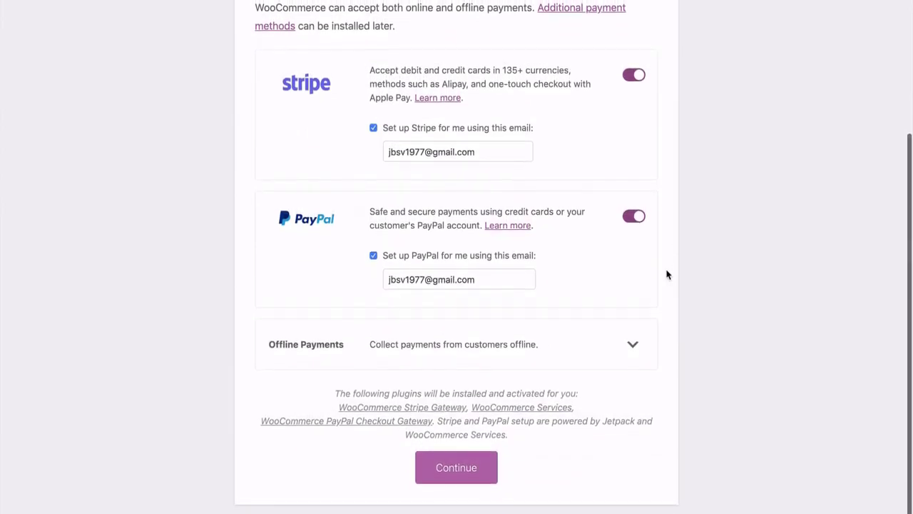
{"action": "left_click", "coordinate": [635, 343]}
{"action": "scroll", "coordinate": [636, 344], "scroll_direction": "down", "scroll_amount": 5}
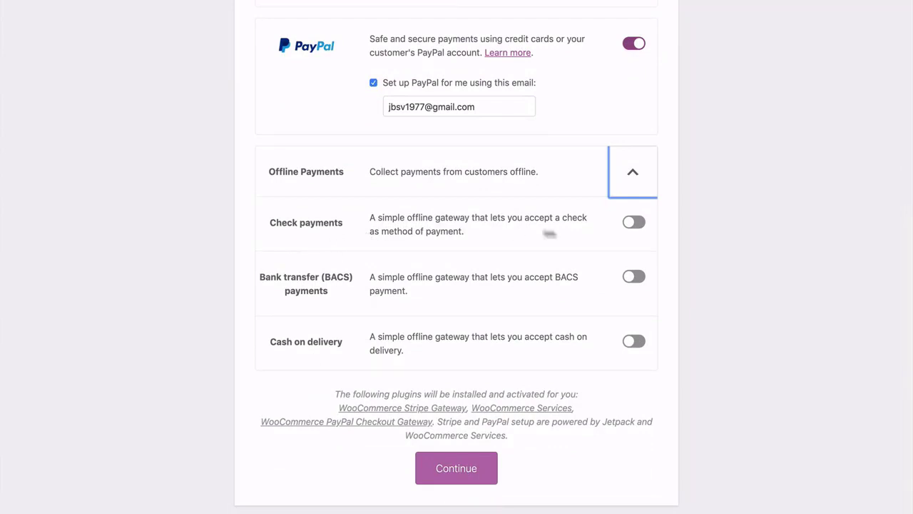
{"action": "left_click", "coordinate": [632, 174]}
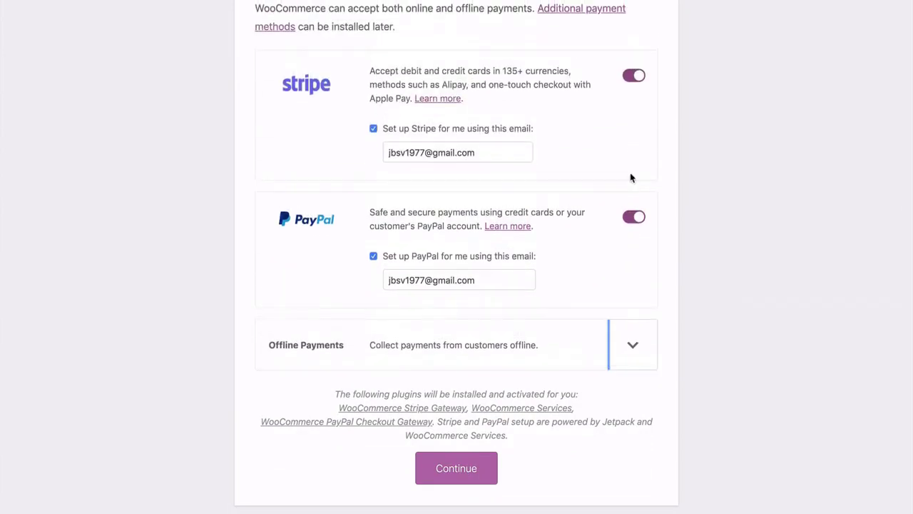
{"action": "left_click", "coordinate": [455, 469]}
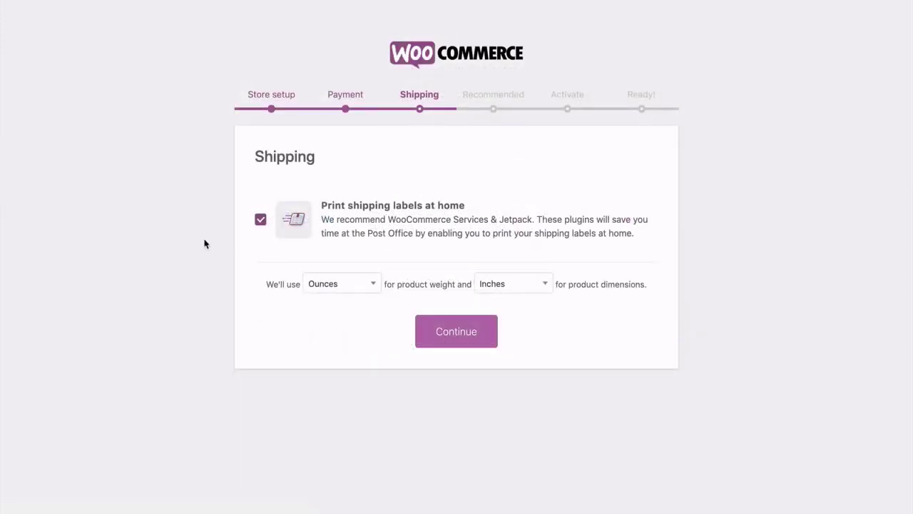
Keep home shipping-label printing on with Ounces and Inches as units, and continue.
{"action": "left_click", "coordinate": [260, 220]}
{"action": "left_click", "coordinate": [261, 220]}
{"action": "left_click", "coordinate": [374, 286]}
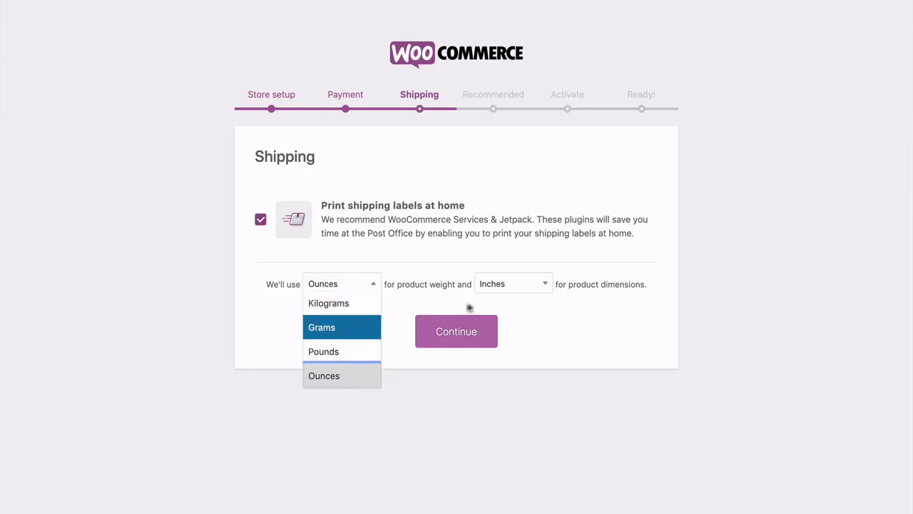
{"action": "left_click", "coordinate": [510, 305]}
{"action": "left_click", "coordinate": [538, 286]}
{"action": "left_click", "coordinate": [598, 333]}
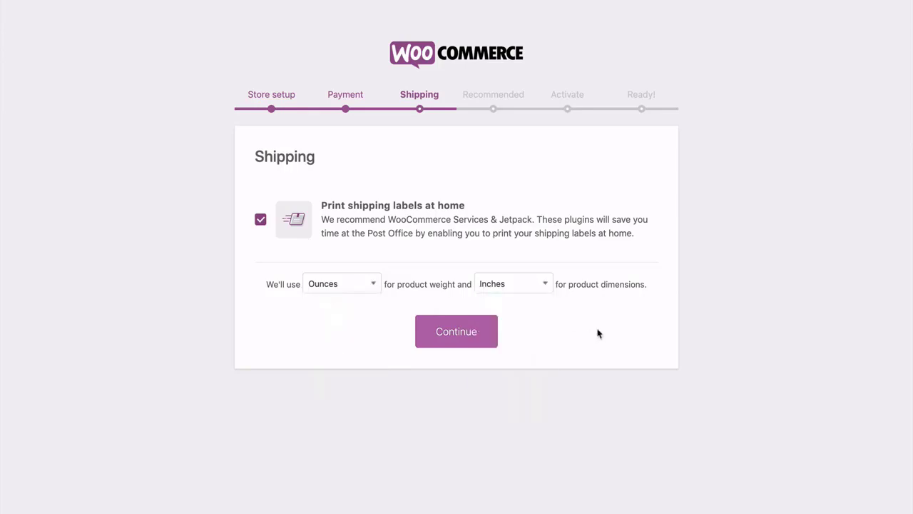
{"action": "left_click", "coordinate": [456, 337]}
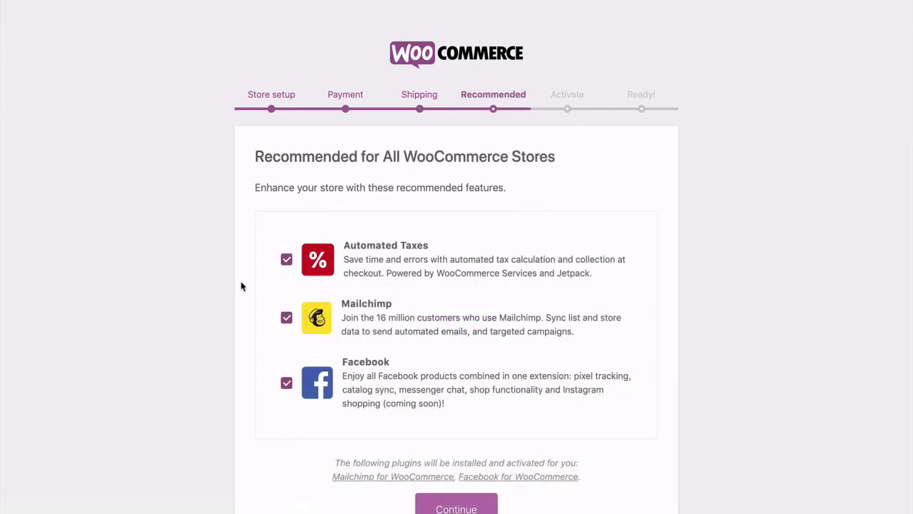
Keep Automated Taxes, Mailchimp and Facebook checked and continue to the Jetpack step.
{"action": "scroll", "coordinate": [241, 286], "scroll_direction": "down", "scroll_amount": 2}
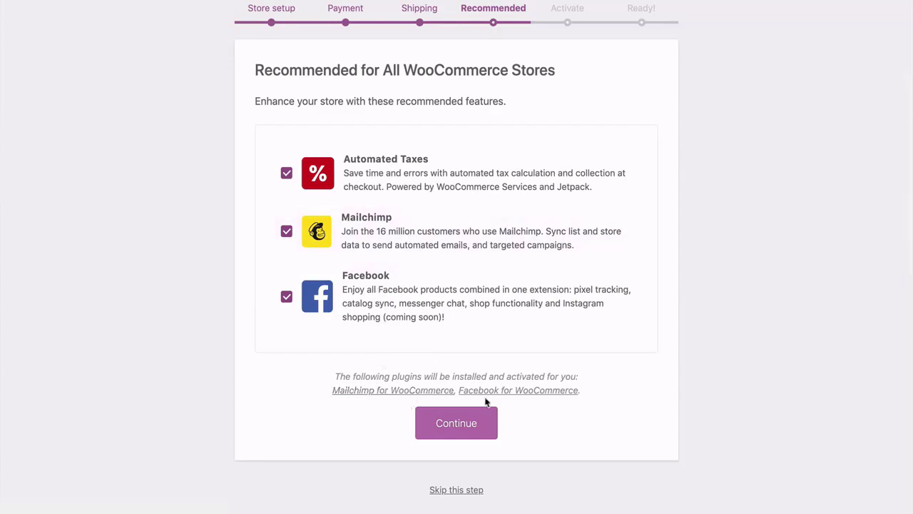
{"action": "left_click", "coordinate": [455, 426]}
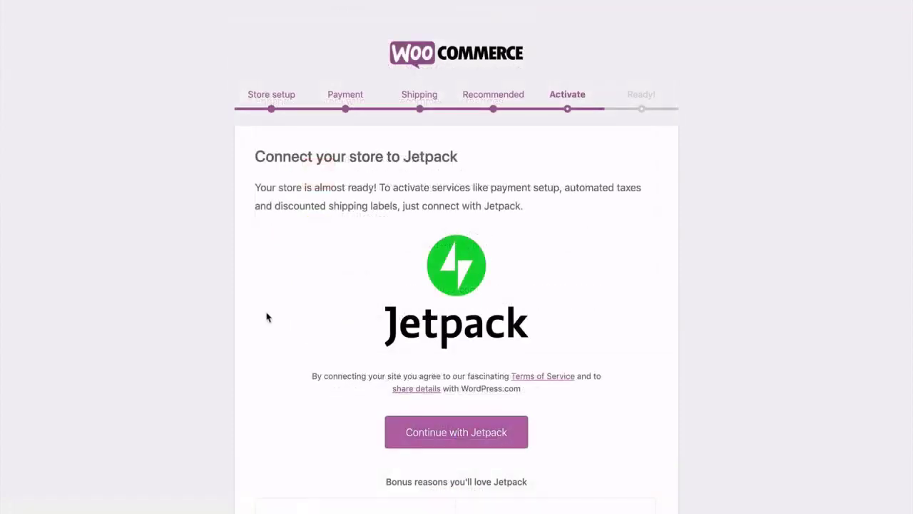
Skip the Jetpack connection to reach the wizard's Ready! page.
{"action": "scroll", "coordinate": [267, 317], "scroll_direction": "down", "scroll_amount": 5}
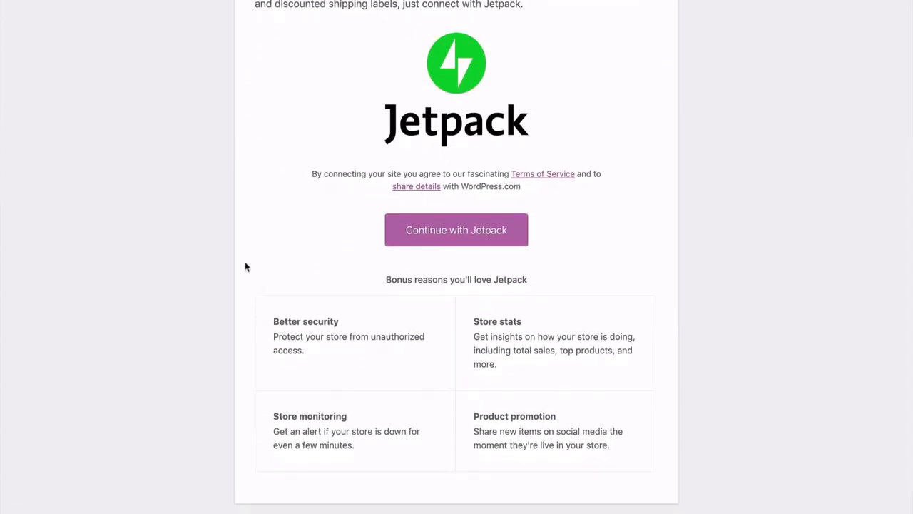
{"action": "scroll", "coordinate": [245, 267], "scroll_direction": "up", "scroll_amount": 3}
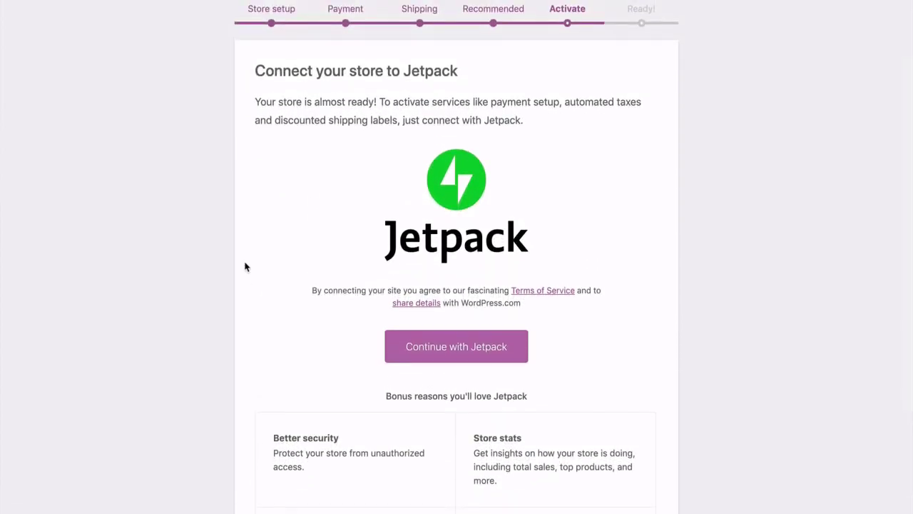
{"action": "scroll", "coordinate": [245, 267], "scroll_direction": "down", "scroll_amount": 4}
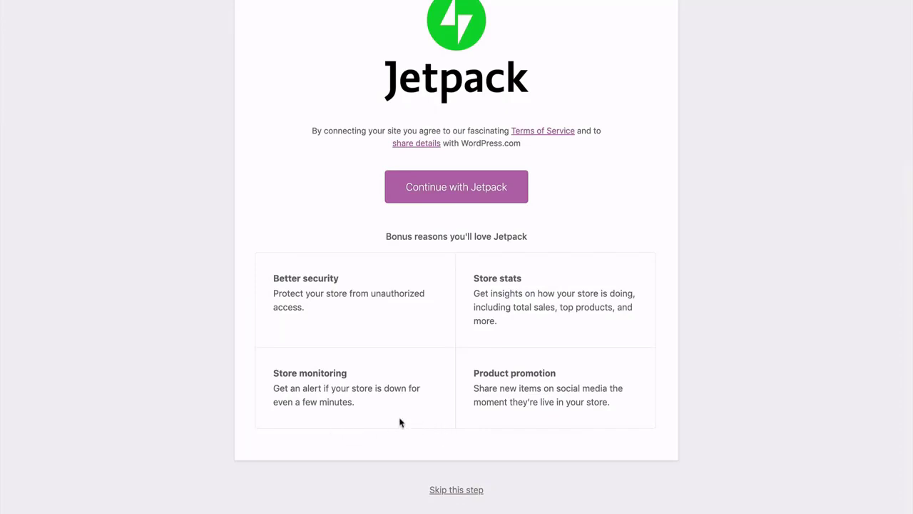
{"action": "left_click", "coordinate": [452, 498]}
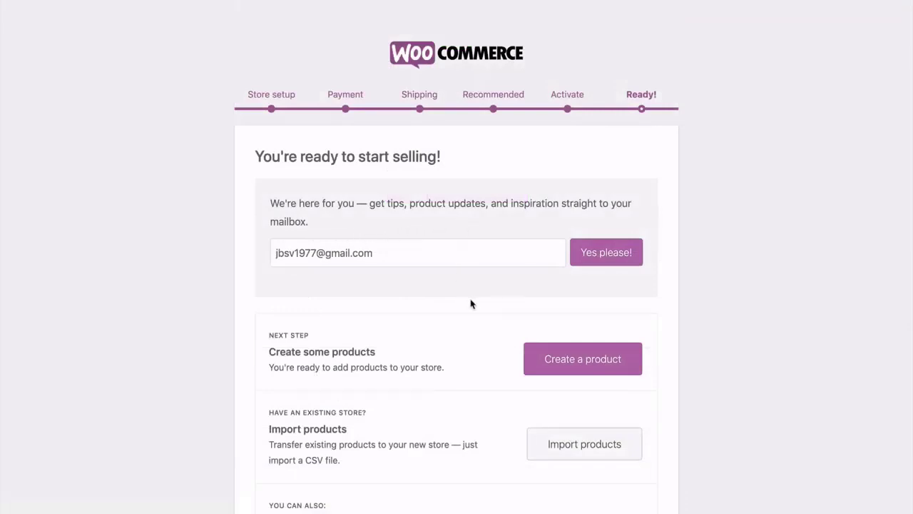
Leave the Ready! page through Visit Dashboard to open the WordPress Dashboard.
{"action": "scroll", "coordinate": [470, 303], "scroll_direction": "down", "scroll_amount": 3}
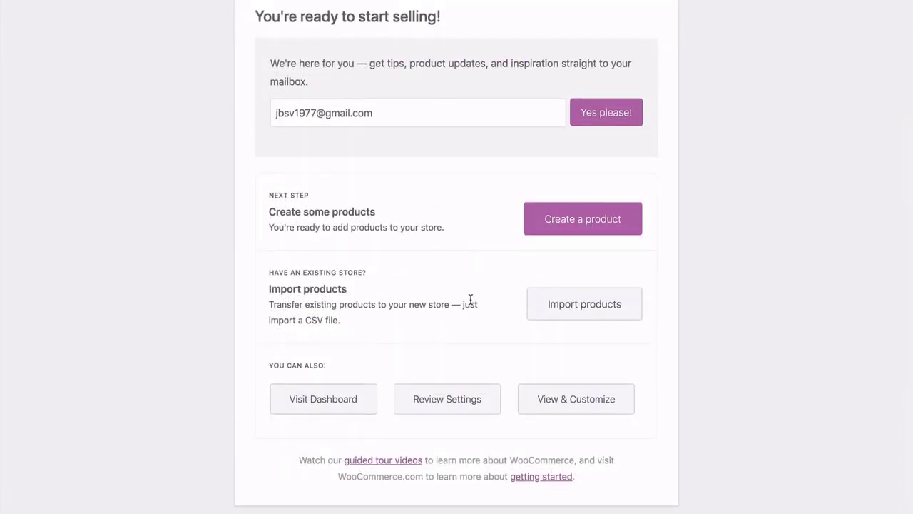
{"action": "scroll", "coordinate": [471, 299], "scroll_direction": "up", "scroll_amount": 2}
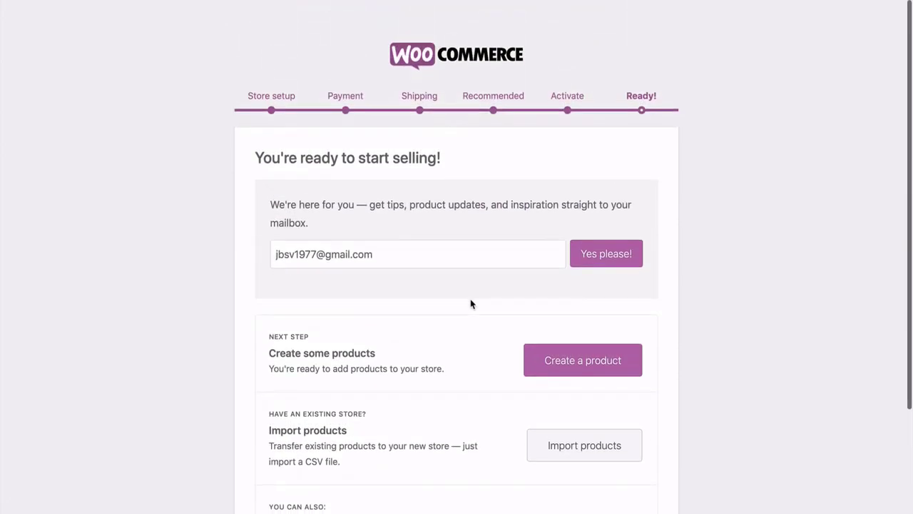
{"action": "scroll", "coordinate": [471, 299], "scroll_direction": "down", "scroll_amount": 3}
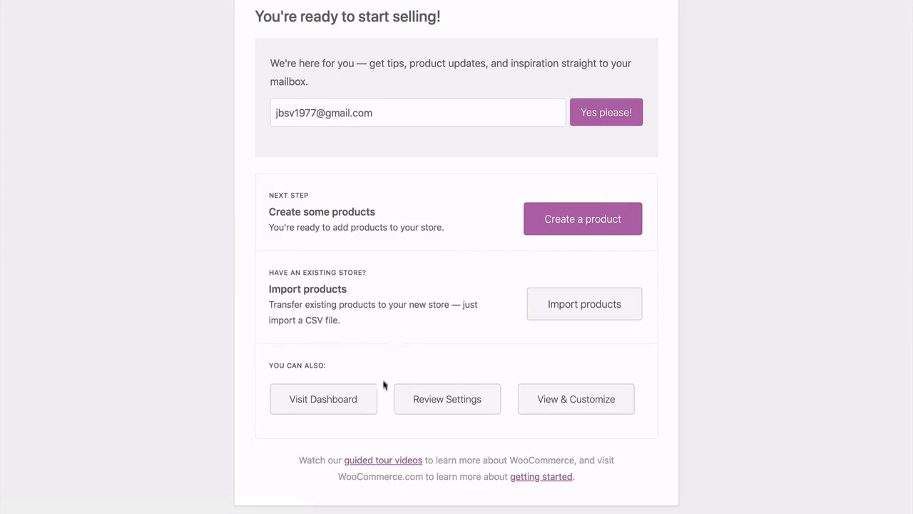
{"action": "left_click", "coordinate": [323, 399]}
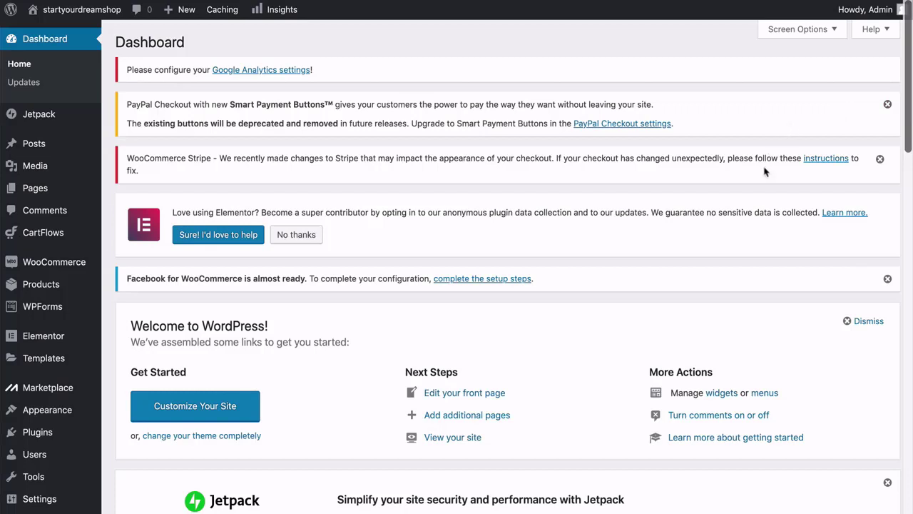
Dismiss the PayPal Checkout notice and the WooCommerce Stripe notice on the Dashboard.
{"action": "left_click", "coordinate": [888, 104]}
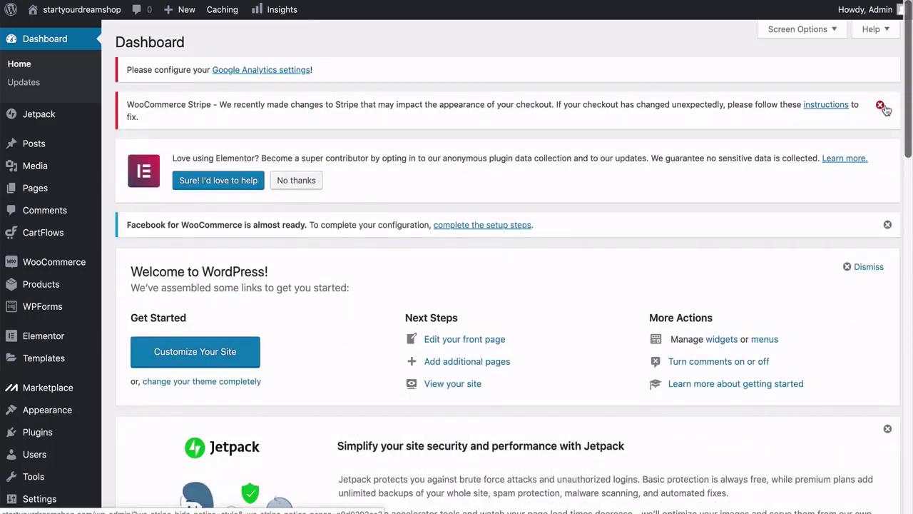
{"action": "left_click", "coordinate": [881, 106]}
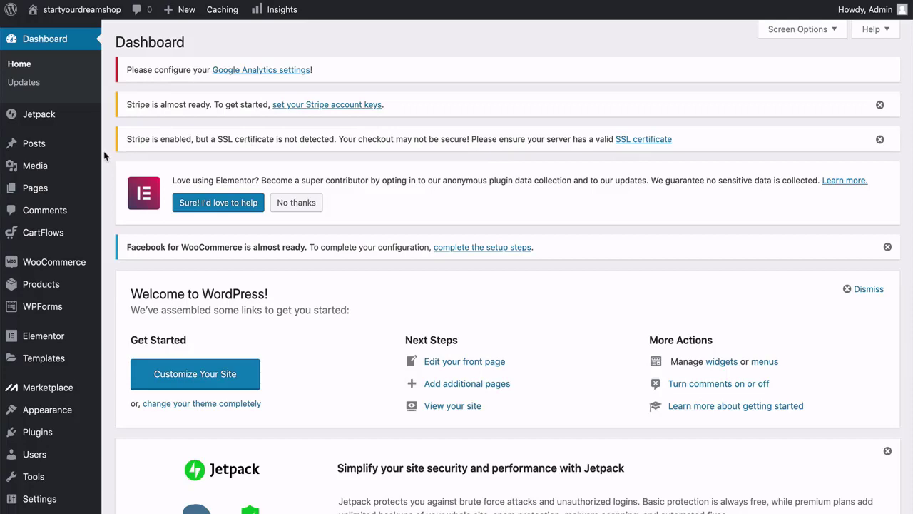
{"action": "scroll", "coordinate": [103, 155], "scroll_direction": "down", "scroll_amount": 3}
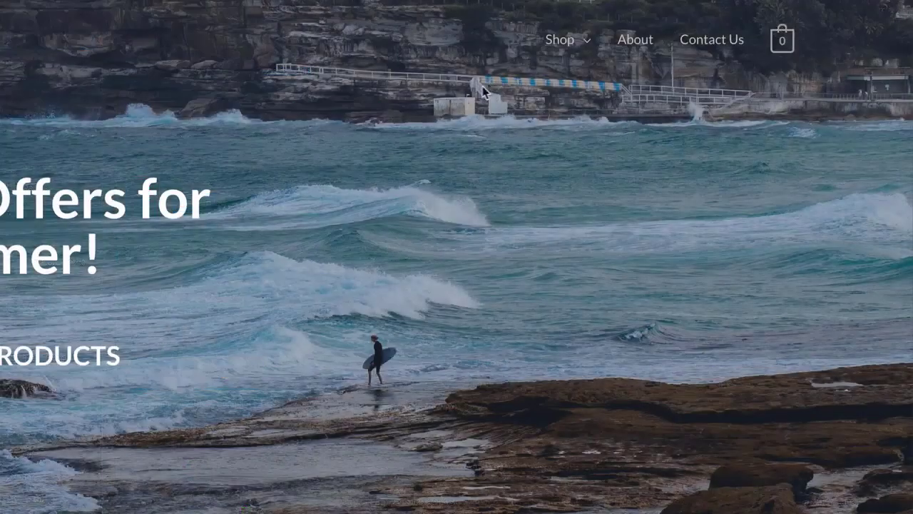
{"action": "mouse_move", "coordinate": [582, 48]}
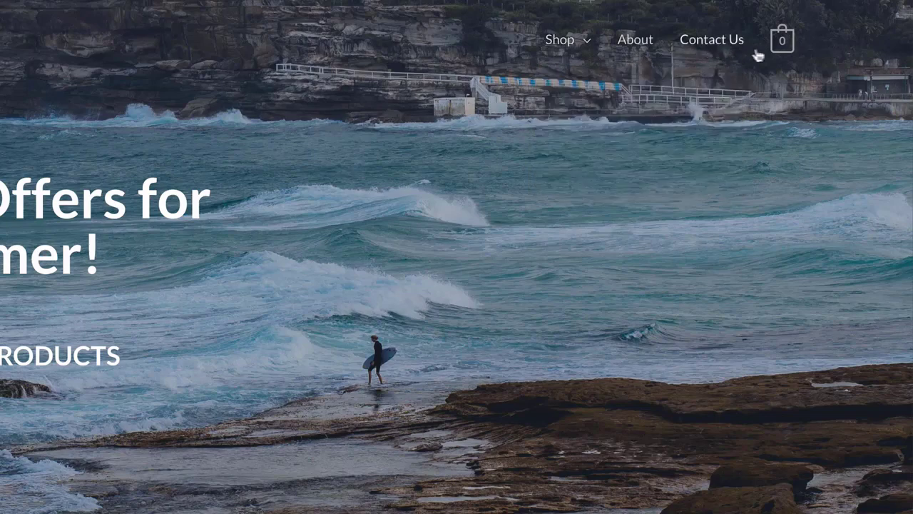
{"action": "mouse_move", "coordinate": [791, 53]}
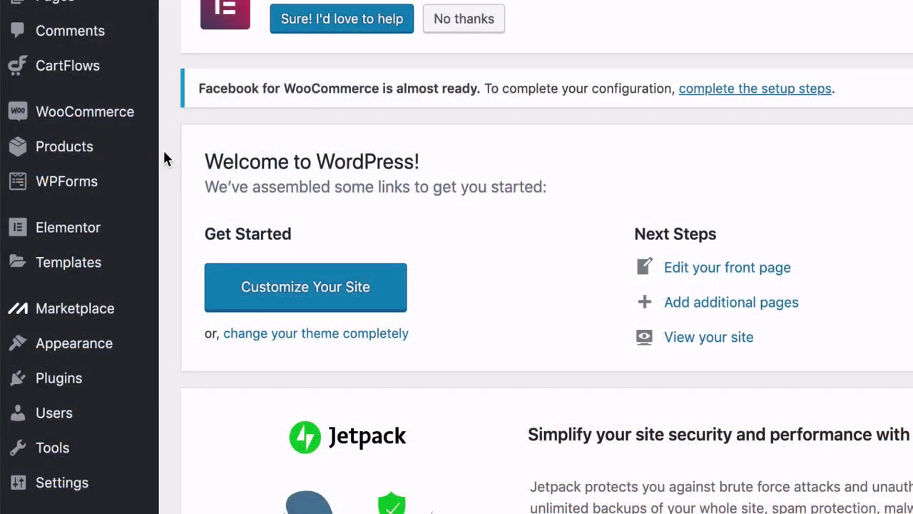
In Appearance > Menus, select Main Menu (Primary Menu) and load it for editing.
{"action": "mouse_move", "coordinate": [136, 352]}
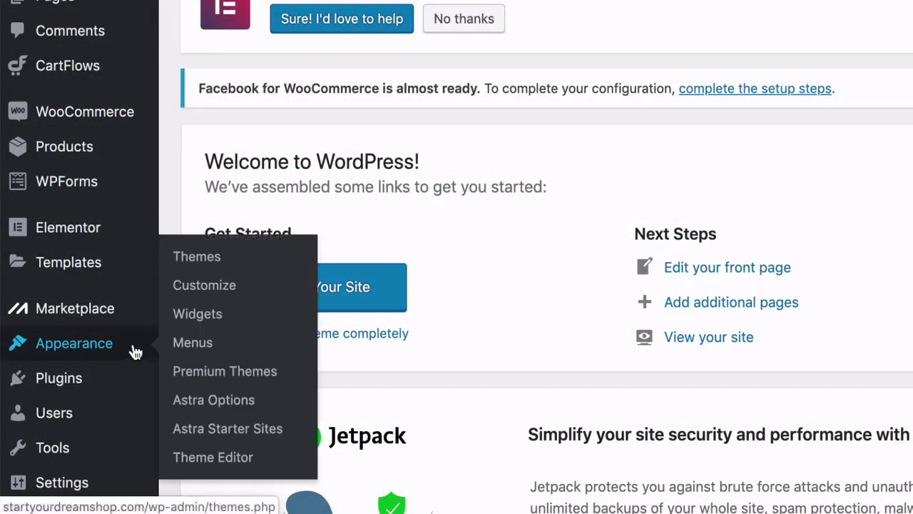
{"action": "left_click", "coordinate": [192, 346]}
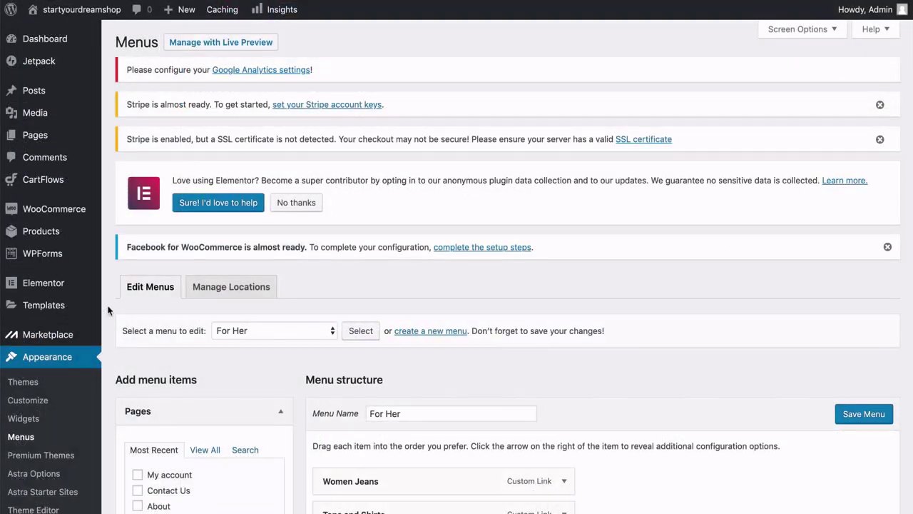
{"action": "scroll", "coordinate": [108, 311], "scroll_direction": "down", "scroll_amount": 3}
{"action": "scroll", "coordinate": [109, 311], "scroll_direction": "down", "scroll_amount": 3}
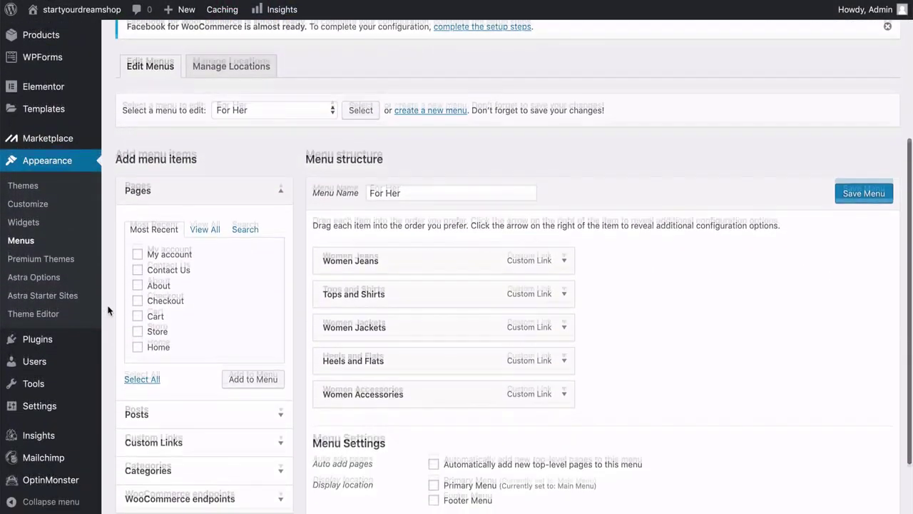
{"action": "scroll", "coordinate": [109, 311], "scroll_direction": "up", "scroll_amount": 5}
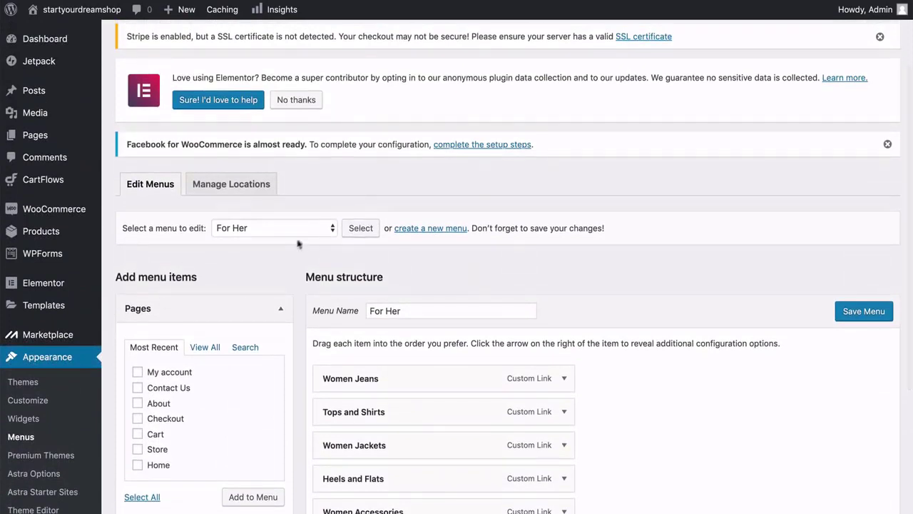
{"action": "left_click", "coordinate": [326, 230]}
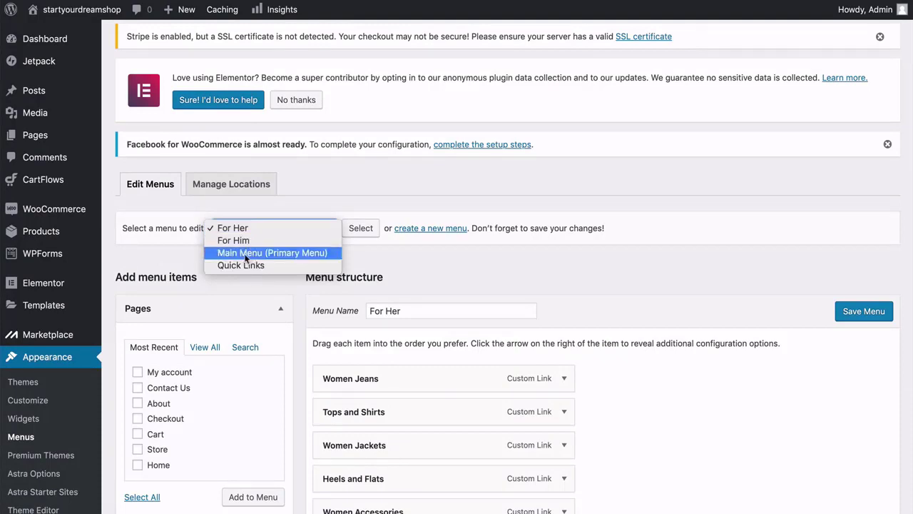
{"action": "left_click", "coordinate": [239, 255]}
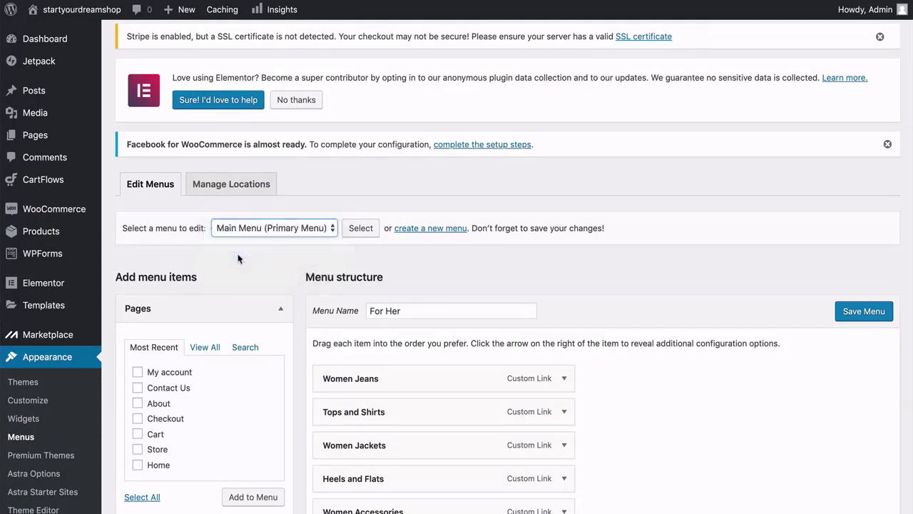
{"action": "left_click", "coordinate": [362, 229]}
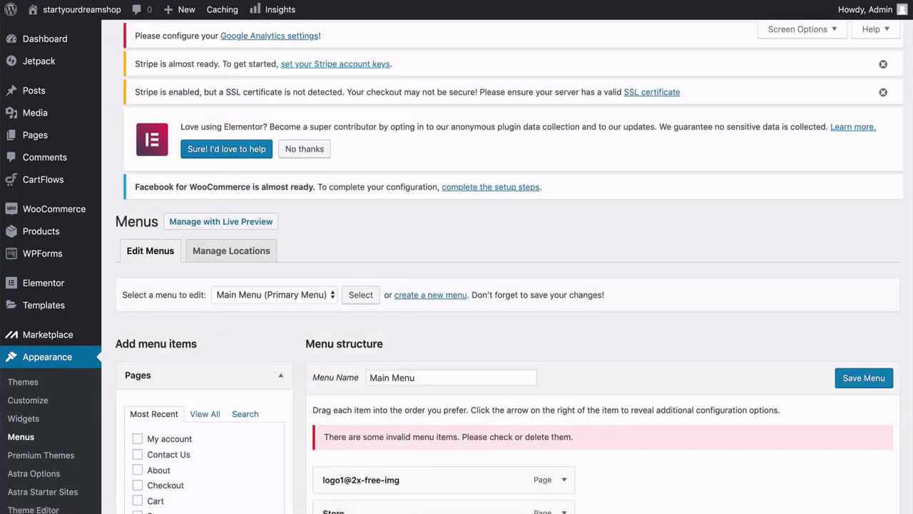
Remove the logo1@2x-free-img, Men and Women items from the Main Menu.
{"action": "scroll", "coordinate": [507, 266], "scroll_direction": "down", "scroll_amount": 4}
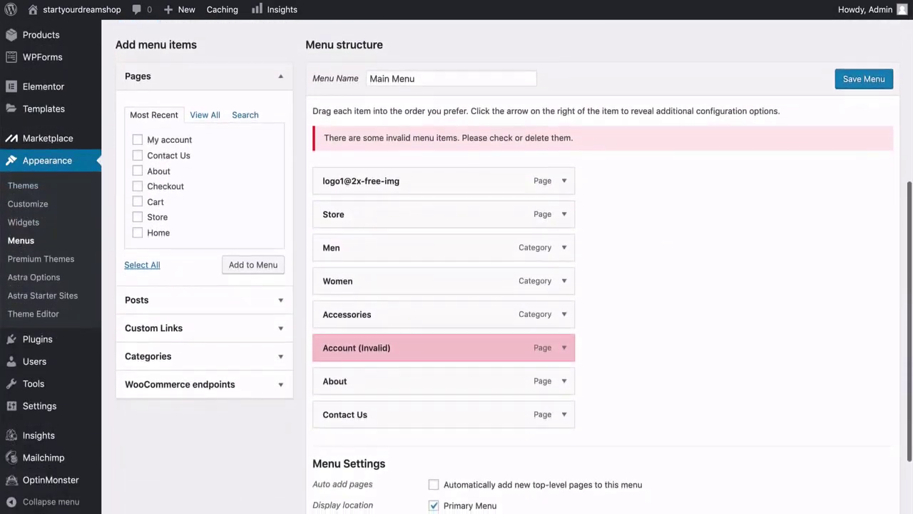
{"action": "scroll", "coordinate": [565, 212], "scroll_direction": "up", "scroll_amount": 1}
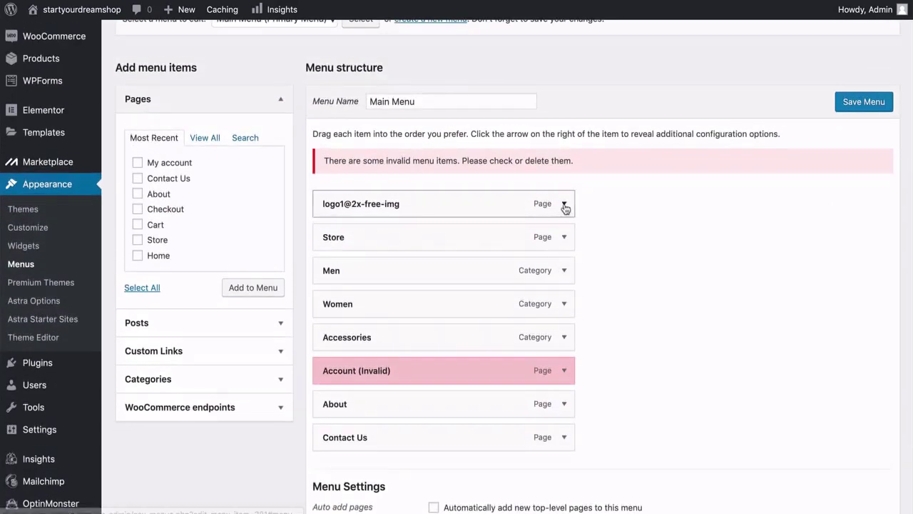
{"action": "scroll", "coordinate": [566, 212], "scroll_direction": "up", "scroll_amount": 1}
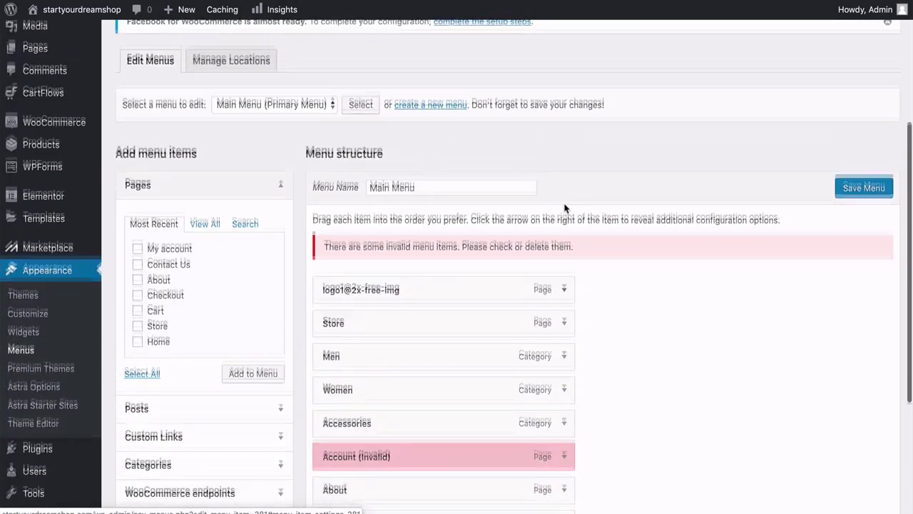
{"action": "scroll", "coordinate": [565, 179], "scroll_direction": "down", "scroll_amount": 1}
{"action": "scroll", "coordinate": [405, 345], "scroll_direction": "down", "scroll_amount": 1}
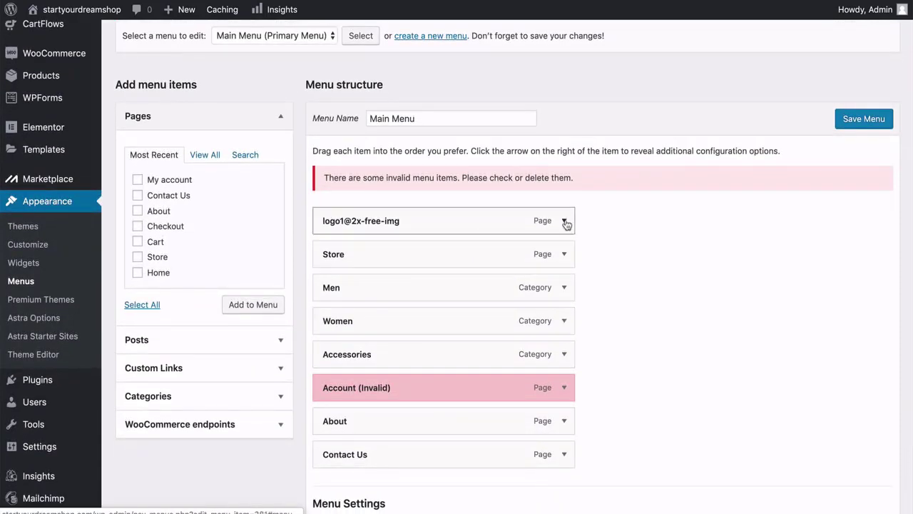
{"action": "left_click", "coordinate": [564, 222]}
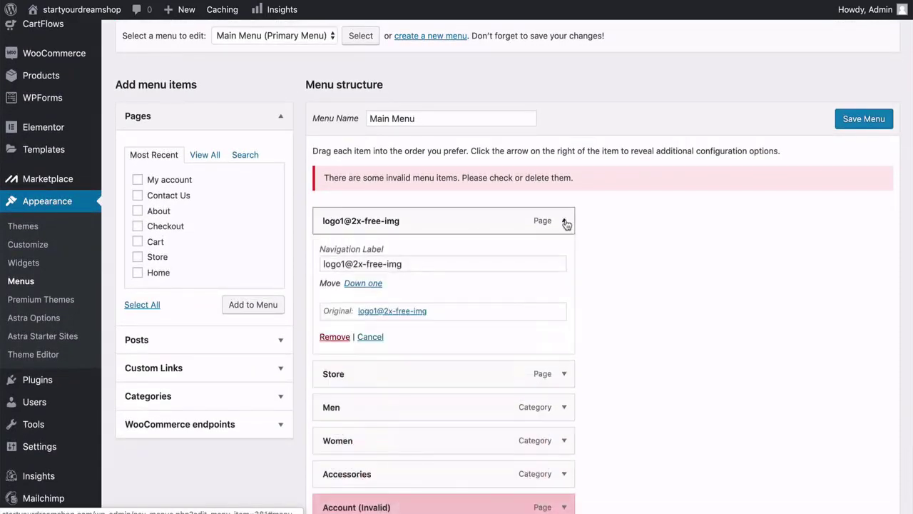
{"action": "left_click", "coordinate": [335, 337]}
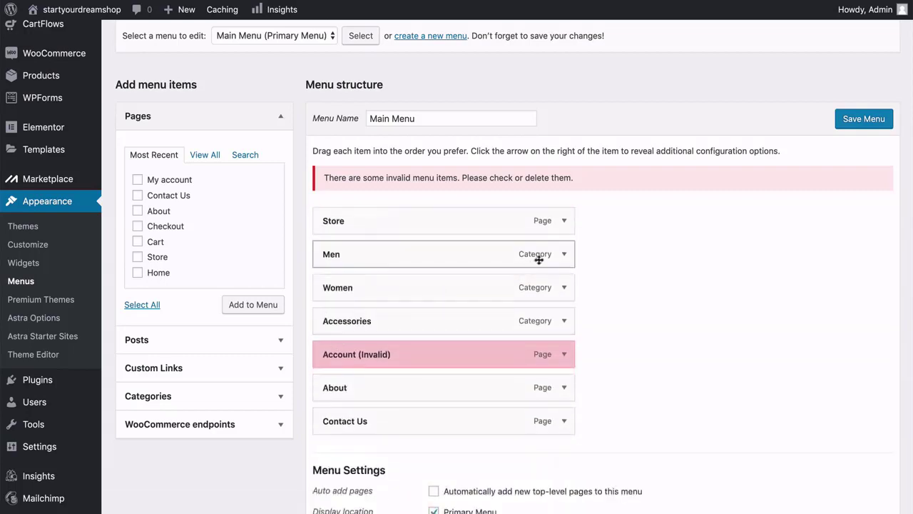
{"action": "left_click", "coordinate": [564, 254]}
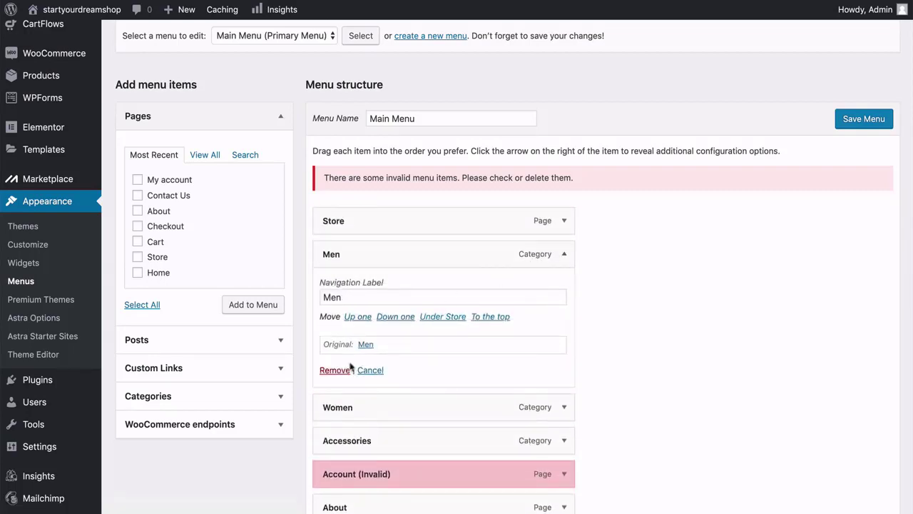
{"action": "left_click", "coordinate": [332, 370]}
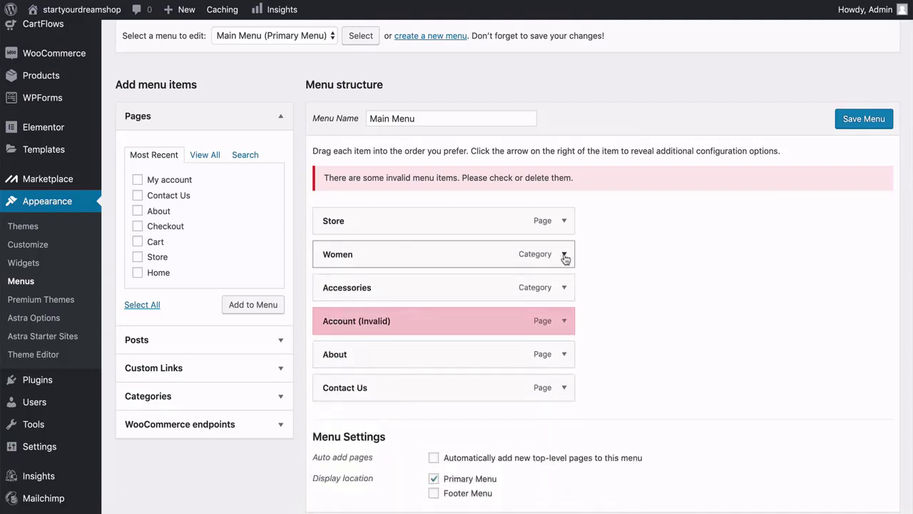
{"action": "left_click", "coordinate": [564, 254]}
{"action": "left_click", "coordinate": [342, 370]}
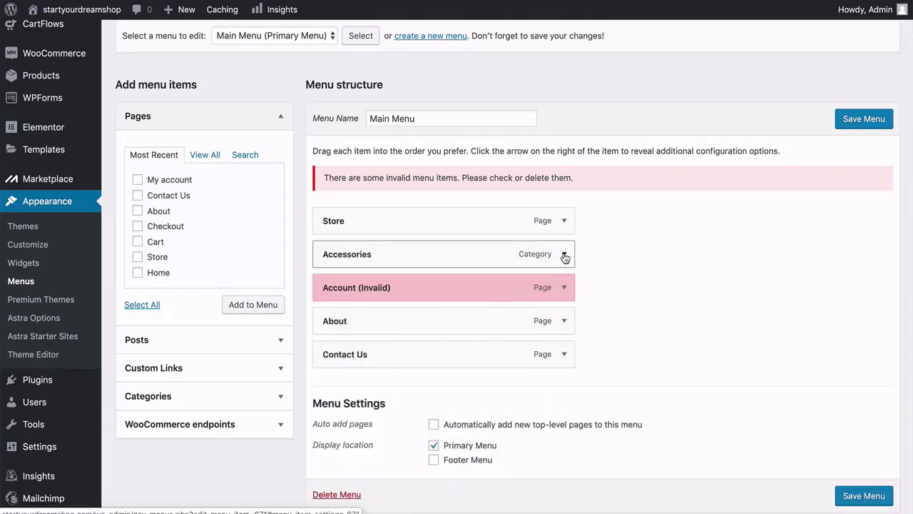
Remove the Accessories and invalid Account items, leaving Store, About and Contact Us.
{"action": "left_click", "coordinate": [565, 256]}
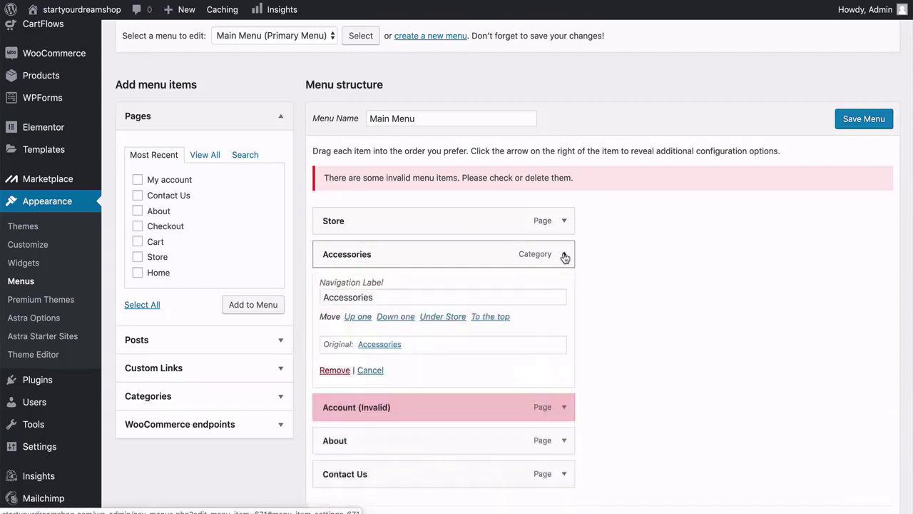
{"action": "left_click", "coordinate": [335, 371]}
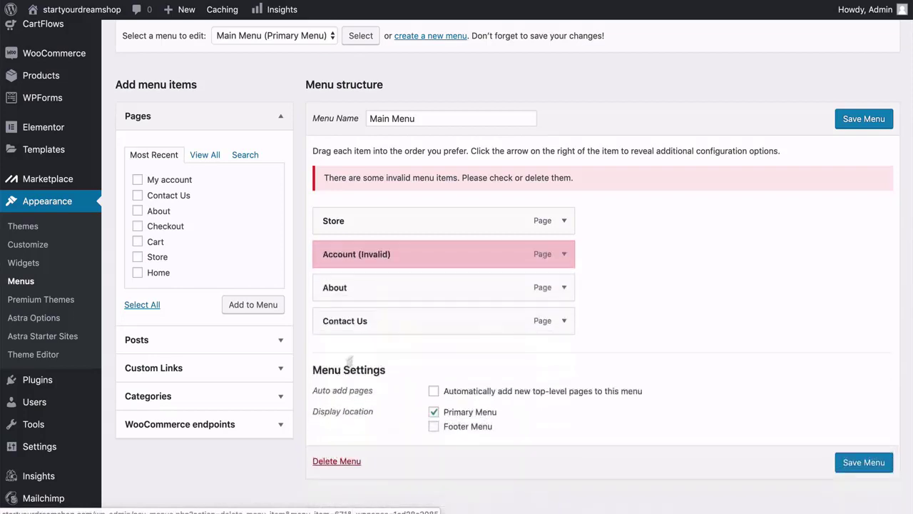
{"action": "left_click", "coordinate": [564, 255]}
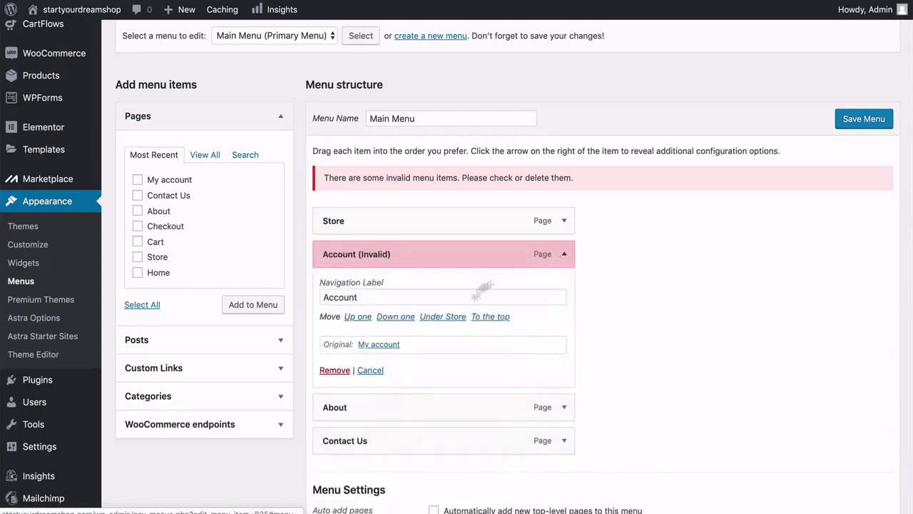
{"action": "left_click", "coordinate": [333, 370]}
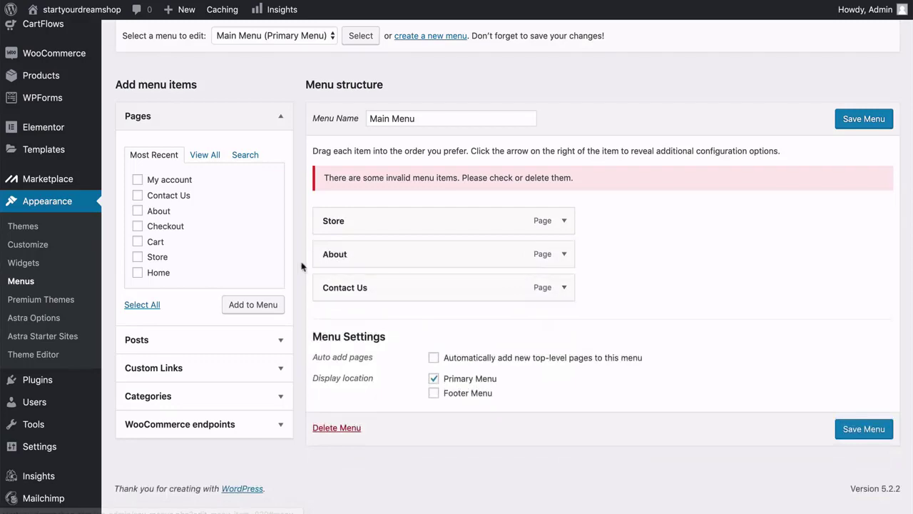
{"action": "scroll", "coordinate": [295, 265], "scroll_direction": "up", "scroll_amount": 1}
Change the Store menu item's navigation label to Shop.
{"action": "scroll", "coordinate": [295, 265], "scroll_direction": "down", "scroll_amount": 1}
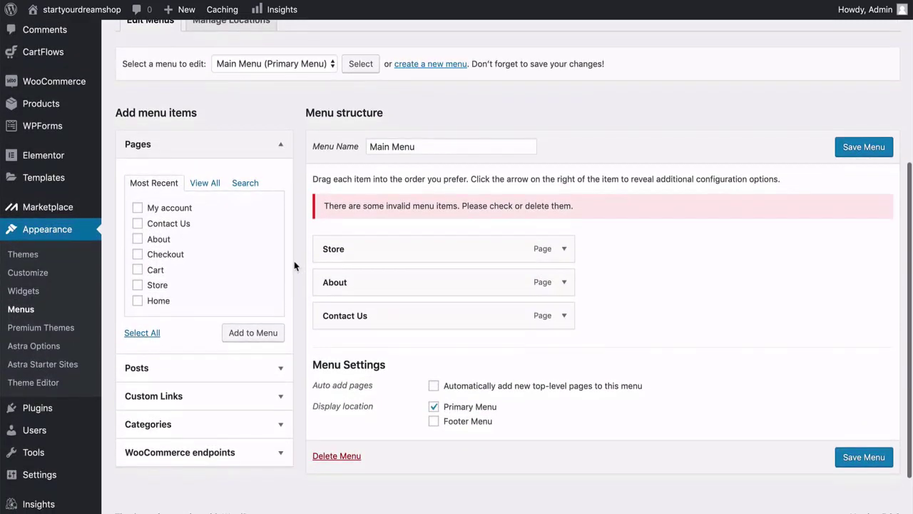
{"action": "left_click", "coordinate": [565, 249]}
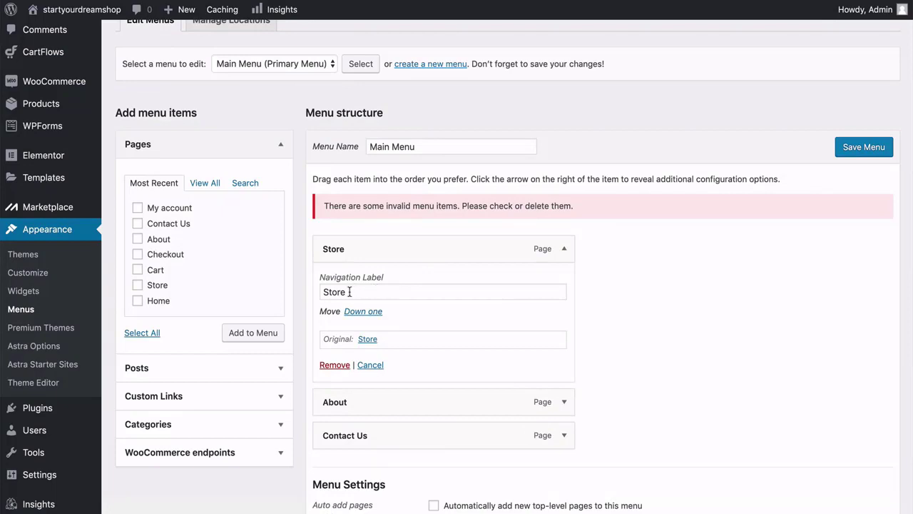
{"action": "left_click_drag", "start_coordinate": [350, 292], "coordinate": [327, 292]}
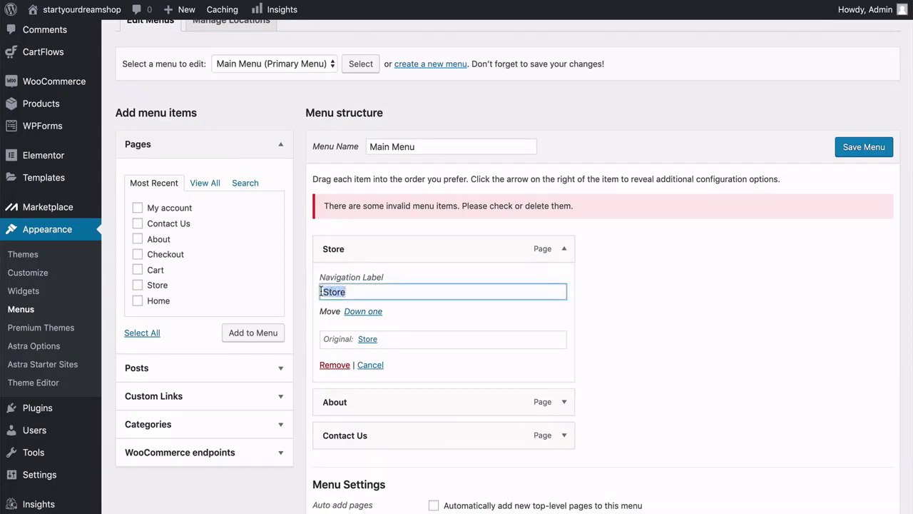
{"action": "key", "text": "BackSpace"}
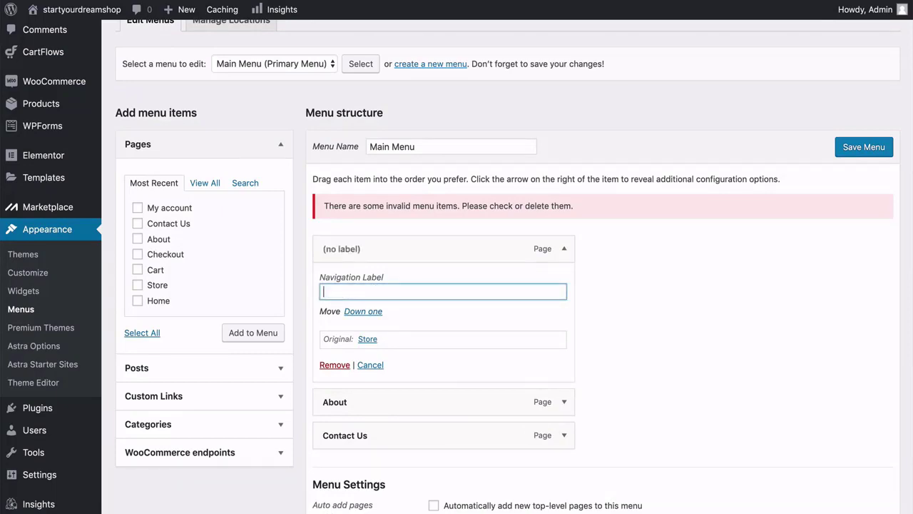
{"action": "type", "text": "Shop"}
{"action": "left_click", "coordinate": [298, 311]}
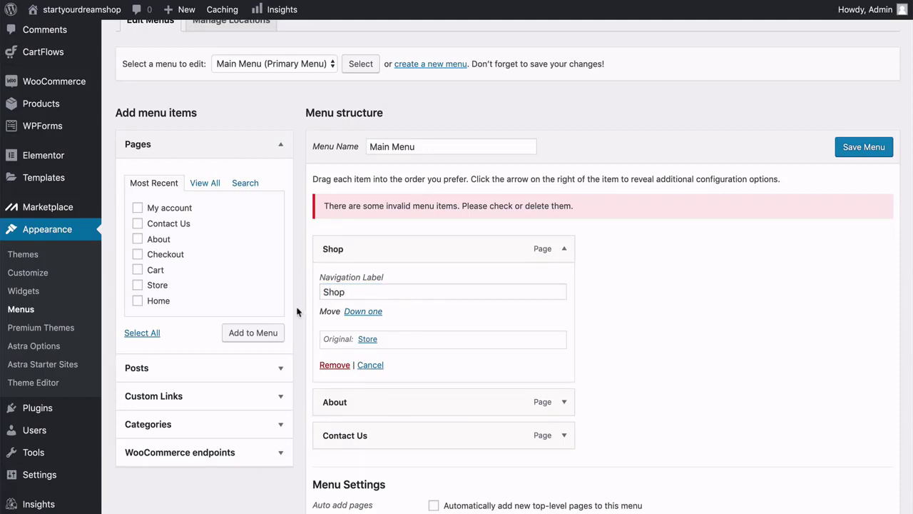
{"action": "left_click", "coordinate": [563, 250]}
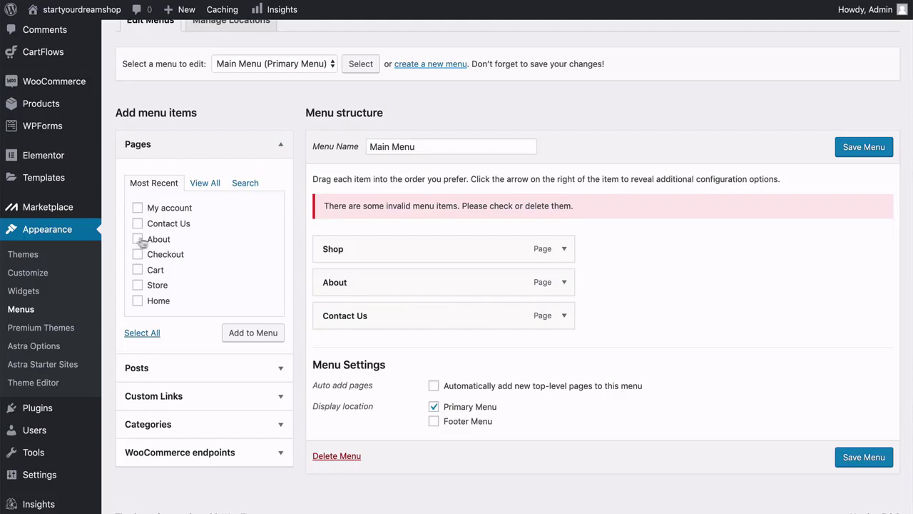
Remove About, add the About page back, and place it above Contact Us.
{"action": "left_click", "coordinate": [566, 284]}
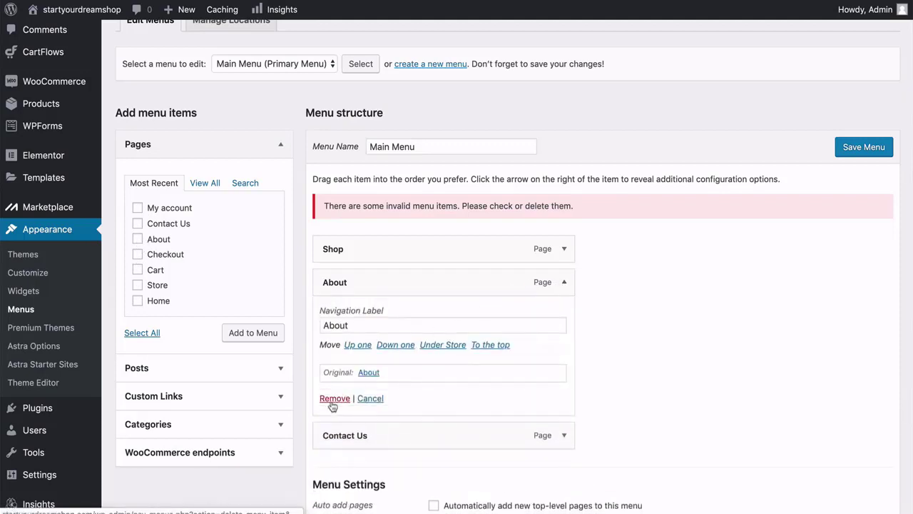
{"action": "left_click", "coordinate": [332, 455]}
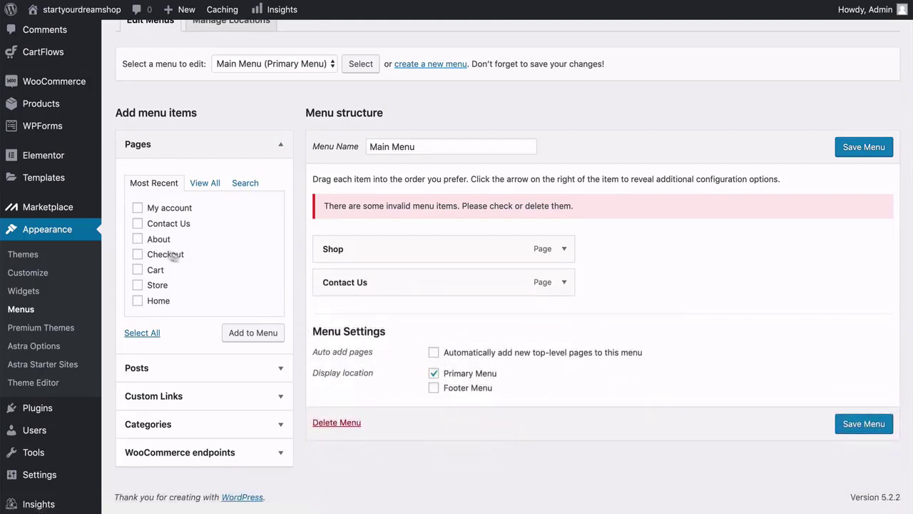
{"action": "left_click", "coordinate": [138, 239]}
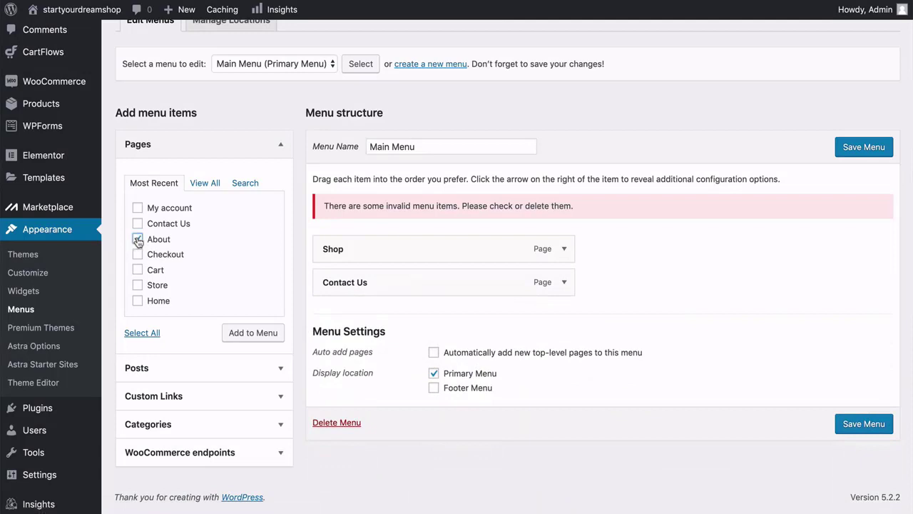
{"action": "left_click", "coordinate": [254, 334]}
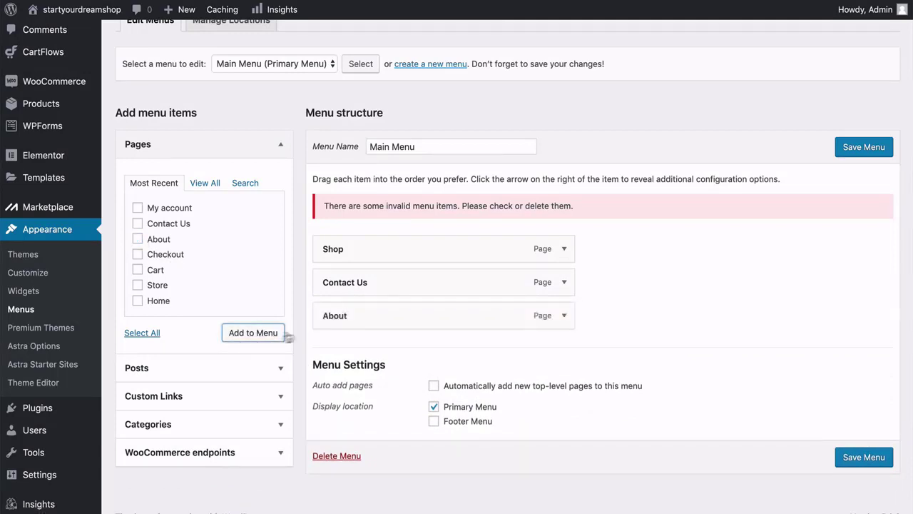
{"action": "left_click_drag", "start_coordinate": [354, 316], "coordinate": [352, 282]}
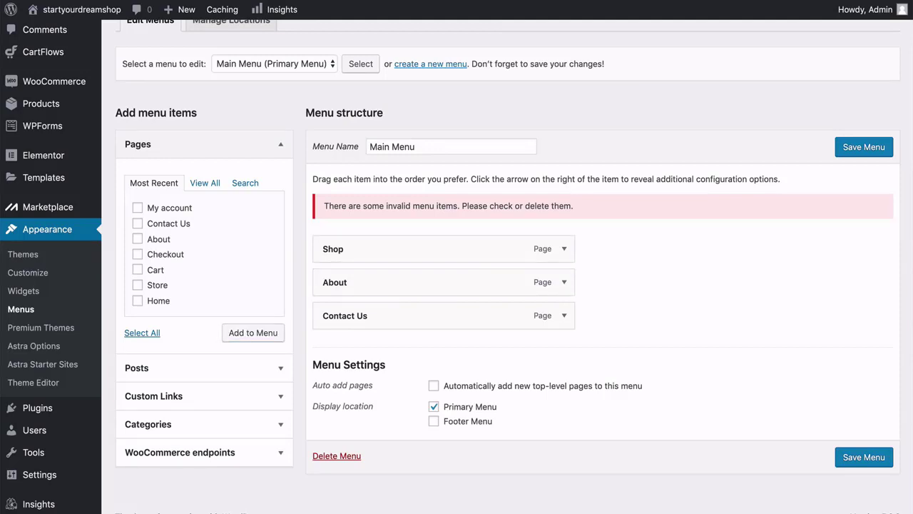
Enable the Product categories box through Screen Options on the Menus page.
{"action": "scroll", "coordinate": [298, 204], "scroll_direction": "up", "scroll_amount": 5}
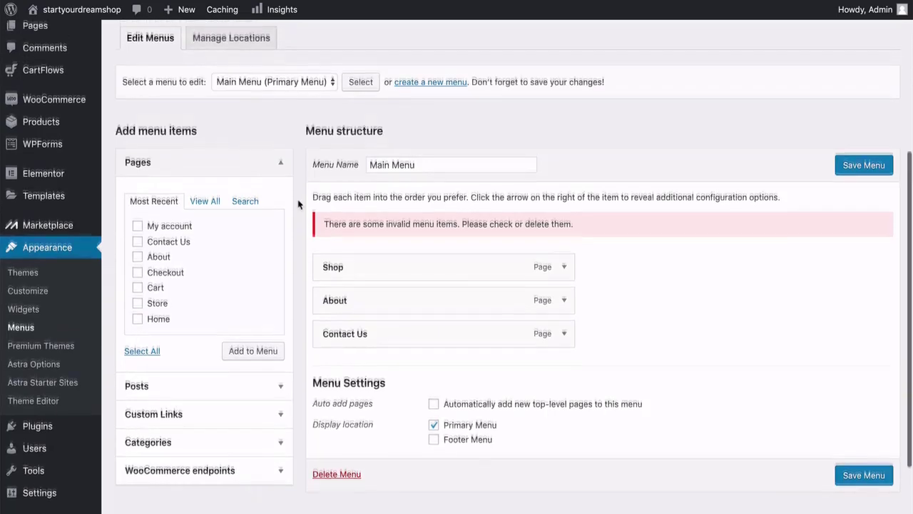
{"action": "scroll", "coordinate": [297, 199], "scroll_direction": "up", "scroll_amount": 3}
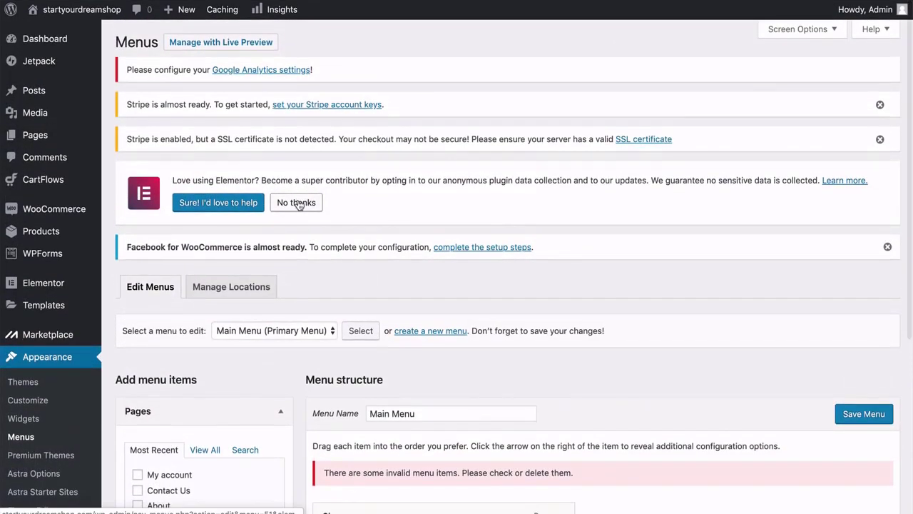
{"action": "left_click", "coordinate": [833, 29]}
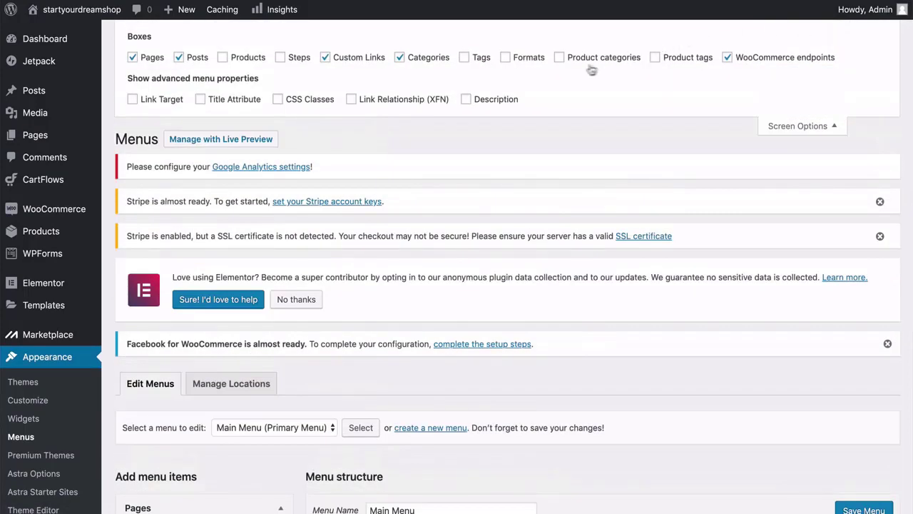
{"action": "left_click", "coordinate": [797, 126]}
{"action": "scroll", "coordinate": [398, 217], "scroll_direction": "down", "scroll_amount": 5}
{"action": "scroll", "coordinate": [399, 218], "scroll_direction": "down", "scroll_amount": 1}
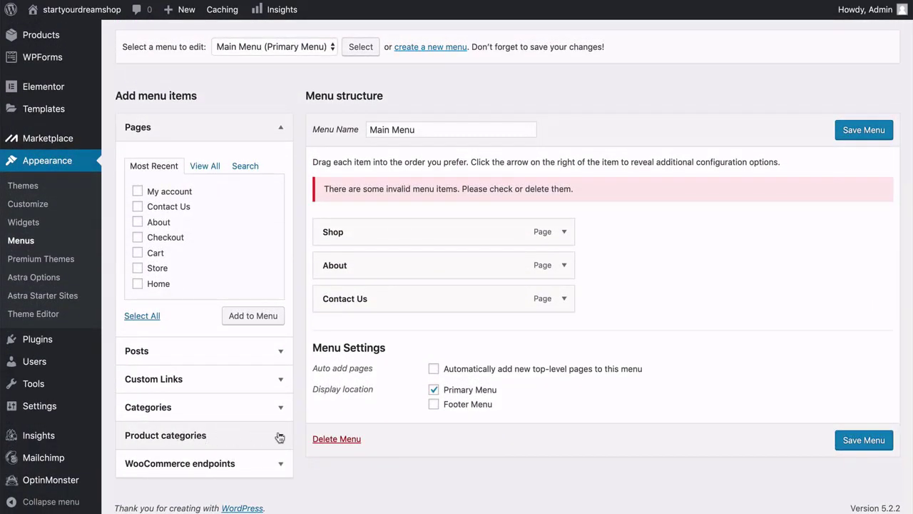
Add the Surfboards, Posters and Paddles categories to the Main Menu.
{"action": "left_click", "coordinate": [279, 437]}
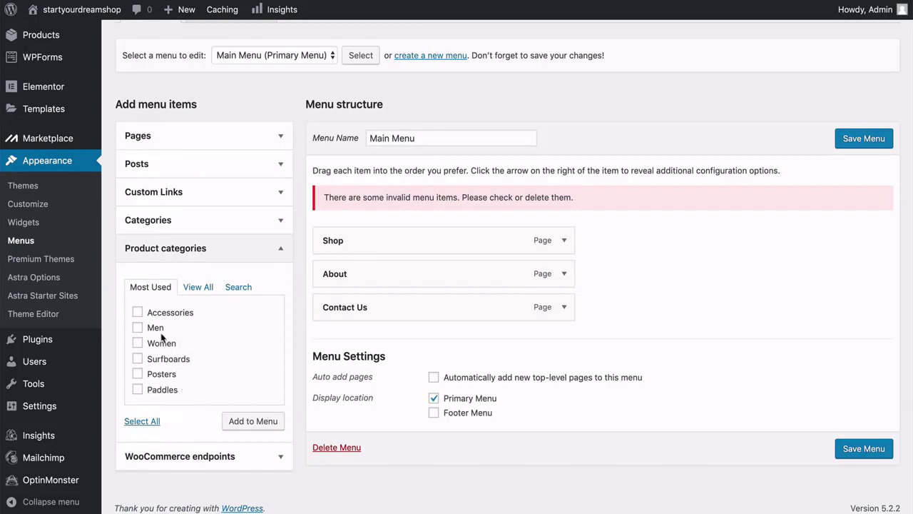
{"action": "left_click", "coordinate": [139, 359]}
{"action": "left_click", "coordinate": [138, 374]}
{"action": "left_click", "coordinate": [138, 390]}
{"action": "left_click", "coordinate": [244, 424]}
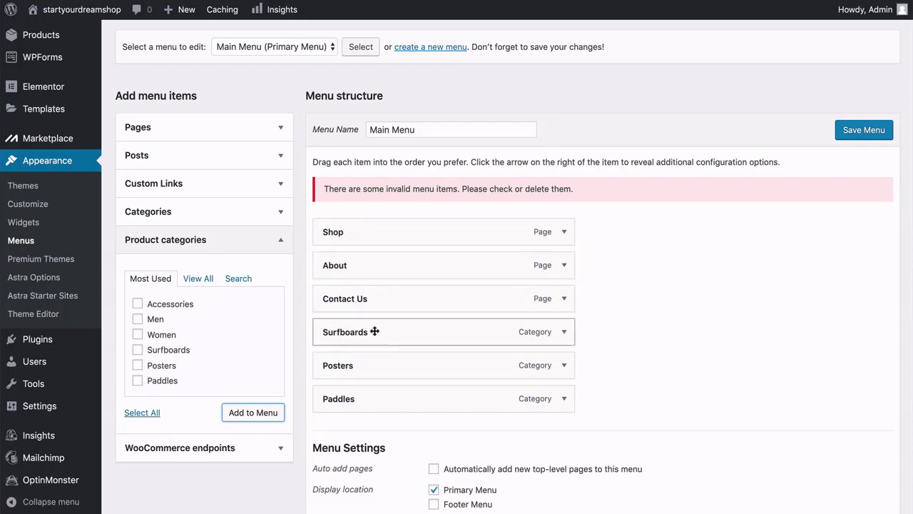
Nest Paddles, Posters and Surfboards, in that order, as sub items under Shop.
{"action": "left_click_drag", "start_coordinate": [375, 331], "coordinate": [390, 253]}
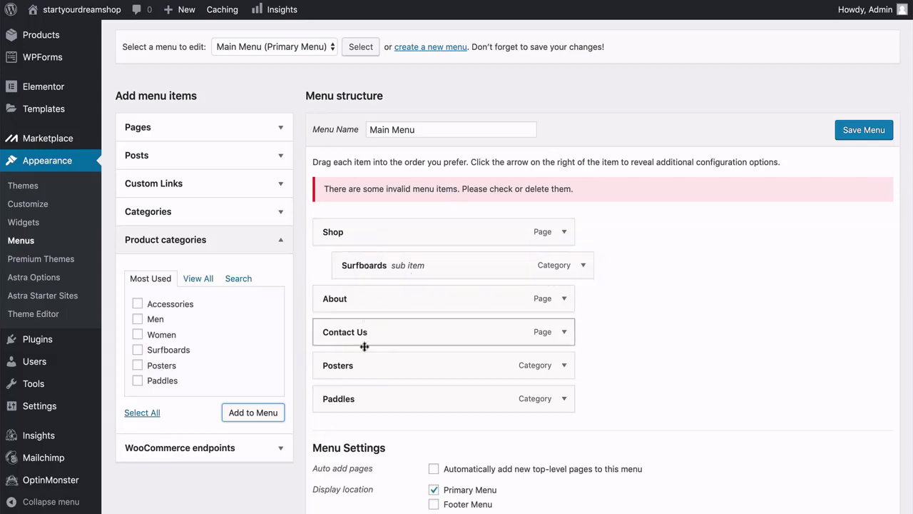
{"action": "left_click_drag", "start_coordinate": [418, 363], "coordinate": [379, 251]}
{"action": "left_click_drag", "start_coordinate": [351, 399], "coordinate": [369, 263]}
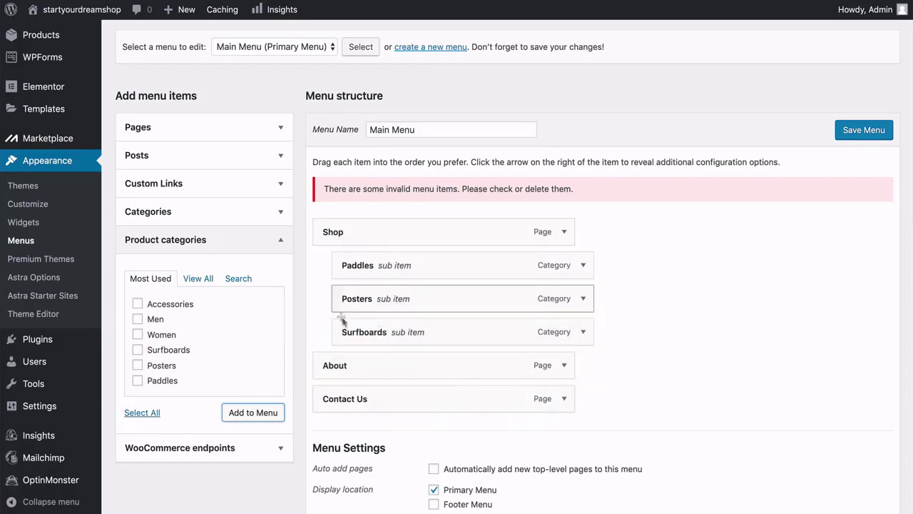
{"action": "mouse_move", "coordinate": [367, 333]}
{"action": "left_mouse_down"}
{"action": "mouse_move", "coordinate": [369, 261]}
{"action": "mouse_move", "coordinate": [371, 337]}
{"action": "left_mouse_up"}
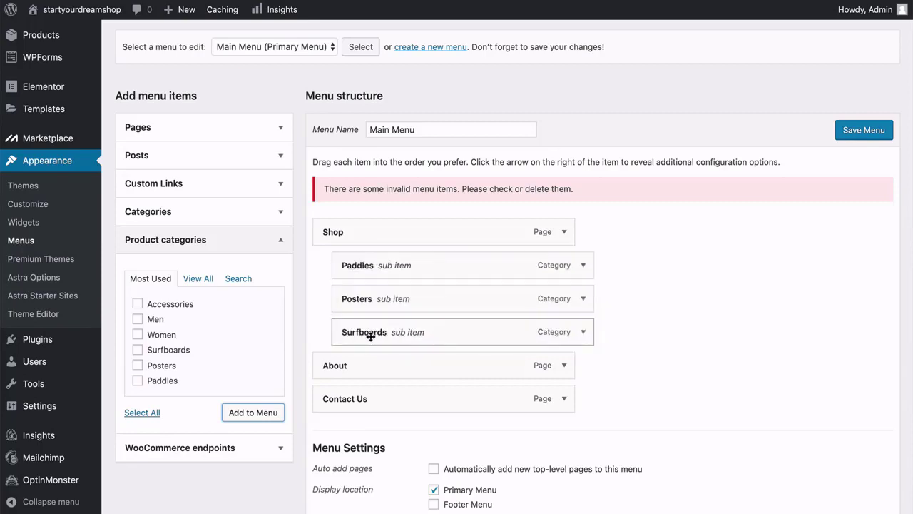
{"action": "scroll", "coordinate": [371, 336], "scroll_direction": "down", "scroll_amount": 3}
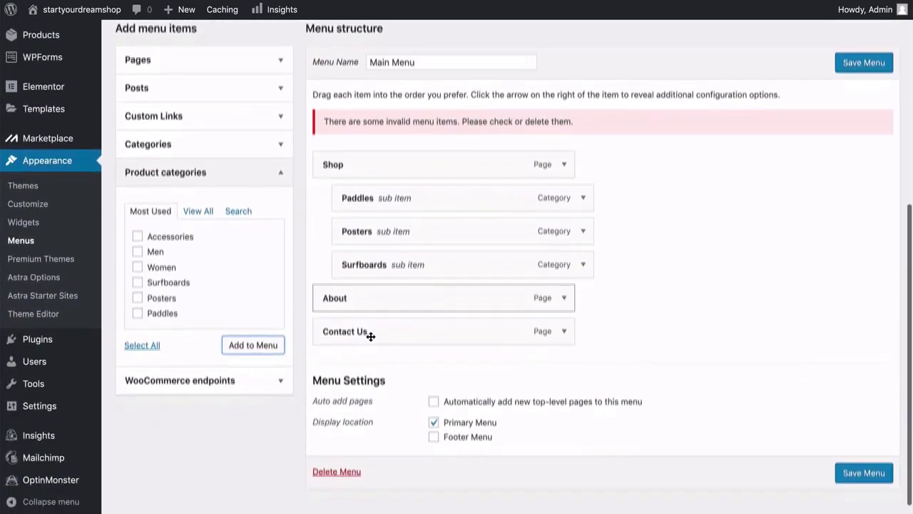
{"action": "scroll", "coordinate": [371, 341], "scroll_direction": "up", "scroll_amount": 3}
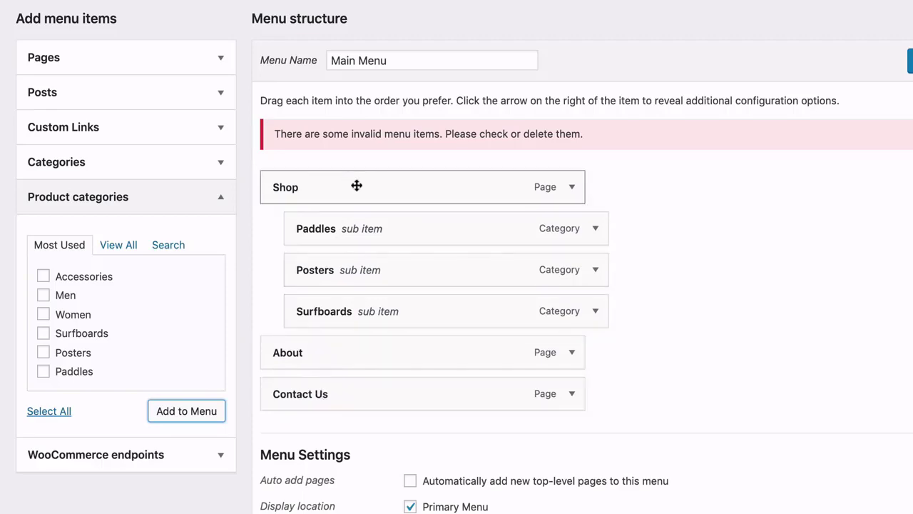
{"action": "left_click", "coordinate": [225, 203]}
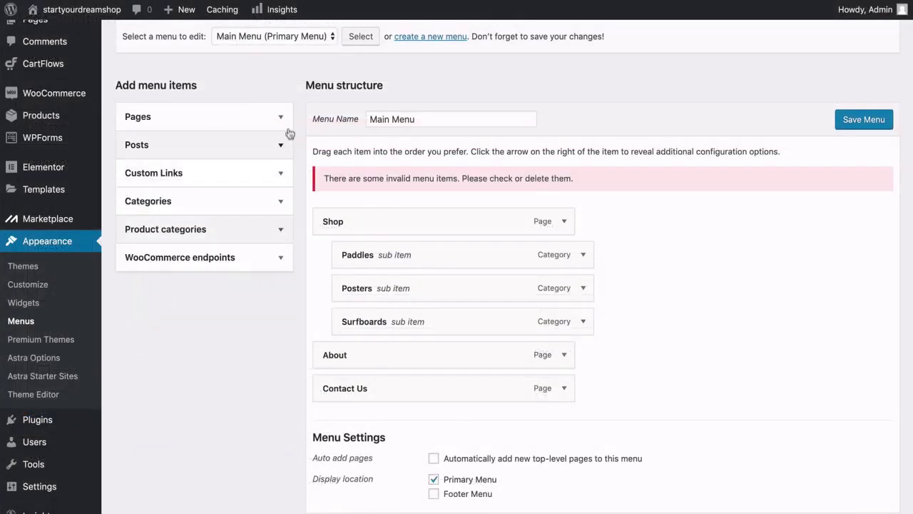
Tick the Cart page in the Pages list, then save the Main Menu.
{"action": "left_click", "coordinate": [223, 60]}
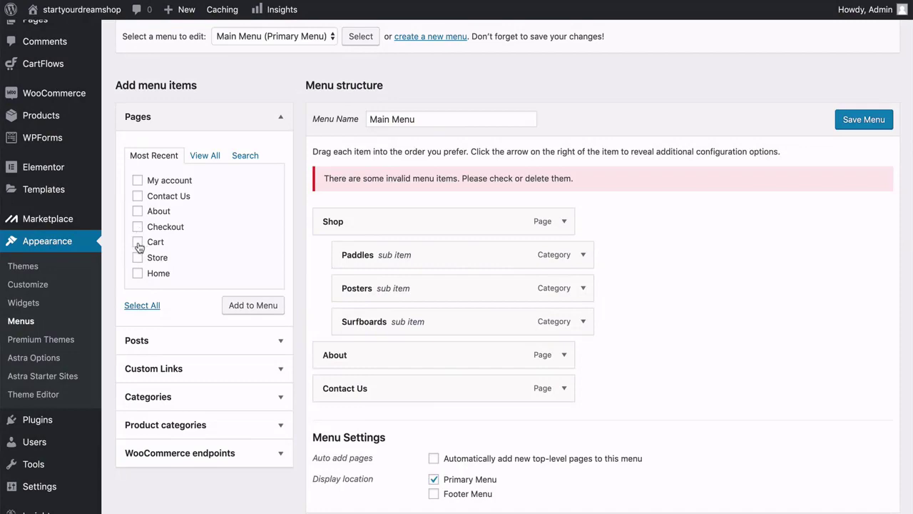
{"action": "left_click", "coordinate": [139, 243]}
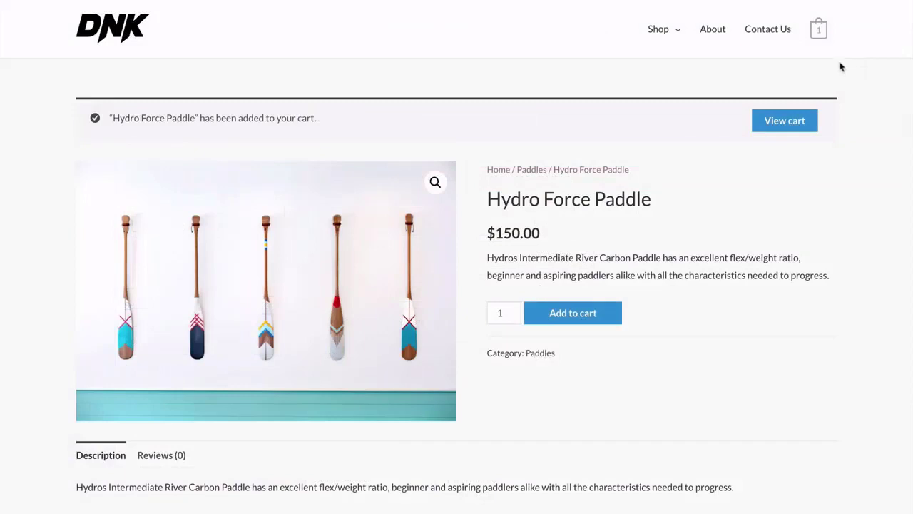
{"action": "mouse_move", "coordinate": [819, 32]}
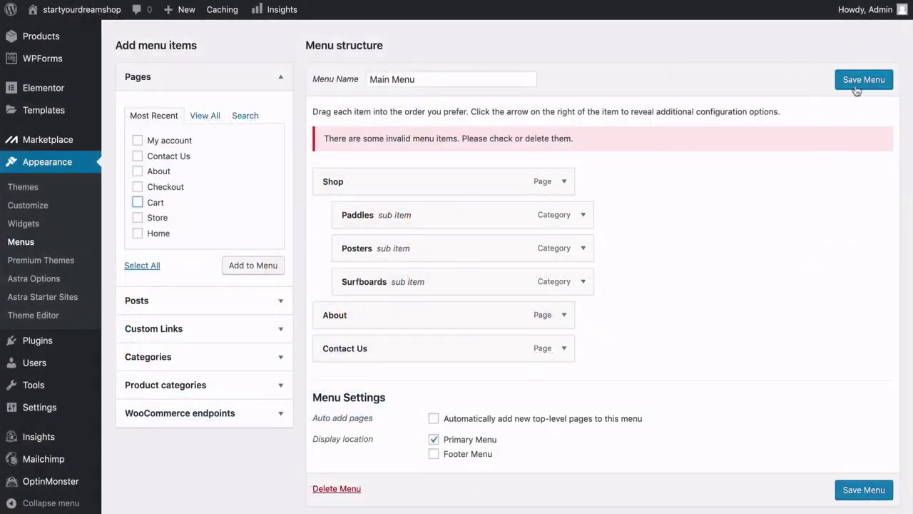
{"action": "left_click", "coordinate": [866, 87]}
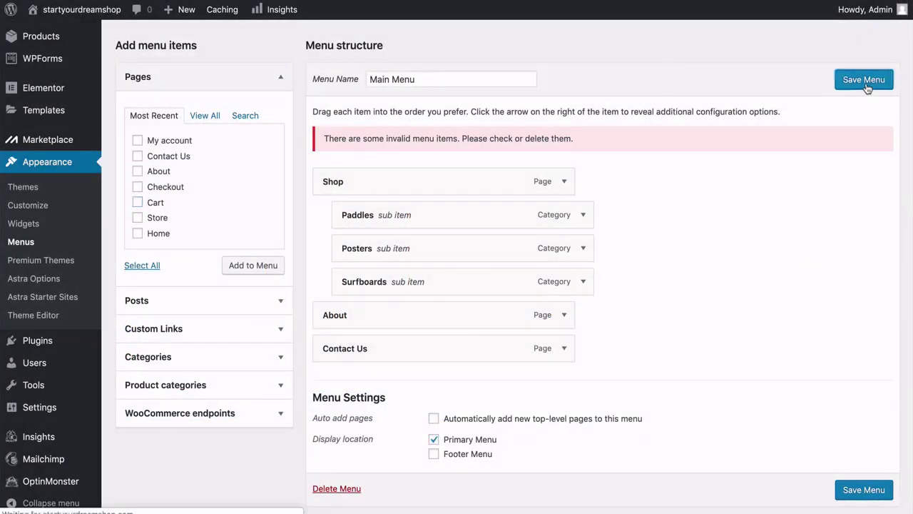
{"action": "scroll", "coordinate": [692, 237], "scroll_direction": "down", "scroll_amount": 3}
{"action": "scroll", "coordinate": [692, 237], "scroll_direction": "down", "scroll_amount": 3}
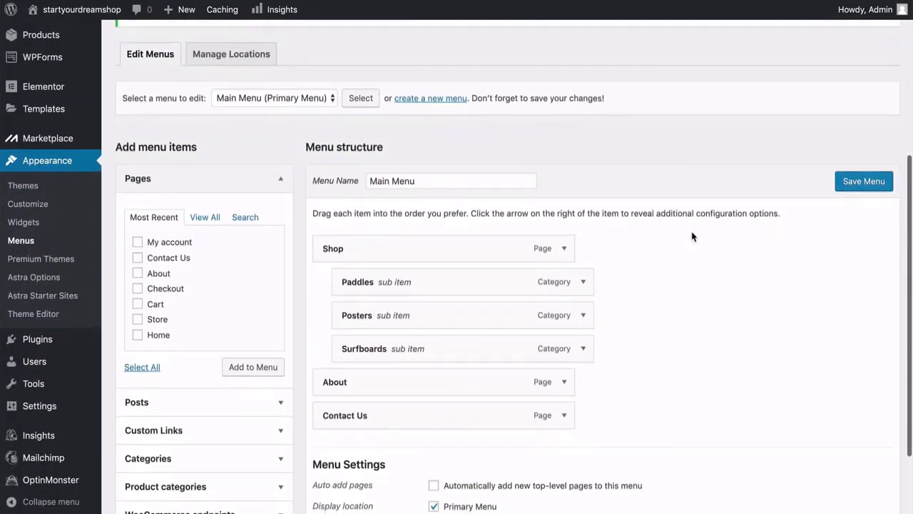
{"action": "scroll", "coordinate": [693, 237], "scroll_direction": "up", "scroll_amount": 8}
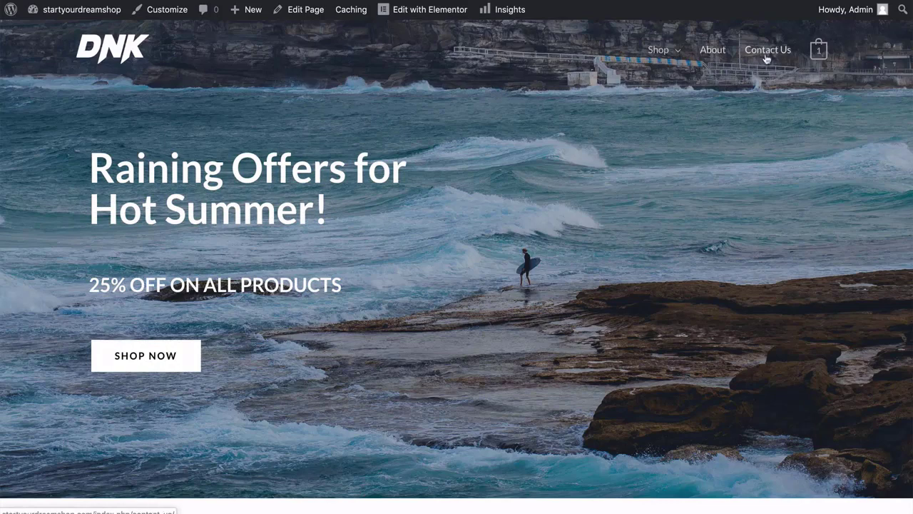
Open Surfboards from the site's Shop menu and check that the HX1 Surfboard is listed.
{"action": "mouse_move", "coordinate": [674, 57]}
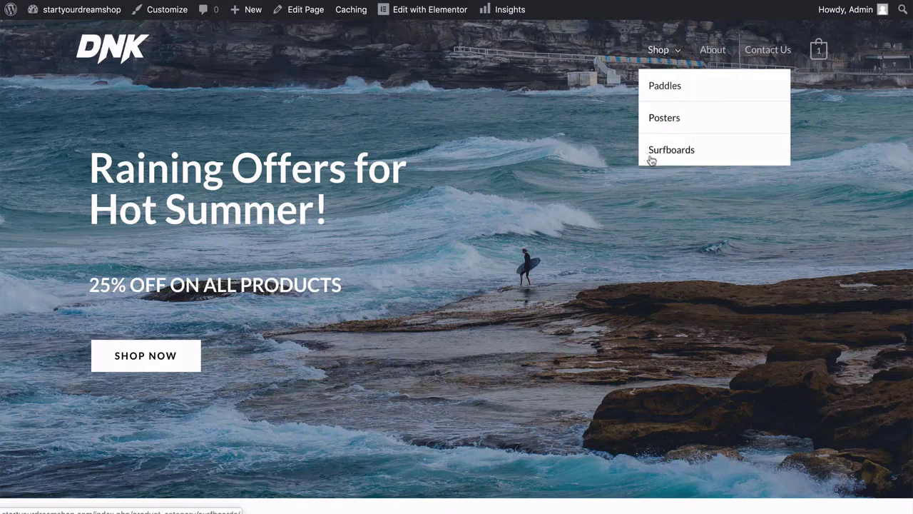
{"action": "left_click", "coordinate": [688, 158]}
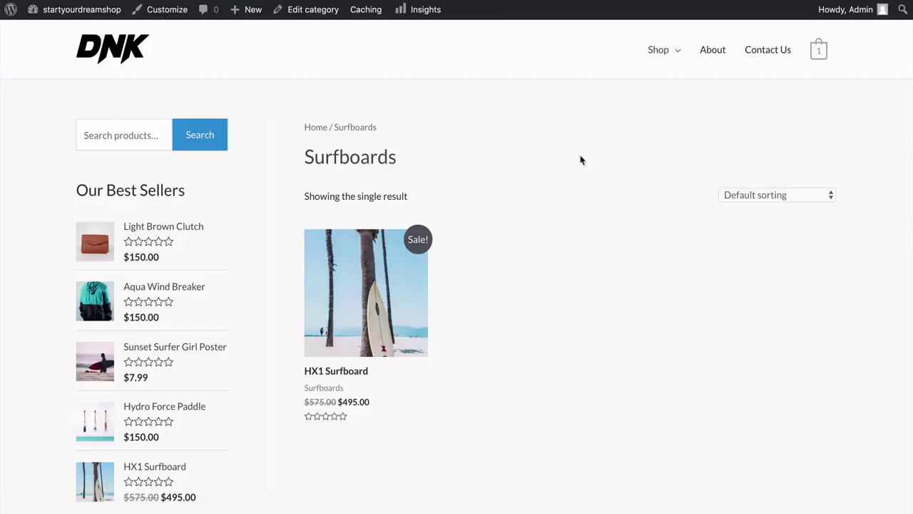
{"action": "scroll", "coordinate": [581, 160], "scroll_direction": "down", "scroll_amount": 3}
{"action": "scroll", "coordinate": [563, 153], "scroll_direction": "down", "scroll_amount": 2}
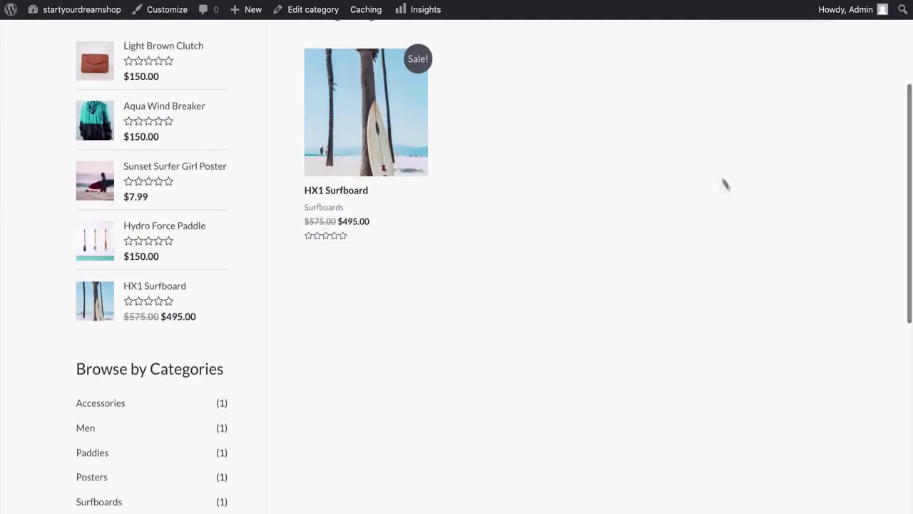
{"action": "scroll", "coordinate": [571, 241], "scroll_direction": "up", "scroll_amount": 1}
{"action": "scroll", "coordinate": [565, 240], "scroll_direction": "up", "scroll_amount": 3}
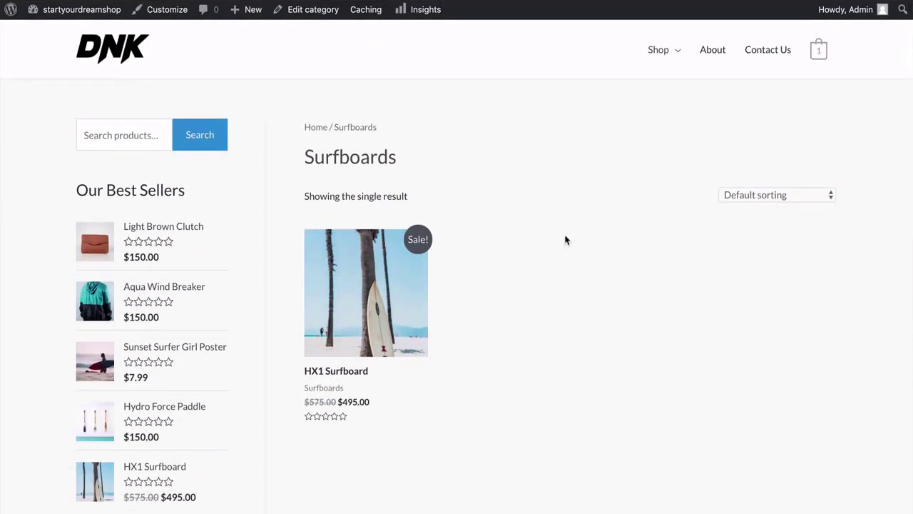
{"action": "scroll", "coordinate": [565, 239], "scroll_direction": "down", "scroll_amount": 4}
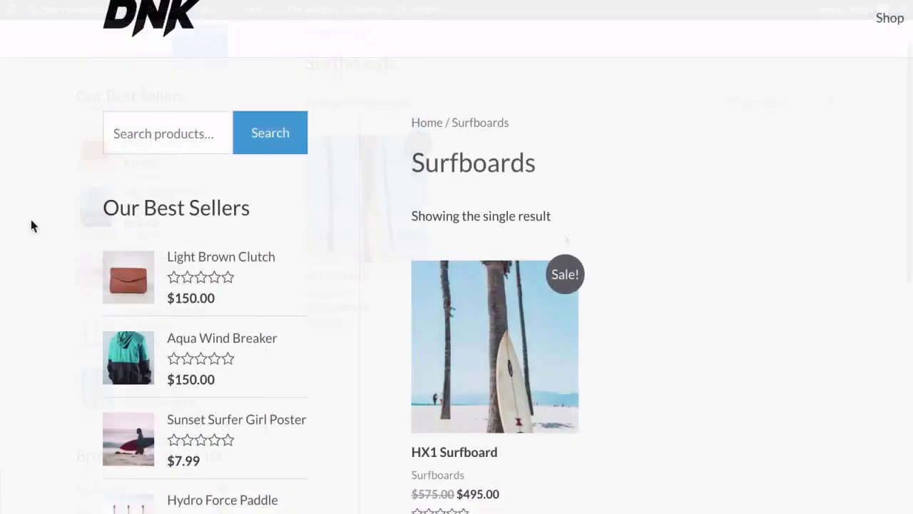
{"action": "scroll", "coordinate": [31, 226], "scroll_direction": "down", "scroll_amount": 2}
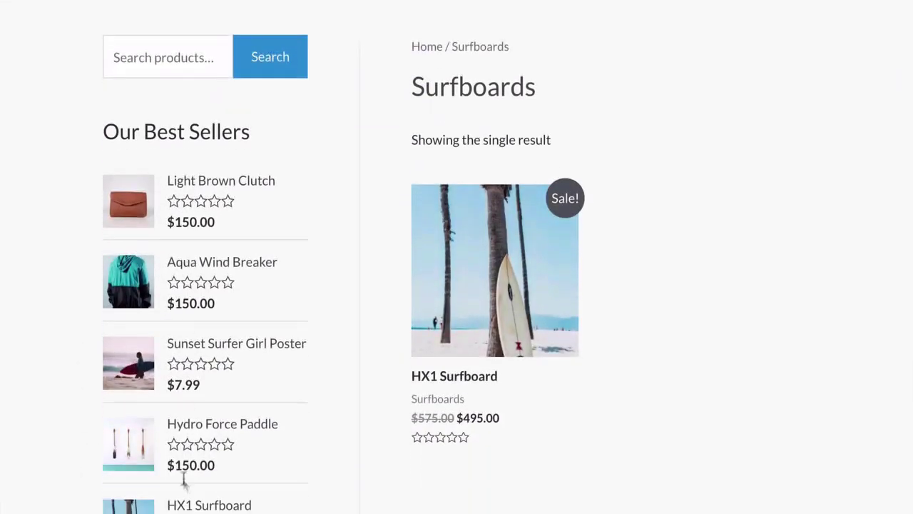
{"action": "scroll", "coordinate": [61, 297], "scroll_direction": "up", "scroll_amount": 1}
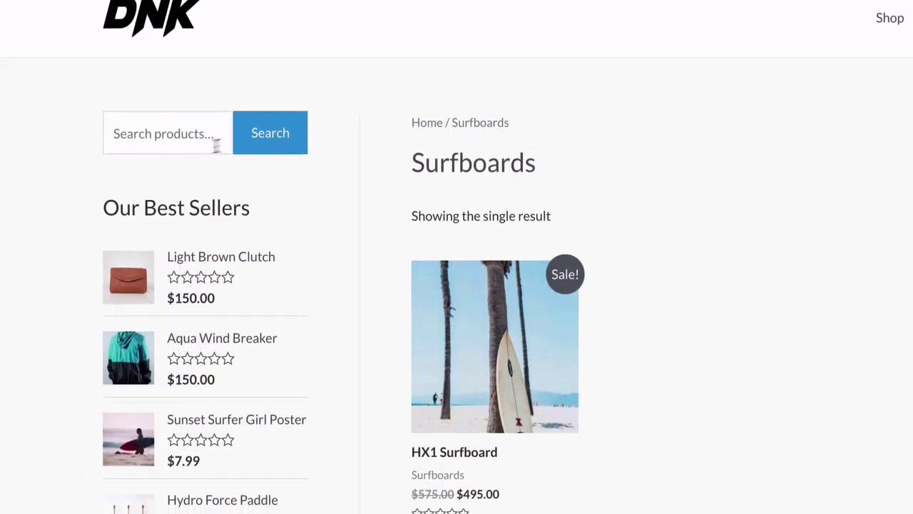
{"action": "scroll", "coordinate": [59, 218], "scroll_direction": "down", "scroll_amount": 6}
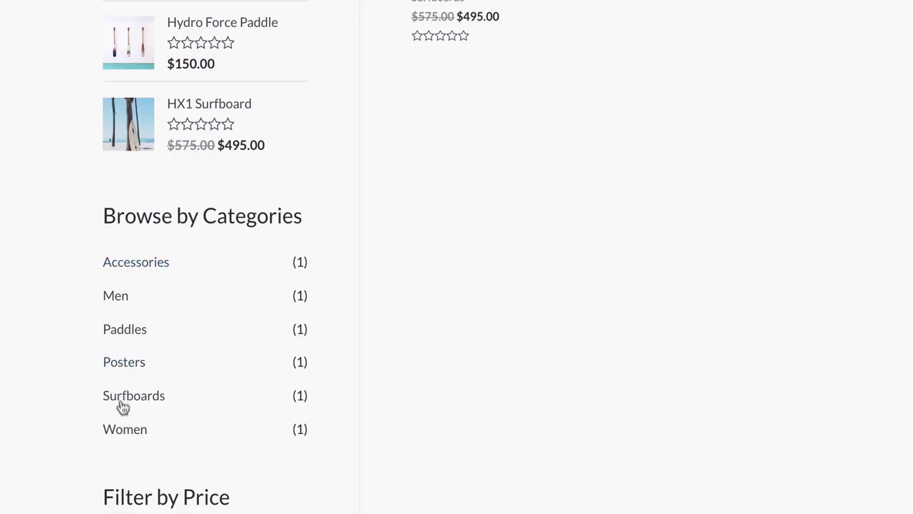
{"action": "scroll", "coordinate": [49, 412], "scroll_direction": "down", "scroll_amount": 2}
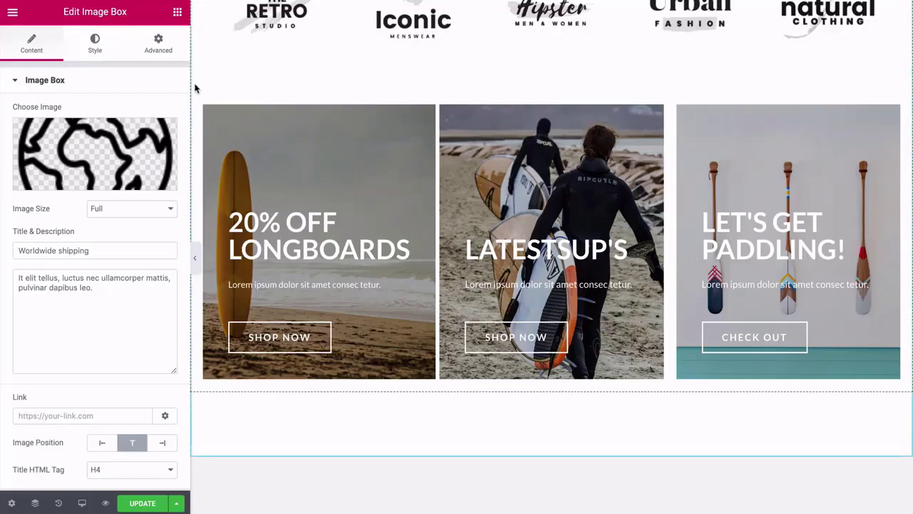
Scroll the Elementor homepage preview down to the Special Edition banner with its OFF20 line.
{"action": "scroll", "coordinate": [195, 88], "scroll_direction": "down", "scroll_amount": 5}
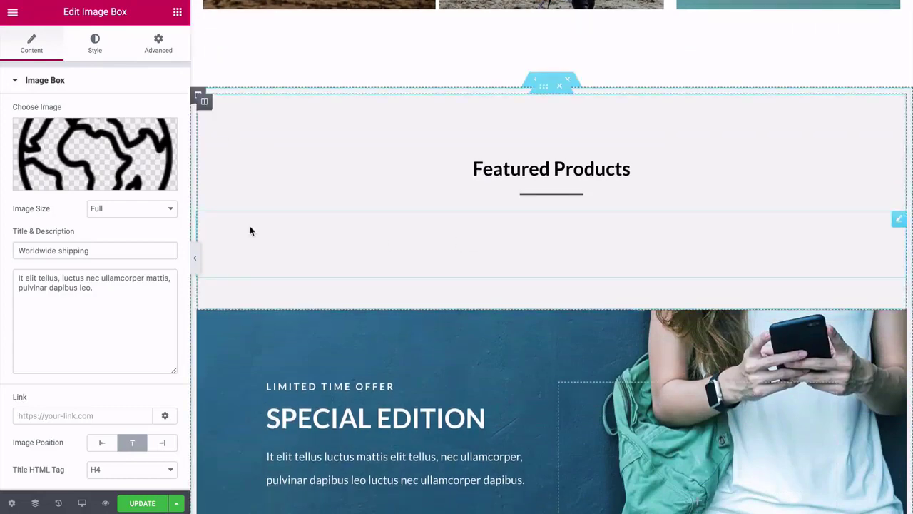
{"action": "scroll", "coordinate": [221, 227], "scroll_direction": "down", "scroll_amount": 2}
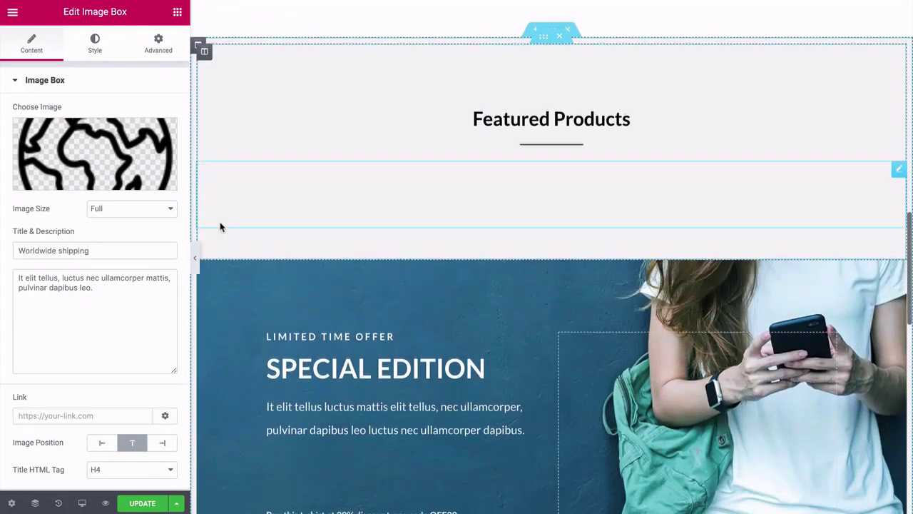
{"action": "scroll", "coordinate": [220, 226], "scroll_direction": "down", "scroll_amount": 1}
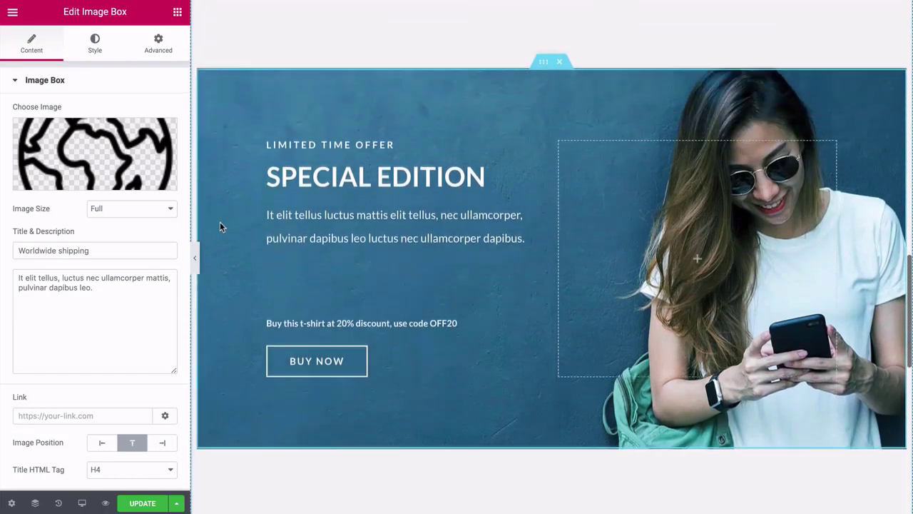
{"action": "scroll", "coordinate": [220, 223], "scroll_direction": "down", "scroll_amount": 1}
{"action": "scroll", "coordinate": [220, 224], "scroll_direction": "up", "scroll_amount": 1}
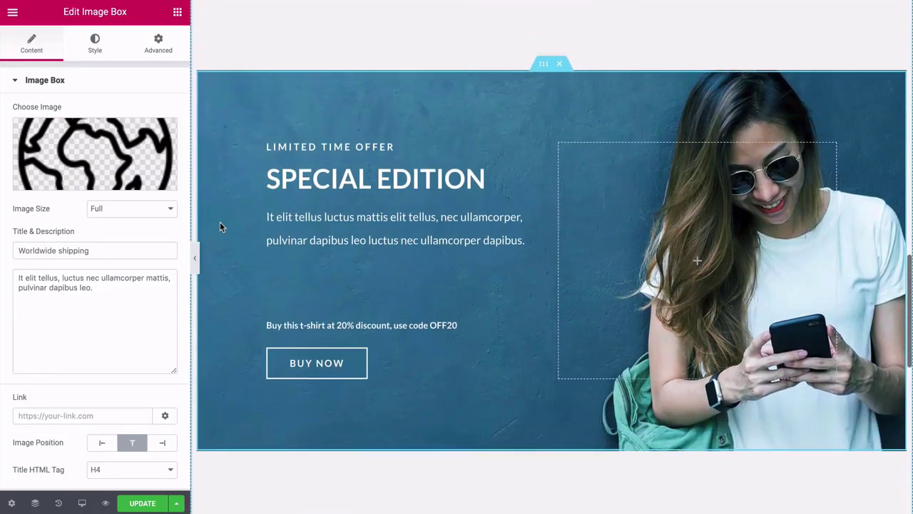
{"action": "scroll", "coordinate": [220, 223], "scroll_direction": "down", "scroll_amount": 1}
{"action": "scroll", "coordinate": [220, 224], "scroll_direction": "up", "scroll_amount": 1}
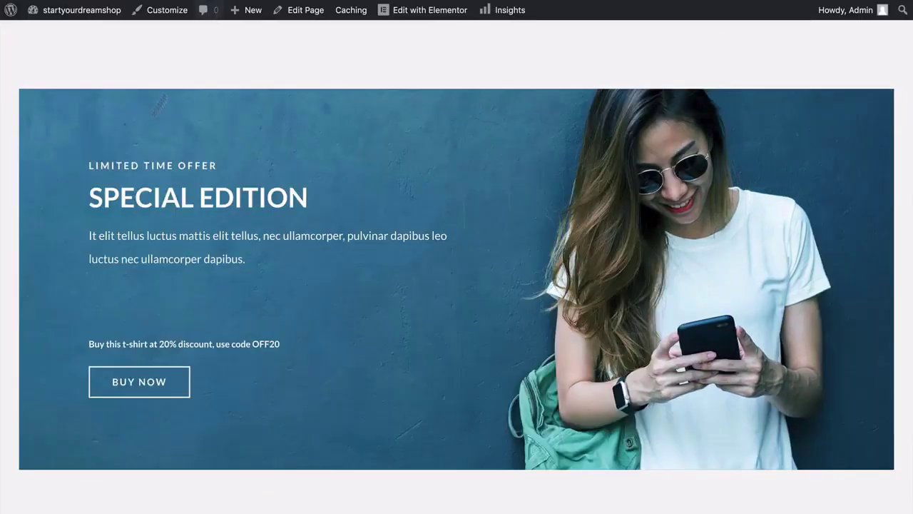
{"action": "scroll", "coordinate": [48, 208], "scroll_direction": "down", "scroll_amount": 1}
{"action": "scroll", "coordinate": [48, 207], "scroll_direction": "up", "scroll_amount": 2}
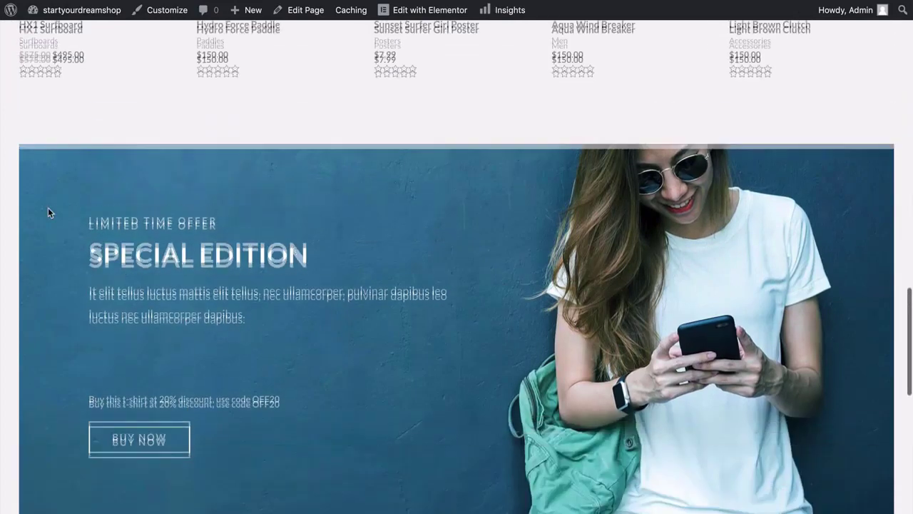
{"action": "scroll", "coordinate": [47, 208], "scroll_direction": "down", "scroll_amount": 2}
{"action": "scroll", "coordinate": [48, 208], "scroll_direction": "up", "scroll_amount": 1}
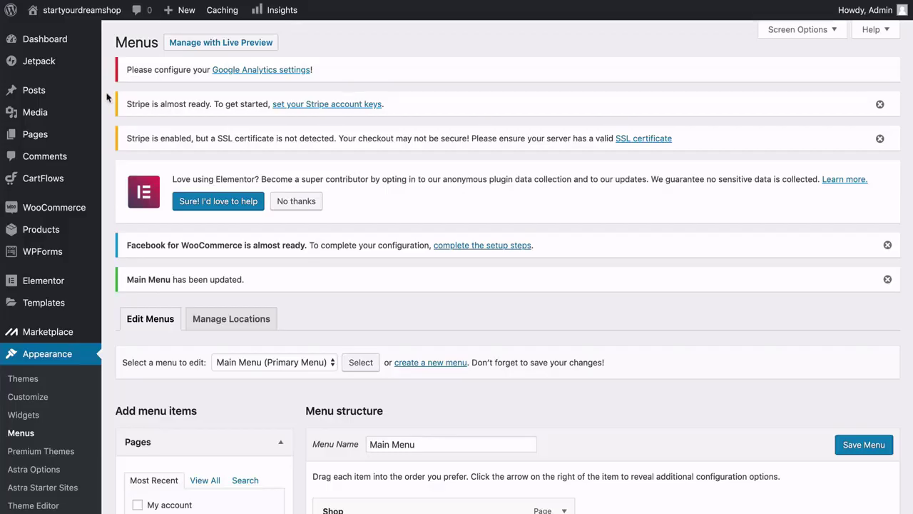
Return to the Special Edition banner's inner section background settings, showing Fixed and Cover.
{"action": "mouse_move", "coordinate": [75, 142]}
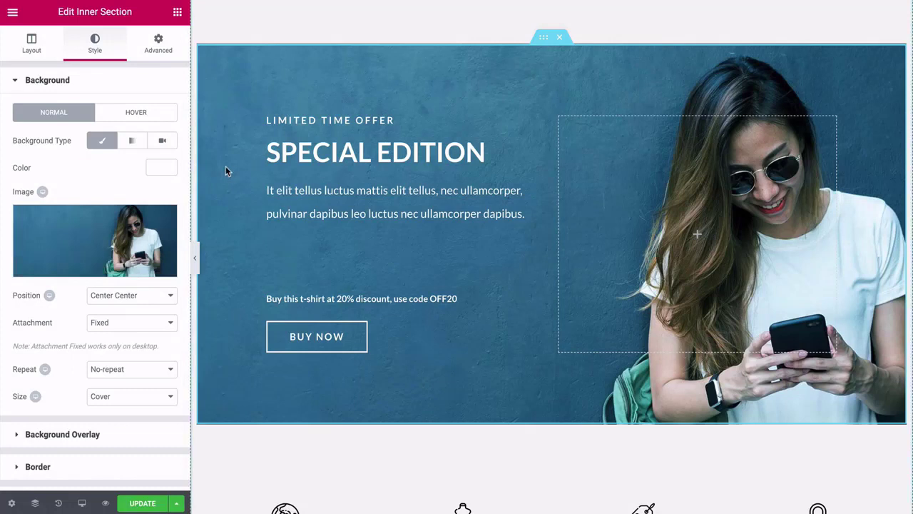
Select the LIMITED TIME OFFER and SPECIAL EDITION banner headings and view their styling.
{"action": "left_click", "coordinate": [344, 121]}
{"action": "left_click", "coordinate": [344, 148]}
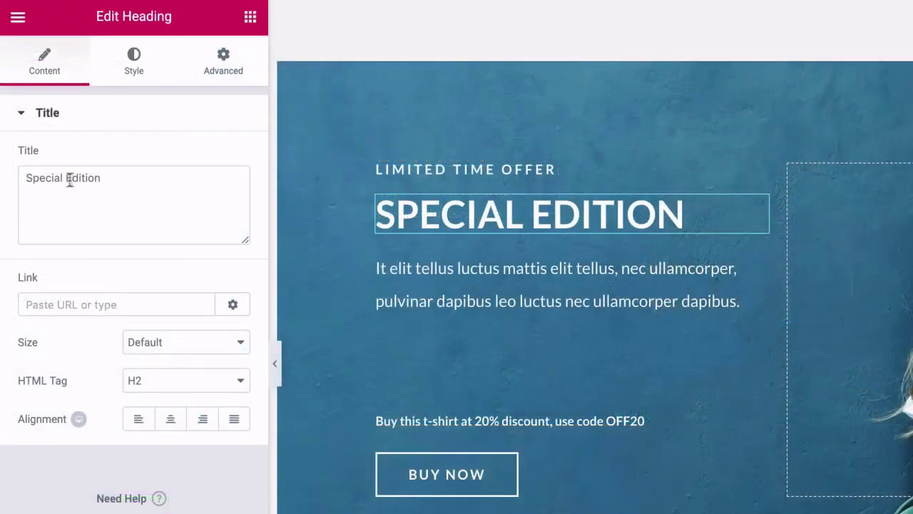
{"action": "left_click", "coordinate": [135, 68]}
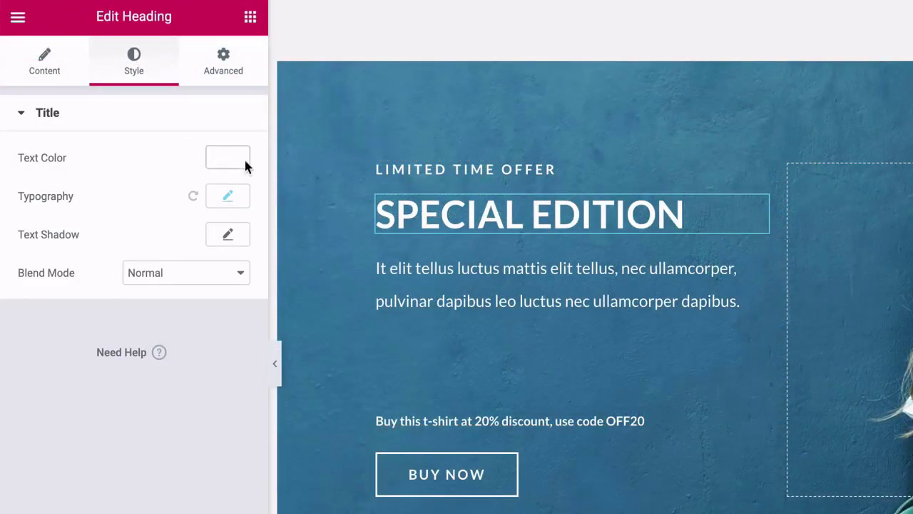
Select the discount line and highlight the OFF20 code in its title.
{"action": "left_click", "coordinate": [495, 423]}
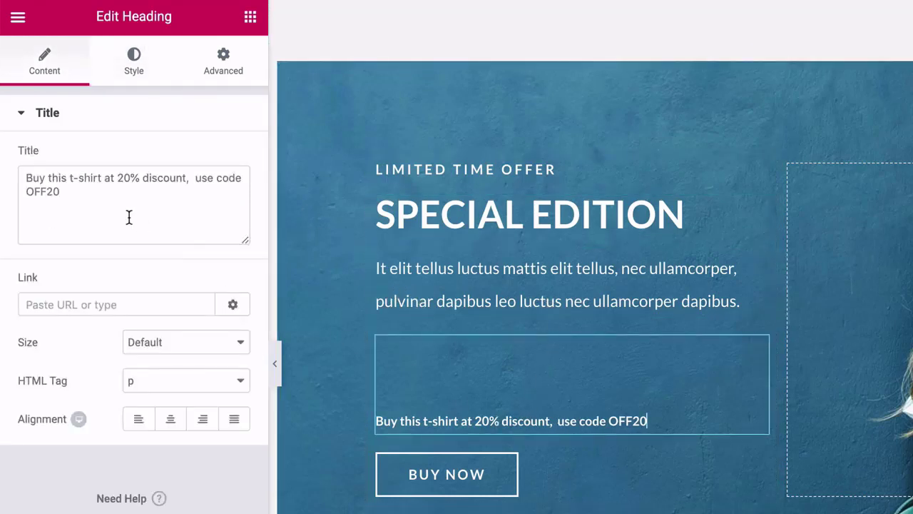
{"action": "left_click", "coordinate": [60, 191]}
{"action": "left_click_drag", "start_coordinate": [60, 191], "coordinate": [25, 191]}
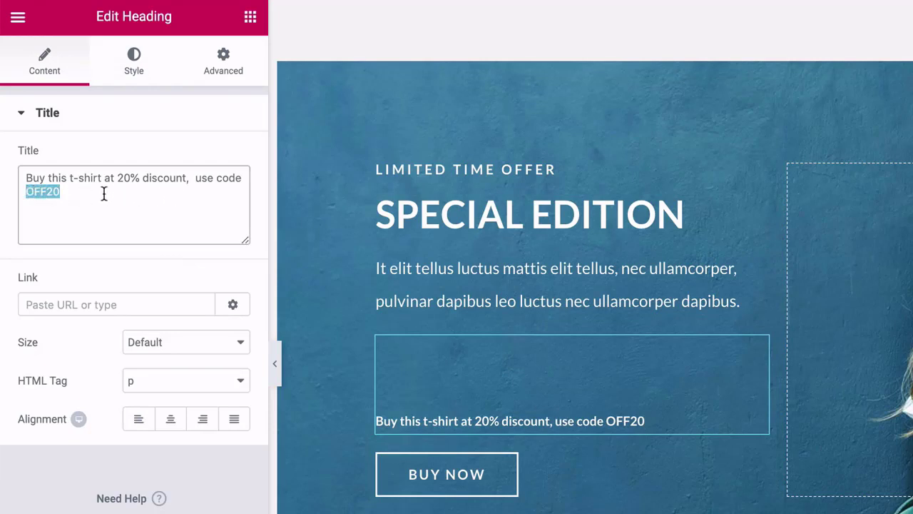
{"action": "left_click", "coordinate": [65, 191]}
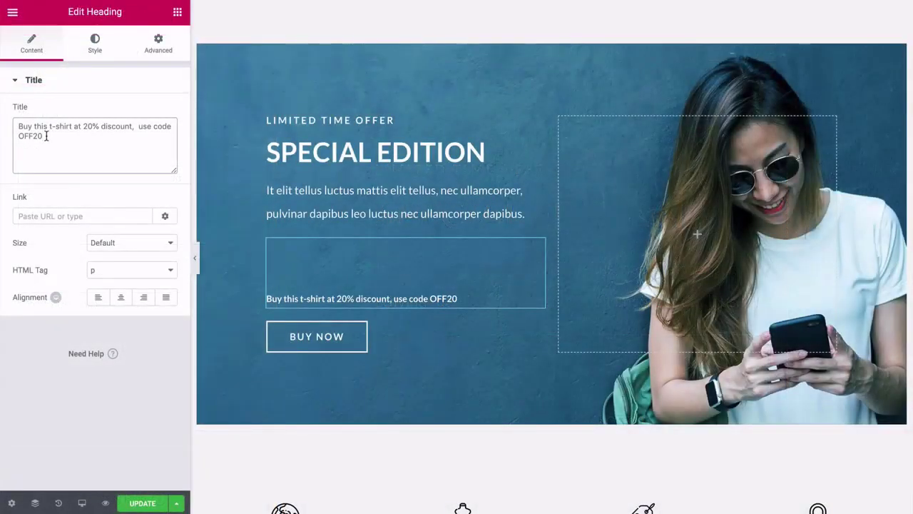
{"action": "left_click_drag", "start_coordinate": [46, 135], "coordinate": [18, 137]}
{"action": "left_click", "coordinate": [48, 137]}
Inspect the BUY NOW button's checkout-page/ link and its black-text, 2-pixel-border hover style.
{"action": "left_click", "coordinate": [317, 341]}
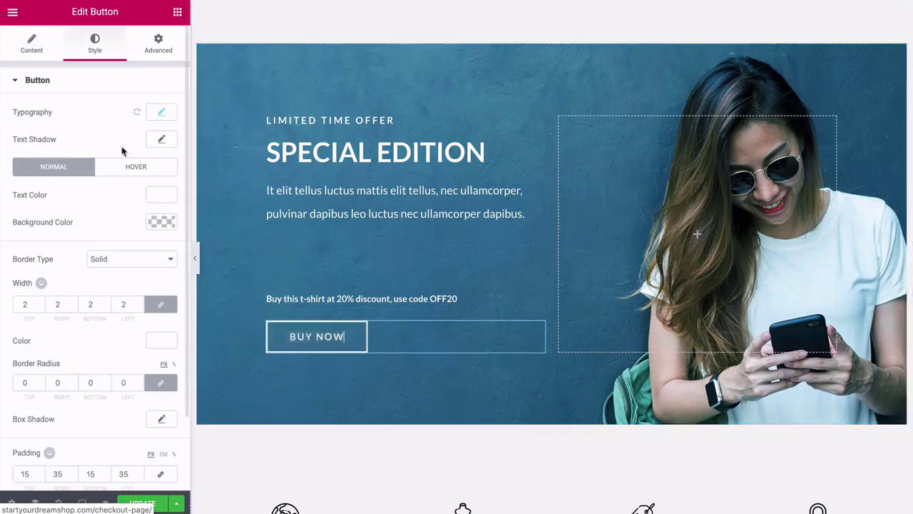
{"action": "left_click", "coordinate": [32, 45]}
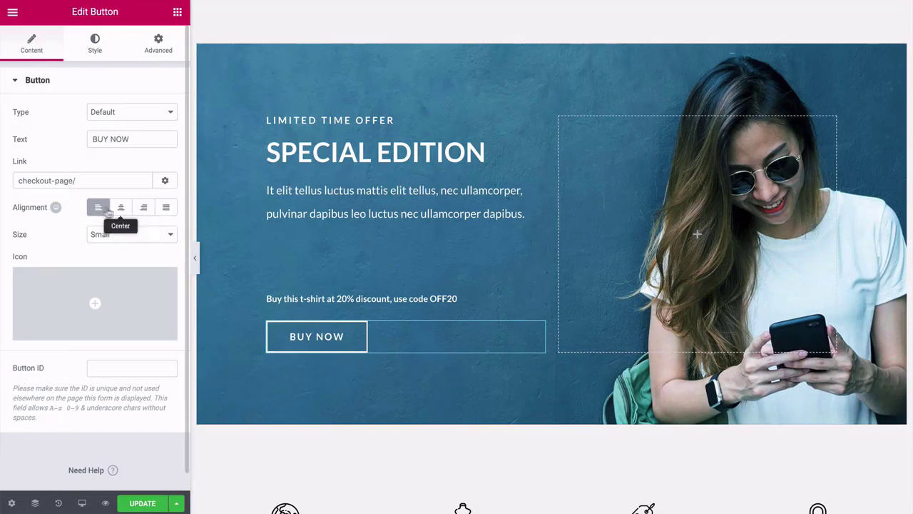
{"action": "left_click", "coordinate": [95, 44]}
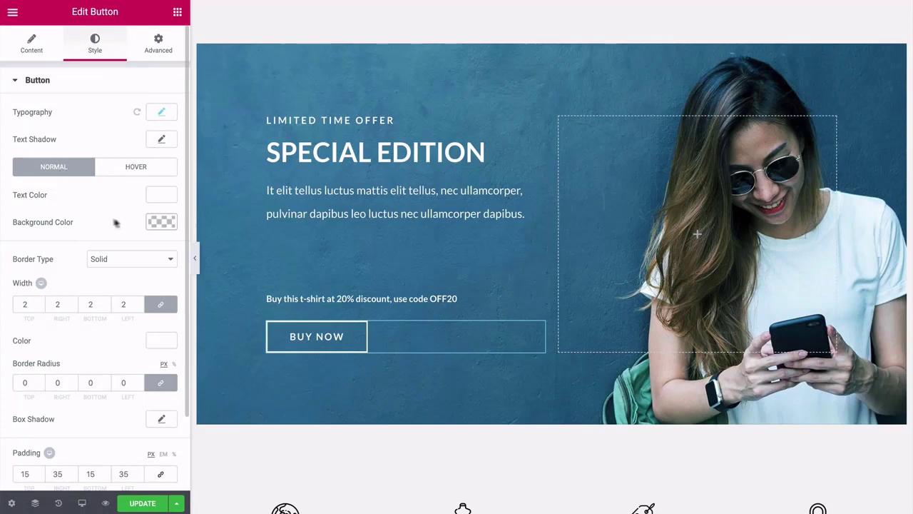
{"action": "left_click", "coordinate": [132, 167]}
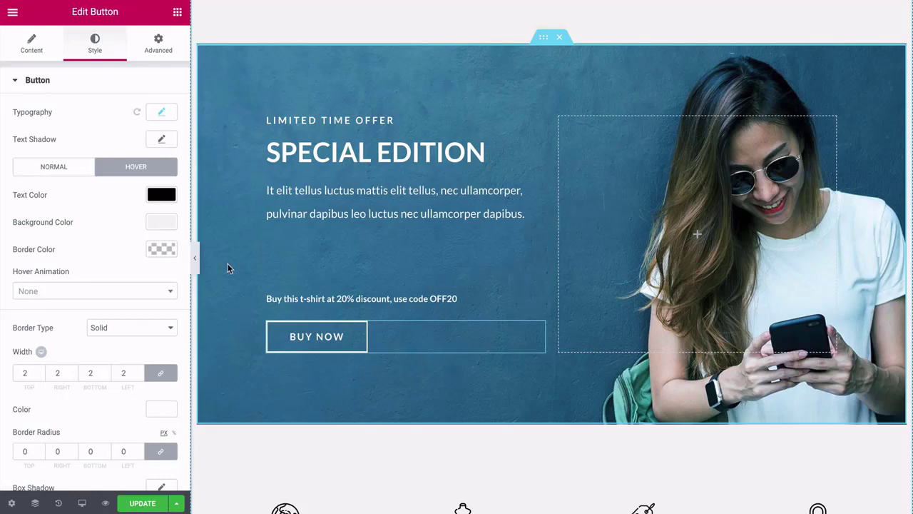
{"action": "scroll", "coordinate": [227, 268], "scroll_direction": "down", "scroll_amount": 3}
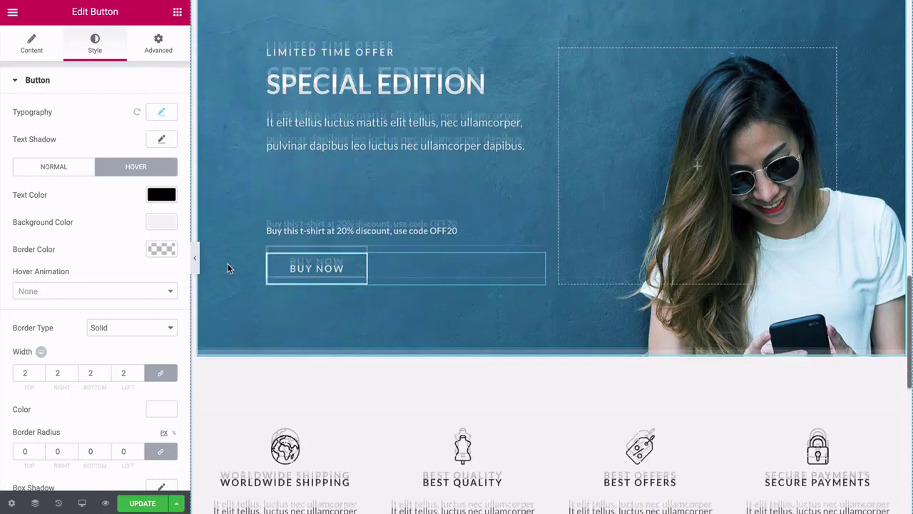
{"action": "scroll", "coordinate": [228, 265], "scroll_direction": "down", "scroll_amount": 1}
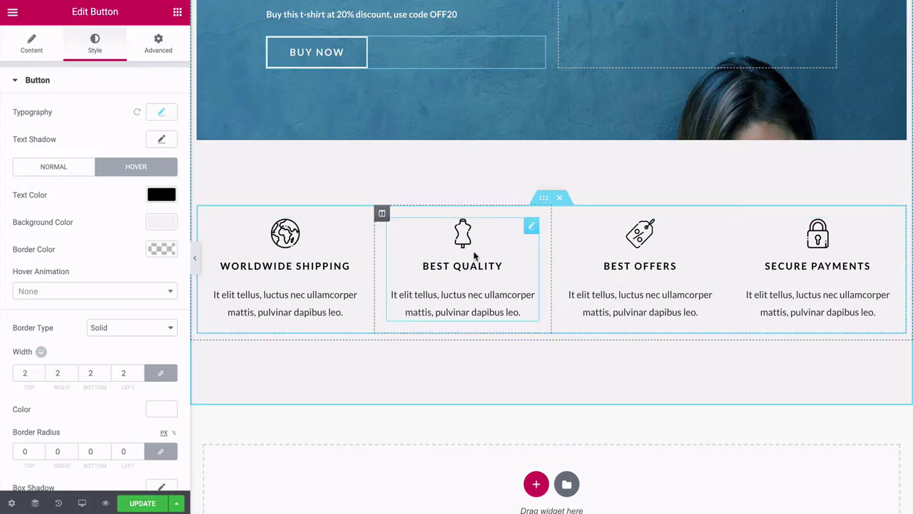
Select the Worldwide Shipping image box and close its media picker without replacing the globe icon.
{"action": "left_click", "coordinate": [298, 267]}
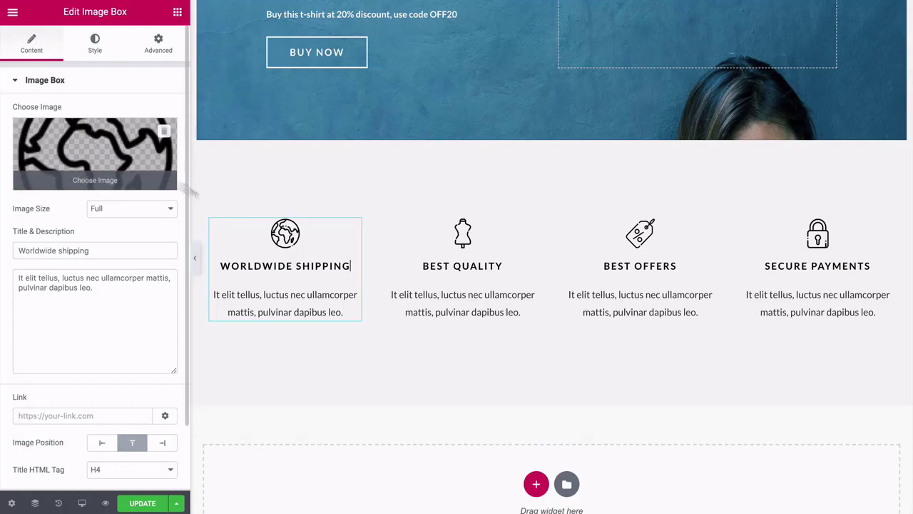
{"action": "left_click", "coordinate": [93, 147]}
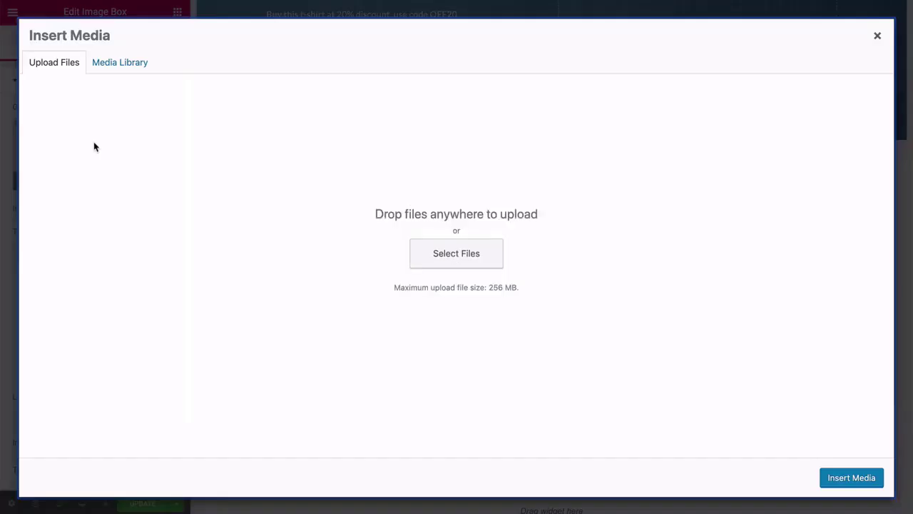
{"action": "left_click", "coordinate": [118, 67]}
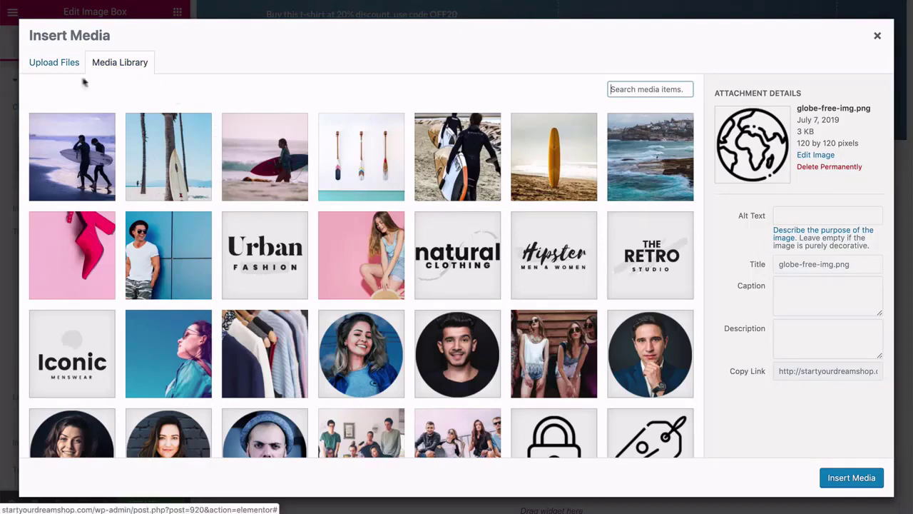
{"action": "left_click", "coordinate": [58, 64]}
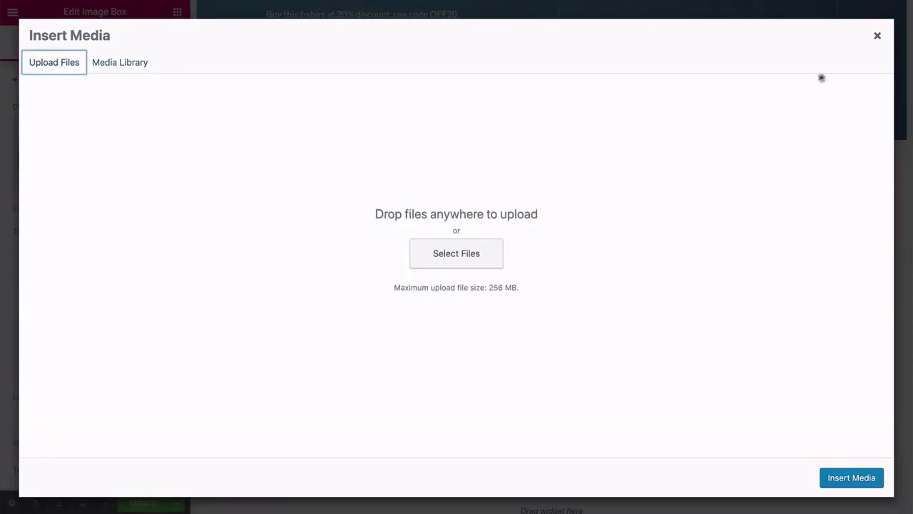
{"action": "left_click", "coordinate": [877, 36]}
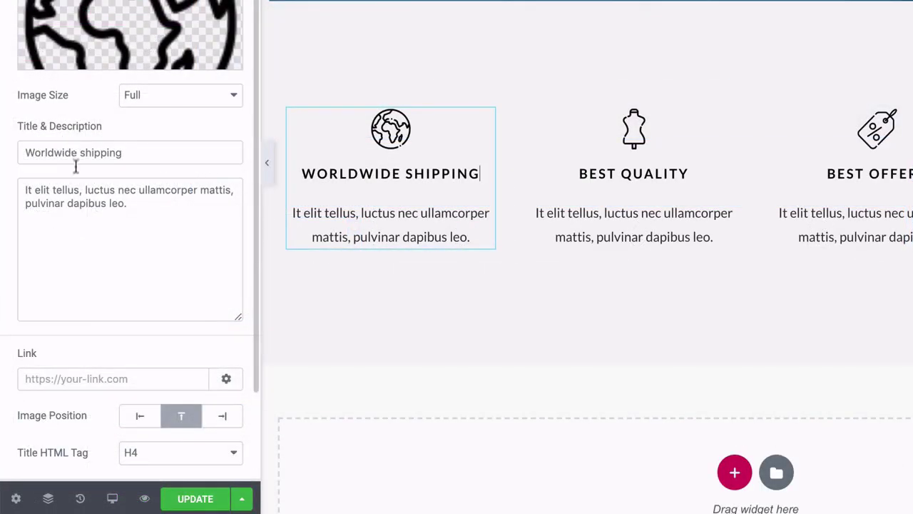
Try a Grow hover animation on the Worldwide Shipping image, then reset it to None.
{"action": "scroll", "coordinate": [115, 206], "scroll_direction": "down", "scroll_amount": 2}
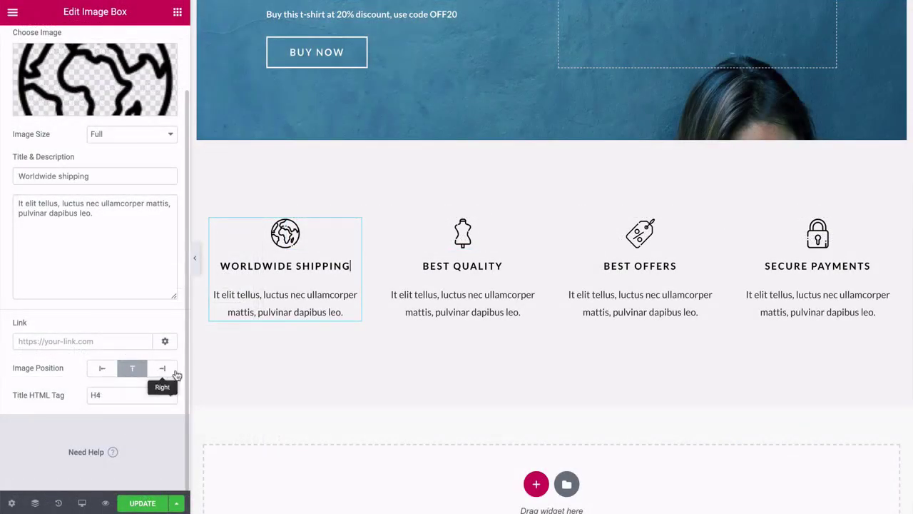
{"action": "scroll", "coordinate": [67, 374], "scroll_direction": "up", "scroll_amount": 3}
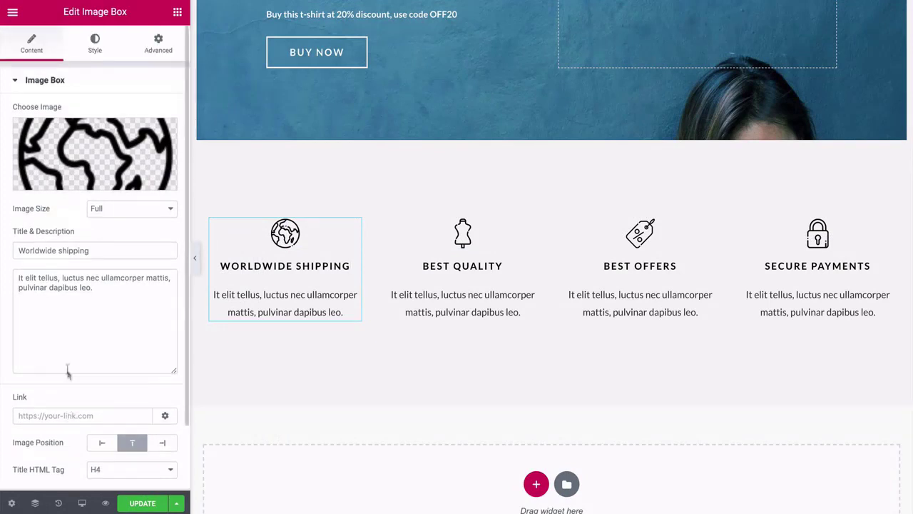
{"action": "left_click", "coordinate": [93, 44]}
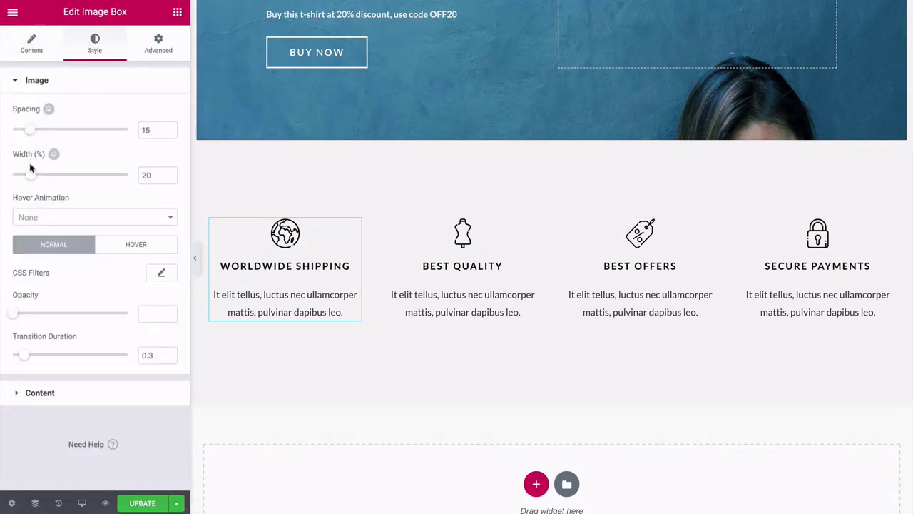
{"action": "left_click", "coordinate": [170, 221]}
{"action": "left_click", "coordinate": [45, 257]}
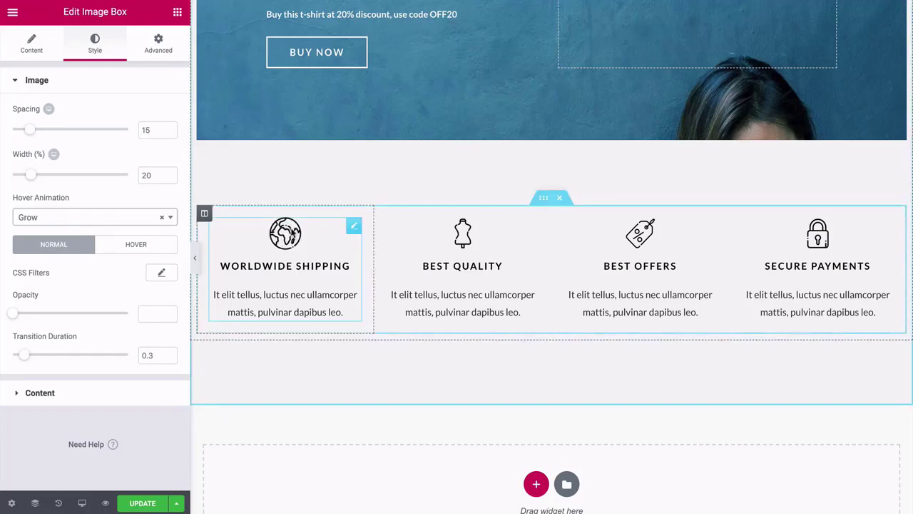
{"action": "left_click", "coordinate": [161, 217]}
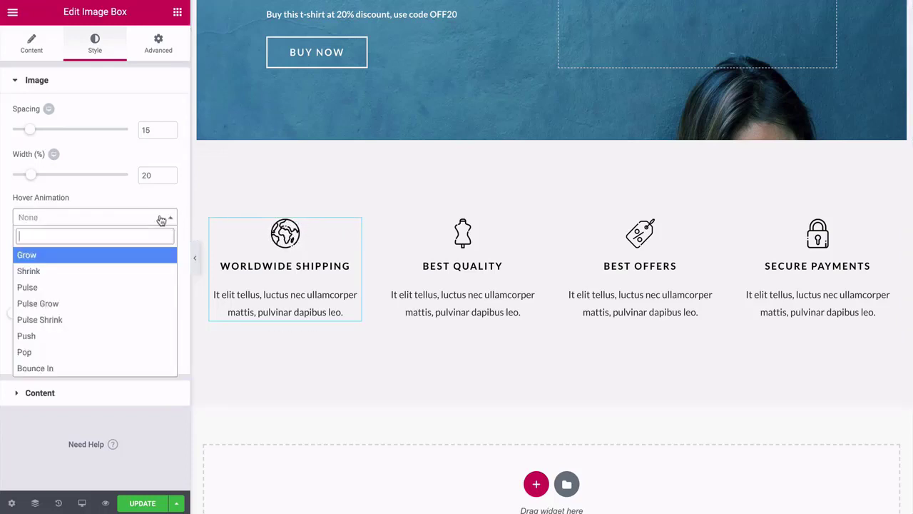
{"action": "left_click", "coordinate": [170, 218]}
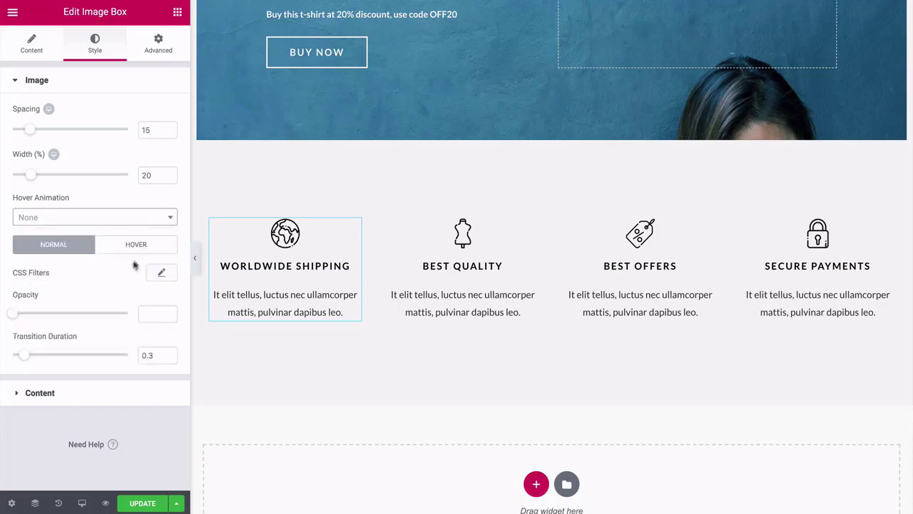
Expand and collapse the image box's Content style settings for title and description.
{"action": "left_click", "coordinate": [17, 393]}
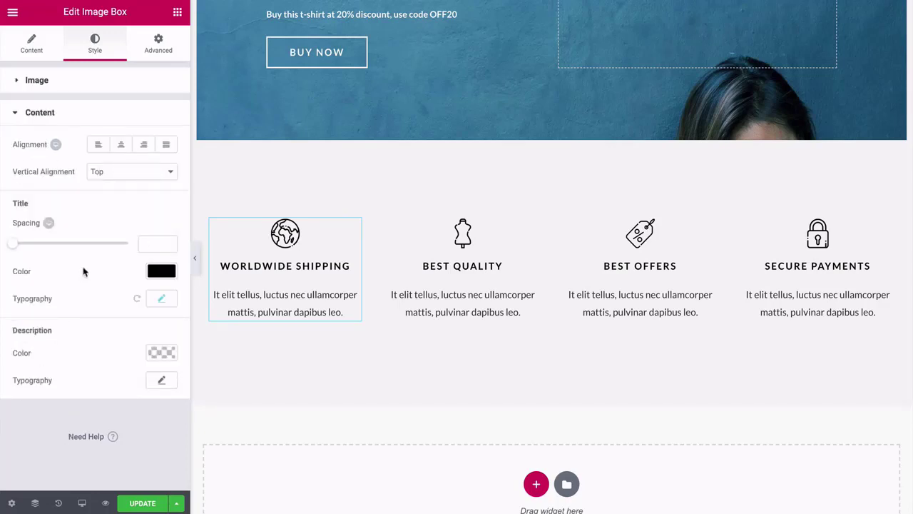
{"action": "left_click", "coordinate": [17, 113]}
{"action": "scroll", "coordinate": [402, 262], "scroll_direction": "down", "scroll_amount": 1}
{"action": "scroll", "coordinate": [403, 262], "scroll_direction": "up", "scroll_amount": 1}
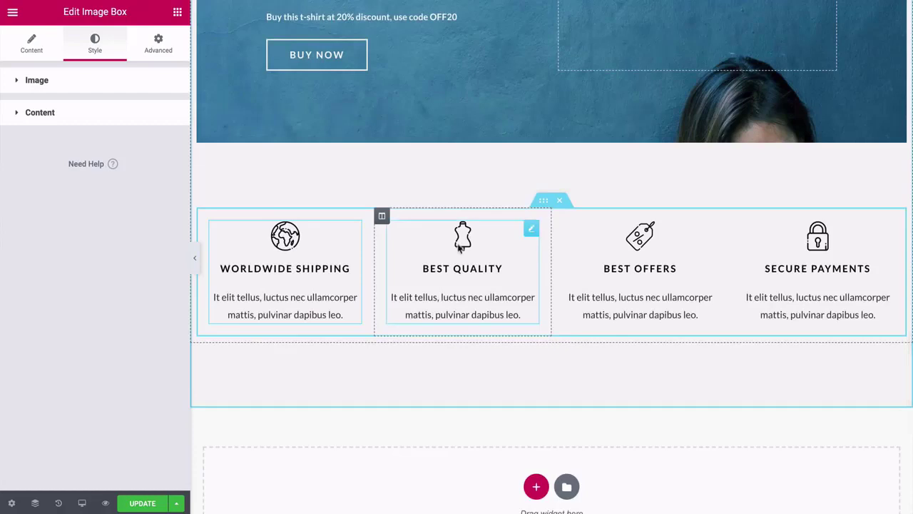
Select the Best Quality image box to view its settings.
{"action": "left_click", "coordinate": [461, 238]}
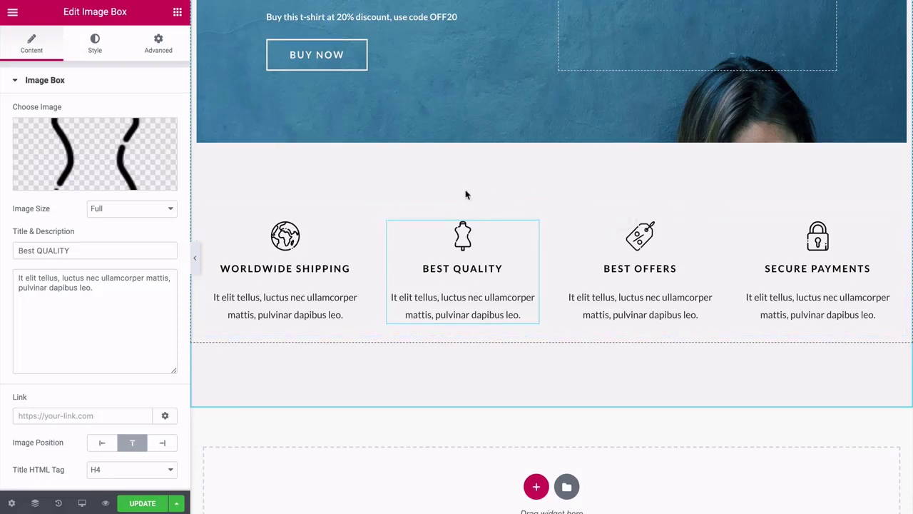
{"action": "scroll", "coordinate": [465, 194], "scroll_direction": "down", "scroll_amount": 4}
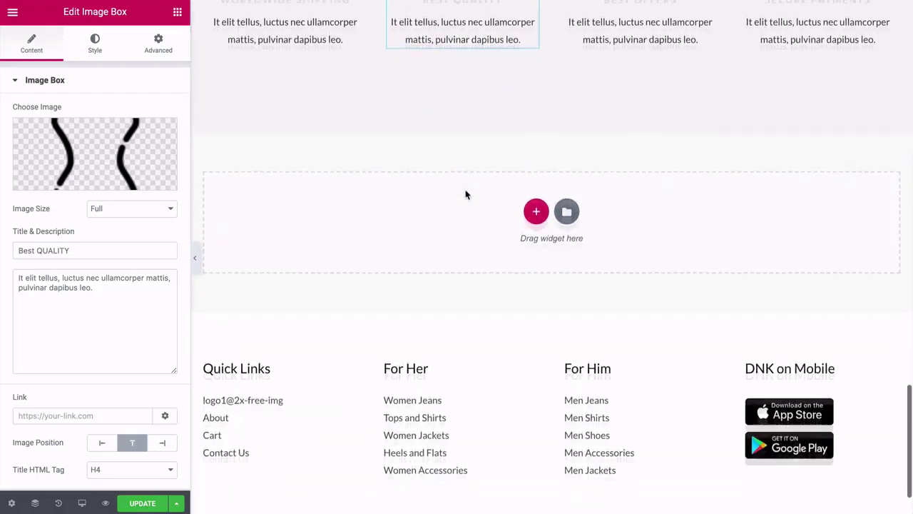
{"action": "scroll", "coordinate": [465, 194], "scroll_direction": "up", "scroll_amount": 3}
Preview the home page without the editing sidebar, from summer offers banner to footer.
{"action": "left_click", "coordinate": [195, 259]}
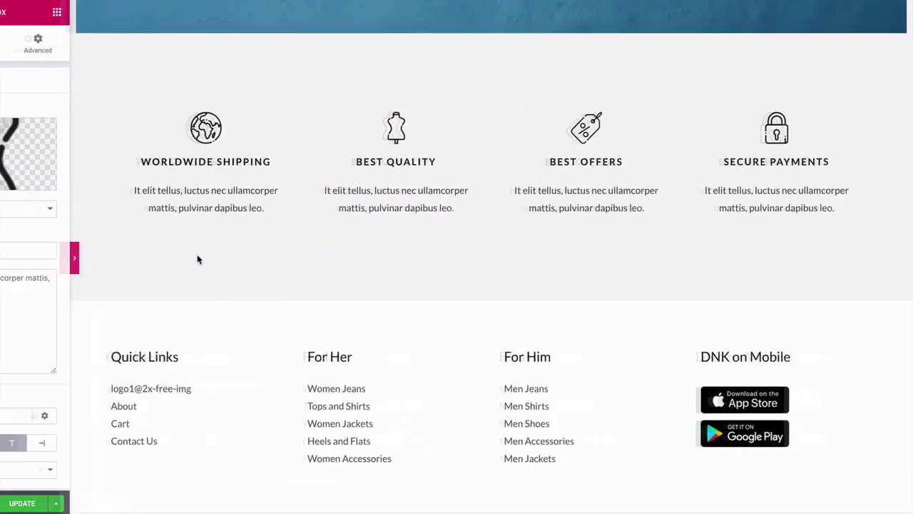
{"action": "scroll", "coordinate": [66, 252], "scroll_direction": "down", "scroll_amount": 2}
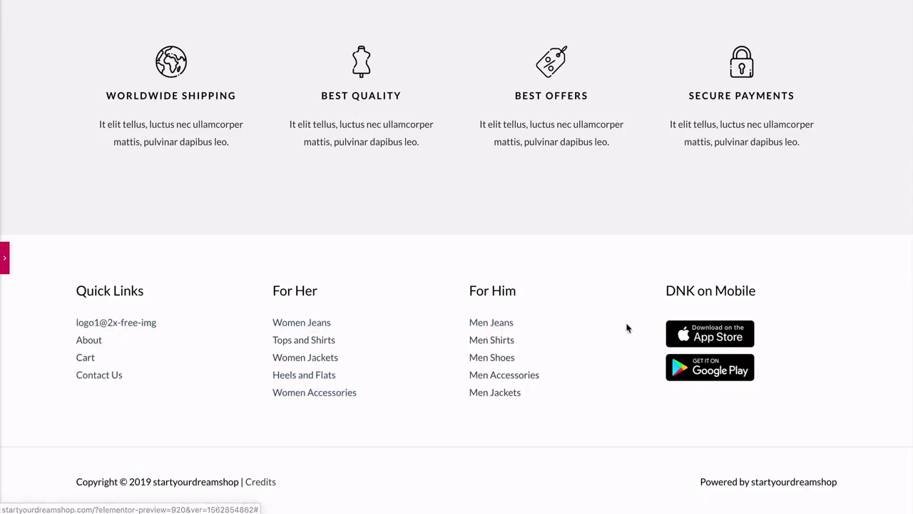
{"action": "scroll", "coordinate": [627, 328], "scroll_direction": "up", "scroll_amount": 20}
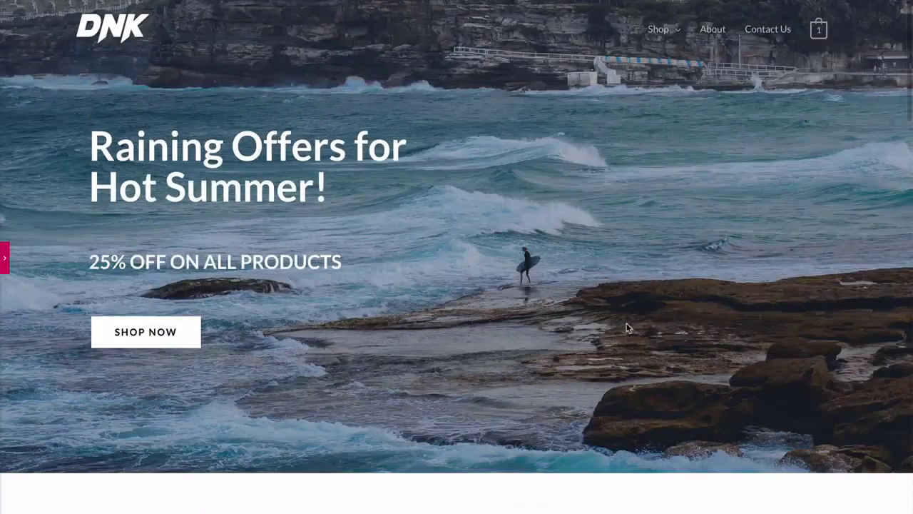
{"action": "scroll", "coordinate": [44, 197], "scroll_direction": "down", "scroll_amount": 5}
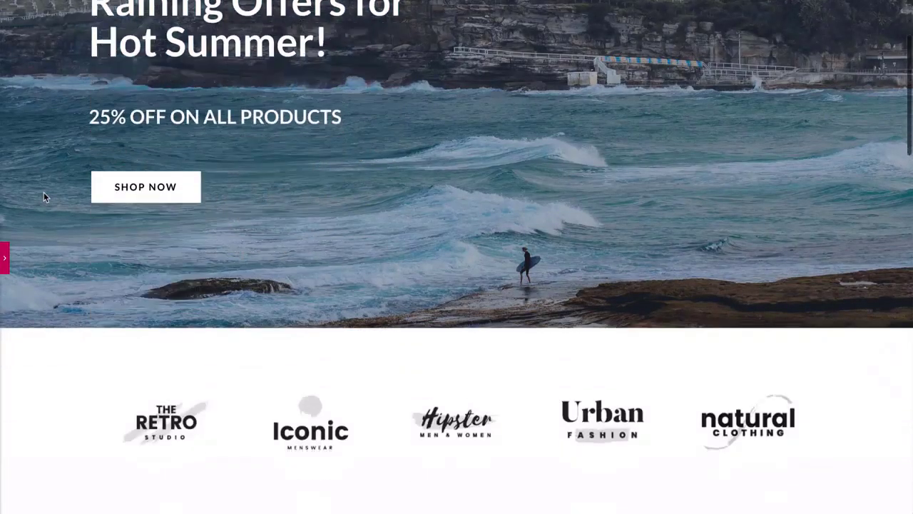
{"action": "scroll", "coordinate": [44, 197], "scroll_direction": "down", "scroll_amount": 6}
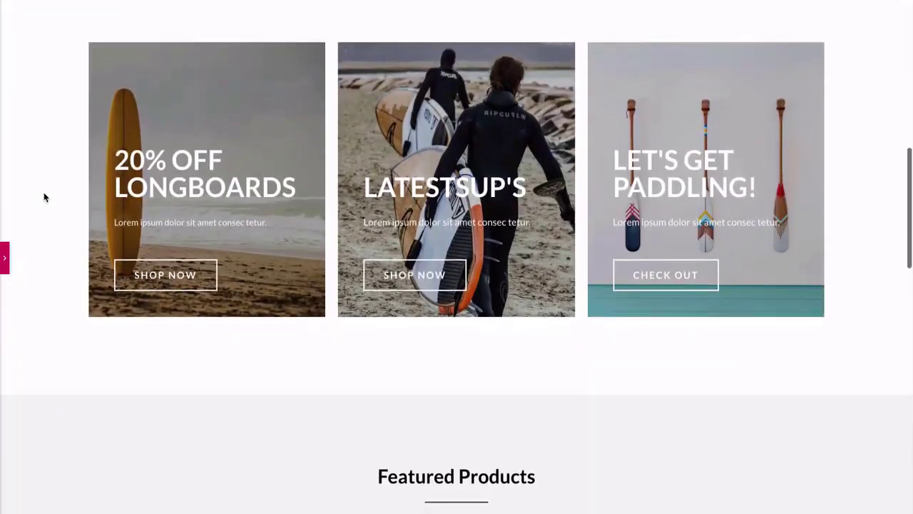
{"action": "scroll", "coordinate": [44, 197], "scroll_direction": "down", "scroll_amount": 6}
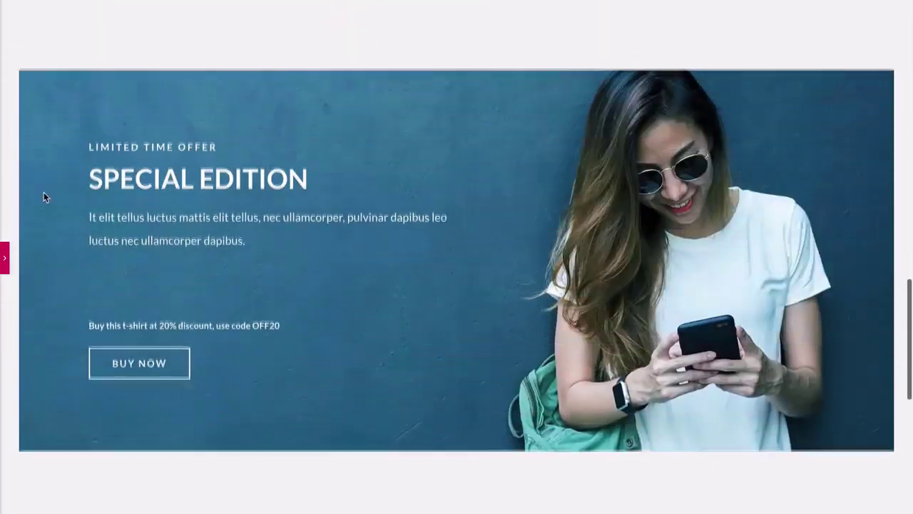
{"action": "scroll", "coordinate": [43, 197], "scroll_direction": "down", "scroll_amount": 5}
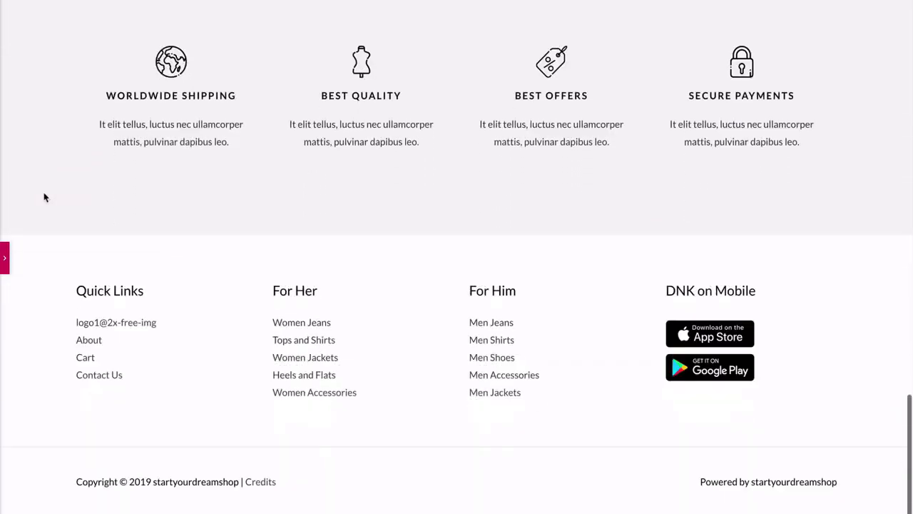
{"action": "scroll", "coordinate": [44, 197], "scroll_direction": "up", "scroll_amount": 5}
{"action": "scroll", "coordinate": [43, 193], "scroll_direction": "up", "scroll_amount": 15}
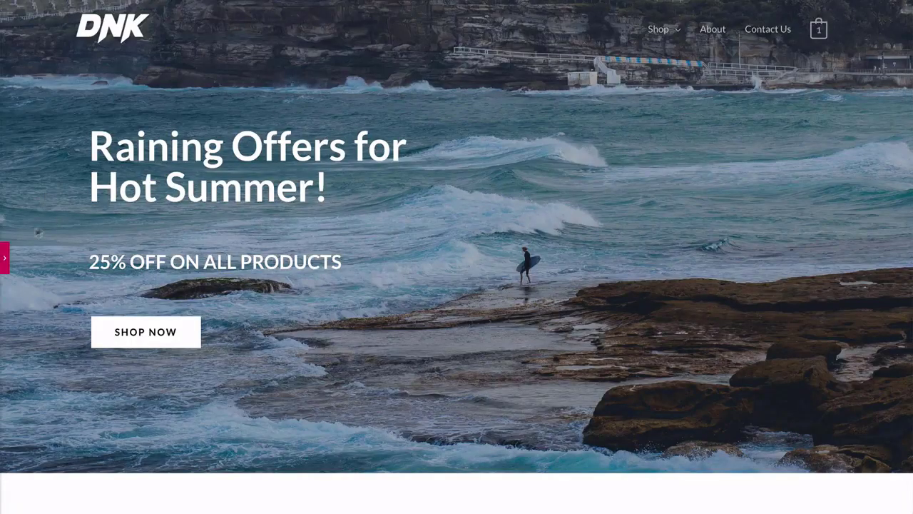
Restore the editing sidebar and save the home page with UPDATE.
{"action": "left_click", "coordinate": [4, 261]}
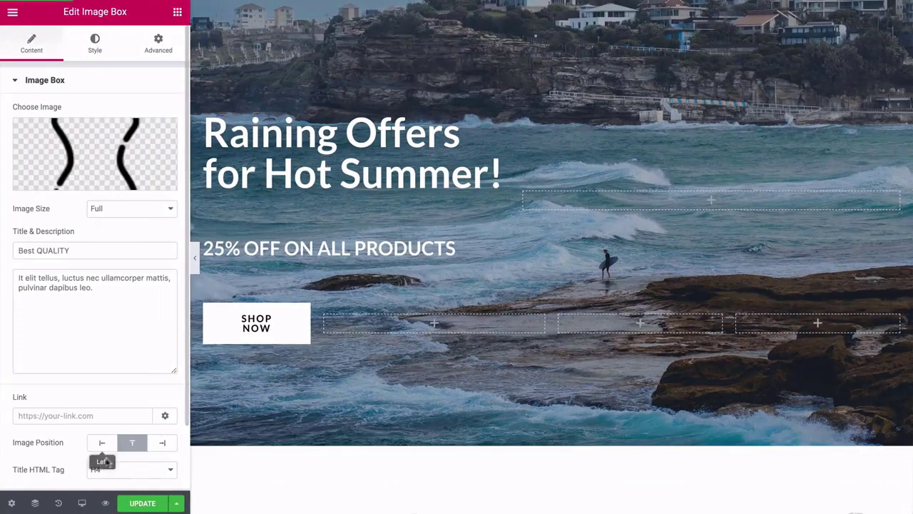
{"action": "left_click", "coordinate": [142, 504]}
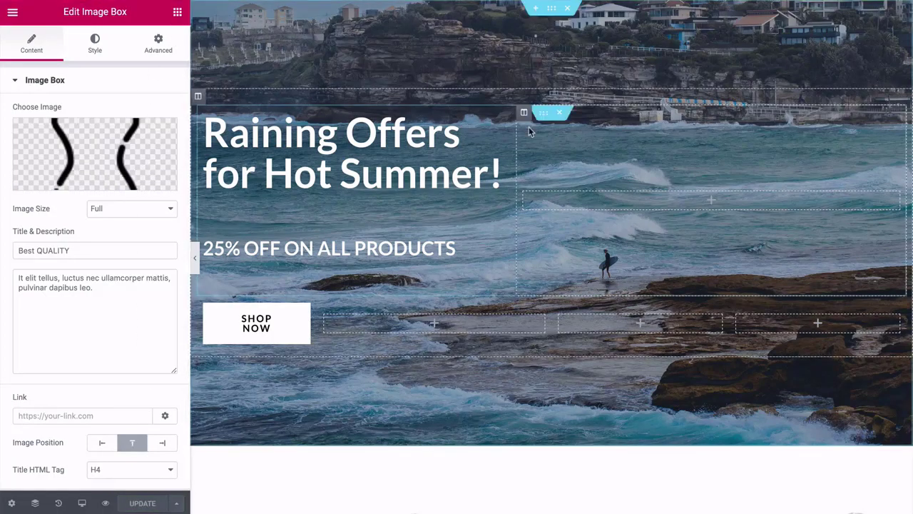
{"action": "scroll", "coordinate": [529, 127], "scroll_direction": "down", "scroll_amount": 3}
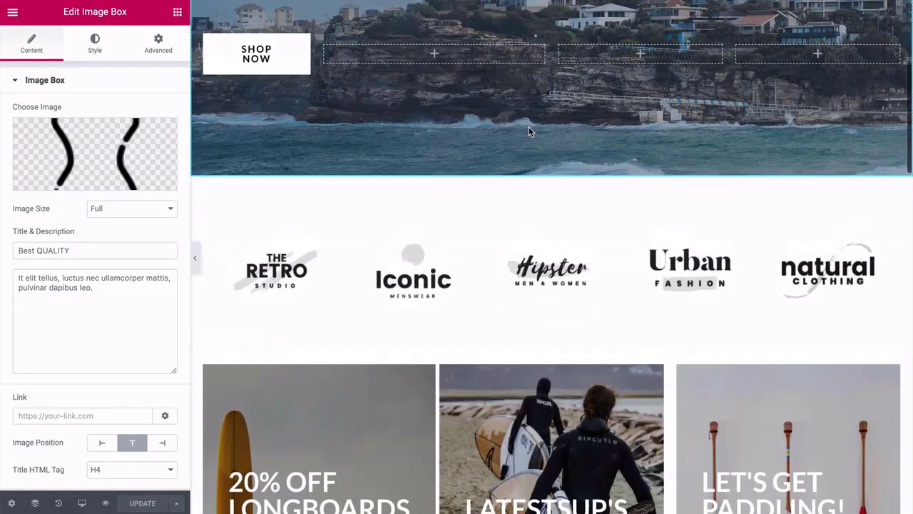
{"action": "scroll", "coordinate": [528, 129], "scroll_direction": "down", "scroll_amount": 3}
{"action": "scroll", "coordinate": [528, 131], "scroll_direction": "down", "scroll_amount": 4}
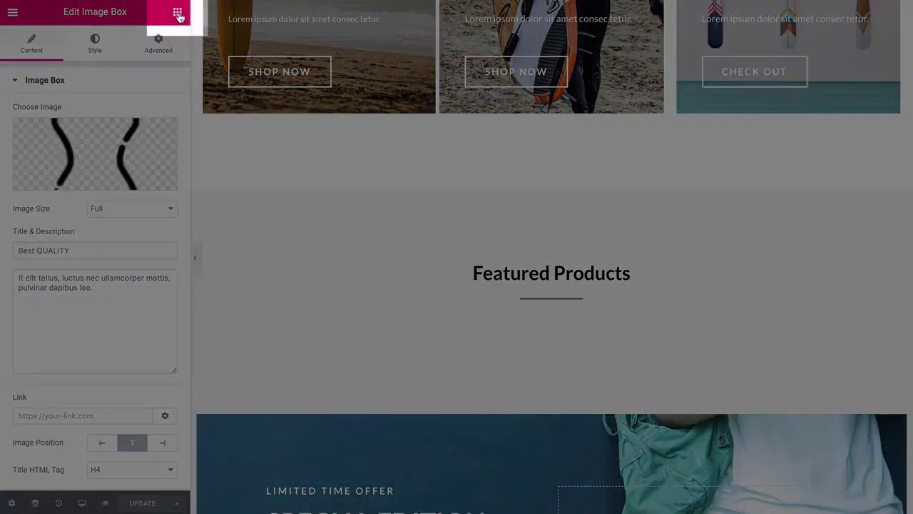
Browse the Elements list of widgets available to add to the page.
{"action": "left_click", "coordinate": [178, 14]}
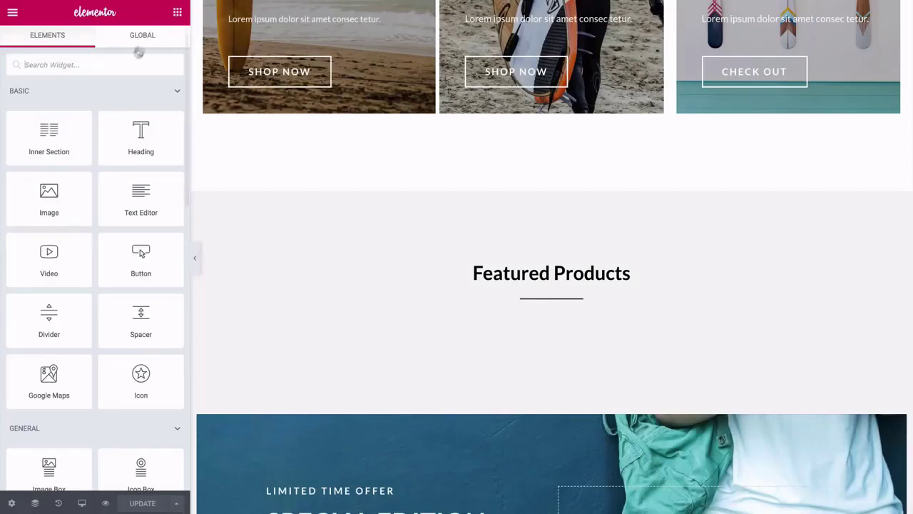
{"action": "scroll", "coordinate": [106, 101], "scroll_direction": "down", "scroll_amount": 4}
{"action": "scroll", "coordinate": [105, 100], "scroll_direction": "down", "scroll_amount": 5}
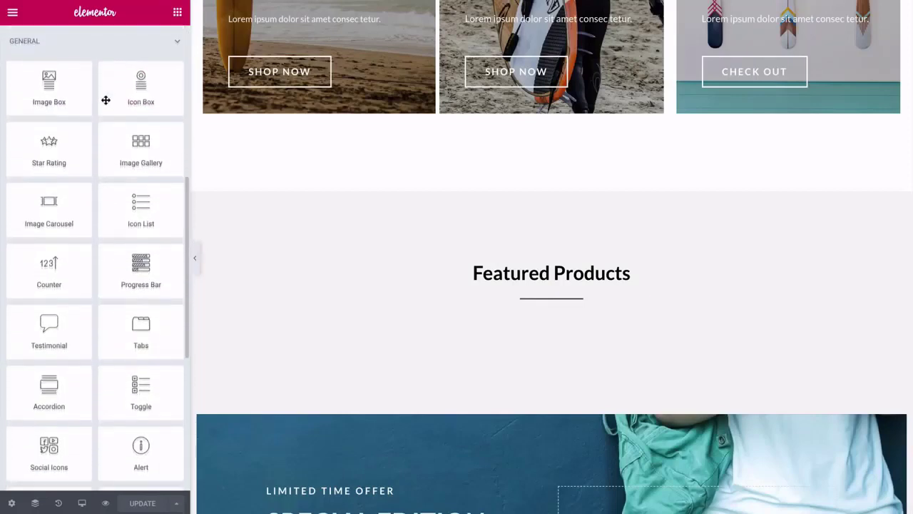
{"action": "scroll", "coordinate": [105, 100], "scroll_direction": "up", "scroll_amount": 5}
{"action": "scroll", "coordinate": [105, 100], "scroll_direction": "down", "scroll_amount": 2}
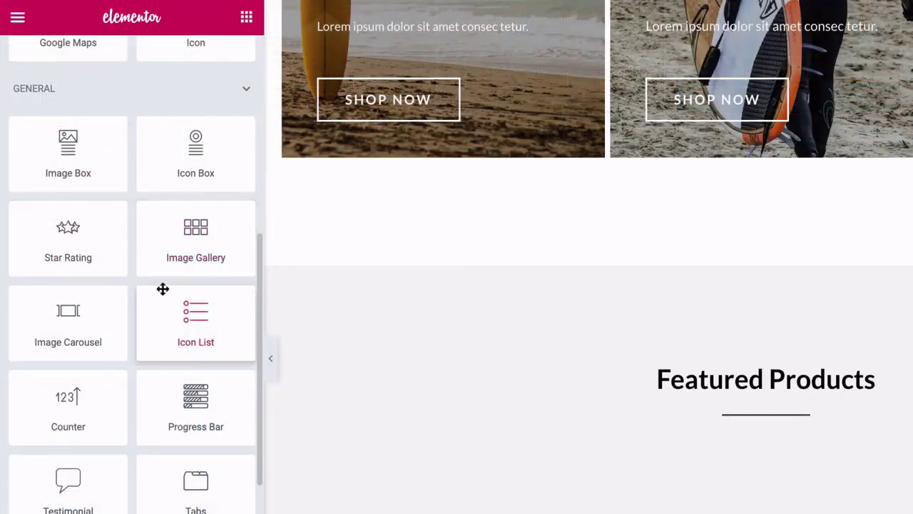
{"action": "scroll", "coordinate": [117, 207], "scroll_direction": "down", "scroll_amount": 1}
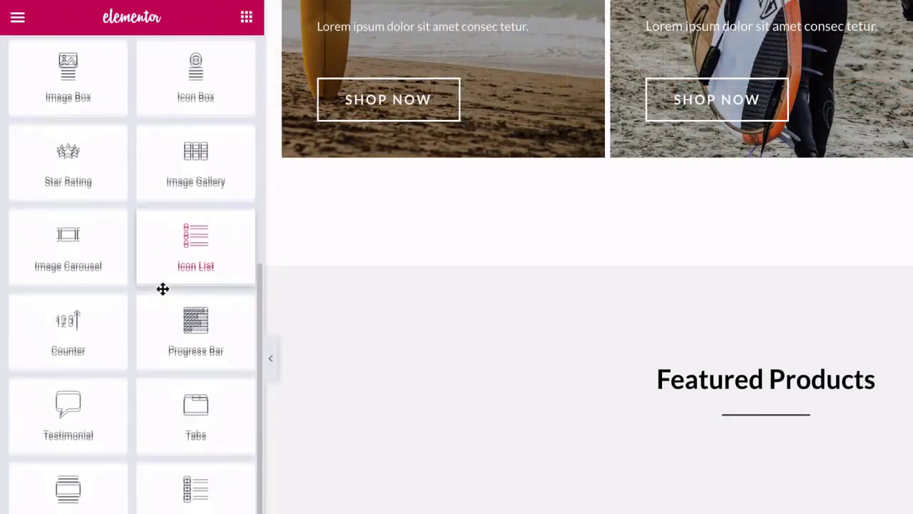
{"action": "scroll", "coordinate": [164, 288], "scroll_direction": "down", "scroll_amount": 2}
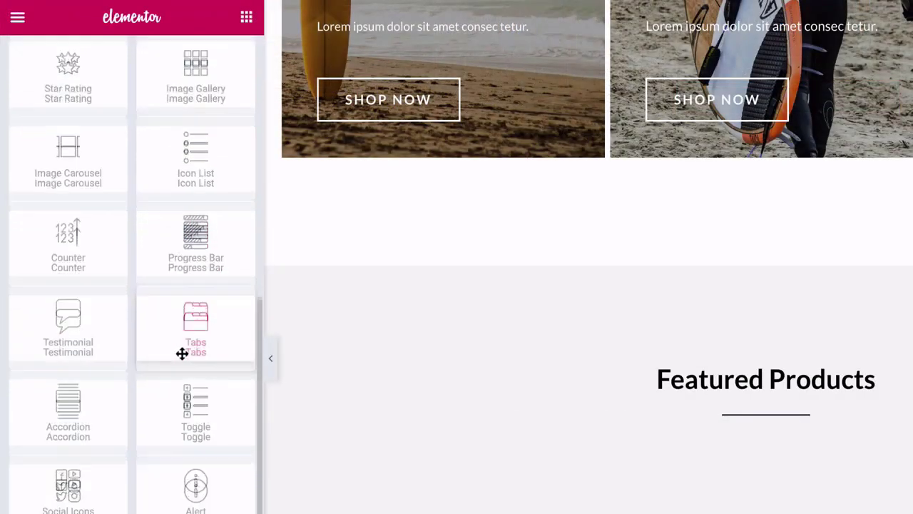
{"action": "scroll", "coordinate": [182, 353], "scroll_direction": "down", "scroll_amount": 3}
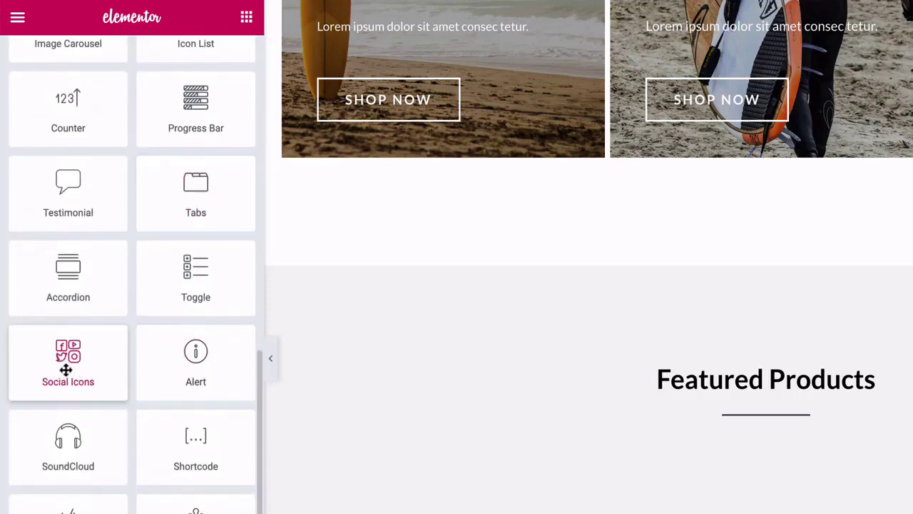
{"action": "scroll", "coordinate": [129, 359], "scroll_direction": "down", "scroll_amount": 1}
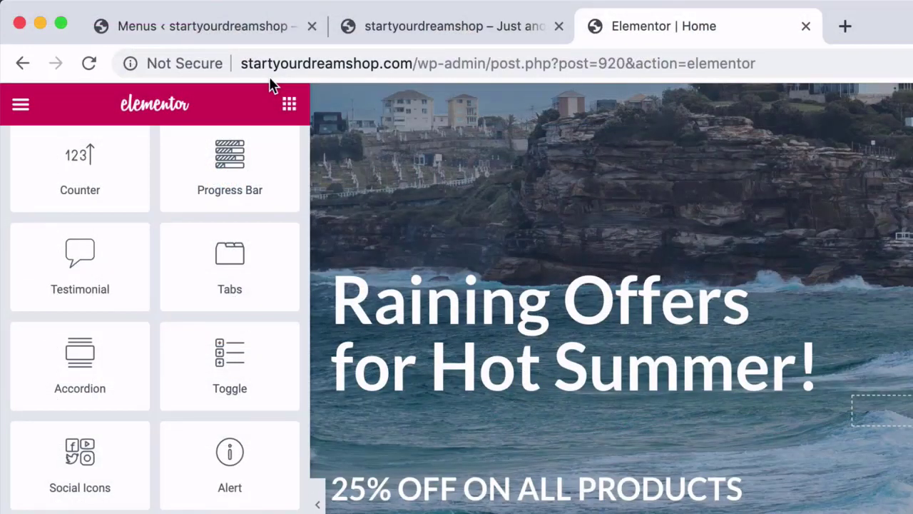
Go to Appearance > Widgets and expand the WooCommerce Sidebar's Product Search, Best Sellers and Categories widgets.
{"action": "left_click", "coordinate": [194, 27]}
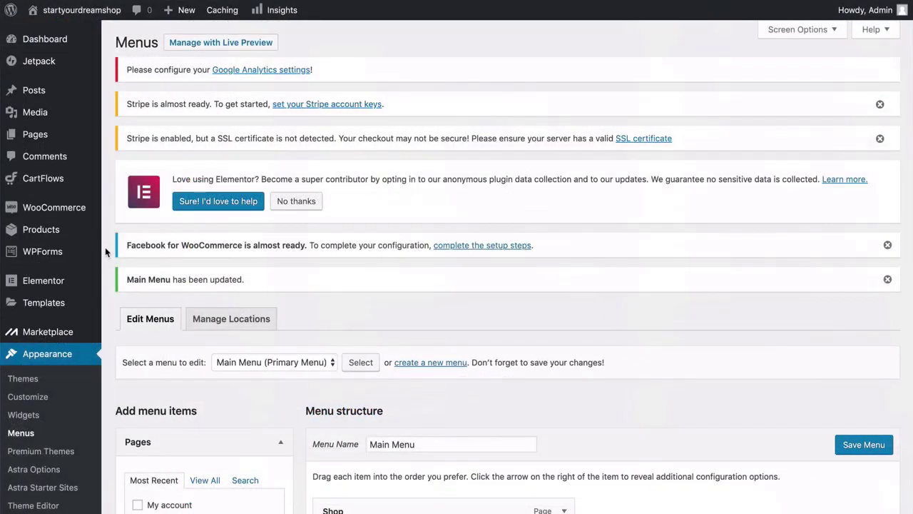
{"action": "scroll", "coordinate": [105, 246], "scroll_direction": "down", "scroll_amount": 2}
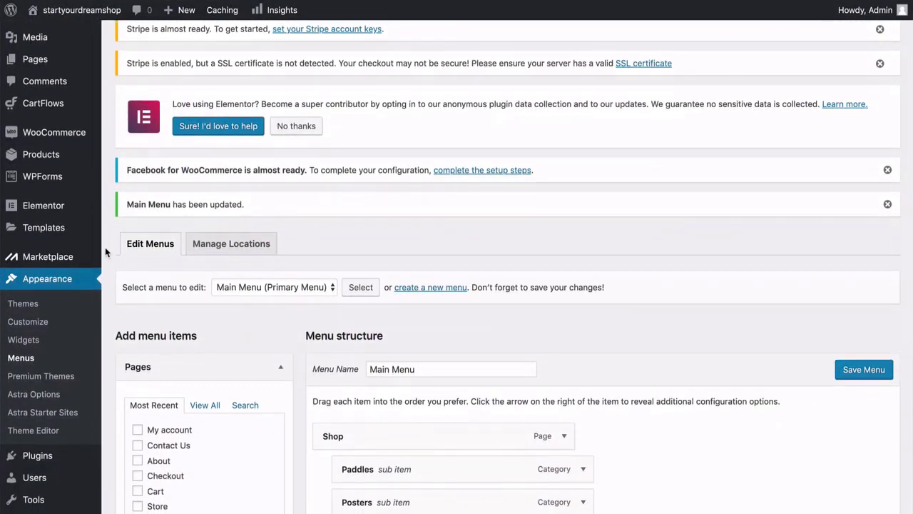
{"action": "scroll", "coordinate": [105, 247], "scroll_direction": "down", "scroll_amount": 1}
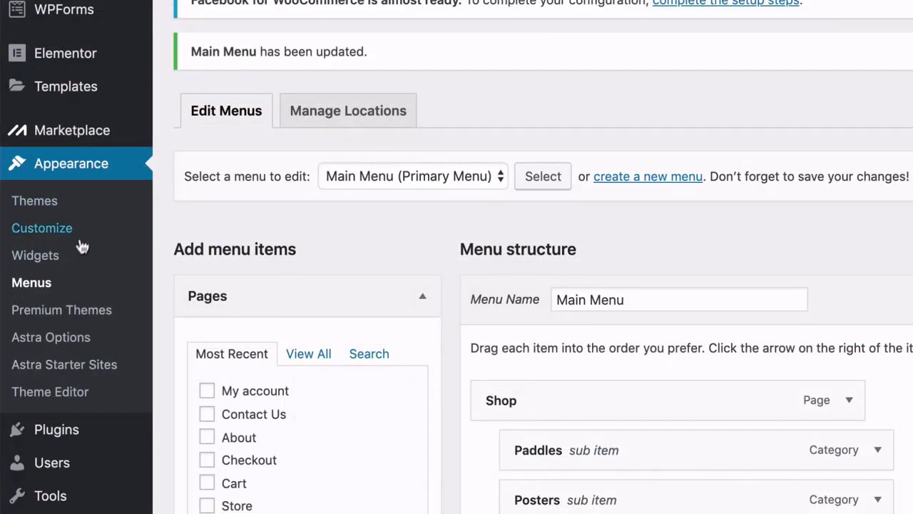
{"action": "left_click", "coordinate": [34, 263]}
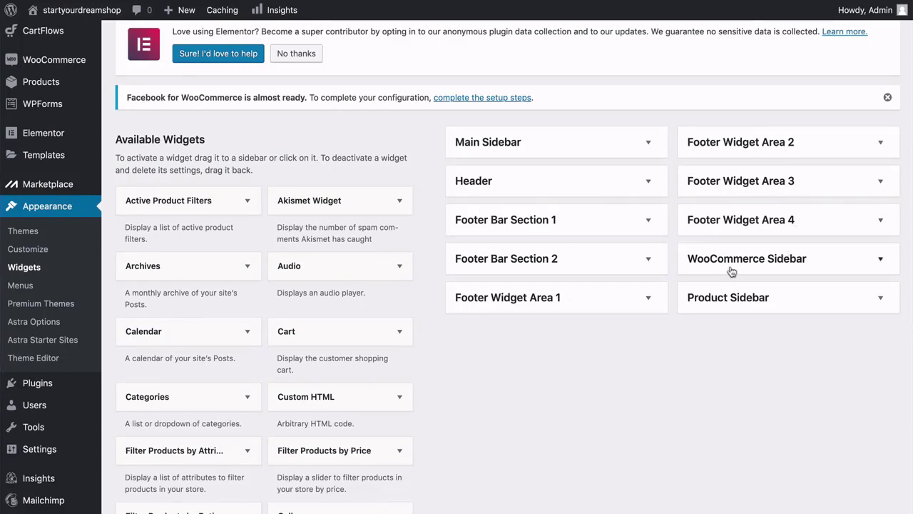
{"action": "left_click", "coordinate": [881, 261]}
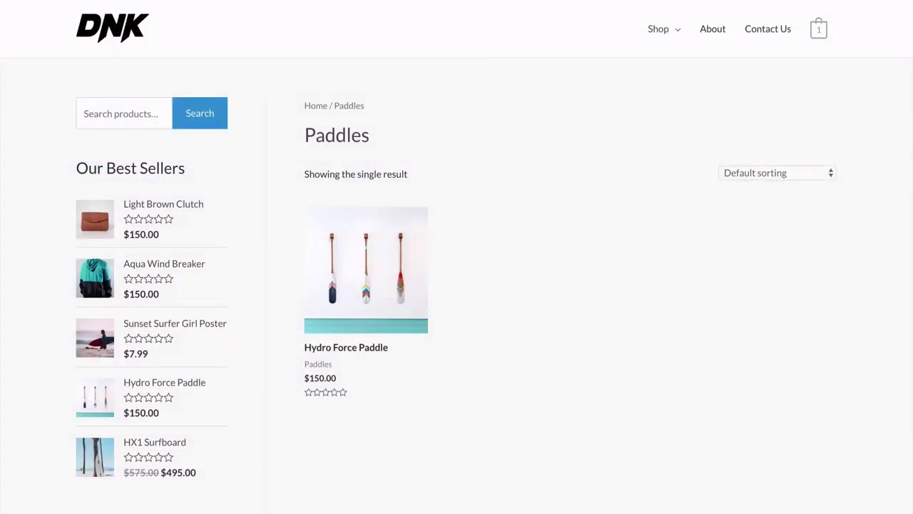
{"action": "scroll", "coordinate": [457, 257], "scroll_direction": "down", "scroll_amount": 1}
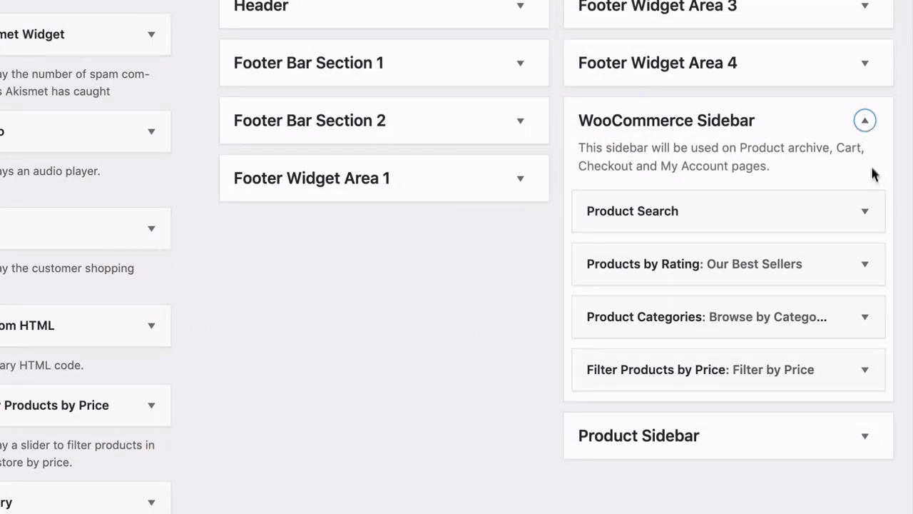
Collapse WooCommerce Sidebar and expand Footer Widget Area 1, showing its Quick Links Navigation Menu widget.
{"action": "left_click", "coordinate": [865, 120]}
{"action": "scroll", "coordinate": [559, 327], "scroll_direction": "up", "scroll_amount": 2}
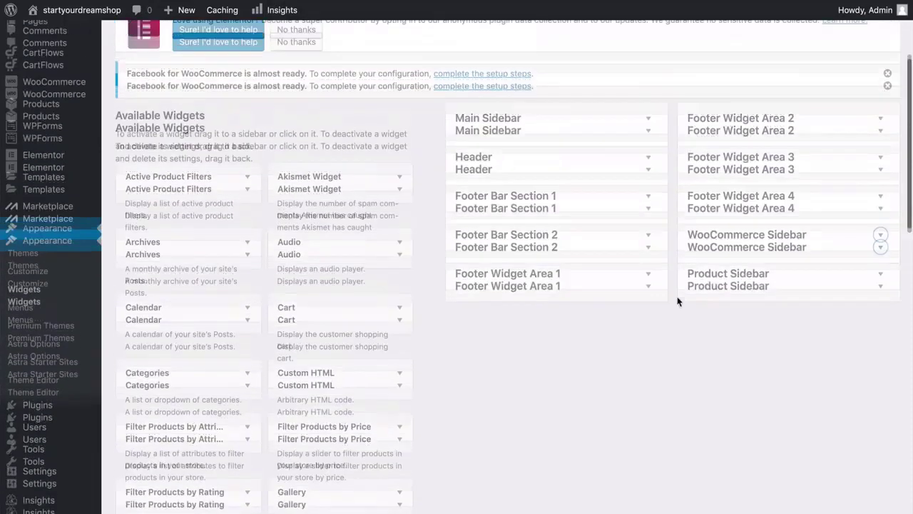
{"action": "scroll", "coordinate": [677, 300], "scroll_direction": "up", "scroll_amount": 2}
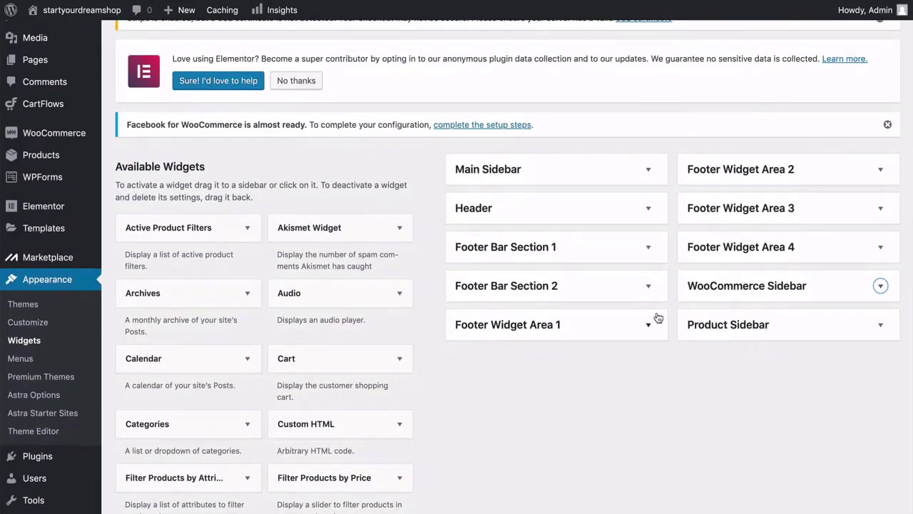
{"action": "left_click", "coordinate": [647, 324]}
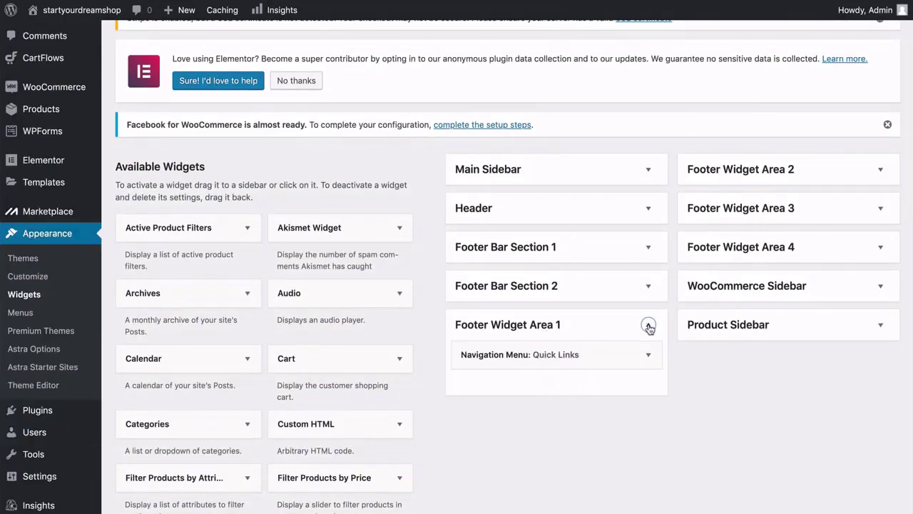
{"action": "scroll", "coordinate": [650, 329], "scroll_direction": "down", "scroll_amount": 2}
{"action": "scroll", "coordinate": [648, 327], "scroll_direction": "down", "scroll_amount": 1}
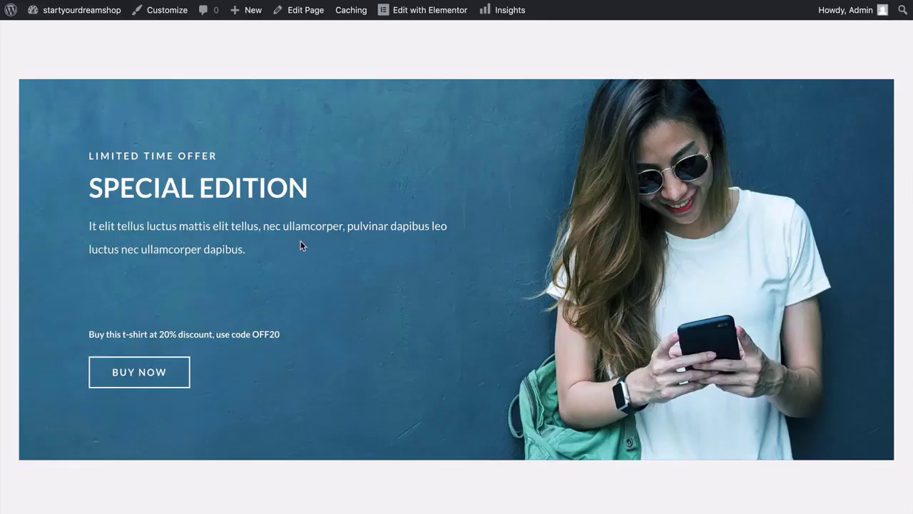
{"action": "scroll", "coordinate": [301, 245], "scroll_direction": "down", "scroll_amount": 15}
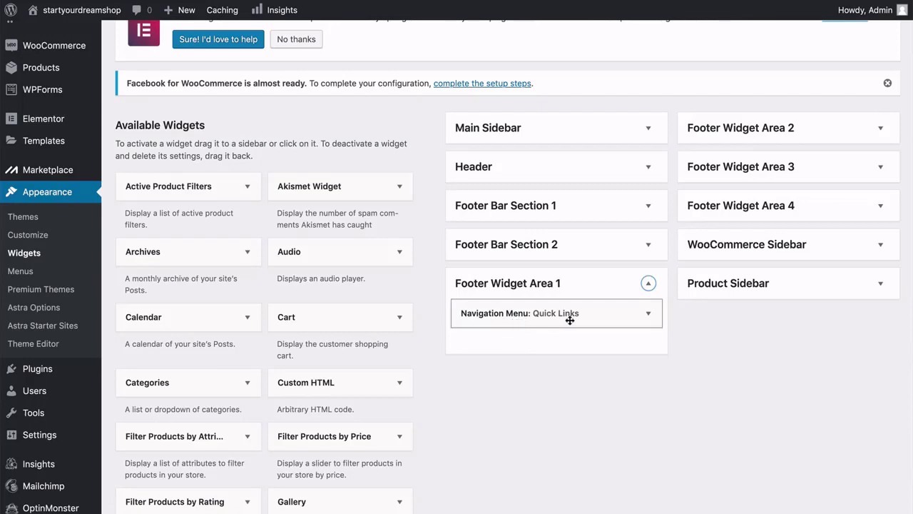
Confirm the footer widget uses the Quick Links menu, then open Appearance > Menus in a new tab.
{"action": "left_click", "coordinate": [649, 313]}
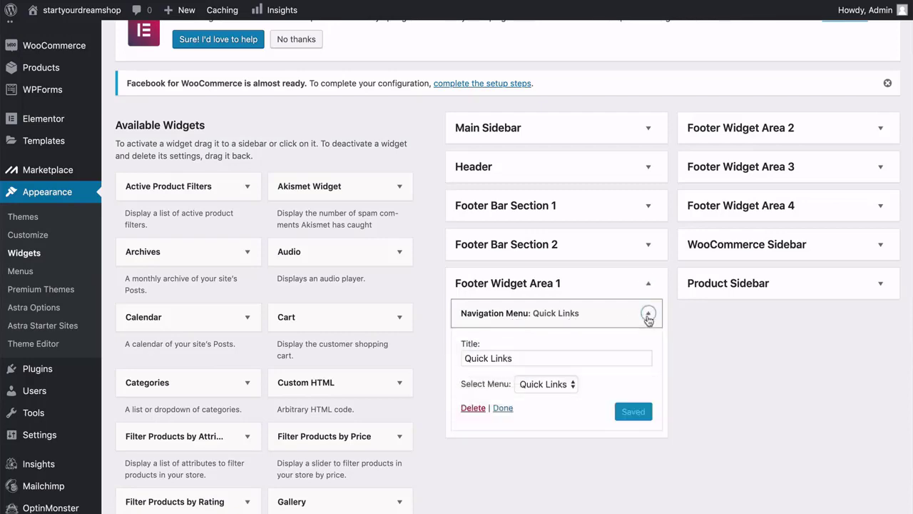
{"action": "scroll", "coordinate": [642, 321], "scroll_direction": "down", "scroll_amount": 2}
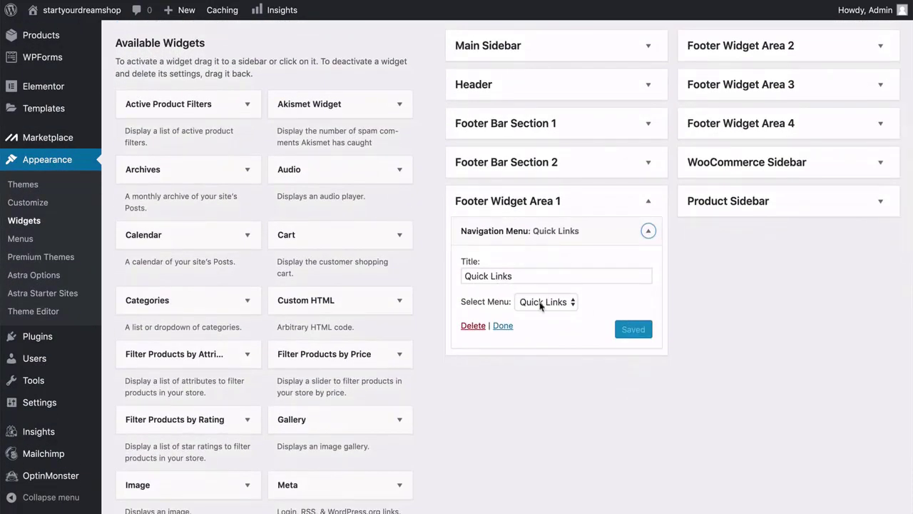
{"action": "left_click", "coordinate": [570, 303]}
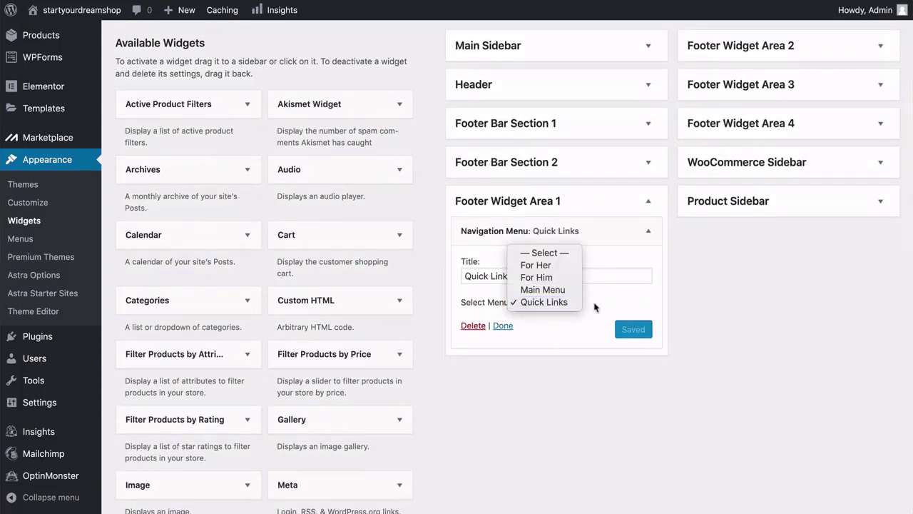
{"action": "left_click", "coordinate": [596, 307]}
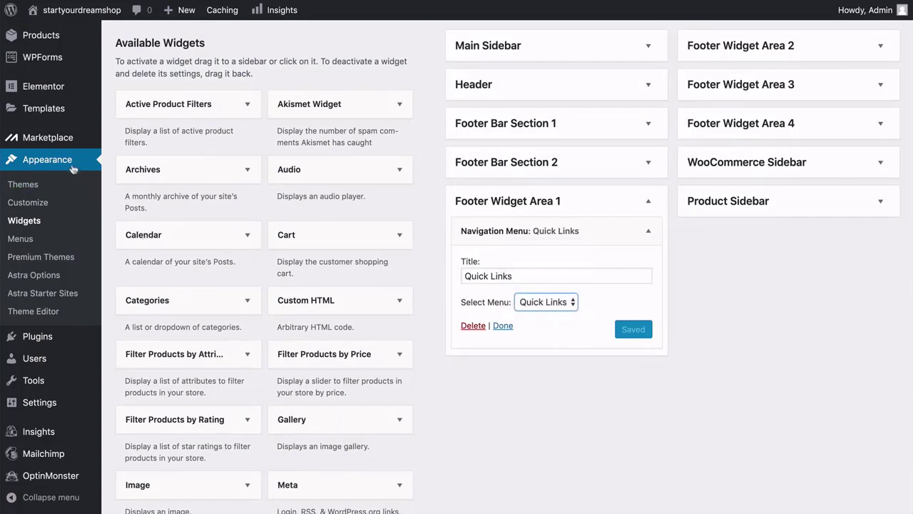
{"action": "right_click", "coordinate": [20, 243]}
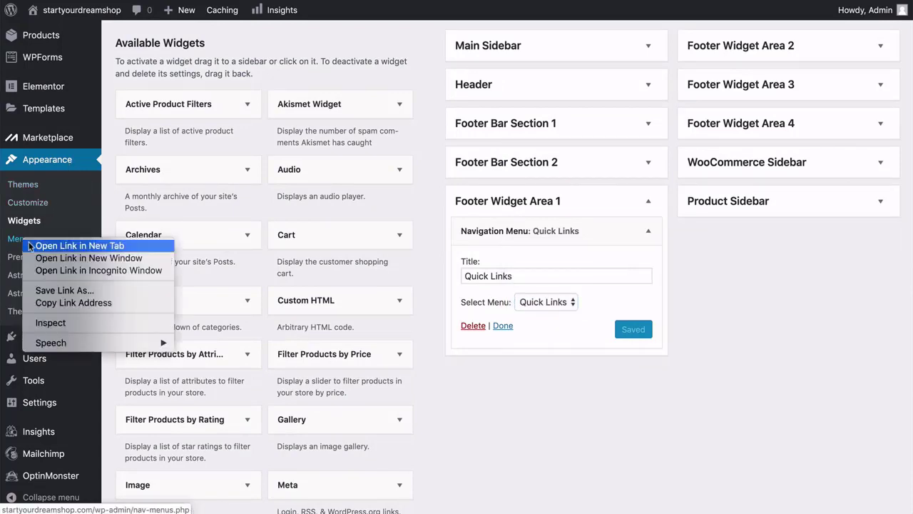
{"action": "left_click", "coordinate": [35, 245]}
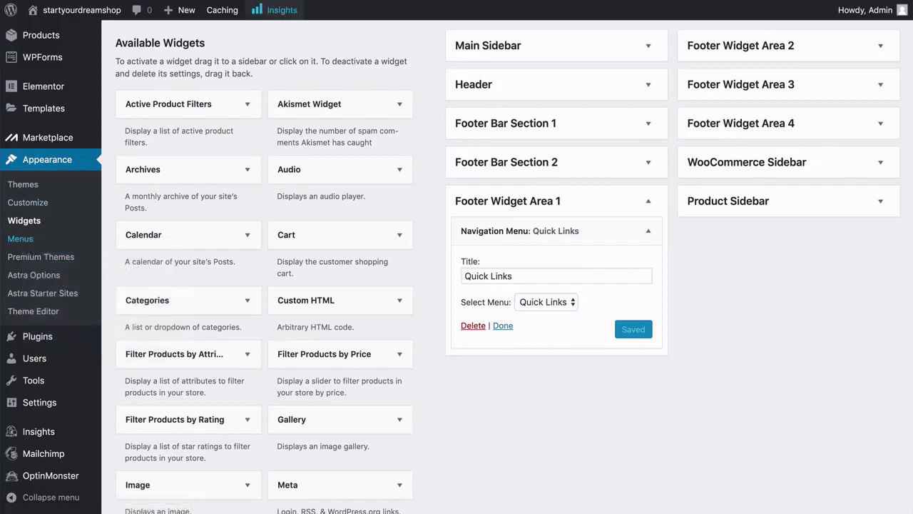
In the new Menus tab, load the Quick Links menu for editing.
{"action": "left_click", "coordinate": [276, 0]}
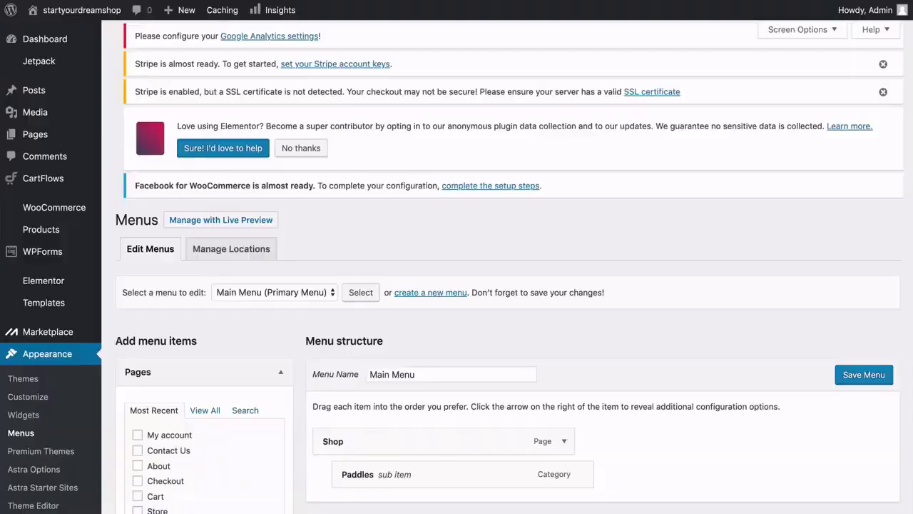
{"action": "scroll", "coordinate": [350, 201], "scroll_direction": "down", "scroll_amount": 3}
{"action": "scroll", "coordinate": [351, 201], "scroll_direction": "down", "scroll_amount": 3}
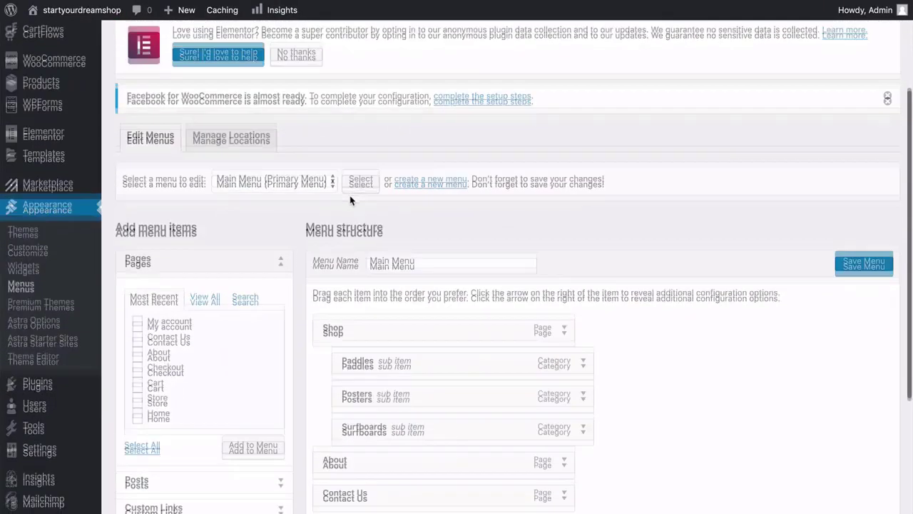
{"action": "left_click", "coordinate": [288, 147]}
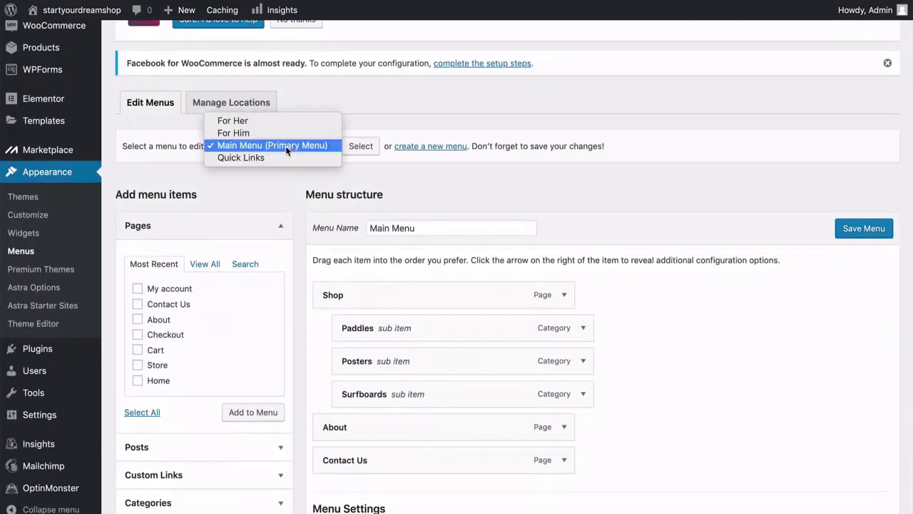
{"action": "left_click", "coordinate": [240, 158]}
{"action": "left_click", "coordinate": [361, 148]}
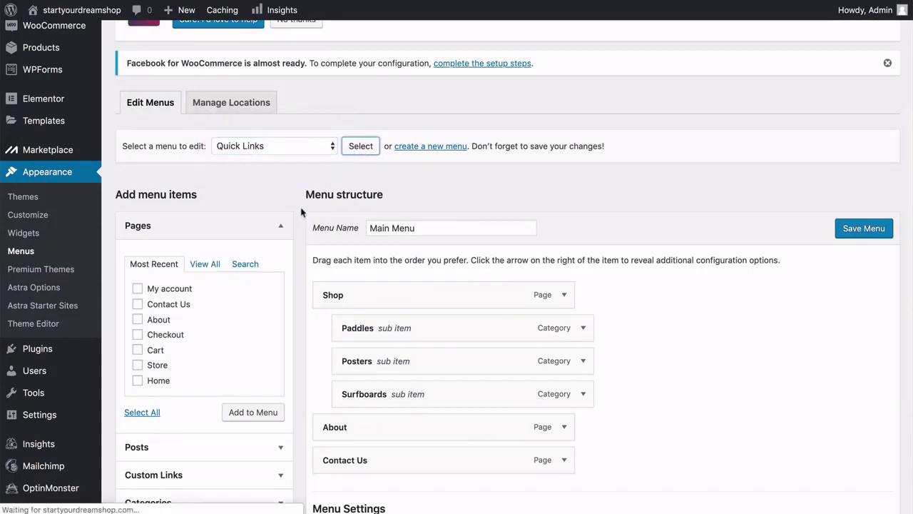
{"action": "scroll", "coordinate": [298, 220], "scroll_direction": "down", "scroll_amount": 5}
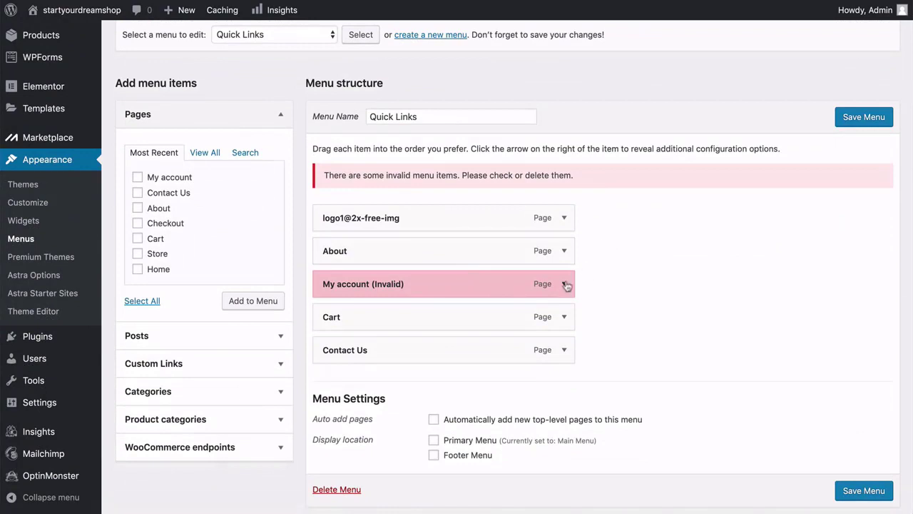
Remove the invalid My account and logo1@2x-free-img items from Quick Links.
{"action": "left_click", "coordinate": [564, 284]}
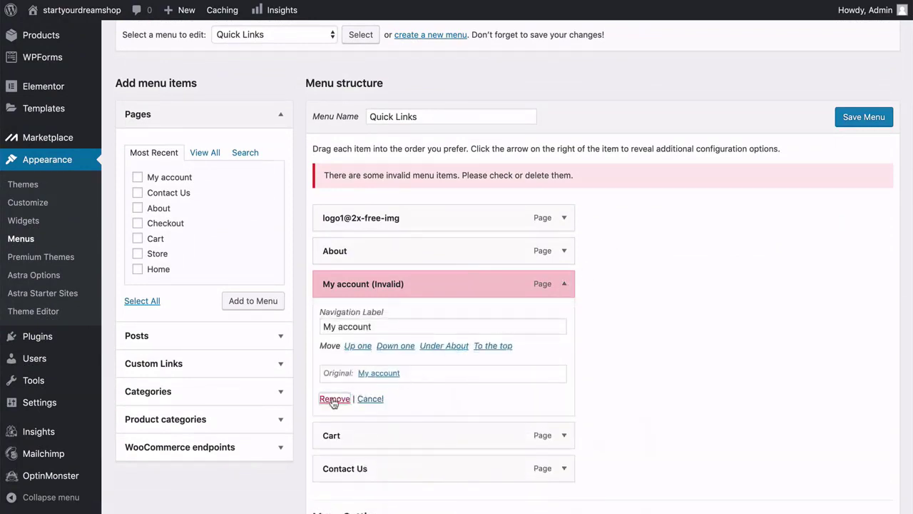
{"action": "left_click", "coordinate": [333, 399]}
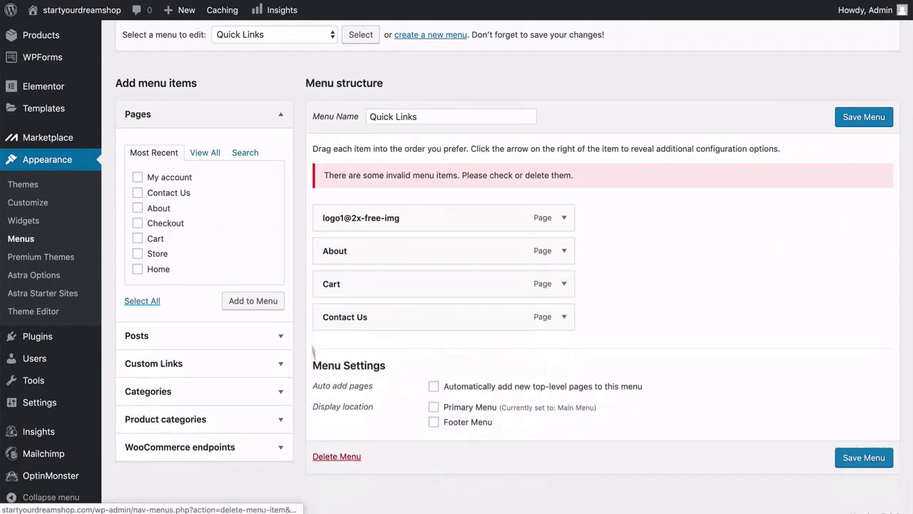
{"action": "left_click", "coordinate": [564, 217]}
{"action": "left_click", "coordinate": [335, 333]}
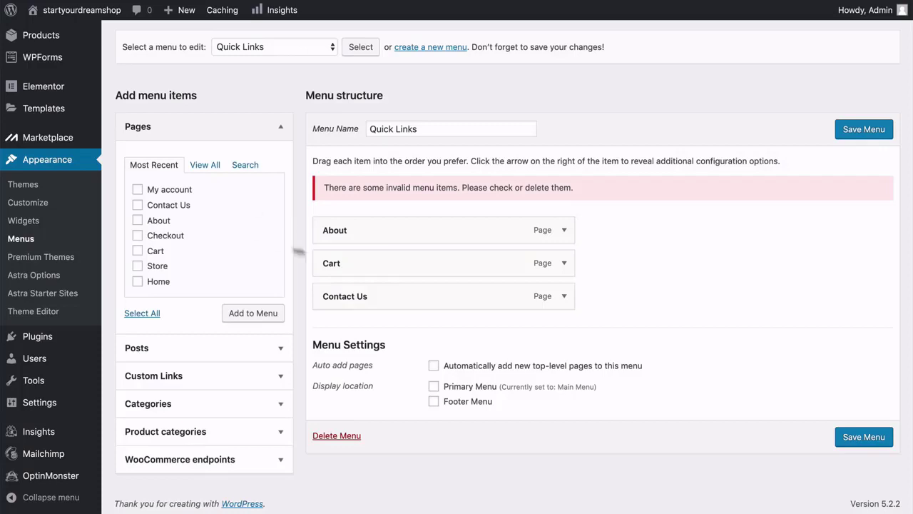
Save the Quick Links menu, then expand Footer Widget Area 2's For Her navigation menu widget.
{"action": "left_click", "coordinate": [866, 136]}
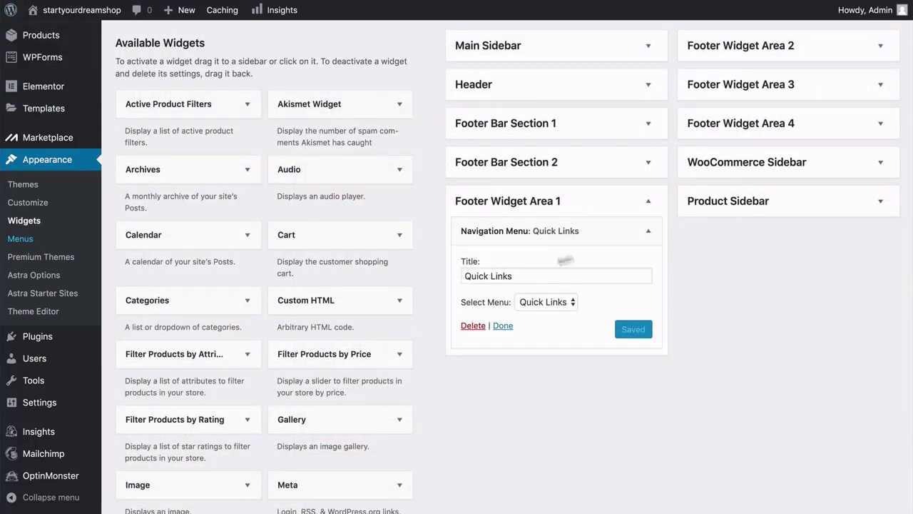
{"action": "left_click", "coordinate": [649, 201]}
{"action": "scroll", "coordinate": [647, 203], "scroll_direction": "up", "scroll_amount": 5}
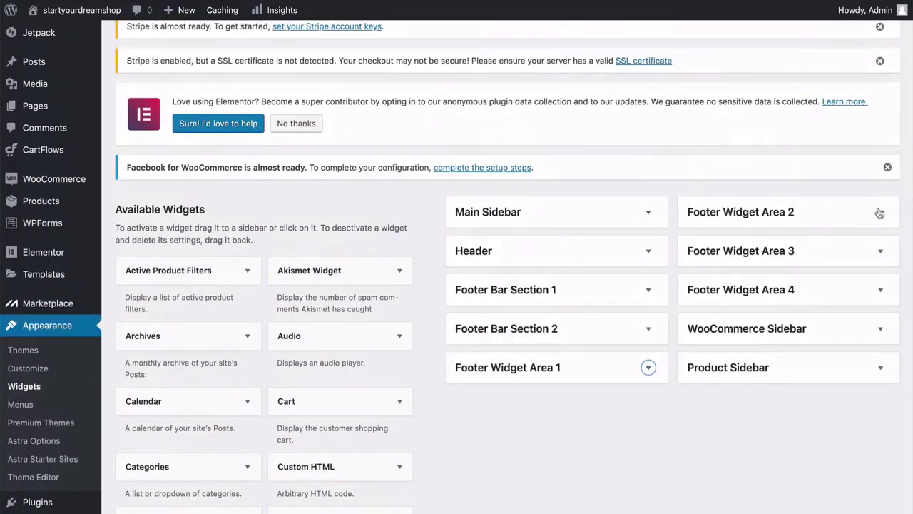
{"action": "left_click", "coordinate": [881, 216]}
{"action": "scroll", "coordinate": [882, 214], "scroll_direction": "down", "scroll_amount": 2}
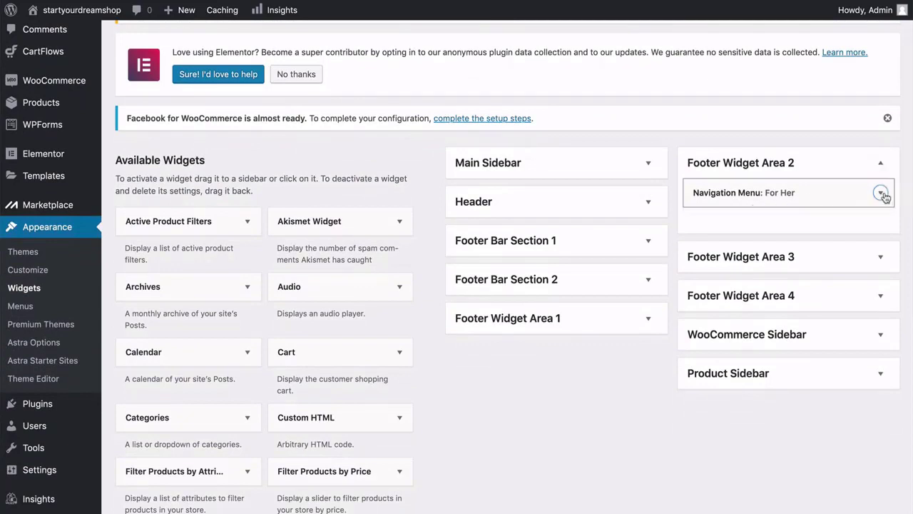
{"action": "left_click", "coordinate": [881, 192]}
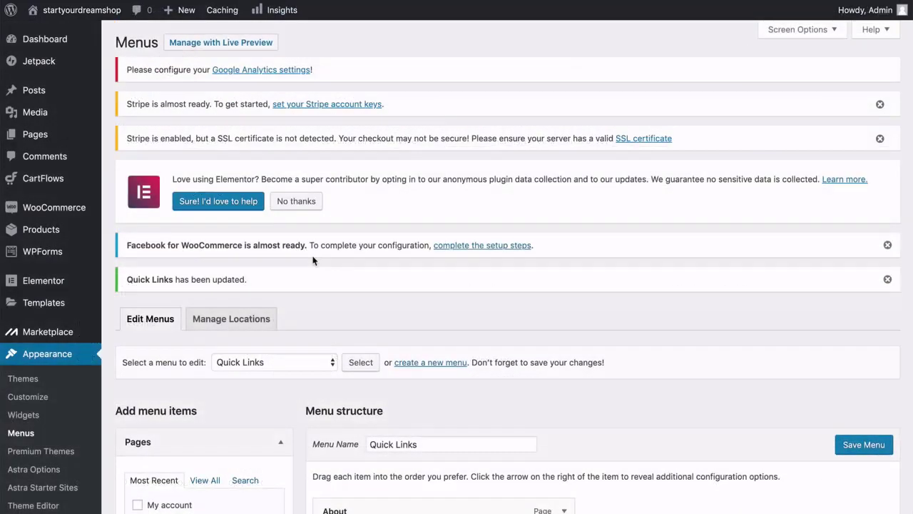
{"action": "scroll", "coordinate": [310, 259], "scroll_direction": "down", "scroll_amount": 4}
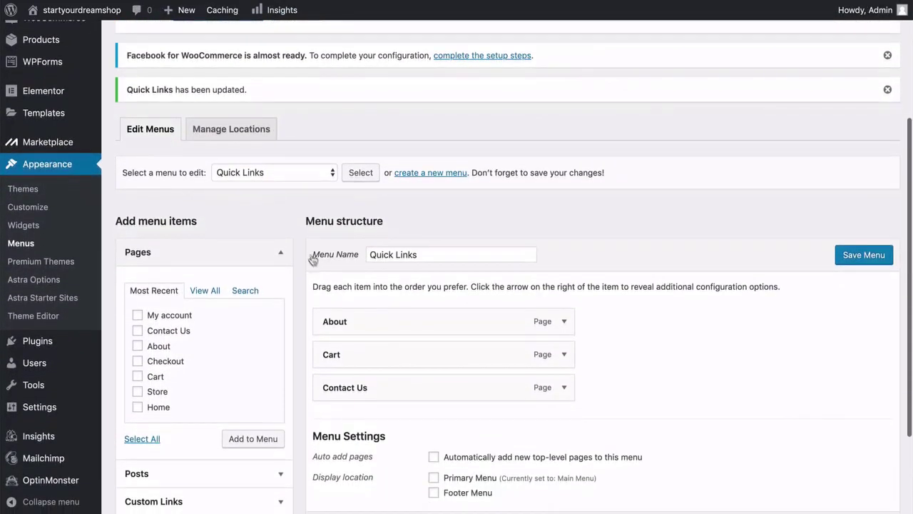
Select the For Her menu in the menu editor and scroll through its links.
{"action": "left_click", "coordinate": [306, 171]}
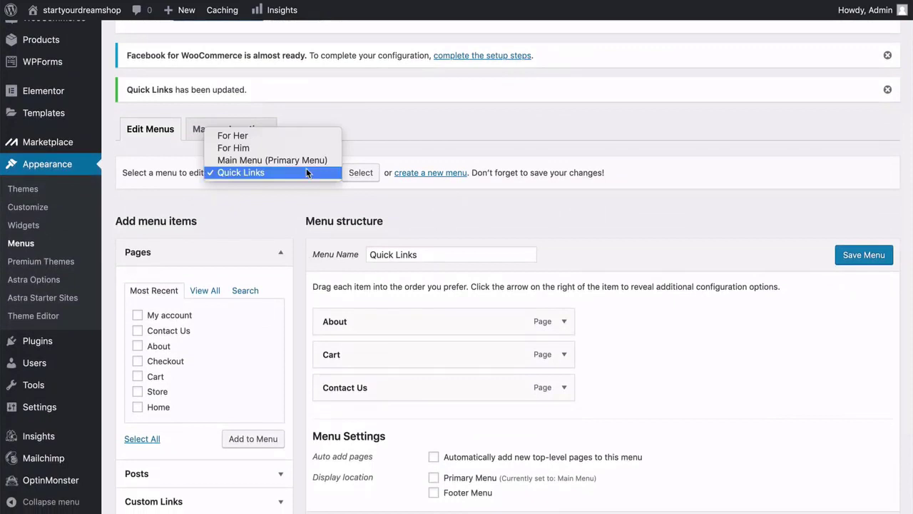
{"action": "left_click", "coordinate": [260, 137]}
{"action": "left_click", "coordinate": [361, 173]}
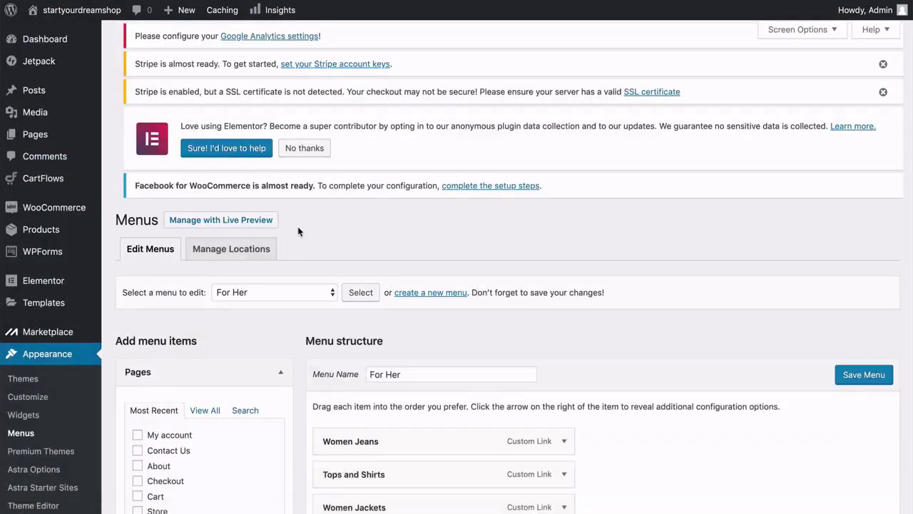
{"action": "scroll", "coordinate": [298, 227], "scroll_direction": "down", "scroll_amount": 2}
{"action": "scroll", "coordinate": [298, 226], "scroll_direction": "down", "scroll_amount": 2}
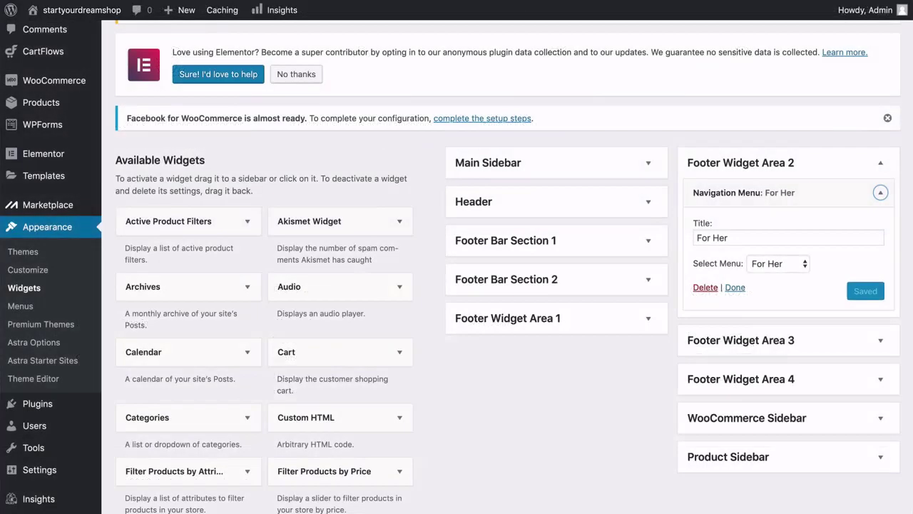
{"action": "left_click", "coordinate": [881, 163]}
{"action": "left_click", "coordinate": [881, 203]}
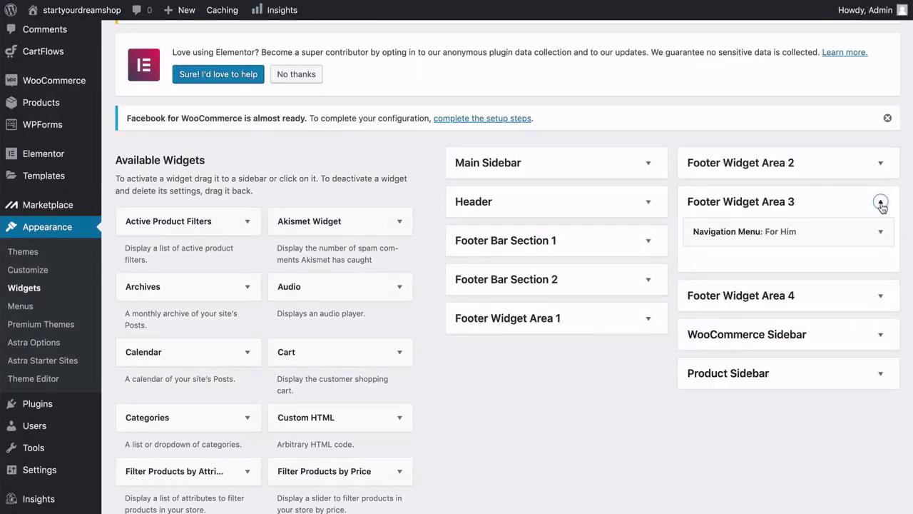
{"action": "left_click", "coordinate": [882, 204]}
{"action": "left_click", "coordinate": [880, 242]}
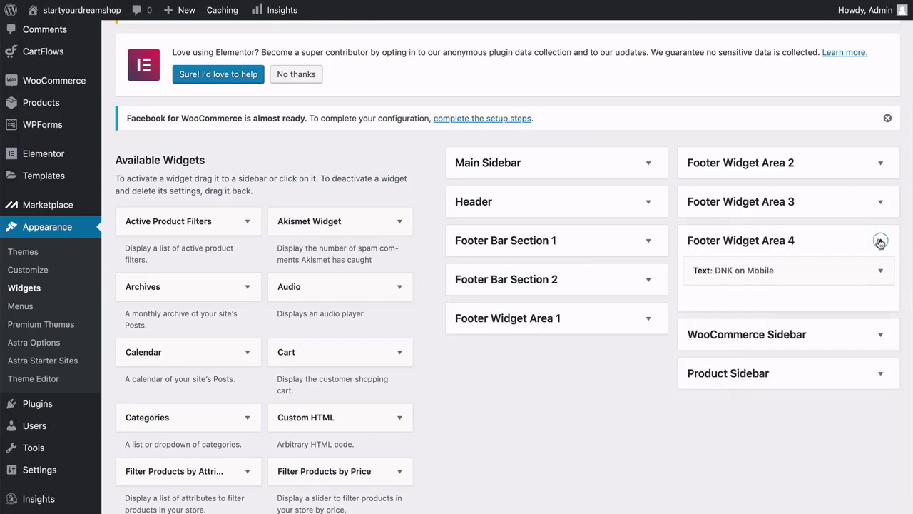
{"action": "left_click", "coordinate": [880, 242]}
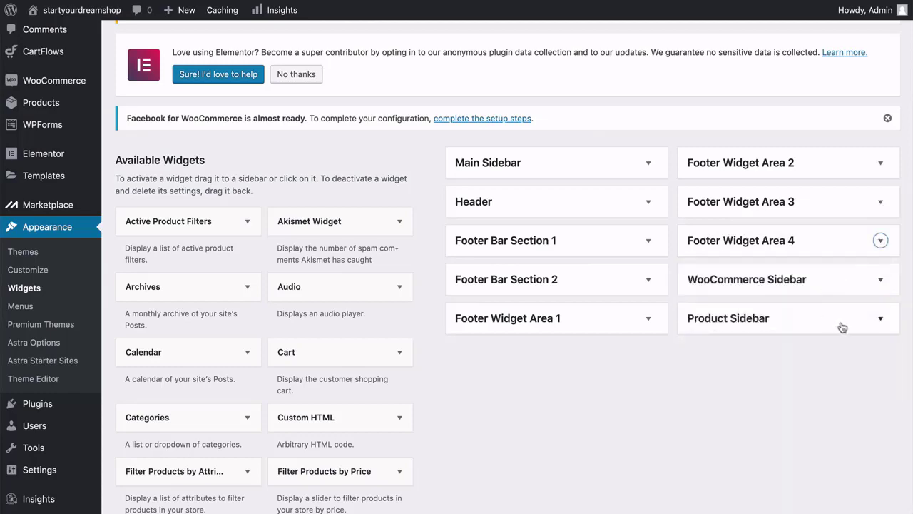
{"action": "scroll", "coordinate": [412, 85], "scroll_direction": "up", "scroll_amount": 2}
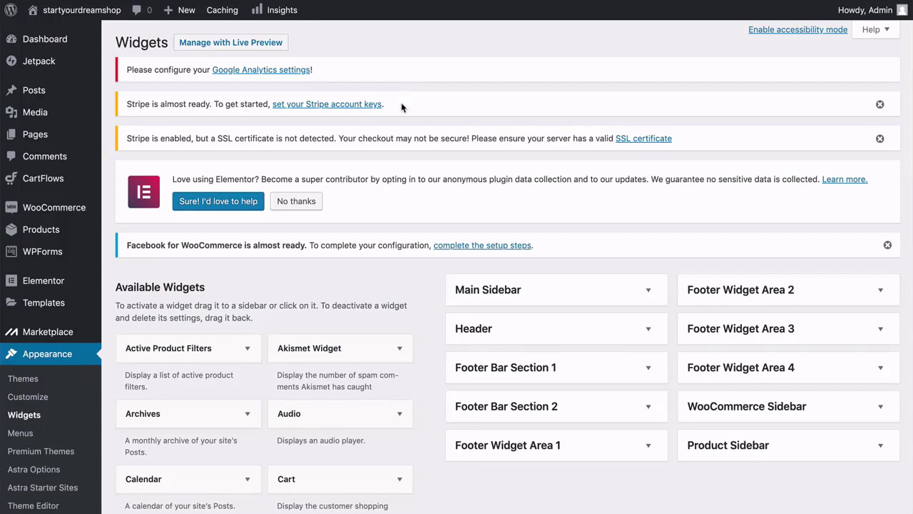
Open the Stripe settings from the account keys notice and remove '(Stripe)' from the checkout title.
{"action": "left_click", "coordinate": [322, 105]}
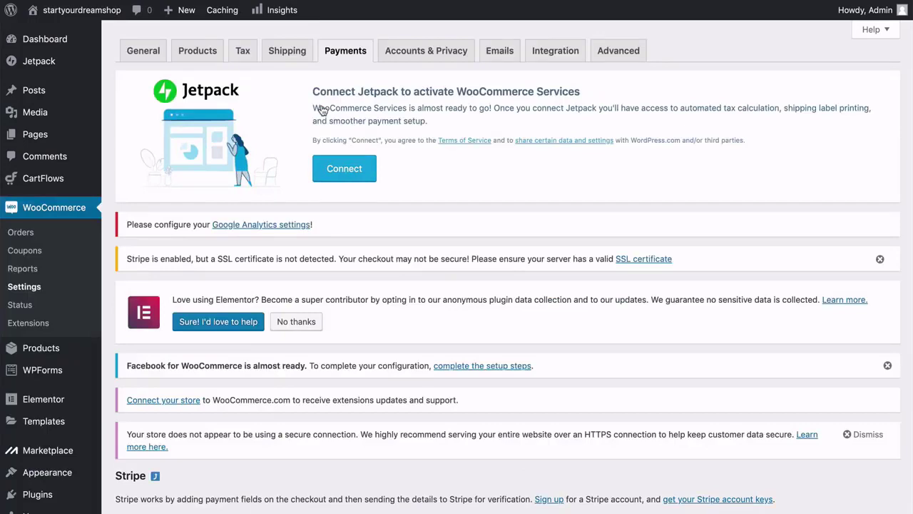
{"action": "scroll", "coordinate": [322, 110], "scroll_direction": "down", "scroll_amount": 5}
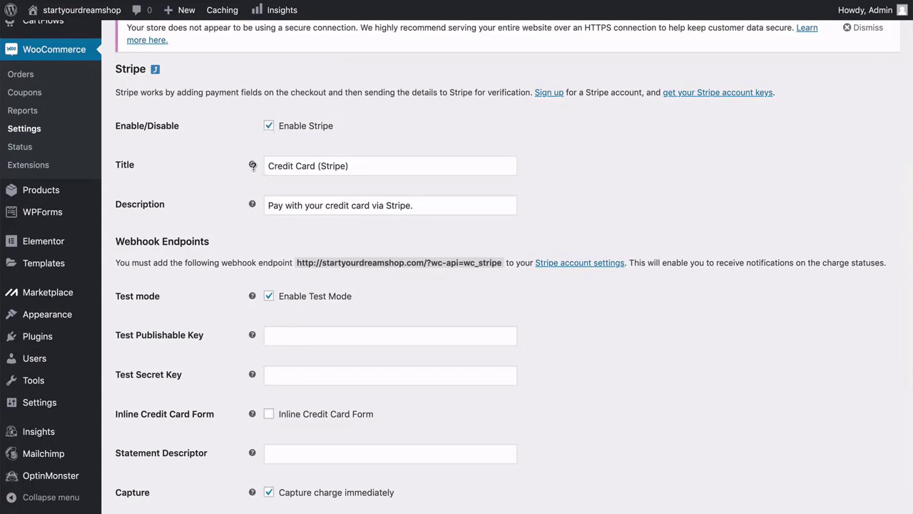
{"action": "mouse_move", "coordinate": [252, 165]}
{"action": "left_click_drag", "start_coordinate": [349, 166], "coordinate": [318, 166]}
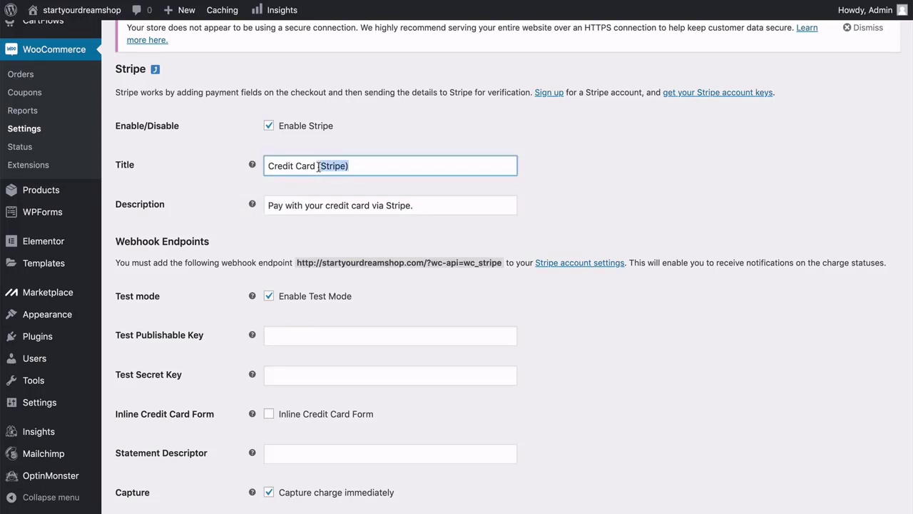
{"action": "key", "text": "BackSpace"}
{"action": "left_click", "coordinate": [230, 184]}
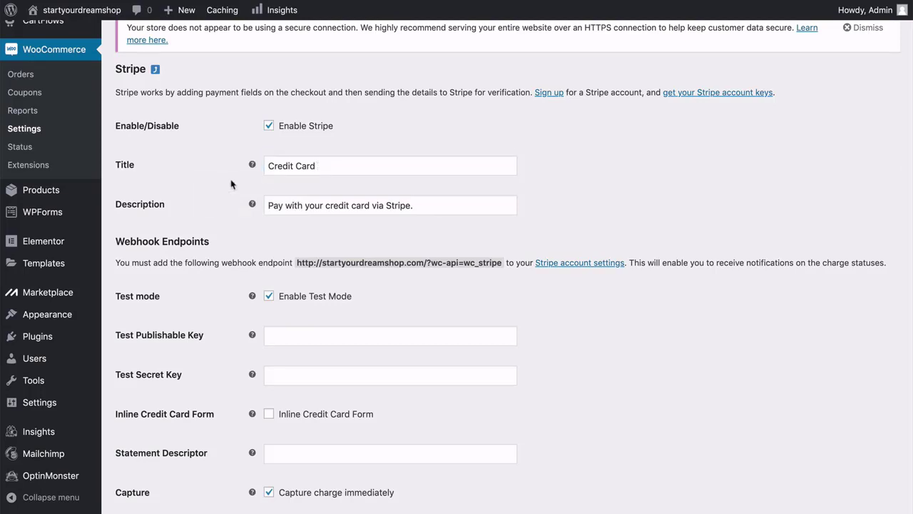
{"action": "scroll", "coordinate": [230, 184], "scroll_direction": "down", "scroll_amount": 1}
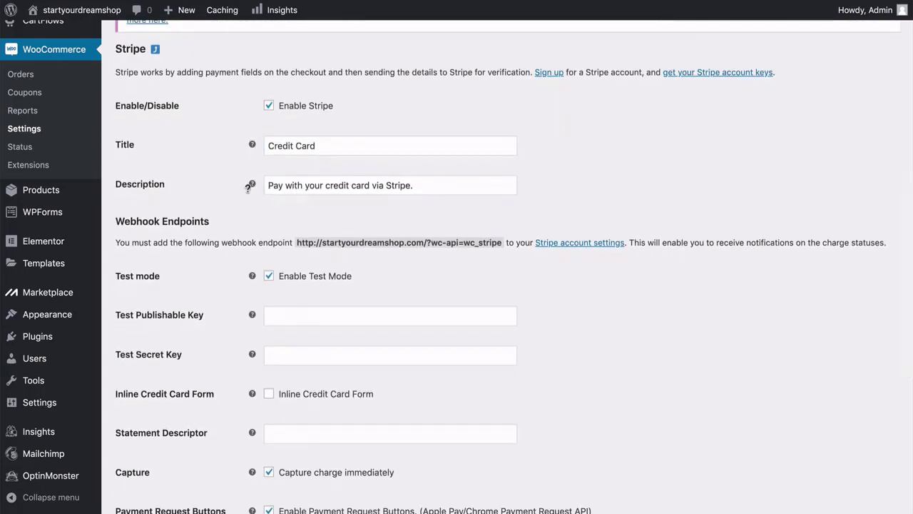
{"action": "mouse_move", "coordinate": [251, 185]}
{"action": "scroll", "coordinate": [250, 187], "scroll_direction": "down", "scroll_amount": 1}
{"action": "scroll", "coordinate": [247, 187], "scroll_direction": "down", "scroll_amount": 1}
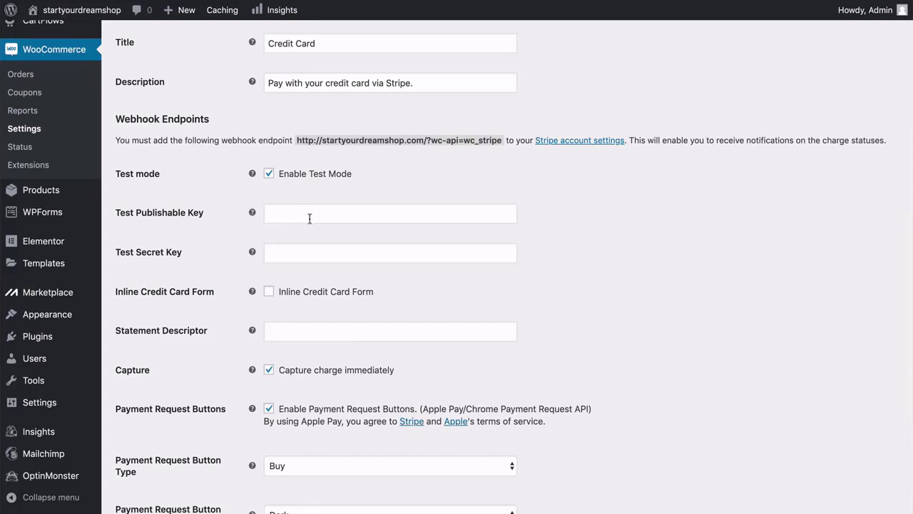
Sign up for Stripe, choose Use the Stripe API, and show the test API keys.
{"action": "left_click", "coordinate": [578, 141]}
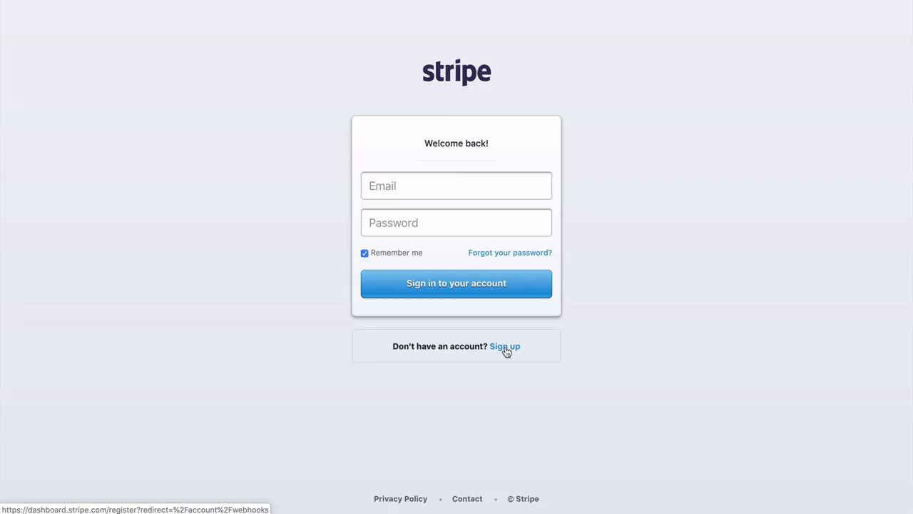
{"action": "left_click", "coordinate": [506, 351]}
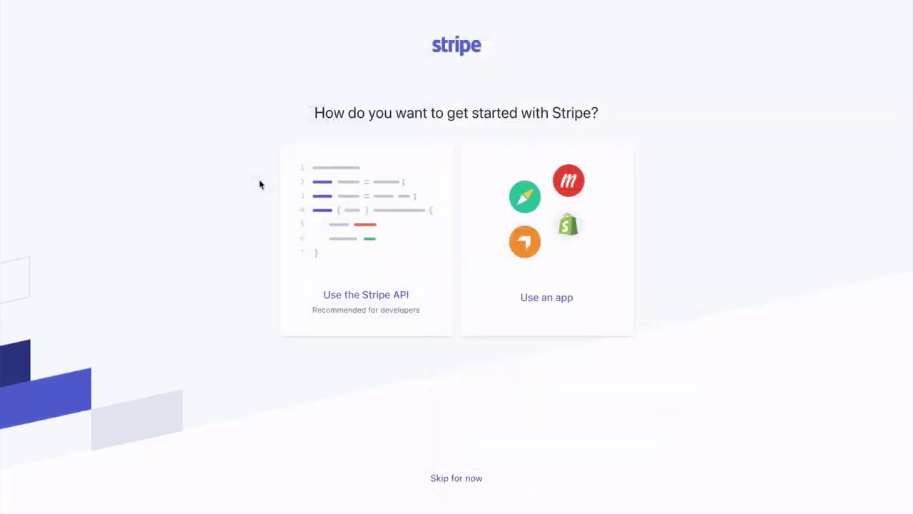
{"action": "left_click", "coordinate": [367, 259]}
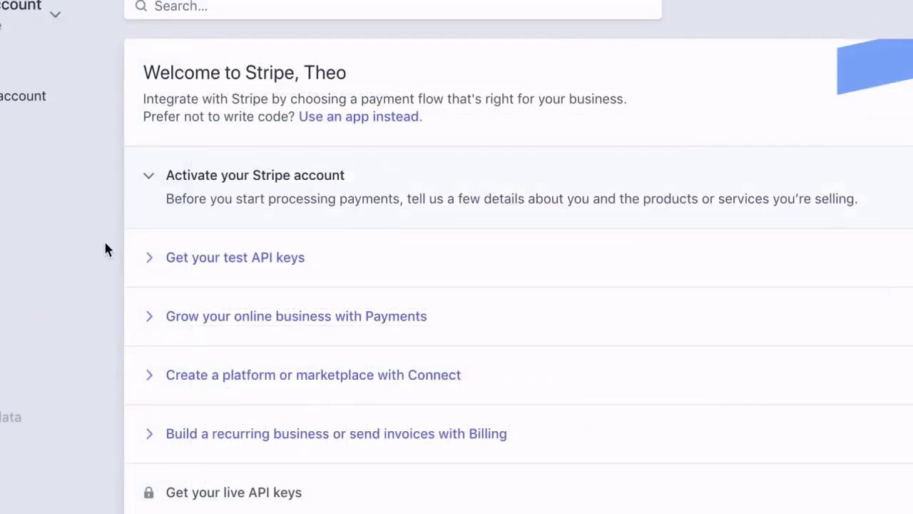
{"action": "left_click", "coordinate": [204, 271]}
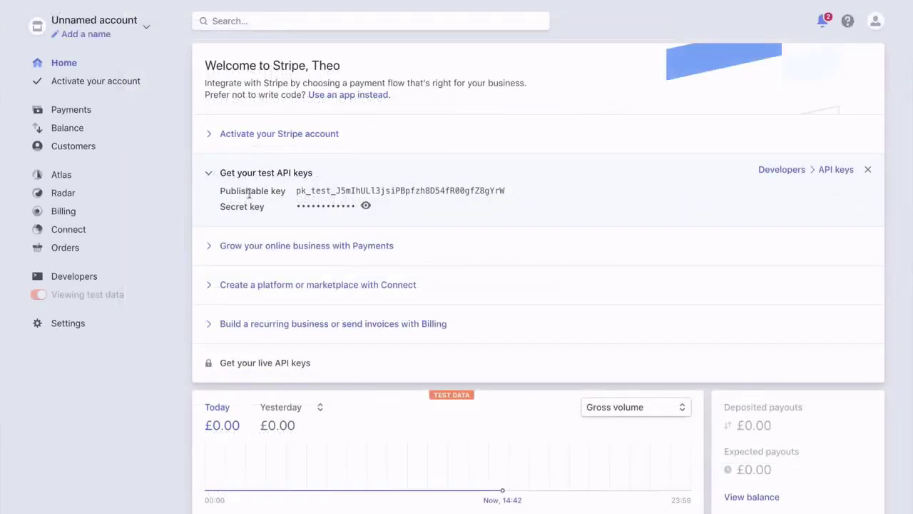
Paste the Stripe test publishable key into Test Publishable Key and reveal the secret key.
{"action": "left_click", "coordinate": [305, 197]}
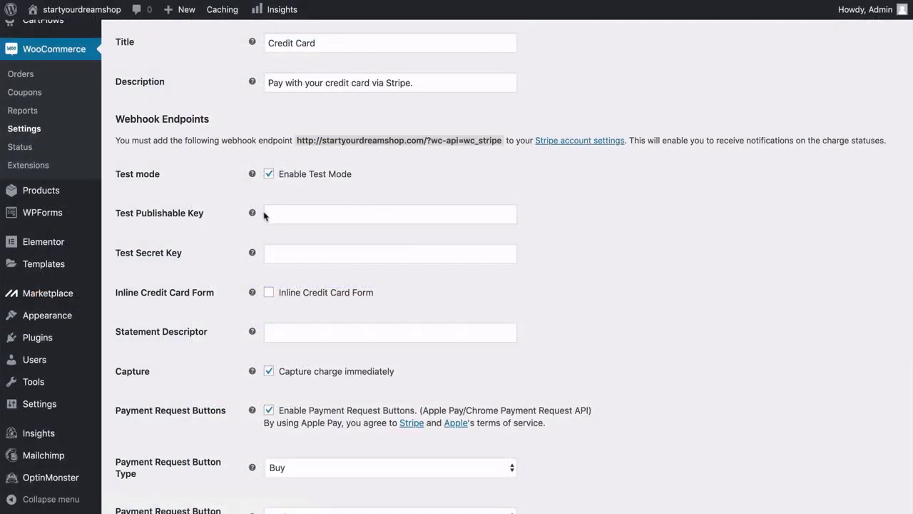
{"action": "left_click", "coordinate": [279, 214]}
{"action": "key", "text": "ctrl+v"}
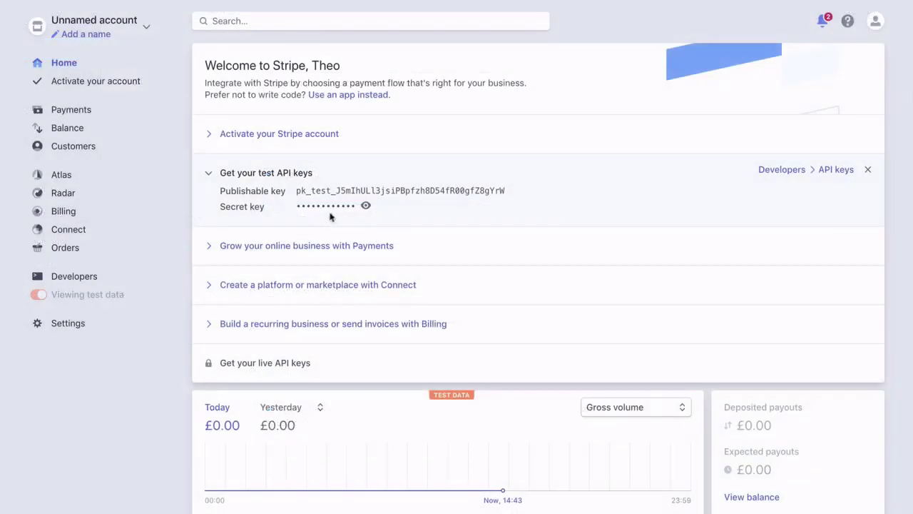
{"action": "left_click", "coordinate": [352, 211]}
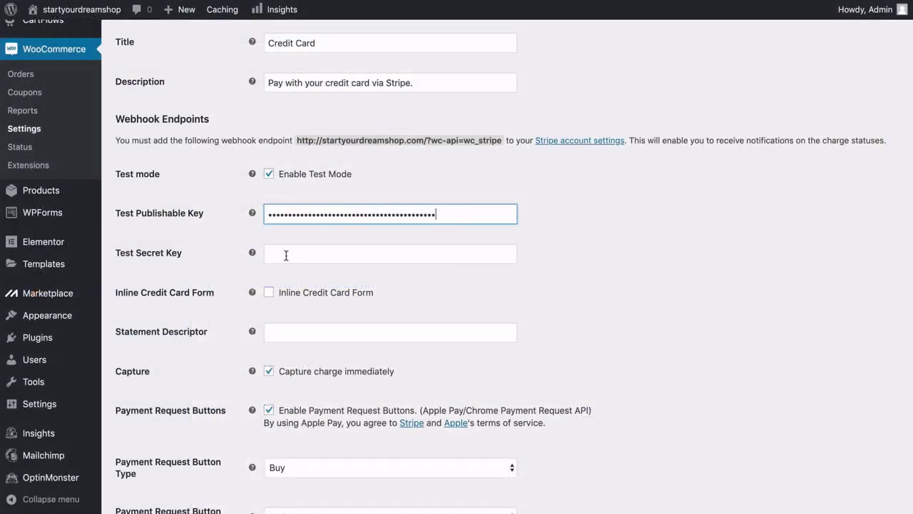
Paste the Stripe test secret key into the Test Secret Key field.
{"action": "left_click", "coordinate": [286, 254]}
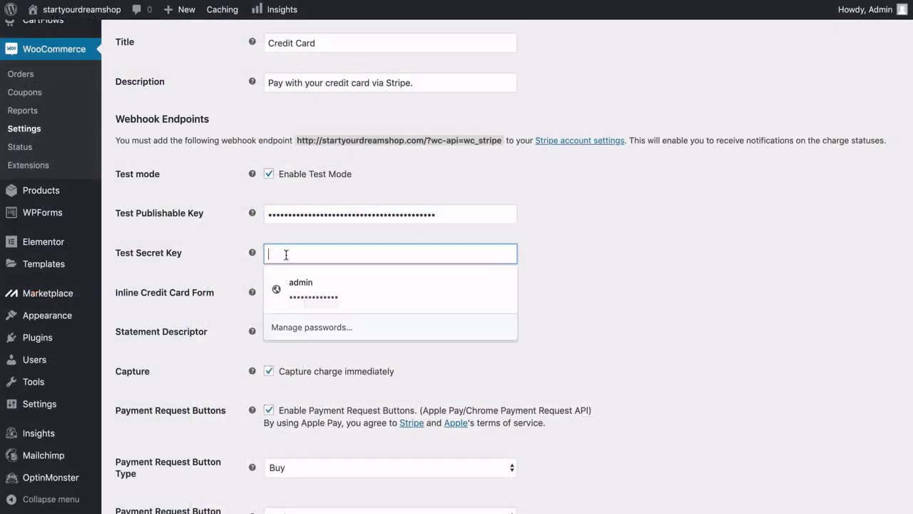
{"action": "key", "text": "ctrl+v"}
{"action": "left_click", "coordinate": [235, 244]}
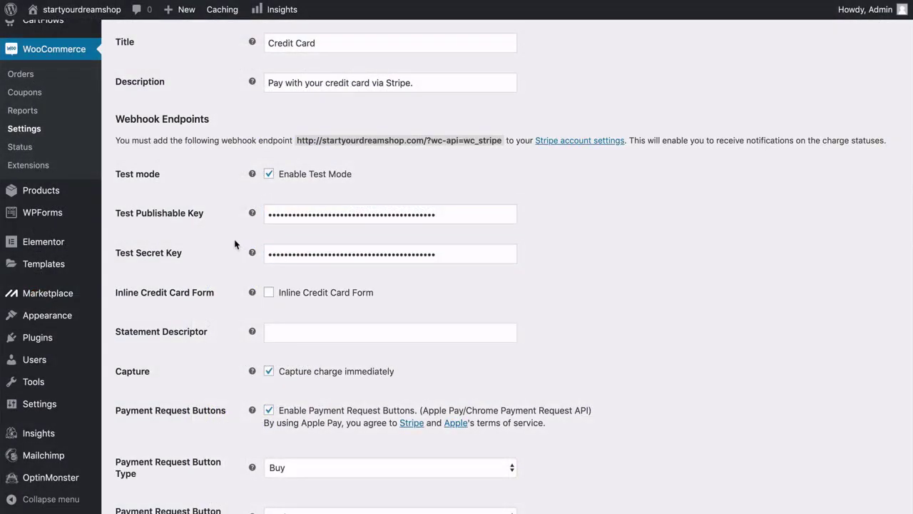
Keep the Payment Request Button Type as Buy and save the Stripe settings.
{"action": "scroll", "coordinate": [235, 245], "scroll_direction": "down", "scroll_amount": 3}
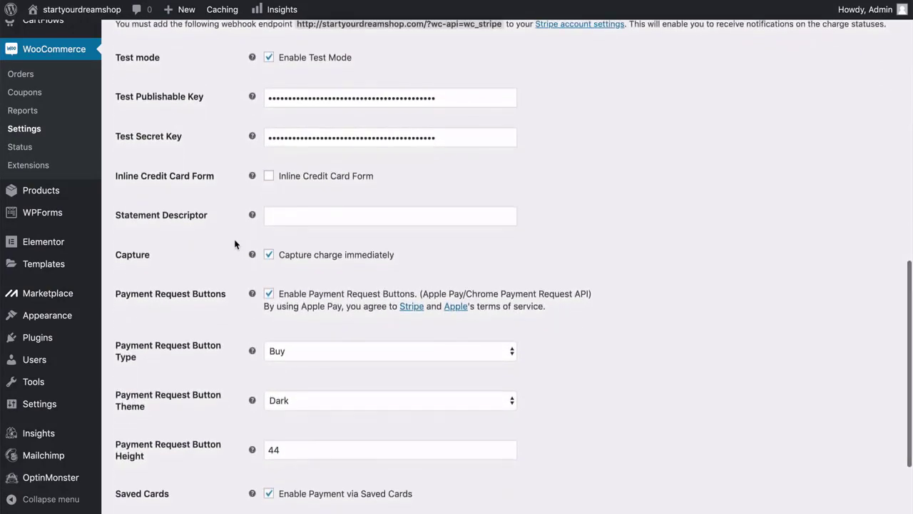
{"action": "mouse_move", "coordinate": [252, 213]}
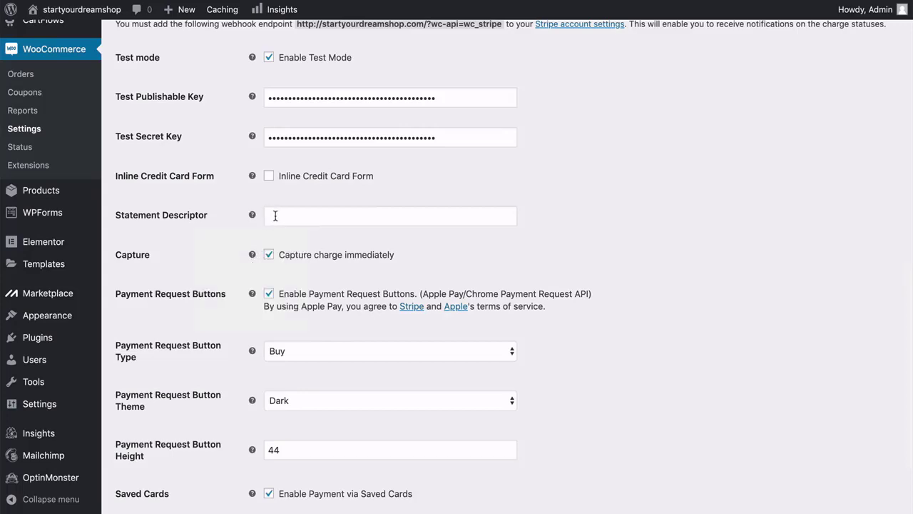
{"action": "scroll", "coordinate": [276, 216], "scroll_direction": "down", "scroll_amount": 3}
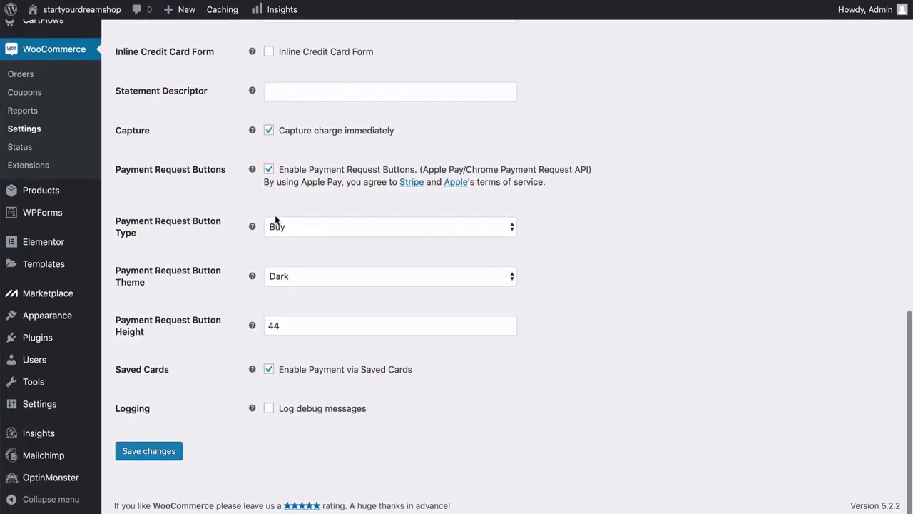
{"action": "left_click", "coordinate": [289, 226]}
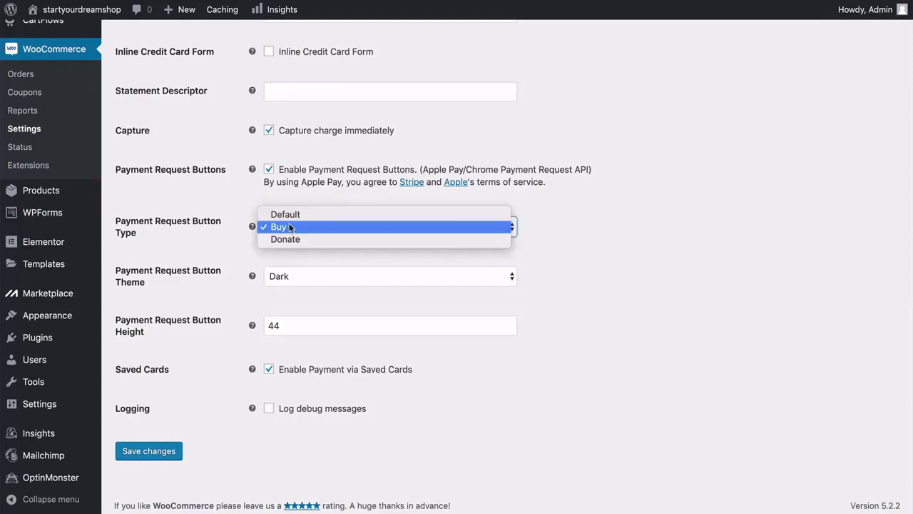
{"action": "left_click", "coordinate": [239, 243]}
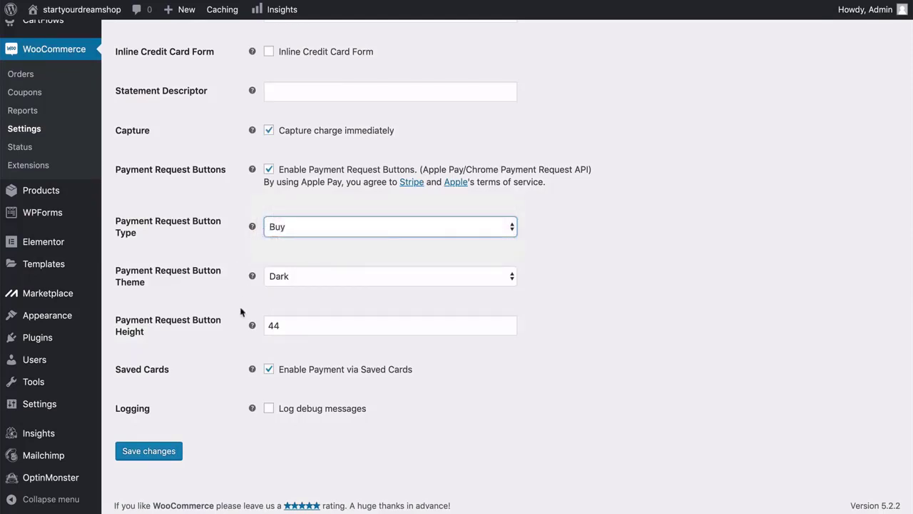
{"action": "left_click", "coordinate": [150, 455]}
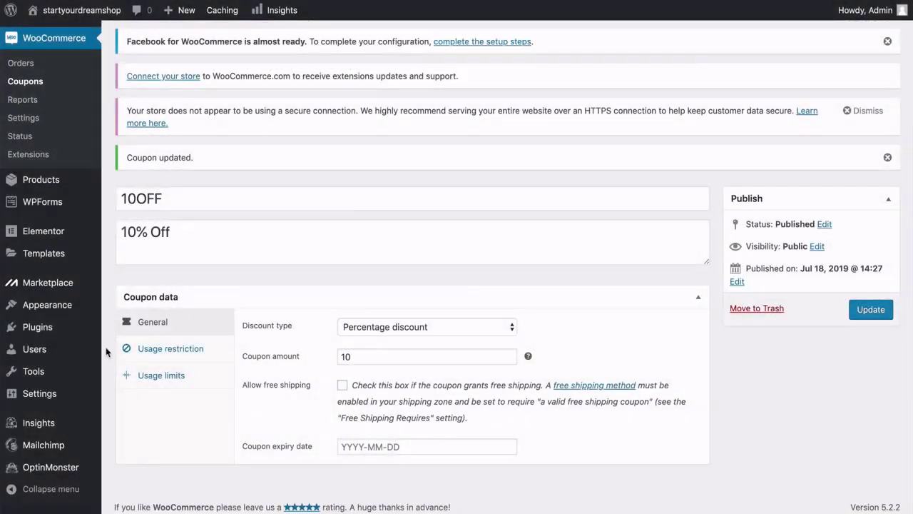
Update the WooCommerce Stripe Gateway plugin, then open the Hydro Force Paddle product page in the store.
{"action": "mouse_move", "coordinate": [74, 329]}
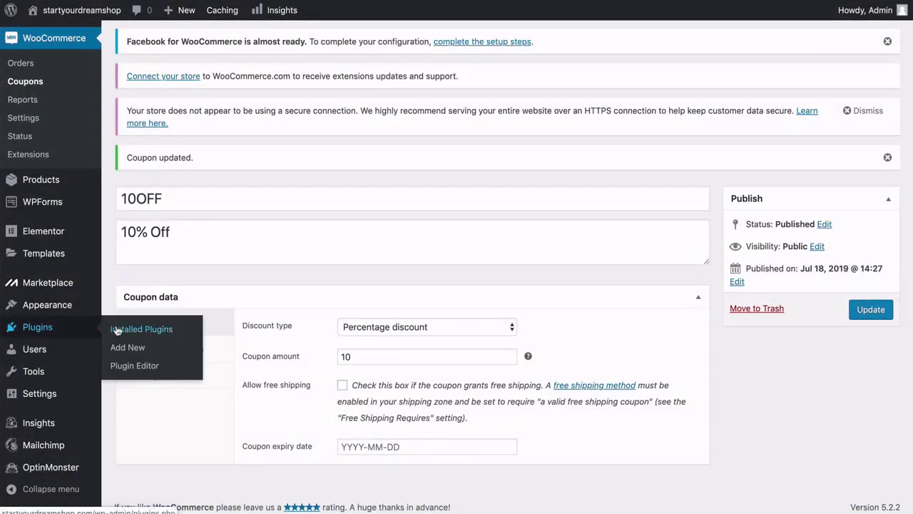
{"action": "left_click", "coordinate": [128, 330]}
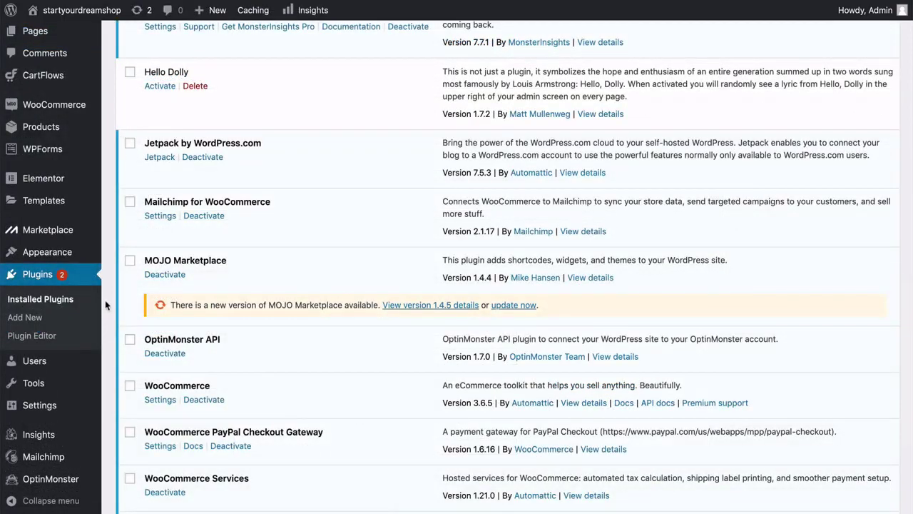
{"action": "scroll", "coordinate": [105, 303], "scroll_direction": "down", "scroll_amount": 3}
{"action": "scroll", "coordinate": [105, 300], "scroll_direction": "down", "scroll_amount": 1}
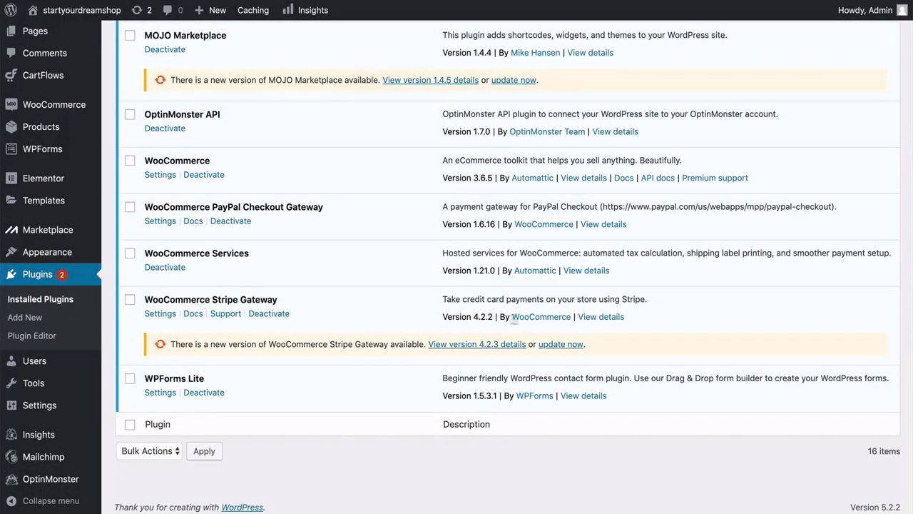
{"action": "left_click", "coordinate": [561, 345]}
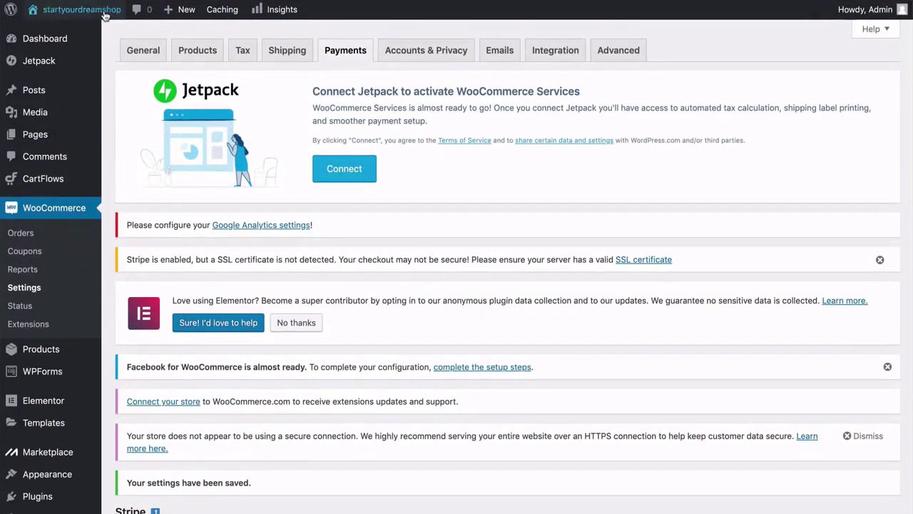
{"action": "mouse_move", "coordinate": [101, 27]}
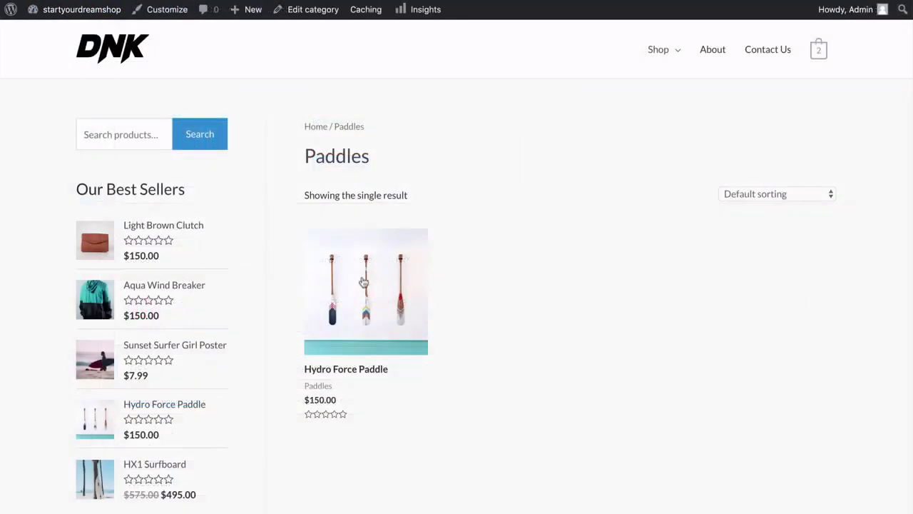
{"action": "left_click", "coordinate": [367, 294]}
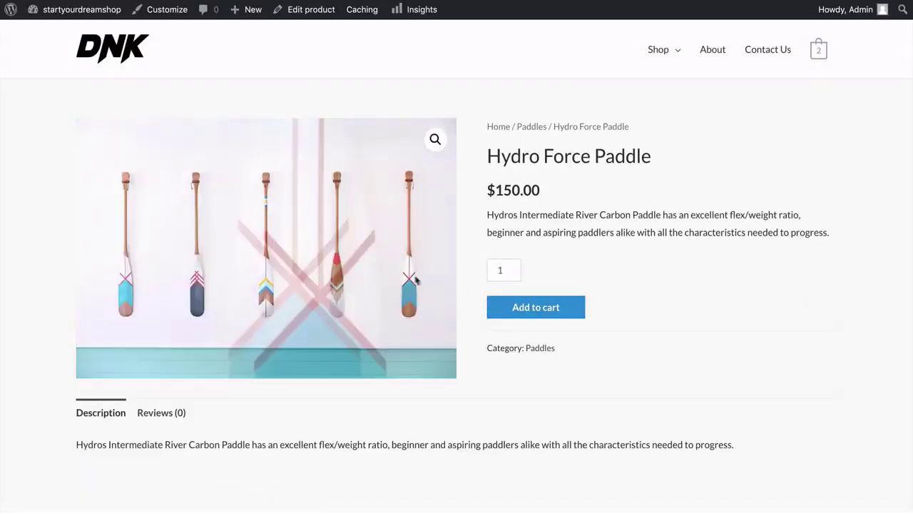
Add the Hydro Force Paddle, remove the HX1 Surfboard, and set the paddle quantity to 1.
{"action": "left_click", "coordinate": [532, 311]}
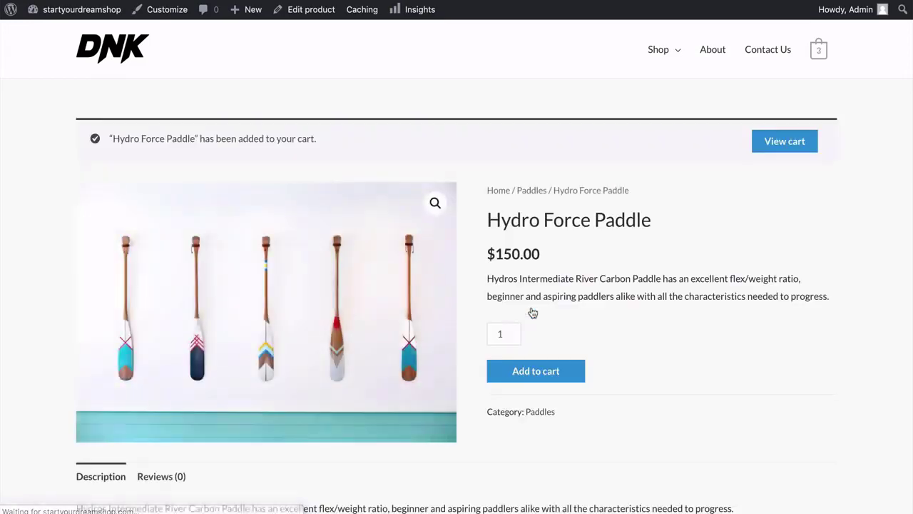
{"action": "mouse_move", "coordinate": [818, 57]}
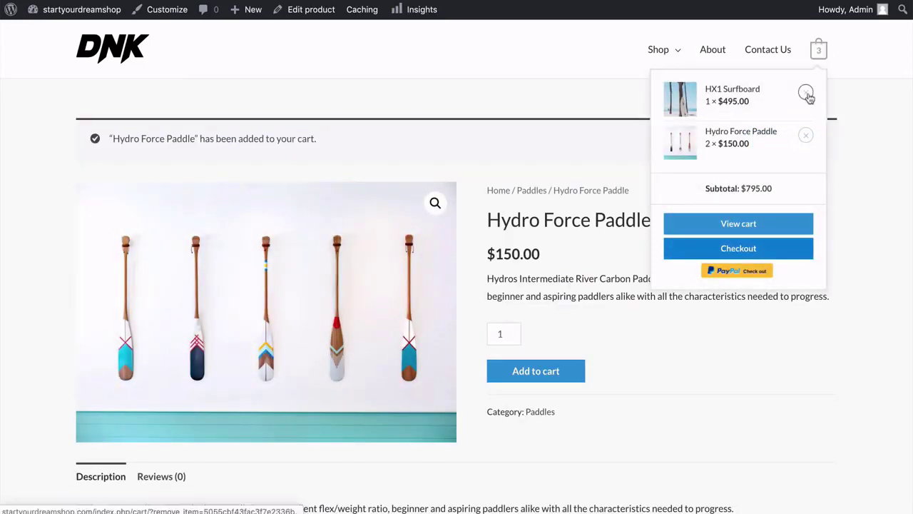
{"action": "left_click", "coordinate": [806, 93]}
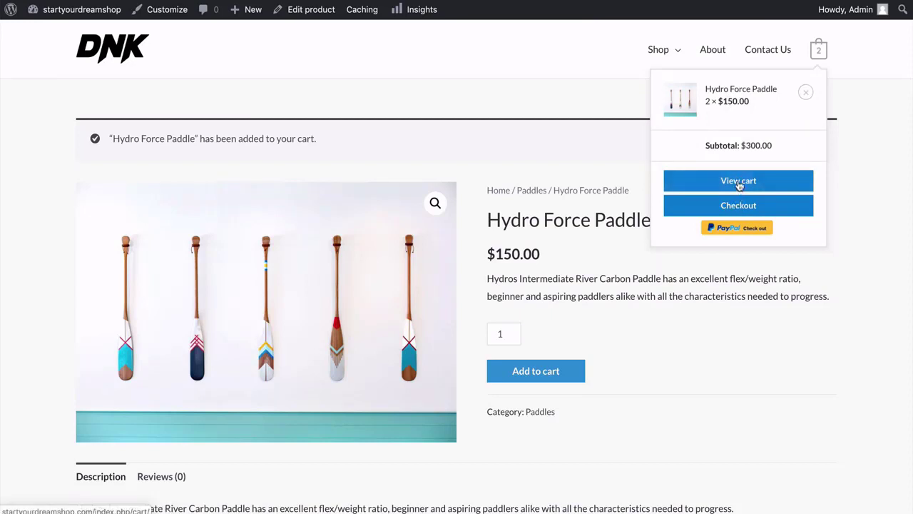
{"action": "left_click", "coordinate": [740, 185]}
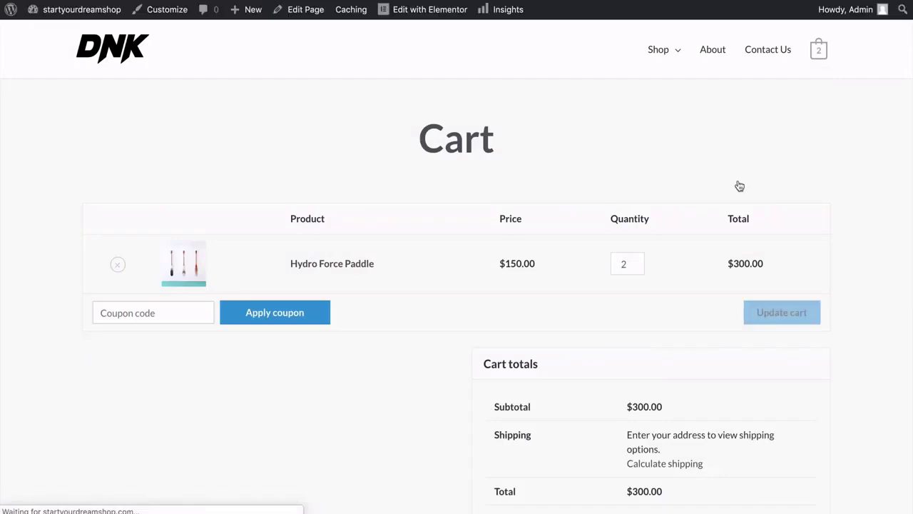
{"action": "left_click", "coordinate": [640, 267]}
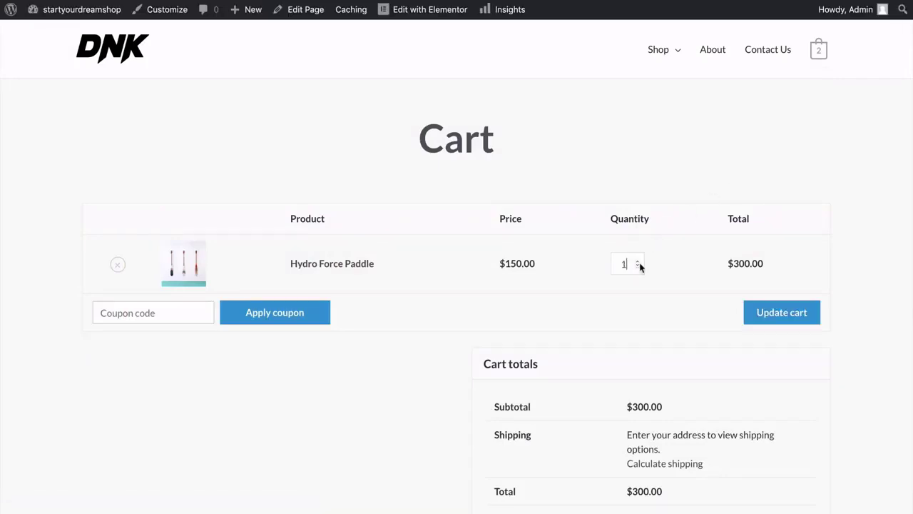
{"action": "left_click", "coordinate": [781, 313]}
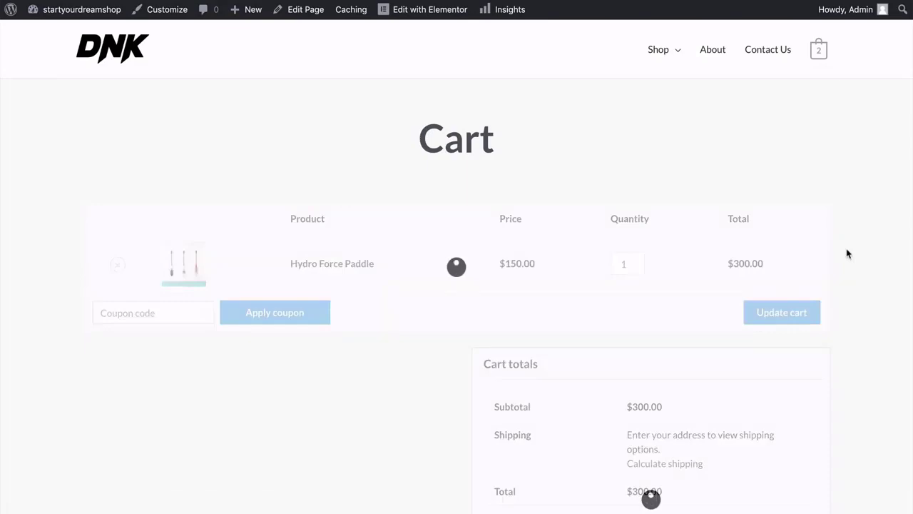
{"action": "scroll", "coordinate": [848, 254], "scroll_direction": "down", "scroll_amount": 2}
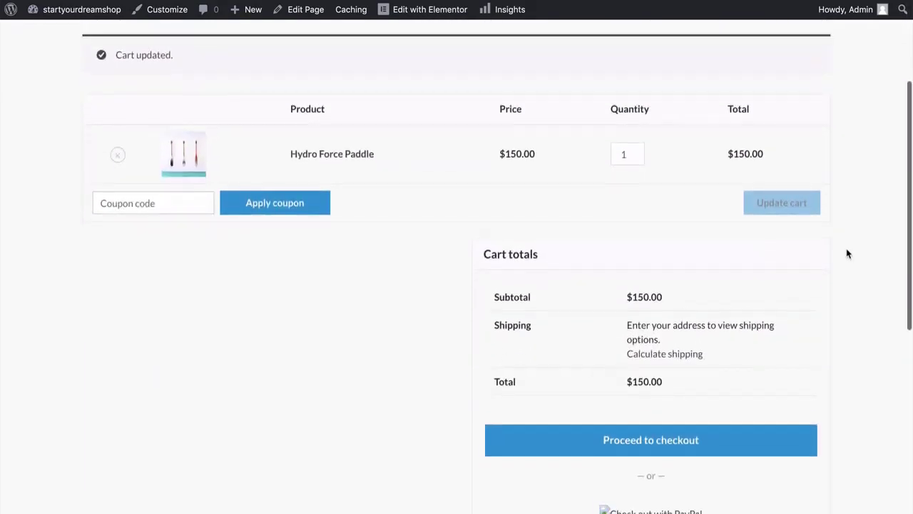
{"action": "scroll", "coordinate": [848, 254], "scroll_direction": "down", "scroll_amount": 1}
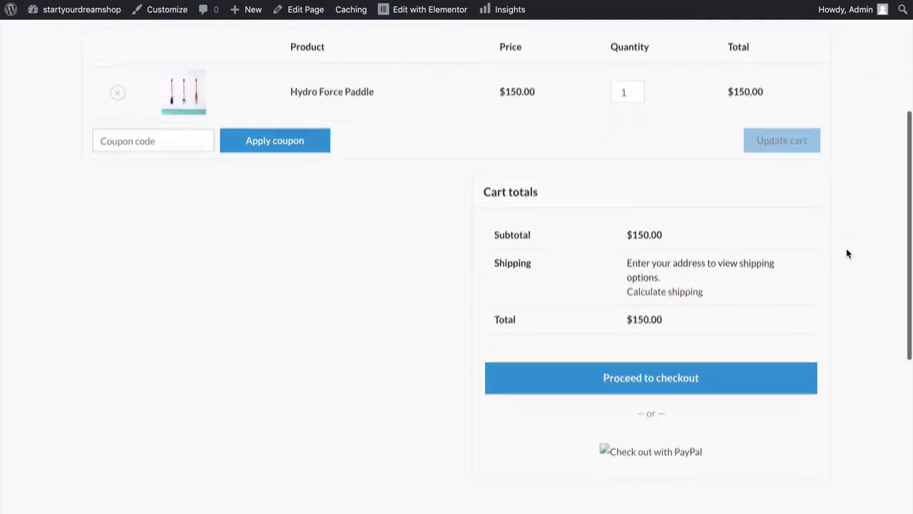
Proceed to checkout and choose Credit Card (Stripe) as the payment method.
{"action": "left_click", "coordinate": [662, 381]}
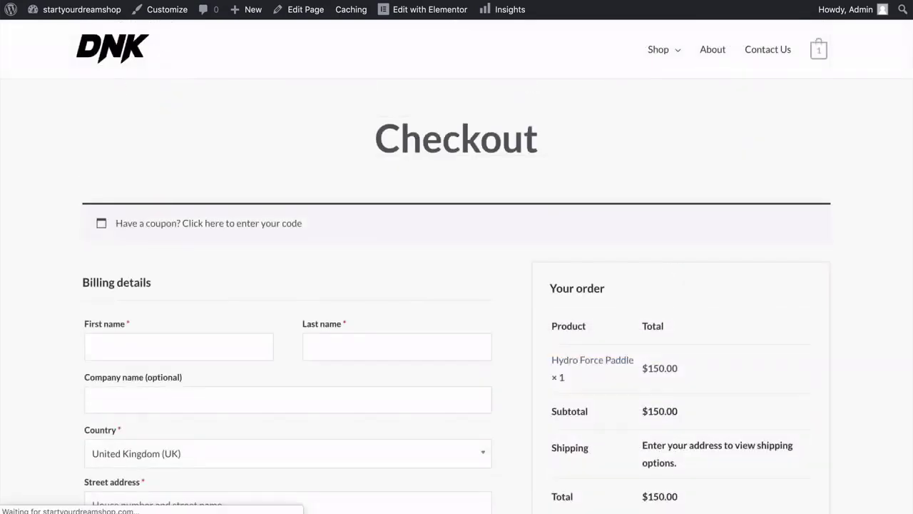
{"action": "scroll", "coordinate": [457, 285], "scroll_direction": "down", "scroll_amount": 2}
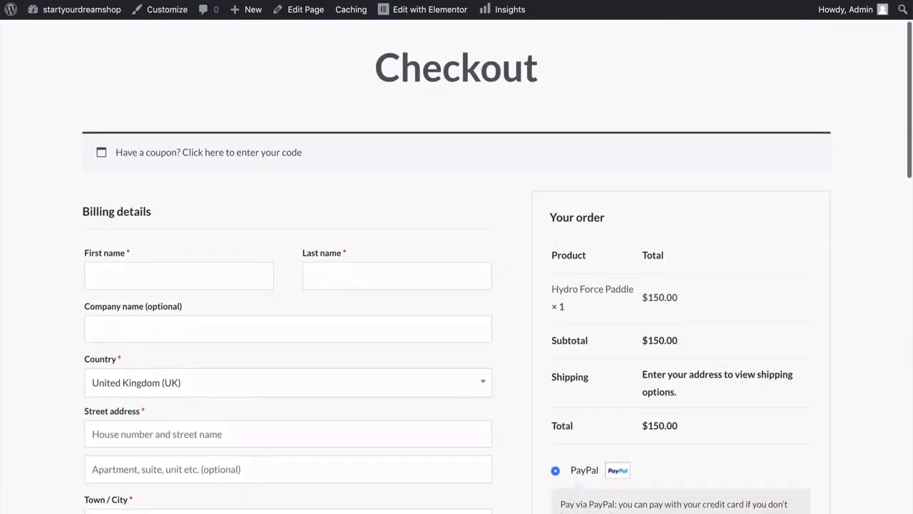
{"action": "scroll", "coordinate": [456, 286], "scroll_direction": "down", "scroll_amount": 4}
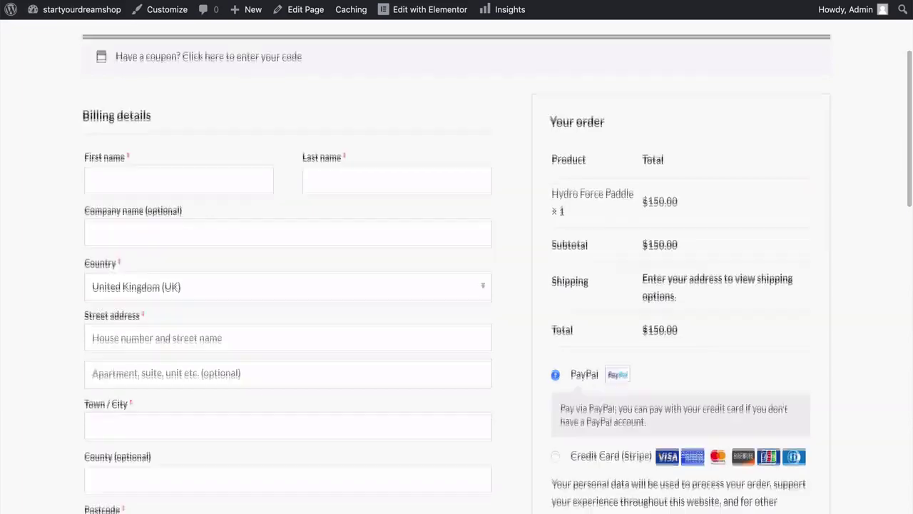
{"action": "scroll", "coordinate": [457, 285], "scroll_direction": "up", "scroll_amount": 2}
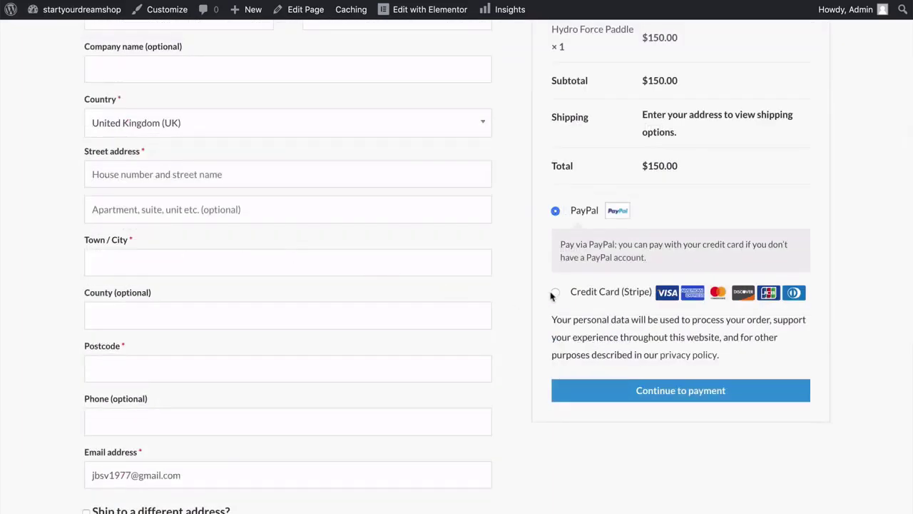
{"action": "left_click", "coordinate": [554, 293]}
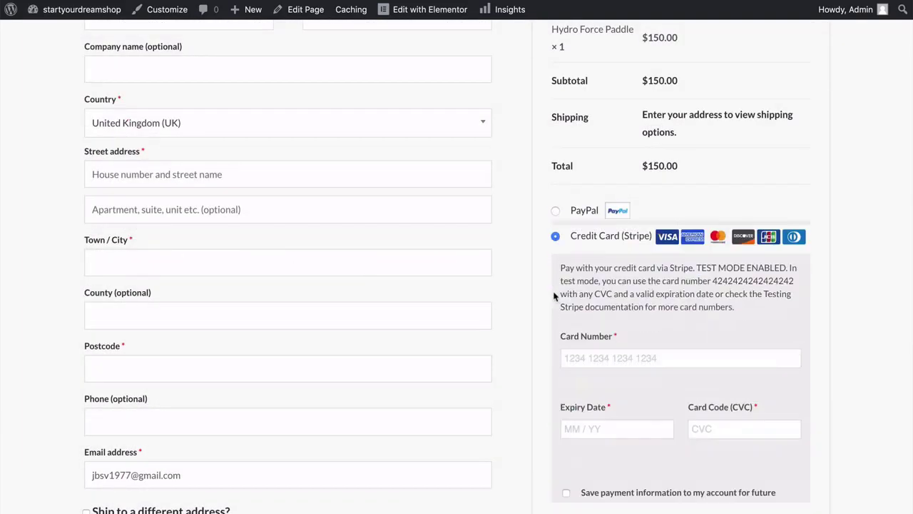
Enter the Stripe test card number and expiry date and place the order.
{"action": "scroll", "coordinate": [521, 297], "scroll_direction": "down", "scroll_amount": 3}
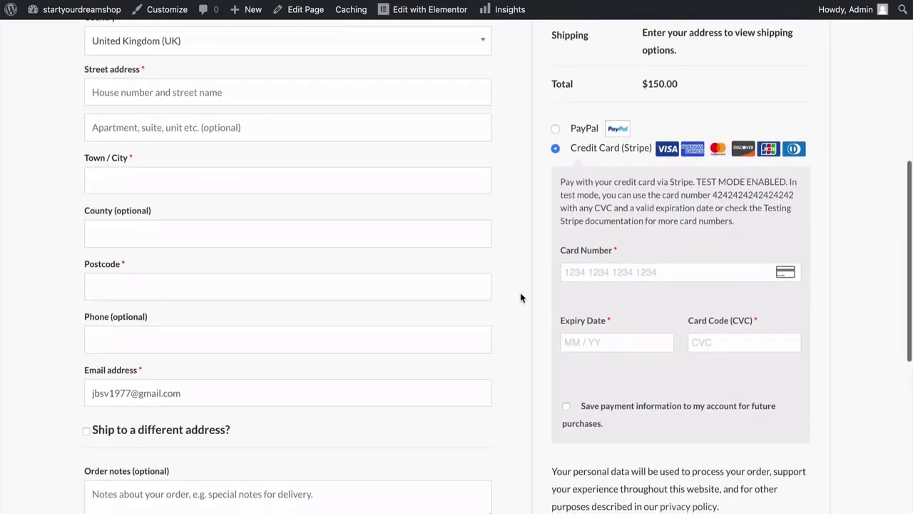
{"action": "left_click", "coordinate": [571, 241]}
{"action": "type", "text": "42"}
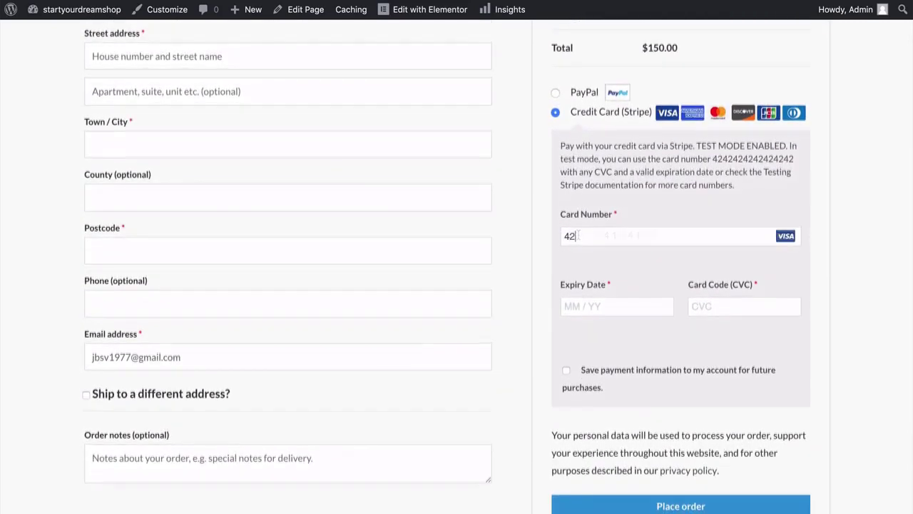
{"action": "type", "text": "42 4242 "}
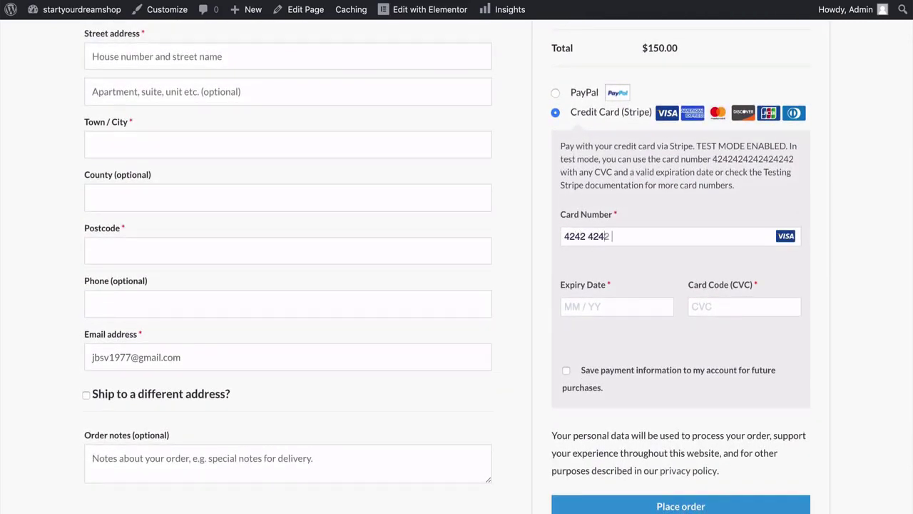
{"action": "type", "text": "4242 4242"}
{"action": "left_click", "coordinate": [574, 306]}
{"action": "type", "text": "0"}
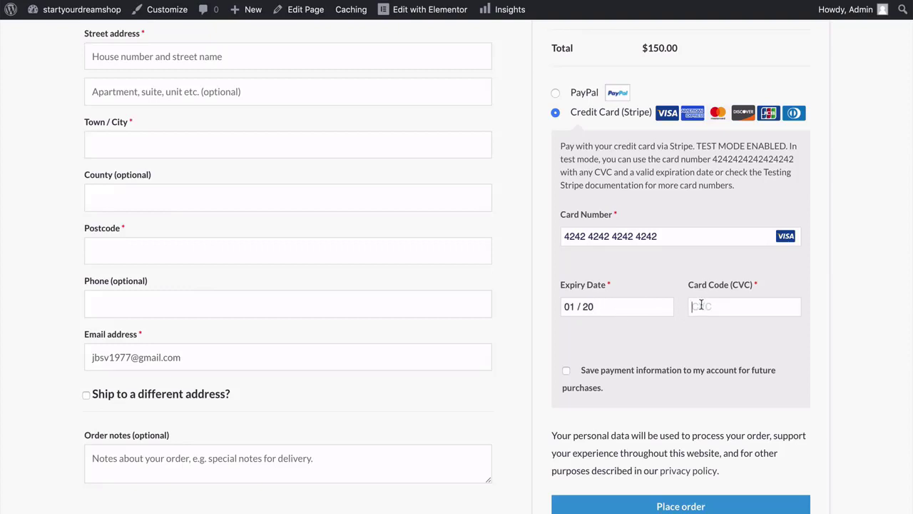
{"action": "type", "text": "120123"}
{"action": "scroll", "coordinate": [542, 364], "scroll_direction": "down", "scroll_amount": 5}
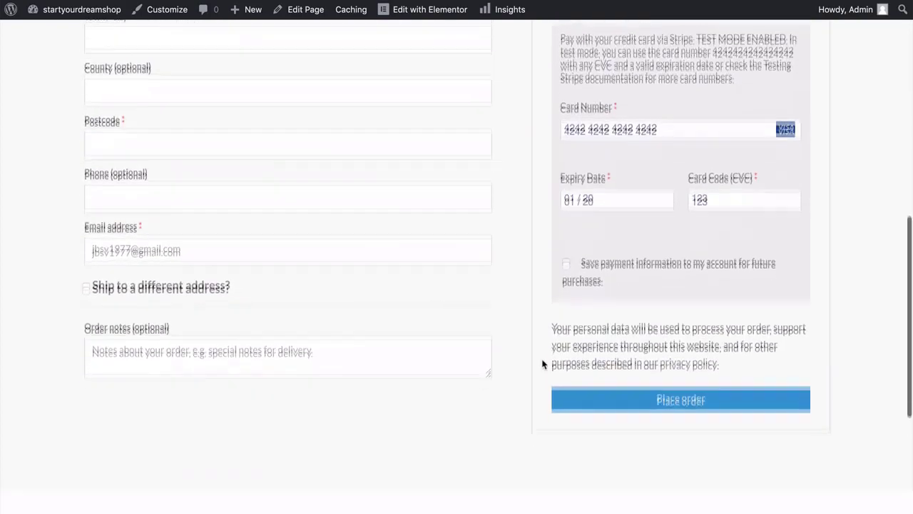
{"action": "left_click", "coordinate": [678, 363]}
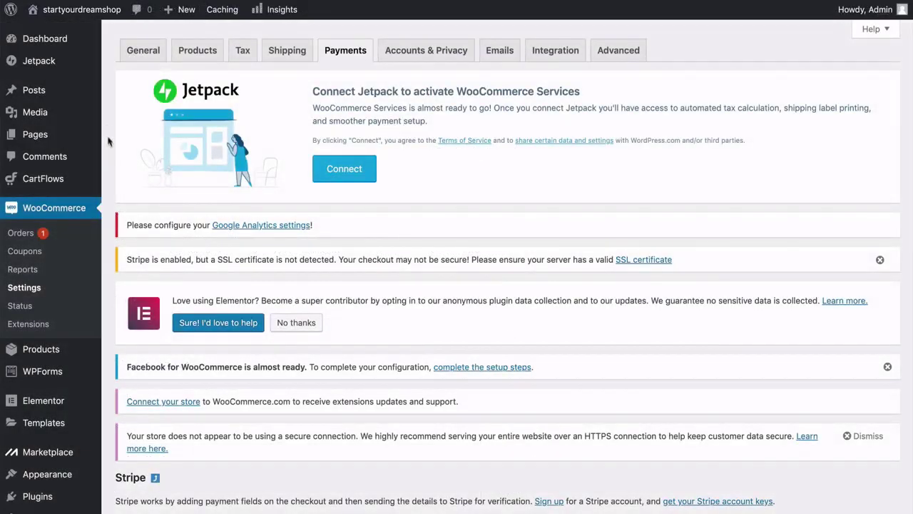
Open the new order from WooCommerce > Orders, change its status to Completed, and update it.
{"action": "left_click", "coordinate": [22, 234]}
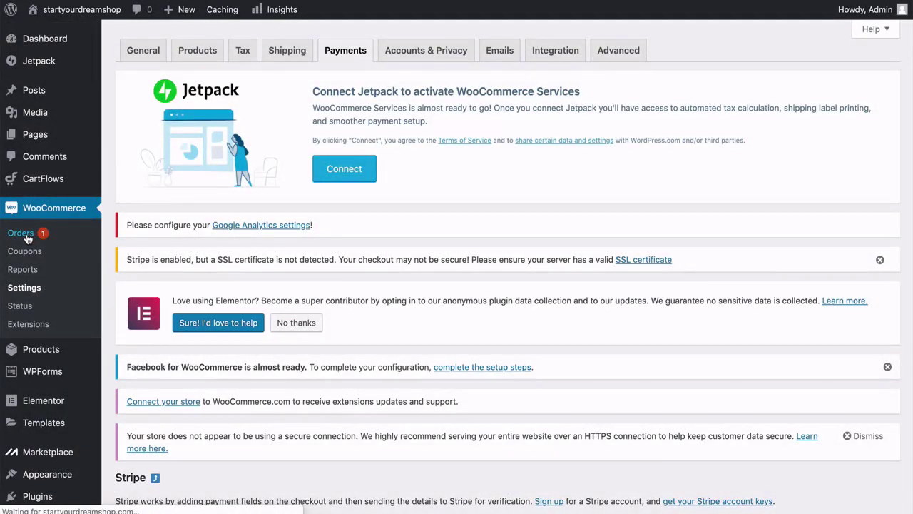
{"action": "scroll", "coordinate": [104, 255], "scroll_direction": "down", "scroll_amount": 5}
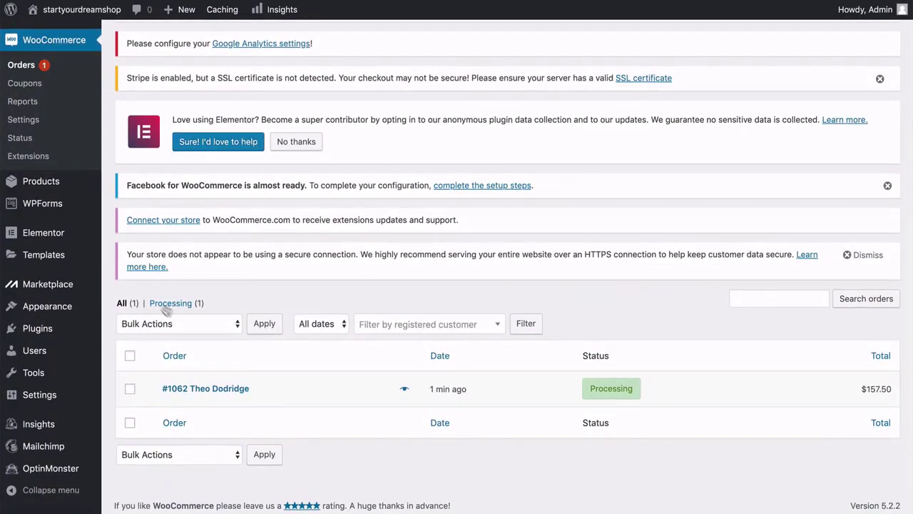
{"action": "left_click", "coordinate": [217, 393]}
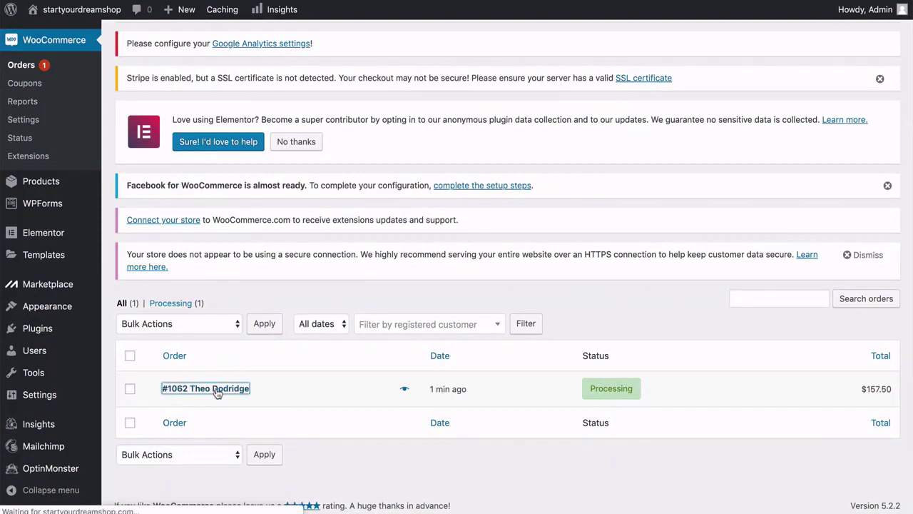
{"action": "scroll", "coordinate": [218, 393], "scroll_direction": "down", "scroll_amount": 5}
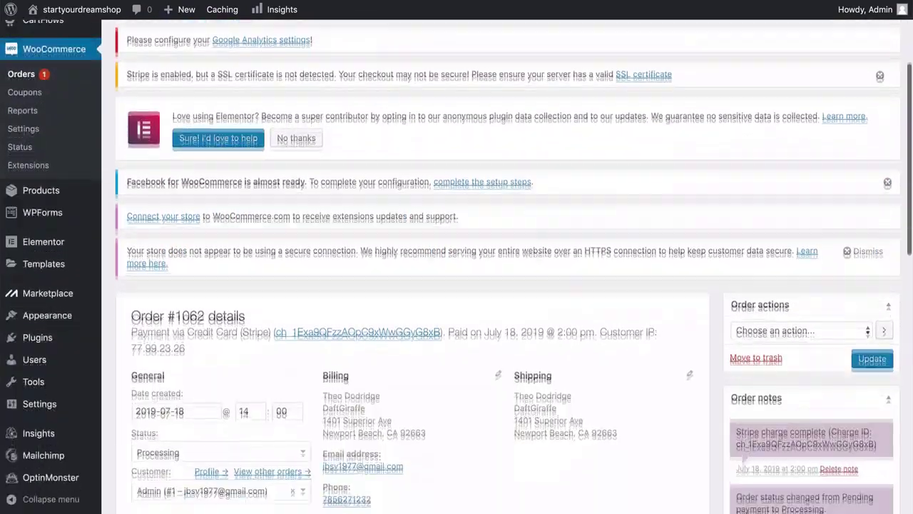
{"action": "scroll", "coordinate": [500, 271], "scroll_direction": "down", "scroll_amount": 3}
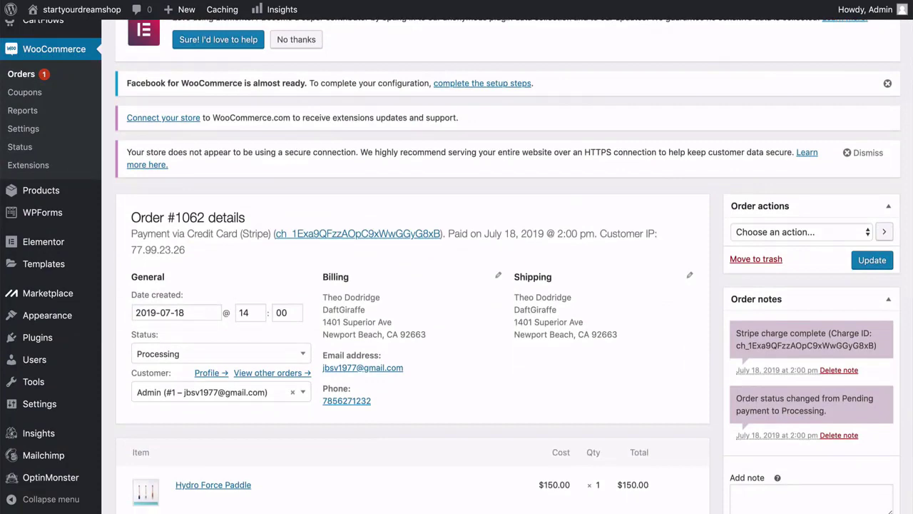
{"action": "scroll", "coordinate": [499, 271], "scroll_direction": "down", "scroll_amount": 2}
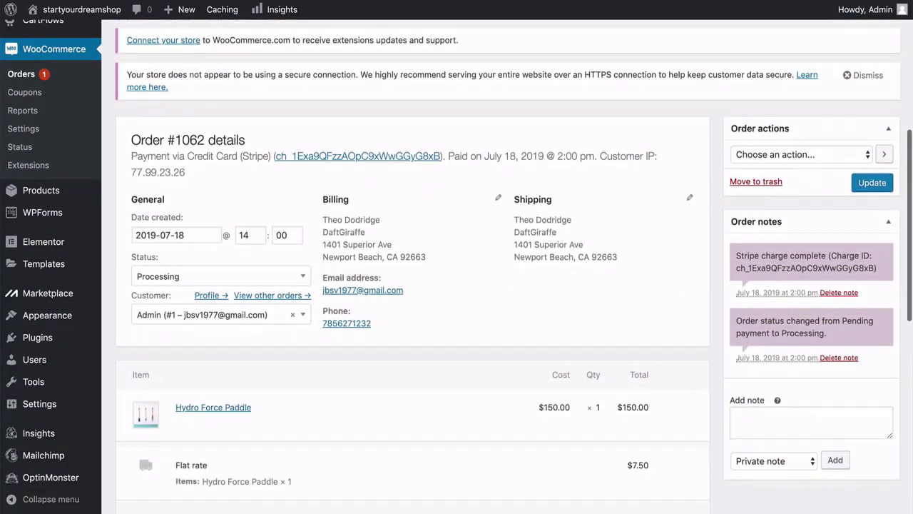
{"action": "scroll", "coordinate": [217, 393], "scroll_direction": "up", "scroll_amount": 1}
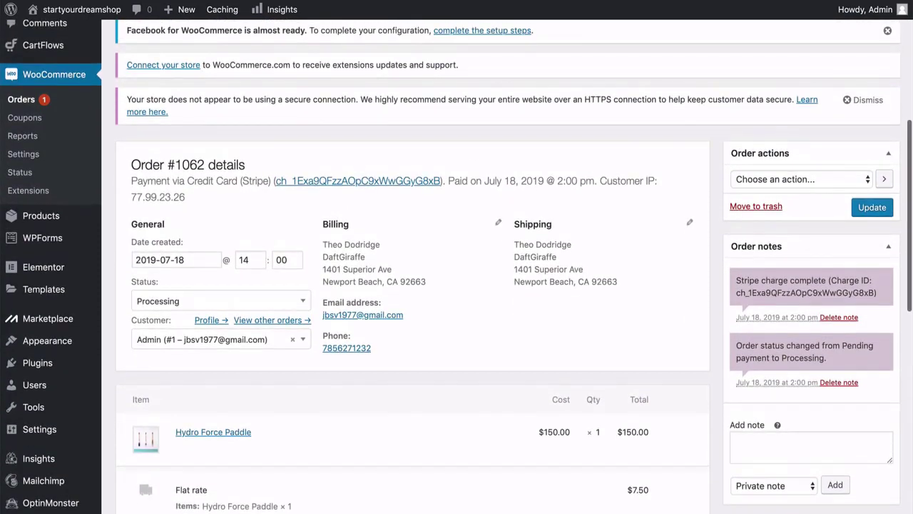
{"action": "left_click", "coordinate": [241, 306]}
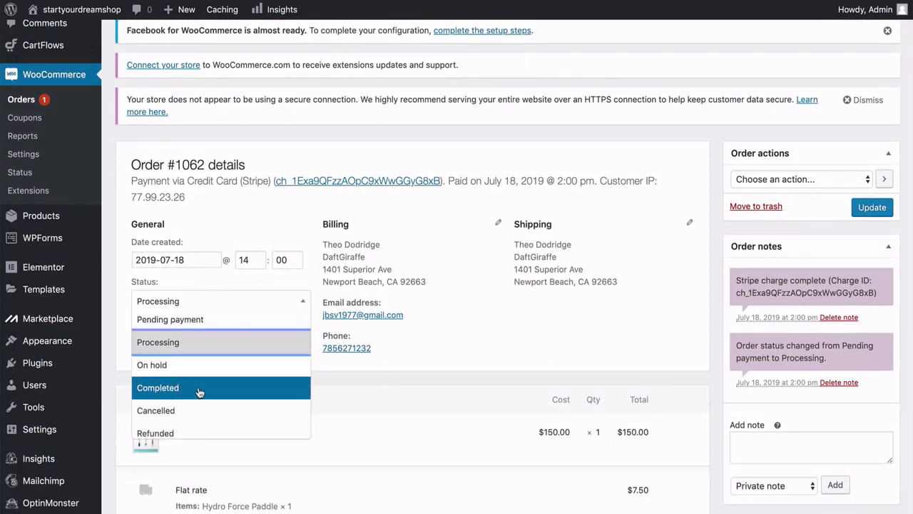
{"action": "scroll", "coordinate": [200, 393], "scroll_direction": "down", "scroll_amount": 1}
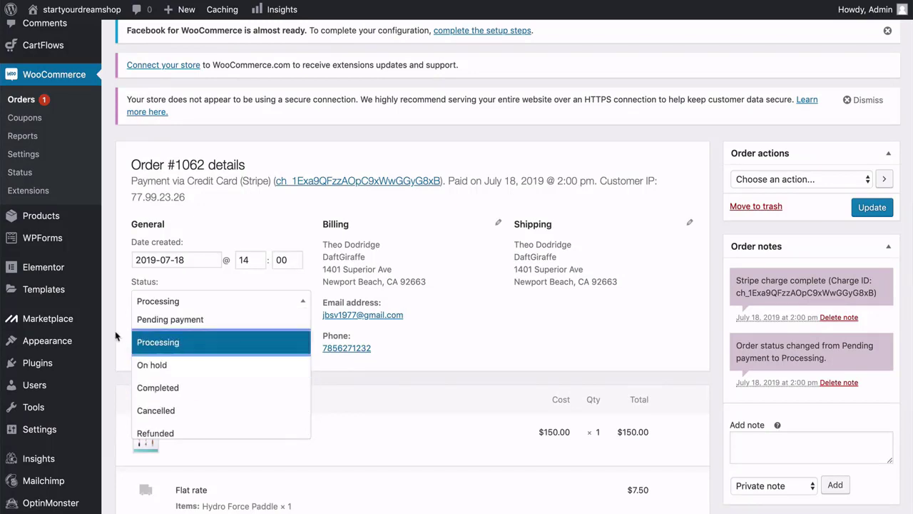
{"action": "left_click", "coordinate": [200, 388]}
{"action": "left_click", "coordinate": [873, 211]}
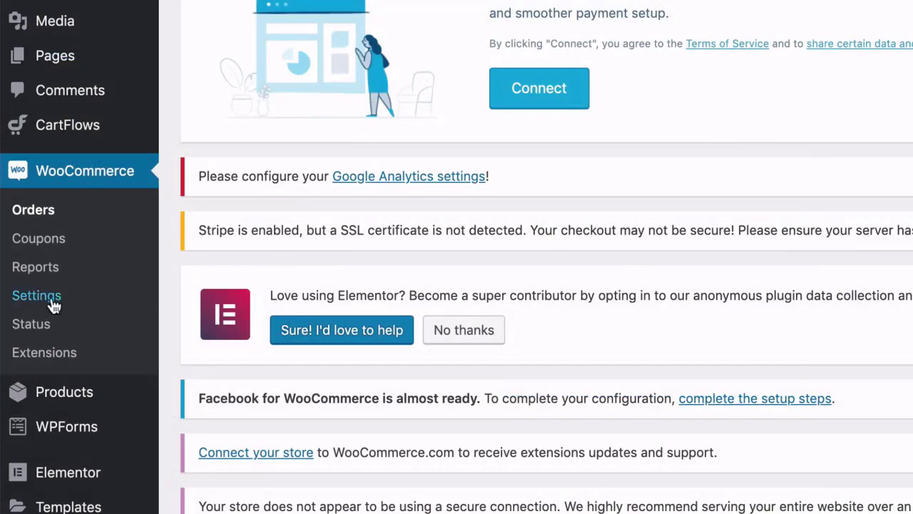
Open Stripe under WooCommerce > Settings > Payments and uncheck Enable Test Mode.
{"action": "left_click", "coordinate": [36, 295]}
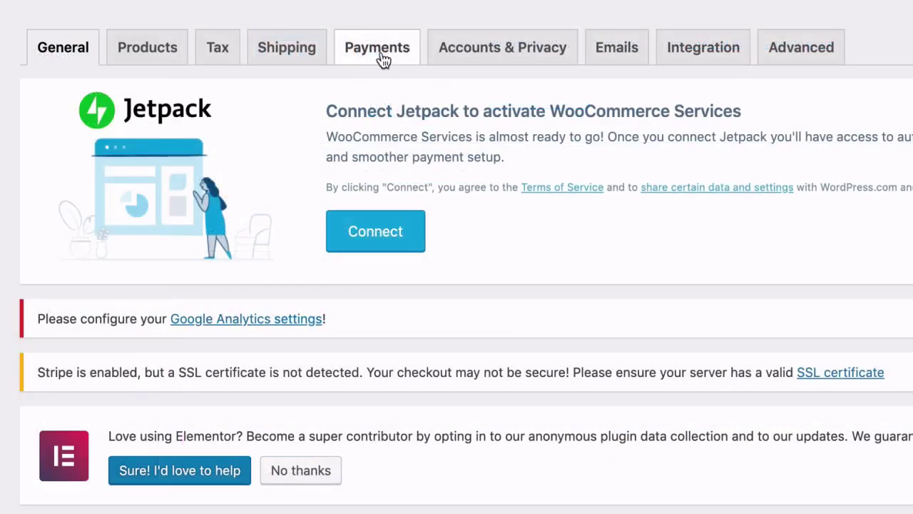
{"action": "left_click", "coordinate": [383, 60]}
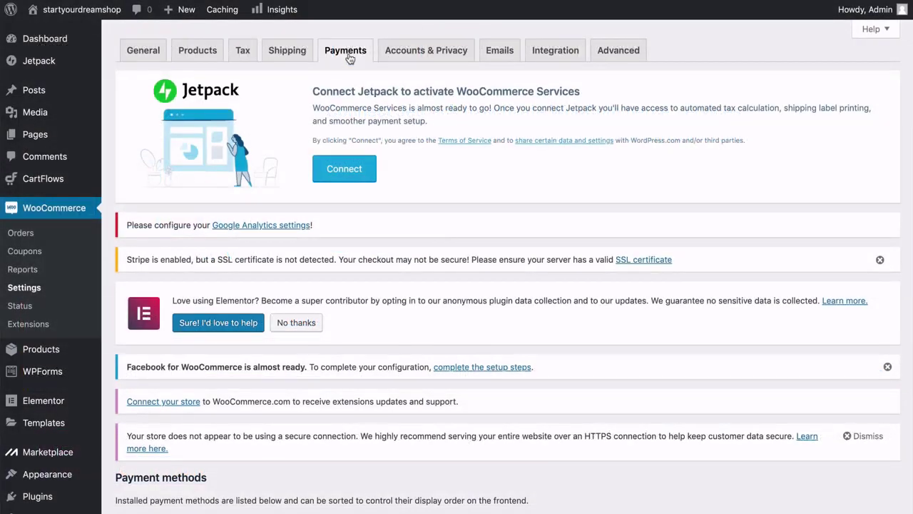
{"action": "scroll", "coordinate": [350, 59], "scroll_direction": "down", "scroll_amount": 5}
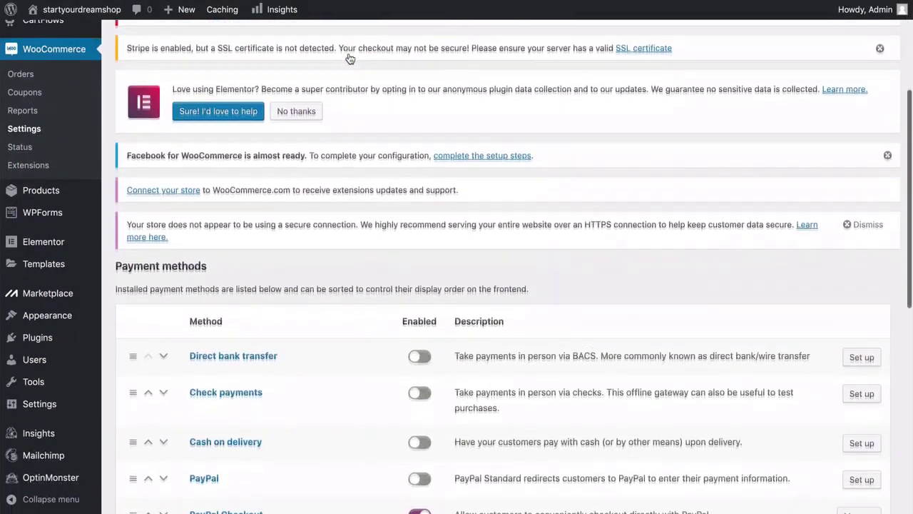
{"action": "scroll", "coordinate": [349, 58], "scroll_direction": "down", "scroll_amount": 2}
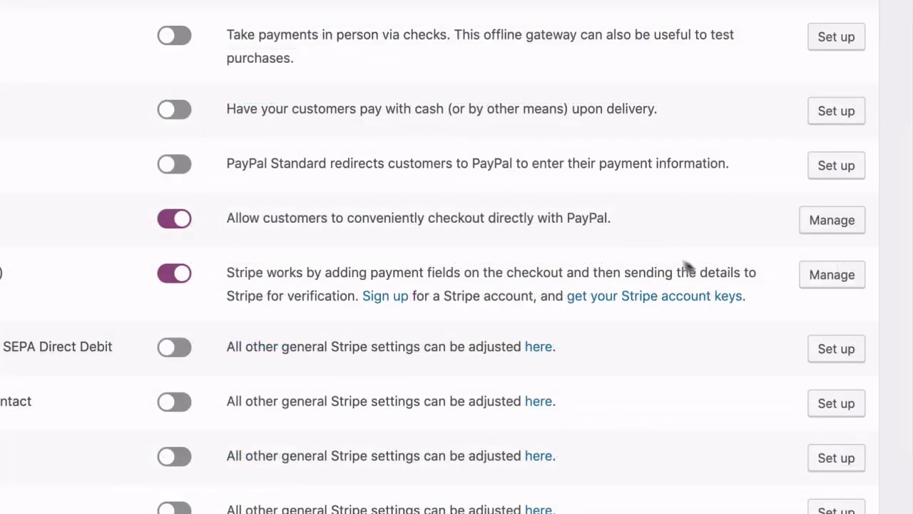
{"action": "left_click", "coordinate": [825, 285]}
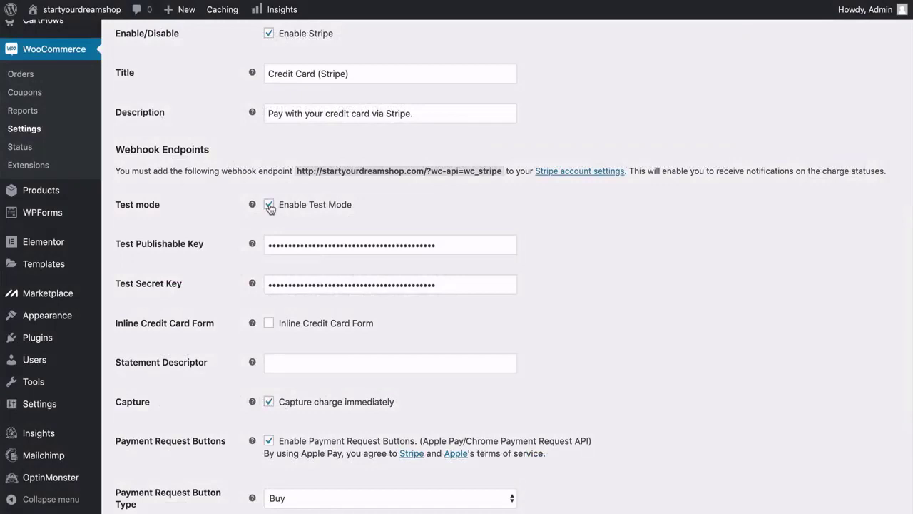
{"action": "left_click", "coordinate": [269, 206]}
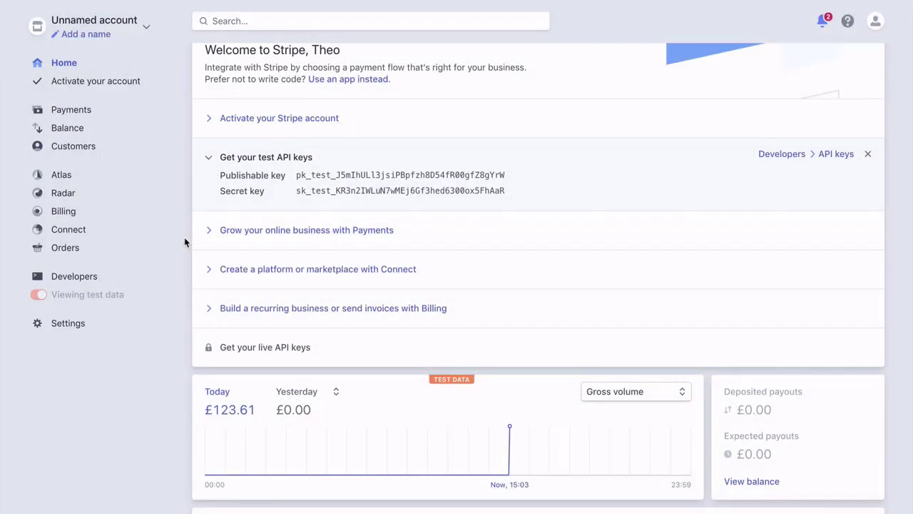
Start the 'Activate your Stripe account' steps and resend the verification email.
{"action": "mouse_move", "coordinate": [223, 354]}
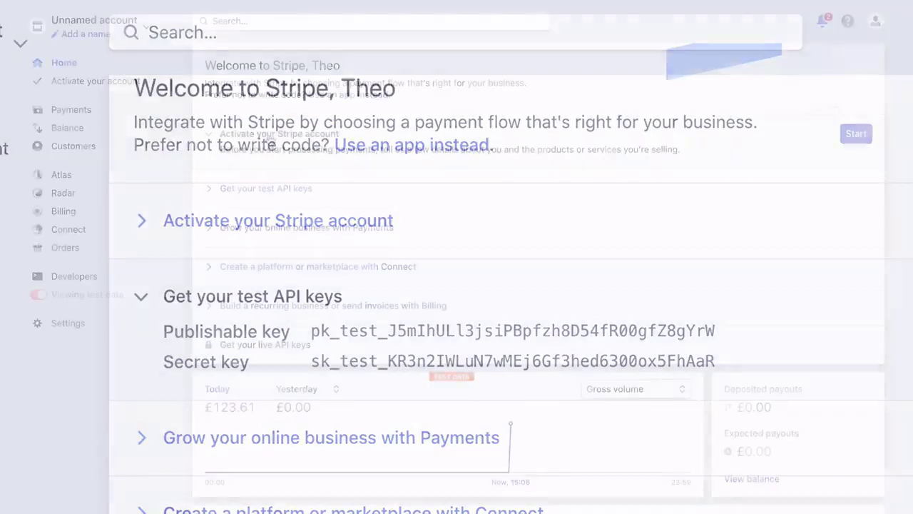
{"action": "left_click", "coordinate": [259, 227]}
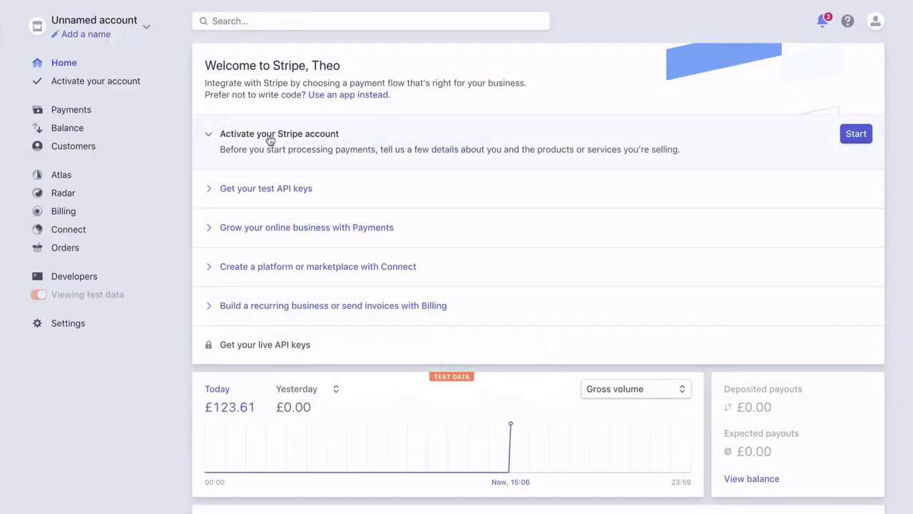
{"action": "left_click", "coordinate": [852, 137]}
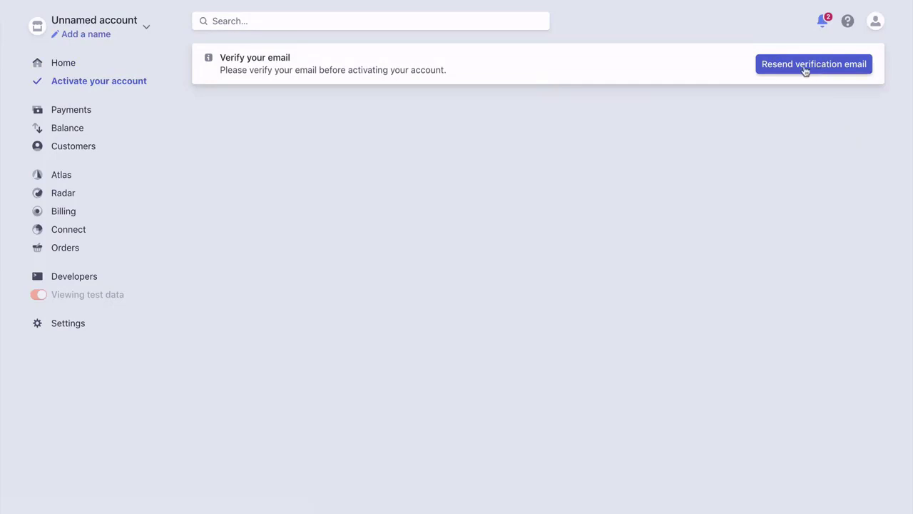
{"action": "left_click", "coordinate": [805, 67]}
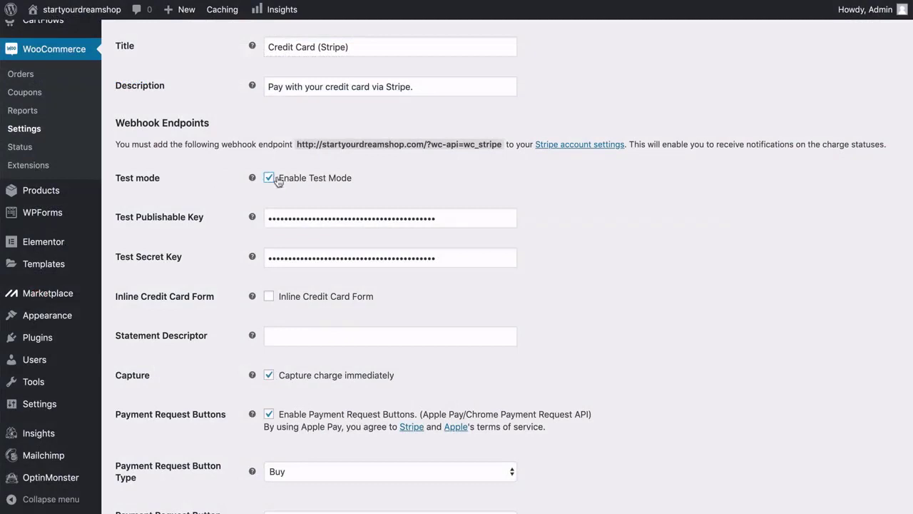
Turn off Stripe's 'Enable Test Mode' so live keys are used, and scroll down the settings.
{"action": "left_click", "coordinate": [269, 178]}
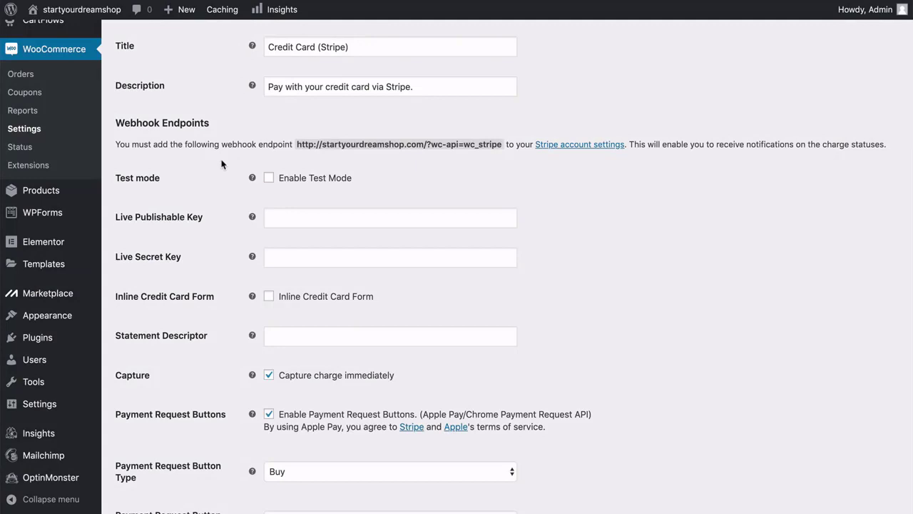
{"action": "scroll", "coordinate": [222, 164], "scroll_direction": "down", "scroll_amount": 4}
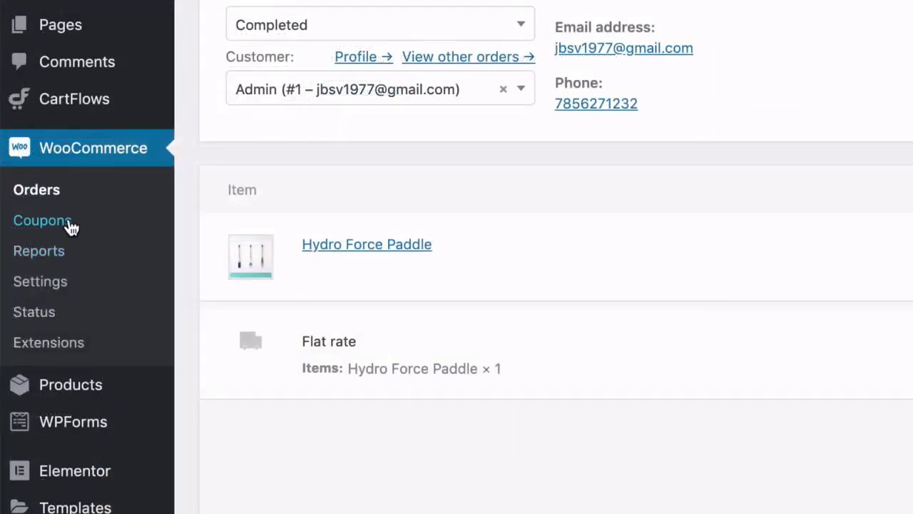
Go to the store's coupon list and look through the existing coupons.
{"action": "left_click", "coordinate": [43, 221]}
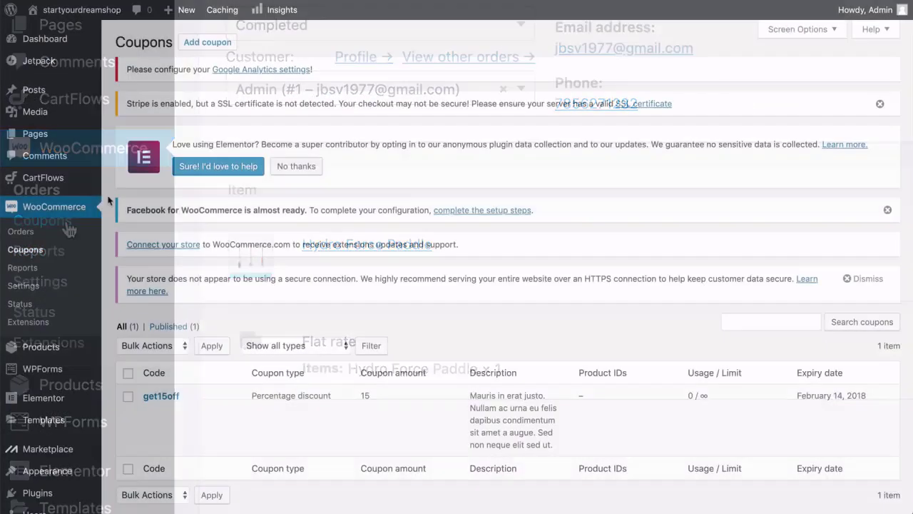
{"action": "scroll", "coordinate": [178, 143], "scroll_direction": "down", "scroll_amount": 3}
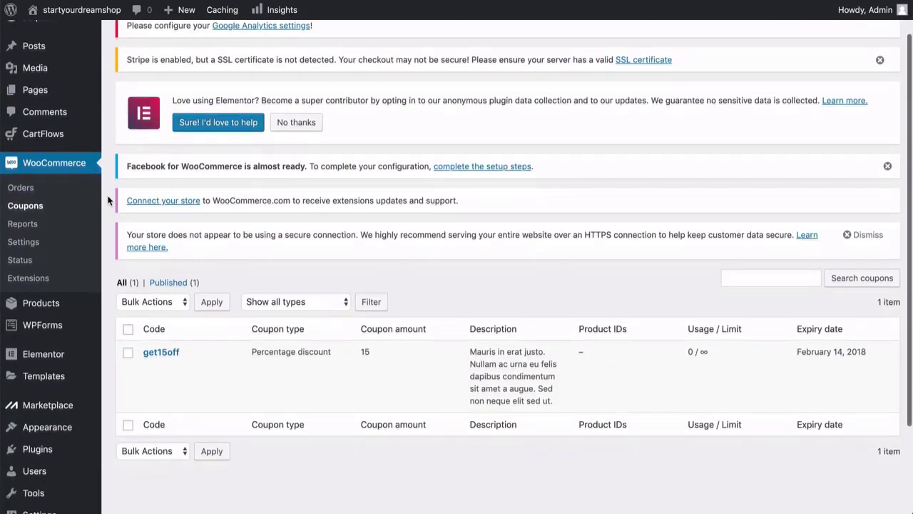
{"action": "scroll", "coordinate": [108, 200], "scroll_direction": "down", "scroll_amount": 2}
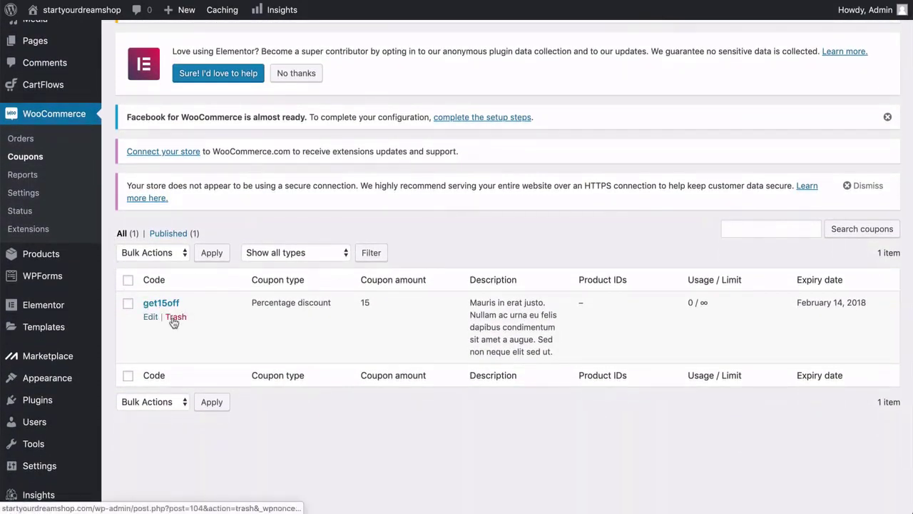
{"action": "scroll", "coordinate": [152, 323], "scroll_direction": "up", "scroll_amount": 1}
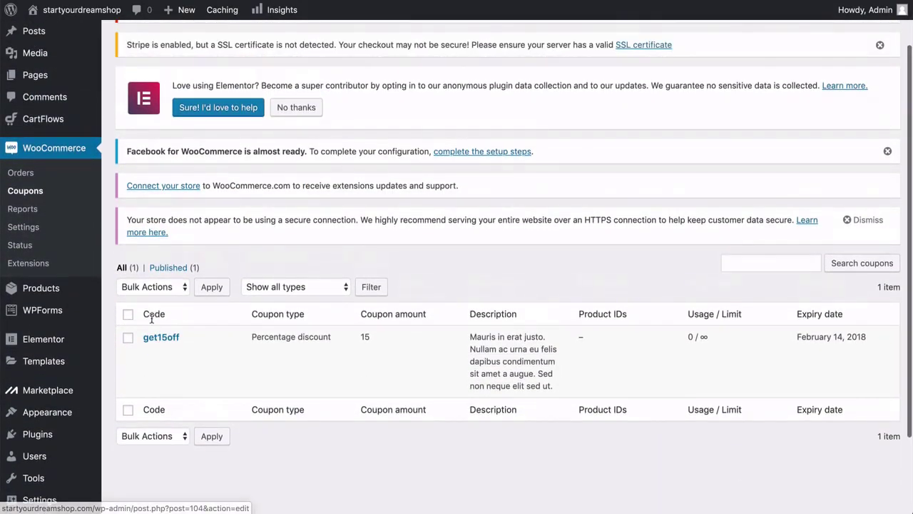
{"action": "scroll", "coordinate": [152, 319], "scroll_direction": "up", "scroll_amount": 2}
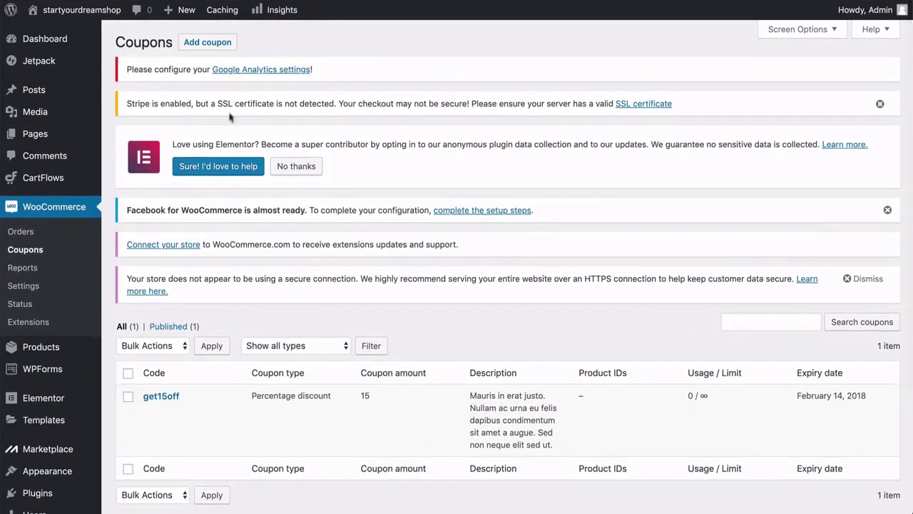
Add a new coupon with code 10OFF and description '10% Off'.
{"action": "left_click", "coordinate": [209, 44]}
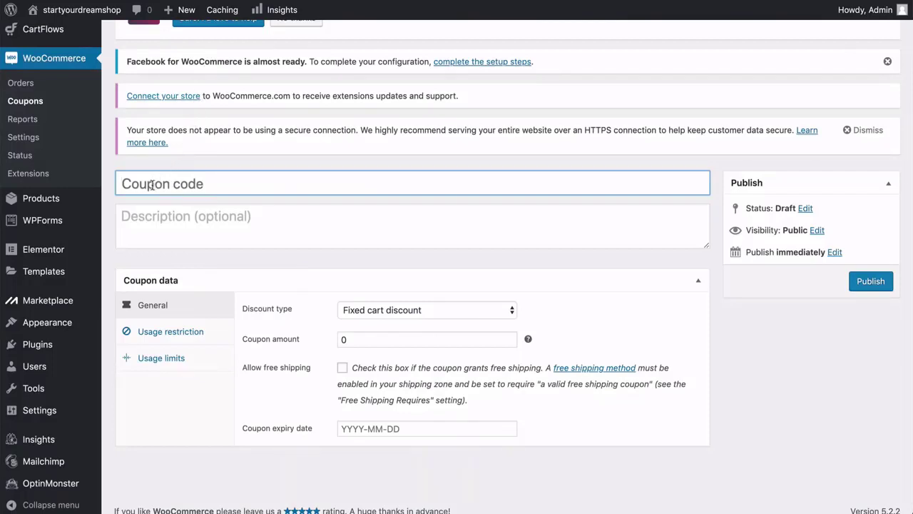
{"action": "type", "text": "10OFF"}
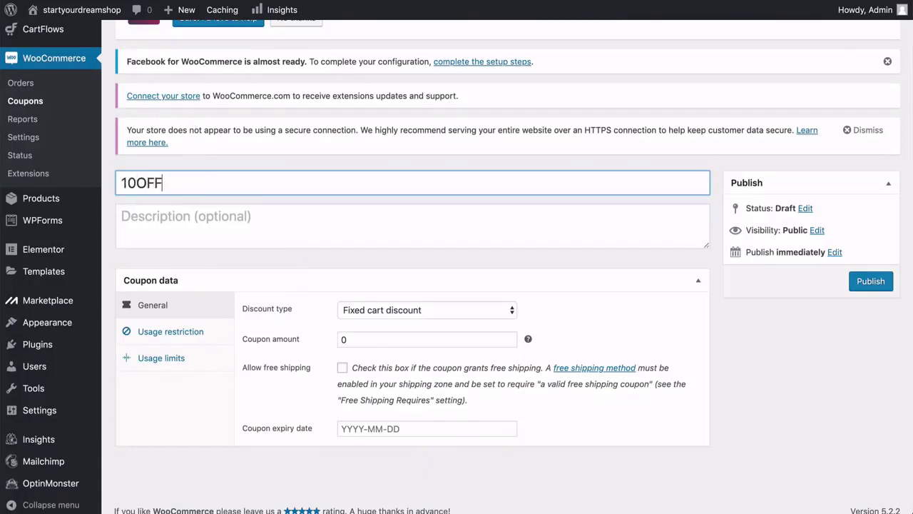
{"action": "left_click", "coordinate": [148, 217]}
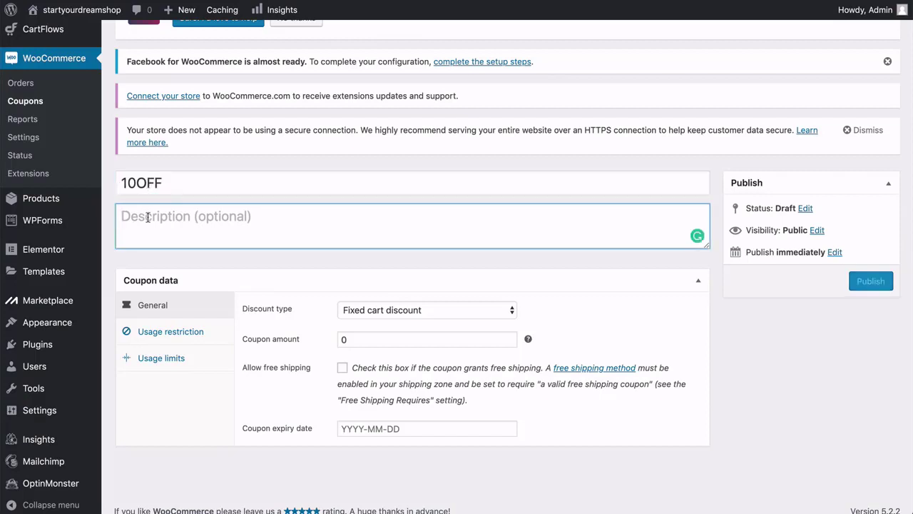
{"action": "type", "text": "10"}
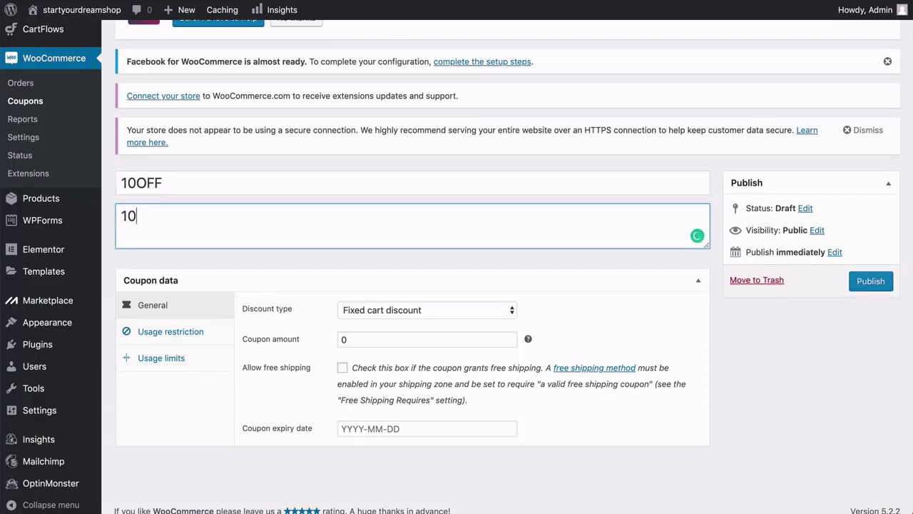
{"action": "type", "text": "% Off"}
{"action": "left_click", "coordinate": [395, 315]}
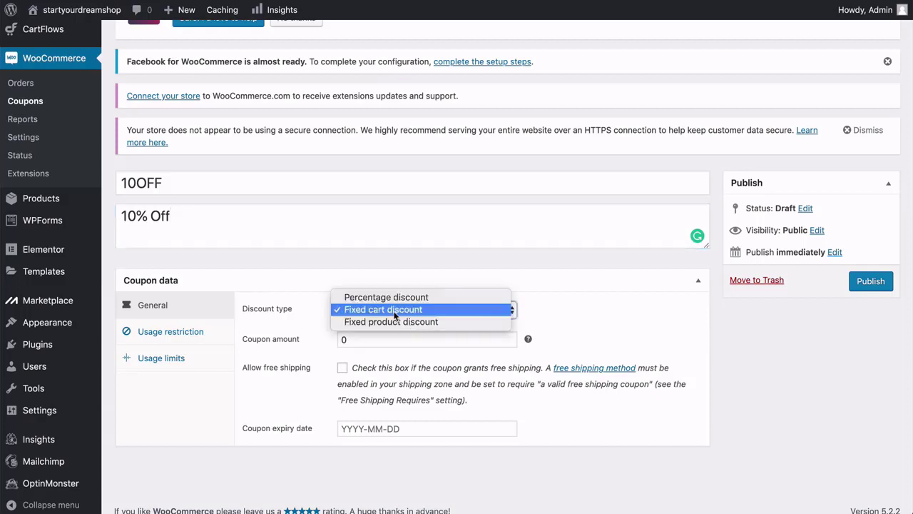
Set the coupon's discount type to Percentage discount with an amount of 10.
{"action": "left_click", "coordinate": [431, 296]}
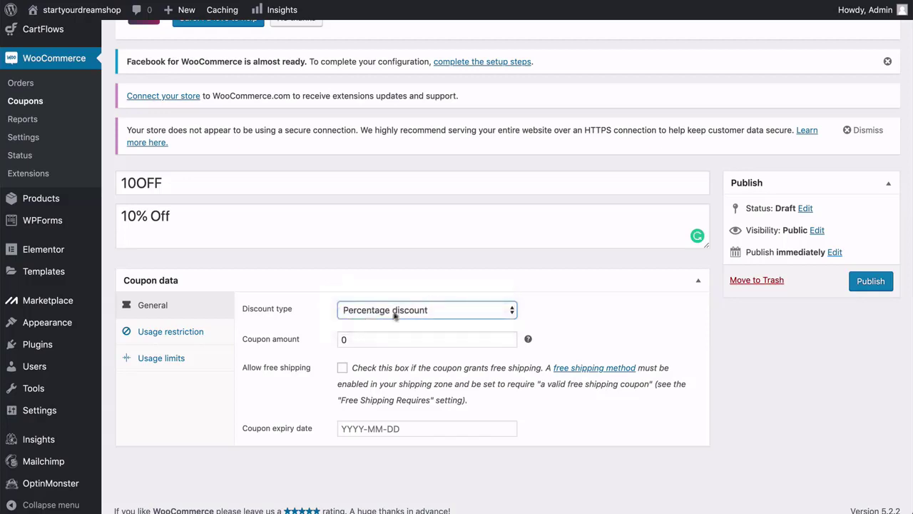
{"action": "left_click", "coordinate": [342, 340]}
{"action": "type", "text": "10"}
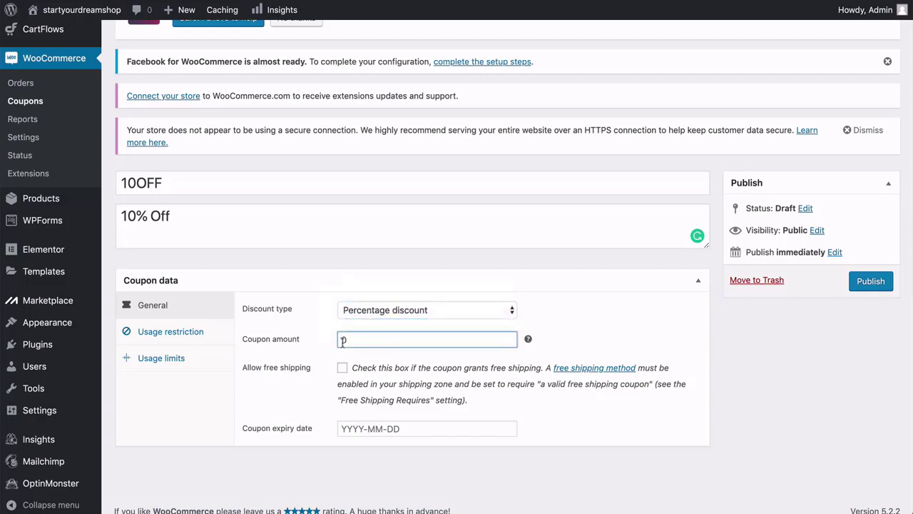
{"action": "left_click", "coordinate": [315, 352]}
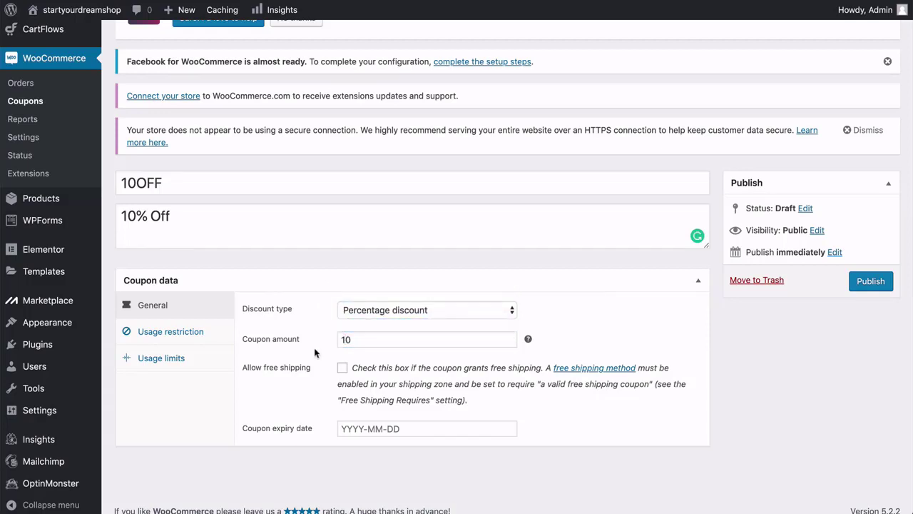
Leave usage restrictions and usage limits at their defaults and publish the 10OFF coupon.
{"action": "mouse_move", "coordinate": [529, 340]}
{"action": "left_click", "coordinate": [199, 335]}
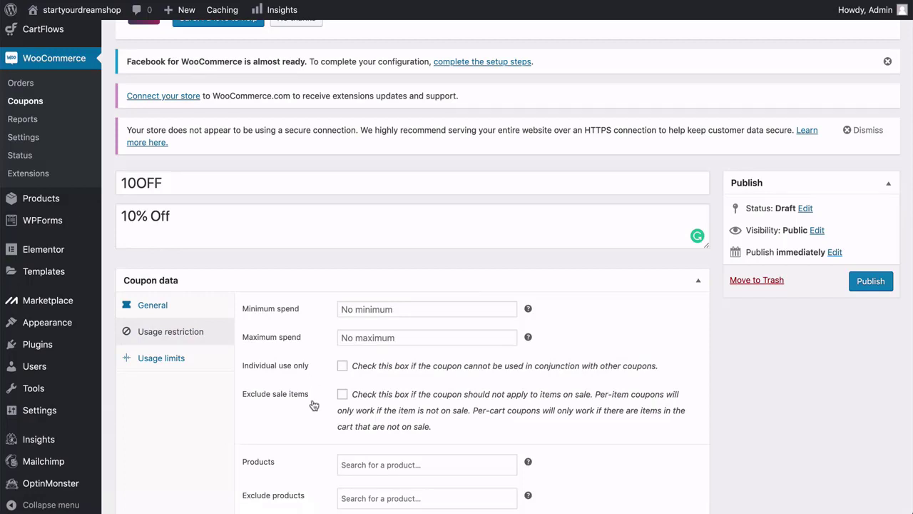
{"action": "scroll", "coordinate": [314, 405], "scroll_direction": "down", "scroll_amount": 5}
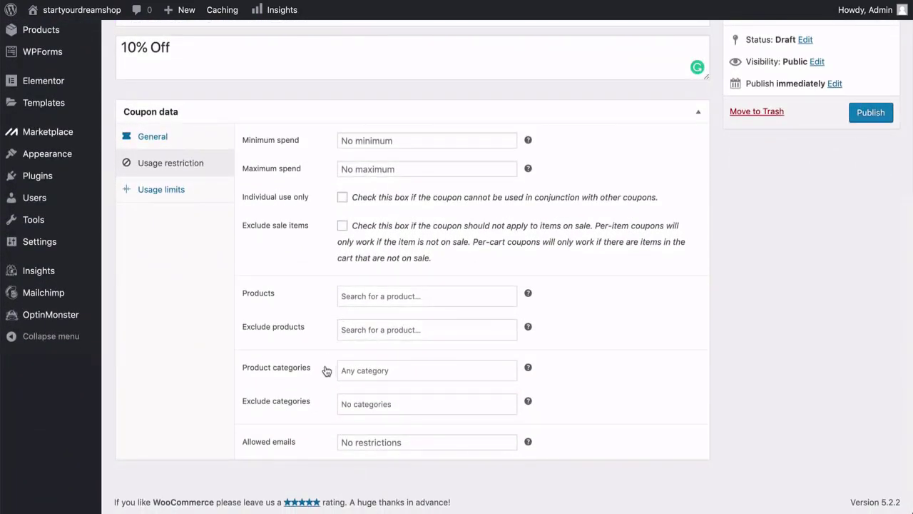
{"action": "scroll", "coordinate": [326, 371], "scroll_direction": "up", "scroll_amount": 5}
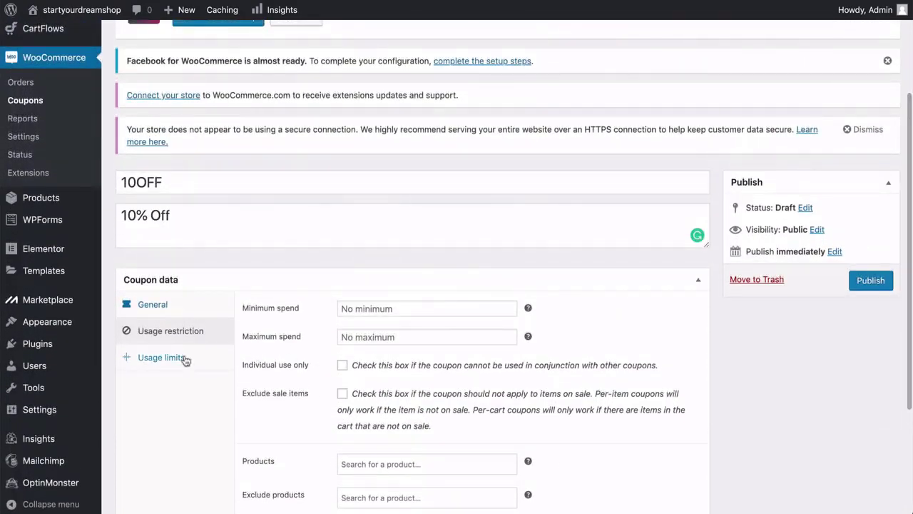
{"action": "left_click", "coordinate": [184, 360]}
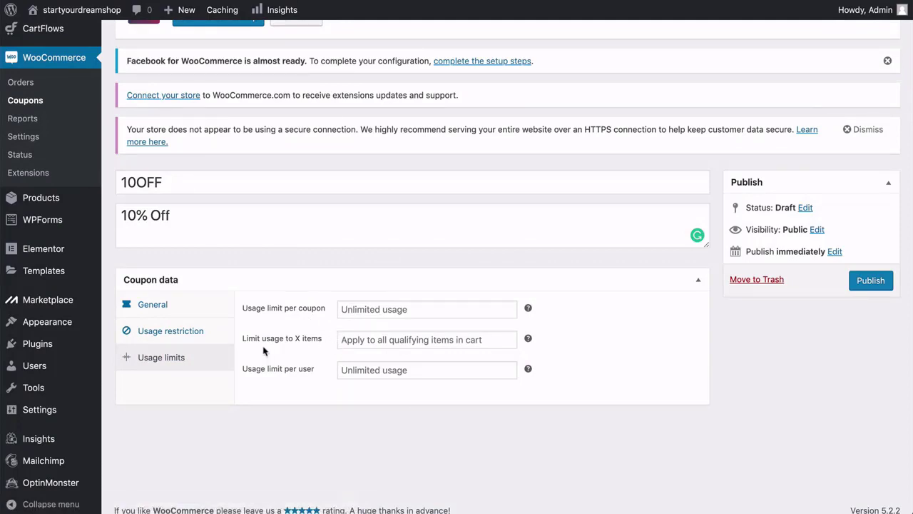
{"action": "left_click", "coordinate": [866, 282]}
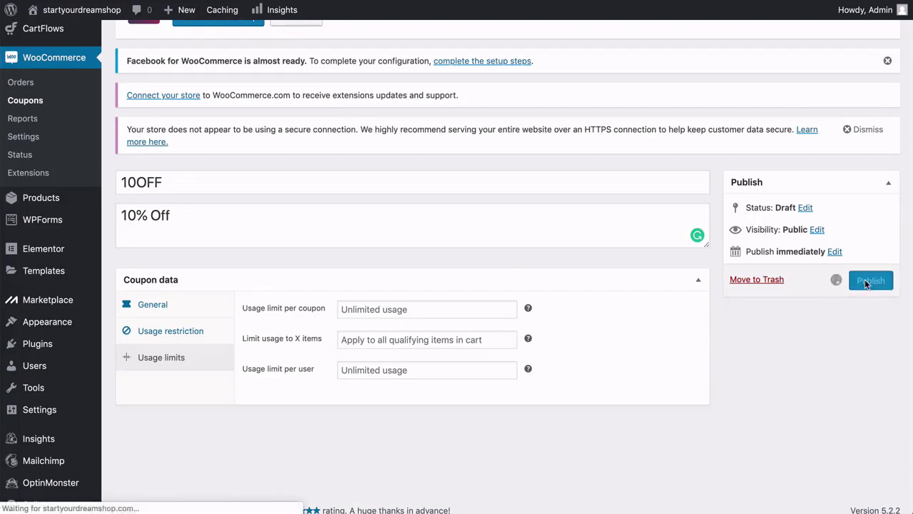
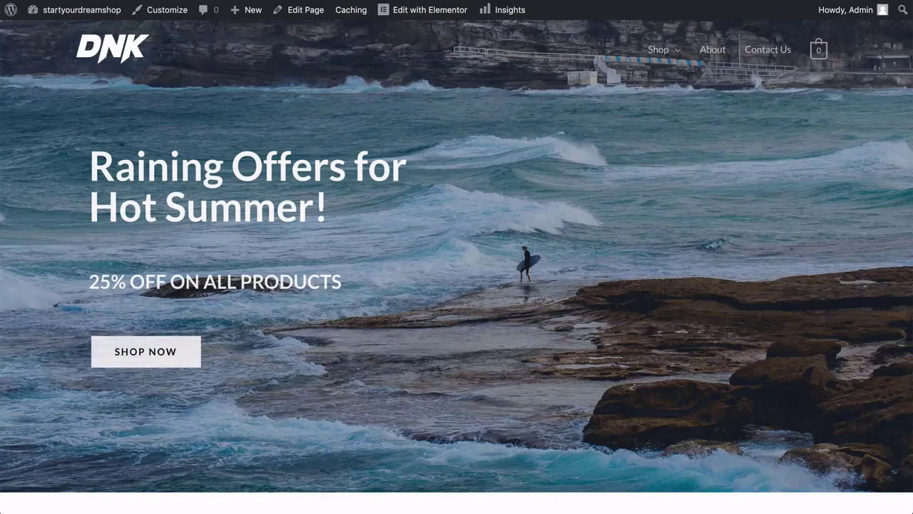
Apply coupon 10OFF to the paddle cart and confirm the total falls to $142.50.
{"action": "mouse_move", "coordinate": [660, 50]}
{"action": "left_click", "coordinate": [665, 86]}
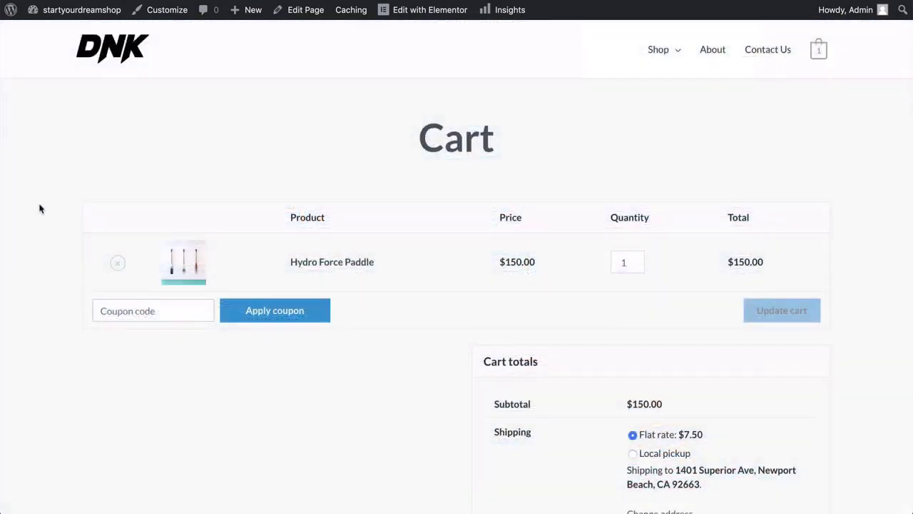
{"action": "scroll", "coordinate": [41, 209], "scroll_direction": "down", "scroll_amount": 2}
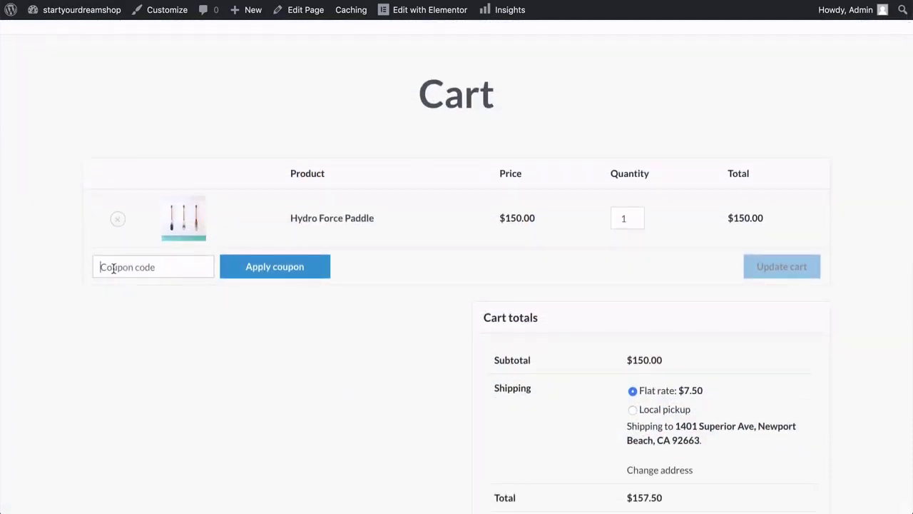
{"action": "type", "text": "10OFF"}
{"action": "left_click", "coordinate": [275, 270]}
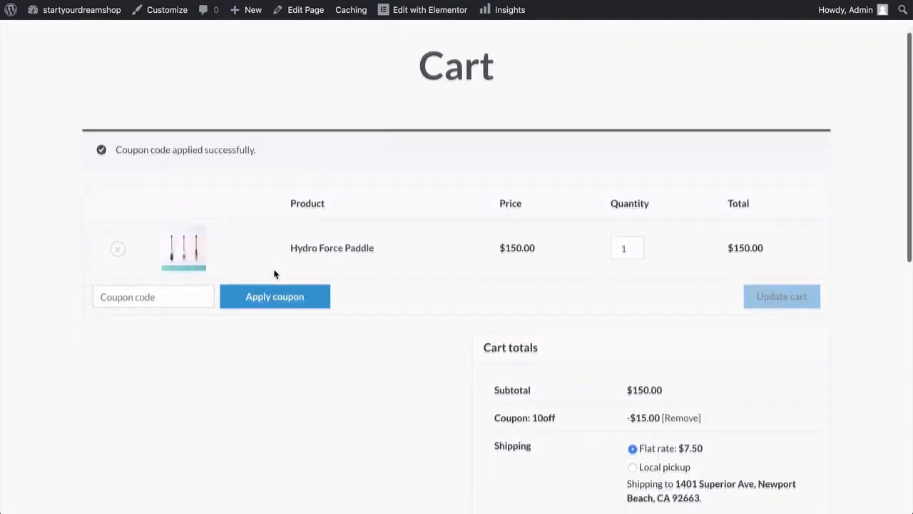
{"action": "scroll", "coordinate": [275, 274], "scroll_direction": "down", "scroll_amount": 2}
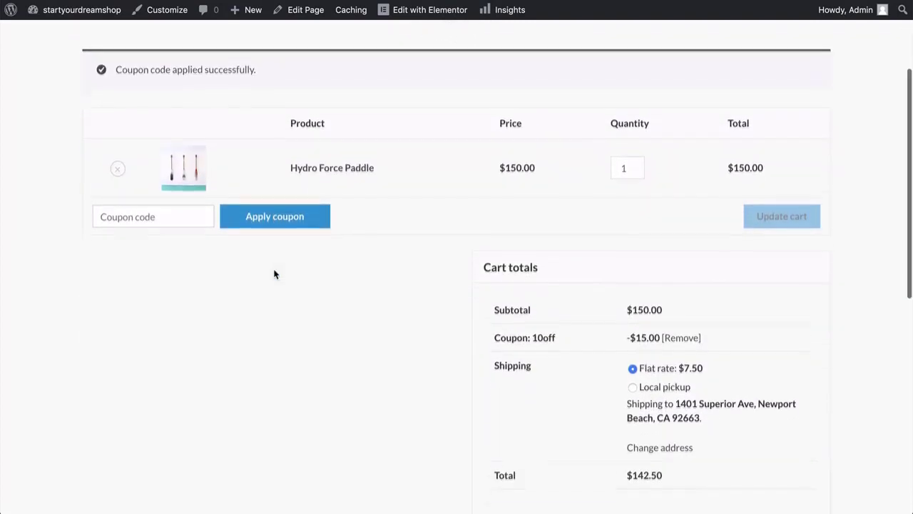
{"action": "scroll", "coordinate": [275, 274], "scroll_direction": "down", "scroll_amount": 1}
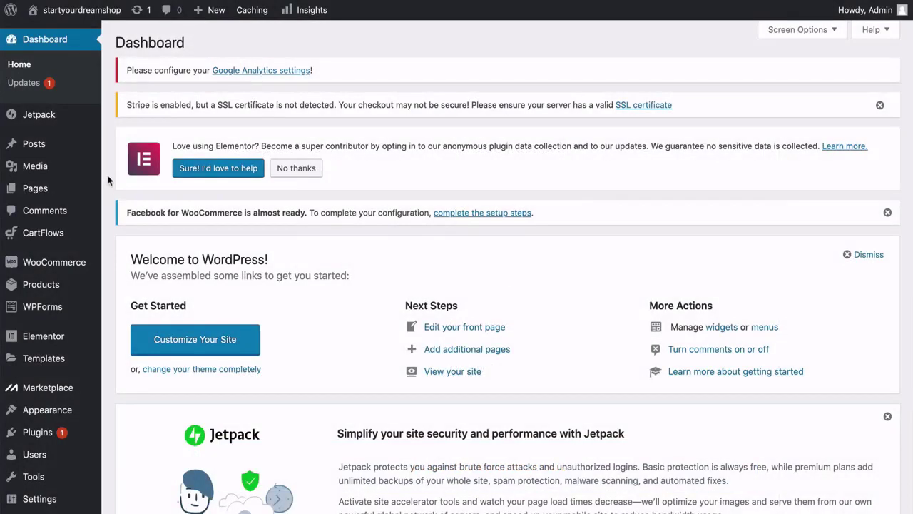
From the All Pages list, open the About page in Elementor.
{"action": "mouse_move", "coordinate": [90, 190]}
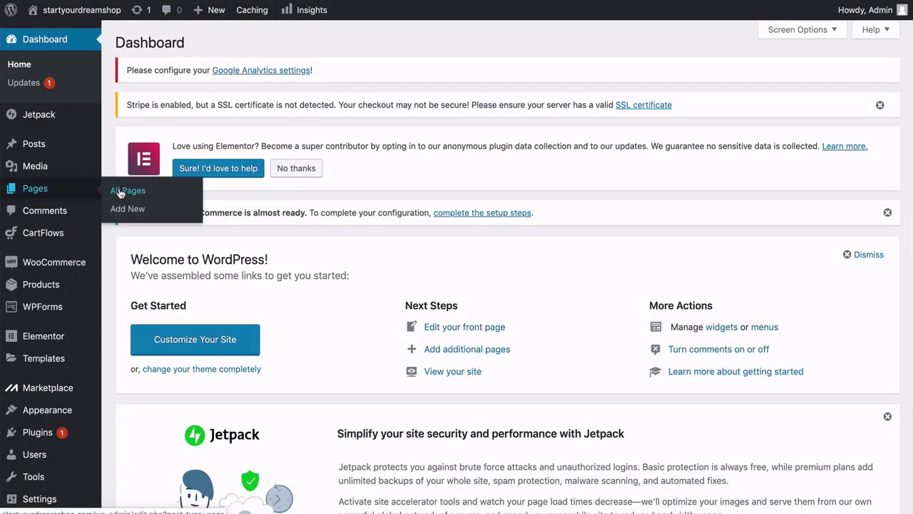
{"action": "left_click", "coordinate": [120, 192]}
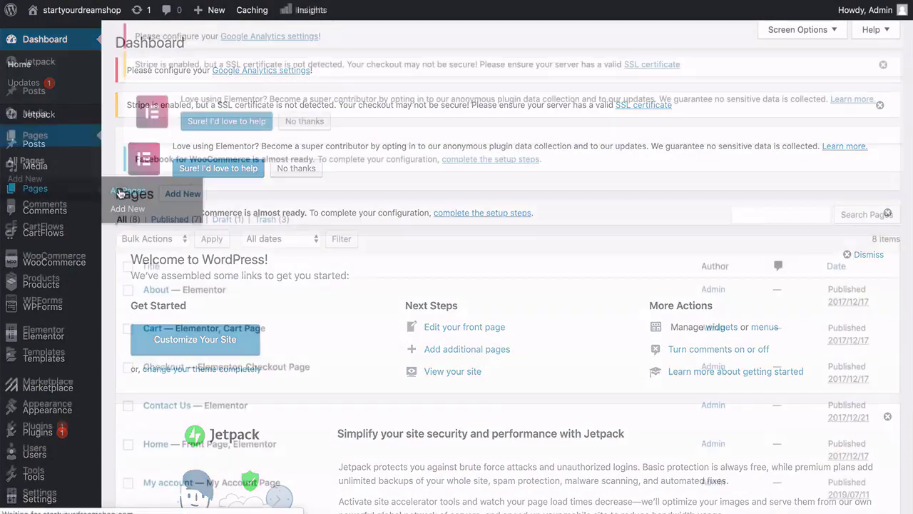
{"action": "scroll", "coordinate": [121, 192], "scroll_direction": "down", "scroll_amount": 3}
{"action": "scroll", "coordinate": [121, 192], "scroll_direction": "down", "scroll_amount": 2}
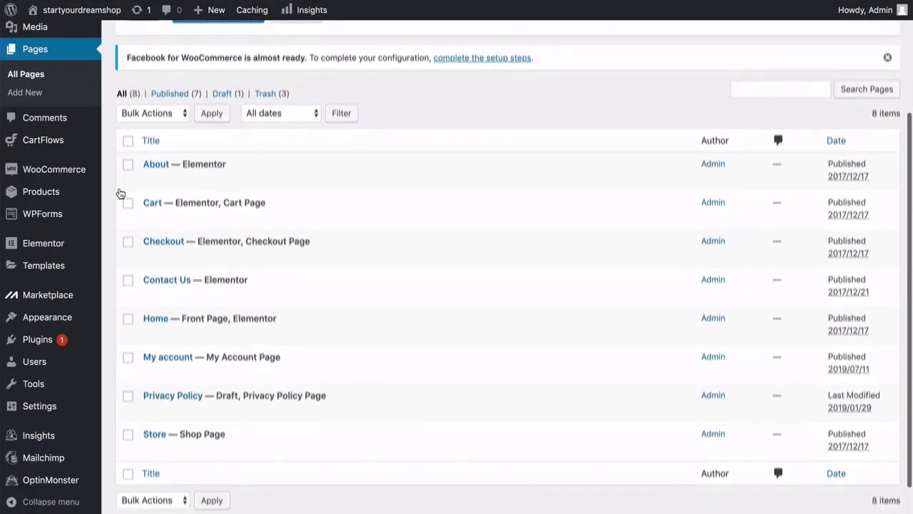
{"action": "mouse_move", "coordinate": [130, 178]}
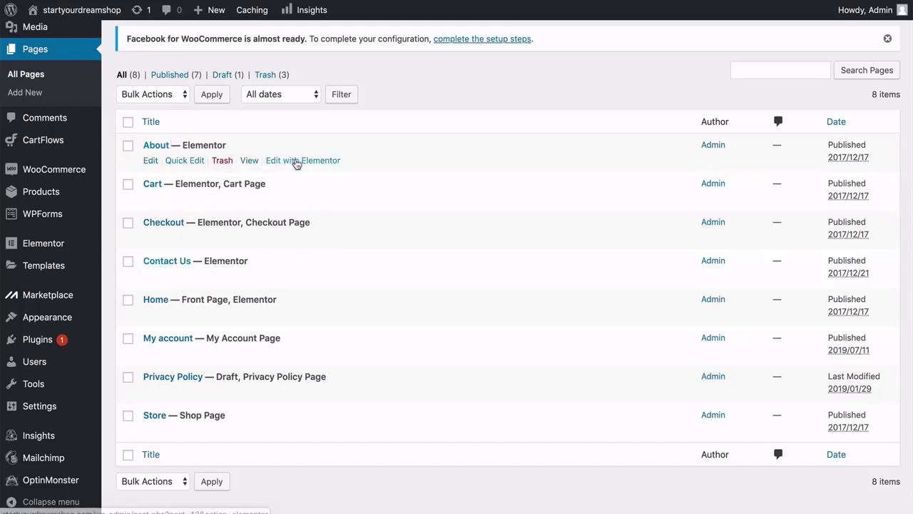
{"action": "left_click", "coordinate": [296, 162]}
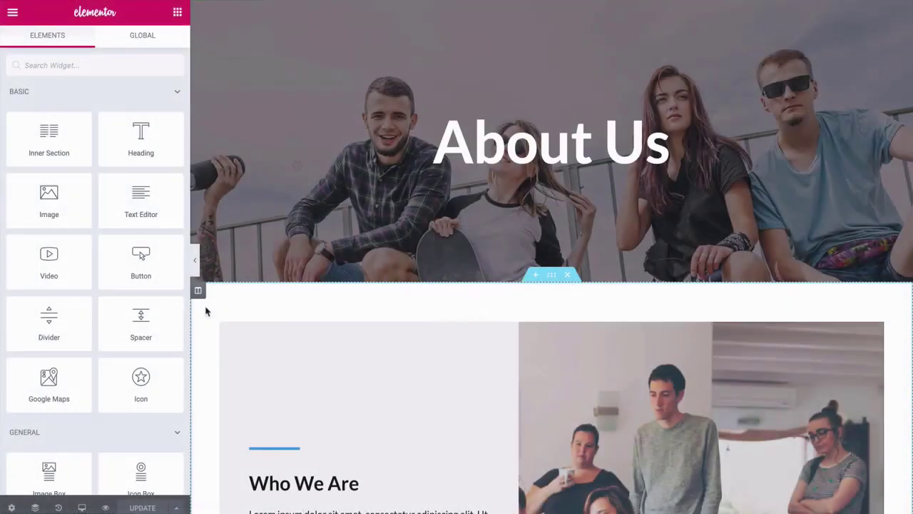
Scroll through the About Us page, from the hero banner through the Who We Are section.
{"action": "scroll", "coordinate": [206, 312], "scroll_direction": "down", "scroll_amount": 3}
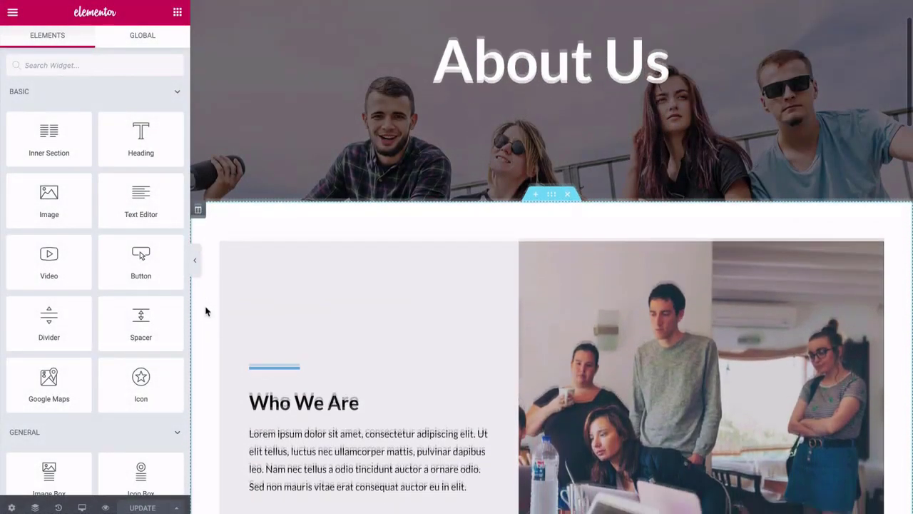
{"action": "scroll", "coordinate": [206, 311], "scroll_direction": "down", "scroll_amount": 5}
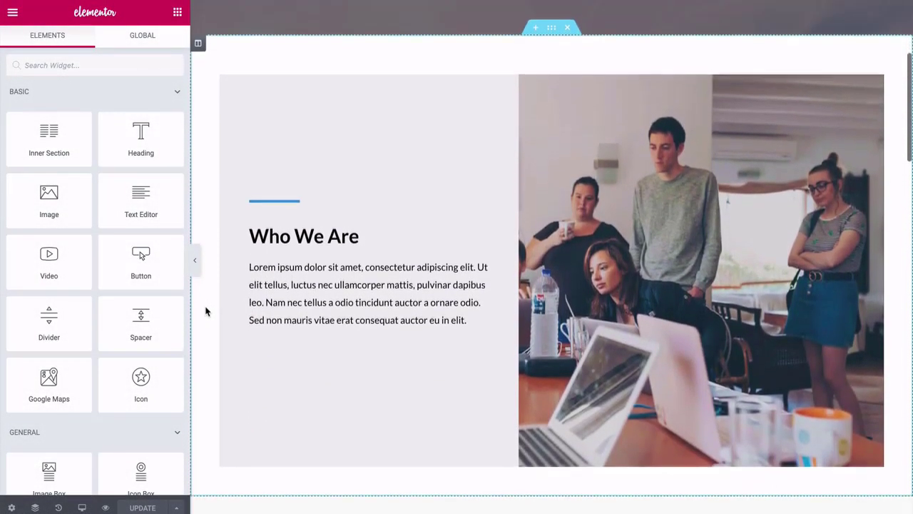
{"action": "scroll", "coordinate": [206, 311], "scroll_direction": "down", "scroll_amount": 12}
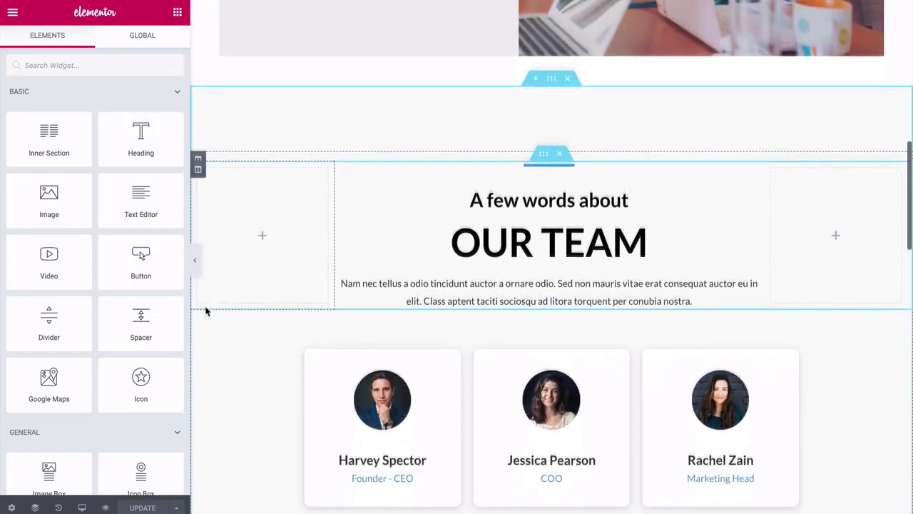
{"action": "scroll", "coordinate": [206, 311], "scroll_direction": "down", "scroll_amount": 5}
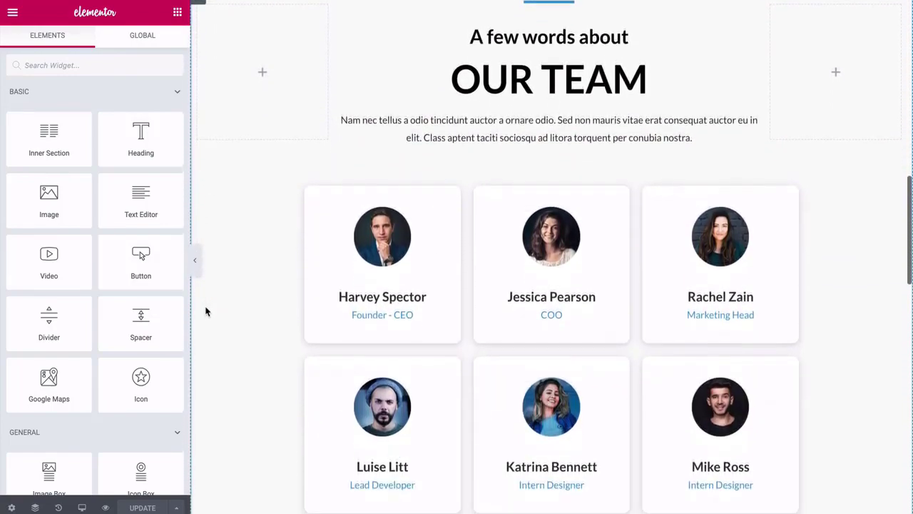
{"action": "scroll", "coordinate": [205, 312], "scroll_direction": "down", "scroll_amount": 20}
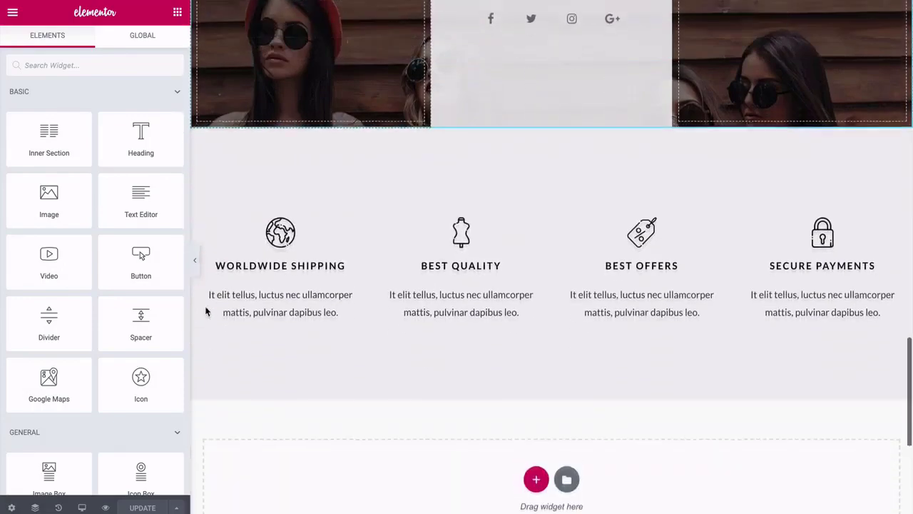
{"action": "scroll", "coordinate": [205, 311], "scroll_direction": "down", "scroll_amount": 9}
{"action": "scroll", "coordinate": [205, 310], "scroll_direction": "up", "scroll_amount": 12}
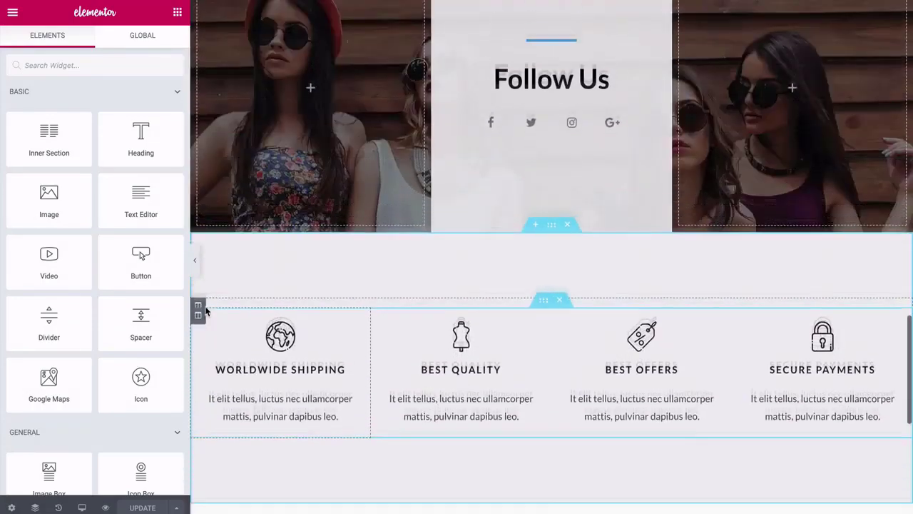
{"action": "scroll", "coordinate": [205, 312], "scroll_direction": "up", "scroll_amount": 20}
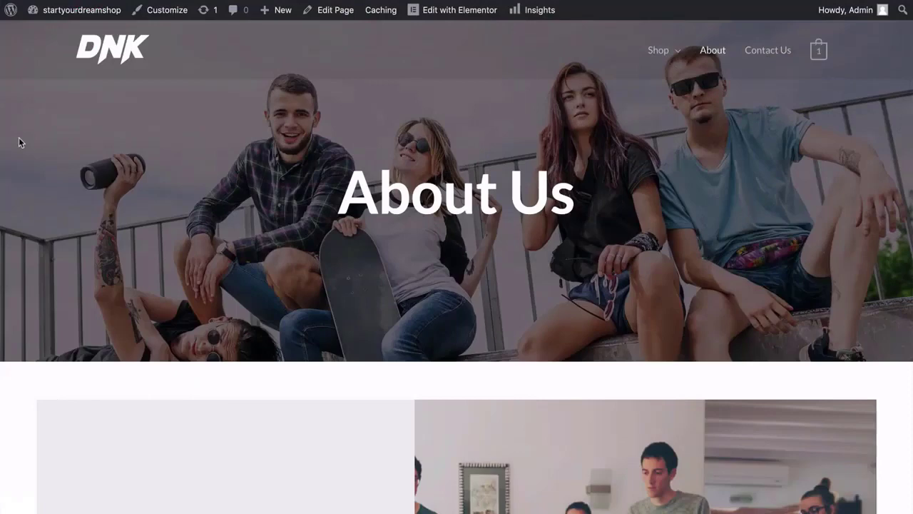
{"action": "scroll", "coordinate": [19, 142], "scroll_direction": "down", "scroll_amount": 3}
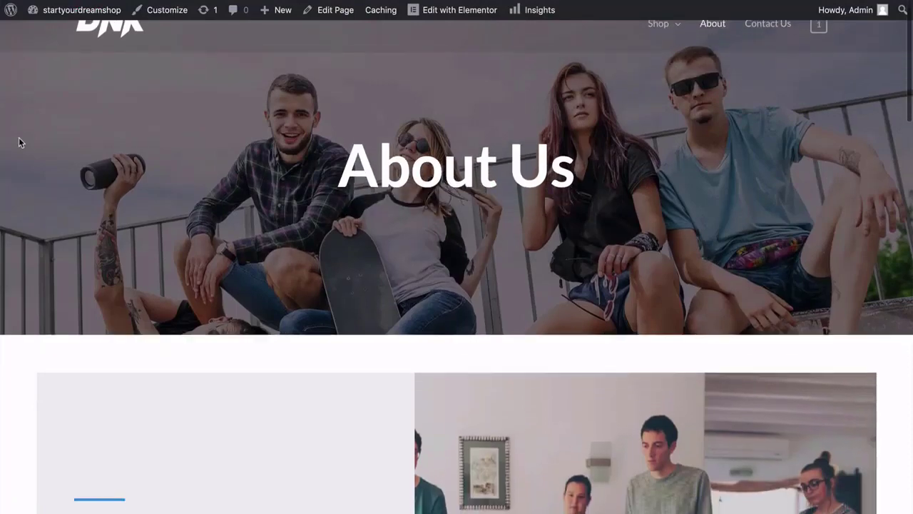
{"action": "scroll", "coordinate": [19, 142], "scroll_direction": "down", "scroll_amount": 3}
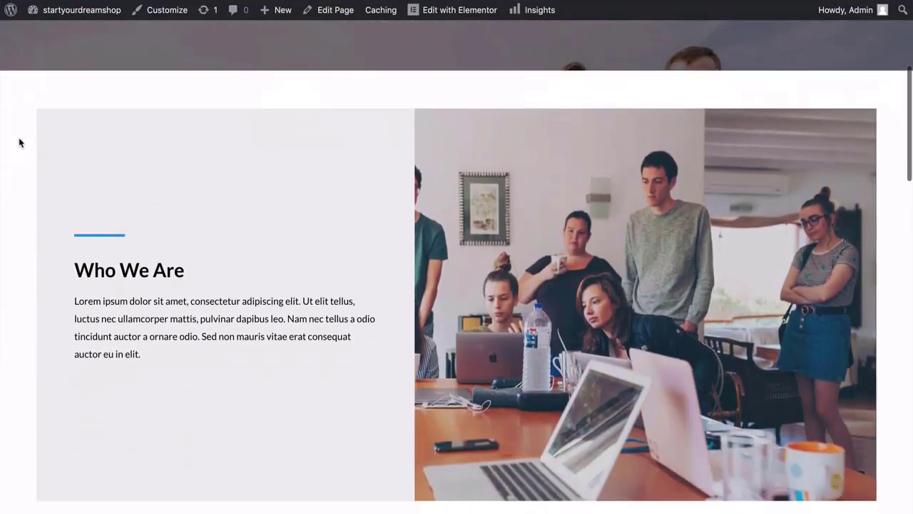
{"action": "scroll", "coordinate": [18, 142], "scroll_direction": "down", "scroll_amount": 8}
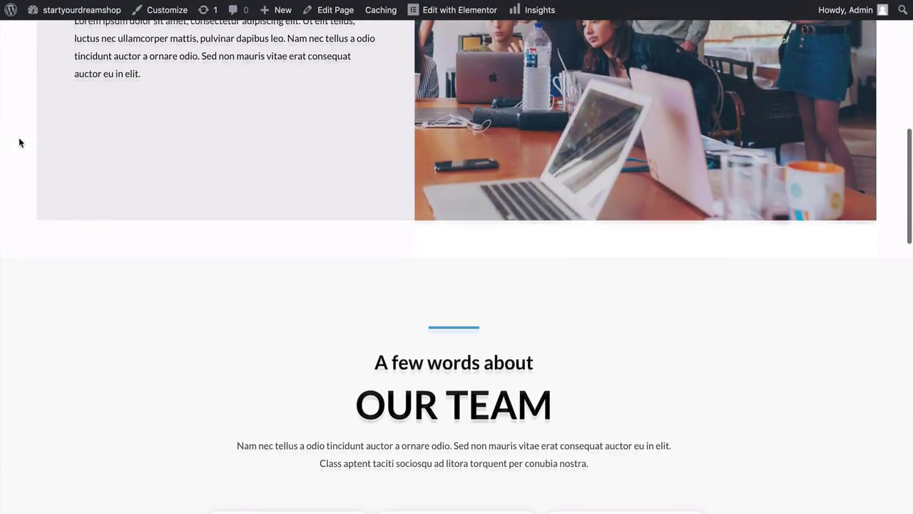
{"action": "scroll", "coordinate": [18, 142], "scroll_direction": "down", "scroll_amount": 10}
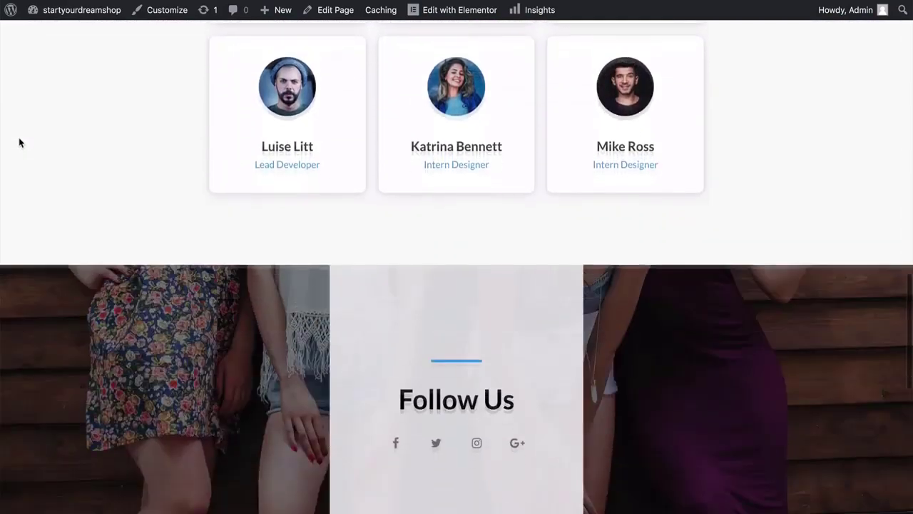
{"action": "scroll", "coordinate": [20, 142], "scroll_direction": "down", "scroll_amount": 5}
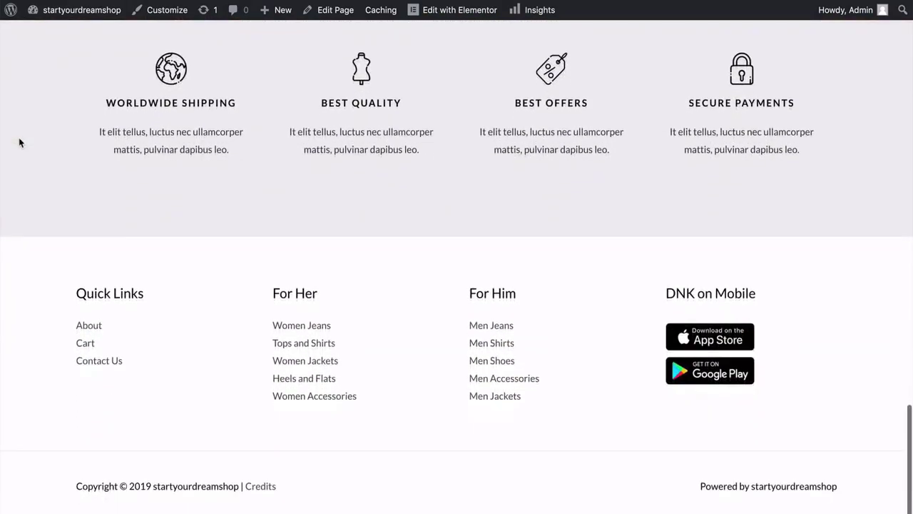
{"action": "scroll", "coordinate": [20, 142], "scroll_direction": "up", "scroll_amount": 12}
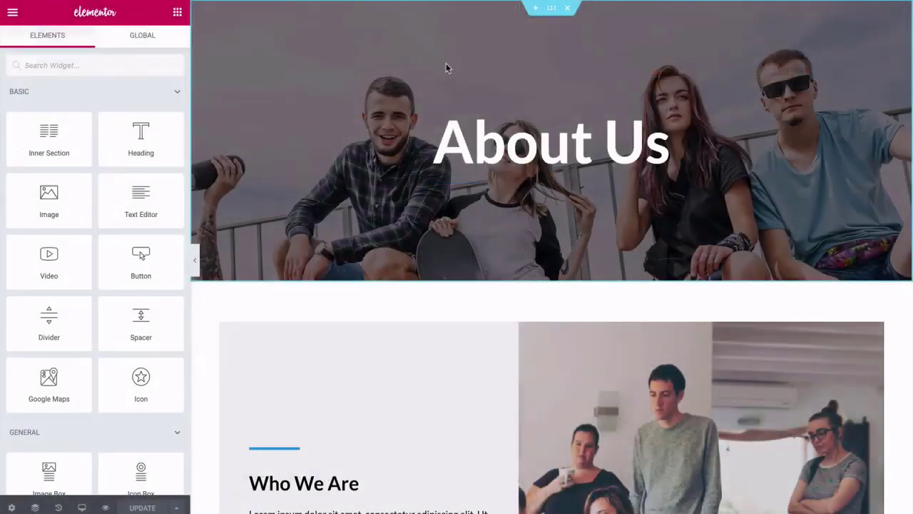
Select the About Us hero section and show its background style settings.
{"action": "left_click", "coordinate": [552, 7]}
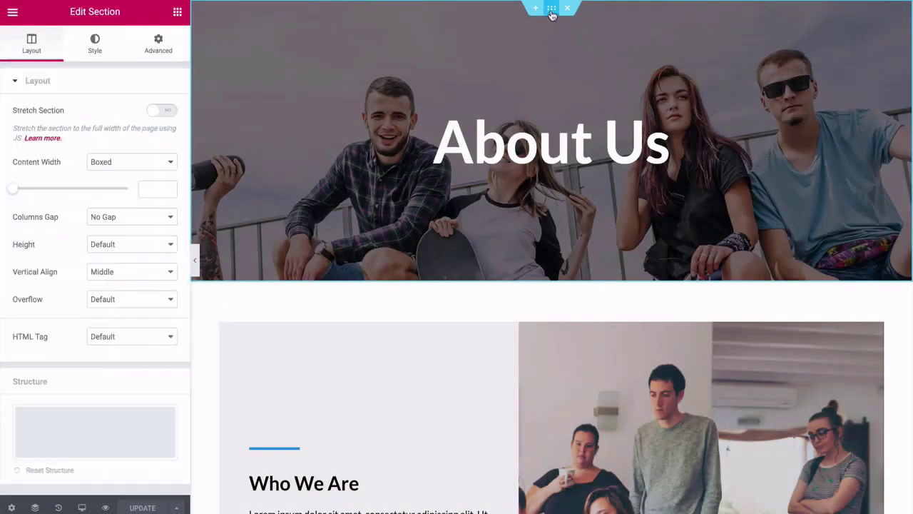
{"action": "left_click", "coordinate": [91, 46]}
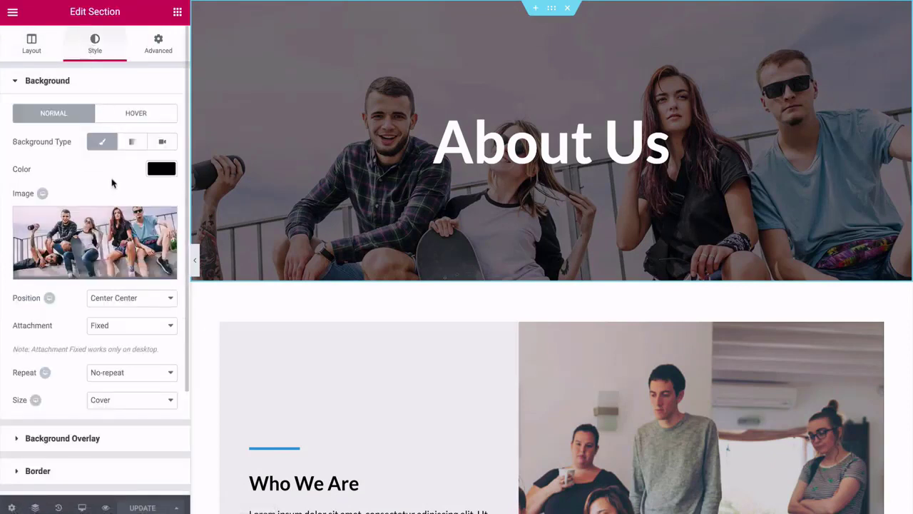
{"action": "scroll", "coordinate": [112, 183], "scroll_direction": "down", "scroll_amount": 2}
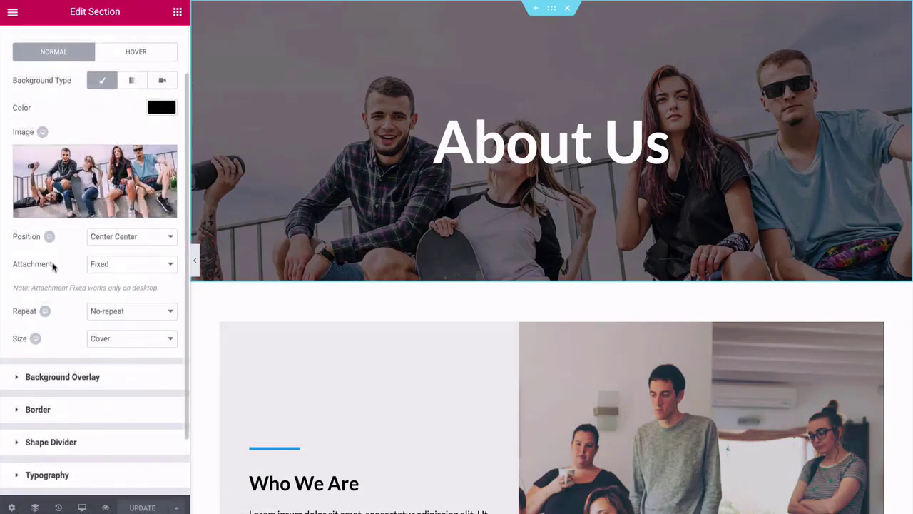
Try a Top Right background position, restore Center Center, and reveal the overlay settings.
{"action": "left_click", "coordinate": [110, 243]}
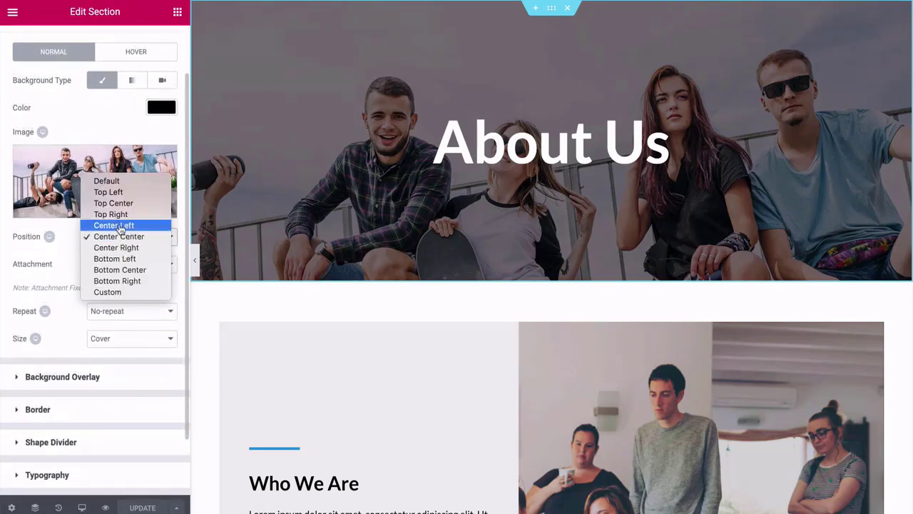
{"action": "left_click", "coordinate": [114, 216]}
{"action": "left_click", "coordinate": [117, 236]}
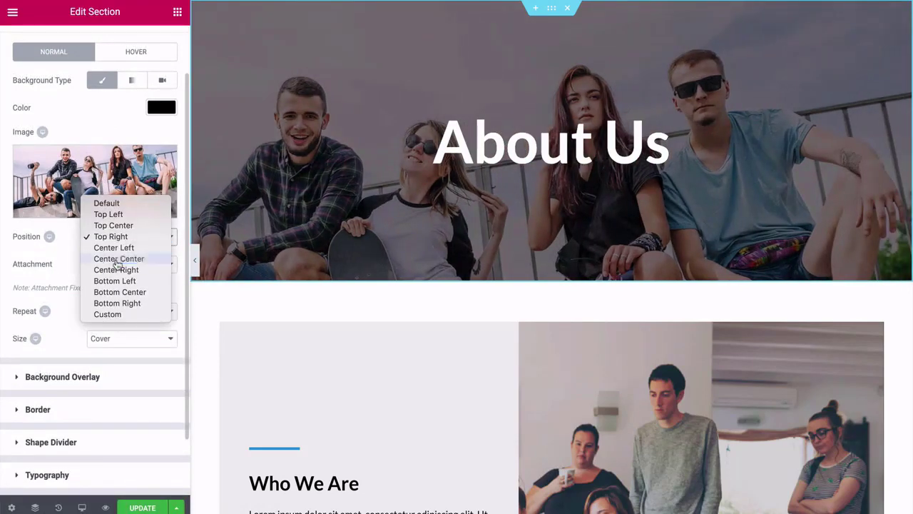
{"action": "left_click", "coordinate": [117, 259]}
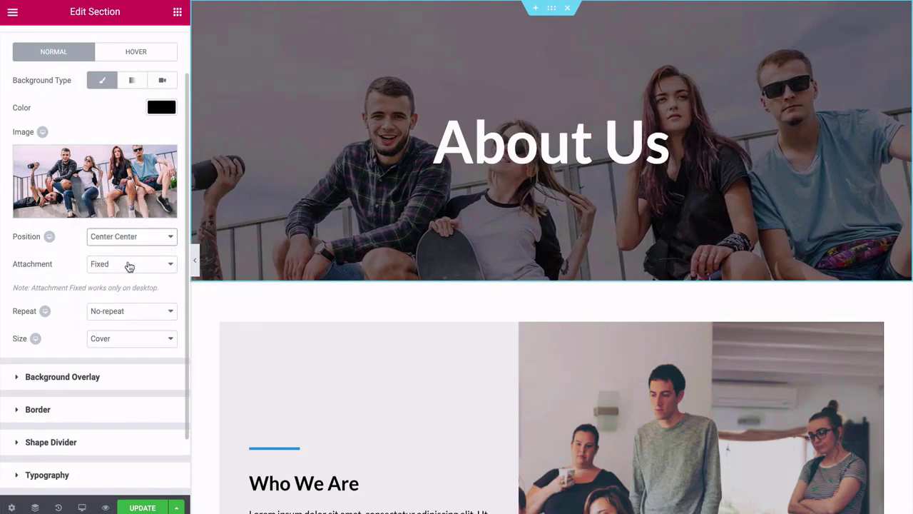
{"action": "scroll", "coordinate": [248, 261], "scroll_direction": "down", "scroll_amount": 2}
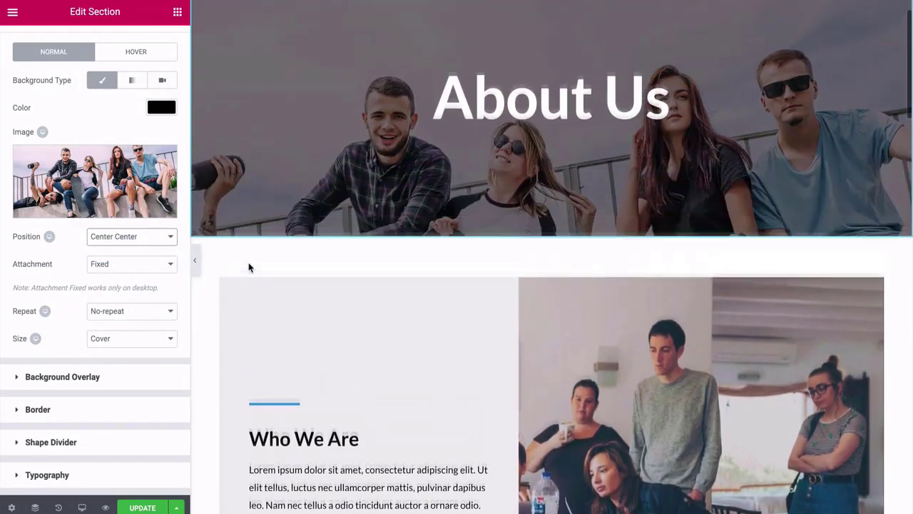
{"action": "scroll", "coordinate": [248, 267], "scroll_direction": "up", "scroll_amount": 2}
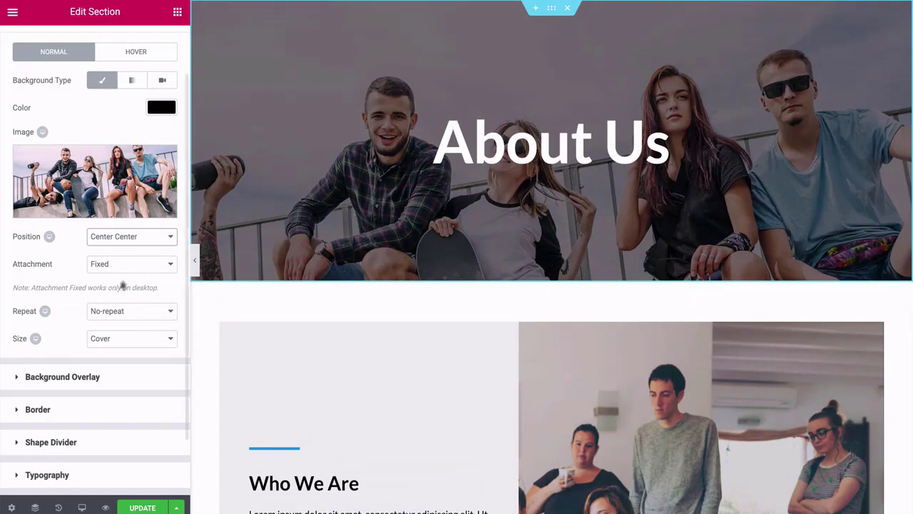
{"action": "left_click", "coordinate": [43, 379]}
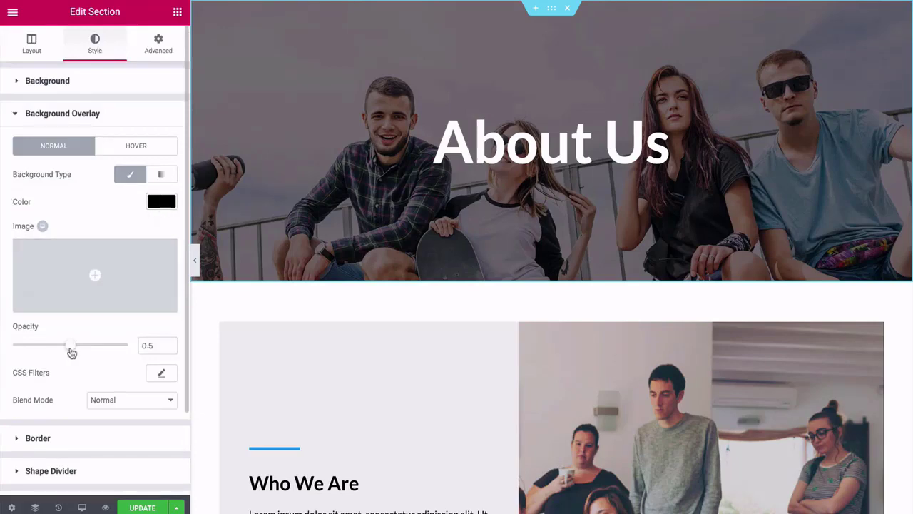
Lower the About Us hero overlay opacity from 0.5 to 0.15.
{"action": "left_click_drag", "start_coordinate": [71, 348], "coordinate": [31, 354]}
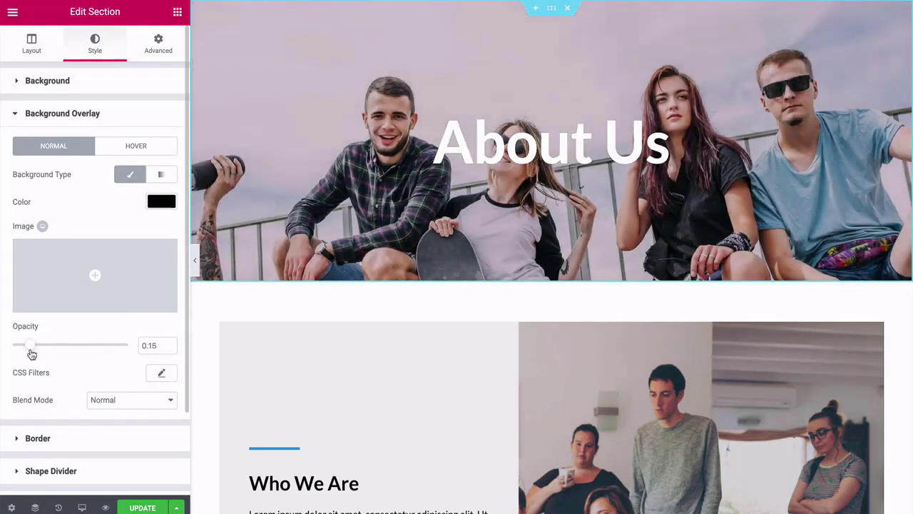
{"action": "scroll", "coordinate": [332, 165], "scroll_direction": "down", "scroll_amount": 2}
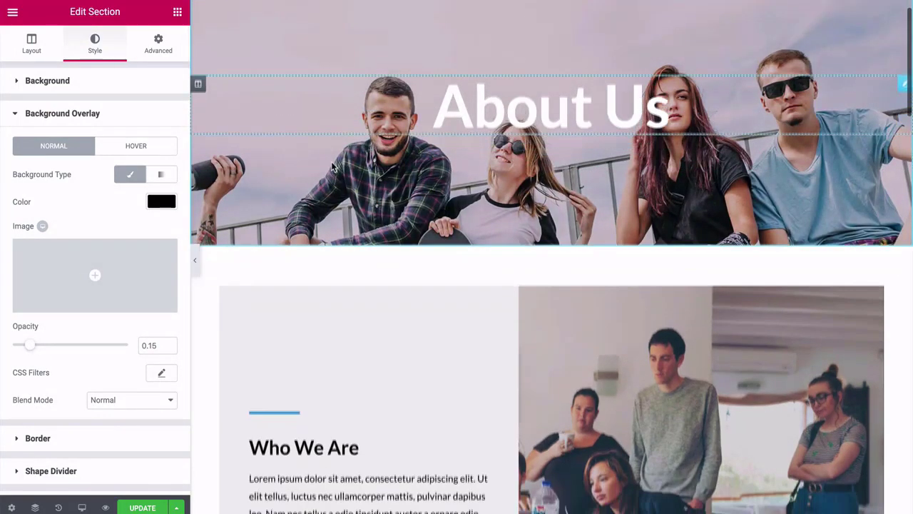
{"action": "scroll", "coordinate": [332, 166], "scroll_direction": "down", "scroll_amount": 3}
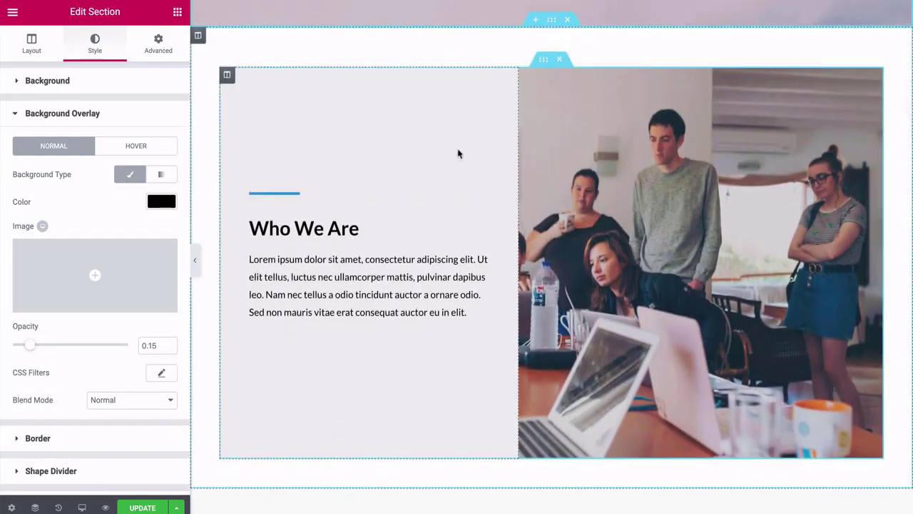
Preview the lighter hero without the panel, then select the Who We Are paragraph.
{"action": "left_click", "coordinate": [194, 259]}
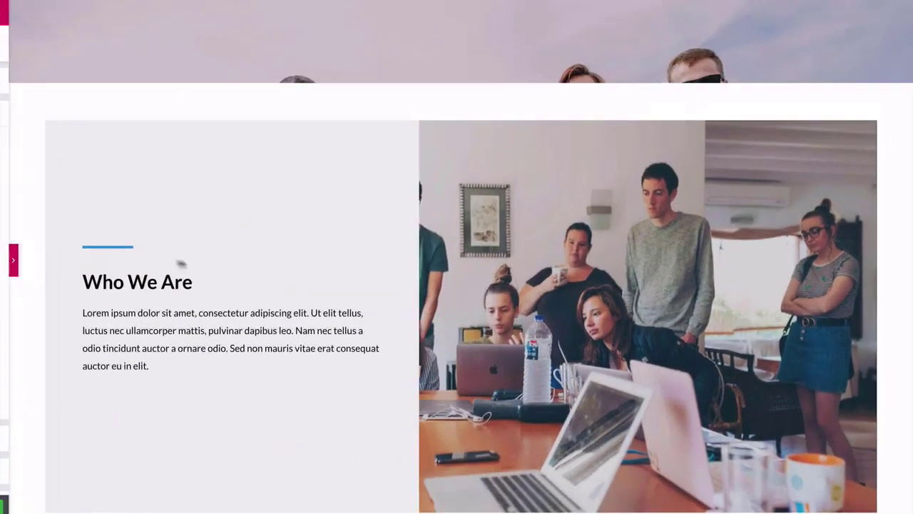
{"action": "scroll", "coordinate": [94, 249], "scroll_direction": "down", "scroll_amount": 1}
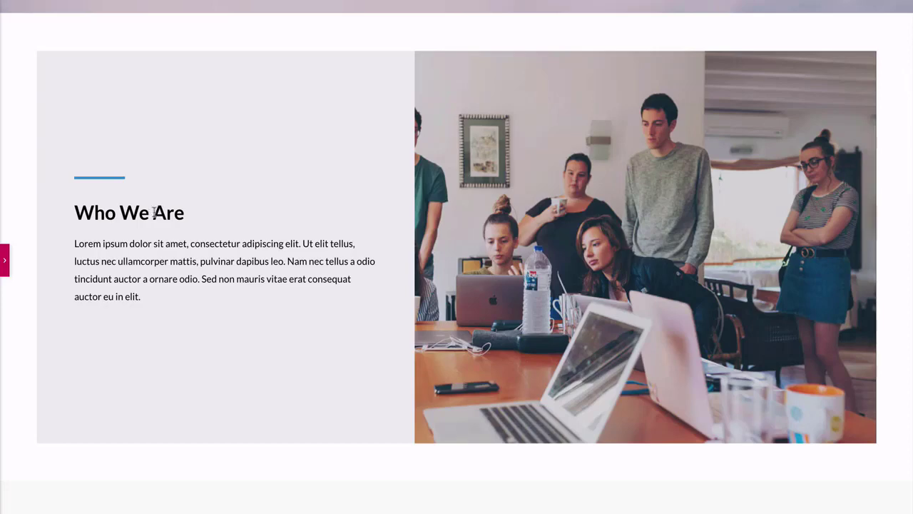
{"action": "left_click", "coordinate": [4, 256]}
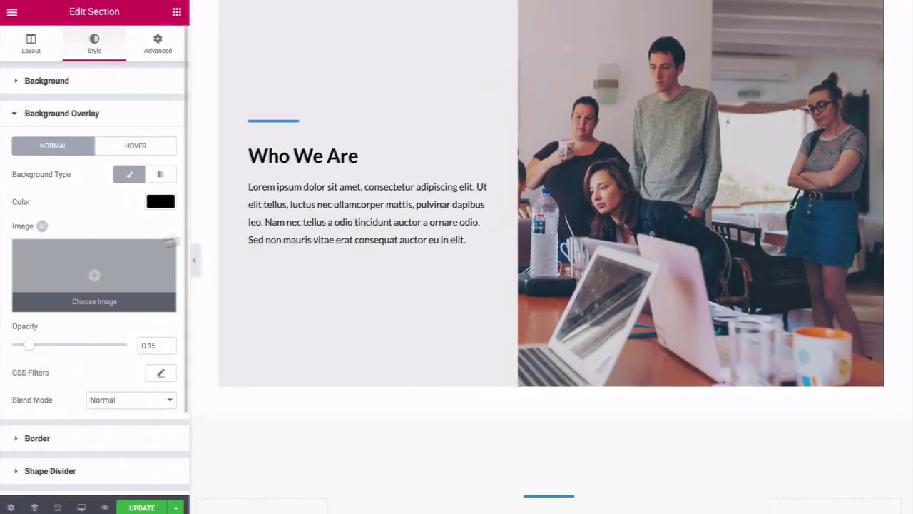
{"action": "left_click", "coordinate": [285, 189]}
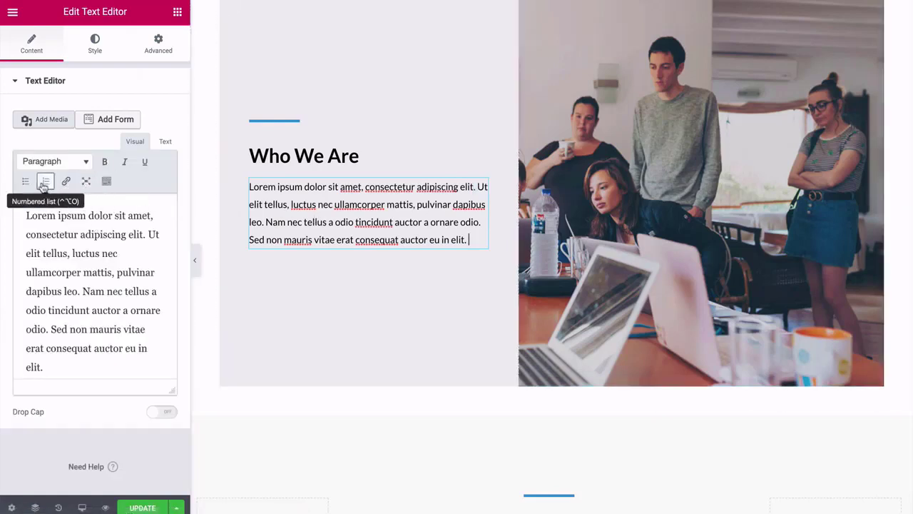
Try other thicknesses and widths for the Who We Are divider, keeping weight 4 and width 80.
{"action": "left_click", "coordinate": [96, 47]}
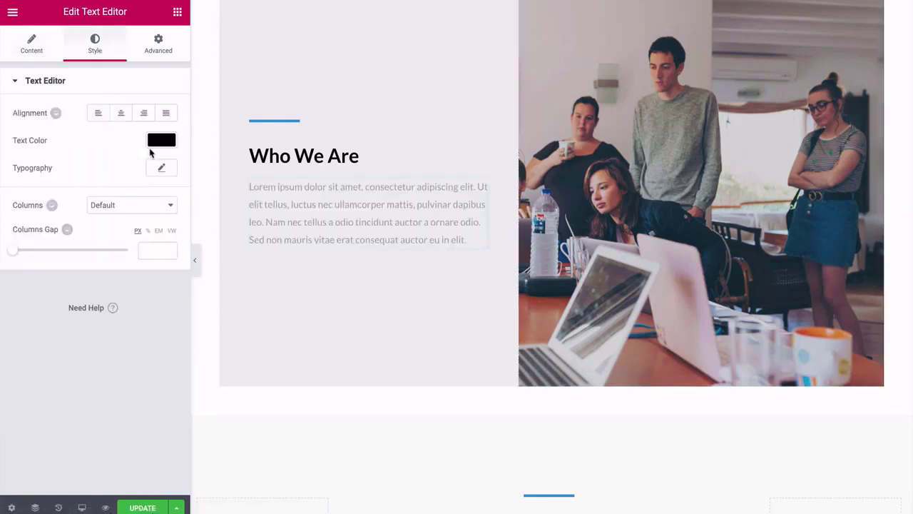
{"action": "left_click", "coordinate": [267, 155]}
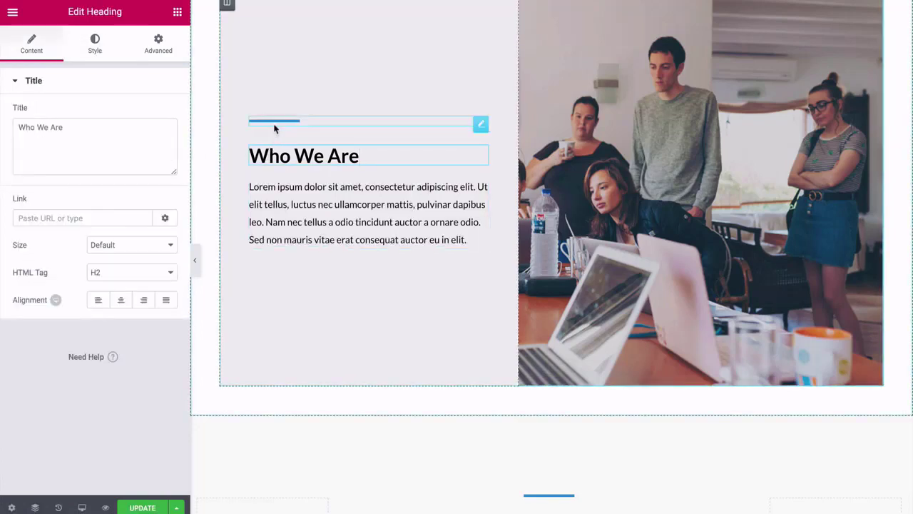
{"action": "left_click", "coordinate": [274, 123]}
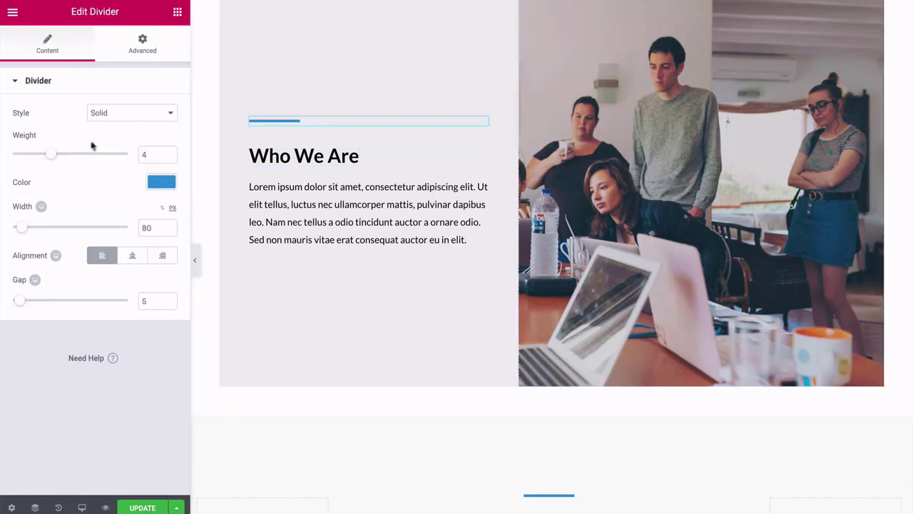
{"action": "left_click_drag", "start_coordinate": [55, 158], "coordinate": [28, 159]}
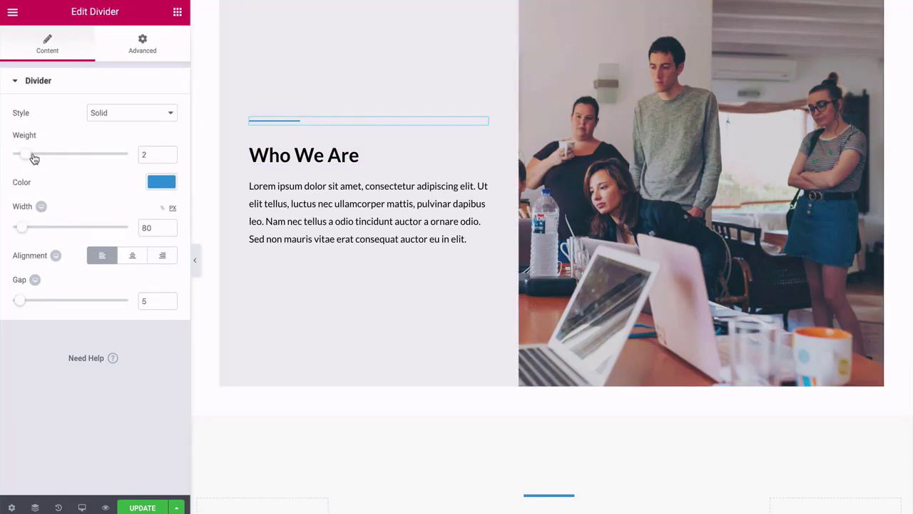
{"action": "left_click_drag", "start_coordinate": [32, 158], "coordinate": [51, 160]}
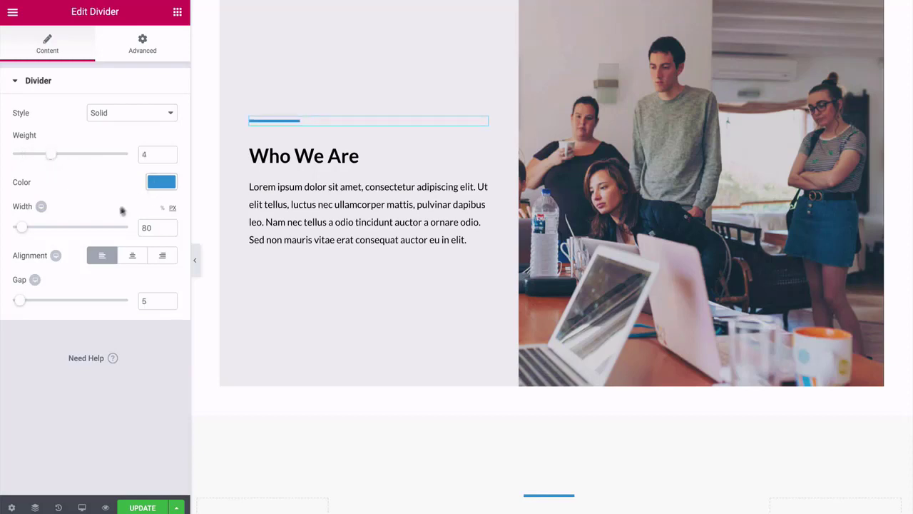
{"action": "mouse_move", "coordinate": [23, 231]}
{"action": "left_mouse_down"}
{"action": "mouse_move", "coordinate": [41, 230]}
{"action": "mouse_move", "coordinate": [24, 232]}
{"action": "left_mouse_up"}
Check the divider's Advanced margin, keeping the bottom margin at 30 px.
{"action": "left_click", "coordinate": [141, 44]}
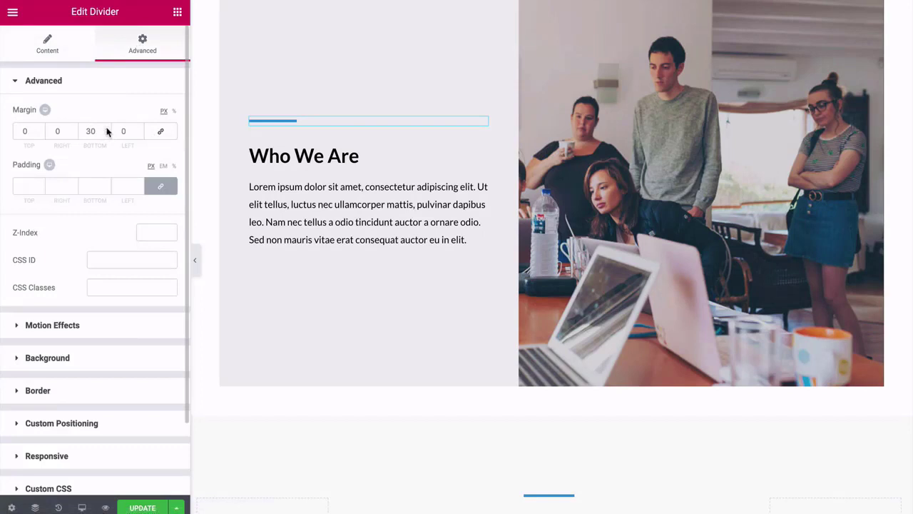
{"action": "left_click_drag", "start_coordinate": [106, 131], "coordinate": [106, 134]}
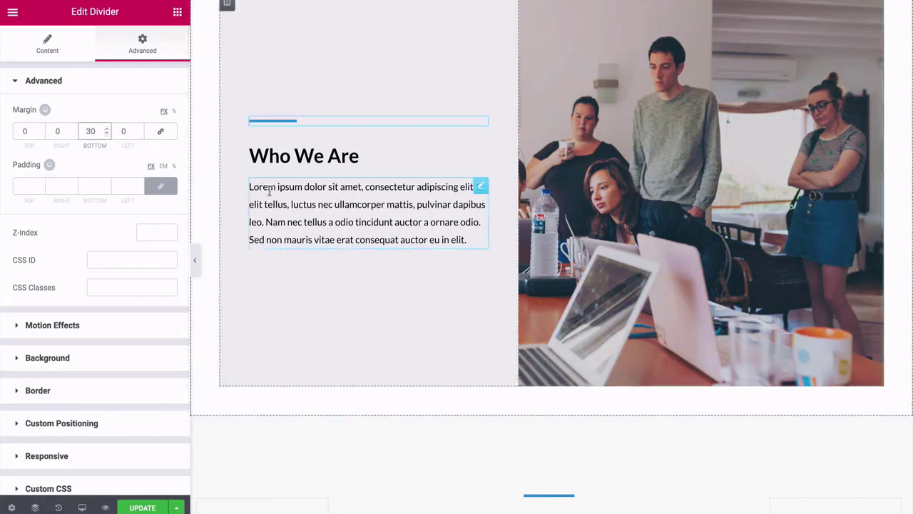
{"action": "scroll", "coordinate": [369, 188], "scroll_direction": "up", "scroll_amount": 1}
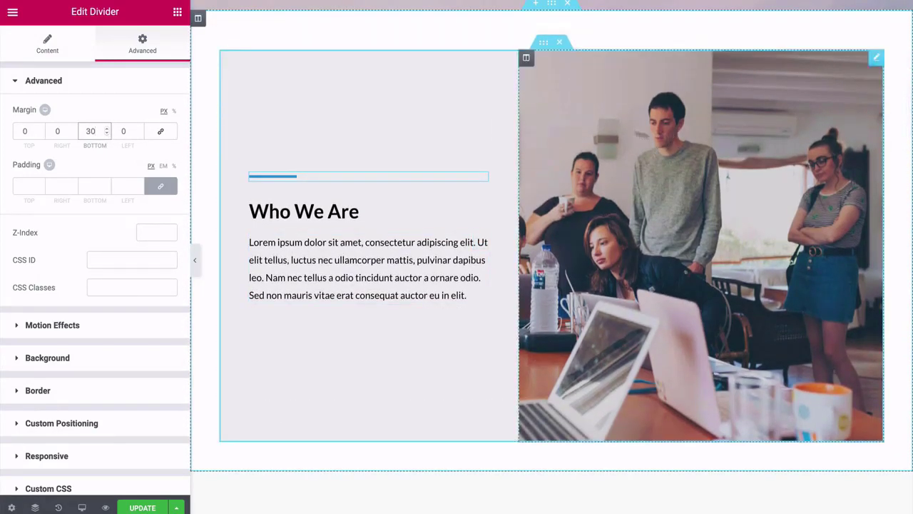
Select the Who We Are photo column and show its Top Right, cover-sized background image settings.
{"action": "left_click", "coordinate": [560, 90]}
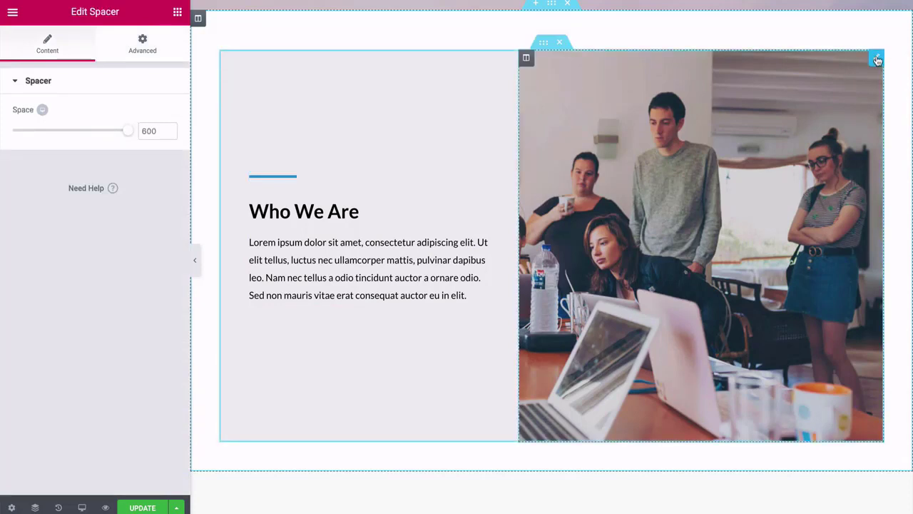
{"action": "left_click", "coordinate": [544, 45]}
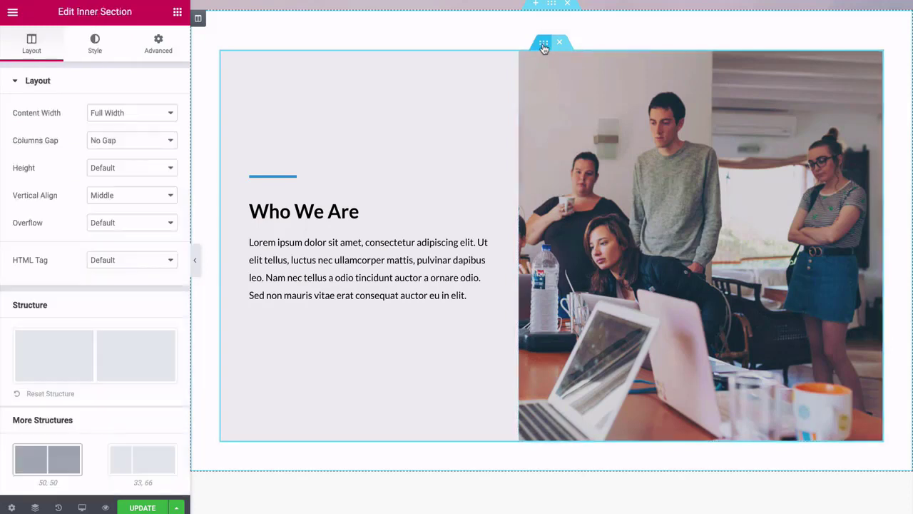
{"action": "left_click", "coordinate": [100, 46]}
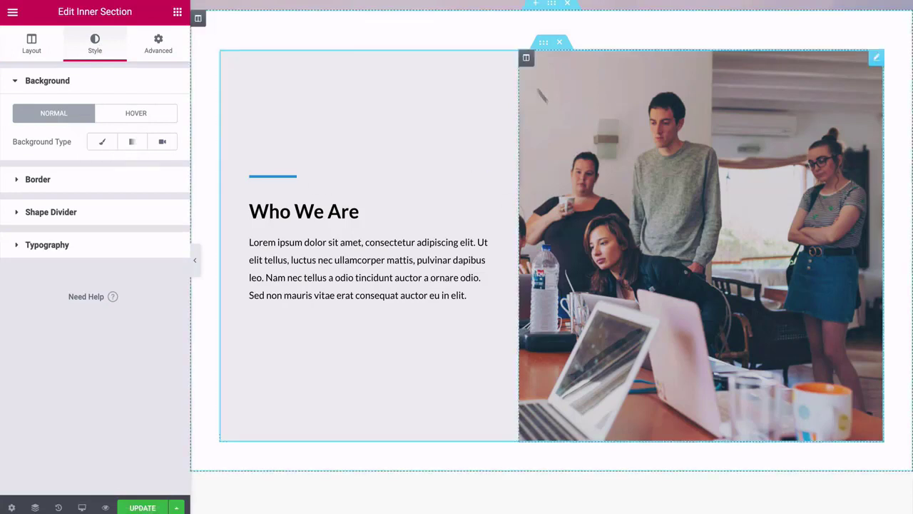
{"action": "left_click", "coordinate": [526, 58]}
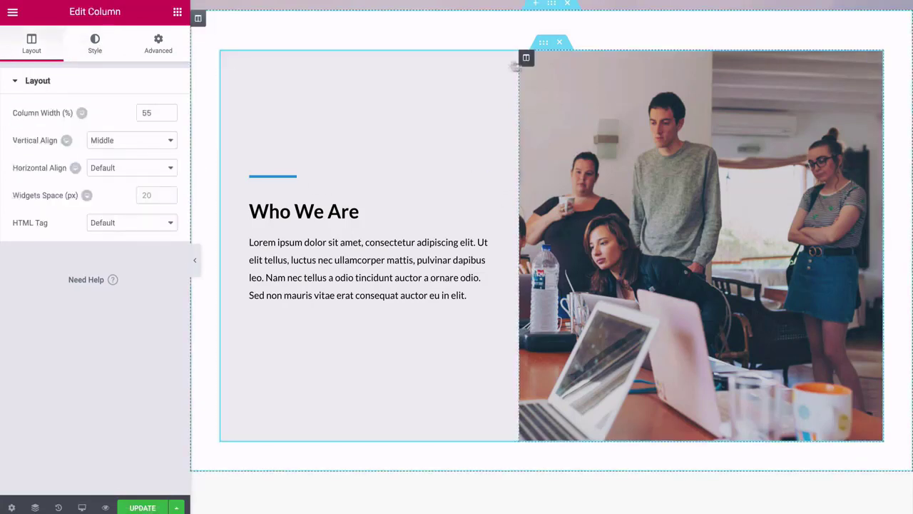
{"action": "left_click", "coordinate": [102, 50]}
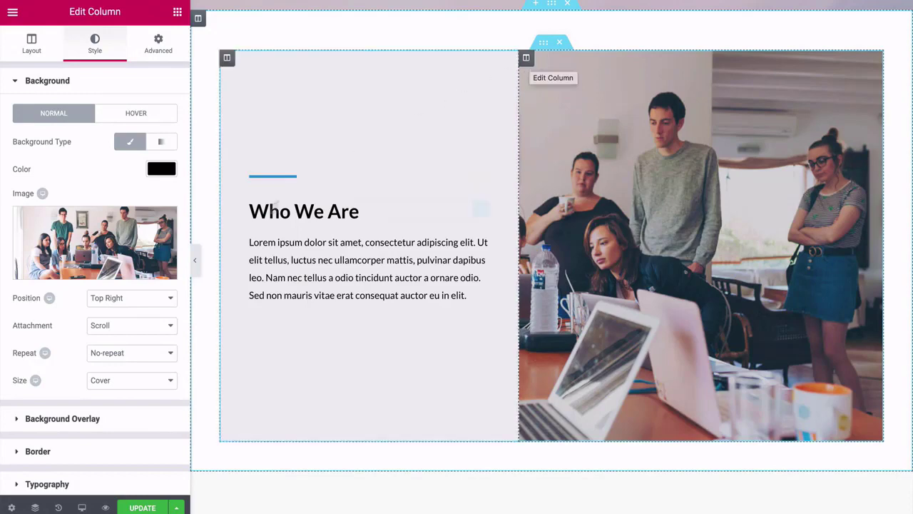
Scroll to the Our Team grid and select the Harvey Spector image box.
{"action": "scroll", "coordinate": [203, 228], "scroll_direction": "down", "scroll_amount": 5}
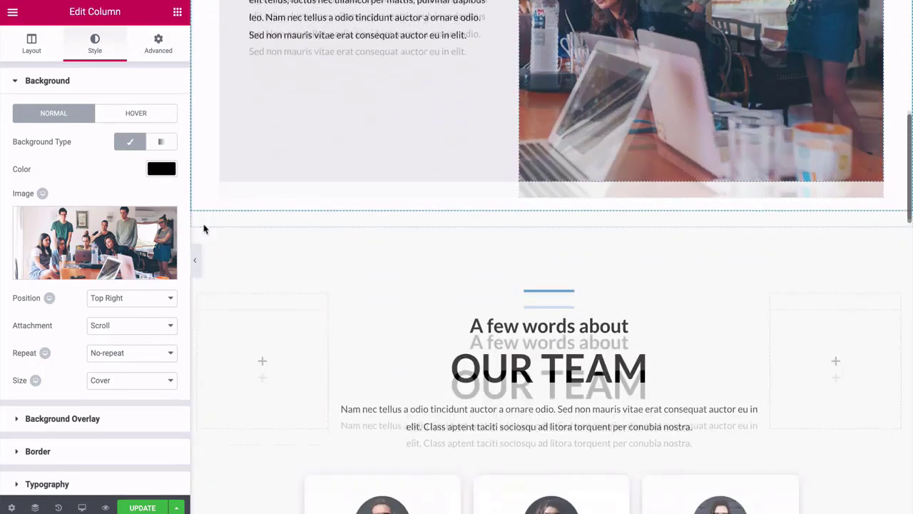
{"action": "scroll", "coordinate": [203, 229], "scroll_direction": "down", "scroll_amount": 2}
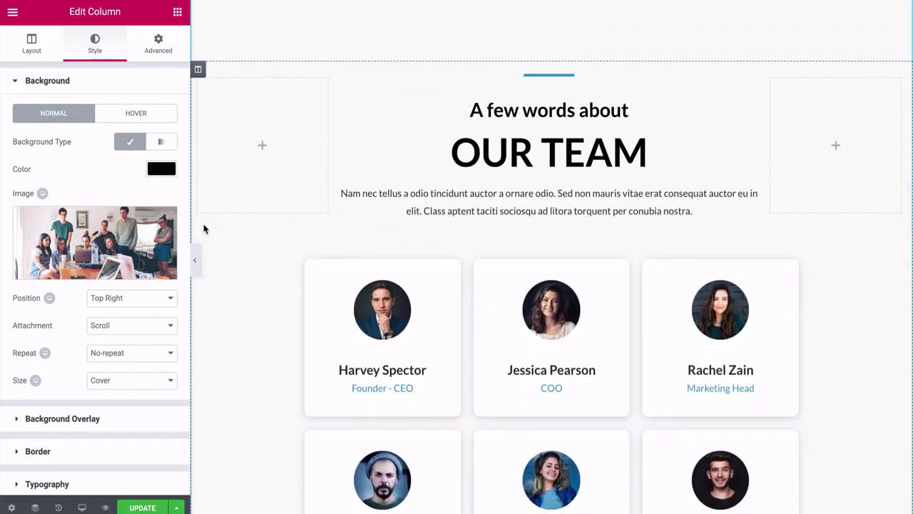
{"action": "scroll", "coordinate": [203, 229], "scroll_direction": "down", "scroll_amount": 1}
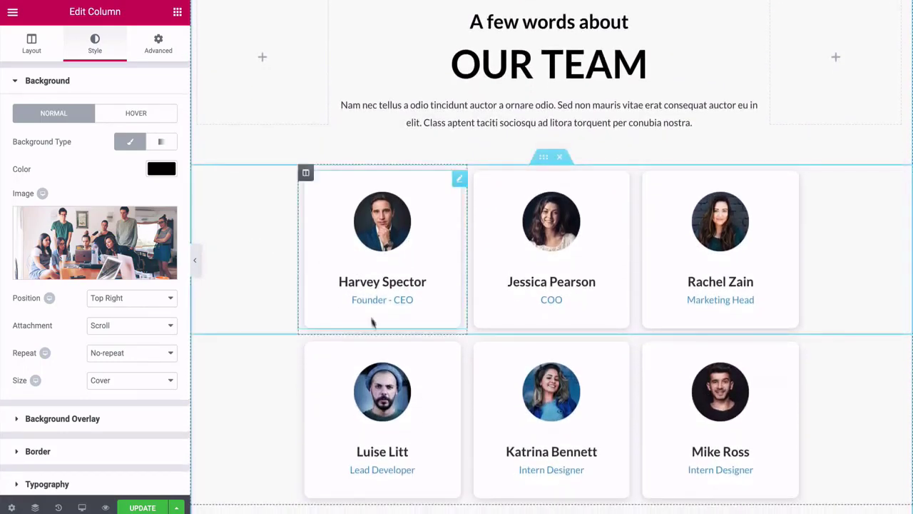
{"action": "scroll", "coordinate": [263, 249], "scroll_direction": "up", "scroll_amount": 1}
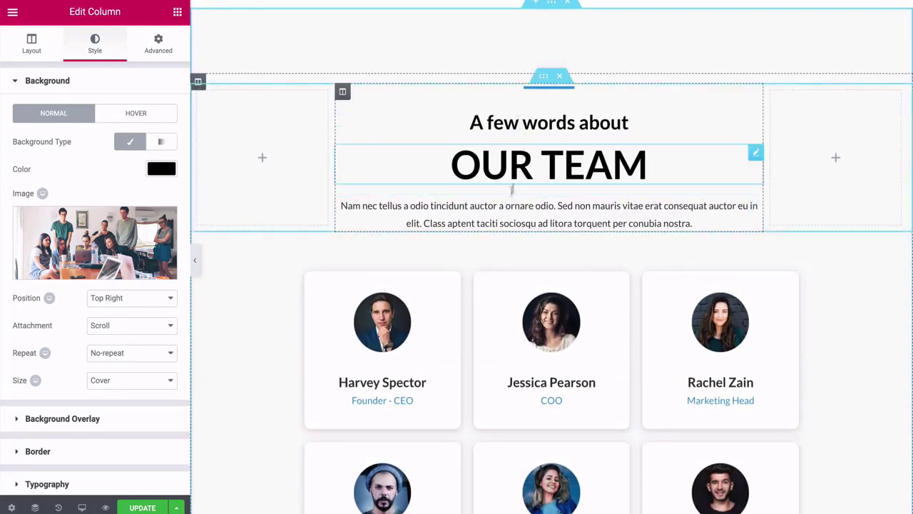
{"action": "scroll", "coordinate": [497, 216], "scroll_direction": "down", "scroll_amount": 1}
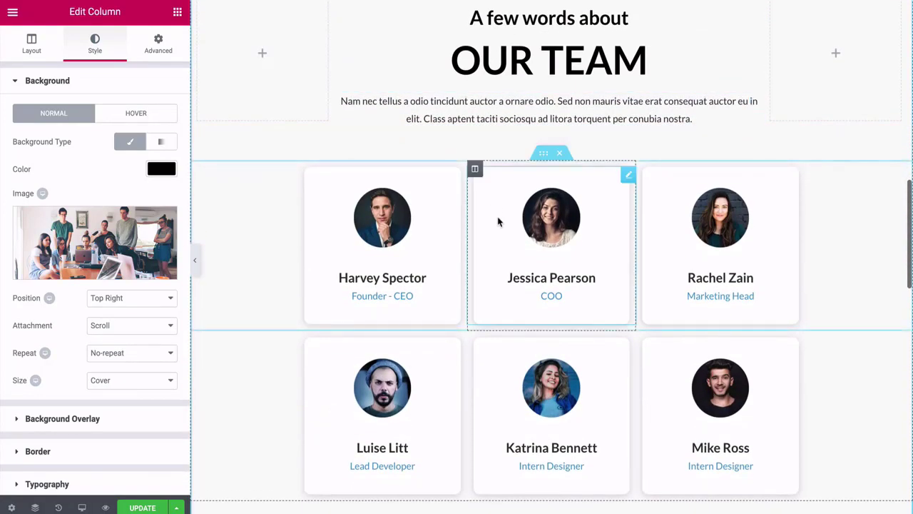
{"action": "scroll", "coordinate": [498, 222], "scroll_direction": "down", "scroll_amount": 1}
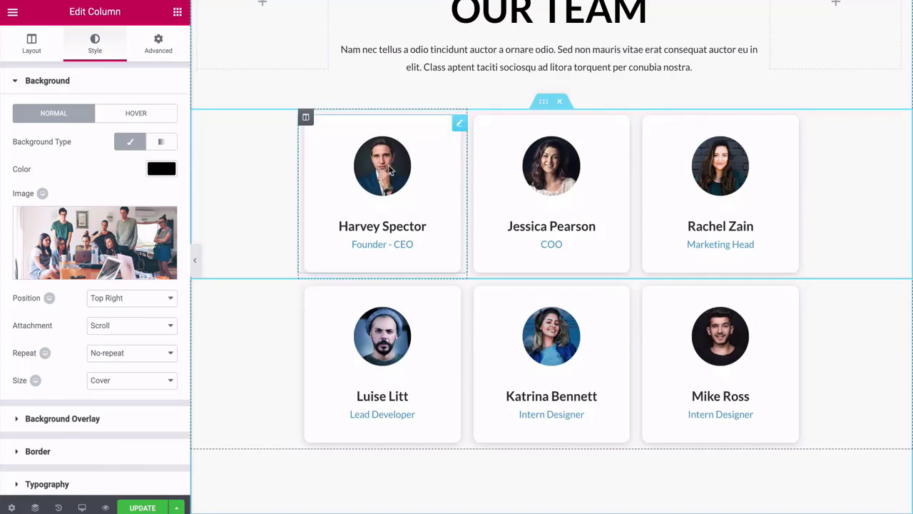
{"action": "left_click", "coordinate": [543, 105]}
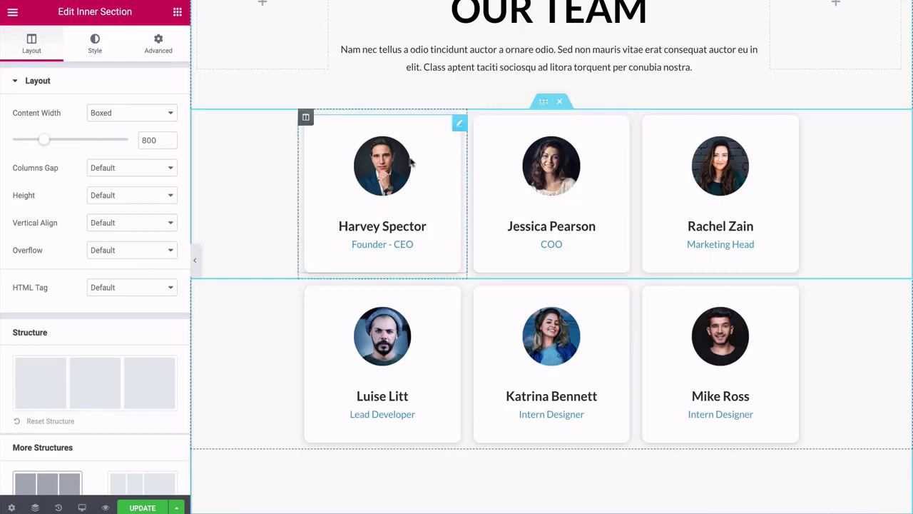
{"action": "left_click", "coordinate": [458, 126]}
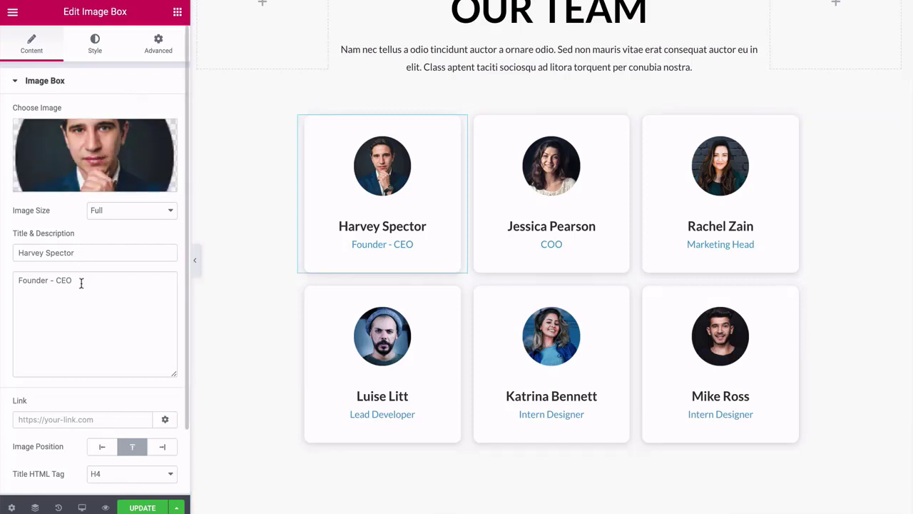
Try the Grow hover animation on Harvey Spector's photo, reset it to None, then select Jessica Pearson's card.
{"action": "scroll", "coordinate": [81, 283], "scroll_direction": "down", "scroll_amount": 2}
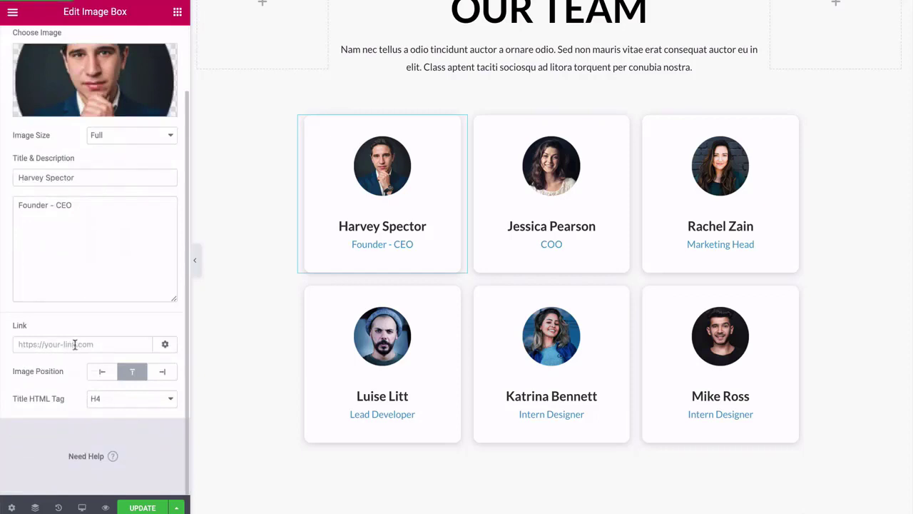
{"action": "scroll", "coordinate": [75, 345], "scroll_direction": "up", "scroll_amount": 3}
{"action": "left_click", "coordinate": [90, 56]}
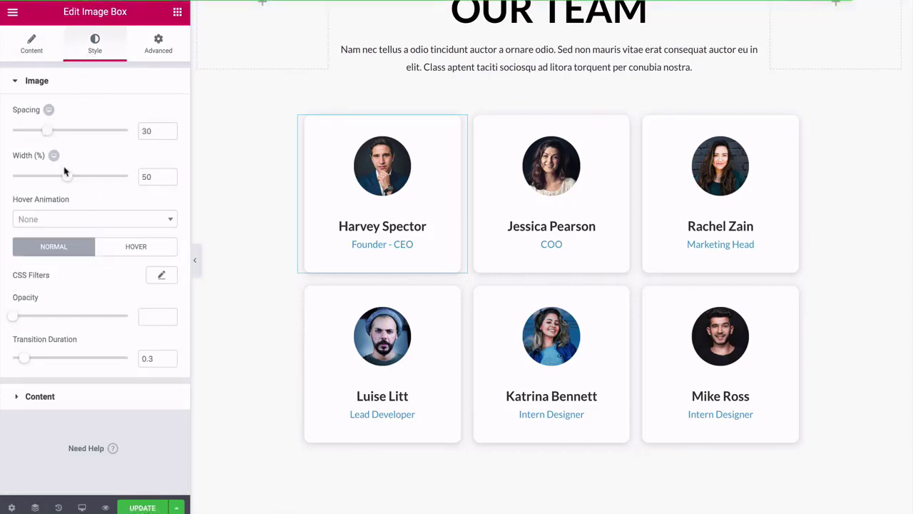
{"action": "left_click", "coordinate": [172, 222]}
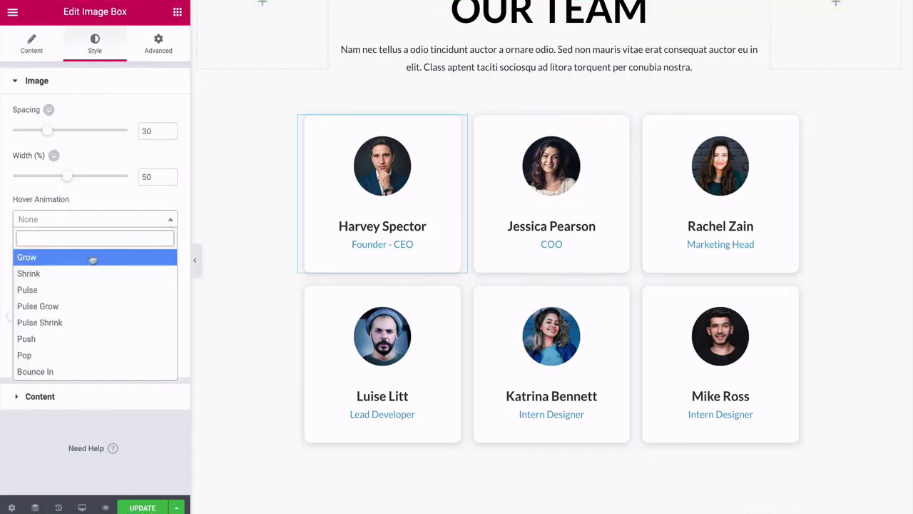
{"action": "left_click", "coordinate": [50, 260]}
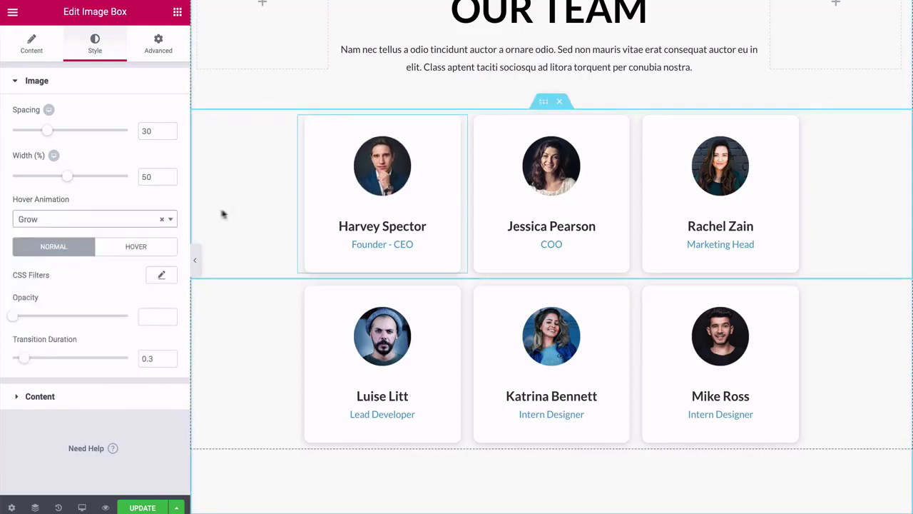
{"action": "left_click", "coordinate": [162, 223]}
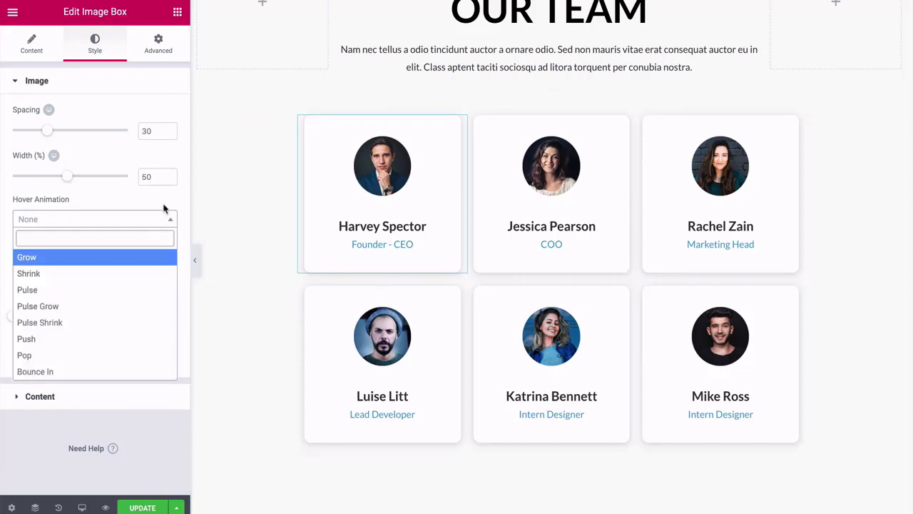
{"action": "left_click", "coordinate": [174, 223]}
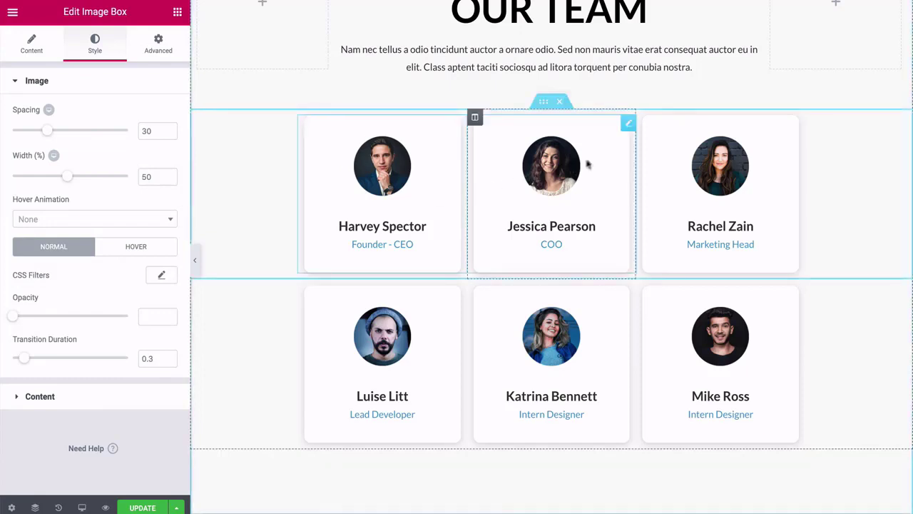
{"action": "left_click", "coordinate": [628, 125]}
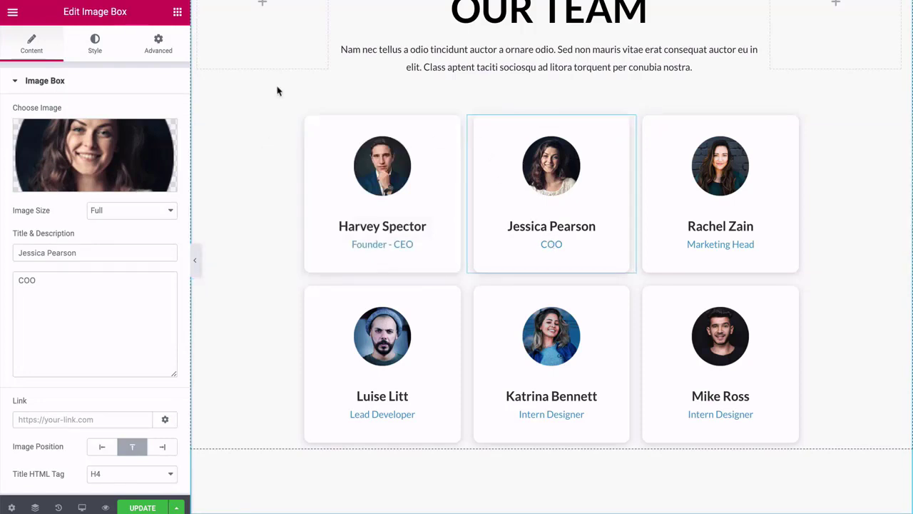
Scroll to the Follow Us section and show its background style settings.
{"action": "scroll", "coordinate": [279, 91], "scroll_direction": "down", "scroll_amount": 3}
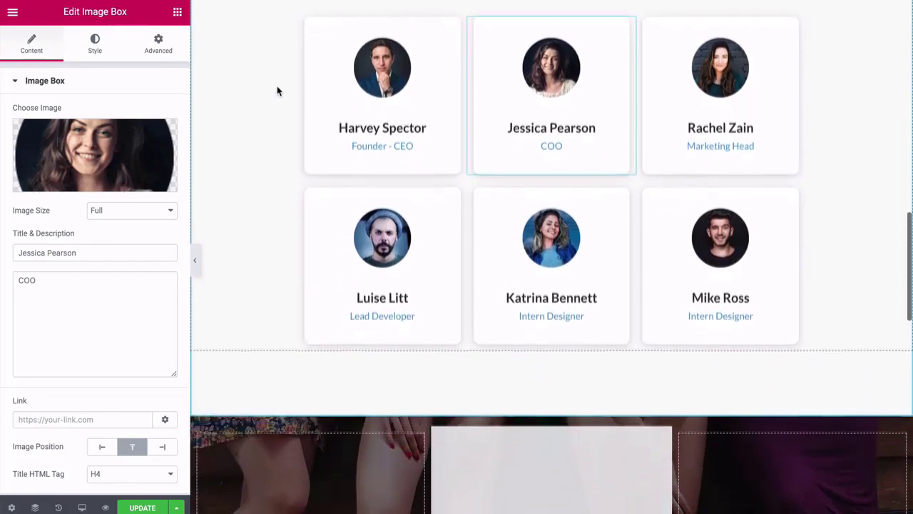
{"action": "scroll", "coordinate": [278, 91], "scroll_direction": "down", "scroll_amount": 5}
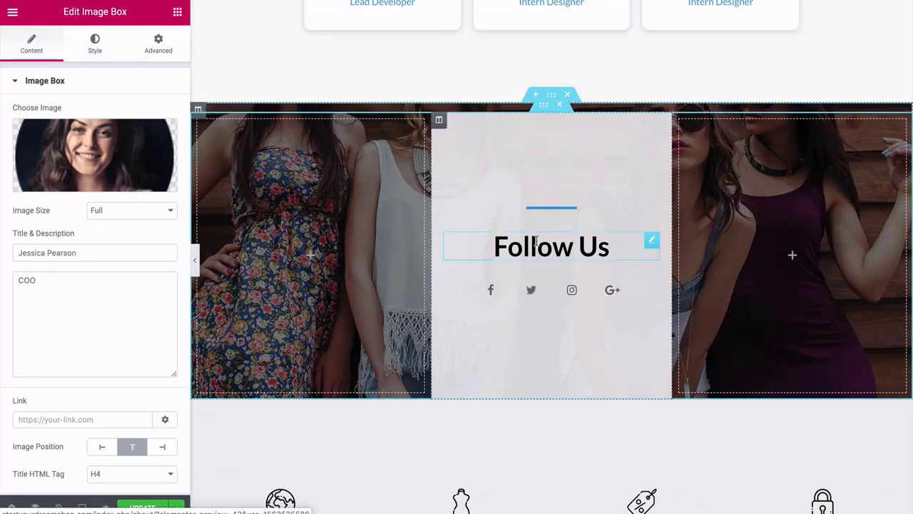
{"action": "left_click", "coordinate": [552, 98]}
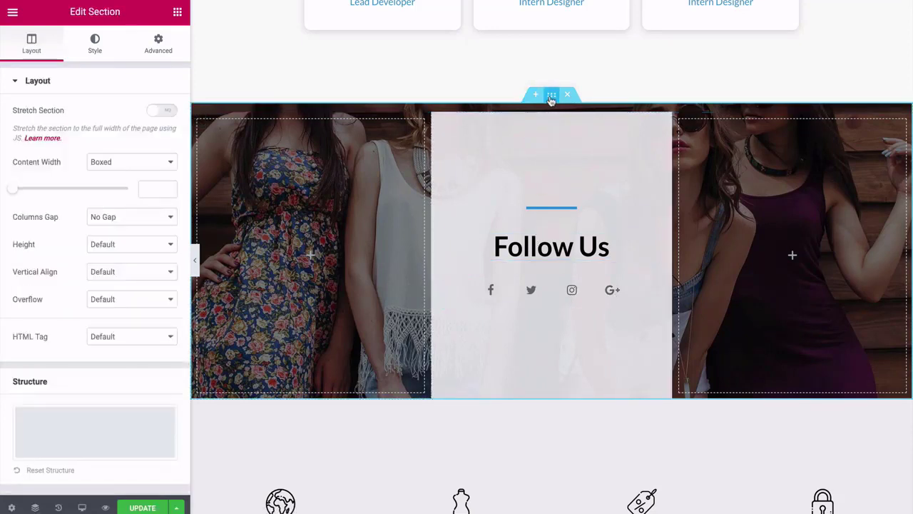
{"action": "left_click", "coordinate": [102, 48]}
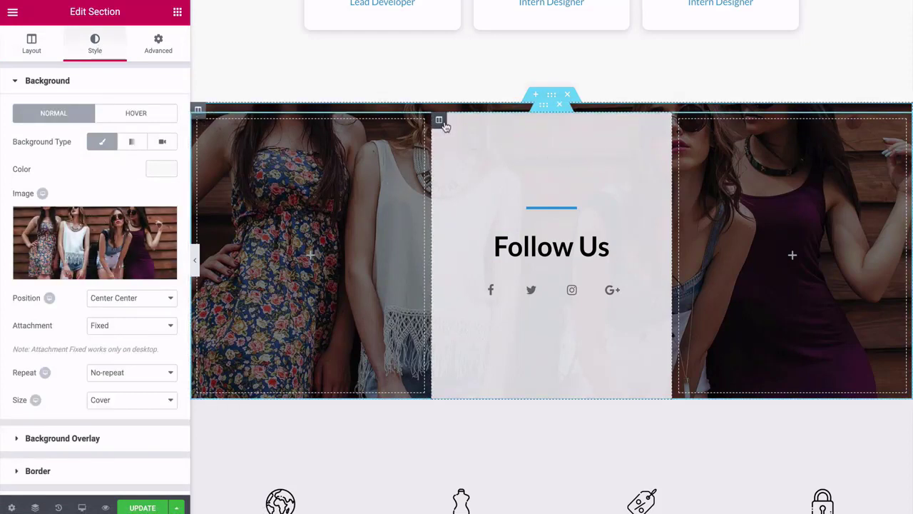
Change the Follow Us middle column's background colour to a lighter near-white shade.
{"action": "left_click", "coordinate": [440, 121]}
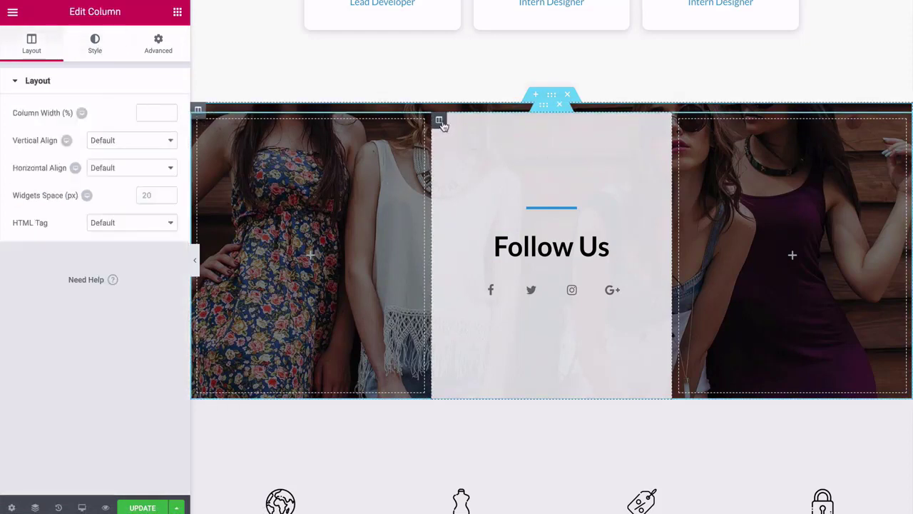
{"action": "left_click", "coordinate": [95, 41]}
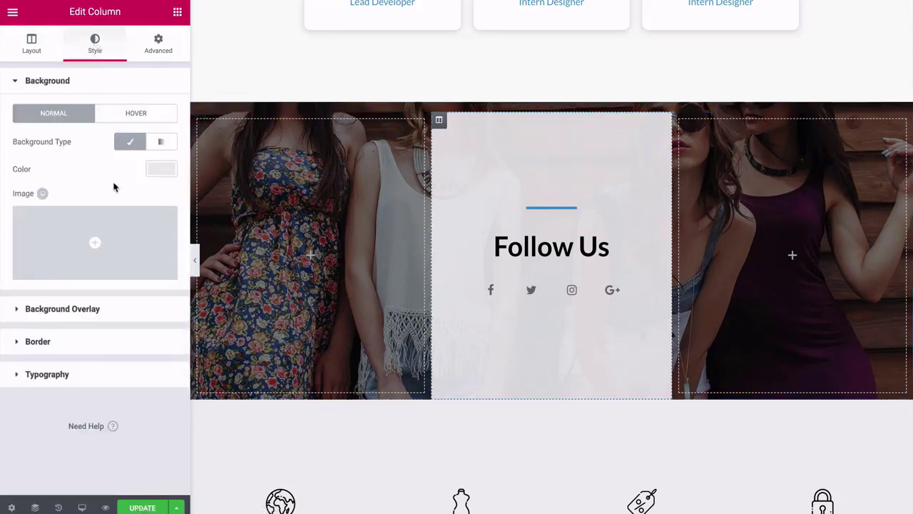
{"action": "left_click", "coordinate": [161, 170]}
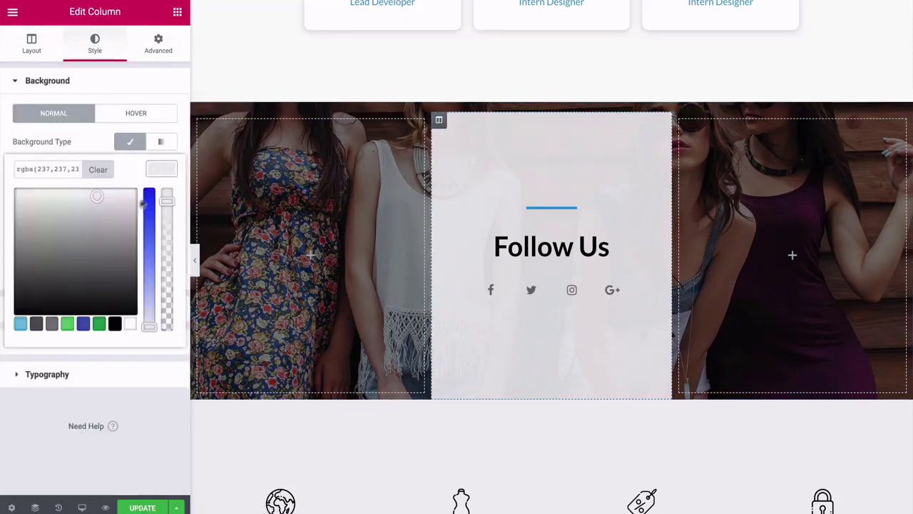
{"action": "mouse_move", "coordinate": [95, 196]}
{"action": "left_mouse_down"}
{"action": "mouse_move", "coordinate": [77, 208]}
{"action": "mouse_move", "coordinate": [94, 220]}
{"action": "mouse_move", "coordinate": [85, 206]}
{"action": "mouse_move", "coordinate": [95, 189]}
{"action": "left_mouse_up"}
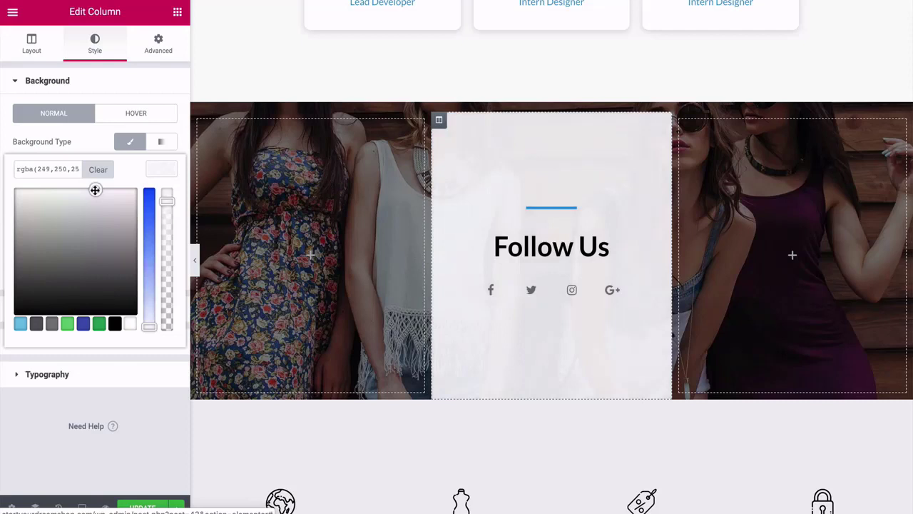
{"action": "left_click", "coordinate": [153, 174]}
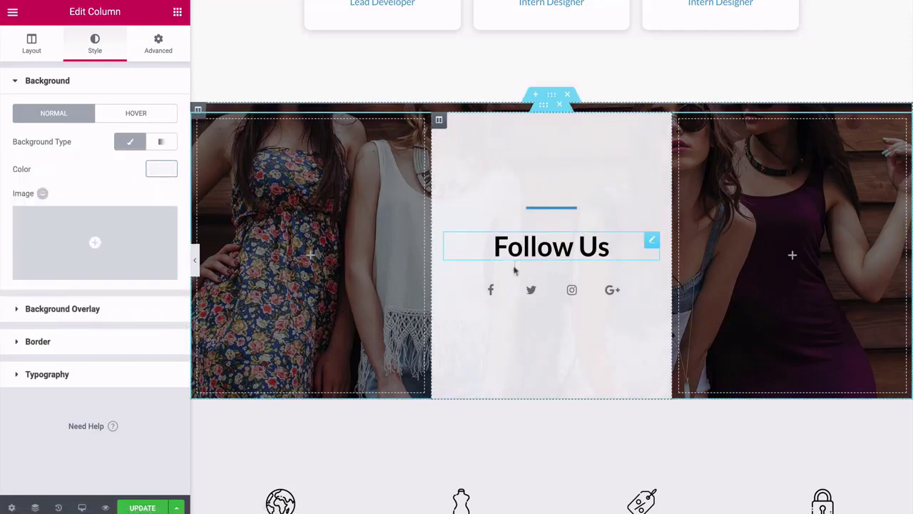
Set the Follow Us social icons to Official Color and shrink them from size 18 to 12.
{"action": "left_click", "coordinate": [531, 293]}
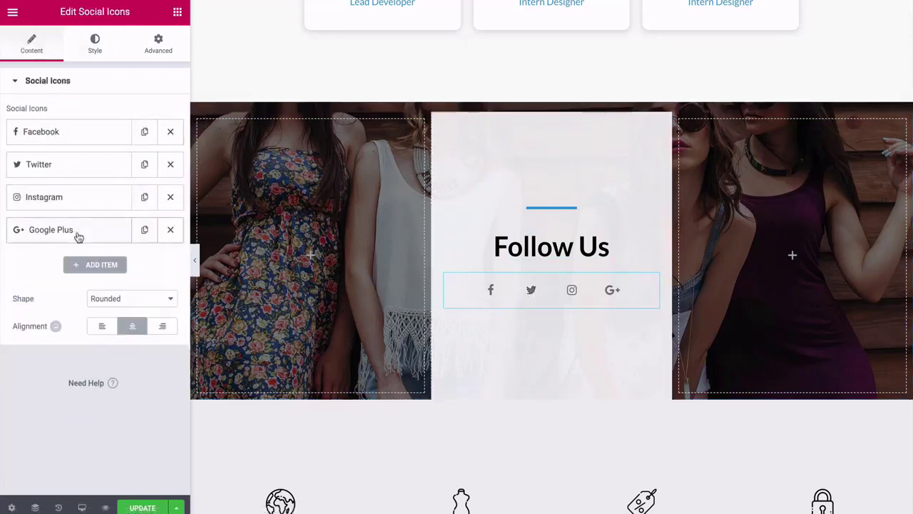
{"action": "left_click", "coordinate": [82, 132]}
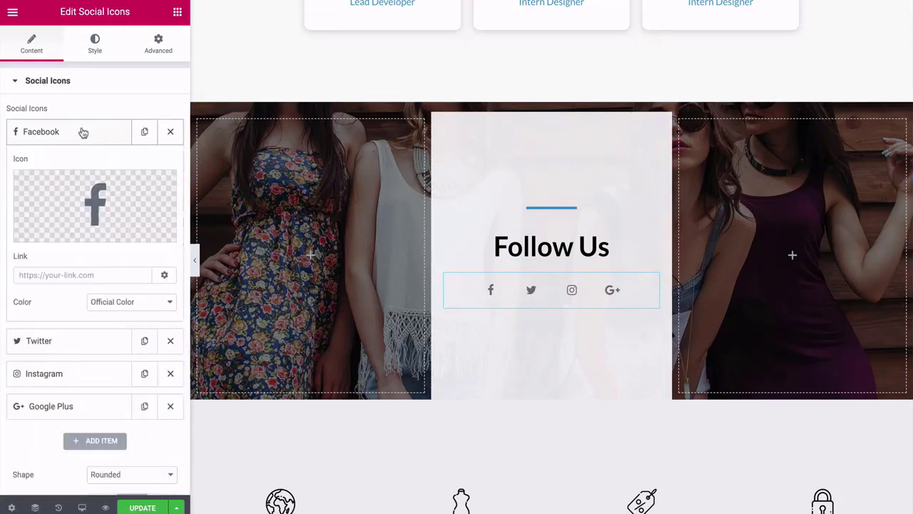
{"action": "scroll", "coordinate": [95, 206], "scroll_direction": "down", "scroll_amount": 2}
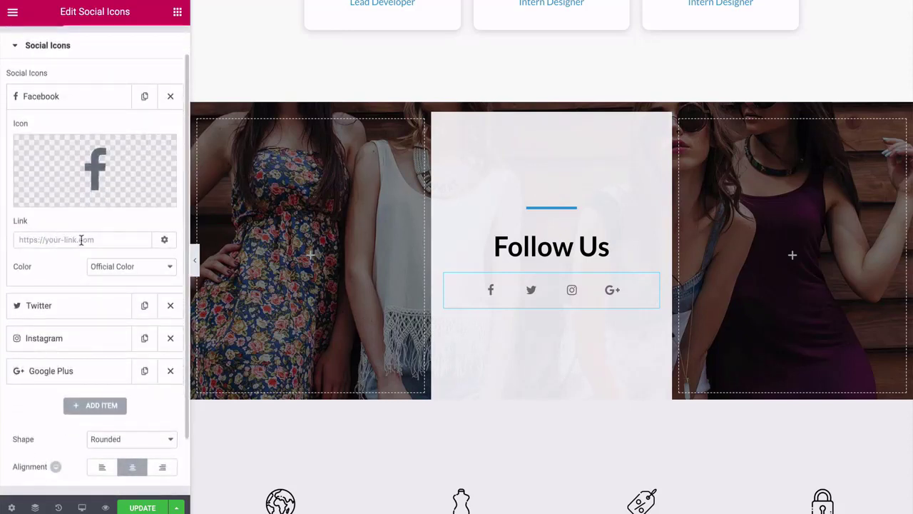
{"action": "scroll", "coordinate": [108, 269], "scroll_direction": "up", "scroll_amount": 2}
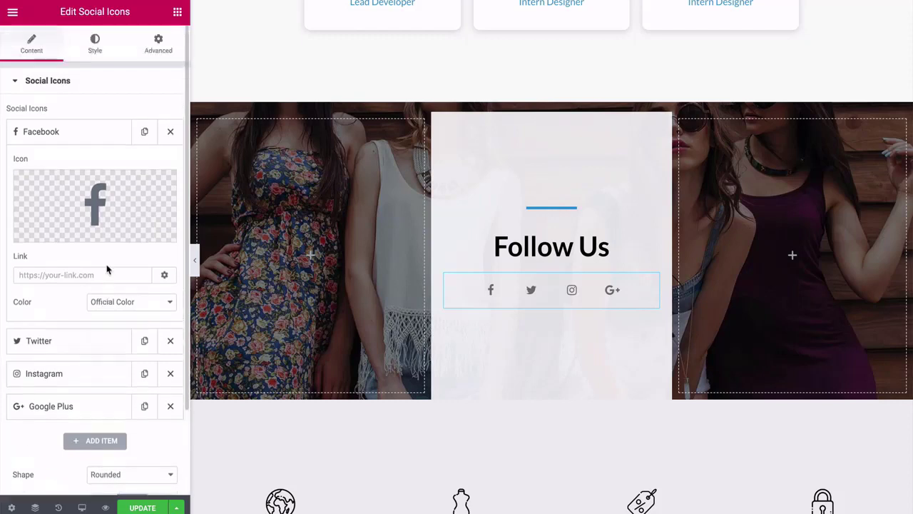
{"action": "left_click", "coordinate": [79, 132]}
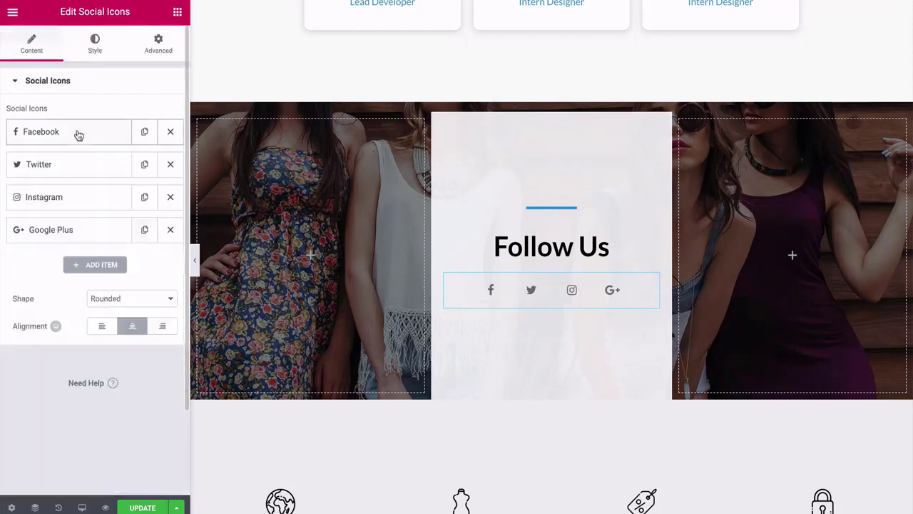
{"action": "left_click", "coordinate": [95, 44]}
{"action": "left_click", "coordinate": [107, 116]}
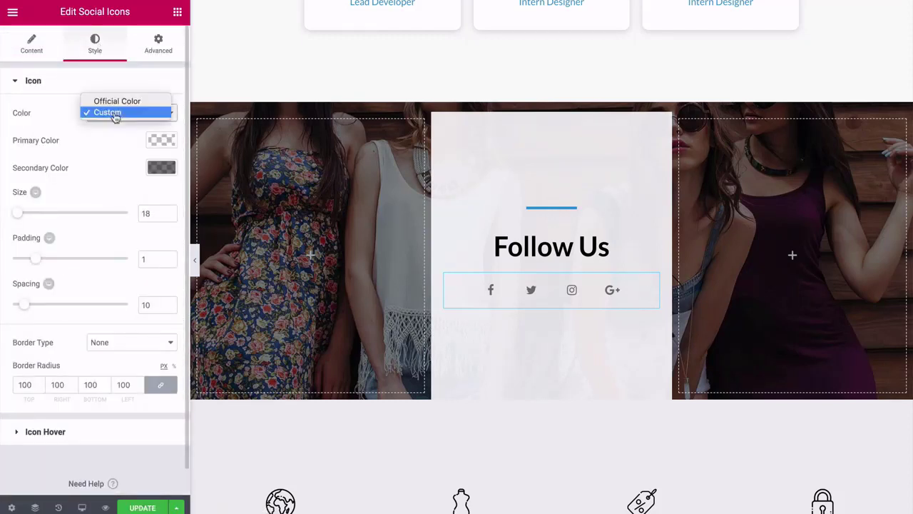
{"action": "left_click", "coordinate": [112, 102]}
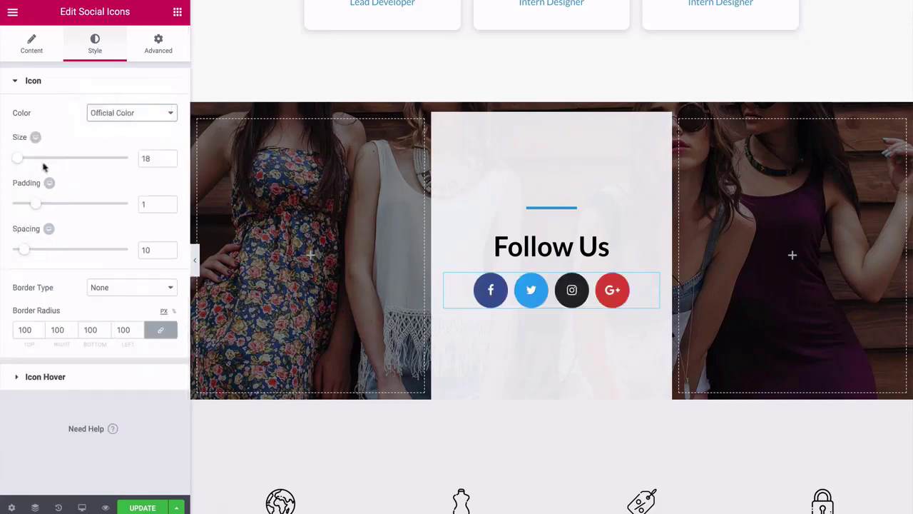
{"action": "left_click_drag", "start_coordinate": [22, 158], "coordinate": [20, 161]}
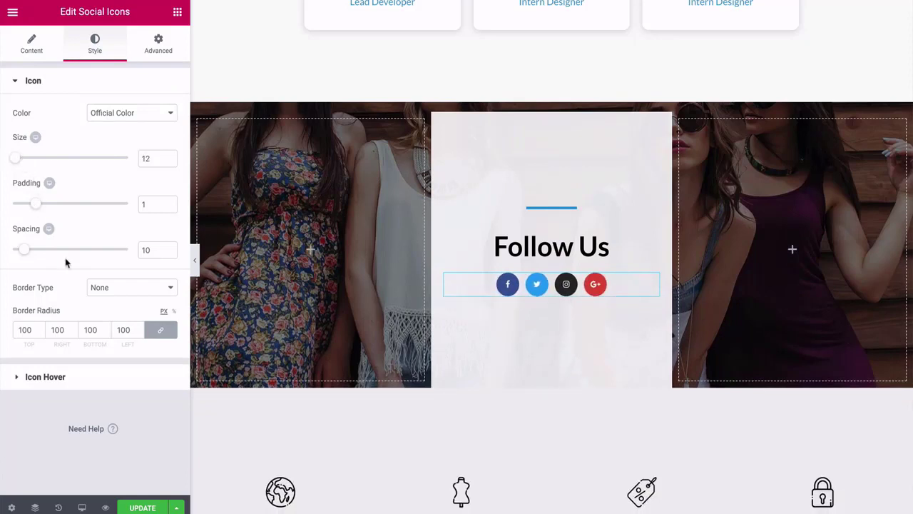
Give the social icons the Grow hover animation.
{"action": "left_click", "coordinate": [20, 382]}
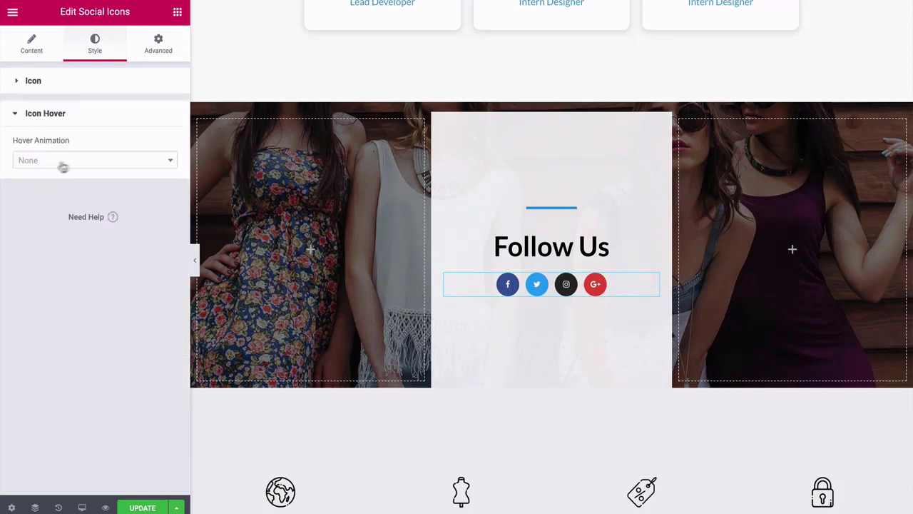
{"action": "left_click", "coordinate": [165, 161]}
{"action": "left_click", "coordinate": [58, 205]}
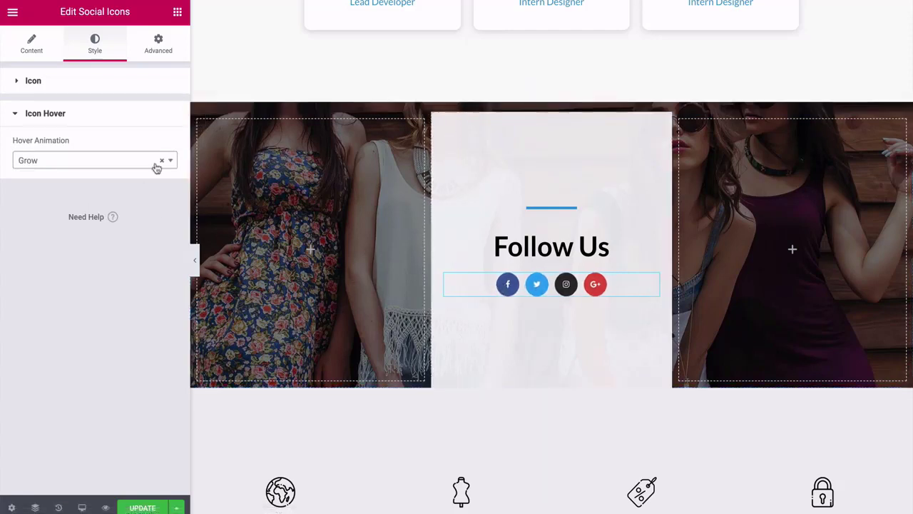
{"action": "left_click", "coordinate": [47, 115]}
{"action": "left_click", "coordinate": [42, 84]}
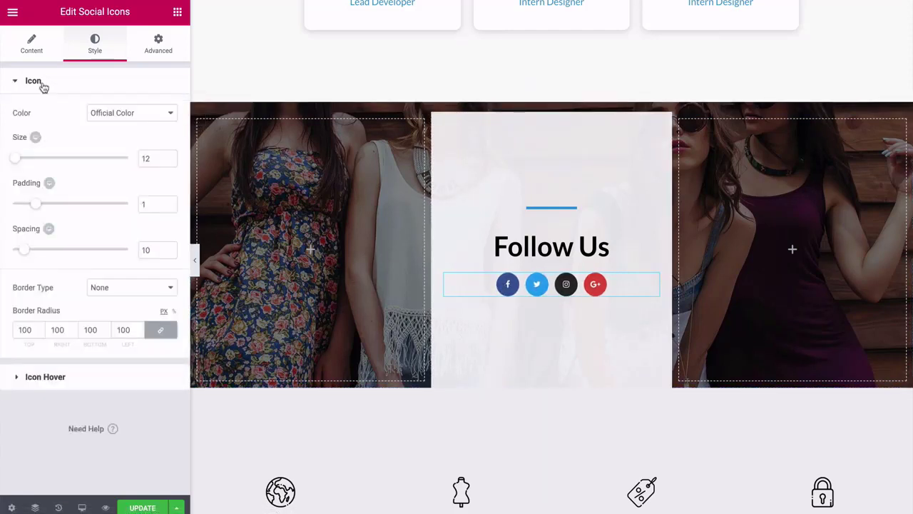
{"action": "left_click", "coordinate": [158, 47]}
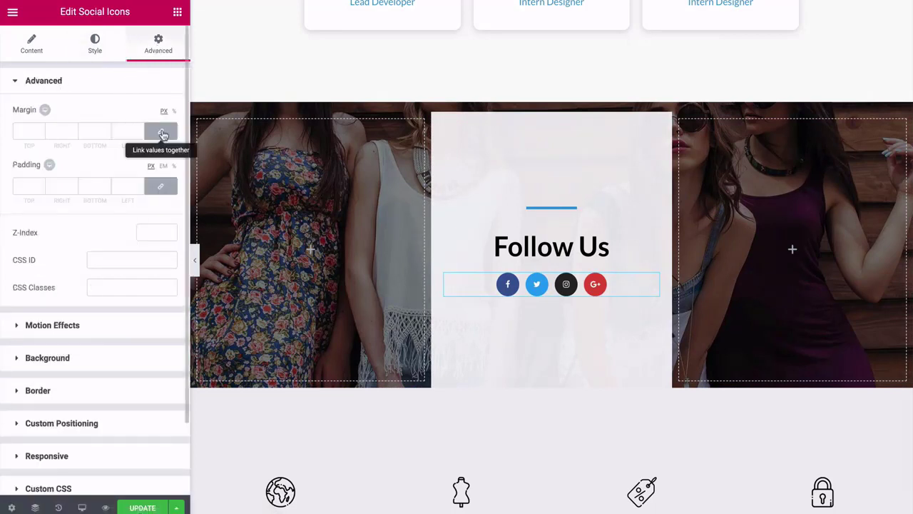
Open the Best Quality feature box's Edit Image Box settings.
{"action": "left_click", "coordinate": [41, 53]}
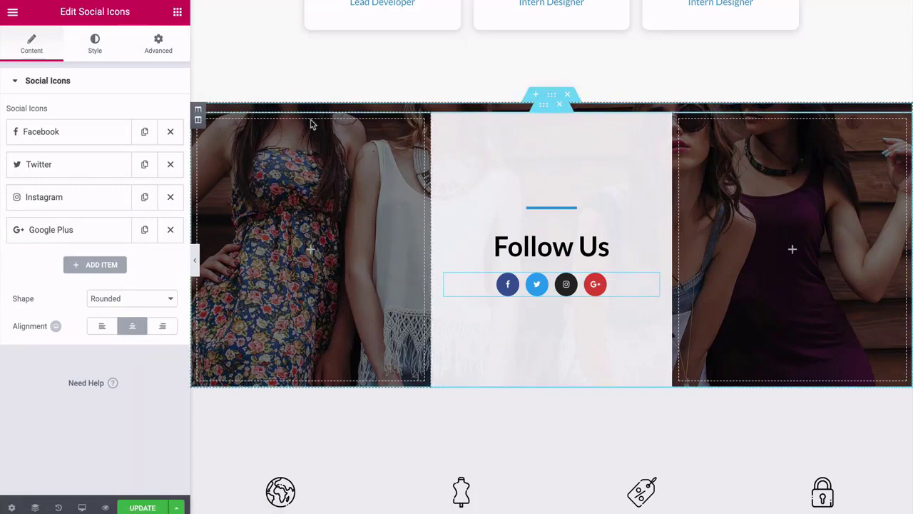
{"action": "scroll", "coordinate": [311, 123], "scroll_direction": "down", "scroll_amount": 4}
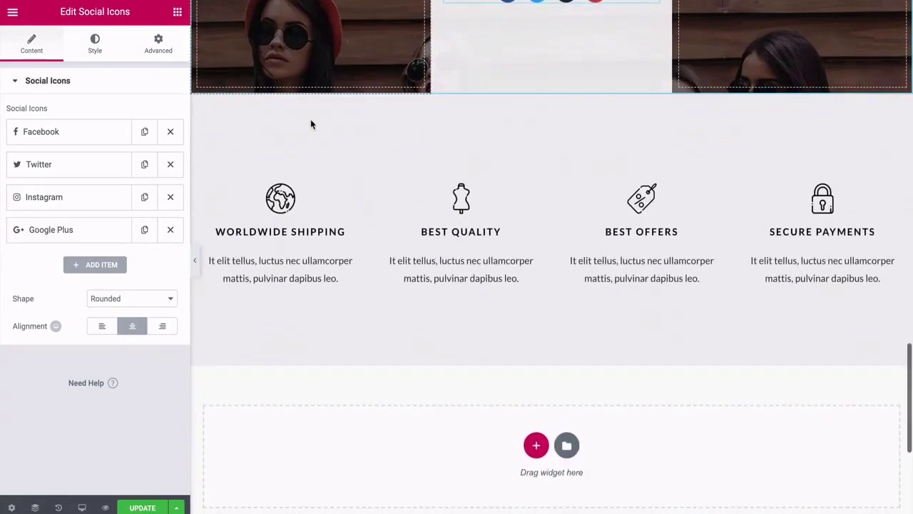
{"action": "left_click", "coordinate": [460, 206]}
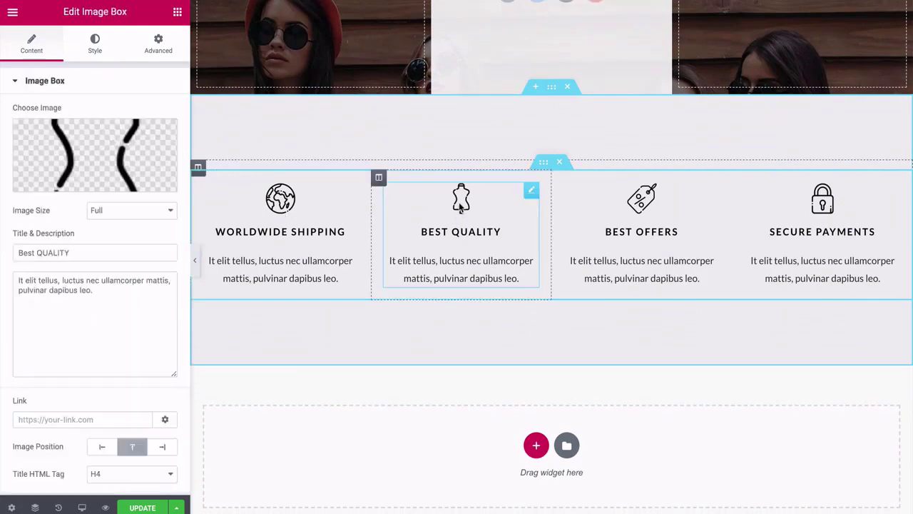
{"action": "mouse_move", "coordinate": [111, 163]}
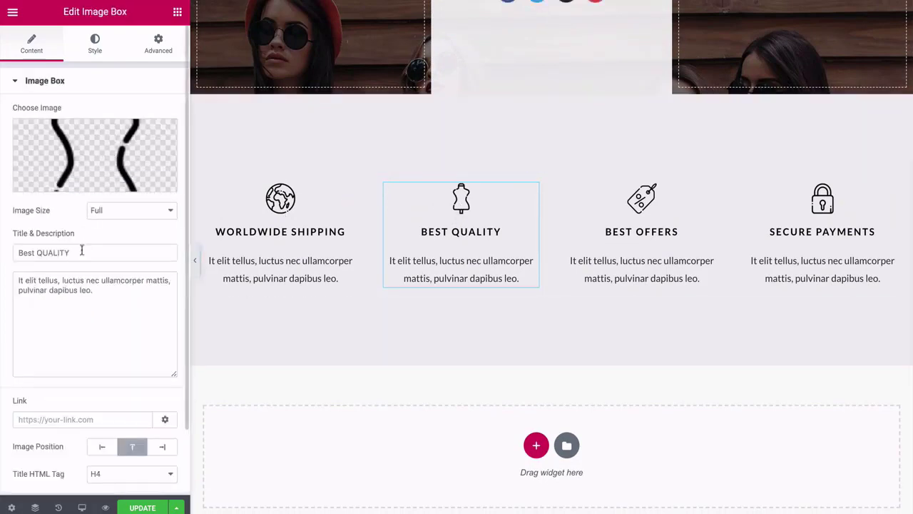
{"action": "scroll", "coordinate": [367, 234], "scroll_direction": "up", "scroll_amount": 7}
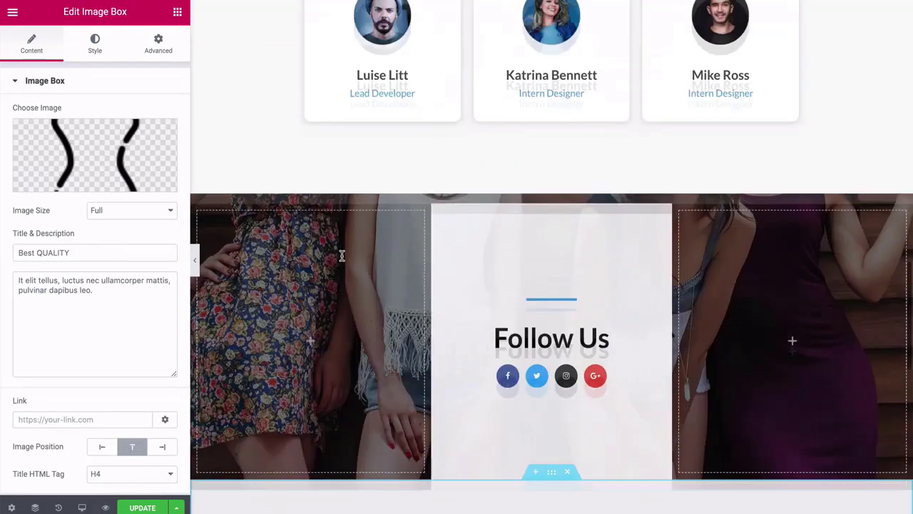
{"action": "scroll", "coordinate": [396, 168], "scroll_direction": "down", "scroll_amount": 6}
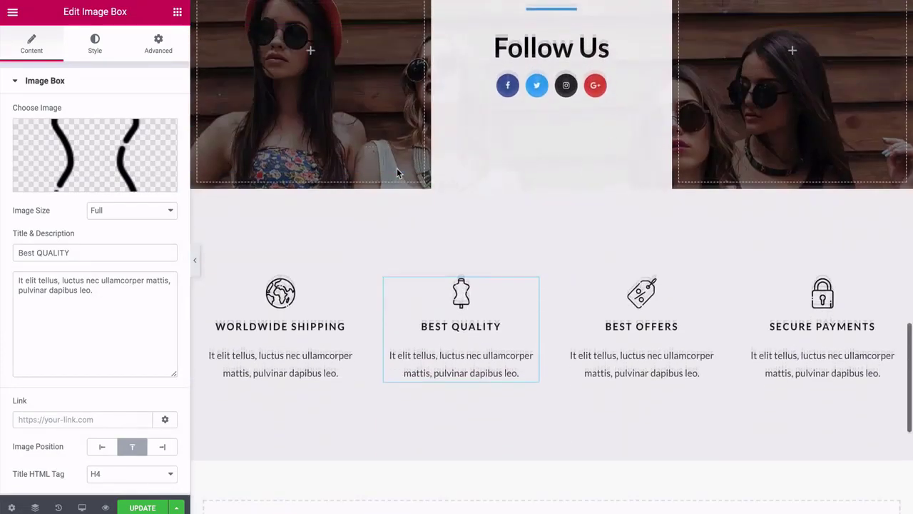
{"action": "scroll", "coordinate": [414, 257], "scroll_direction": "down", "scroll_amount": 1}
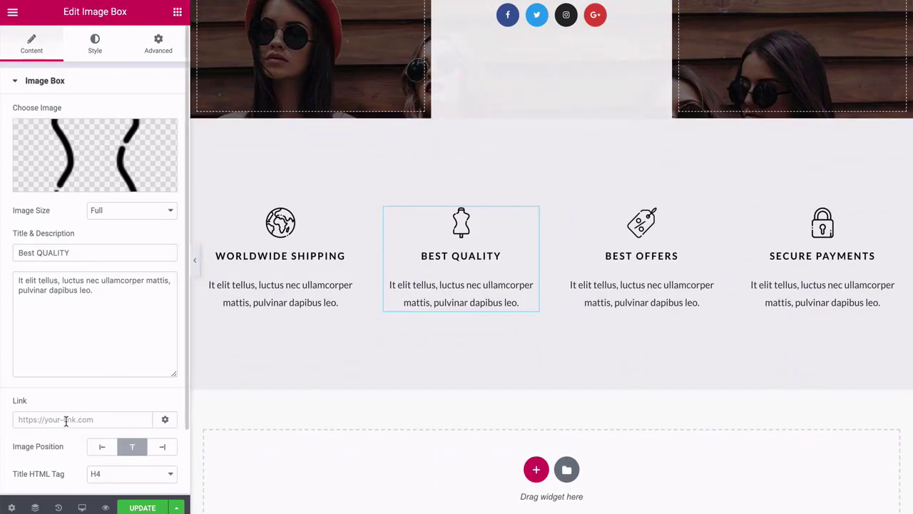
{"action": "scroll", "coordinate": [434, 265], "scroll_direction": "down", "scroll_amount": 2}
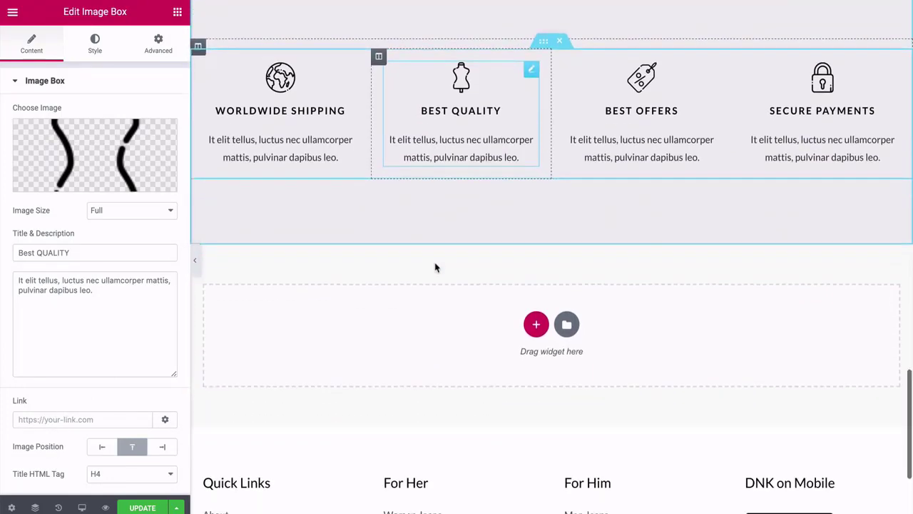
{"action": "scroll", "coordinate": [434, 265], "scroll_direction": "up", "scroll_amount": 4}
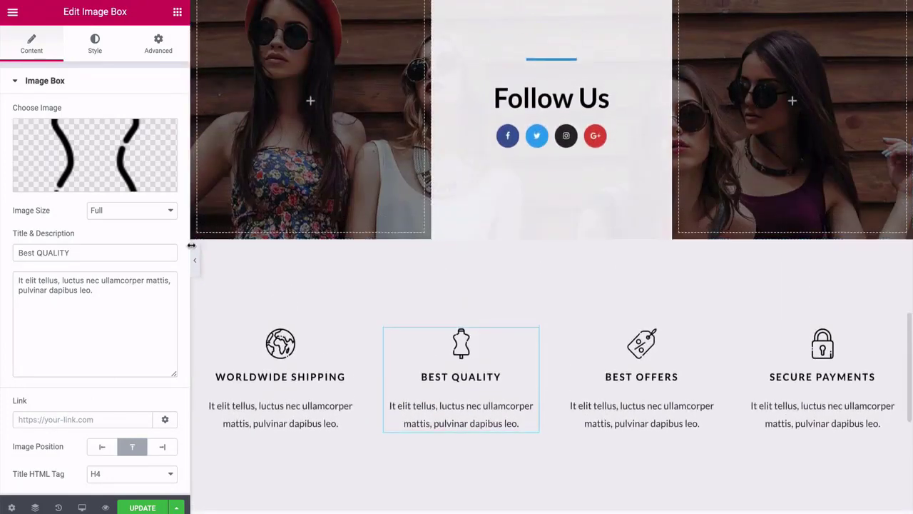
Hide the editor panel to preview the About Us page, then restore it.
{"action": "left_click", "coordinate": [195, 259]}
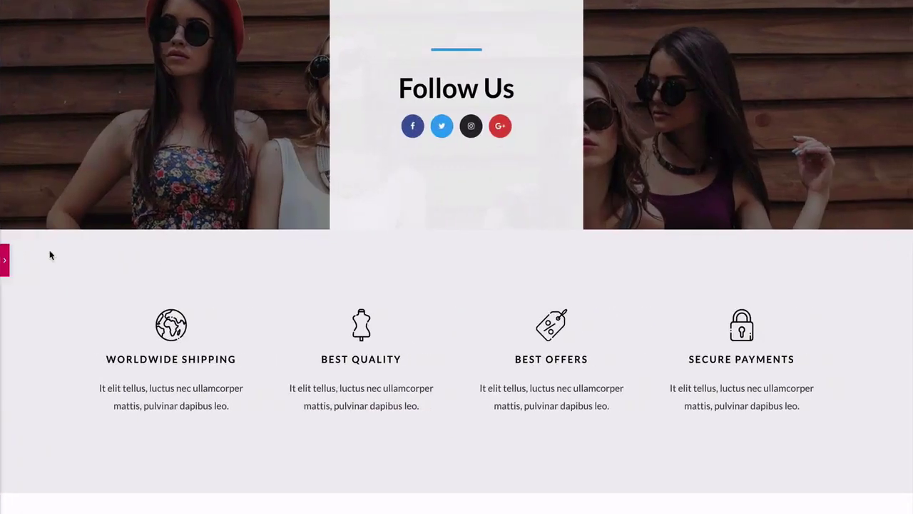
{"action": "scroll", "coordinate": [50, 255], "scroll_direction": "down", "scroll_amount": 2}
{"action": "scroll", "coordinate": [51, 255], "scroll_direction": "up", "scroll_amount": 6}
{"action": "scroll", "coordinate": [49, 255], "scroll_direction": "down", "scroll_amount": 1}
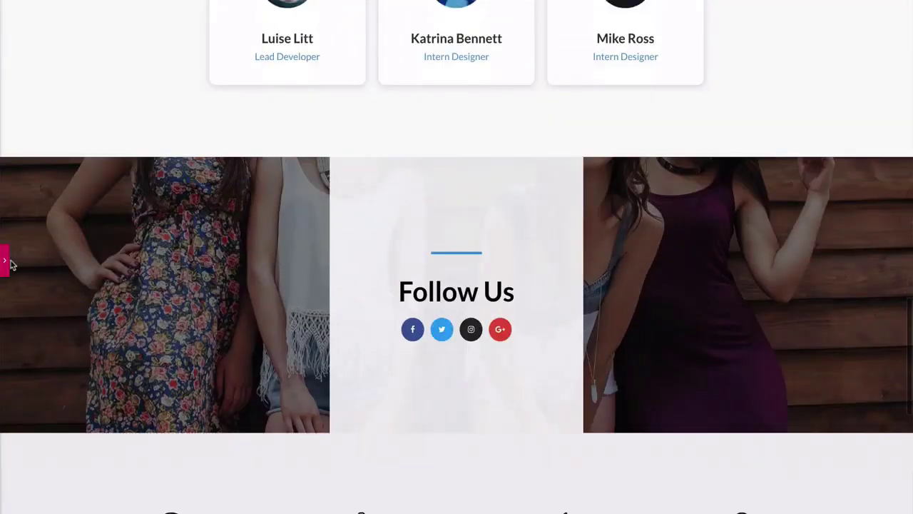
{"action": "left_click", "coordinate": [5, 260]}
{"action": "scroll", "coordinate": [504, 282], "scroll_direction": "up", "scroll_amount": 2}
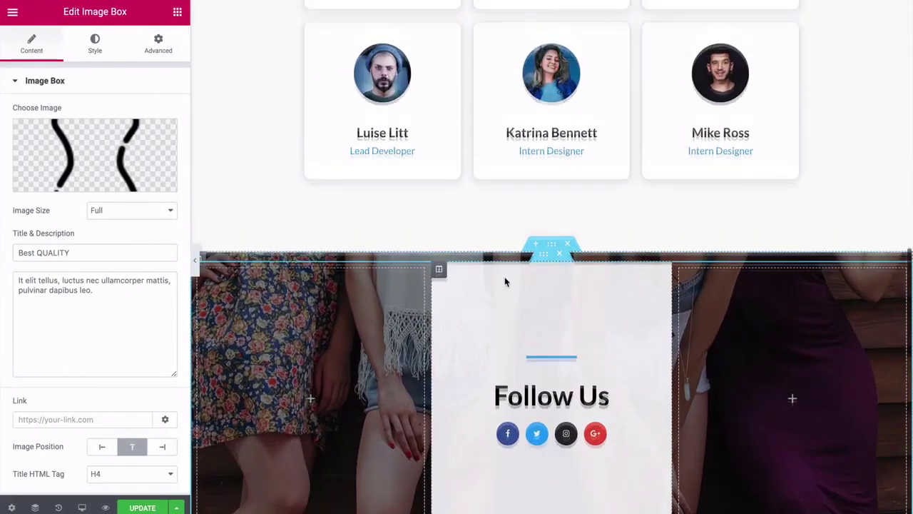
Move the Follow Us section up, then reposition it below Our Team.
{"action": "mouse_move", "coordinate": [552, 298]}
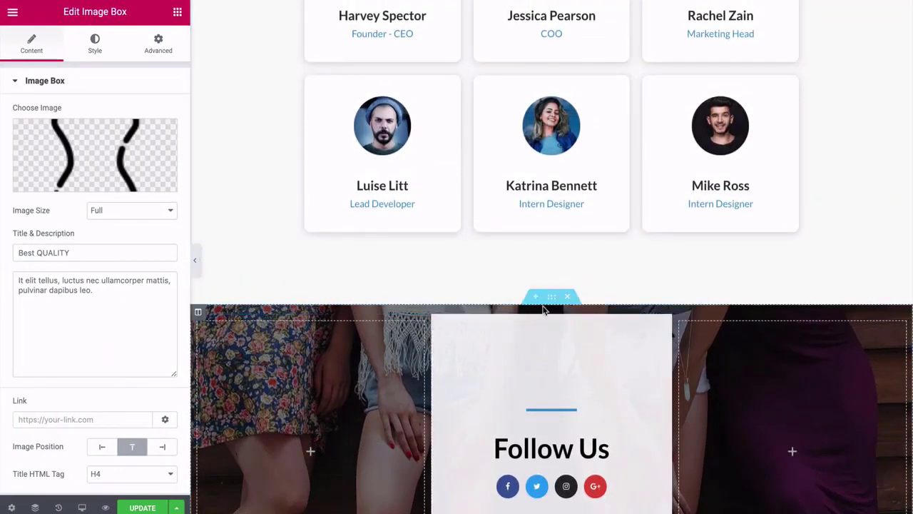
{"action": "left_click_drag", "start_coordinate": [552, 298], "coordinate": [519, 185]}
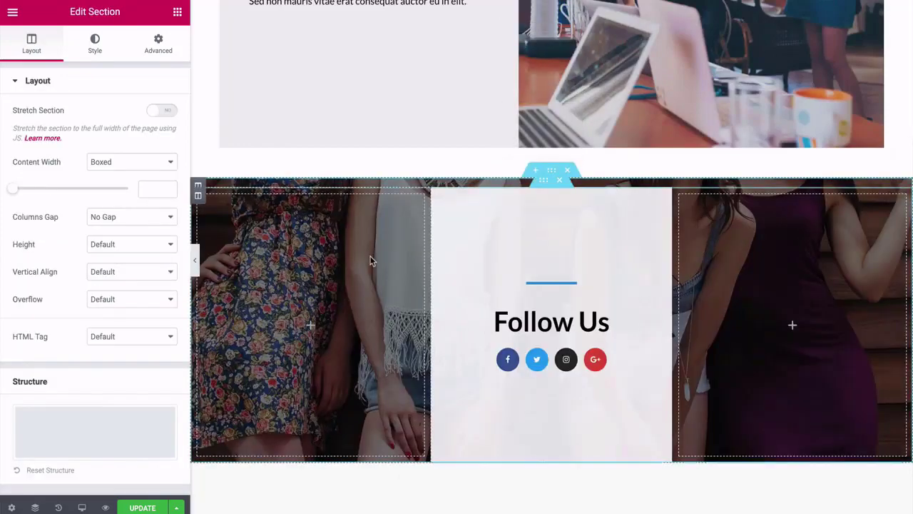
{"action": "scroll", "coordinate": [371, 261], "scroll_direction": "down", "scroll_amount": 3}
{"action": "scroll", "coordinate": [371, 261], "scroll_direction": "up", "scroll_amount": 5}
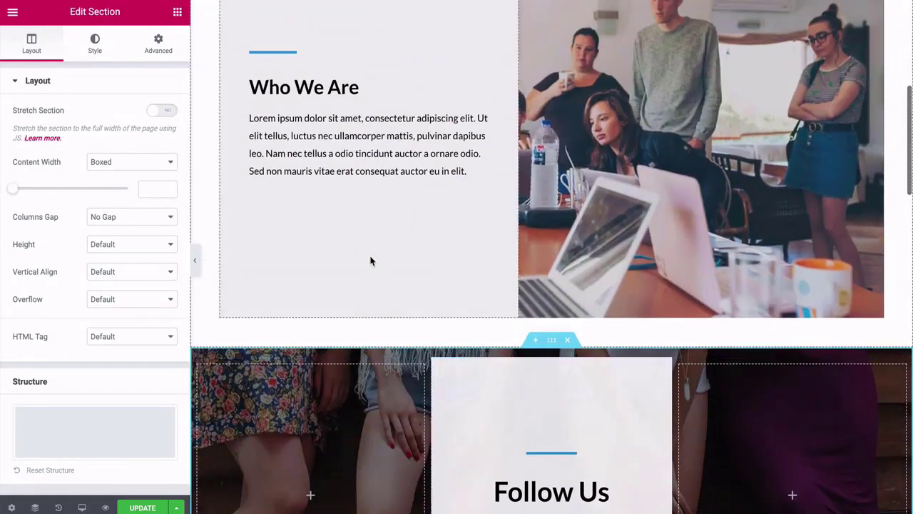
{"action": "scroll", "coordinate": [371, 261], "scroll_direction": "down", "scroll_amount": 3}
{"action": "scroll", "coordinate": [371, 262], "scroll_direction": "up", "scroll_amount": 6}
{"action": "scroll", "coordinate": [371, 262], "scroll_direction": "down", "scroll_amount": 6}
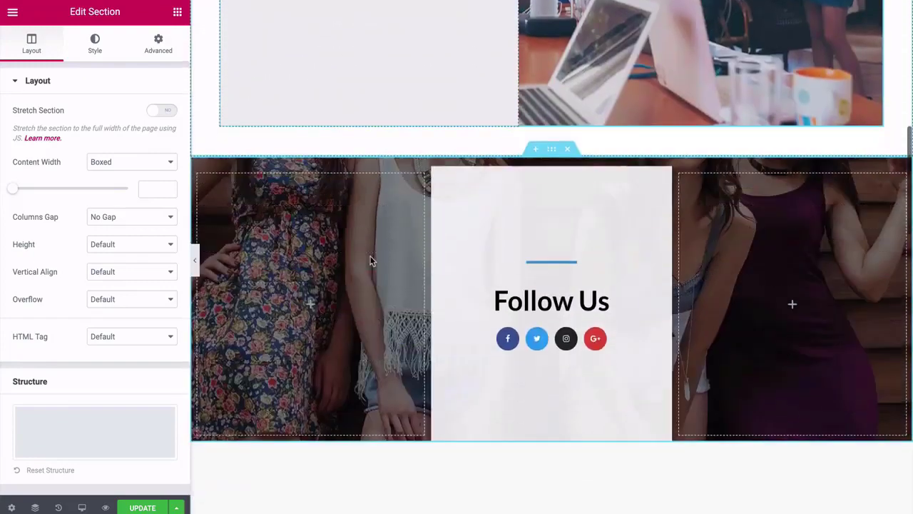
{"action": "left_click_drag", "start_coordinate": [552, 103], "coordinate": [533, 299]}
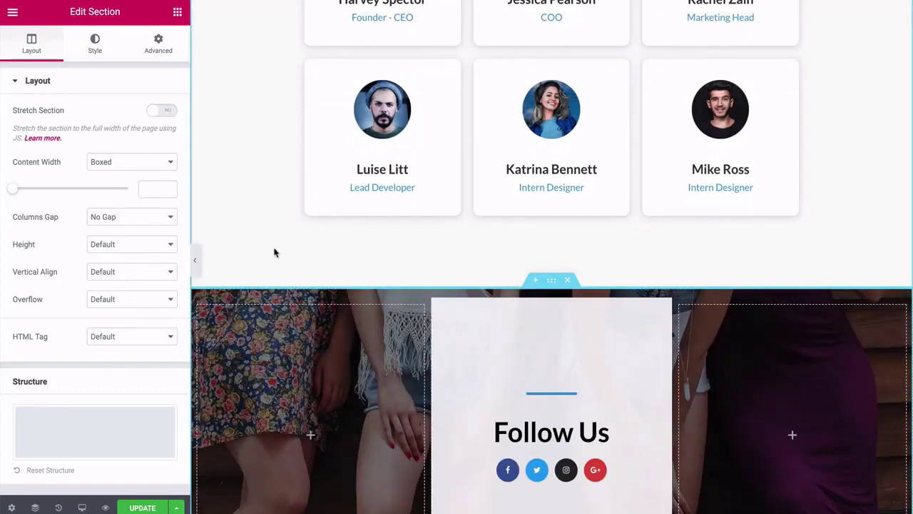
Delete the four-feature-box section and the second row of team member cards.
{"action": "scroll", "coordinate": [264, 249], "scroll_direction": "up", "scroll_amount": 15}
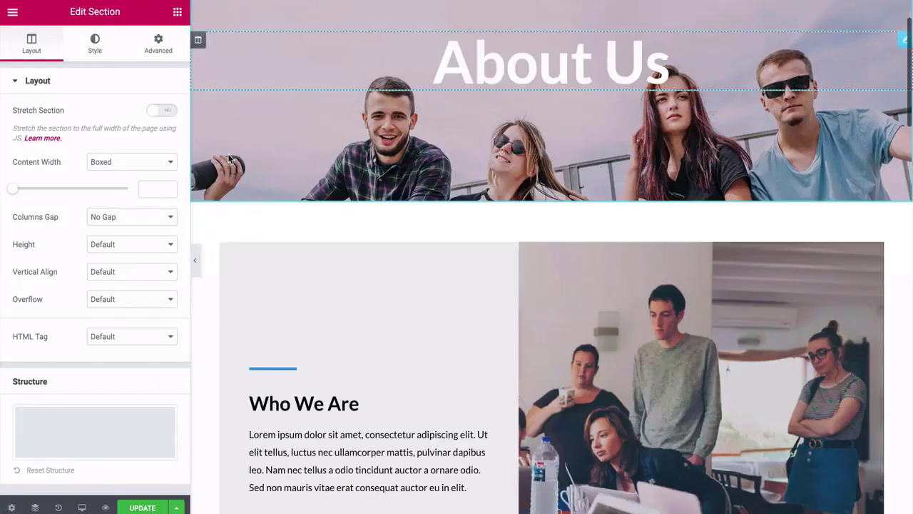
{"action": "scroll", "coordinate": [228, 157], "scroll_direction": "down", "scroll_amount": 8}
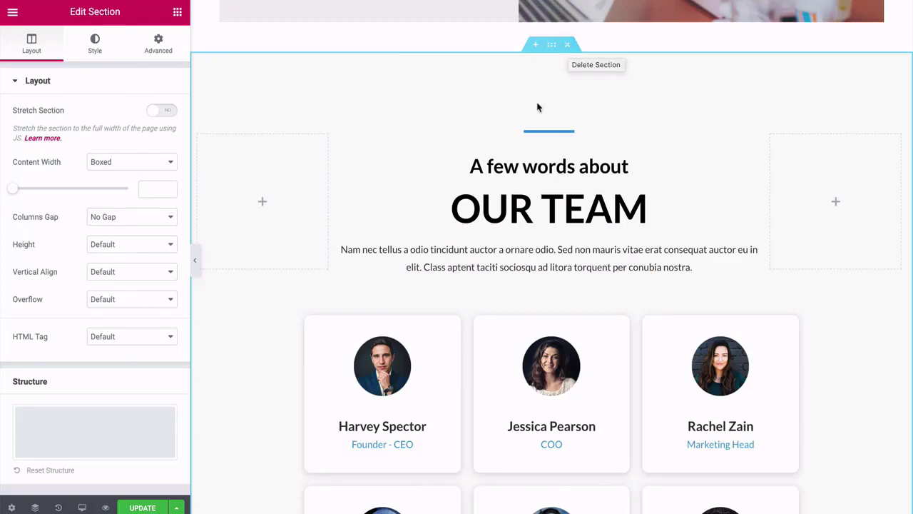
{"action": "scroll", "coordinate": [538, 107], "scroll_direction": "down", "scroll_amount": 8}
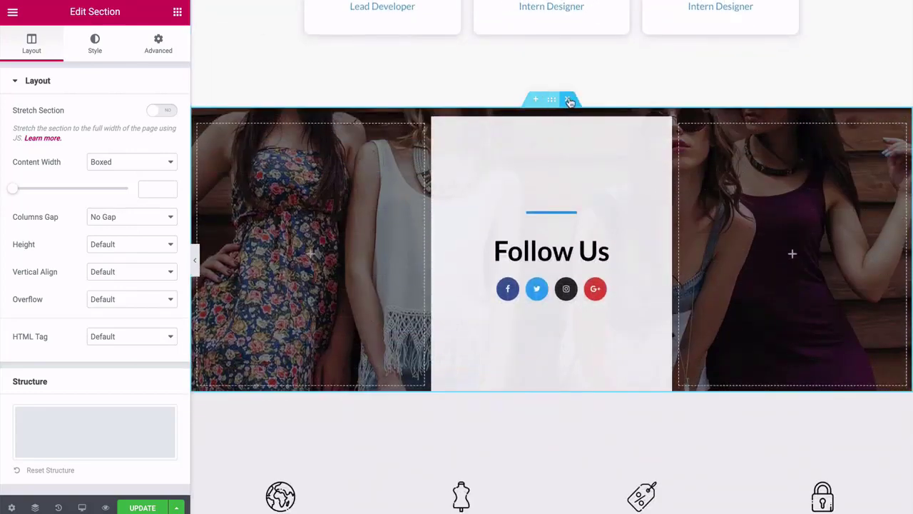
{"action": "scroll", "coordinate": [563, 214], "scroll_direction": "down", "scroll_amount": 3}
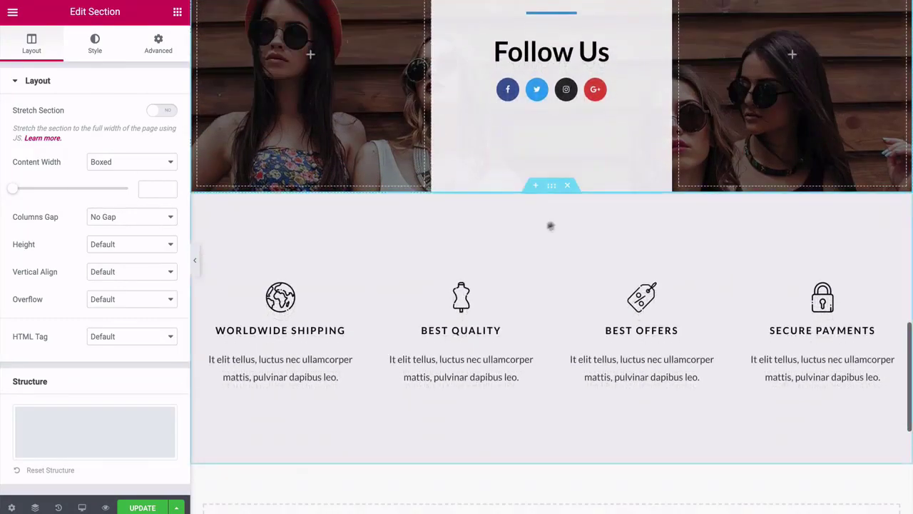
{"action": "left_click", "coordinate": [568, 187]}
{"action": "scroll", "coordinate": [343, 249], "scroll_direction": "up", "scroll_amount": 7}
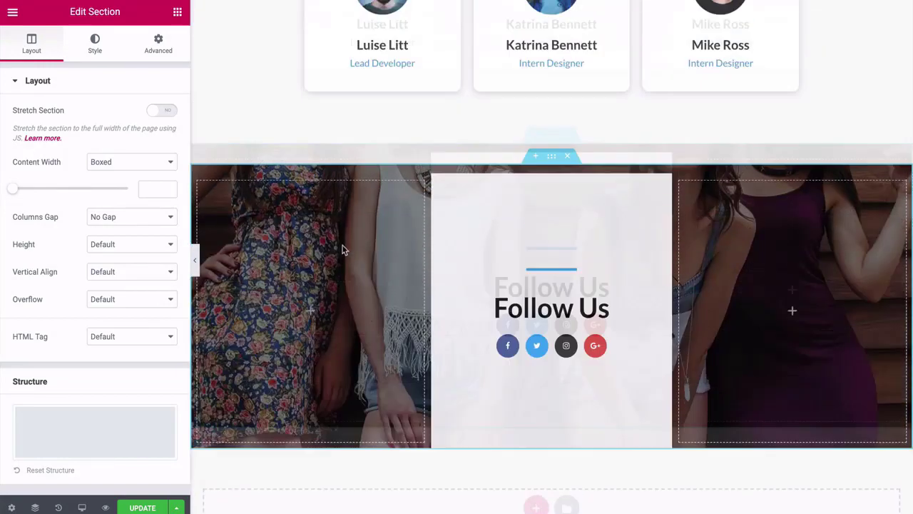
{"action": "scroll", "coordinate": [343, 249], "scroll_direction": "up", "scroll_amount": 4}
{"action": "scroll", "coordinate": [343, 246], "scroll_direction": "down", "scroll_amount": 7}
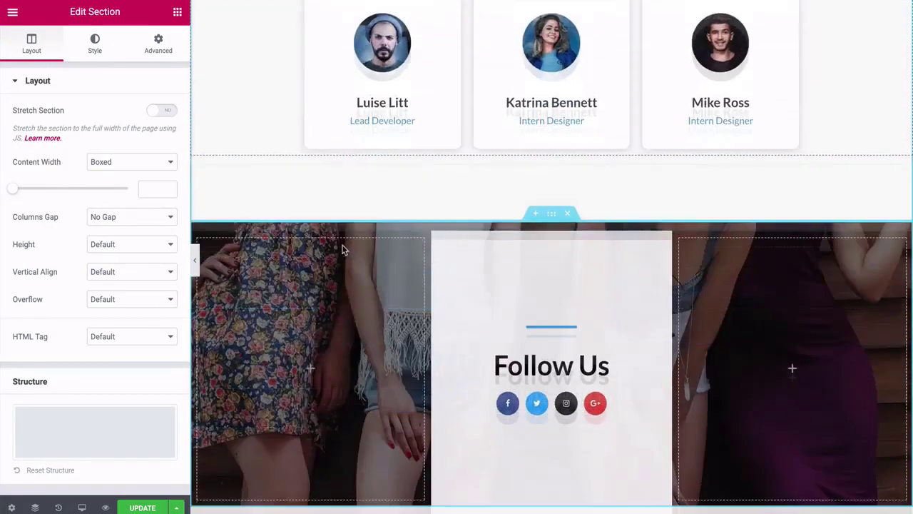
{"action": "scroll", "coordinate": [342, 250], "scroll_direction": "up", "scroll_amount": 3}
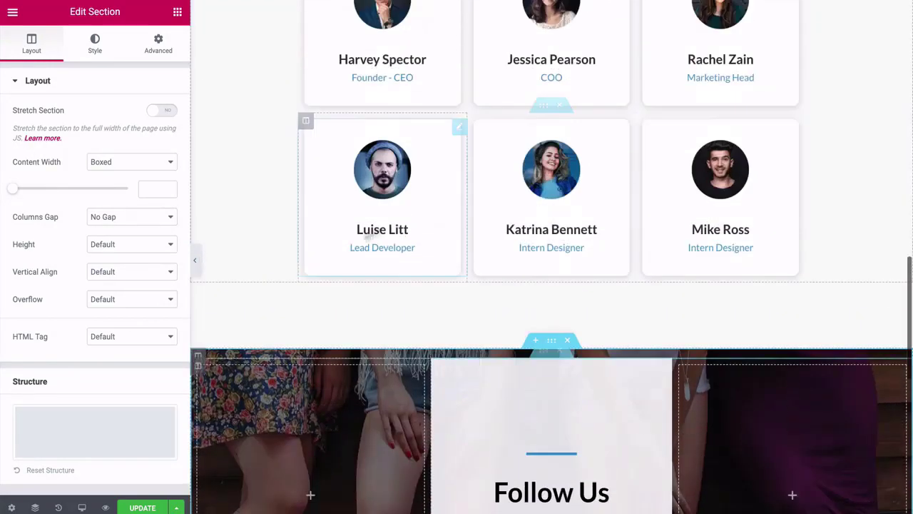
{"action": "left_click", "coordinate": [561, 107]}
Save the About Us page changes with Update.
{"action": "scroll", "coordinate": [345, 201], "scroll_direction": "up", "scroll_amount": 3}
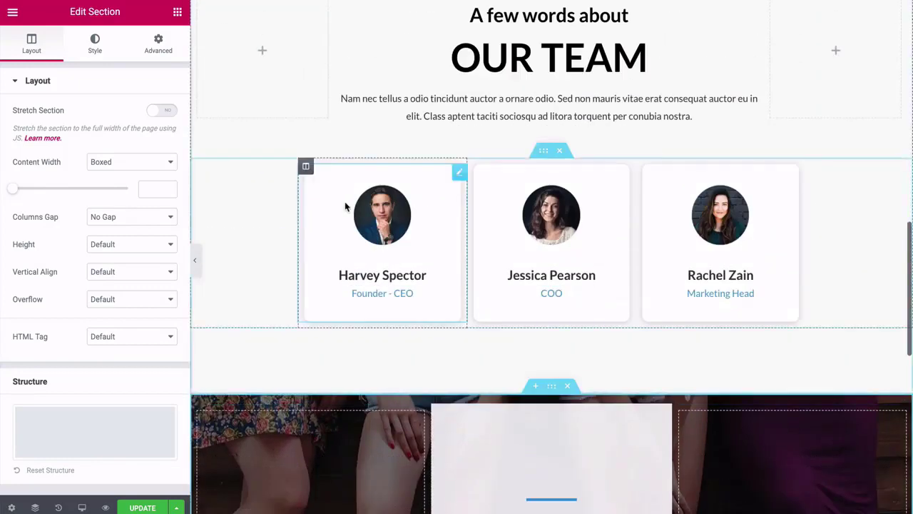
{"action": "scroll", "coordinate": [234, 220], "scroll_direction": "down", "scroll_amount": 4}
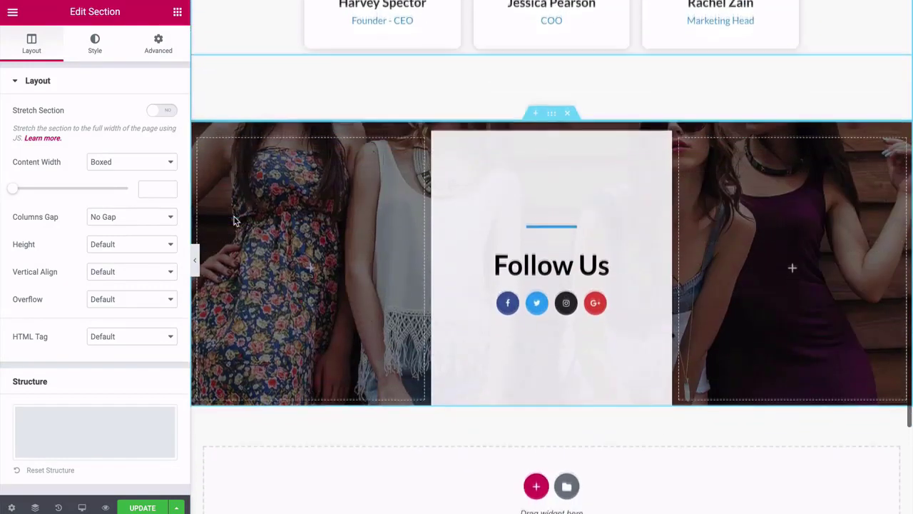
{"action": "left_click", "coordinate": [142, 508]}
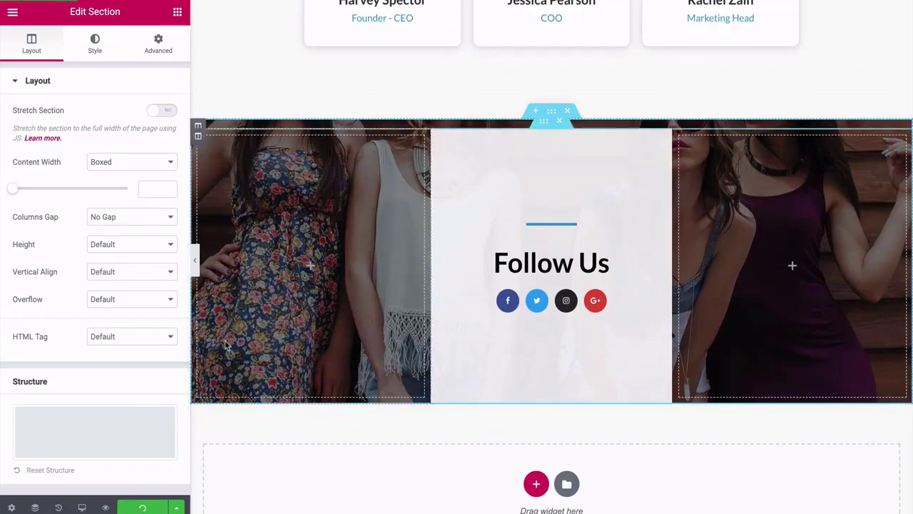
Preview the page with the panel hidden, then exit Elementor to the WordPress dashboard.
{"action": "left_click", "coordinate": [195, 260]}
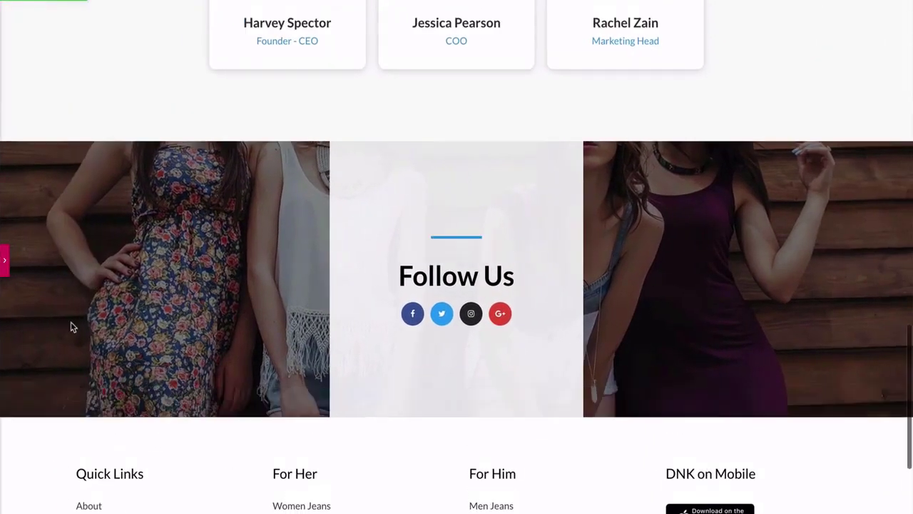
{"action": "scroll", "coordinate": [70, 327], "scroll_direction": "up", "scroll_amount": 14}
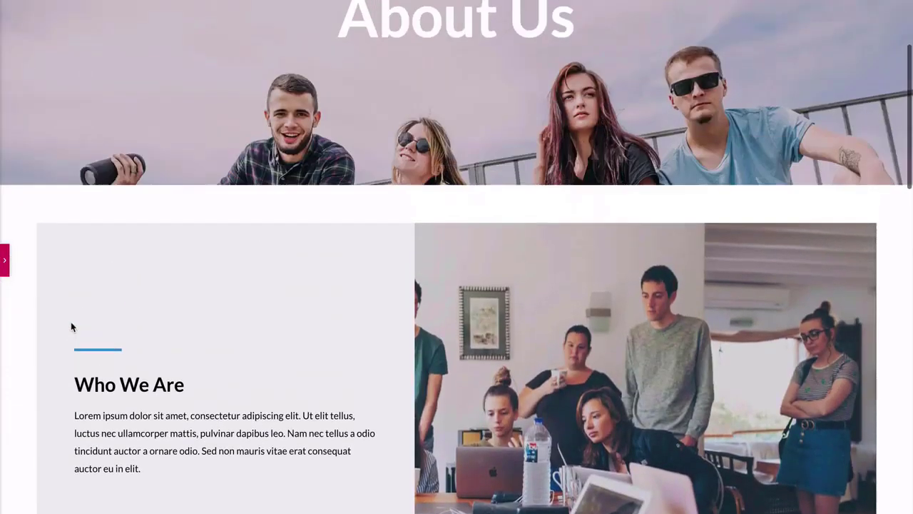
{"action": "scroll", "coordinate": [71, 325], "scroll_direction": "up", "scroll_amount": 2}
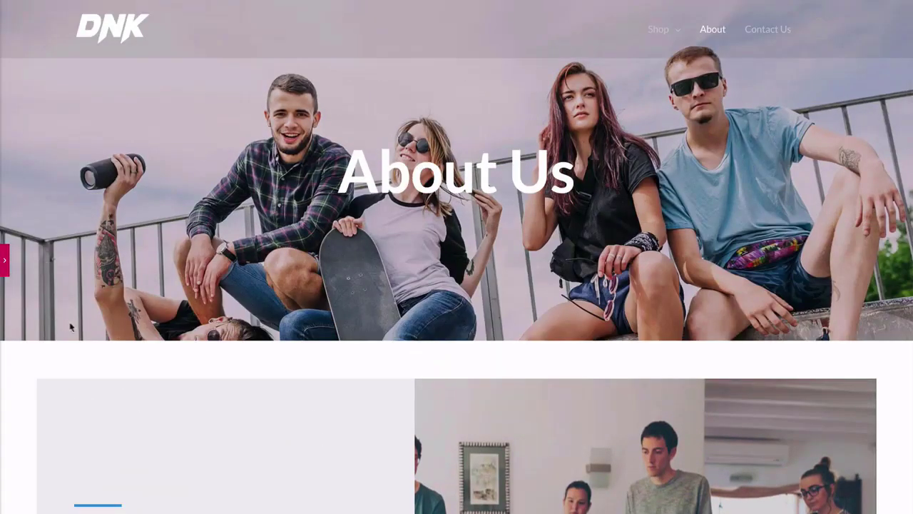
{"action": "left_click", "coordinate": [5, 261]}
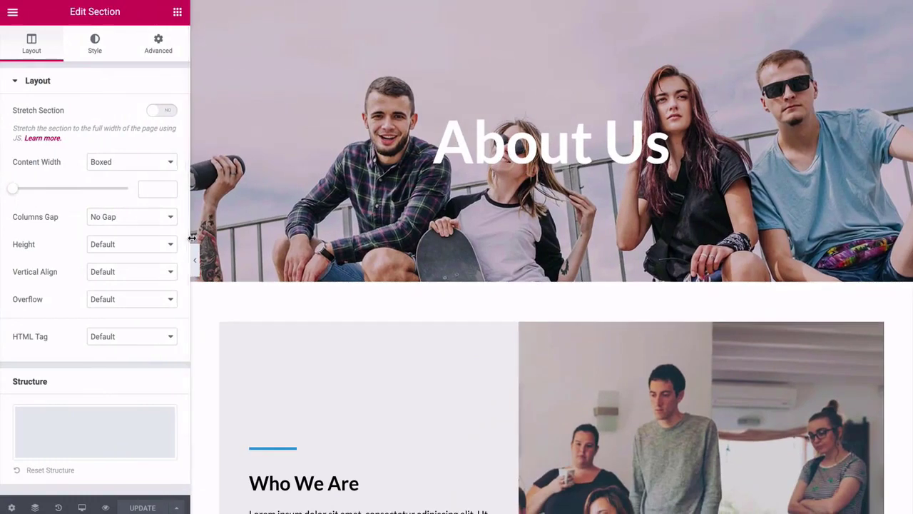
{"action": "left_click", "coordinate": [13, 12]}
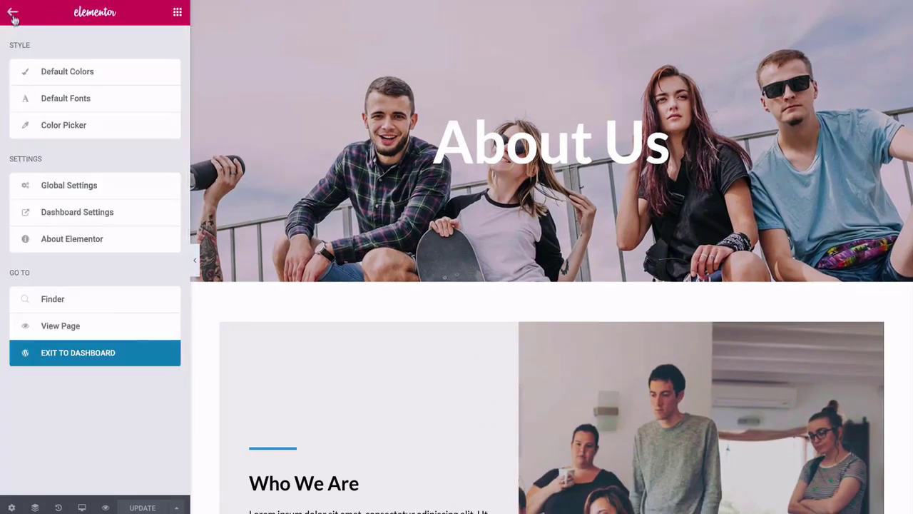
{"action": "left_click", "coordinate": [77, 352]}
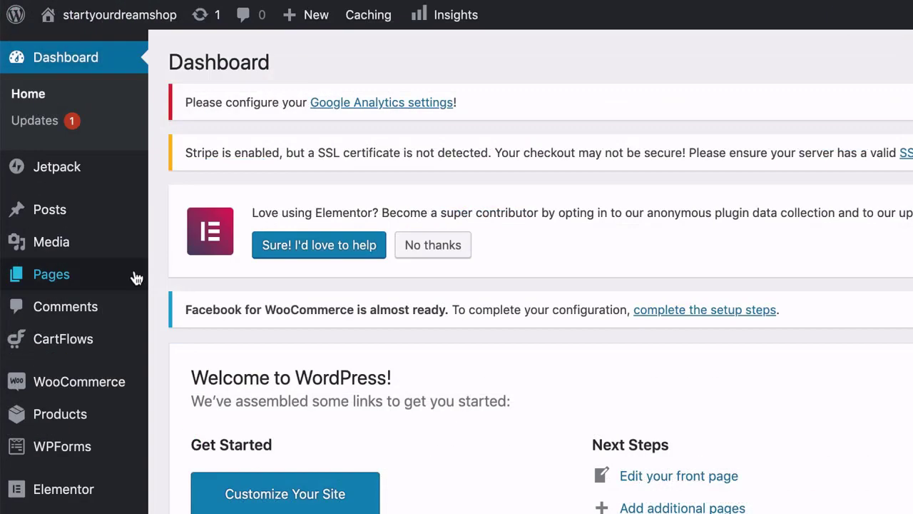
From Pages > All Pages, open Contact Us with Edit with Elementor.
{"action": "mouse_move", "coordinate": [87, 190]}
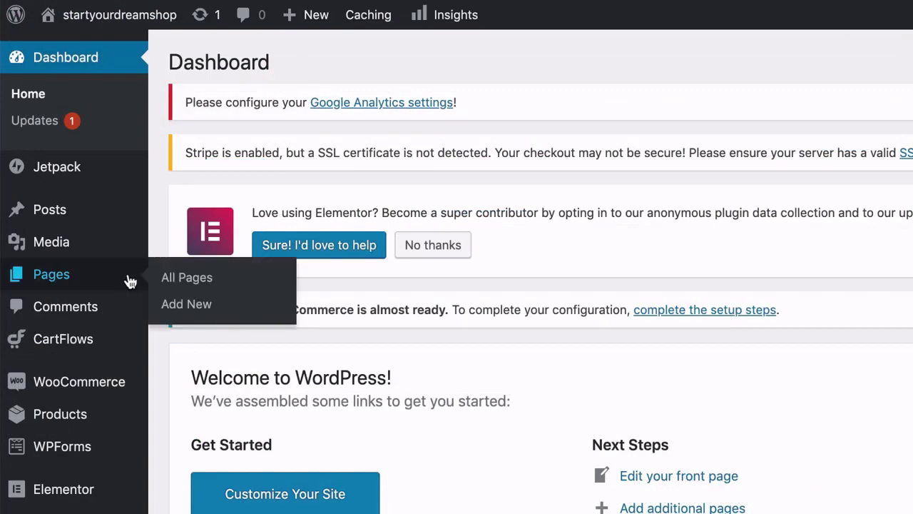
{"action": "left_click", "coordinate": [169, 280]}
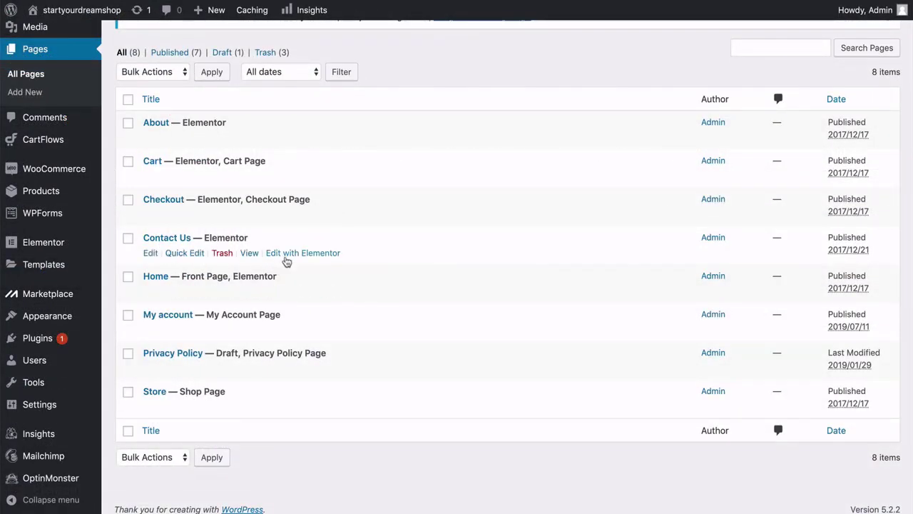
{"action": "left_click", "coordinate": [285, 257]}
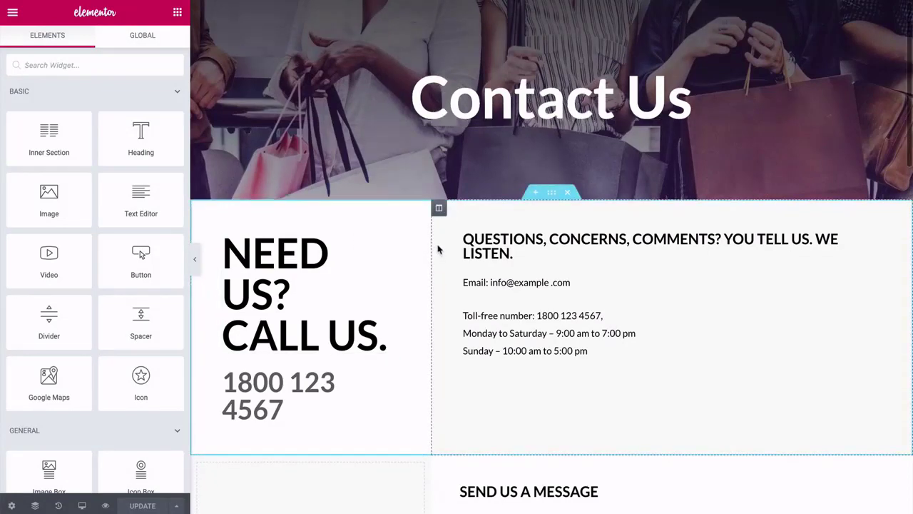
Scroll through the Contact Us preview: hero banner, contact details, message form and features row.
{"action": "scroll", "coordinate": [438, 253], "scroll_direction": "down", "scroll_amount": 4}
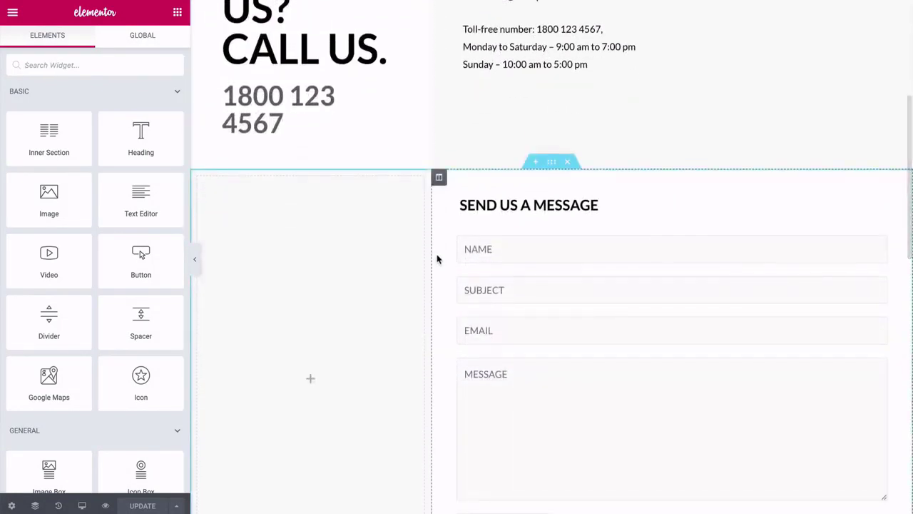
{"action": "scroll", "coordinate": [438, 257], "scroll_direction": "down", "scroll_amount": 2}
{"action": "scroll", "coordinate": [438, 259], "scroll_direction": "down", "scroll_amount": 1}
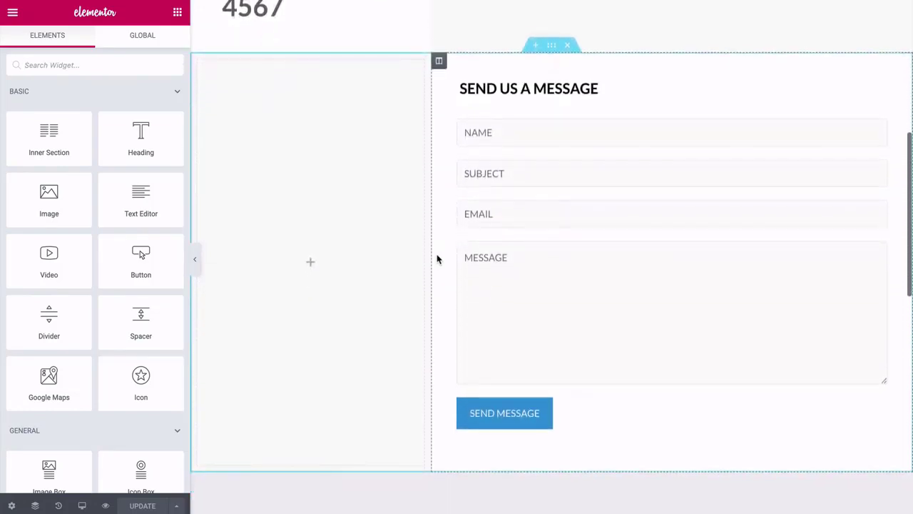
{"action": "scroll", "coordinate": [439, 259], "scroll_direction": "up", "scroll_amount": 1}
{"action": "scroll", "coordinate": [438, 259], "scroll_direction": "down", "scroll_amount": 1}
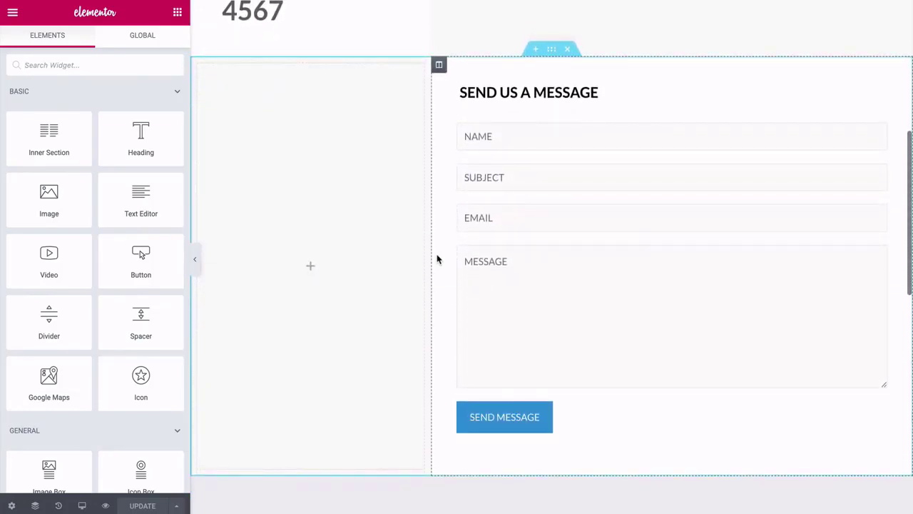
{"action": "scroll", "coordinate": [438, 259], "scroll_direction": "up", "scroll_amount": 6}
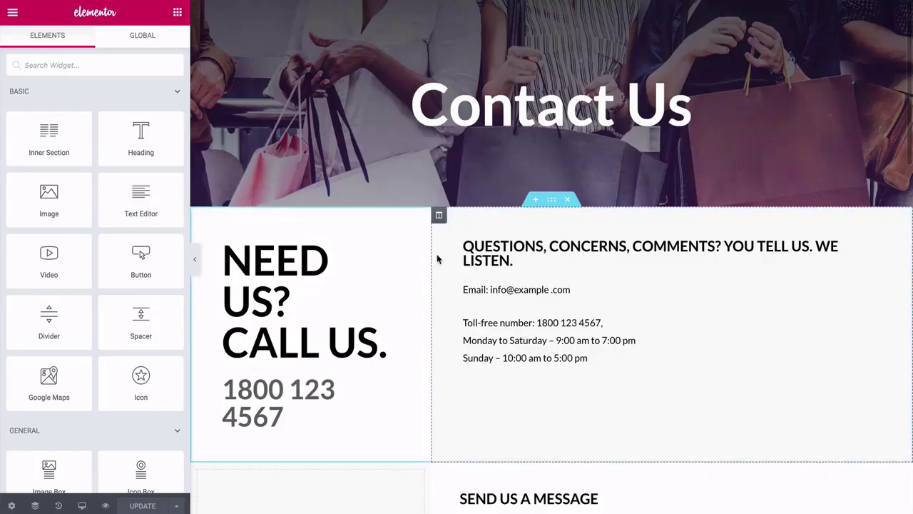
{"action": "scroll", "coordinate": [439, 259], "scroll_direction": "down", "scroll_amount": 6}
{"action": "scroll", "coordinate": [437, 259], "scroll_direction": "down", "scroll_amount": 7}
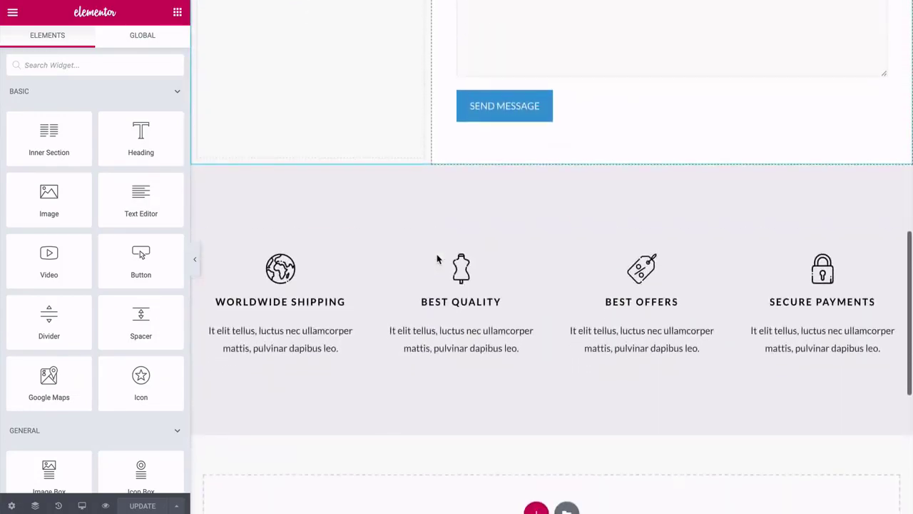
{"action": "scroll", "coordinate": [437, 259], "scroll_direction": "up", "scroll_amount": 4}
{"action": "scroll", "coordinate": [438, 259], "scroll_direction": "up", "scroll_amount": 8}
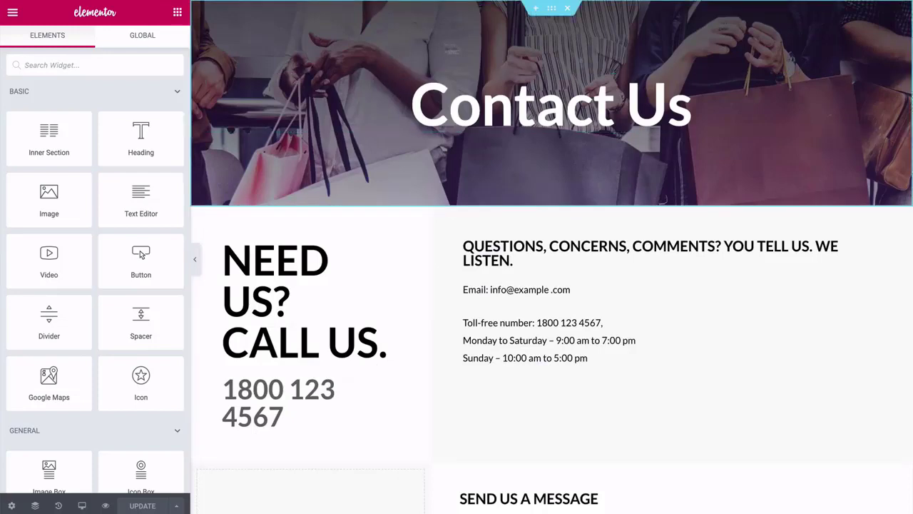
Check the header section's background style, then open the Contact Us H1 heading's style and content settings.
{"action": "left_click", "coordinate": [551, 8]}
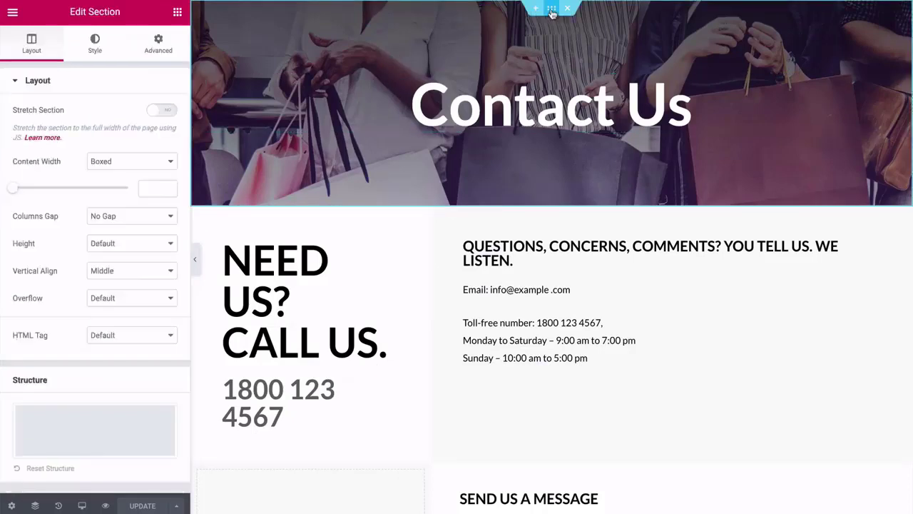
{"action": "left_click", "coordinate": [95, 44]}
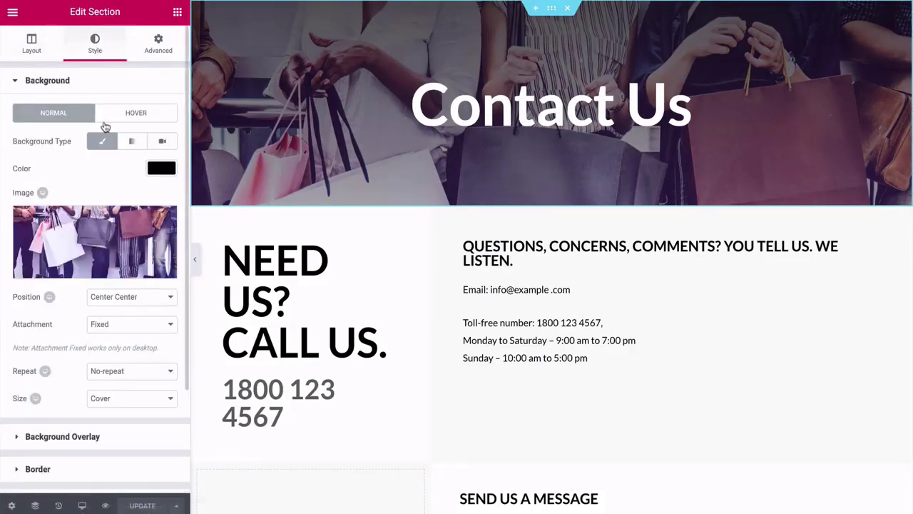
{"action": "left_click", "coordinate": [480, 116]}
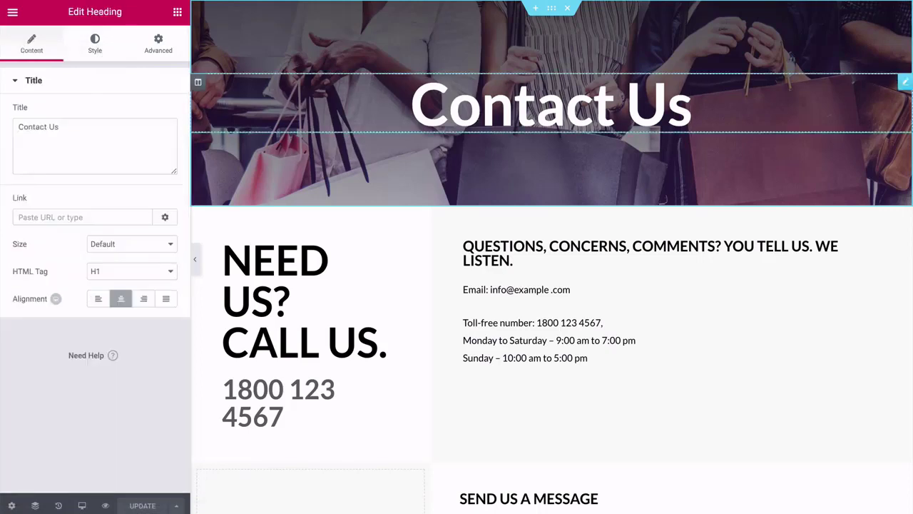
{"action": "left_click", "coordinate": [91, 47]}
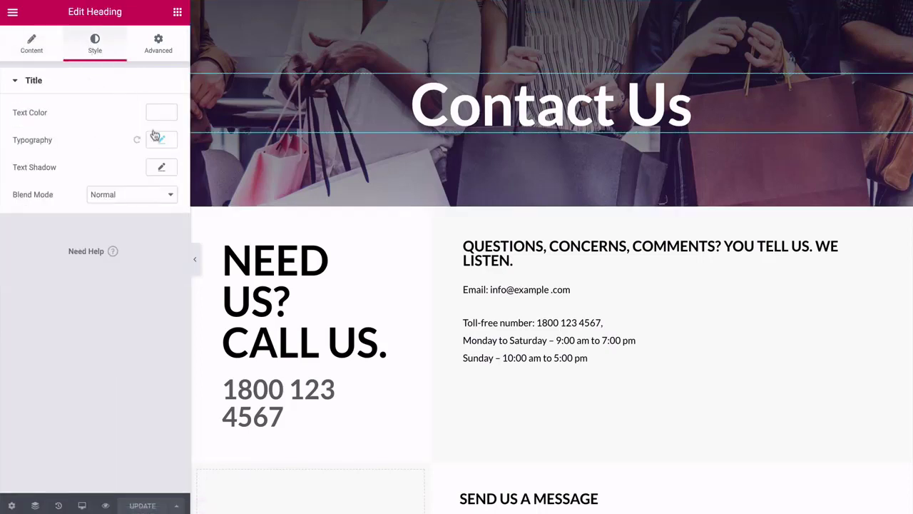
{"action": "left_click", "coordinate": [36, 54]}
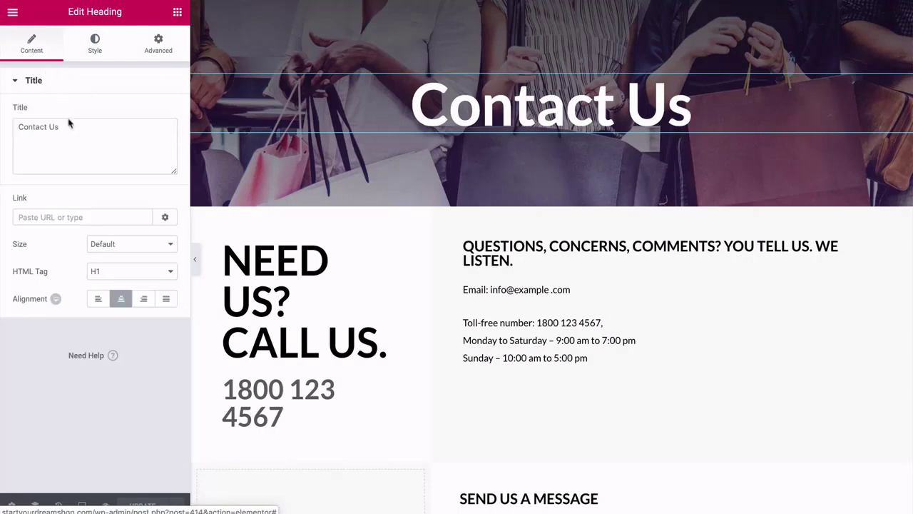
{"action": "scroll", "coordinate": [387, 165], "scroll_direction": "down", "scroll_amount": 3}
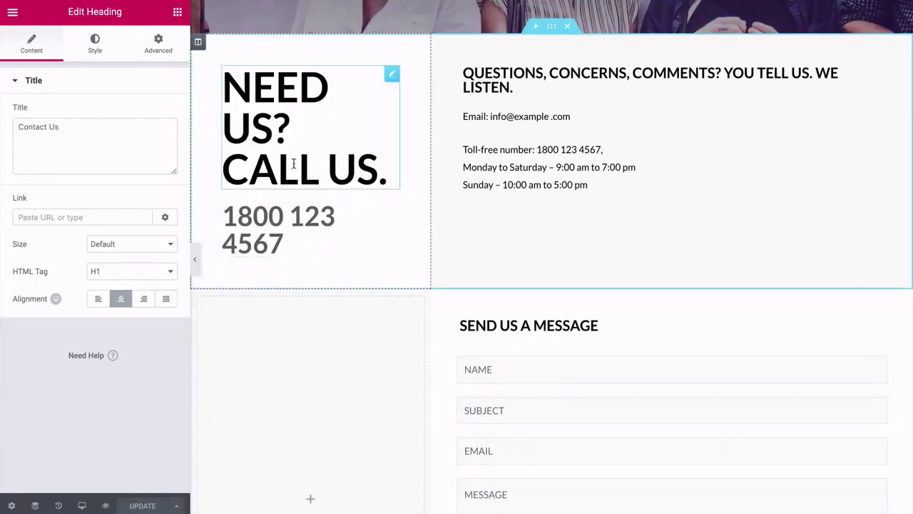
Select the email address in the contact details text and link it to mailto: plus the contact's e-mail.
{"action": "left_click", "coordinate": [505, 116]}
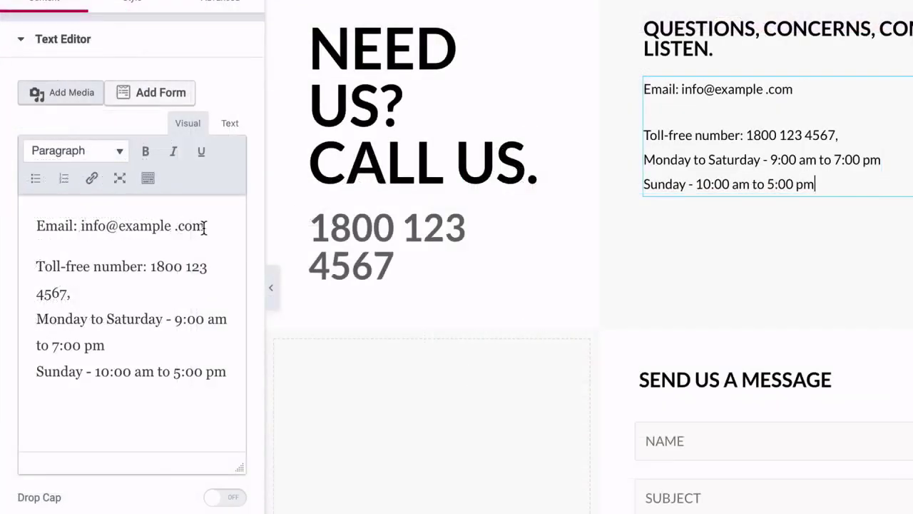
{"action": "left_click_drag", "start_coordinate": [204, 226], "coordinate": [81, 225]}
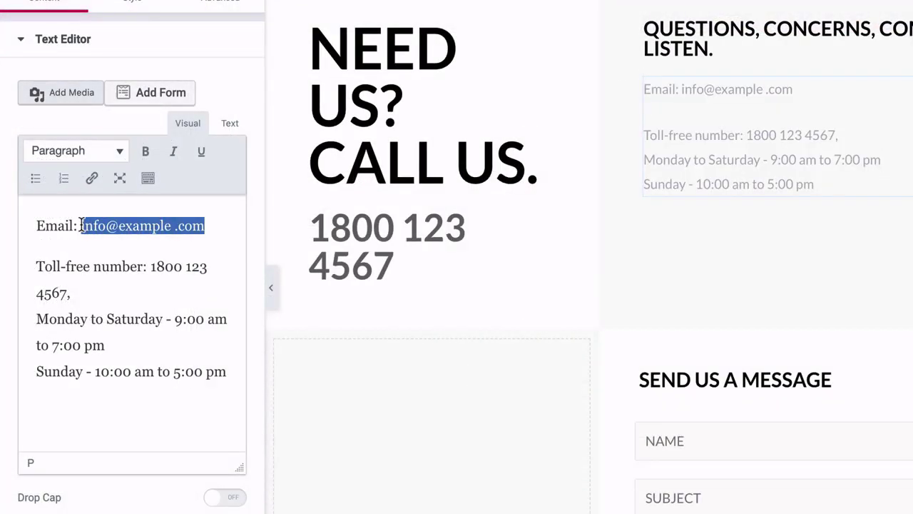
{"action": "left_click", "coordinate": [93, 179]}
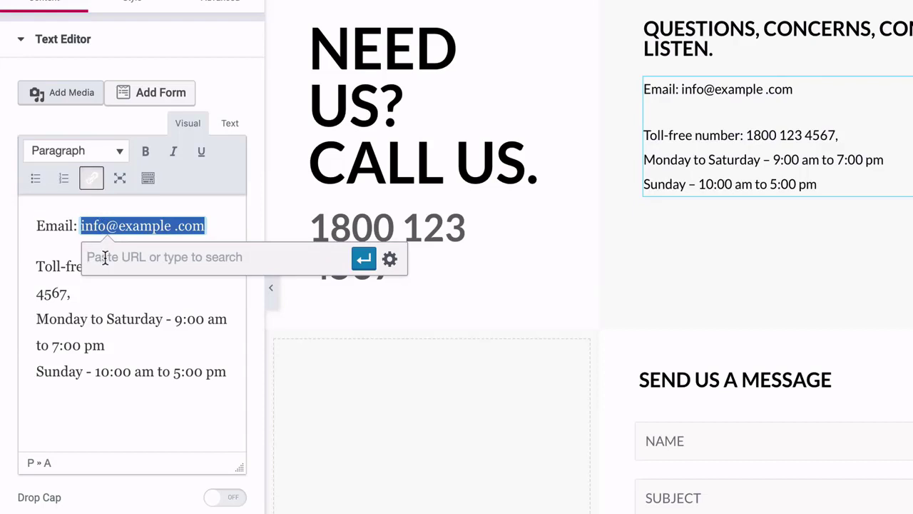
{"action": "type", "text": "mailto"}
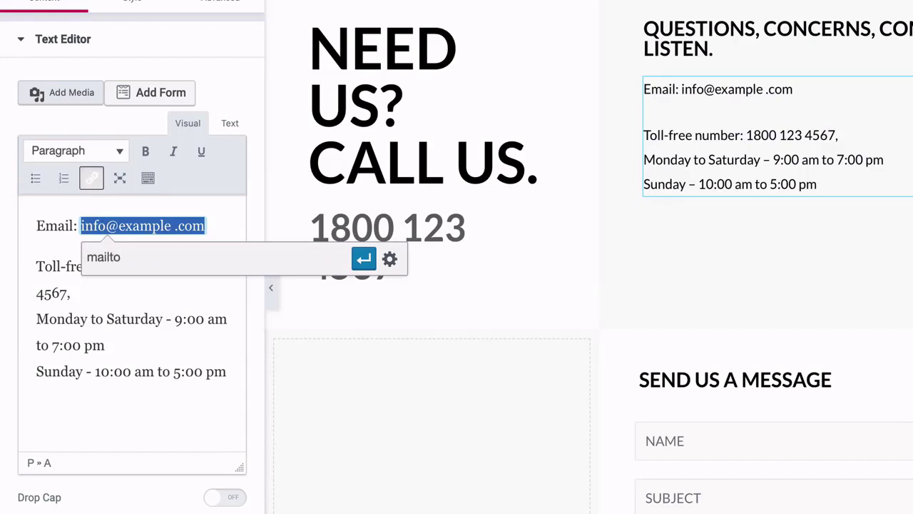
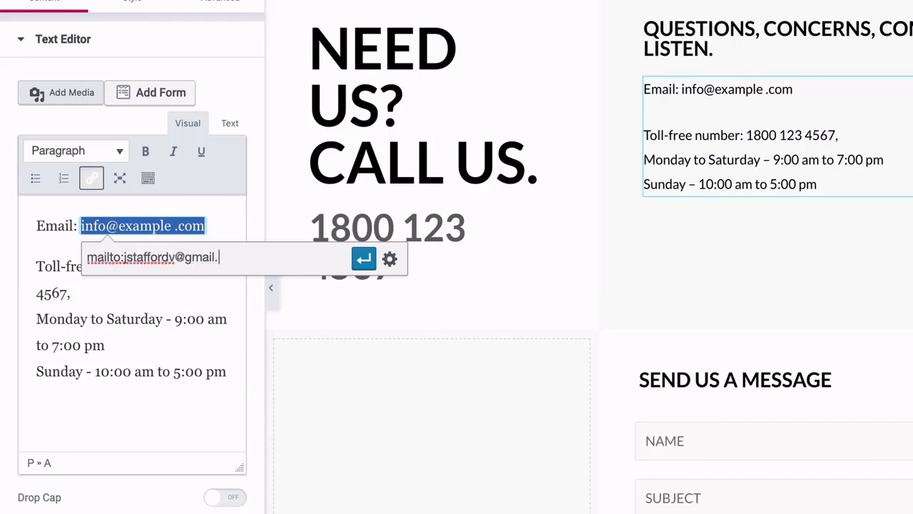
{"action": "left_click", "coordinate": [364, 259]}
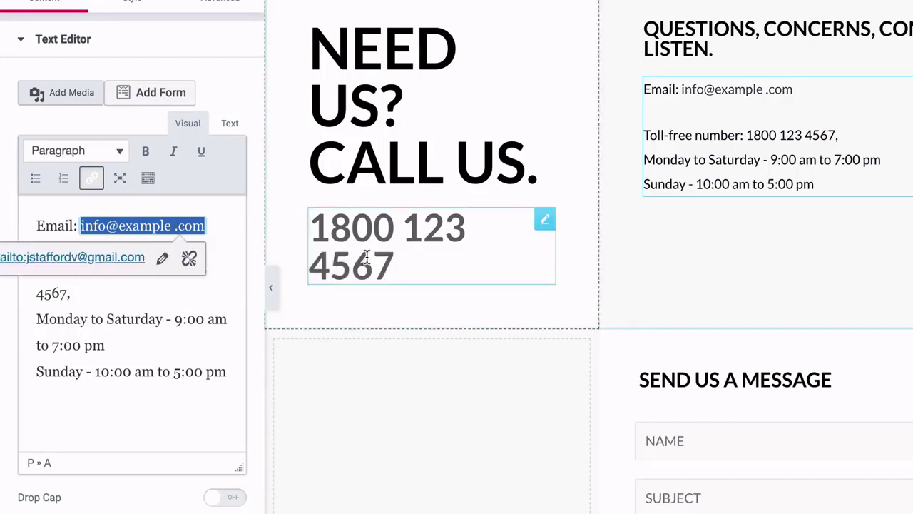
Scroll to the Send Us a Message form and open its shortcode settings showing [wpforms id="7"].
{"action": "left_click", "coordinate": [227, 288]}
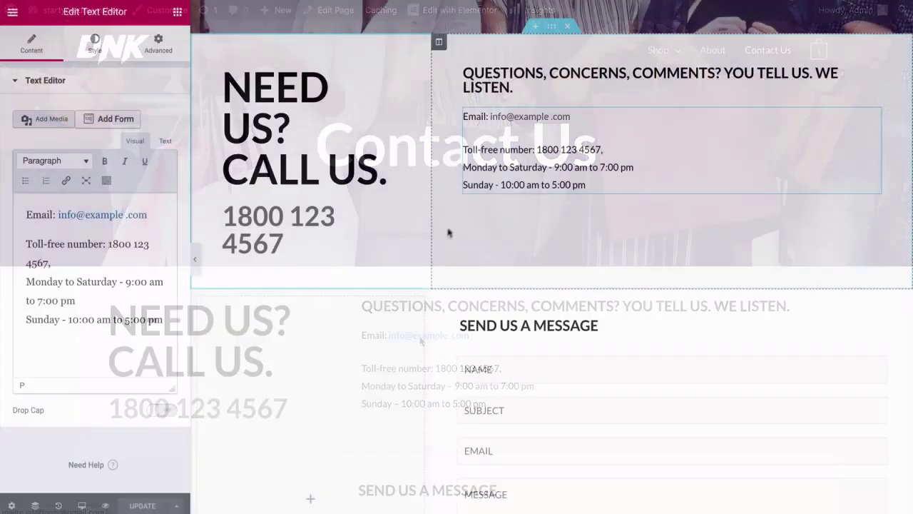
{"action": "scroll", "coordinate": [442, 235], "scroll_direction": "down", "scroll_amount": 3}
{"action": "scroll", "coordinate": [442, 236], "scroll_direction": "down", "scroll_amount": 4}
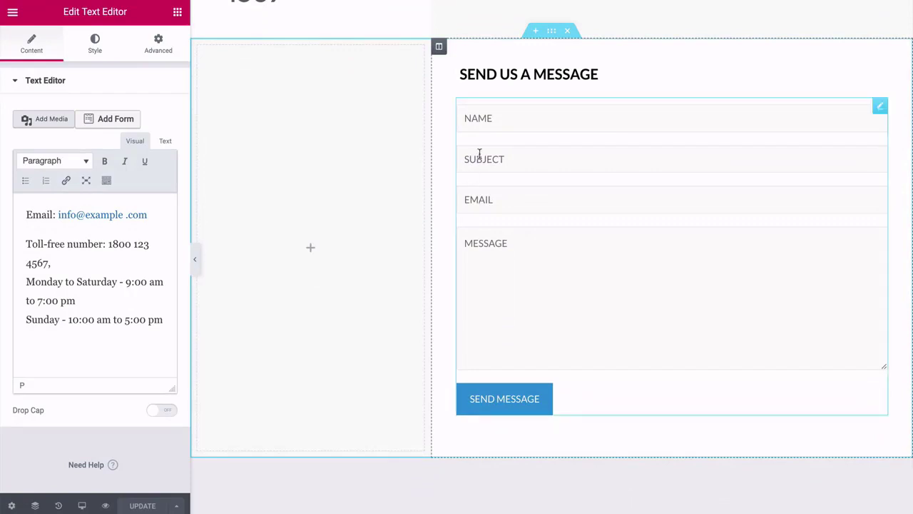
{"action": "left_click", "coordinate": [880, 107]}
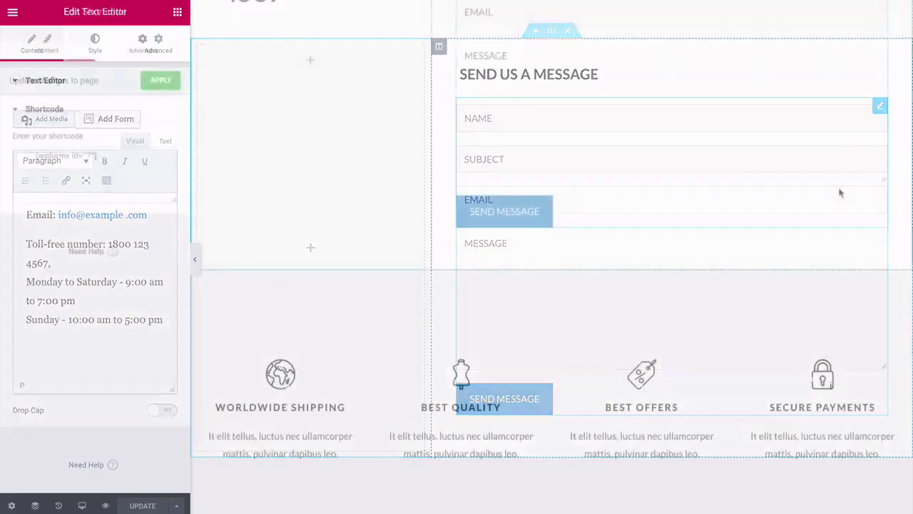
{"action": "scroll", "coordinate": [837, 191], "scroll_direction": "up", "scroll_amount": 4}
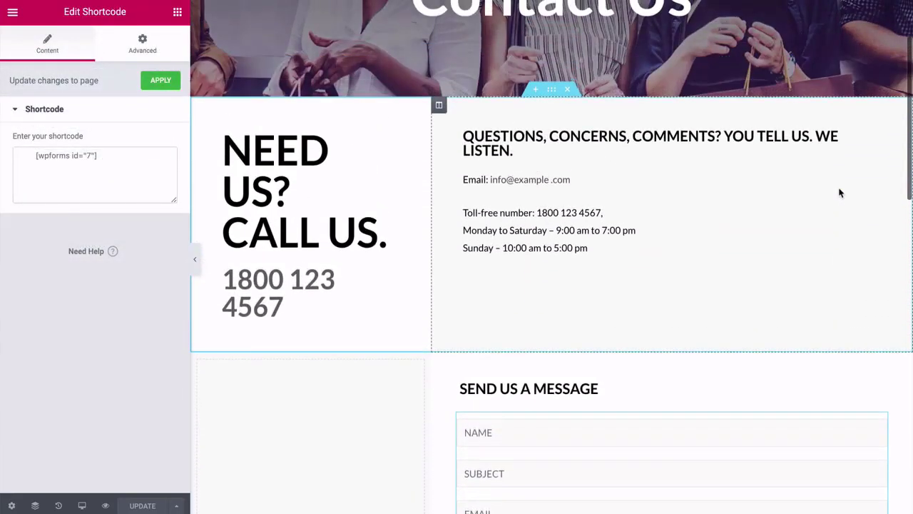
{"action": "scroll", "coordinate": [840, 192], "scroll_direction": "down", "scroll_amount": 3}
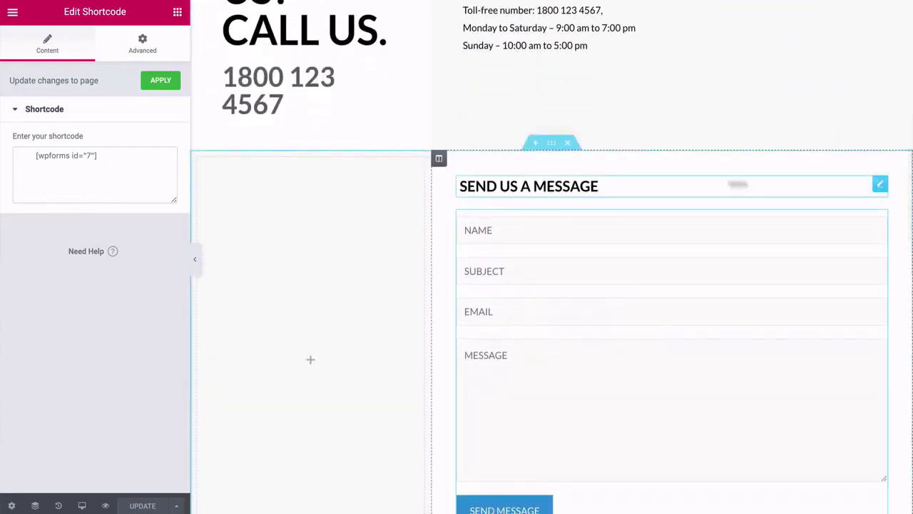
Delete the message form section and the shipping and quality features section.
{"action": "left_click", "coordinate": [568, 146]}
{"action": "scroll", "coordinate": [550, 153], "scroll_direction": "up", "scroll_amount": 3}
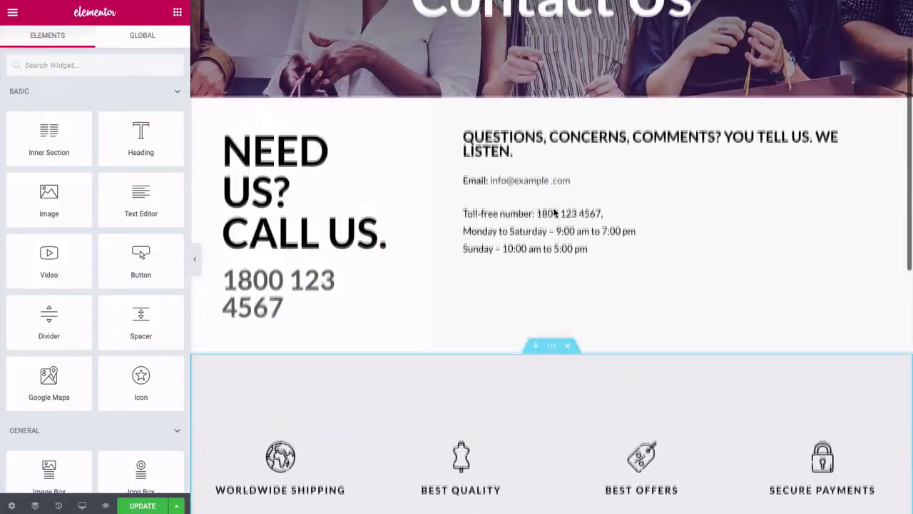
{"action": "scroll", "coordinate": [555, 212], "scroll_direction": "down", "scroll_amount": 2}
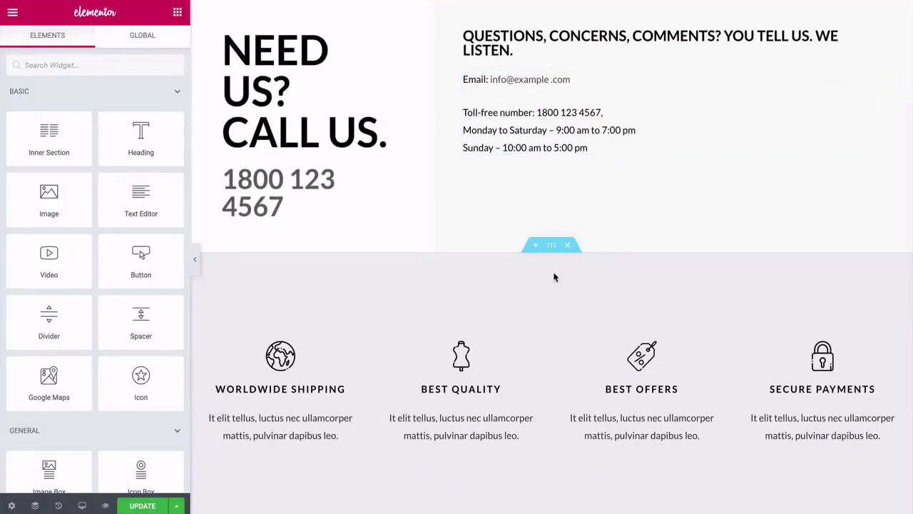
{"action": "left_click", "coordinate": [568, 247]}
{"action": "scroll", "coordinate": [546, 340], "scroll_direction": "up", "scroll_amount": 3}
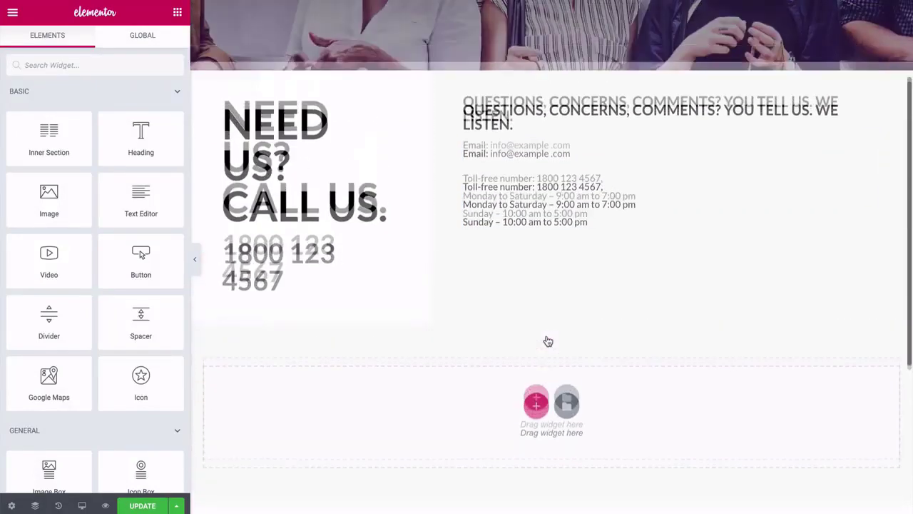
{"action": "scroll", "coordinate": [548, 341], "scroll_direction": "down", "scroll_amount": 2}
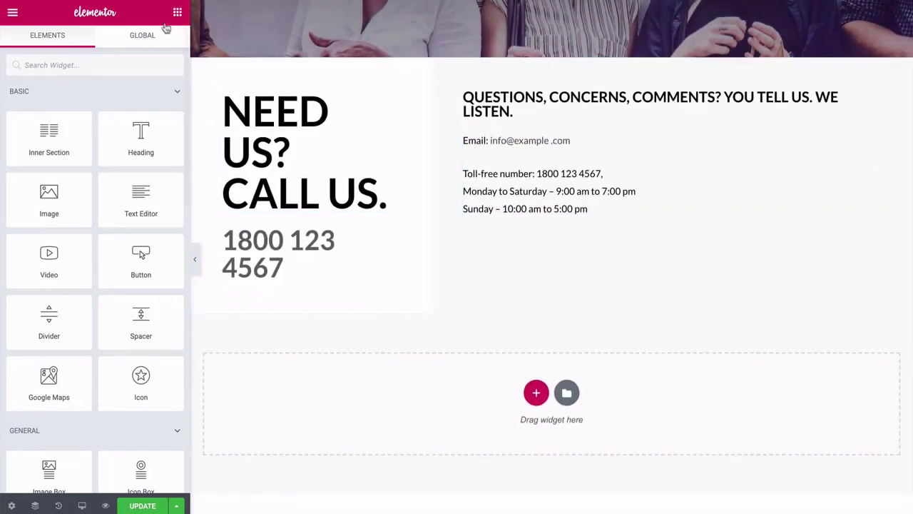
Search widgets for 'social' and drop Social Icons below the contact details.
{"action": "left_click", "coordinate": [135, 62]}
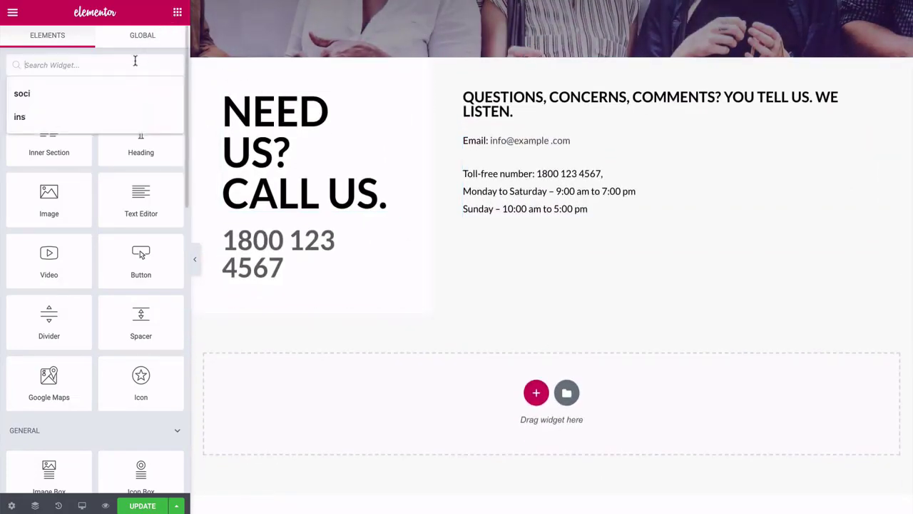
{"action": "type", "text": "social"}
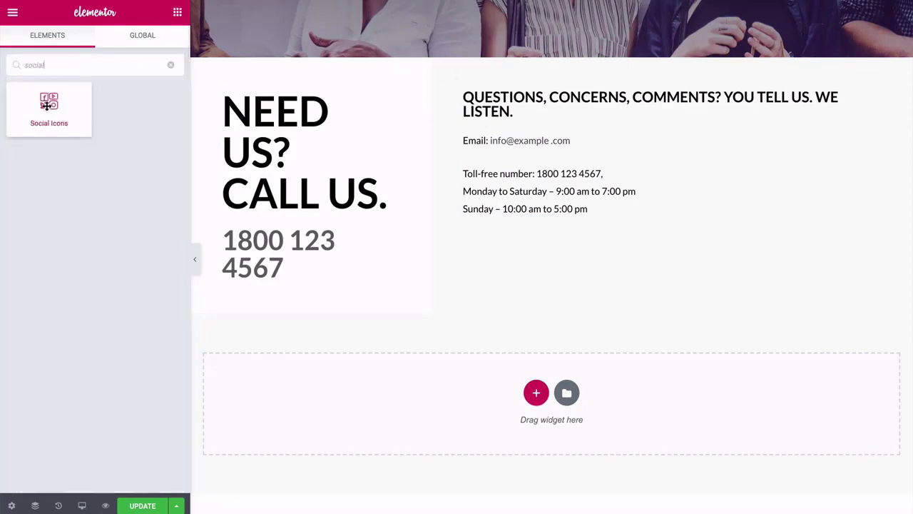
{"action": "left_click_drag", "start_coordinate": [48, 104], "coordinate": [485, 223]}
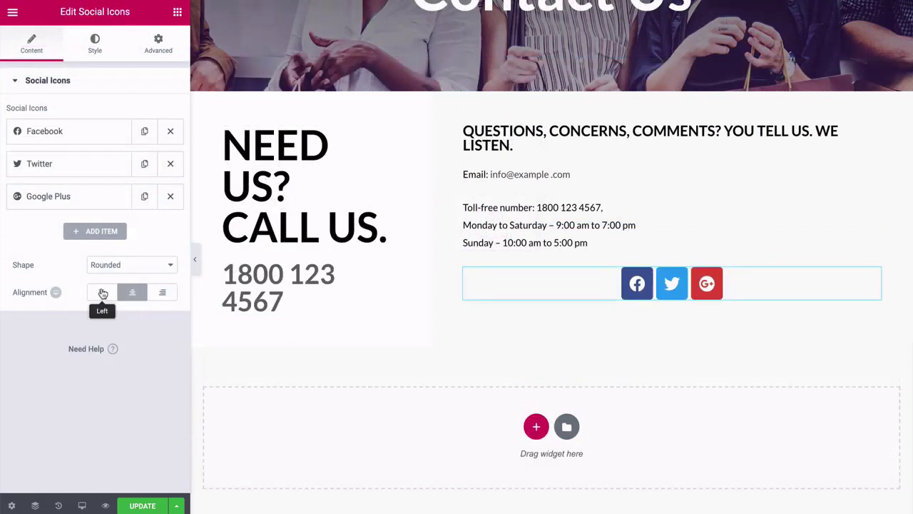
Left-align the social icons and set their size to 14.
{"action": "left_click", "coordinate": [102, 292]}
{"action": "left_click", "coordinate": [95, 50]}
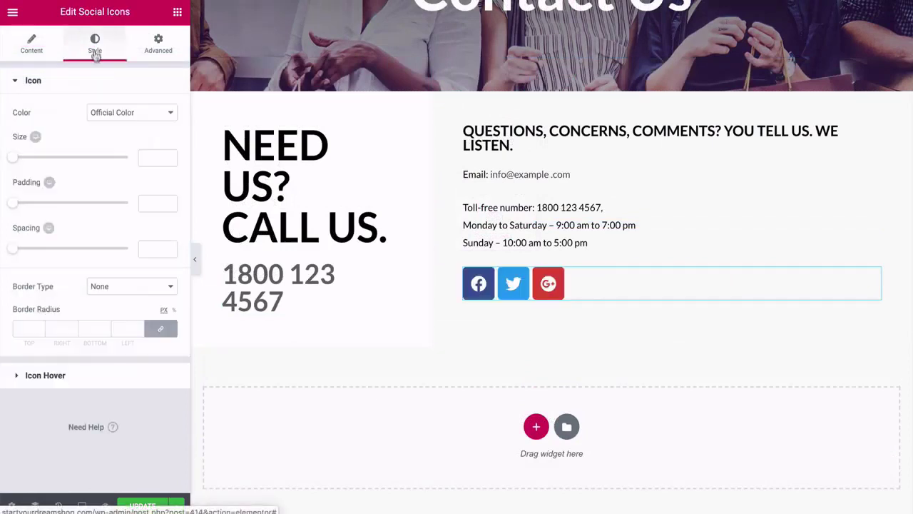
{"action": "left_click_drag", "start_coordinate": [34, 162], "coordinate": [21, 162]}
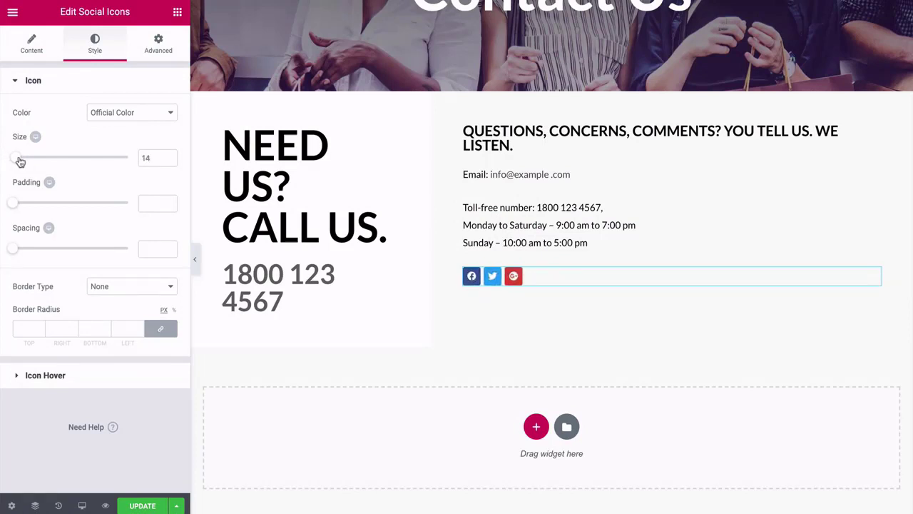
{"action": "left_click_drag", "start_coordinate": [20, 162], "coordinate": [20, 162]}
Review the Facebook and Twitter icon items, then add another social icon.
{"action": "left_click", "coordinate": [47, 54]}
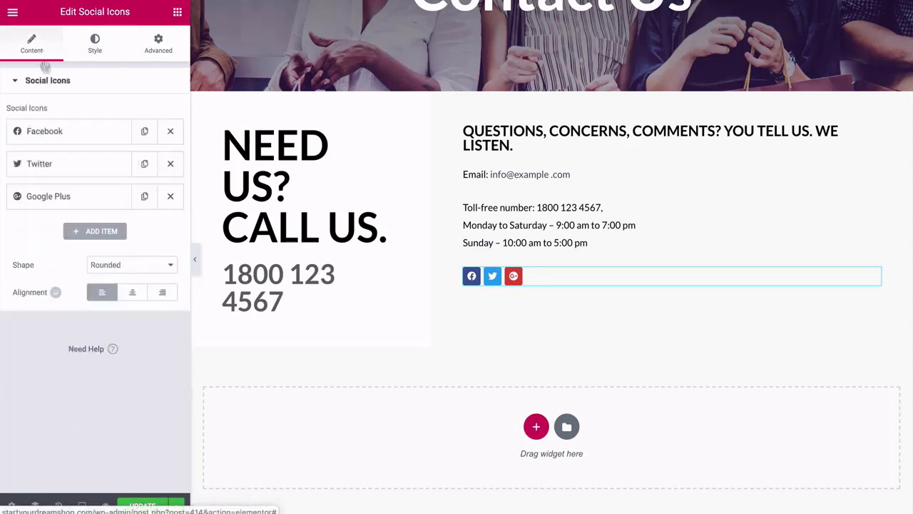
{"action": "left_click", "coordinate": [69, 137]}
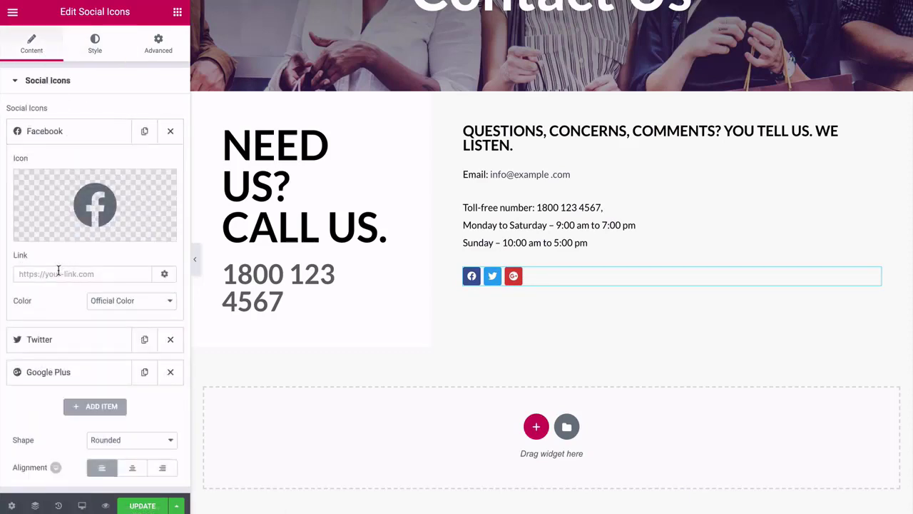
{"action": "left_click", "coordinate": [61, 135]}
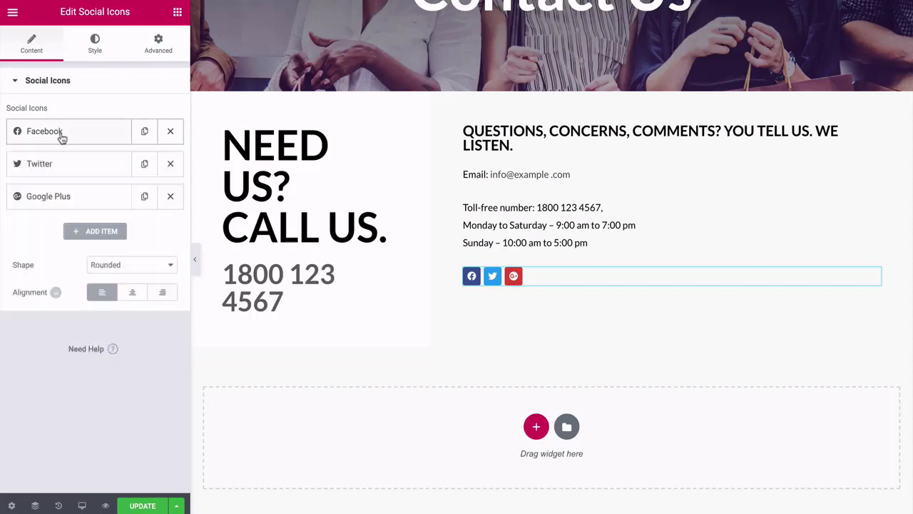
{"action": "left_click", "coordinate": [60, 170]}
{"action": "left_click", "coordinate": [60, 170]}
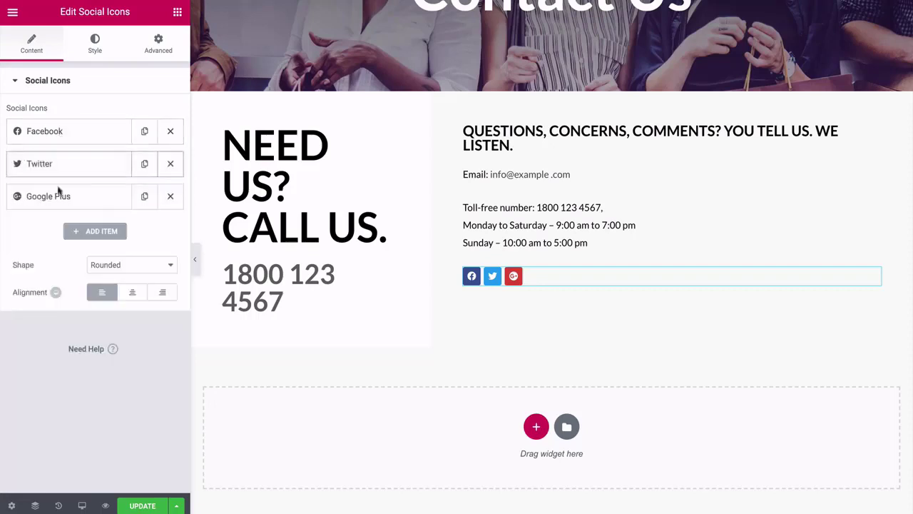
{"action": "left_click", "coordinate": [99, 231]}
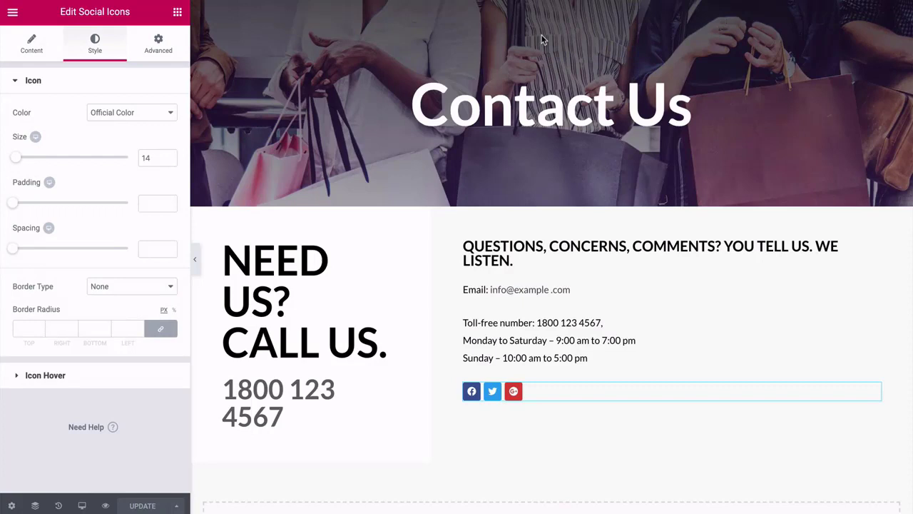
Revert the Contact Us page in History to 'Editing Started', removing the social icons, and update it.
{"action": "left_click", "coordinate": [59, 505]}
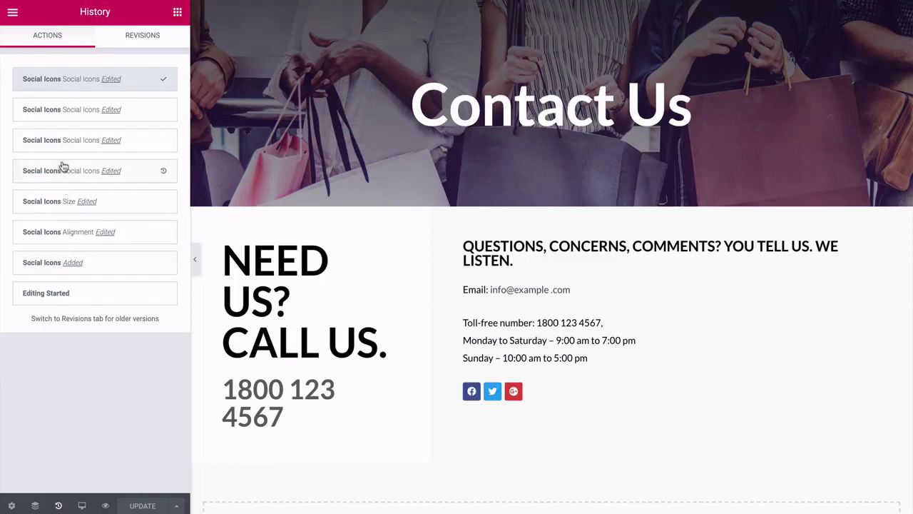
{"action": "left_click", "coordinate": [63, 169]}
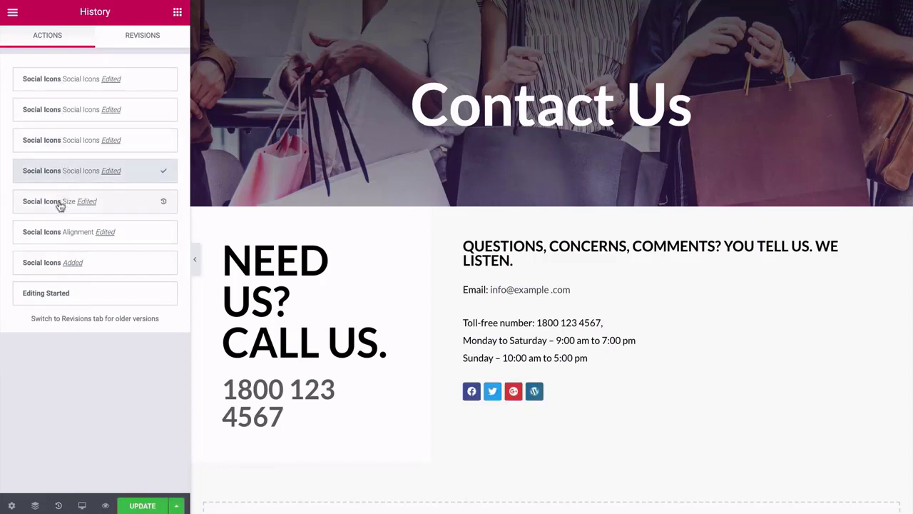
{"action": "left_click", "coordinate": [51, 266]}
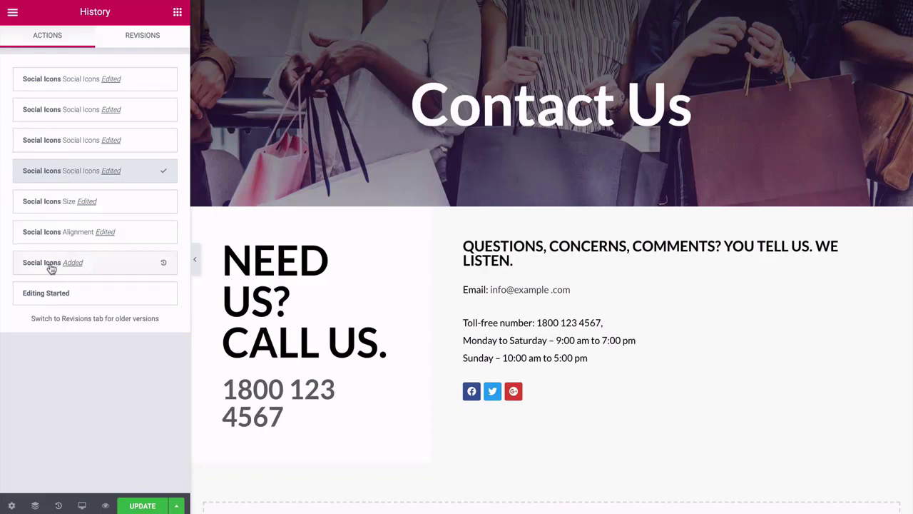
{"action": "left_click", "coordinate": [49, 296]}
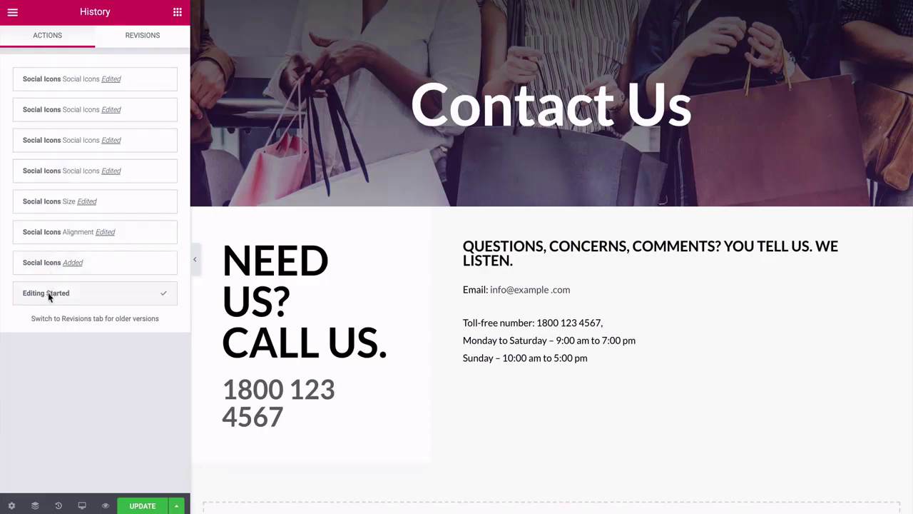
{"action": "left_click", "coordinate": [143, 506]}
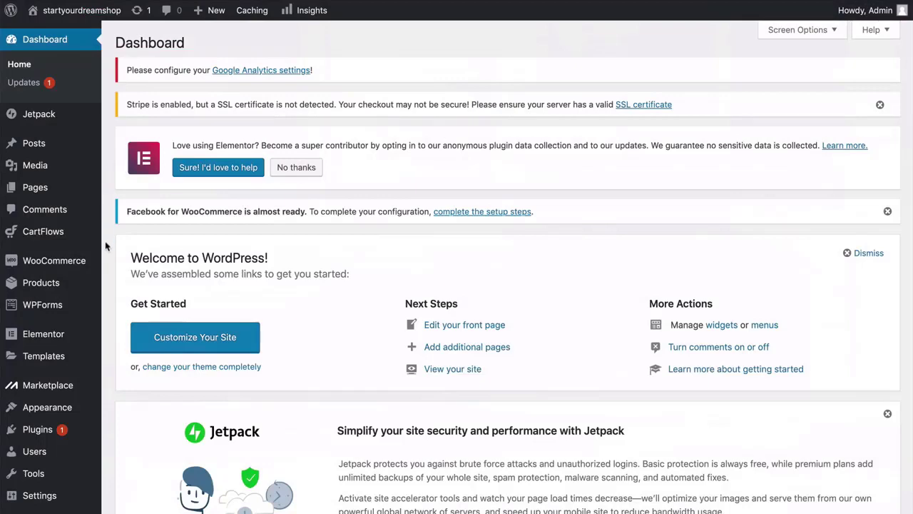
Launch the Astra Customizer through Appearance > Customize in the admin sidebar.
{"action": "scroll", "coordinate": [105, 246], "scroll_direction": "down", "scroll_amount": 3}
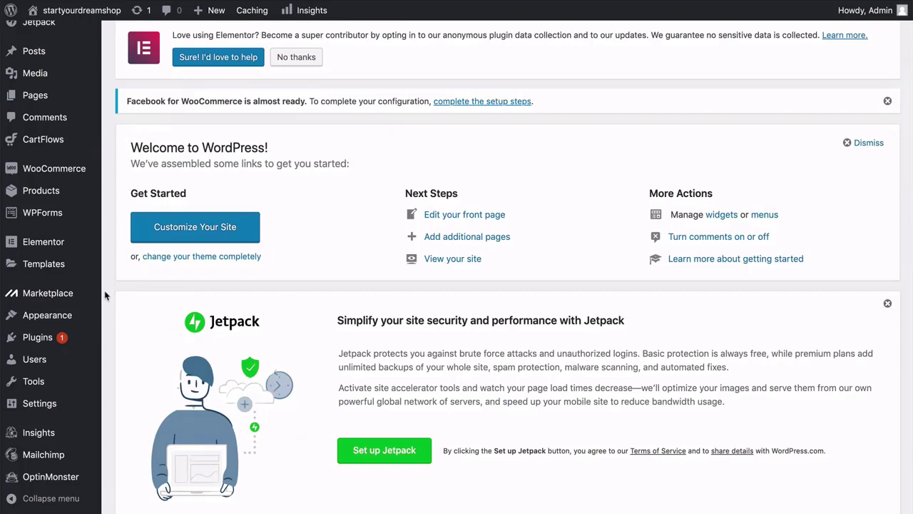
{"action": "mouse_move", "coordinate": [91, 317]}
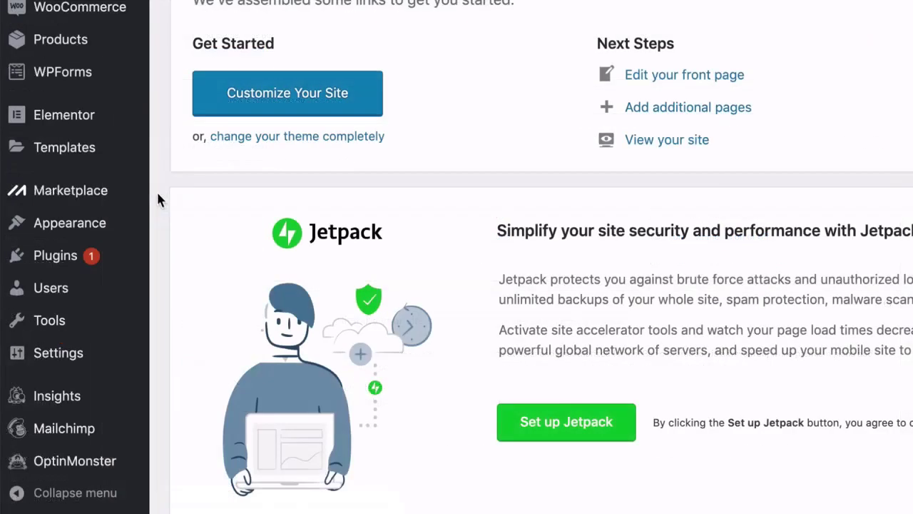
{"action": "mouse_move", "coordinate": [122, 226]}
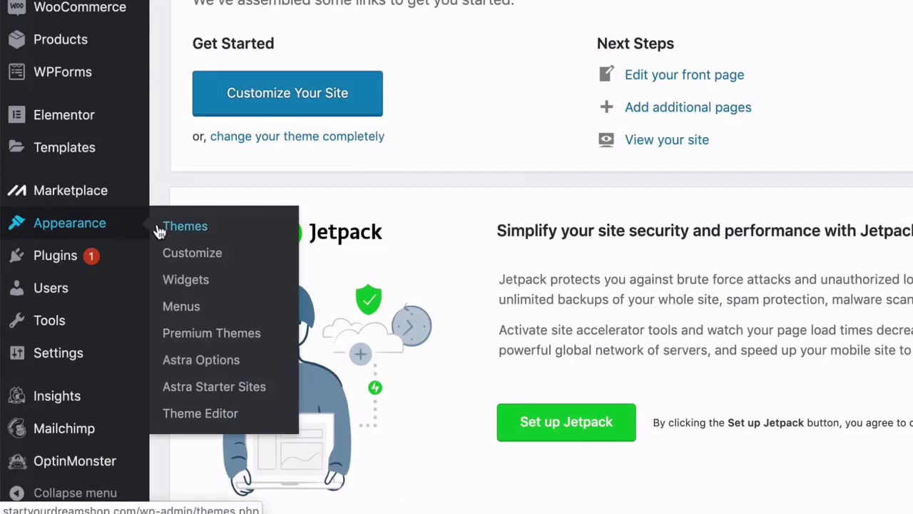
{"action": "left_click", "coordinate": [191, 259]}
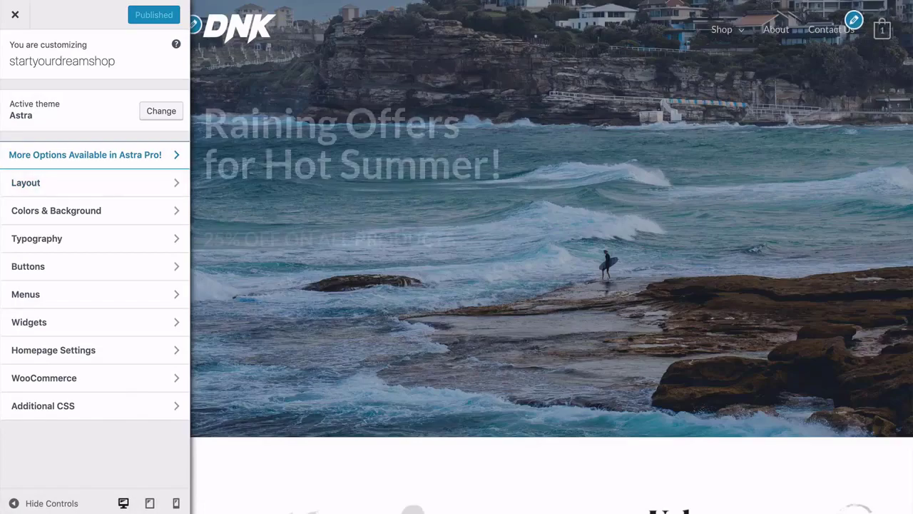
{"action": "scroll", "coordinate": [201, 188], "scroll_direction": "down", "scroll_amount": 9}
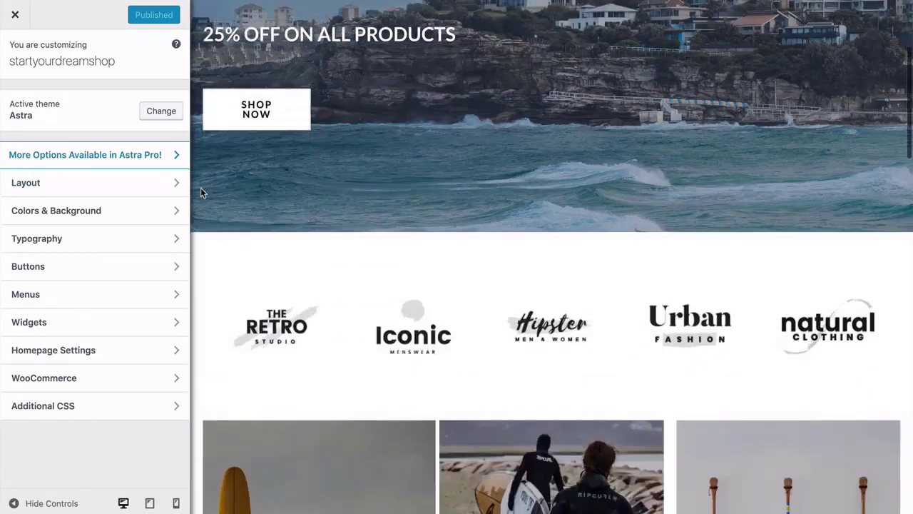
{"action": "scroll", "coordinate": [201, 188], "scroll_direction": "up", "scroll_amount": 9}
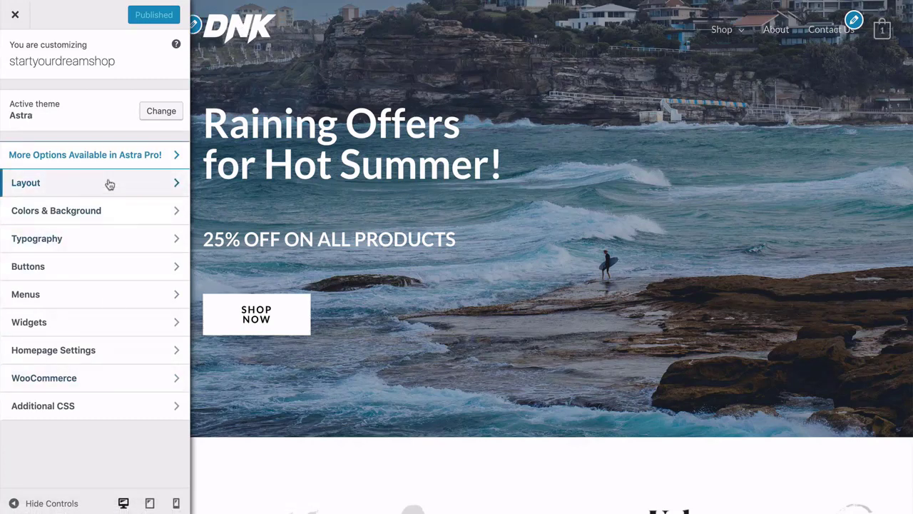
Under Layout > Header > Site Identity, enable 'Different Logo for mobile devices?'.
{"action": "left_click", "coordinate": [82, 187]}
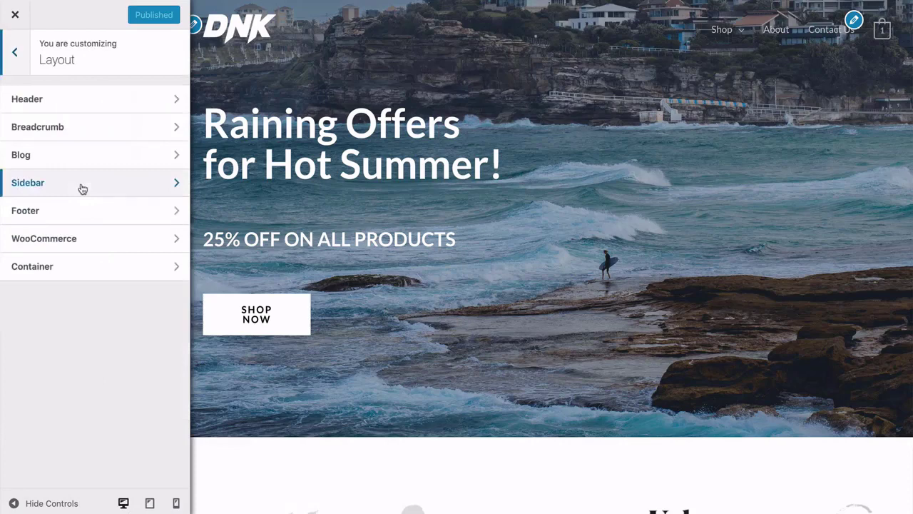
{"action": "left_click", "coordinate": [82, 106]}
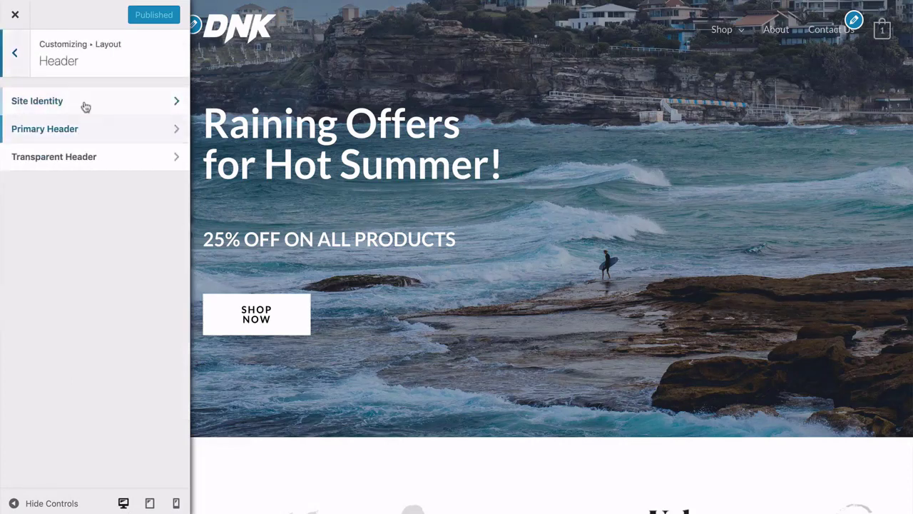
{"action": "left_click", "coordinate": [82, 105]}
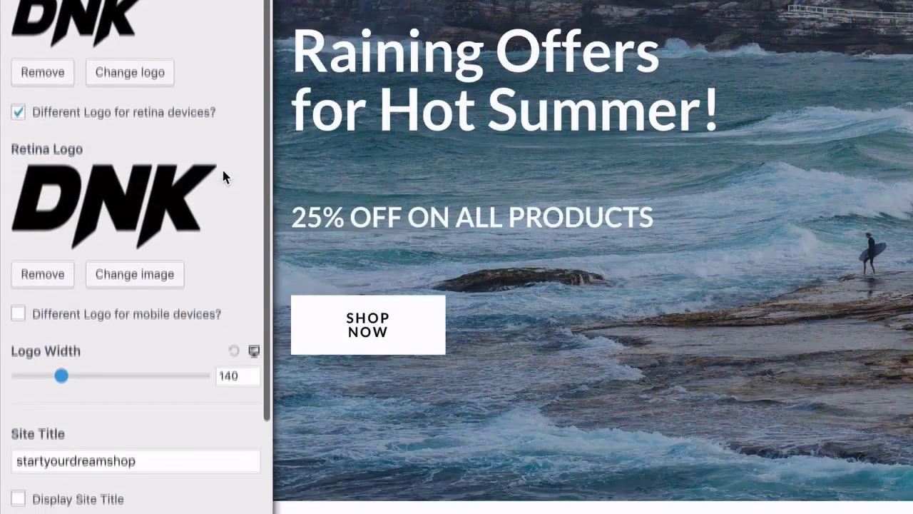
{"action": "scroll", "coordinate": [155, 211], "scroll_direction": "down", "scroll_amount": 3}
{"action": "scroll", "coordinate": [222, 177], "scroll_direction": "down", "scroll_amount": 1}
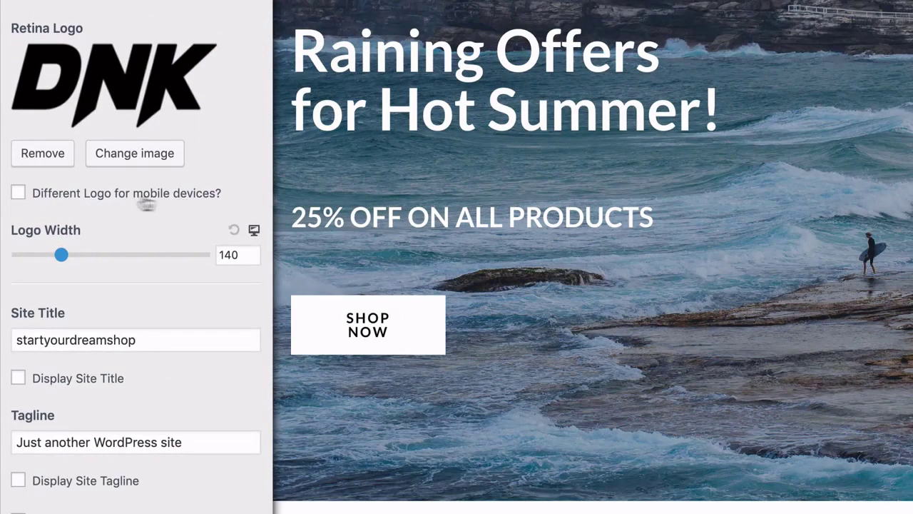
{"action": "left_click", "coordinate": [18, 194]}
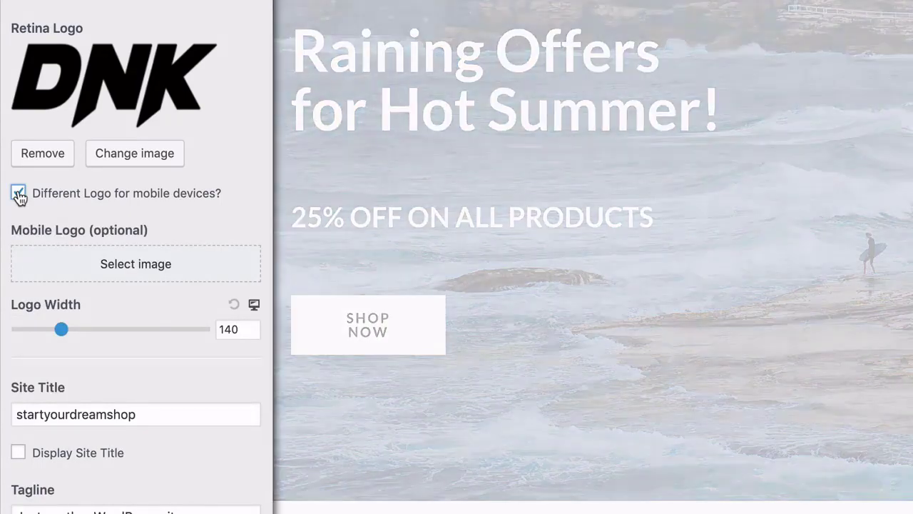
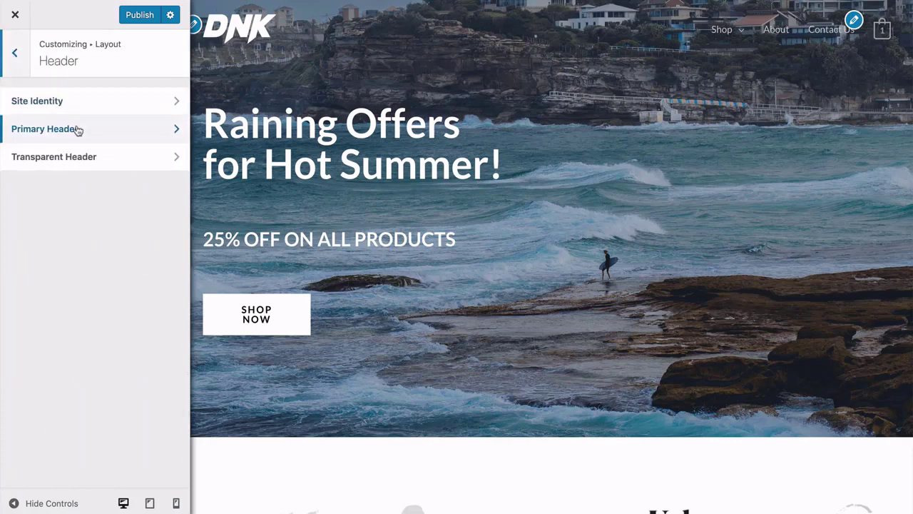
{"action": "left_click", "coordinate": [77, 129]}
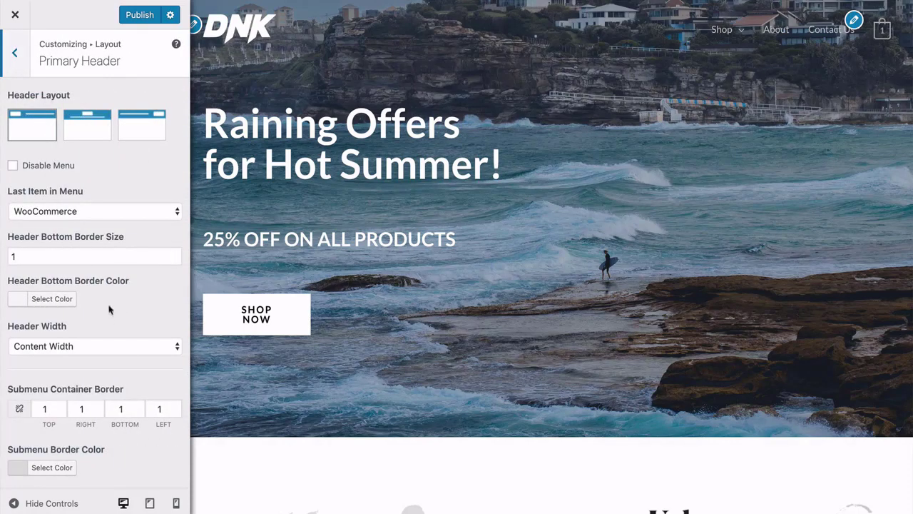
{"action": "scroll", "coordinate": [104, 298], "scroll_direction": "down", "scroll_amount": 5}
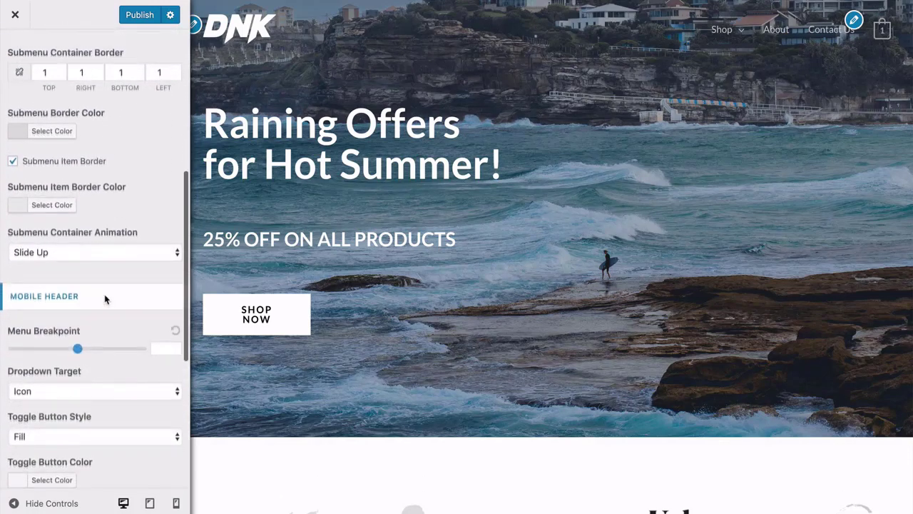
{"action": "scroll", "coordinate": [104, 298], "scroll_direction": "up", "scroll_amount": 5}
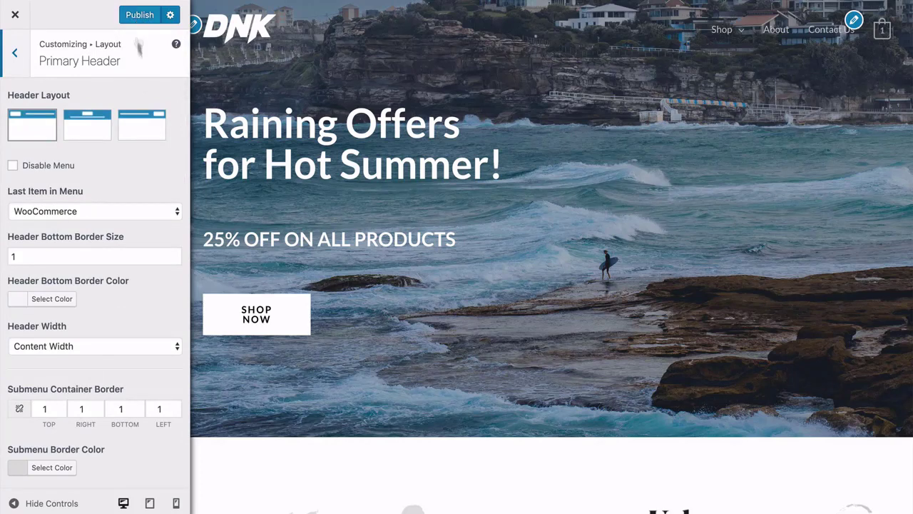
{"action": "scroll", "coordinate": [111, 176], "scroll_direction": "down", "scroll_amount": 10}
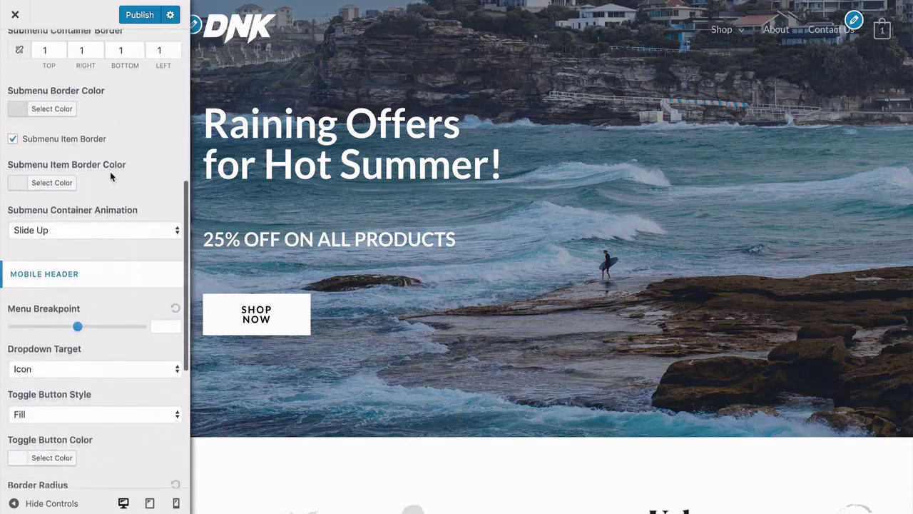
{"action": "scroll", "coordinate": [103, 317], "scroll_direction": "up", "scroll_amount": 15}
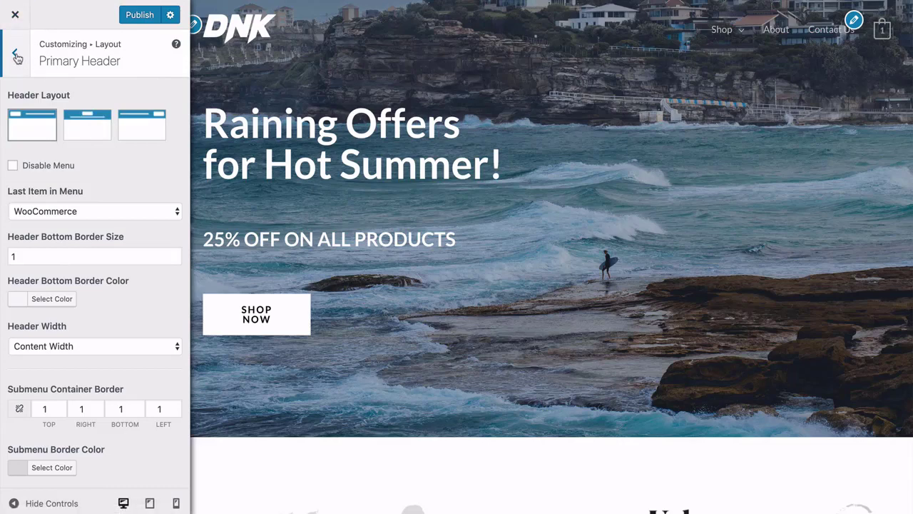
{"action": "left_click", "coordinate": [16, 55]}
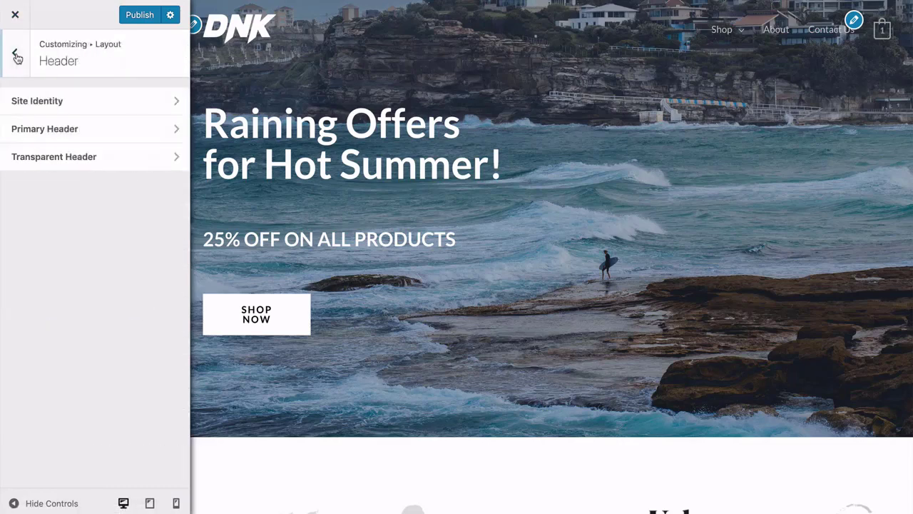
Look over the Transparent Header logo options, then back out to the Layout panel.
{"action": "left_click", "coordinate": [62, 163]}
{"action": "scroll", "coordinate": [128, 252], "scroll_direction": "down", "scroll_amount": 2}
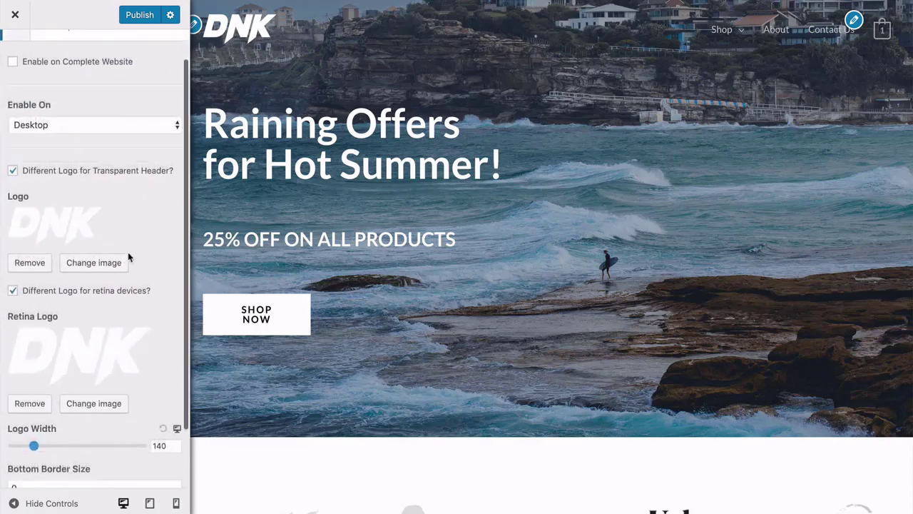
{"action": "scroll", "coordinate": [128, 252], "scroll_direction": "down", "scroll_amount": 1}
{"action": "scroll", "coordinate": [128, 252], "scroll_direction": "up", "scroll_amount": 3}
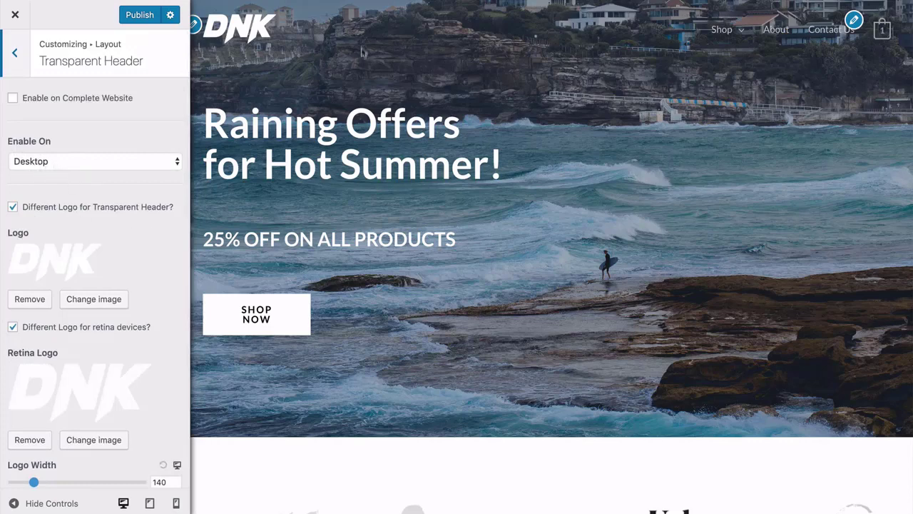
{"action": "scroll", "coordinate": [363, 52], "scroll_direction": "down", "scroll_amount": 2}
{"action": "scroll", "coordinate": [363, 43], "scroll_direction": "up", "scroll_amount": 2}
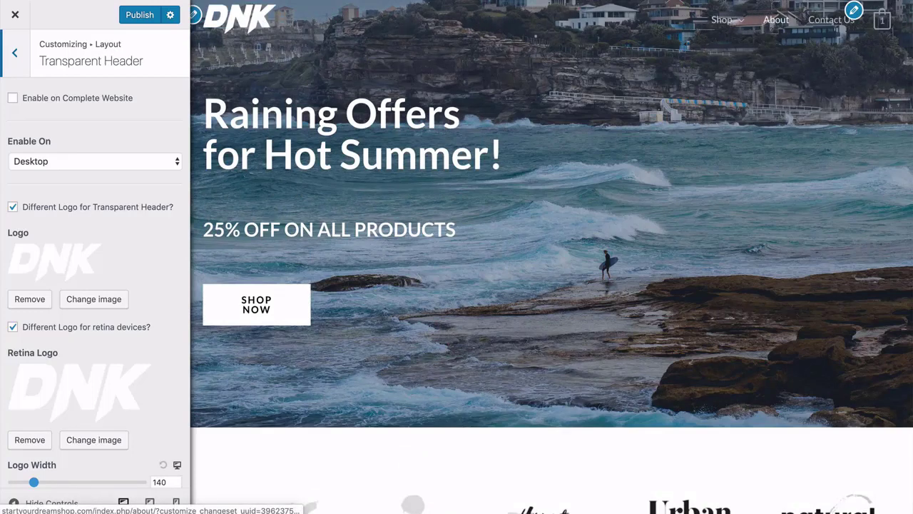
{"action": "scroll", "coordinate": [623, 184], "scroll_direction": "up", "scroll_amount": 1}
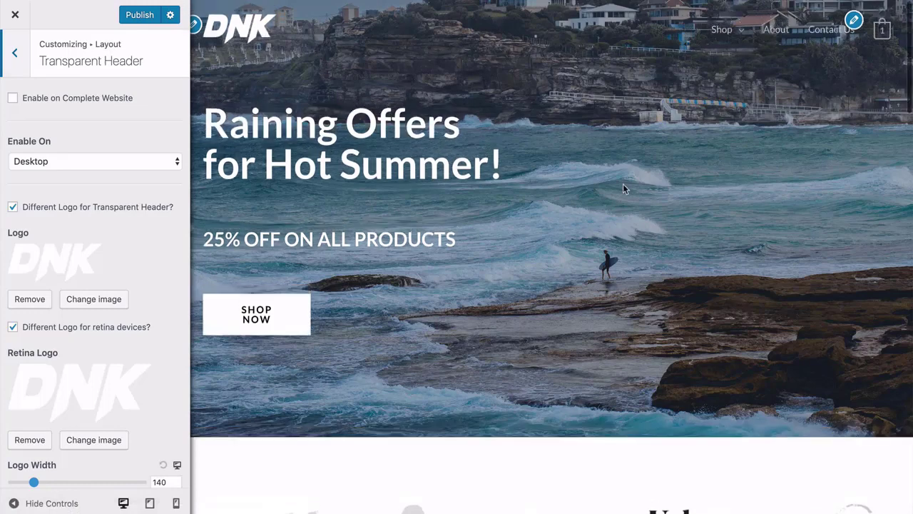
{"action": "scroll", "coordinate": [623, 185], "scroll_direction": "down", "scroll_amount": 1}
{"action": "scroll", "coordinate": [623, 184], "scroll_direction": "up", "scroll_amount": 1}
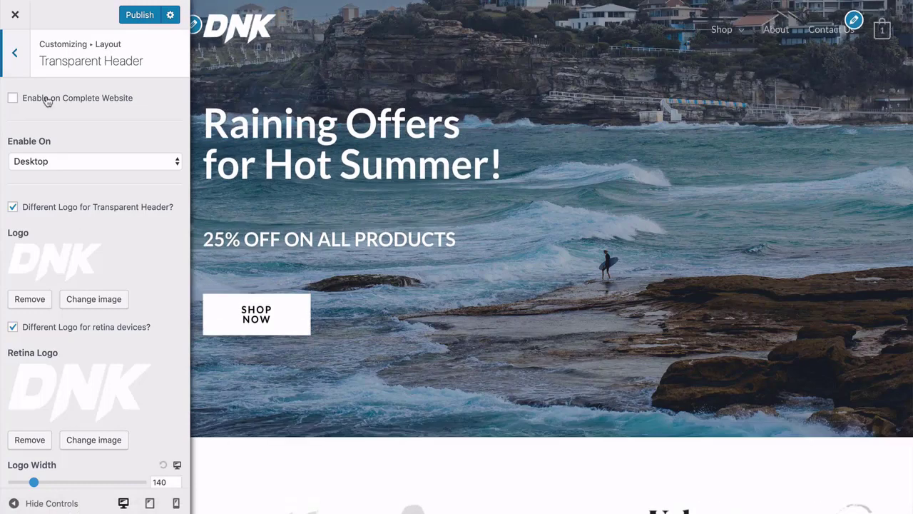
{"action": "left_click", "coordinate": [13, 56]}
{"action": "left_click", "coordinate": [13, 60]}
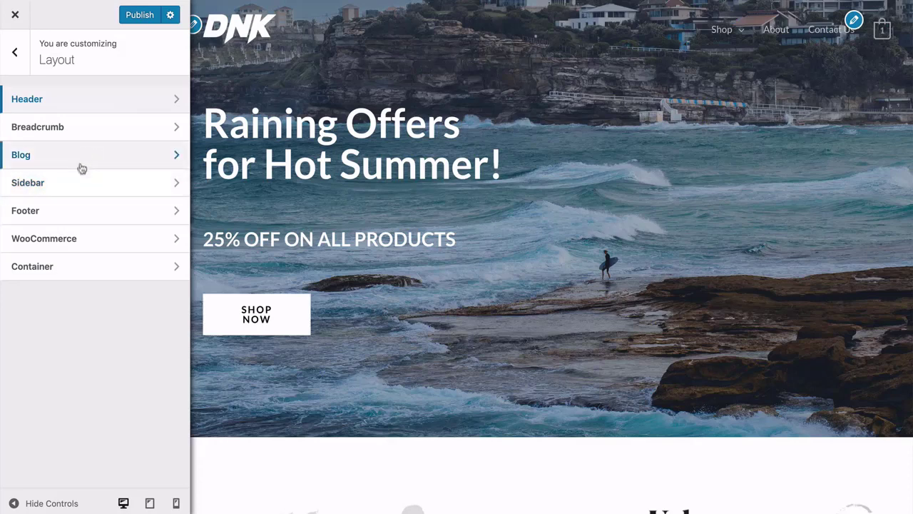
{"action": "left_click", "coordinate": [66, 210]}
{"action": "left_click", "coordinate": [85, 99]}
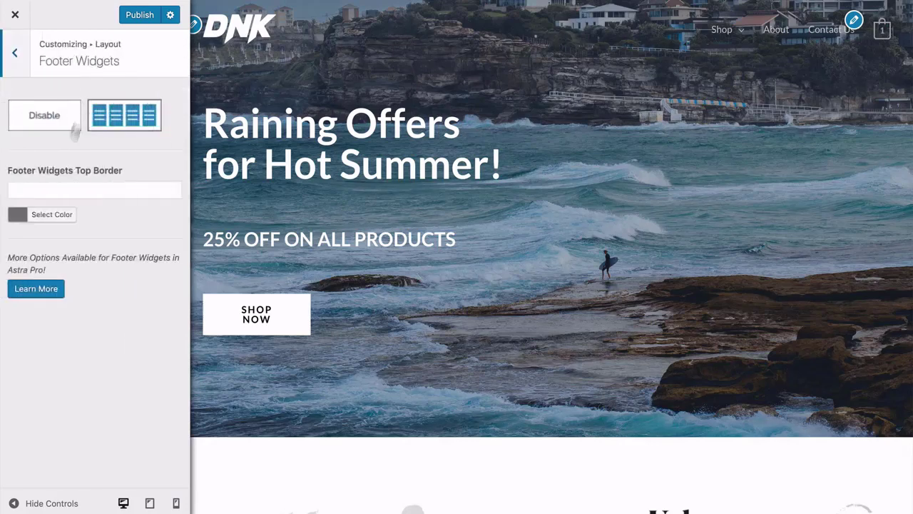
{"action": "left_click", "coordinate": [18, 56]}
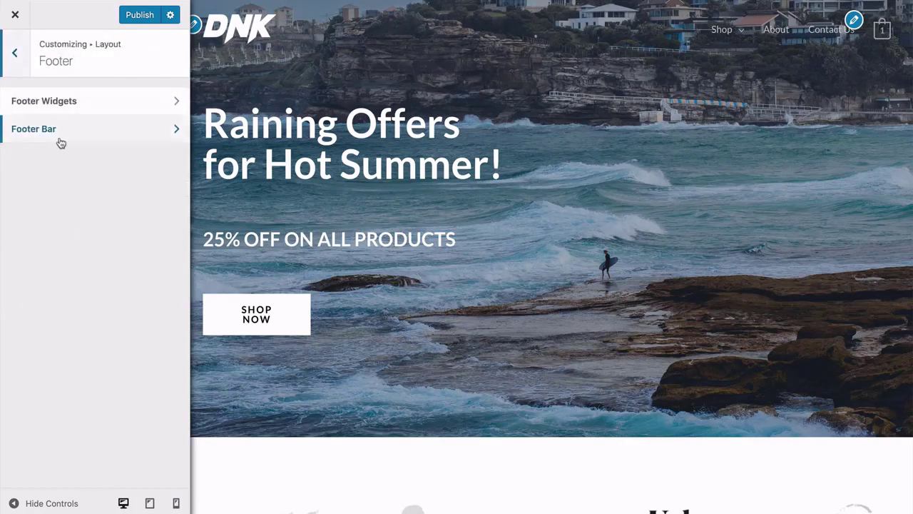
{"action": "left_click", "coordinate": [73, 129]}
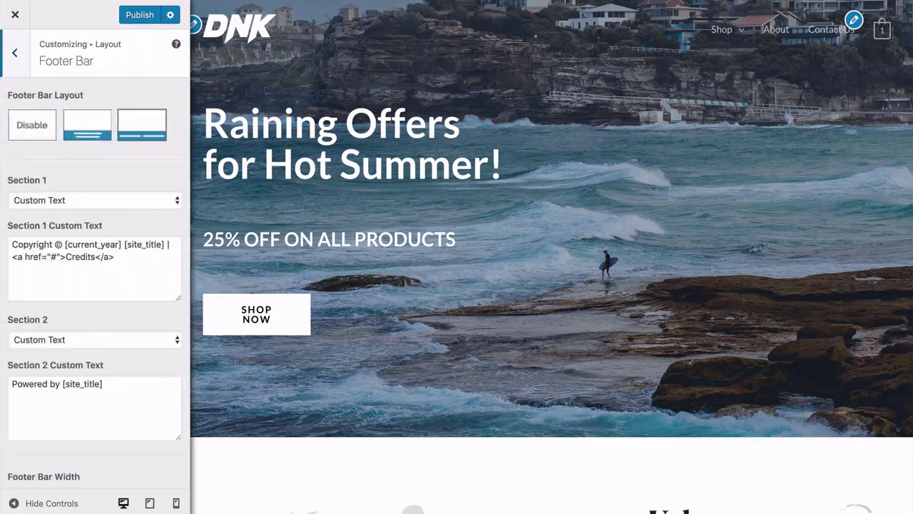
{"action": "scroll", "coordinate": [302, 253], "scroll_direction": "down", "scroll_amount": 20}
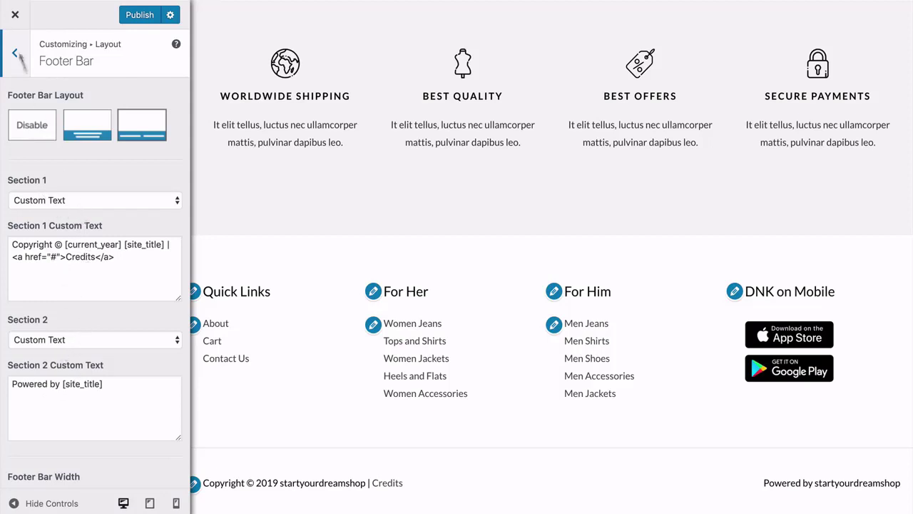
{"action": "scroll", "coordinate": [82, 249], "scroll_direction": "down", "scroll_amount": 3}
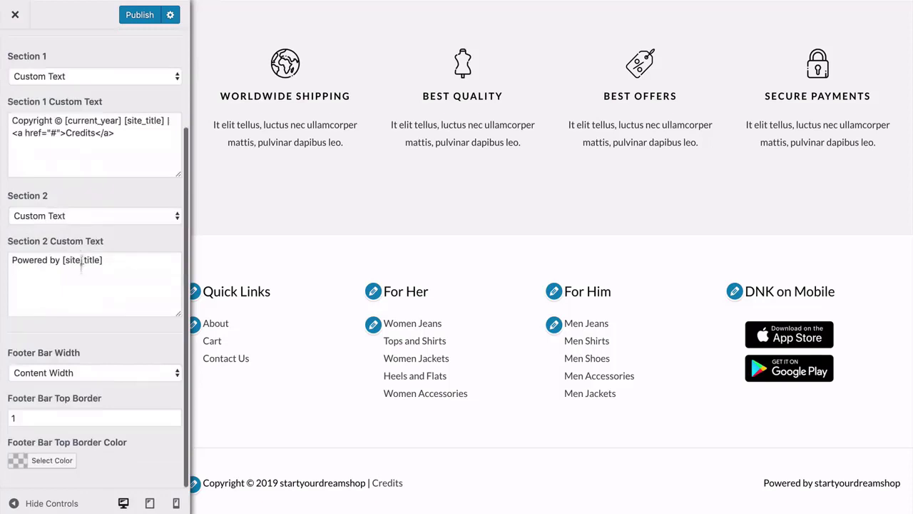
{"action": "scroll", "coordinate": [72, 339], "scroll_direction": "up", "scroll_amount": 1}
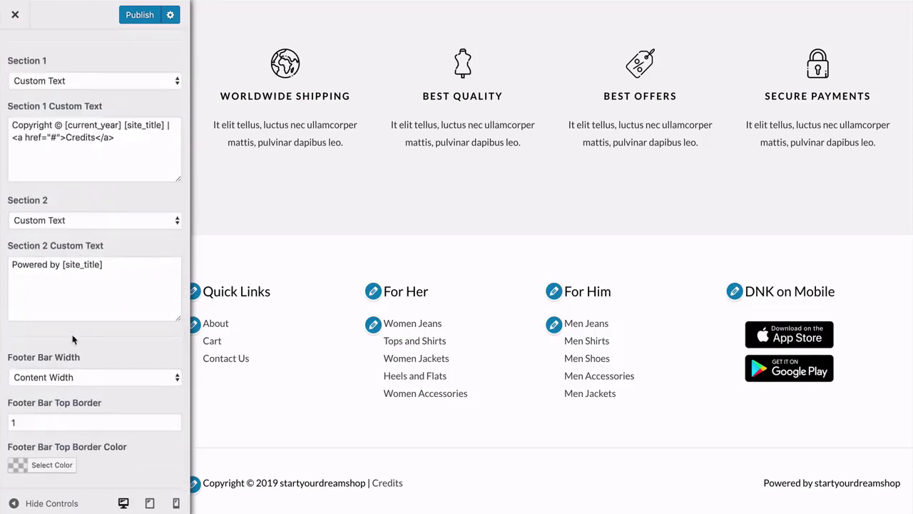
{"action": "scroll", "coordinate": [73, 340], "scroll_direction": "up", "scroll_amount": 3}
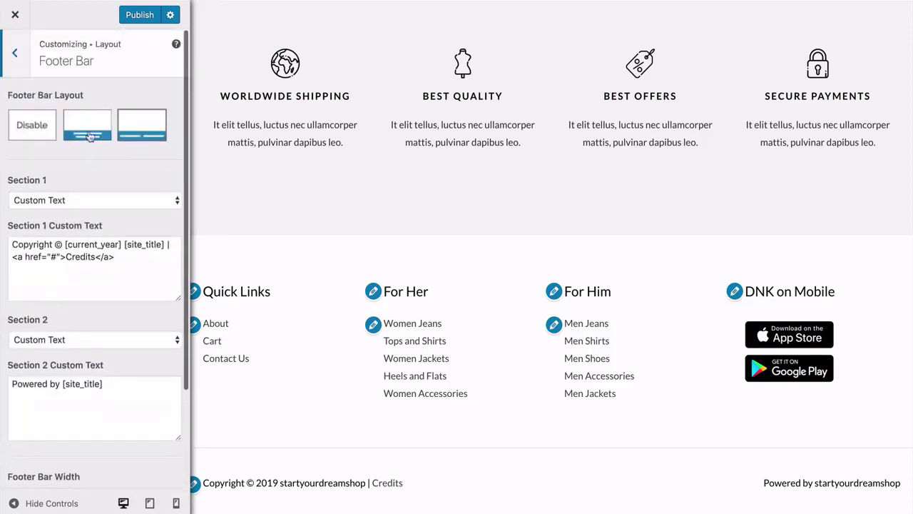
{"action": "left_click", "coordinate": [17, 55]}
{"action": "left_click", "coordinate": [17, 55]}
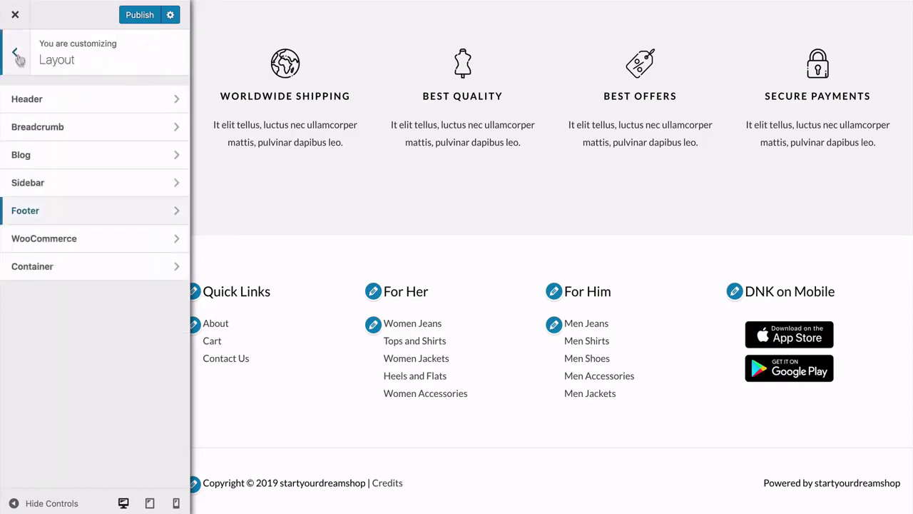
Toggle Ratings off and back on in the WooCommerce Shop product structure.
{"action": "left_click", "coordinate": [93, 237]}
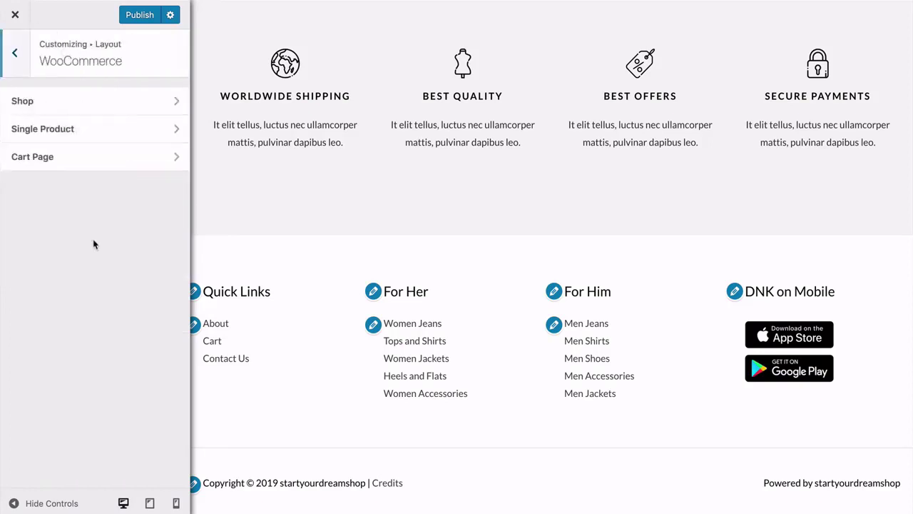
{"action": "left_click", "coordinate": [66, 107]}
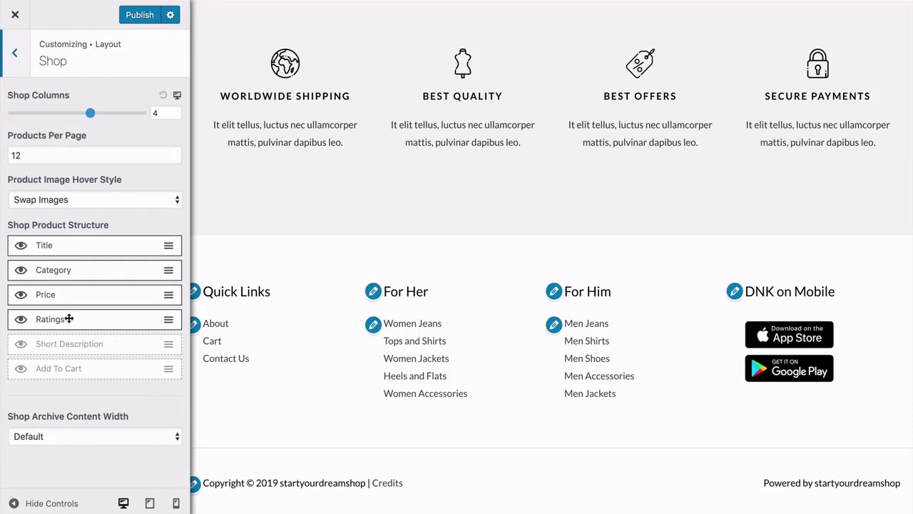
{"action": "left_click", "coordinate": [21, 320]}
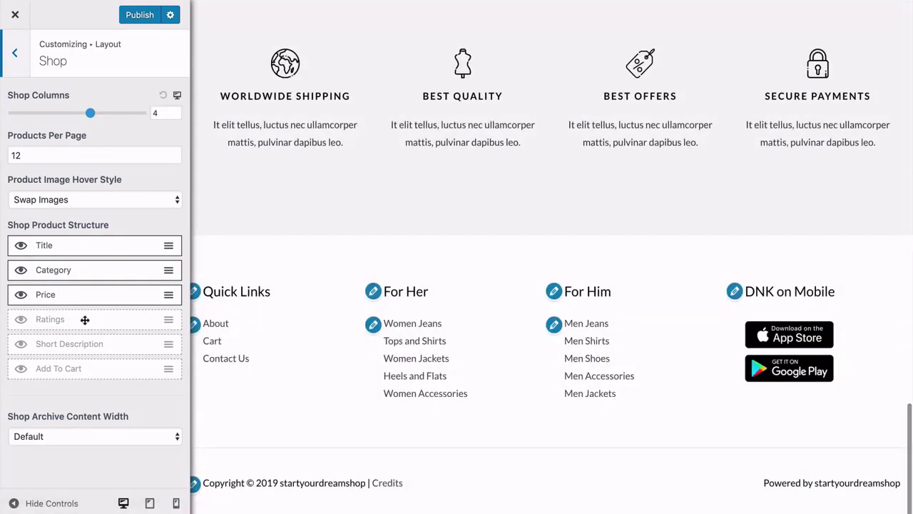
{"action": "left_click", "coordinate": [20, 320]}
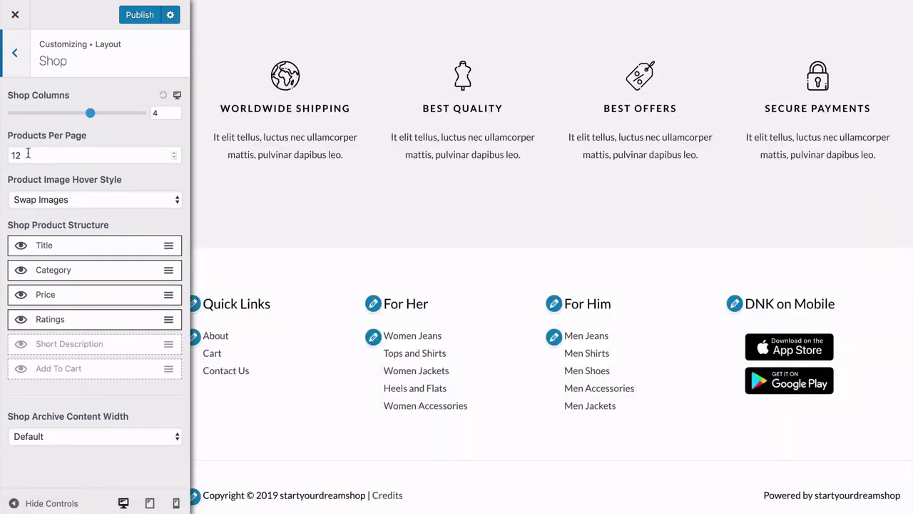
Return to the Layout list and open the Container width and type settings.
{"action": "left_click", "coordinate": [19, 53]}
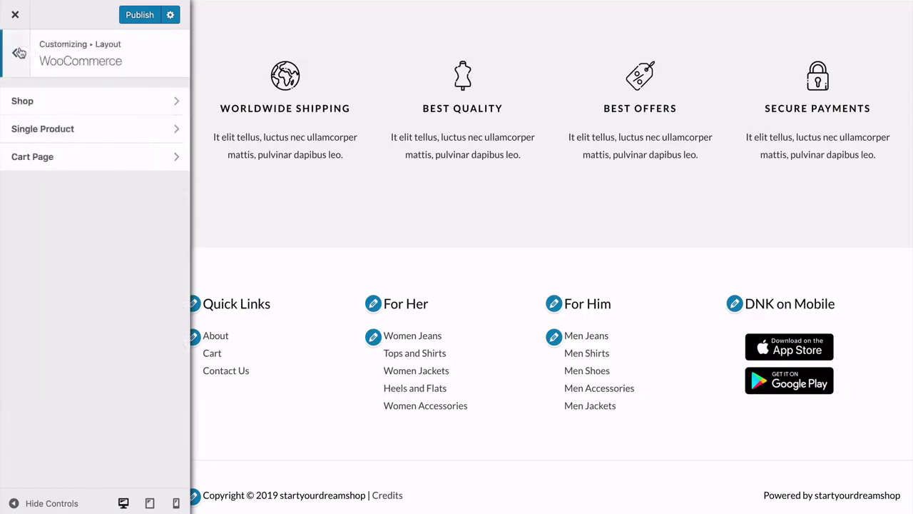
{"action": "left_click", "coordinate": [18, 53]}
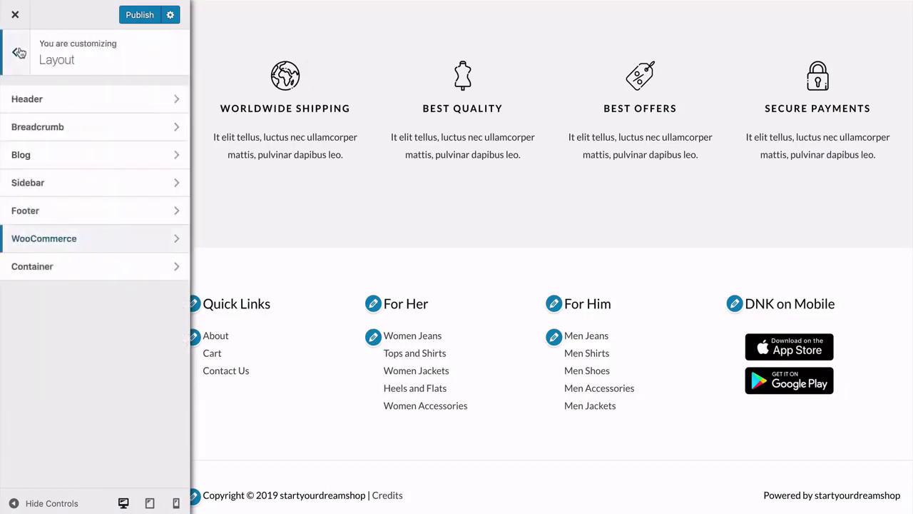
{"action": "left_click", "coordinate": [71, 266]}
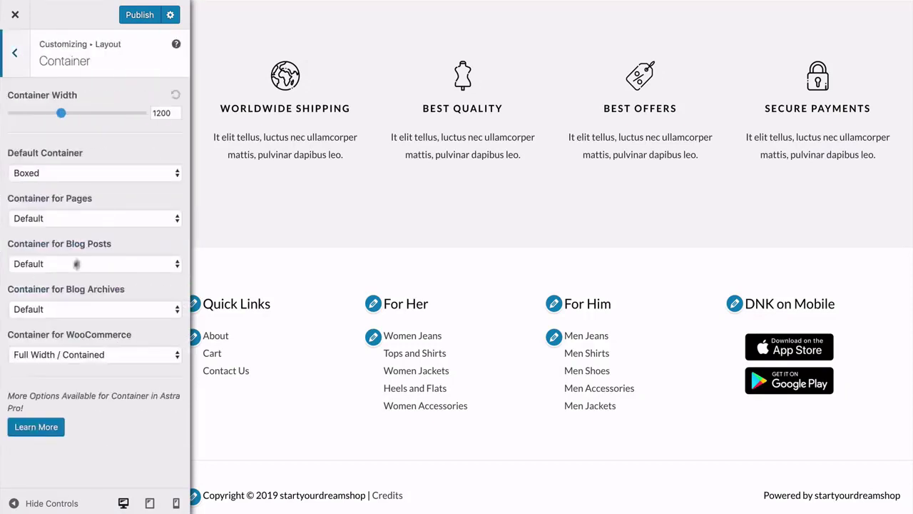
Review the Base Colors settings under Colors & Background.
{"action": "left_click", "coordinate": [15, 55]}
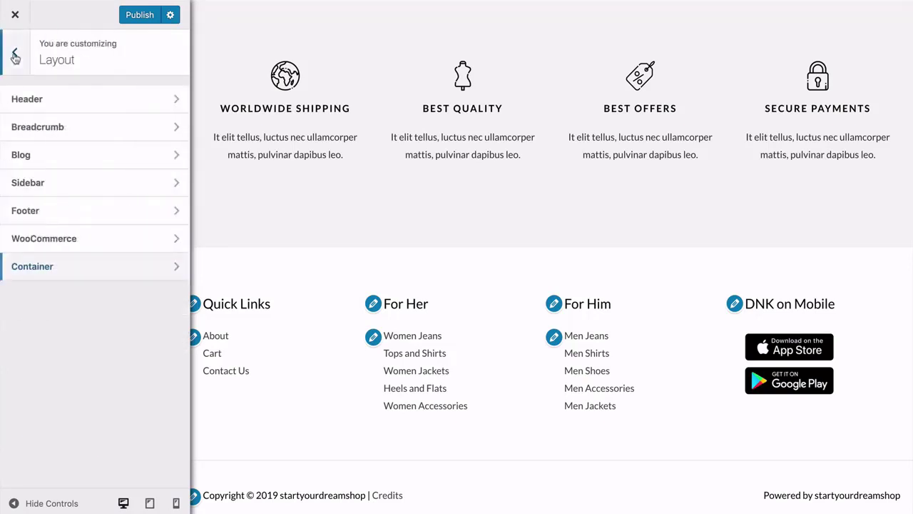
{"action": "left_click", "coordinate": [16, 55]}
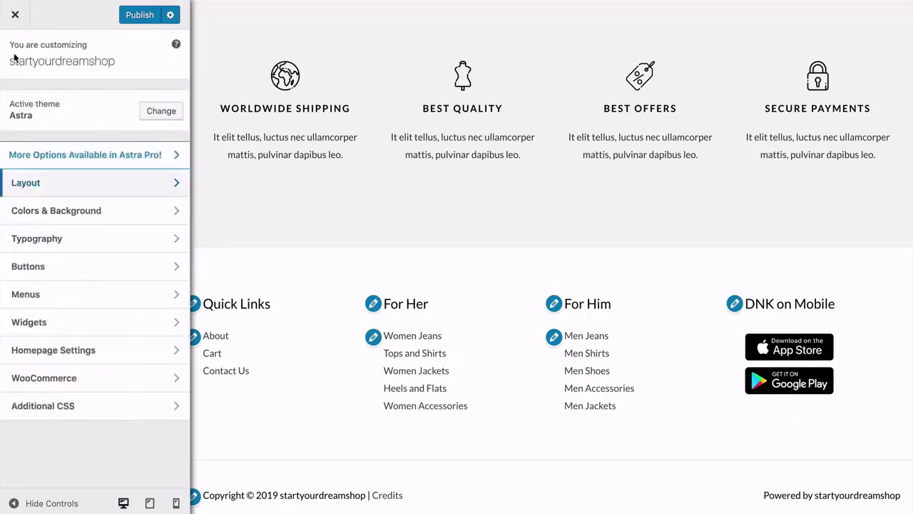
{"action": "left_click", "coordinate": [64, 212]}
{"action": "left_click", "coordinate": [69, 104]}
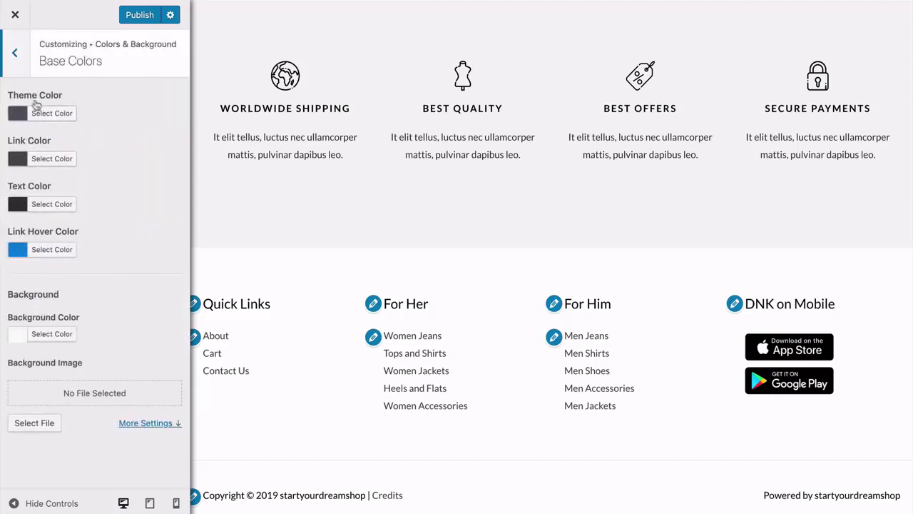
{"action": "left_click", "coordinate": [15, 55]}
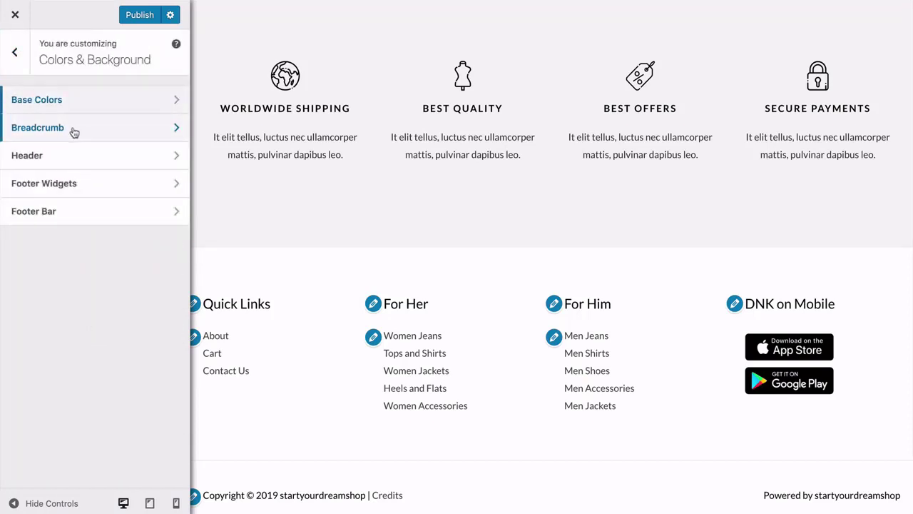
Review the Header's Transparent Header colours, then back out to the main Customizer menu.
{"action": "left_click", "coordinate": [56, 157]}
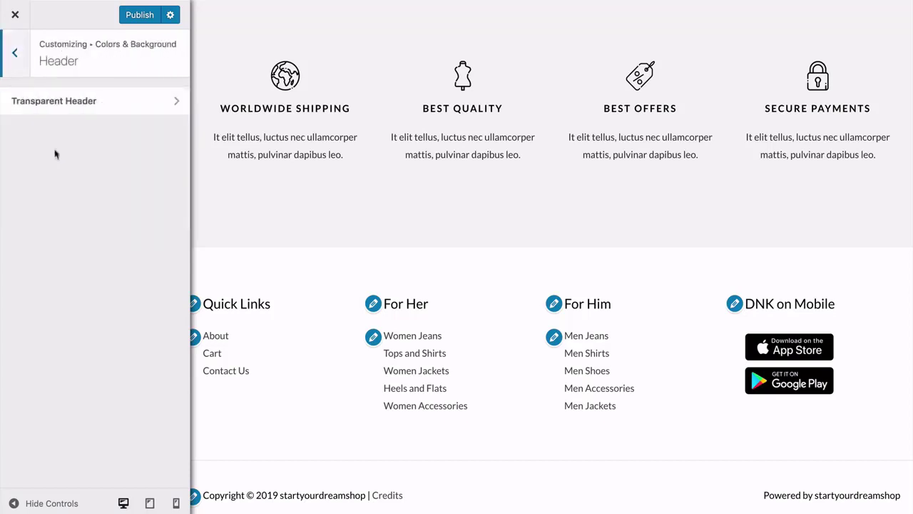
{"action": "left_click", "coordinate": [57, 104]}
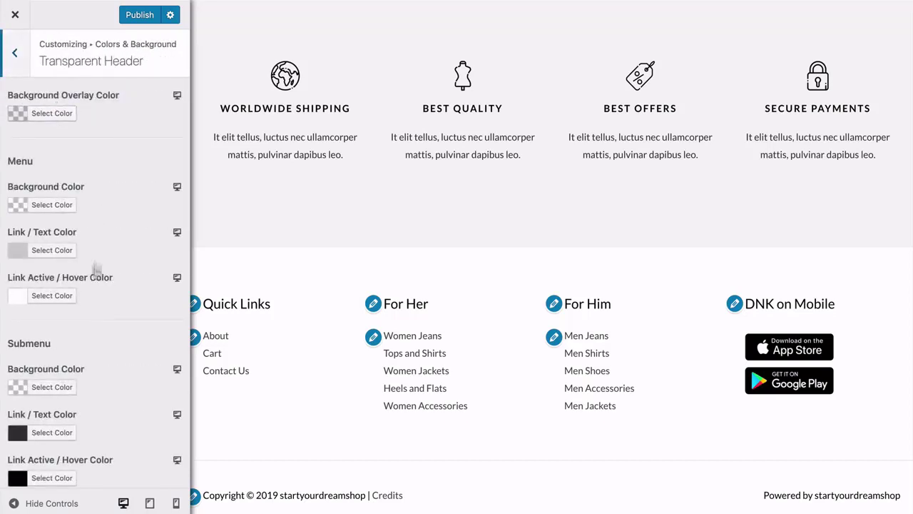
{"action": "scroll", "coordinate": [102, 218], "scroll_direction": "down", "scroll_amount": 3}
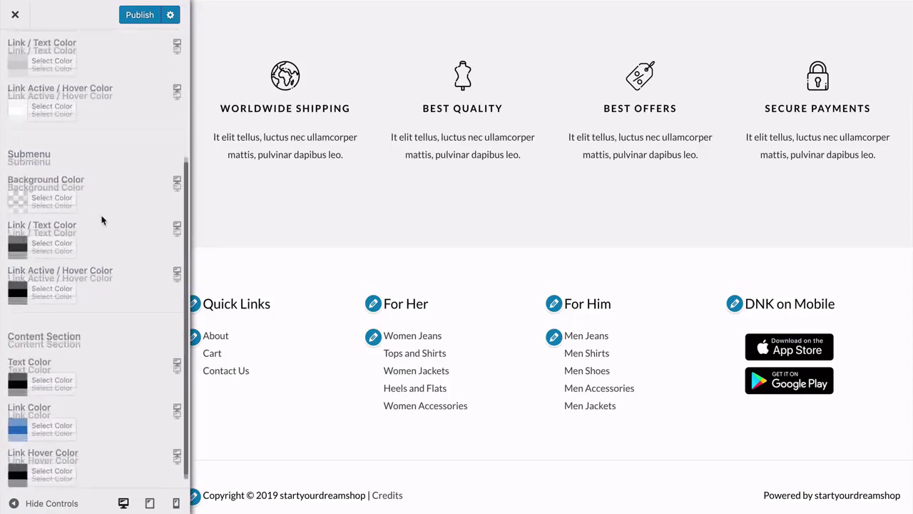
{"action": "scroll", "coordinate": [464, 259], "scroll_direction": "up", "scroll_amount": 10}
{"action": "scroll", "coordinate": [464, 259], "scroll_direction": "up", "scroll_amount": 6}
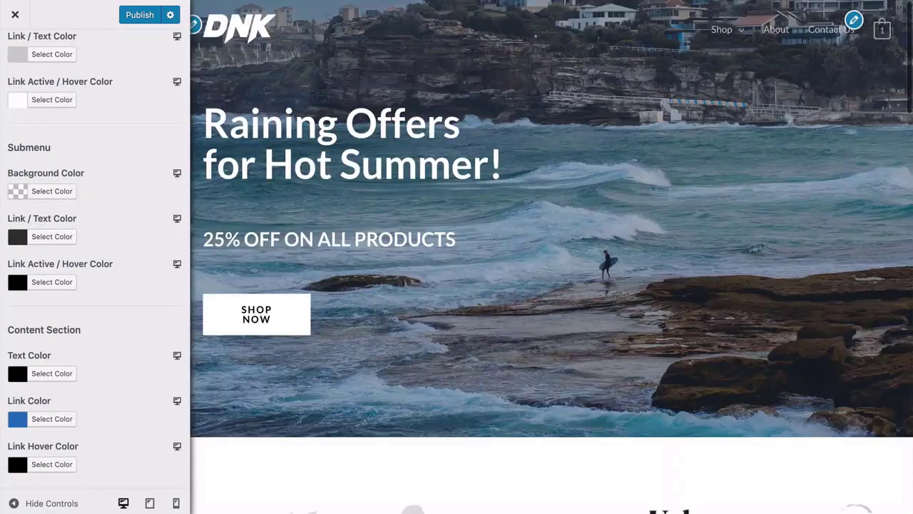
{"action": "mouse_move", "coordinate": [728, 37]}
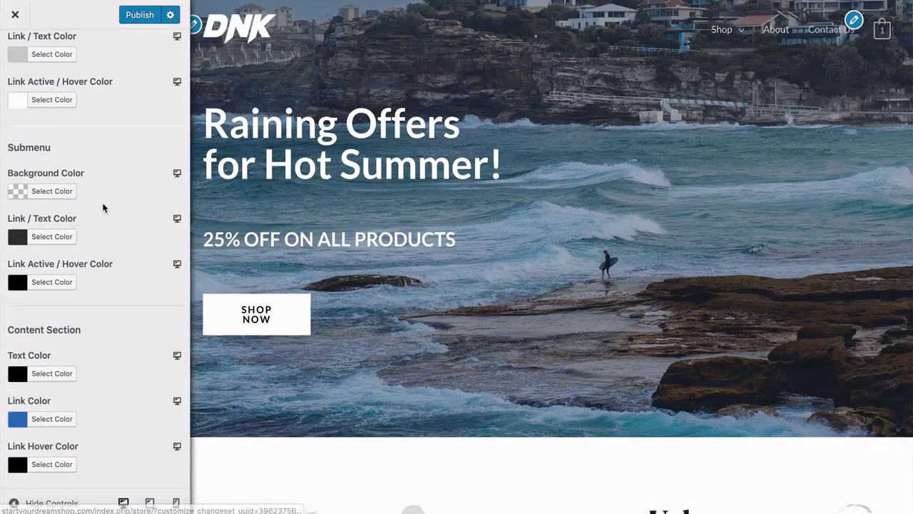
{"action": "scroll", "coordinate": [110, 233], "scroll_direction": "down", "scroll_amount": 1}
{"action": "scroll", "coordinate": [111, 233], "scroll_direction": "up", "scroll_amount": 5}
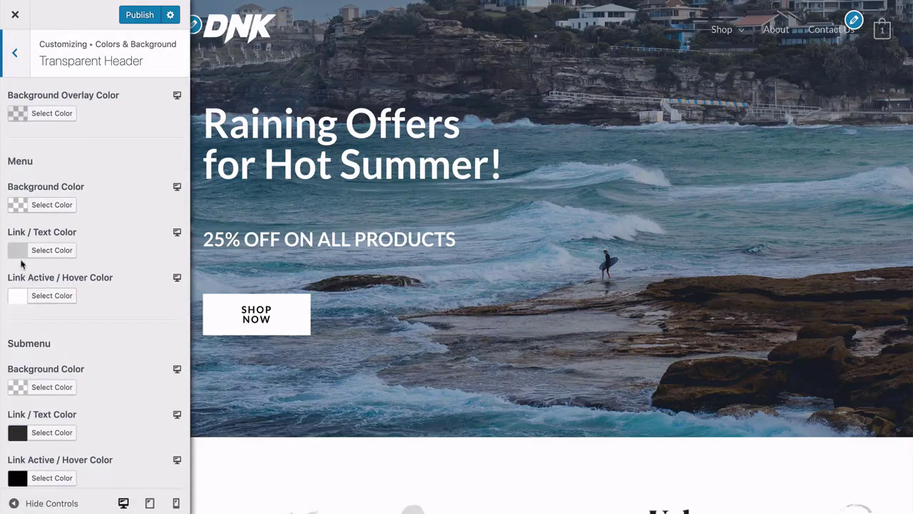
{"action": "left_click", "coordinate": [15, 54]}
{"action": "left_click", "coordinate": [17, 56]}
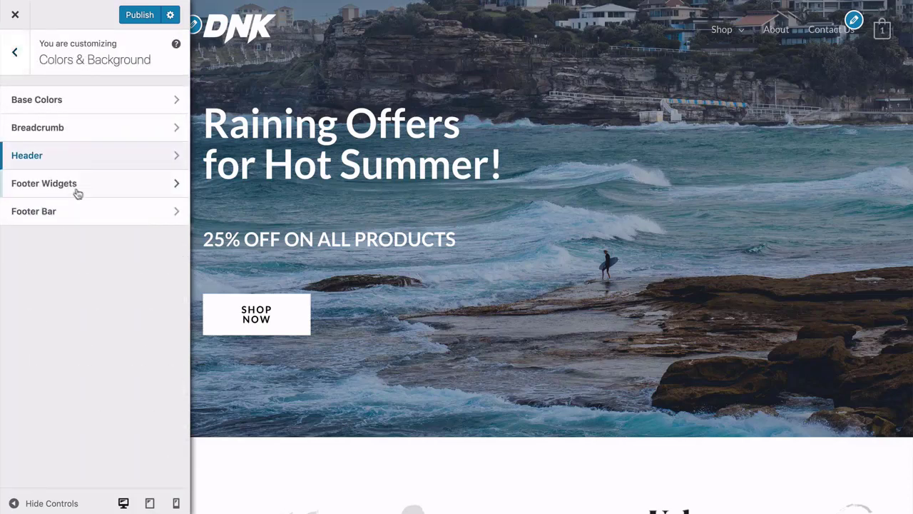
{"action": "left_click", "coordinate": [15, 53]}
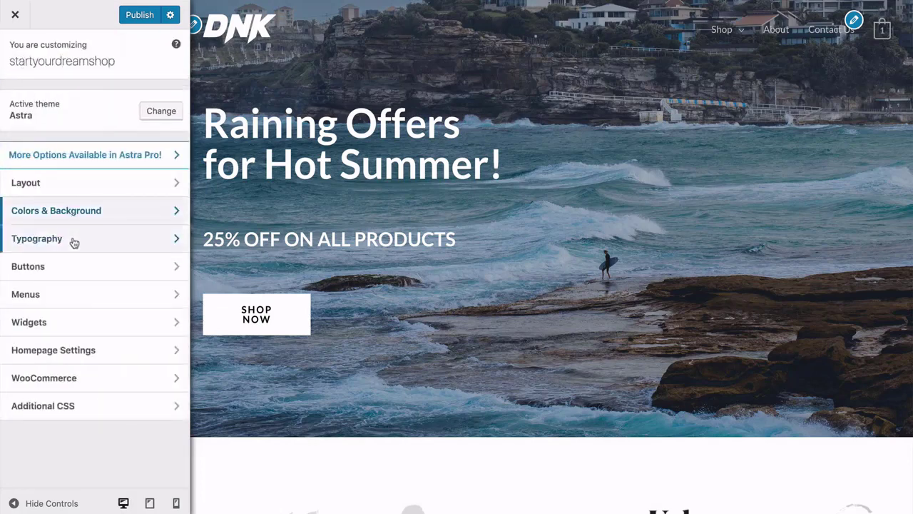
Check the Base Typography font settings and return to the main menu.
{"action": "left_click", "coordinate": [74, 242]}
{"action": "left_click", "coordinate": [80, 104]}
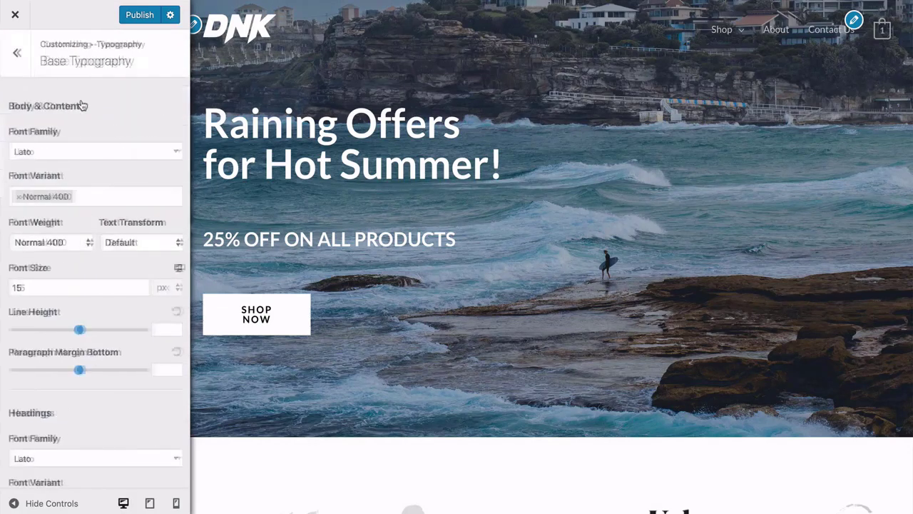
{"action": "left_click", "coordinate": [16, 54]}
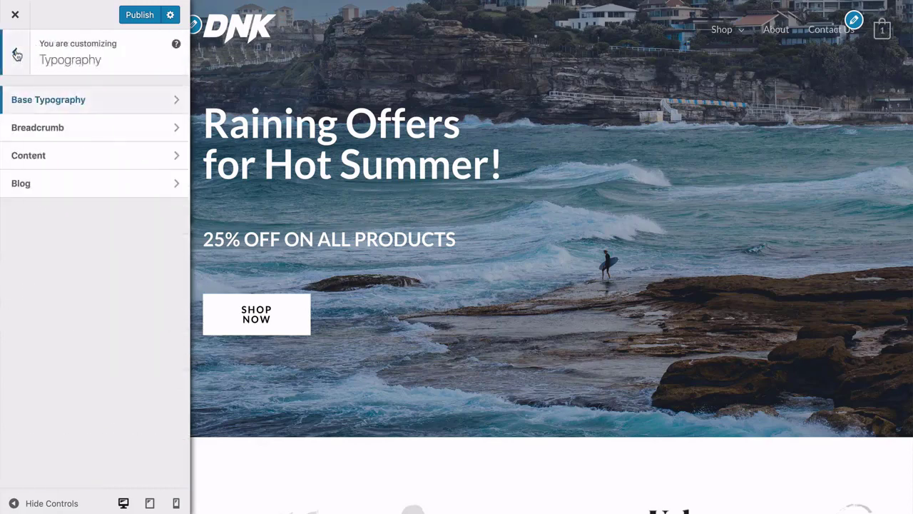
{"action": "left_click", "coordinate": [17, 54]}
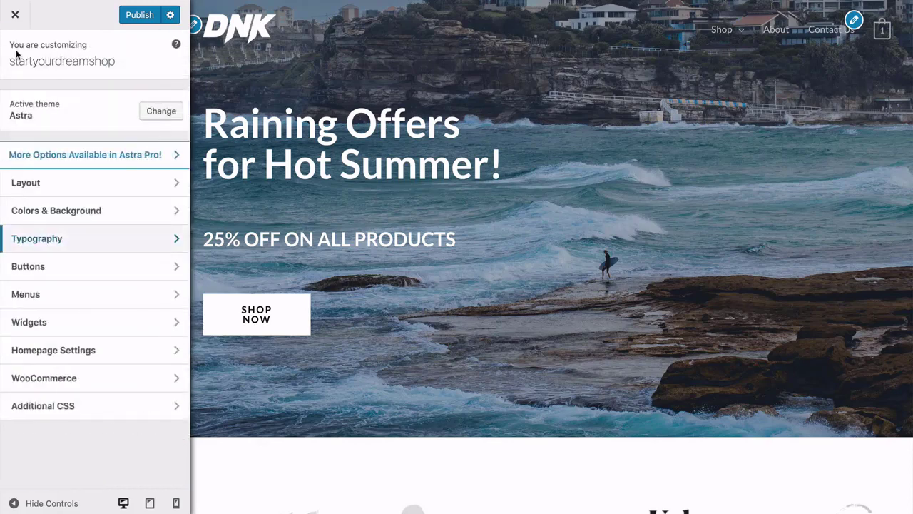
Check the Theme Button colour and padding settings, then show the Menus panel.
{"action": "left_click", "coordinate": [63, 268]}
{"action": "left_click", "coordinate": [62, 107]}
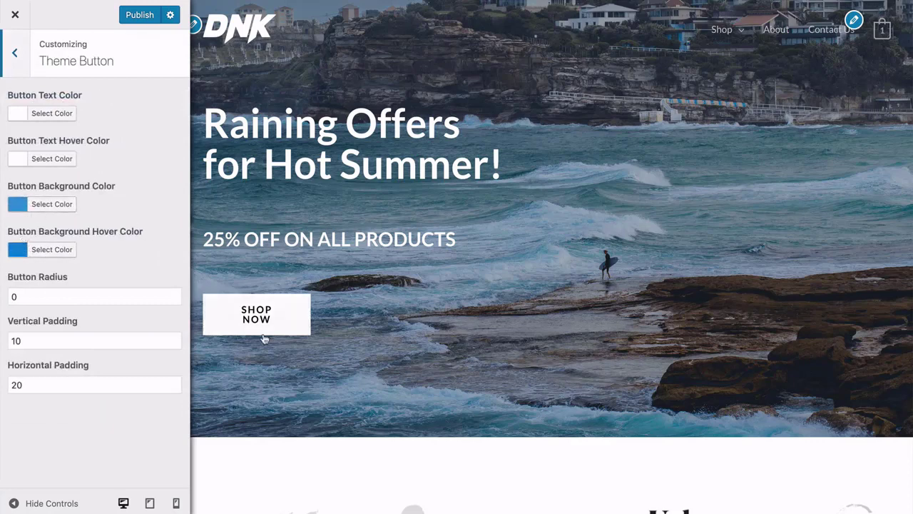
{"action": "left_click", "coordinate": [14, 61]}
{"action": "left_click", "coordinate": [15, 52]}
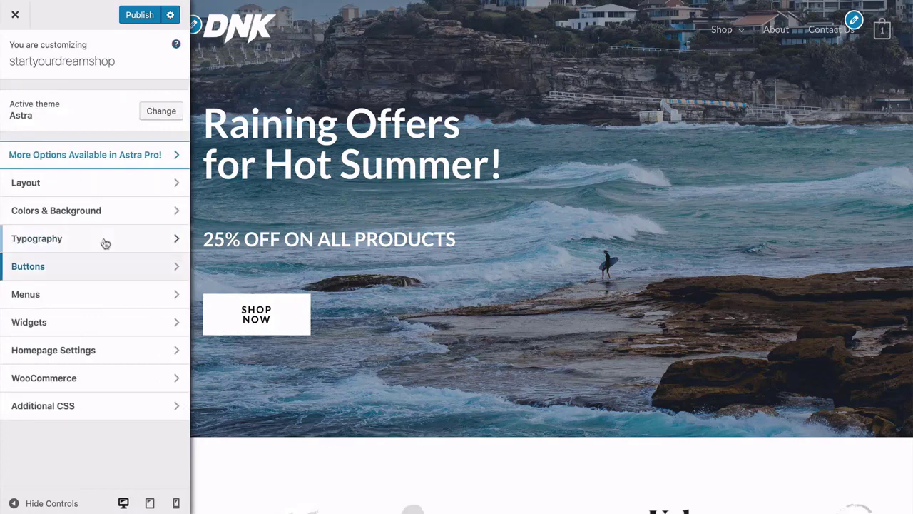
{"action": "left_click", "coordinate": [77, 294]}
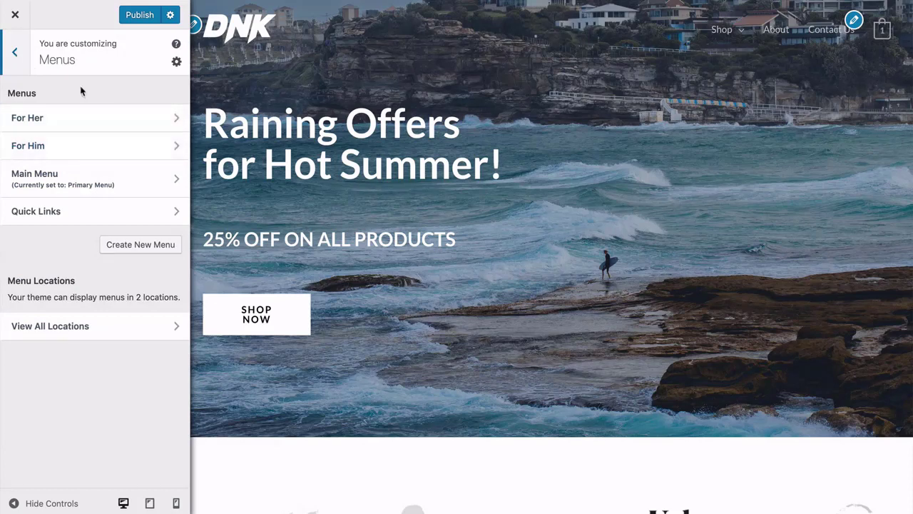
Confirm the homepage uses the static Home page with no Posts page selected.
{"action": "left_click", "coordinate": [16, 54]}
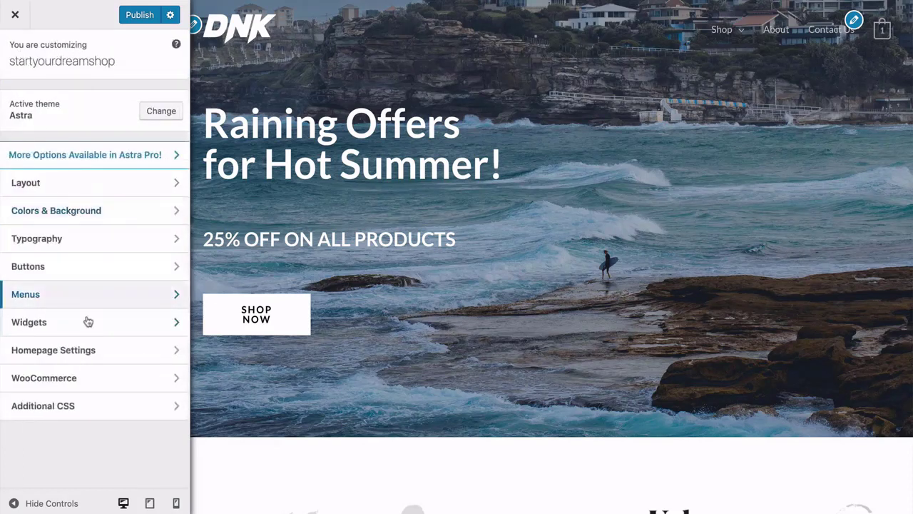
{"action": "left_click", "coordinate": [102, 354]}
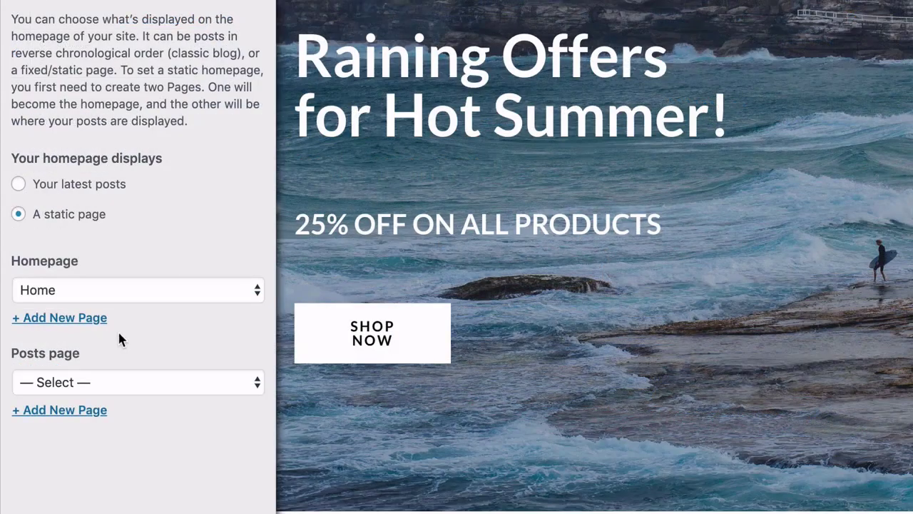
{"action": "left_click", "coordinate": [112, 382]}
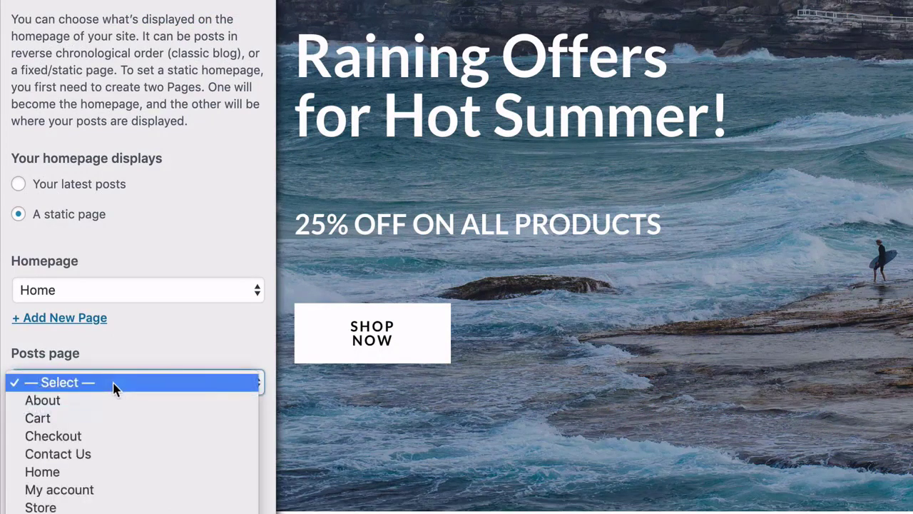
{"action": "left_click", "coordinate": [142, 337]}
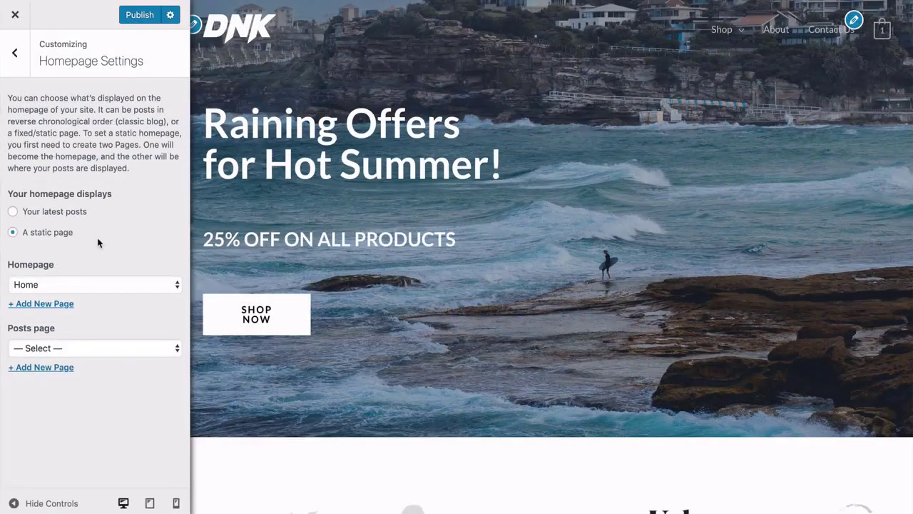
{"action": "left_click", "coordinate": [15, 64]}
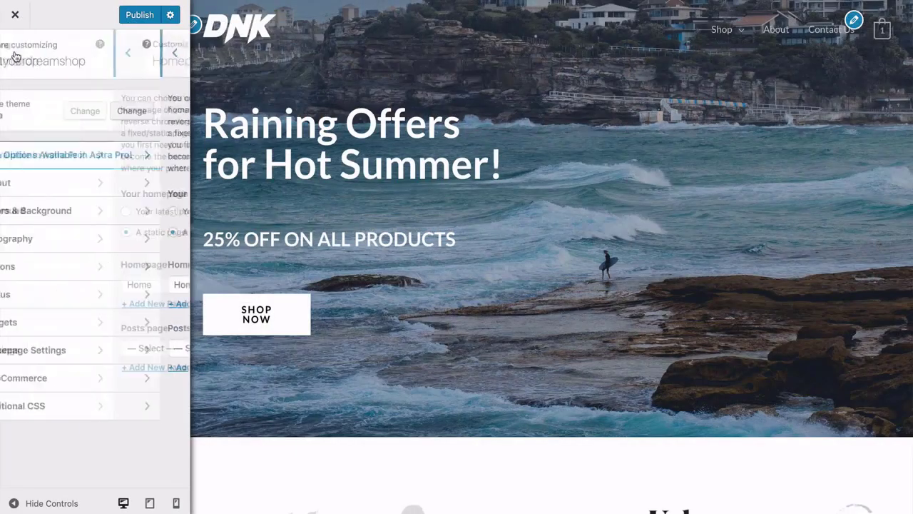
Leave the WooCommerce demo store notice disabled after briefly enabling it.
{"action": "left_click", "coordinate": [87, 379]}
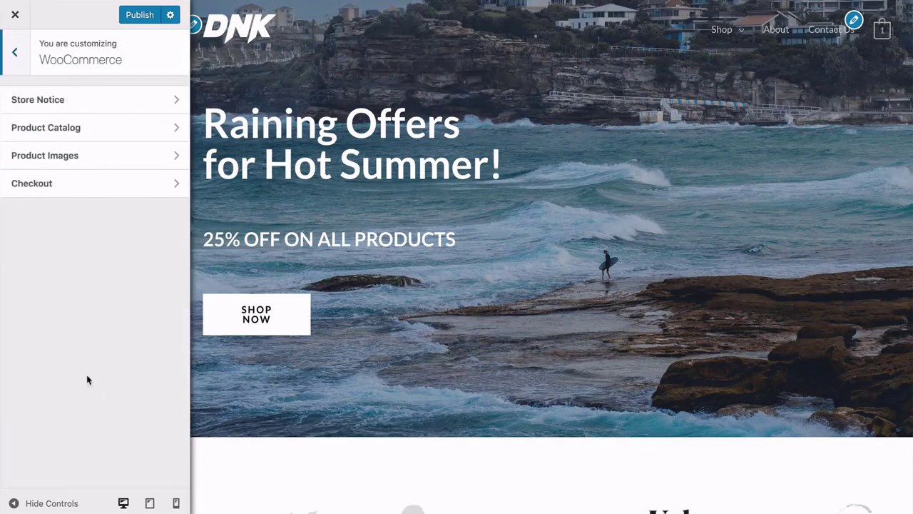
{"action": "left_click", "coordinate": [77, 102]}
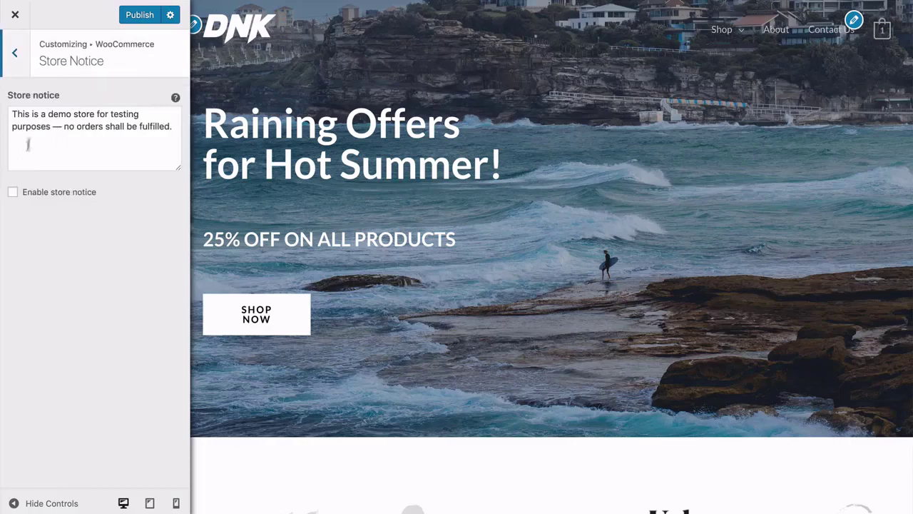
{"action": "left_click", "coordinate": [14, 194]}
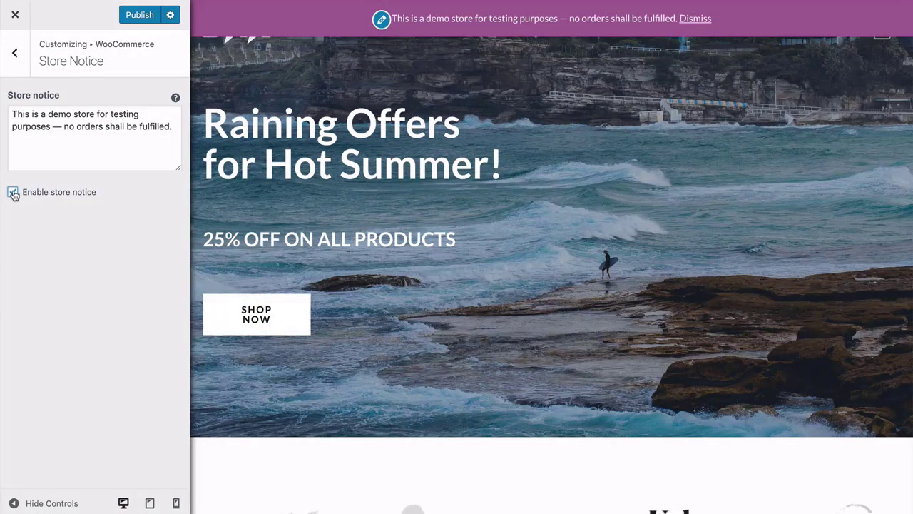
{"action": "left_click", "coordinate": [13, 193]}
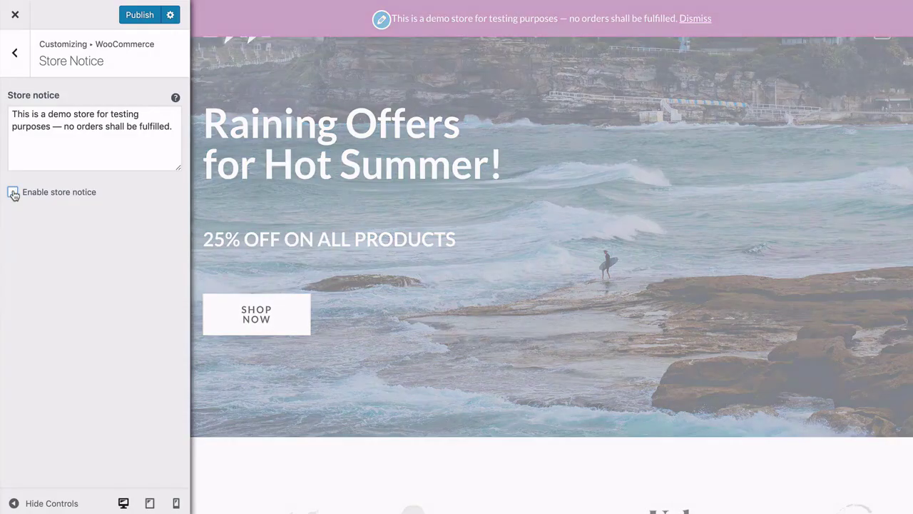
{"action": "left_click", "coordinate": [15, 55]}
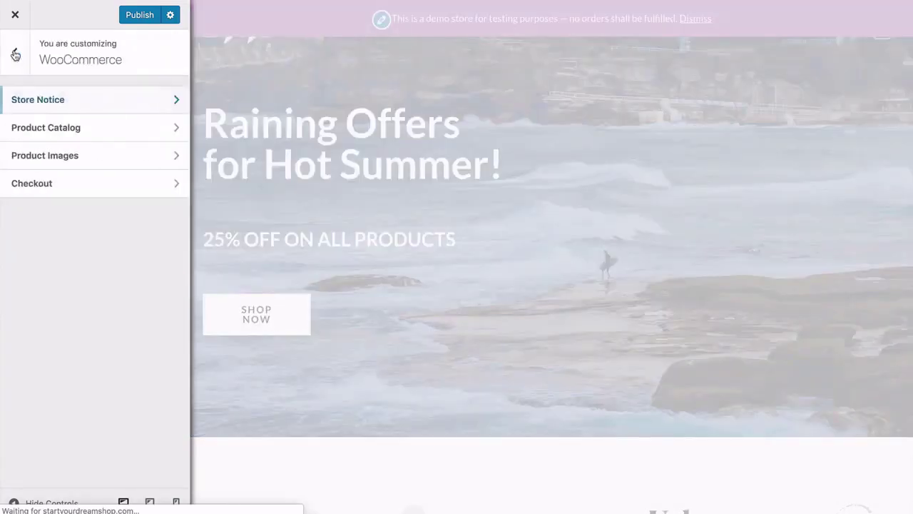
Keep the Product Catalog shop page display set to show products.
{"action": "left_click", "coordinate": [93, 126]}
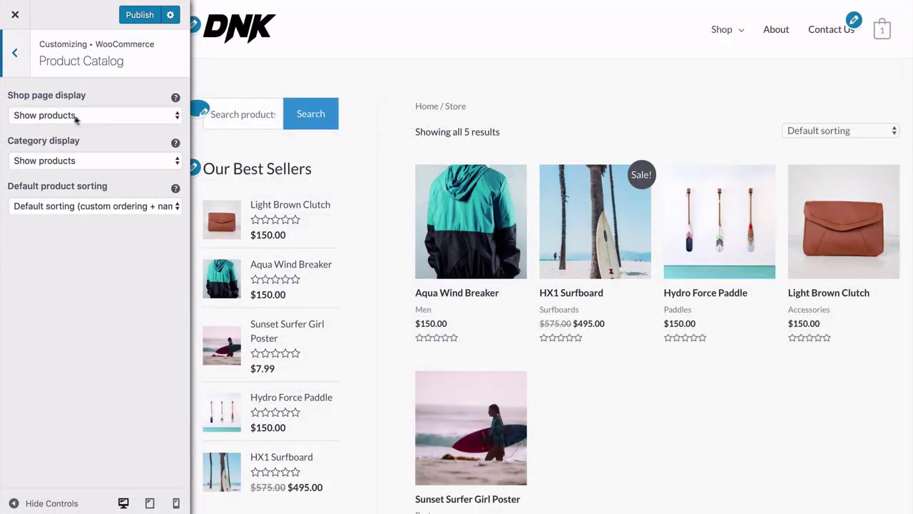
{"action": "left_click", "coordinate": [97, 117]}
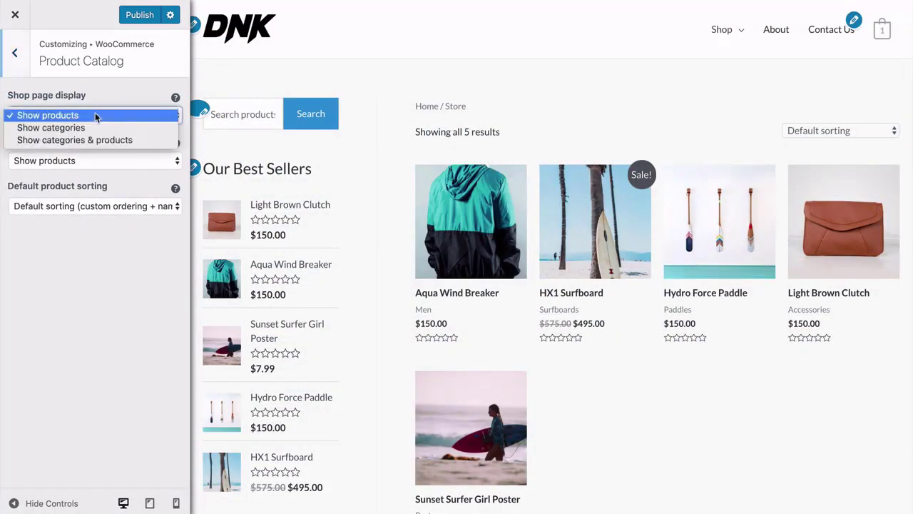
{"action": "left_click", "coordinate": [102, 178]}
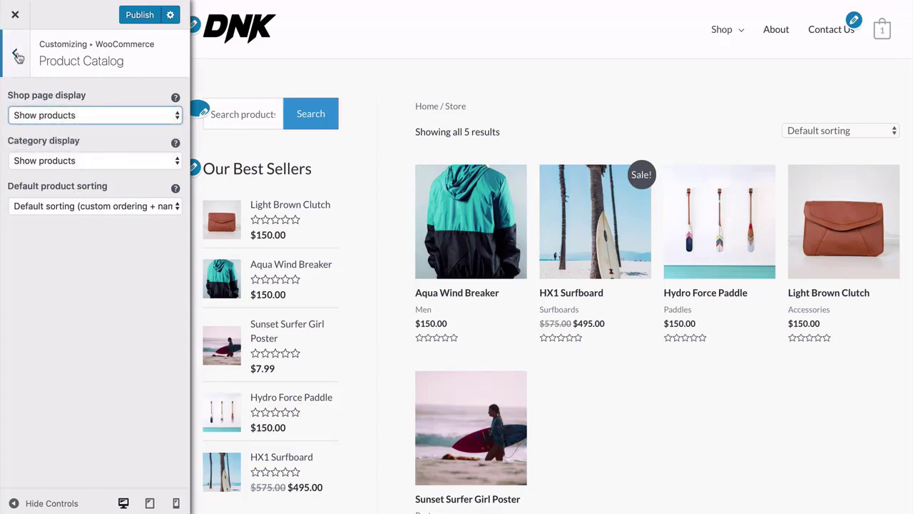
{"action": "left_click", "coordinate": [14, 52]}
Review Product Images and Checkout field settings, then return to the main Customizer menu.
{"action": "left_click", "coordinate": [84, 155]}
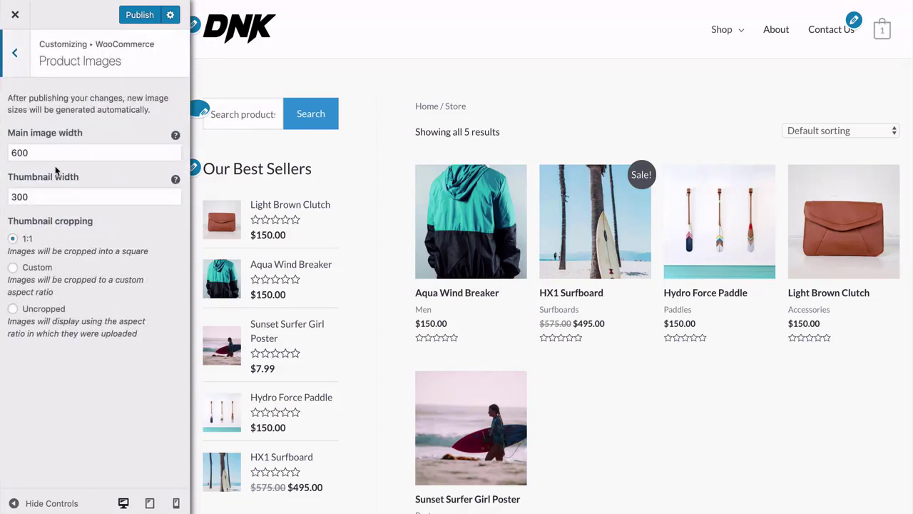
{"action": "left_click", "coordinate": [16, 58]}
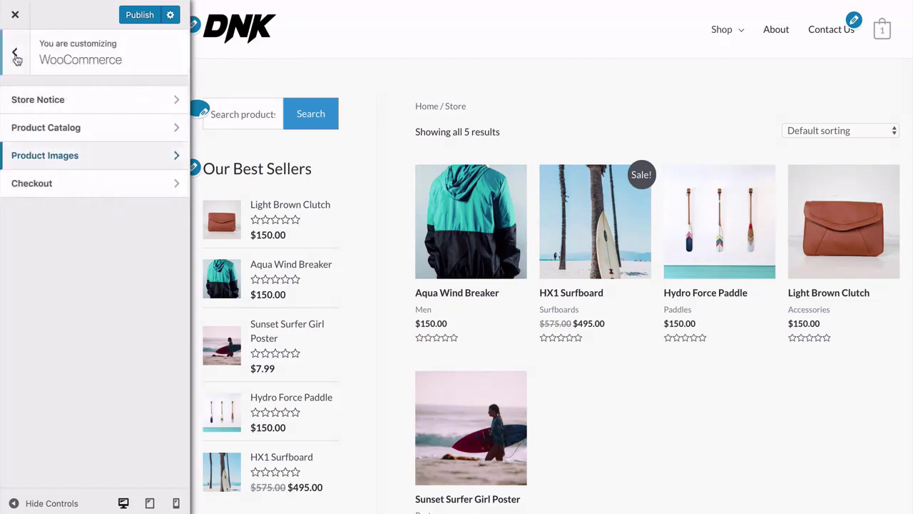
{"action": "left_click", "coordinate": [74, 187]}
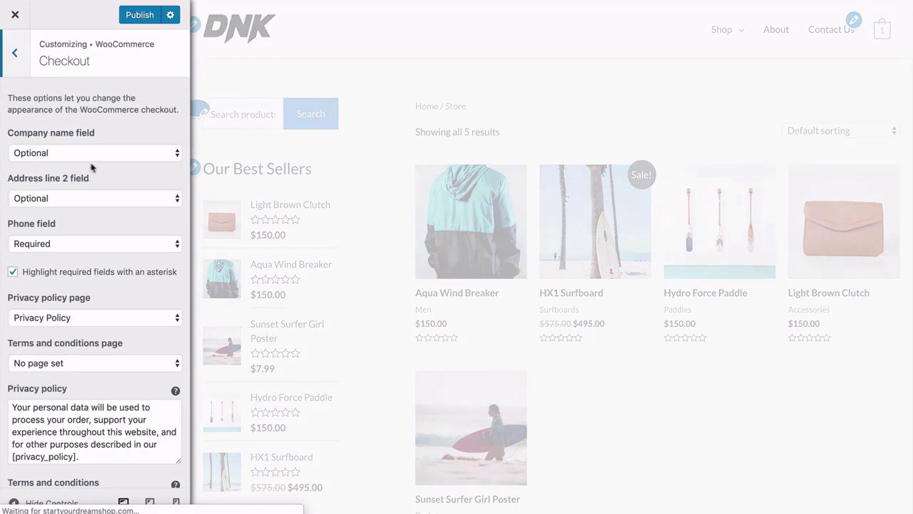
{"action": "scroll", "coordinate": [76, 241], "scroll_direction": "down", "scroll_amount": 1}
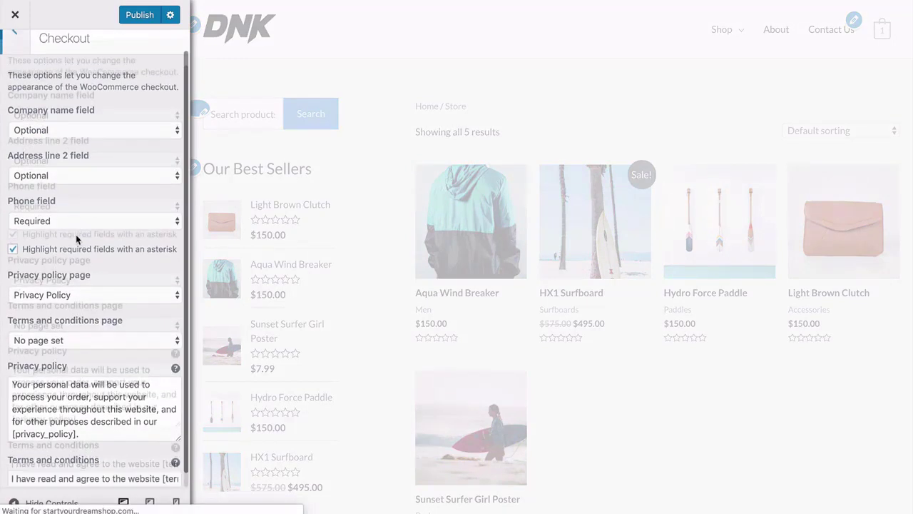
{"action": "scroll", "coordinate": [68, 308], "scroll_direction": "up", "scroll_amount": 1}
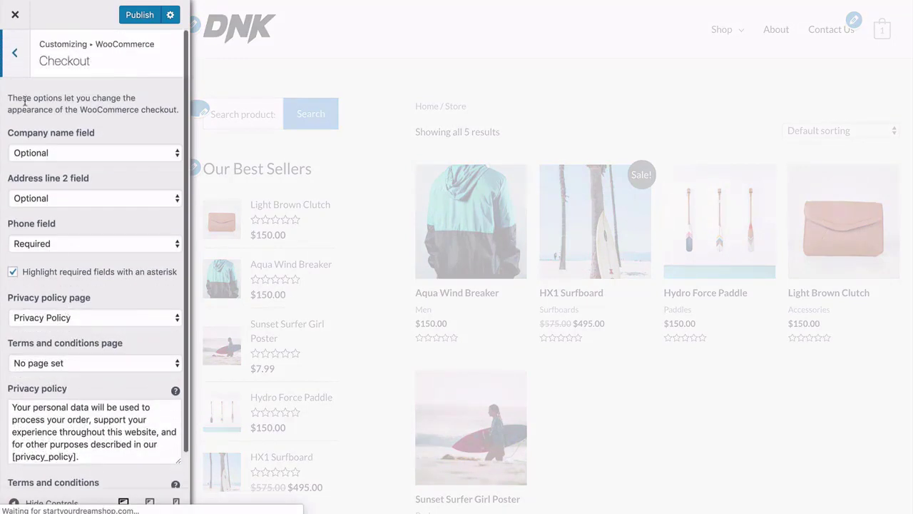
{"action": "left_click", "coordinate": [14, 54]}
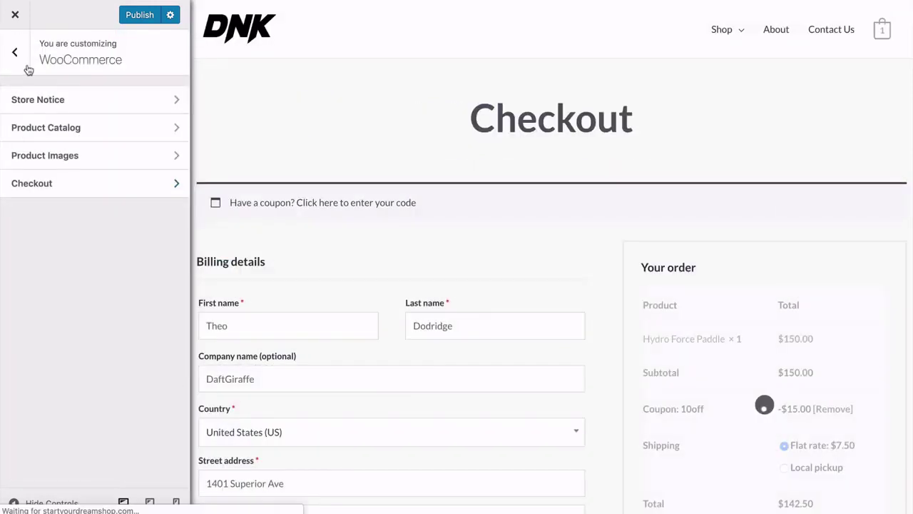
{"action": "left_click", "coordinate": [15, 55]}
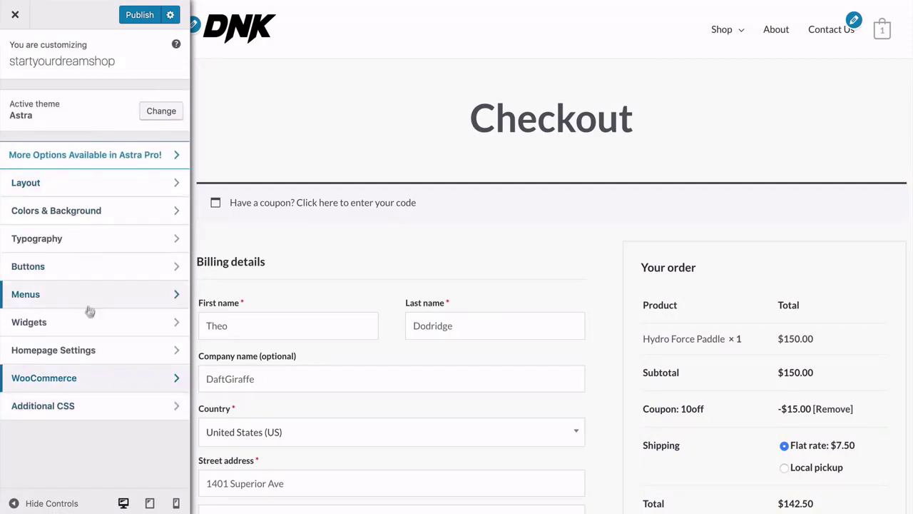
Review the Additional CSS rules and return to the main Customizer menu.
{"action": "left_click", "coordinate": [83, 408]}
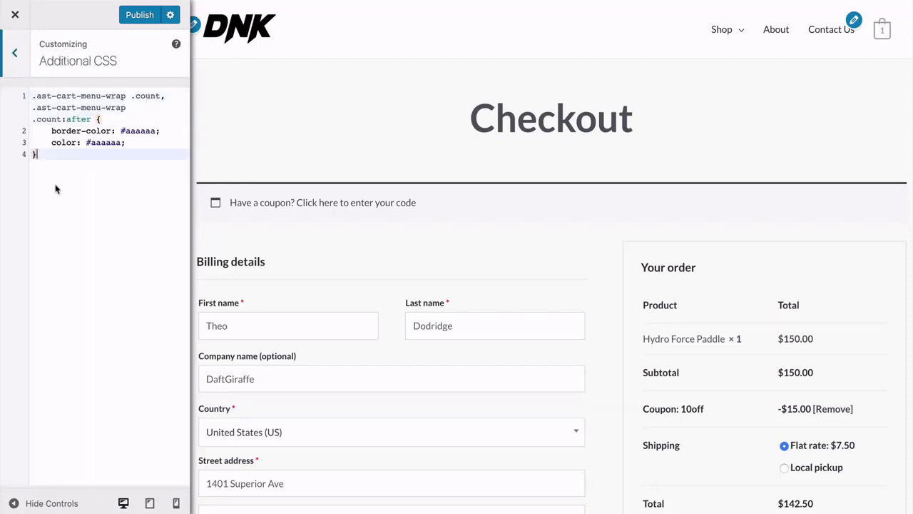
{"action": "left_click", "coordinate": [16, 55]}
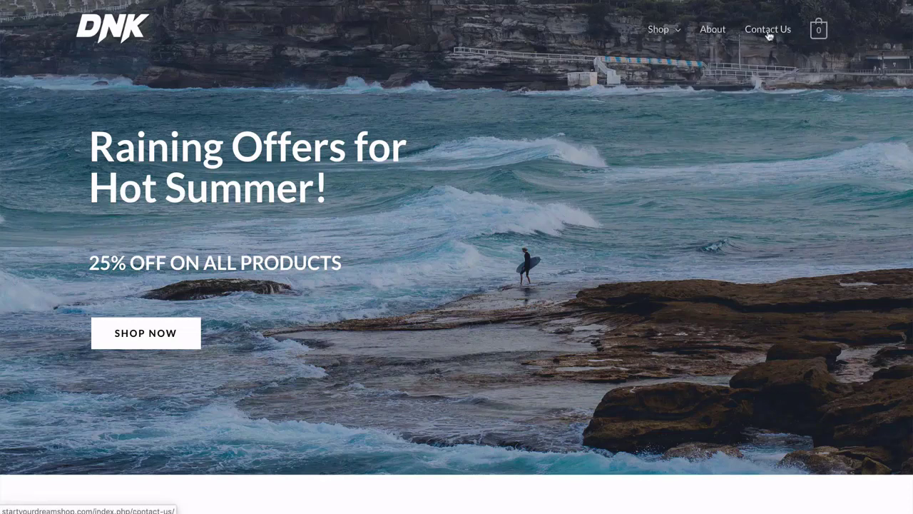
{"action": "mouse_move", "coordinate": [678, 32]}
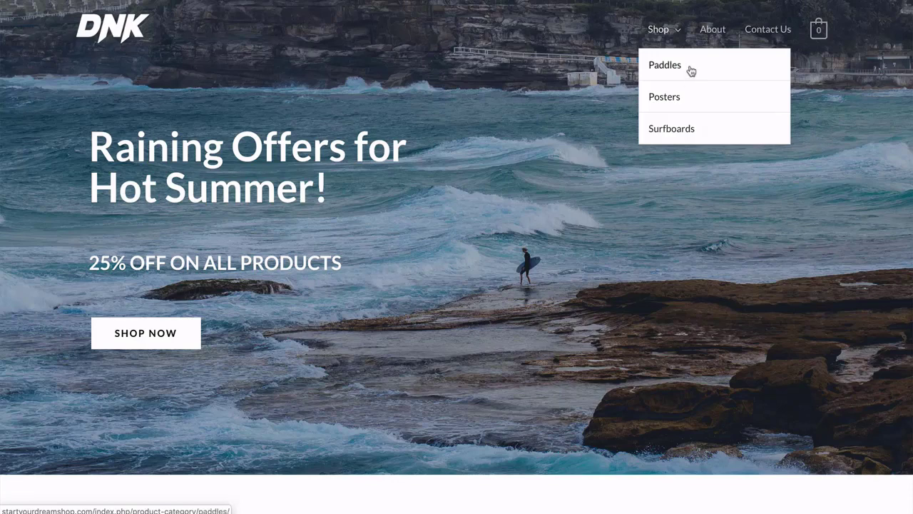
{"action": "scroll", "coordinate": [49, 122], "scroll_direction": "down", "scroll_amount": 3}
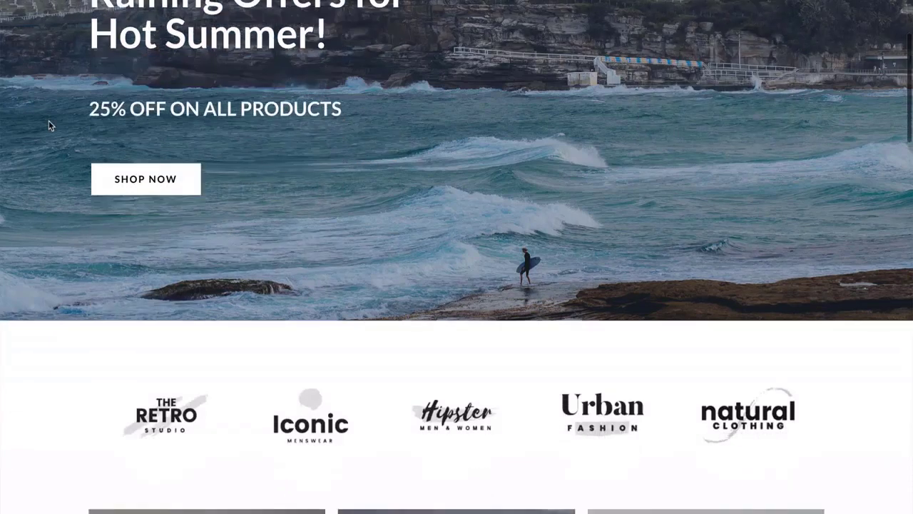
{"action": "scroll", "coordinate": [48, 125], "scroll_direction": "down", "scroll_amount": 5}
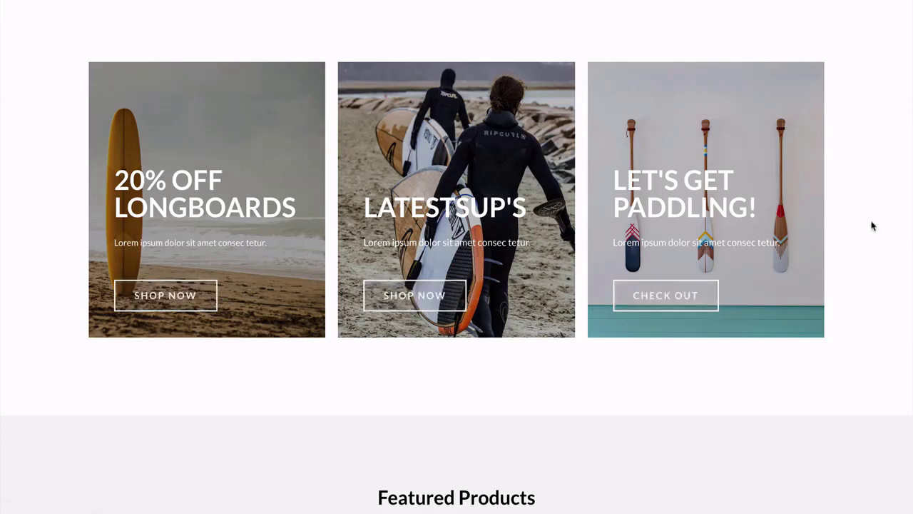
{"action": "scroll", "coordinate": [873, 224], "scroll_direction": "down", "scroll_amount": 6}
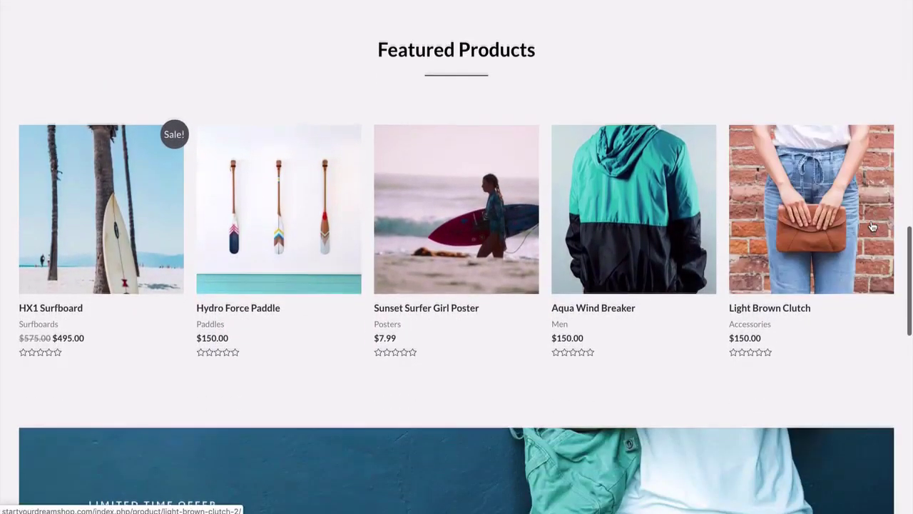
{"action": "scroll", "coordinate": [872, 221], "scroll_direction": "up", "scroll_amount": 1}
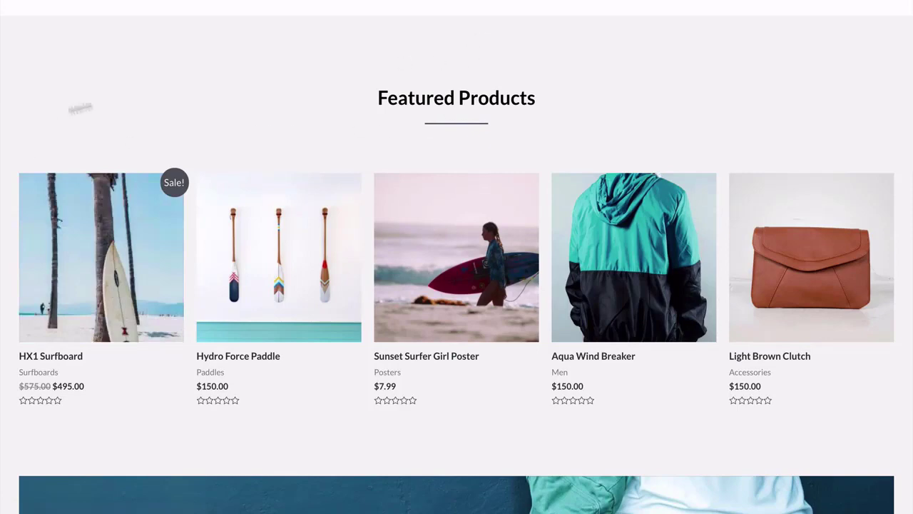
{"action": "scroll", "coordinate": [9, 178], "scroll_direction": "down", "scroll_amount": 8}
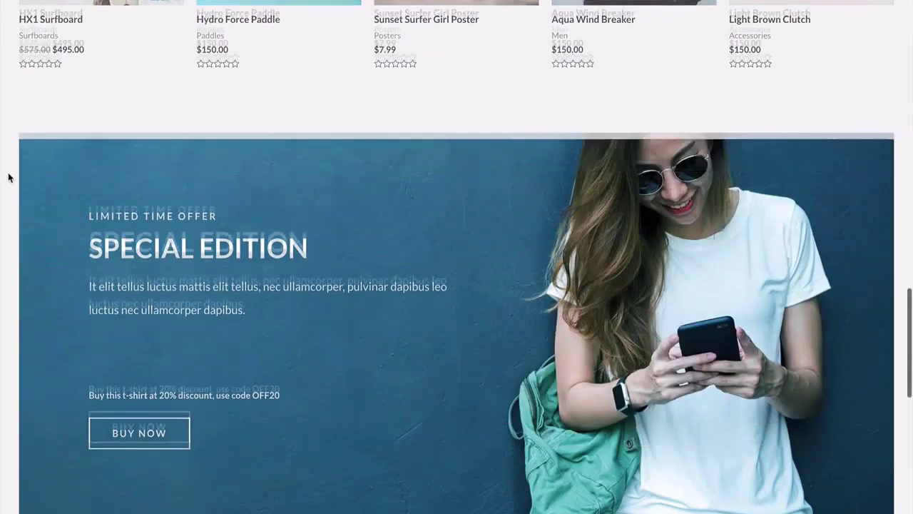
{"action": "scroll", "coordinate": [9, 177], "scroll_direction": "down", "scroll_amount": 4}
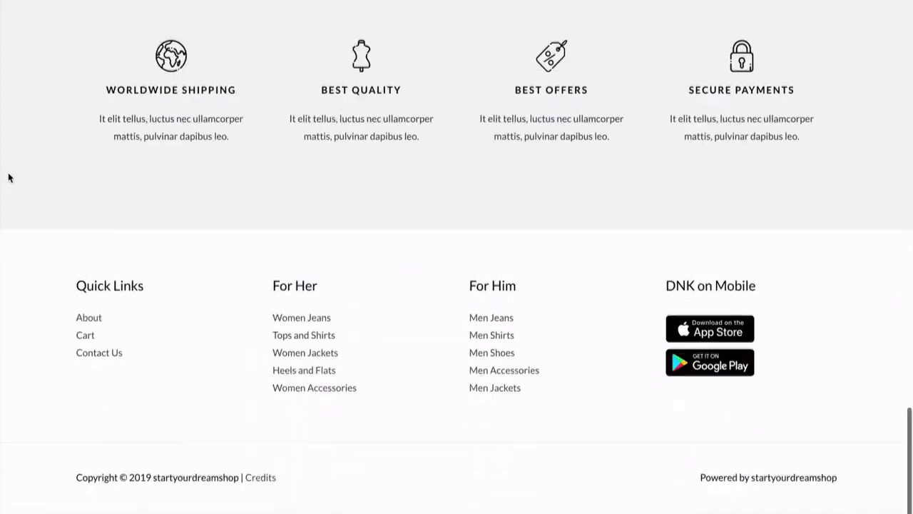
{"action": "scroll", "coordinate": [9, 178], "scroll_direction": "up", "scroll_amount": 12}
{"action": "scroll", "coordinate": [9, 178], "scroll_direction": "up", "scroll_amount": 8}
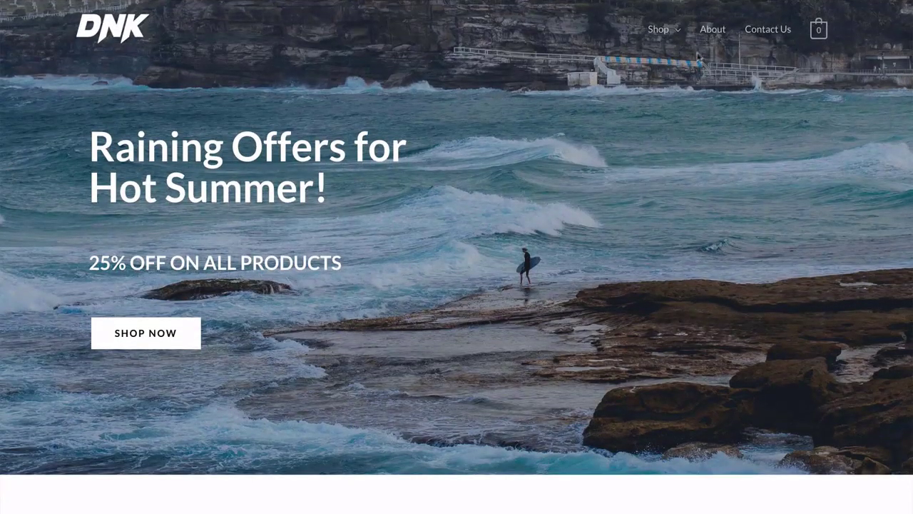
{"action": "left_click", "coordinate": [710, 35]}
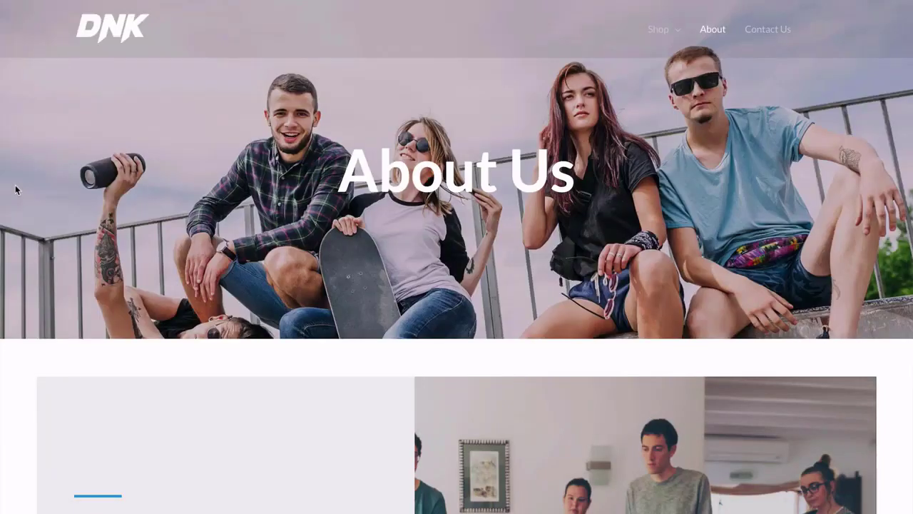
{"action": "scroll", "coordinate": [16, 190], "scroll_direction": "down", "scroll_amount": 4}
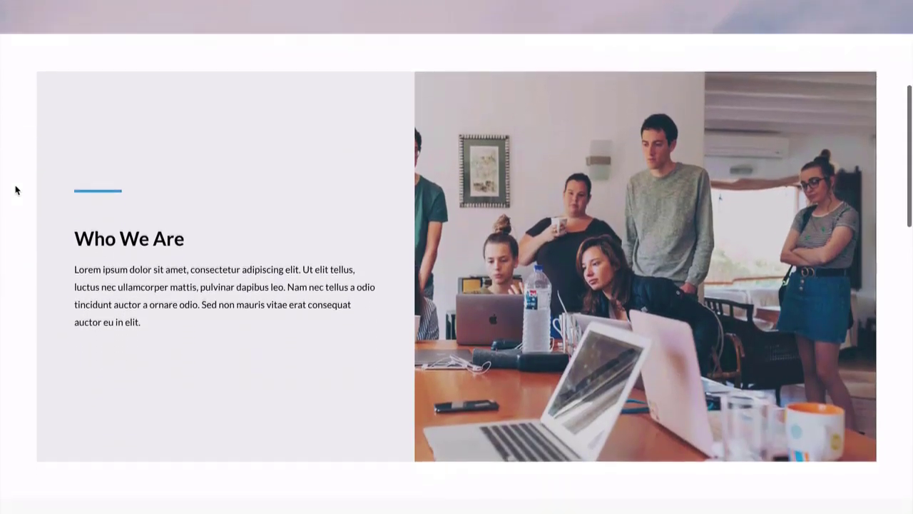
{"action": "scroll", "coordinate": [15, 189], "scroll_direction": "down", "scroll_amount": 6}
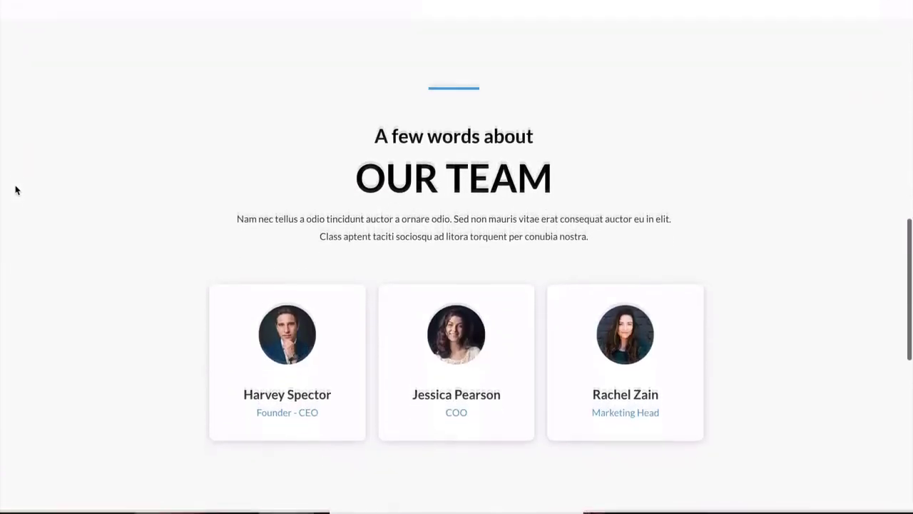
{"action": "scroll", "coordinate": [16, 189], "scroll_direction": "down", "scroll_amount": 6}
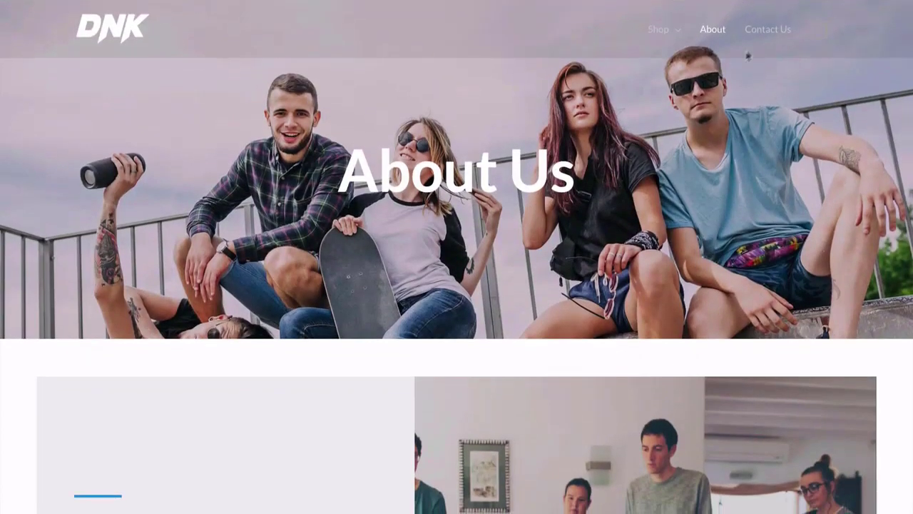
{"action": "left_click", "coordinate": [766, 32]}
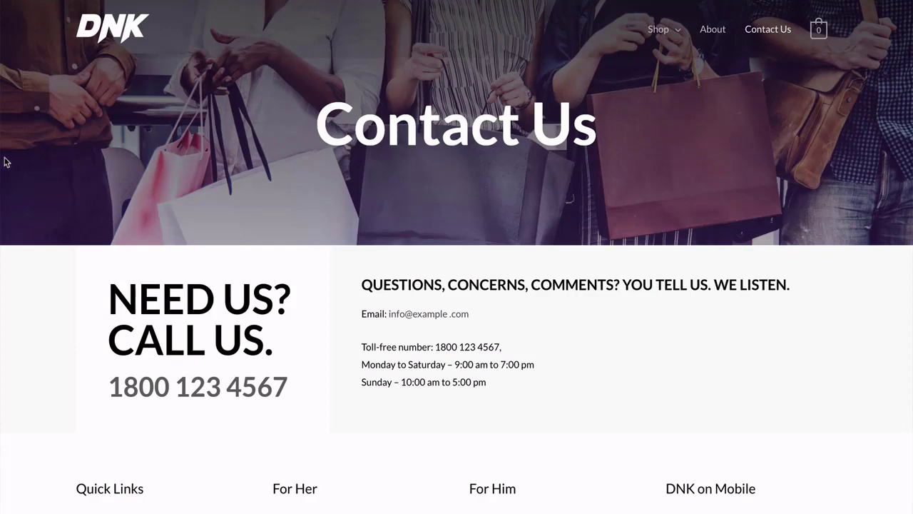
{"action": "scroll", "coordinate": [5, 163], "scroll_direction": "down", "scroll_amount": 1}
{"action": "scroll", "coordinate": [6, 163], "scroll_direction": "up", "scroll_amount": 1}
{"action": "scroll", "coordinate": [6, 163], "scroll_direction": "down", "scroll_amount": 3}
{"action": "scroll", "coordinate": [6, 163], "scroll_direction": "up", "scroll_amount": 3}
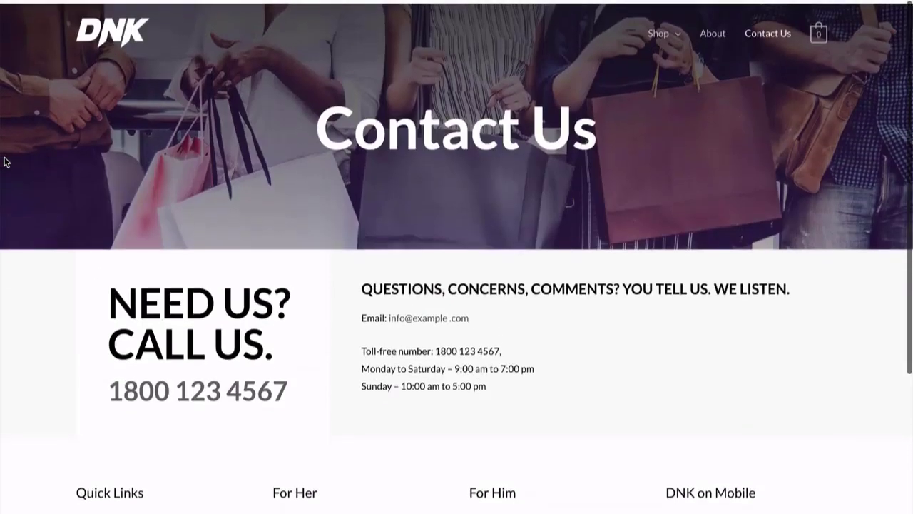
{"action": "scroll", "coordinate": [13, 135], "scroll_direction": "down", "scroll_amount": 2}
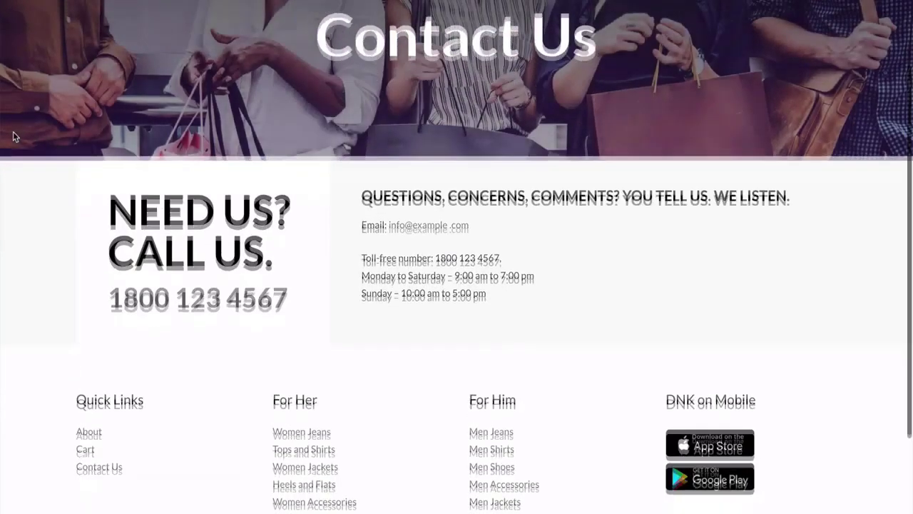
{"action": "scroll", "coordinate": [13, 135], "scroll_direction": "down", "scroll_amount": 1}
{"action": "scroll", "coordinate": [12, 135], "scroll_direction": "up", "scroll_amount": 3}
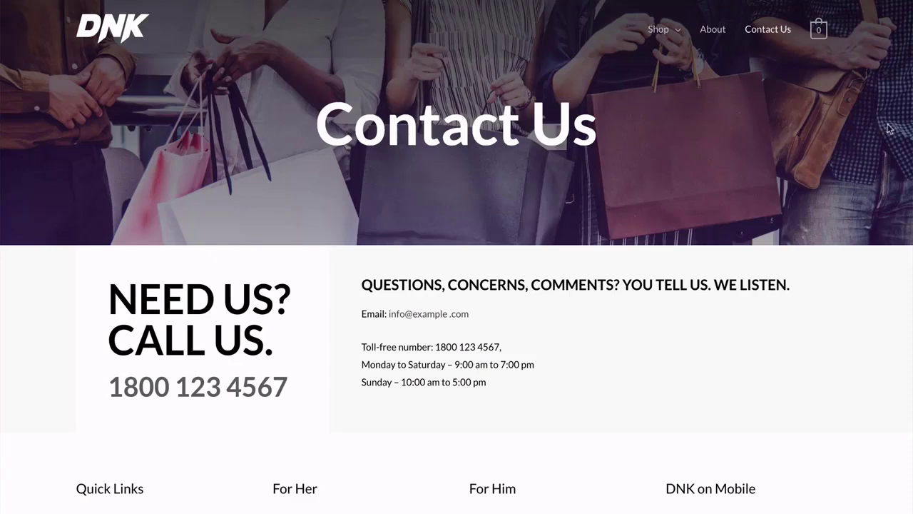
{"action": "scroll", "coordinate": [889, 128], "scroll_direction": "down", "scroll_amount": 3}
{"action": "scroll", "coordinate": [889, 128], "scroll_direction": "up", "scroll_amount": 4}
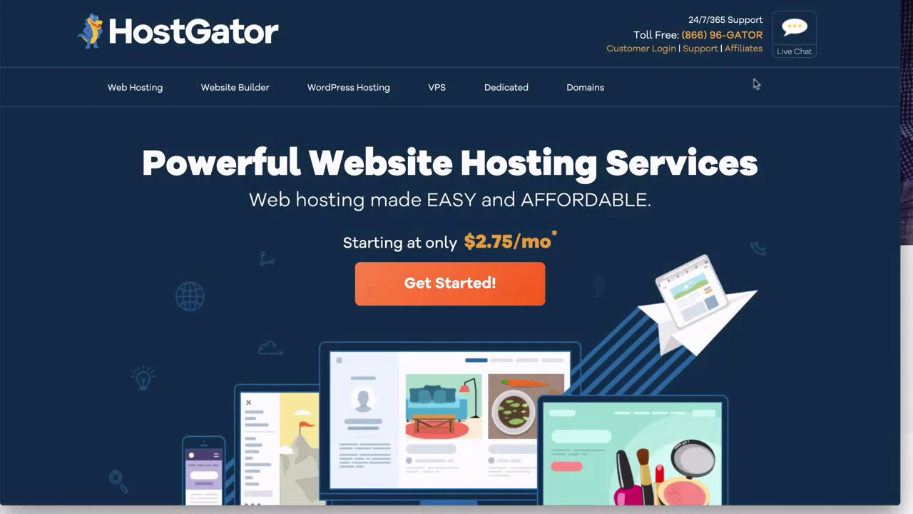
Start a HostGator Live Chat, then close the chat window.
{"action": "left_click", "coordinate": [797, 57]}
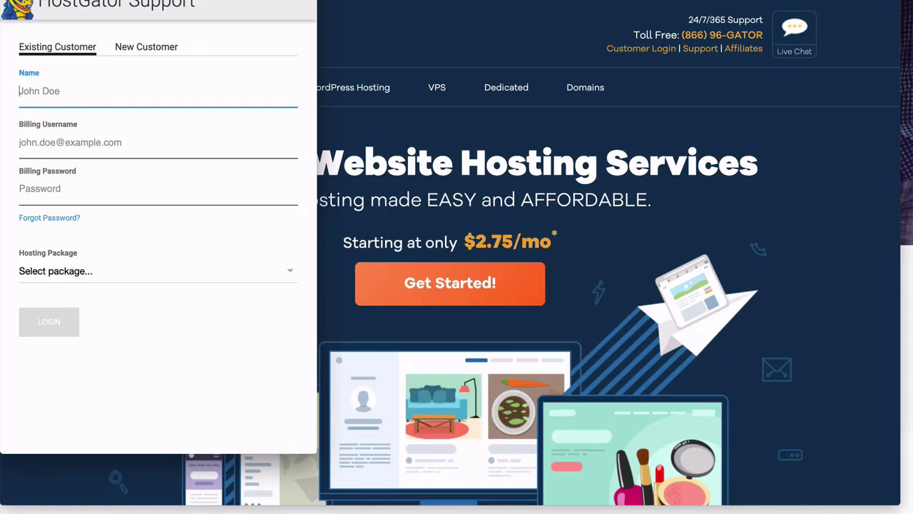
{"action": "key", "text": "super+w"}
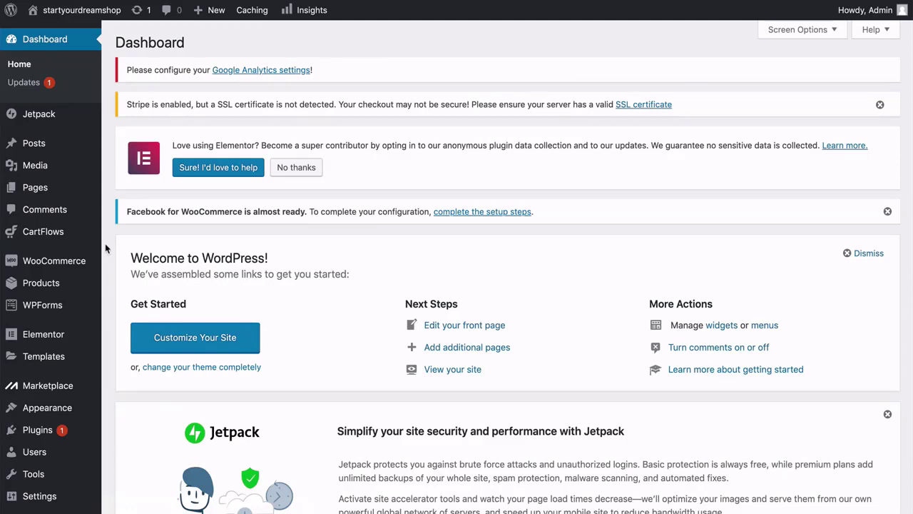
Search the plugin directory for 'really simple ssl' under Plugins > Add New.
{"action": "scroll", "coordinate": [105, 243], "scroll_direction": "down", "scroll_amount": 4}
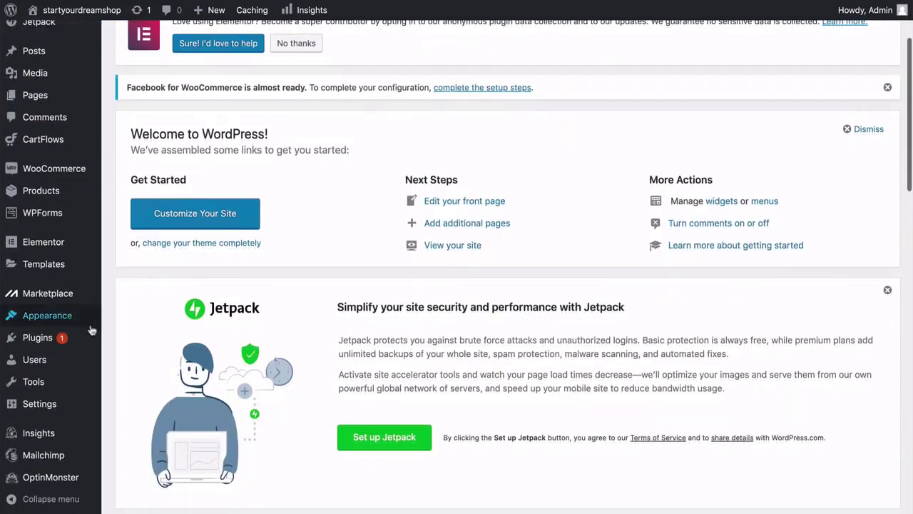
{"action": "mouse_move", "coordinate": [45, 341]}
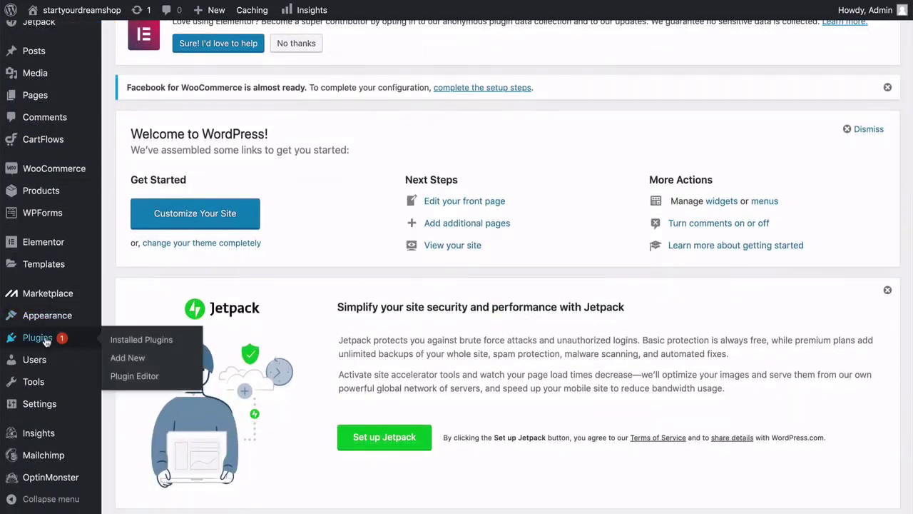
{"action": "left_click", "coordinate": [127, 360]}
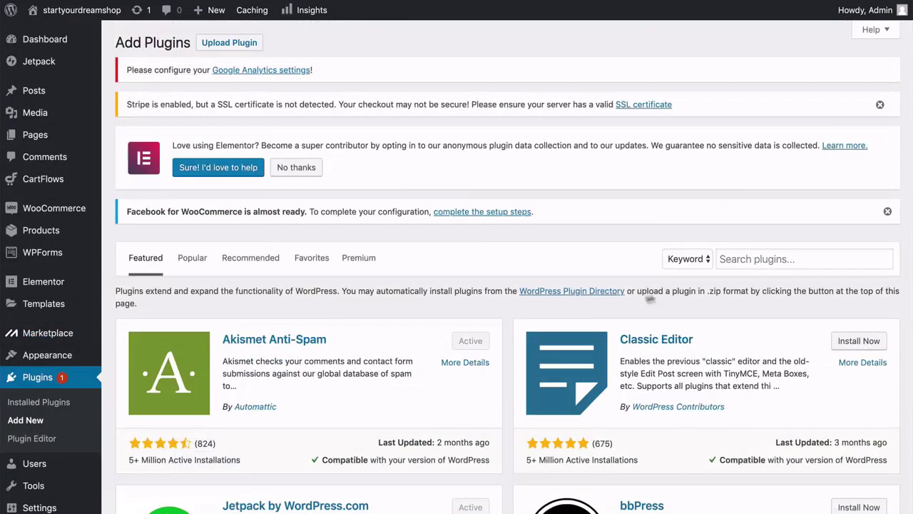
{"action": "left_click", "coordinate": [731, 260]}
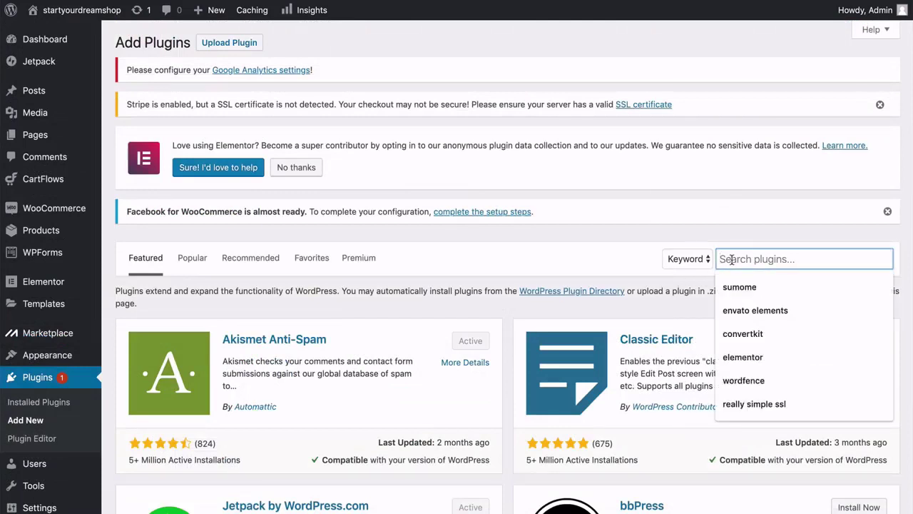
{"action": "left_click", "coordinate": [740, 405]}
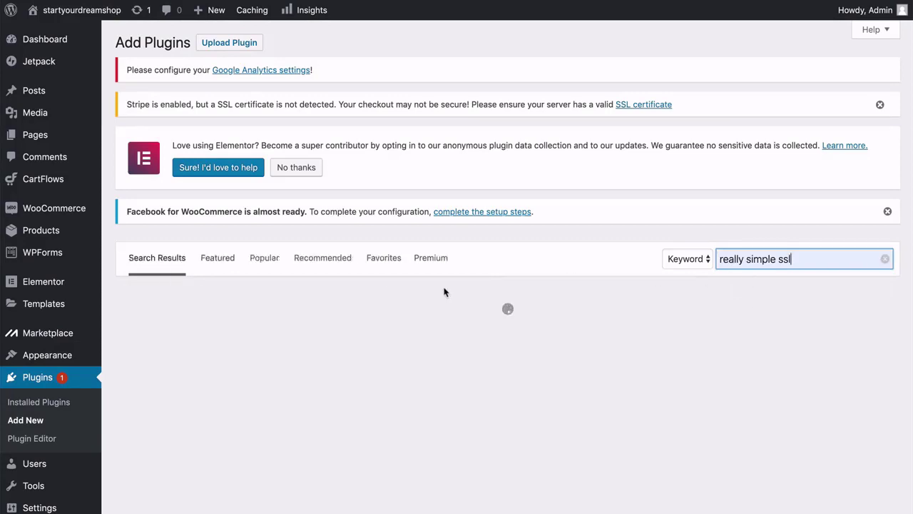
Install and activate the Really Simple SSL plugin.
{"action": "scroll", "coordinate": [421, 282], "scroll_direction": "down", "scroll_amount": 3}
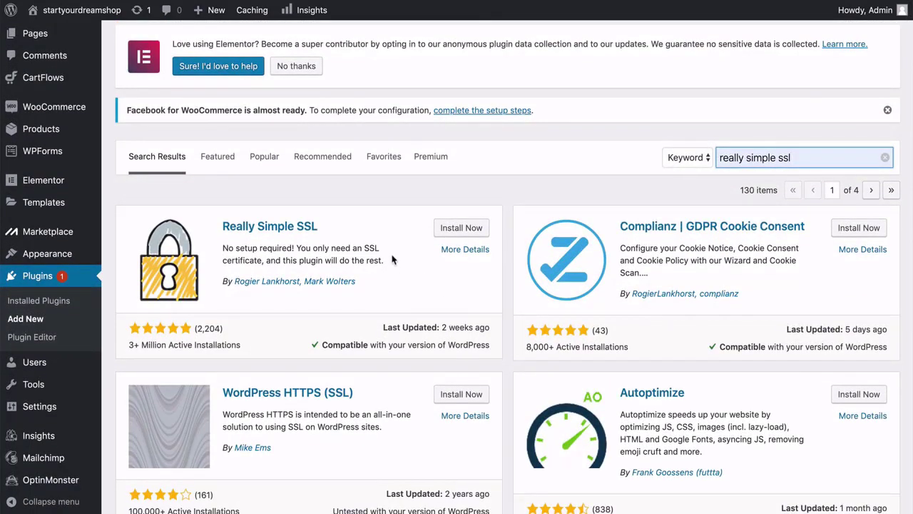
{"action": "left_click", "coordinate": [391, 258]}
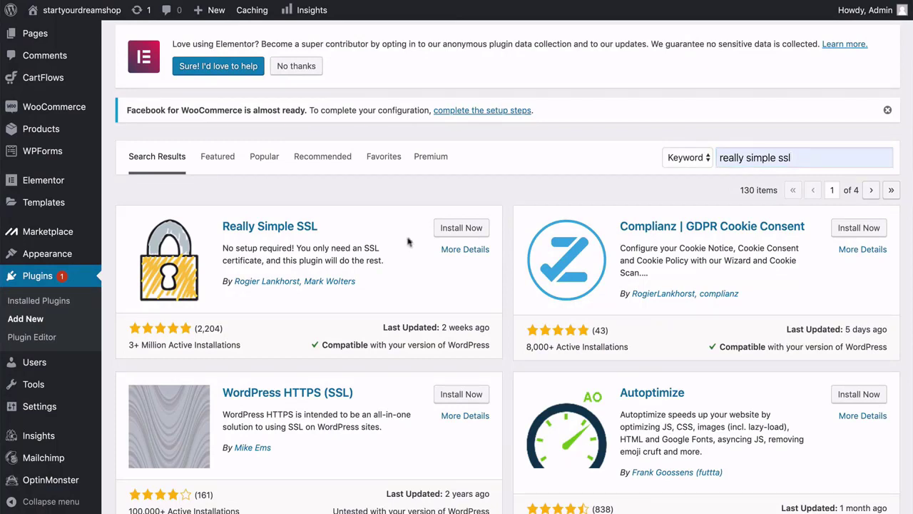
{"action": "left_click", "coordinate": [461, 230]}
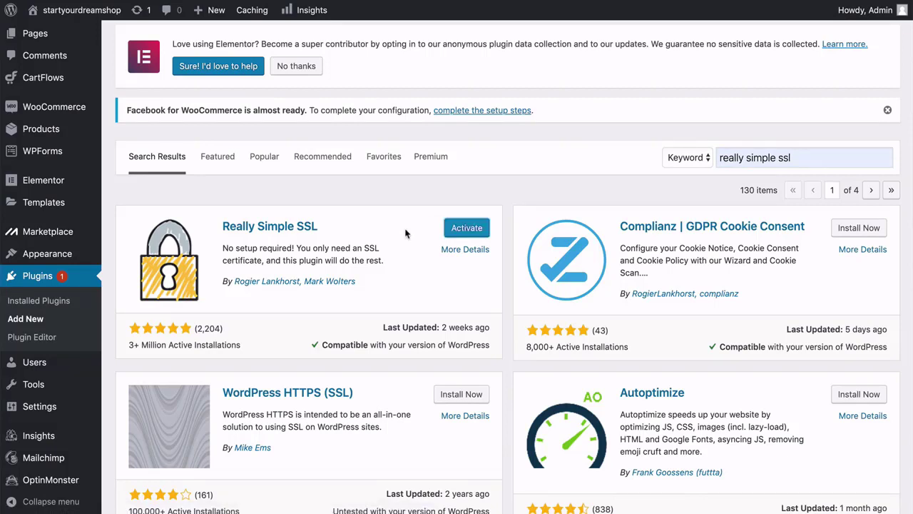
{"action": "left_click", "coordinate": [453, 235]}
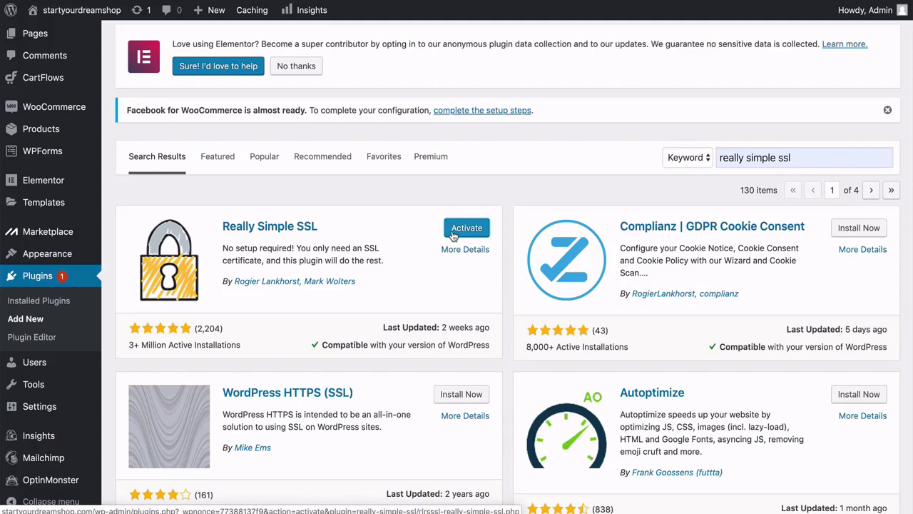
{"action": "left_click", "coordinate": [452, 236]}
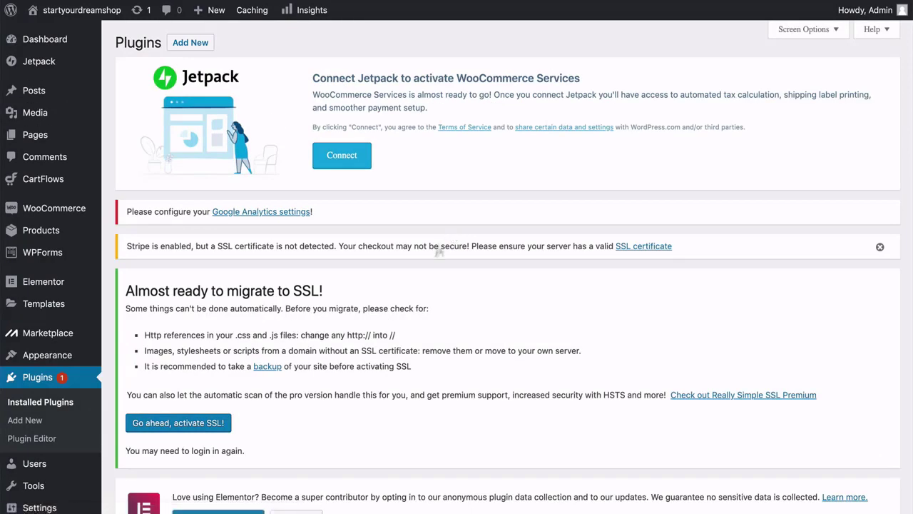
Scroll past the SSL migration notice and go to Plugins > Add New.
{"action": "scroll", "coordinate": [413, 305], "scroll_direction": "down", "scroll_amount": 2}
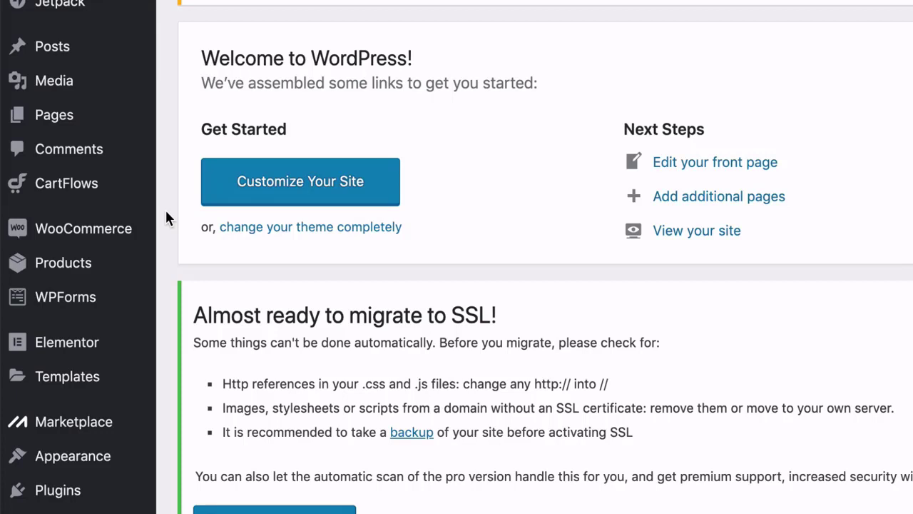
{"action": "scroll", "coordinate": [162, 236], "scroll_direction": "down", "scroll_amount": 3}
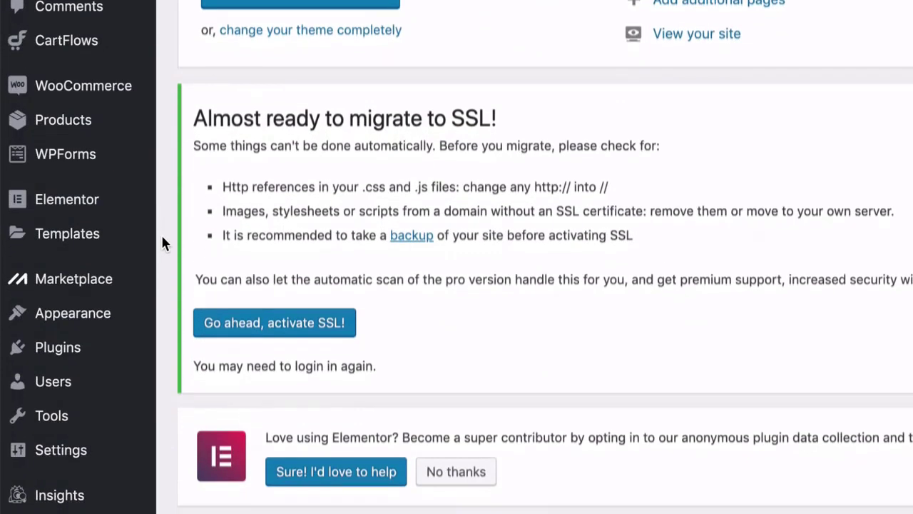
{"action": "scroll", "coordinate": [160, 207], "scroll_direction": "up", "scroll_amount": 3}
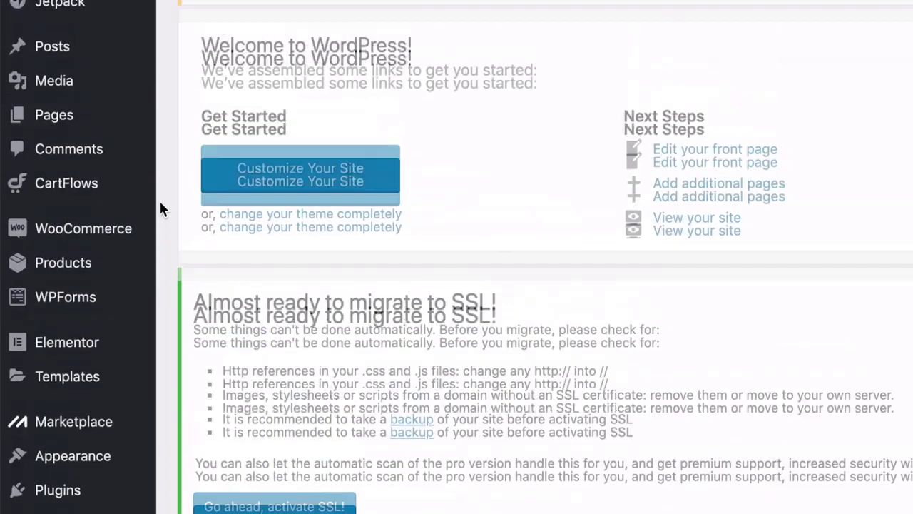
{"action": "scroll", "coordinate": [160, 207], "scroll_direction": "down", "scroll_amount": 4}
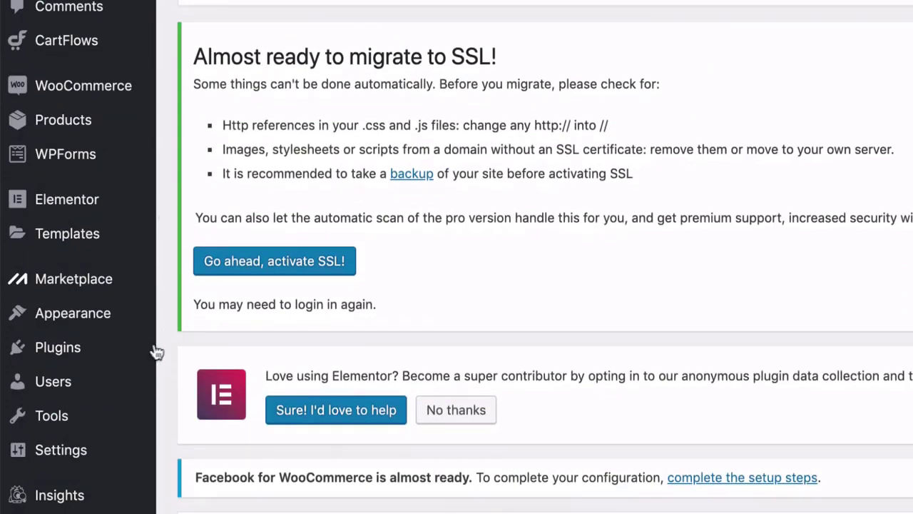
{"action": "mouse_move", "coordinate": [109, 356]}
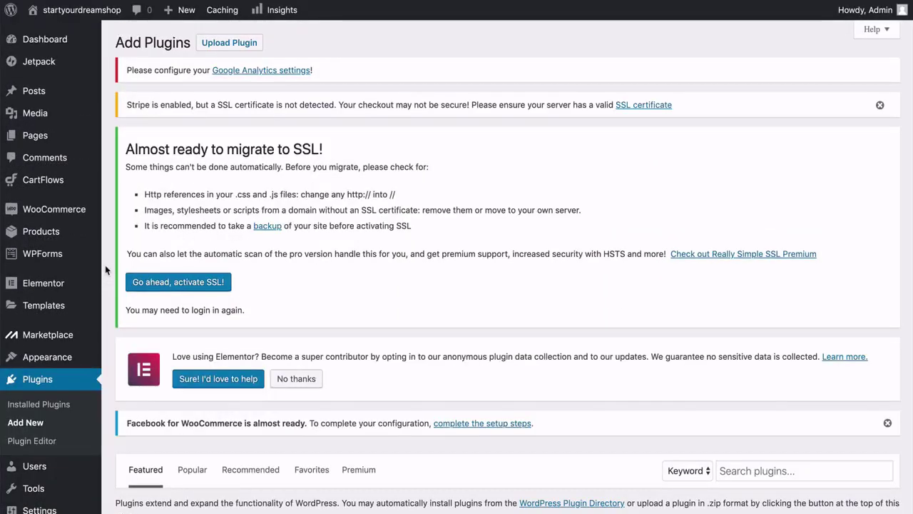
Search for 'wordfence', then install and activate Wordfence Security – Firewall & Malware Scan.
{"action": "scroll", "coordinate": [703, 319], "scroll_direction": "down", "scroll_amount": 5}
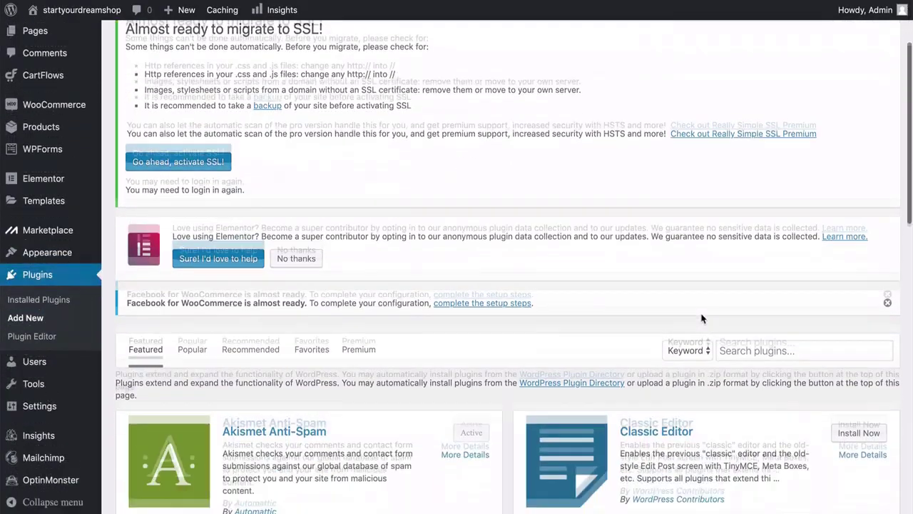
{"action": "left_click", "coordinate": [732, 264]}
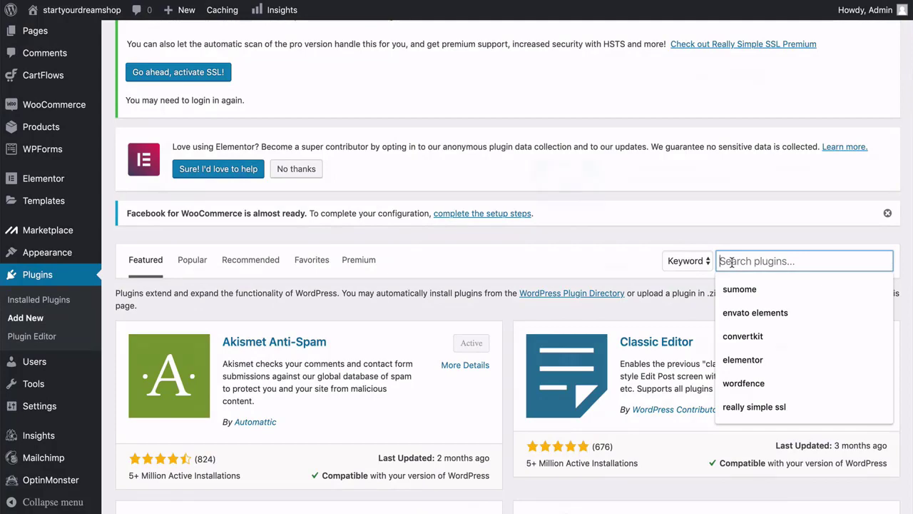
{"action": "left_click", "coordinate": [744, 383]}
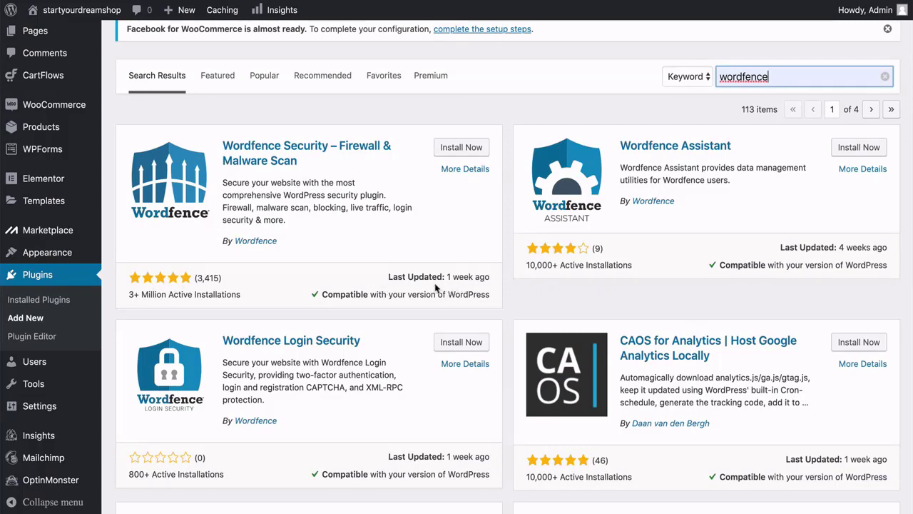
{"action": "left_click", "coordinate": [455, 150]}
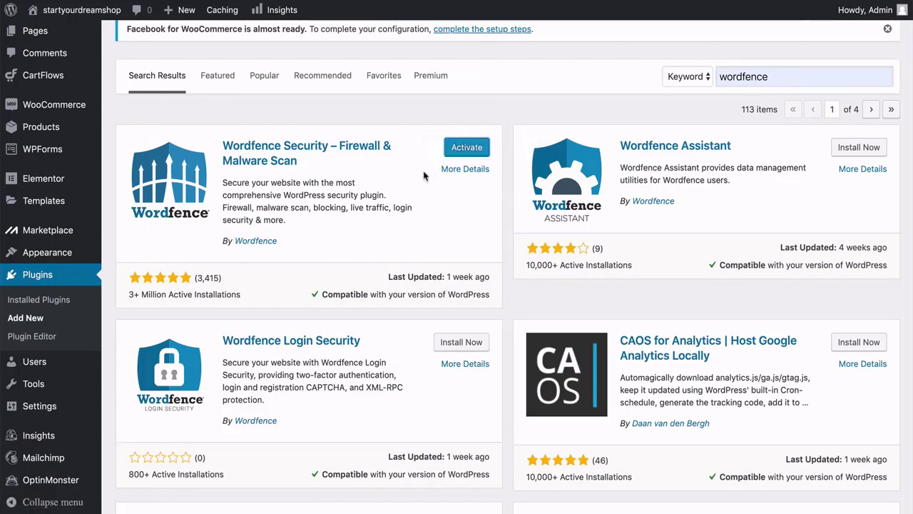
{"action": "left_click", "coordinate": [450, 150]}
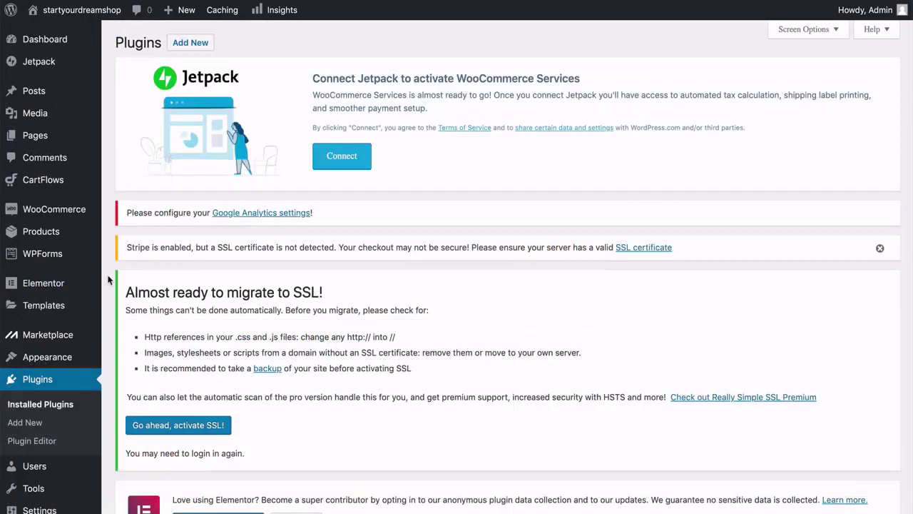
Scroll the Wordfence setup panel and start entering an address for security alerts.
{"action": "scroll", "coordinate": [108, 279], "scroll_direction": "down", "scroll_amount": 10}
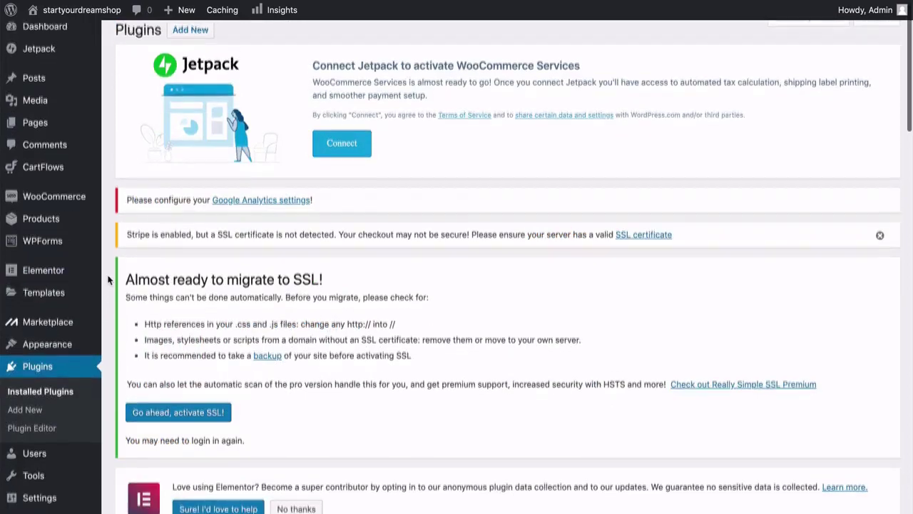
{"action": "scroll", "coordinate": [109, 279], "scroll_direction": "down", "scroll_amount": 5}
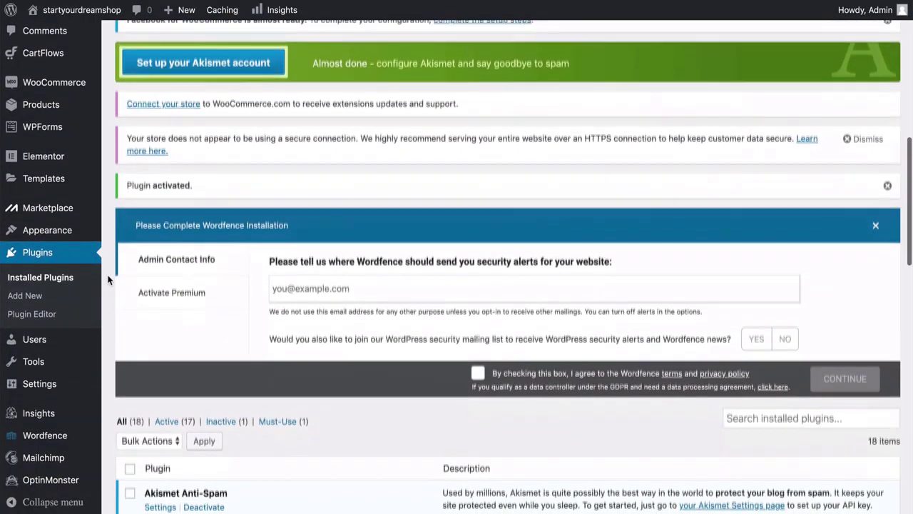
{"action": "mouse_move", "coordinate": [55, 435]}
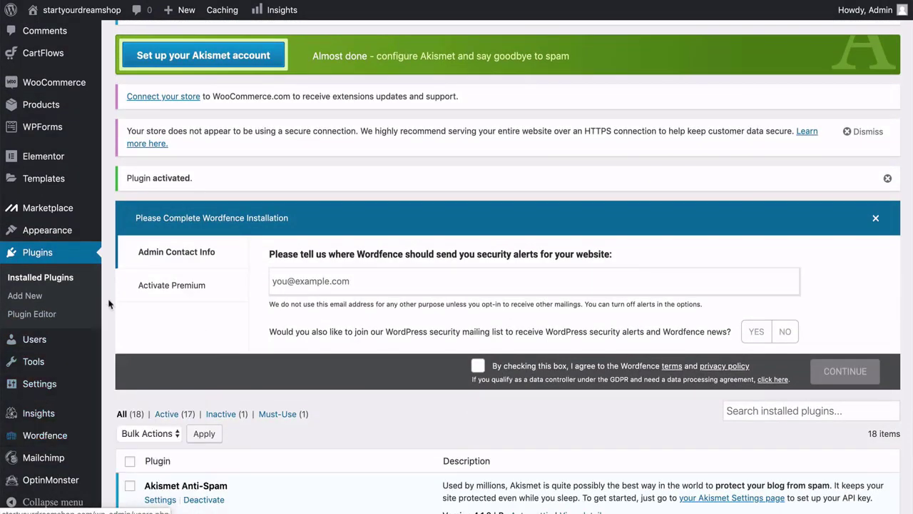
{"action": "scroll", "coordinate": [107, 294], "scroll_direction": "up", "scroll_amount": 10}
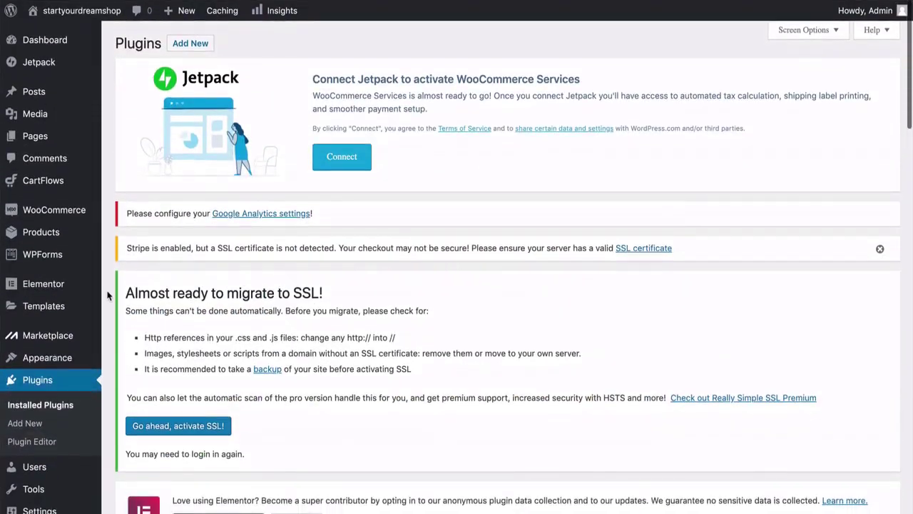
{"action": "scroll", "coordinate": [107, 294], "scroll_direction": "down", "scroll_amount": 10}
{"action": "scroll", "coordinate": [107, 295], "scroll_direction": "down", "scroll_amount": 2}
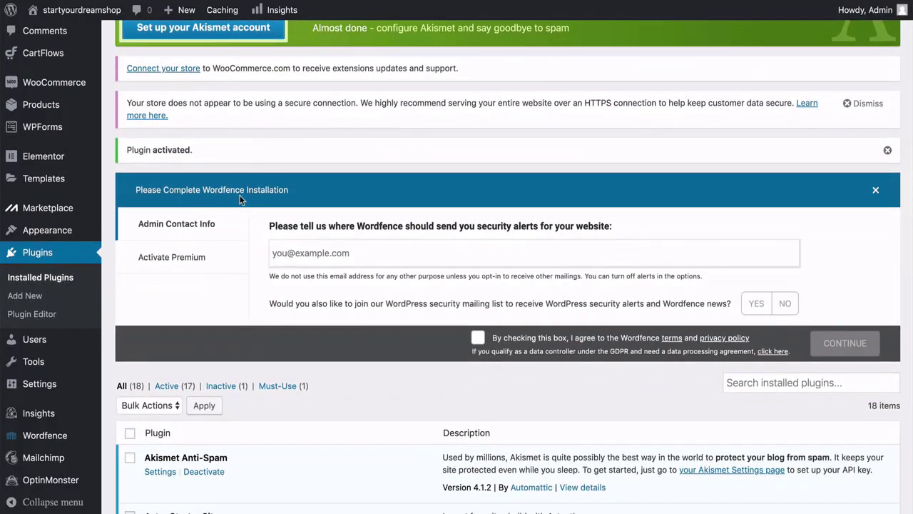
{"action": "left_click", "coordinate": [355, 253]}
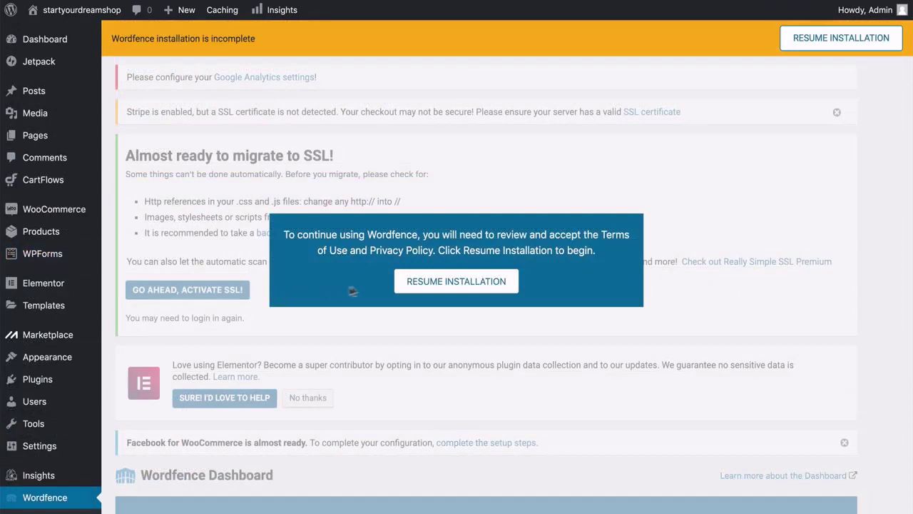
Resume the incomplete Wordfence installation and finish it without a premium key ('No Thanks').
{"action": "left_click", "coordinate": [454, 283]}
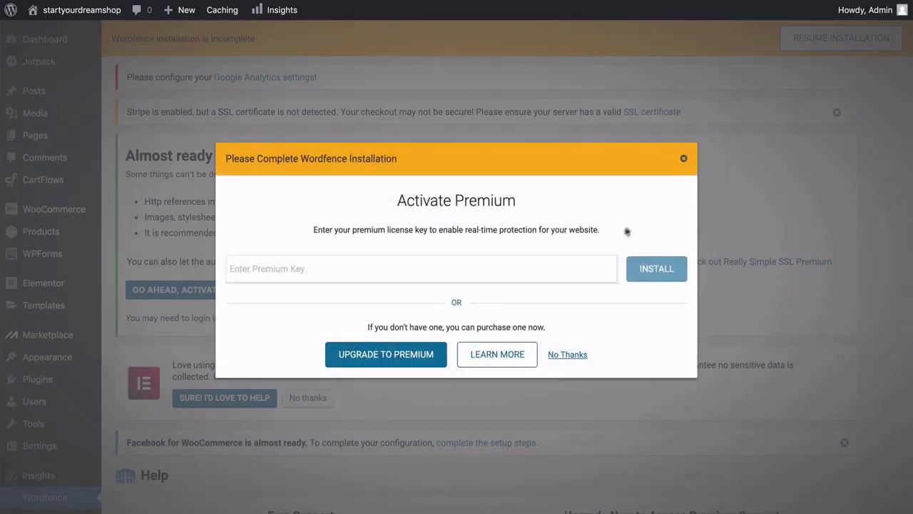
{"action": "left_click", "coordinate": [567, 355]}
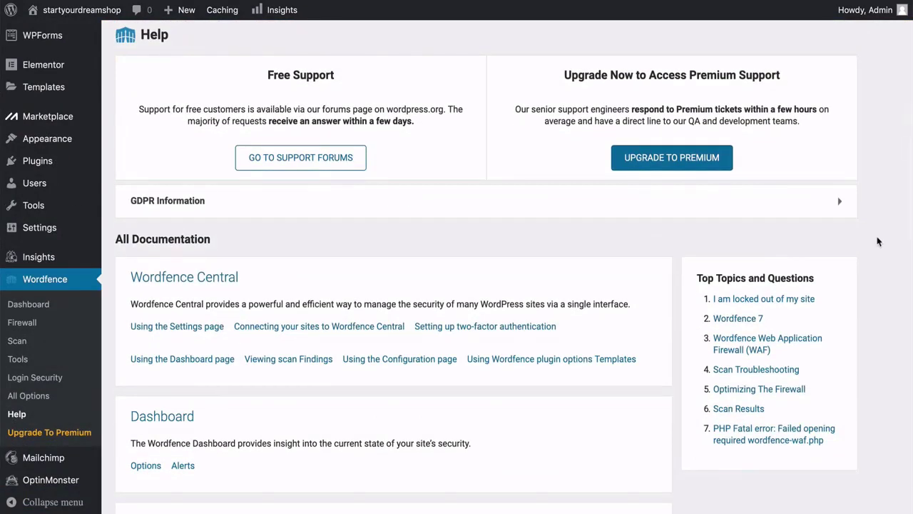
Scroll through the Wordfence Help page's support and documentation links.
{"action": "scroll", "coordinate": [878, 241], "scroll_direction": "down", "scroll_amount": 4}
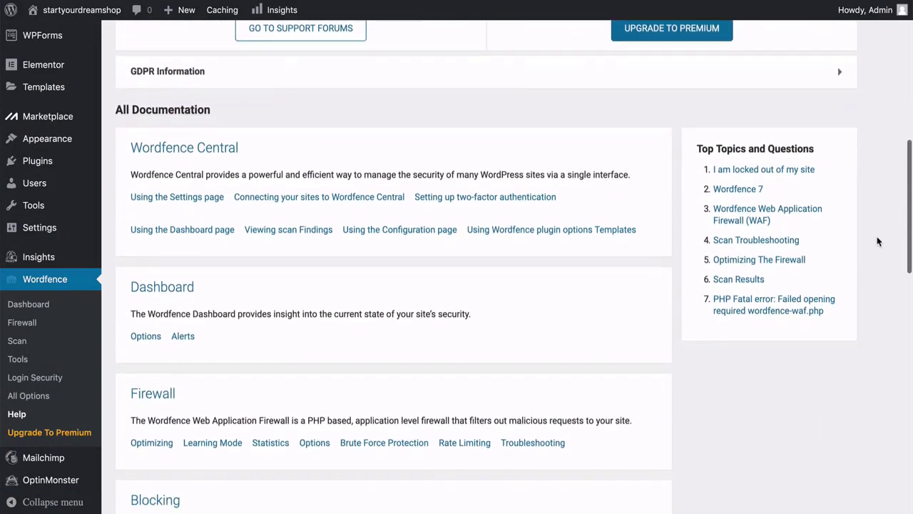
{"action": "scroll", "coordinate": [878, 241], "scroll_direction": "down", "scroll_amount": 1}
{"action": "scroll", "coordinate": [878, 241], "scroll_direction": "down", "scroll_amount": 5}
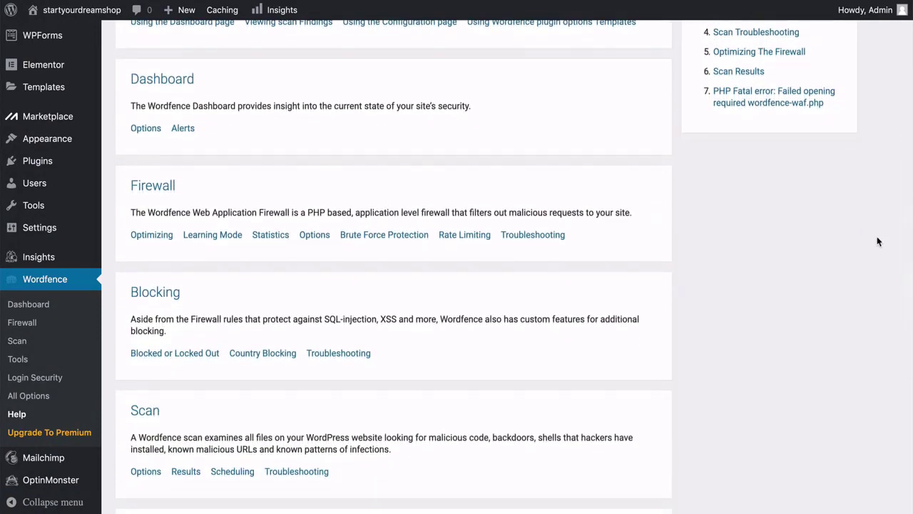
{"action": "scroll", "coordinate": [879, 241], "scroll_direction": "down", "scroll_amount": 5}
{"action": "scroll", "coordinate": [878, 241], "scroll_direction": "down", "scroll_amount": 2}
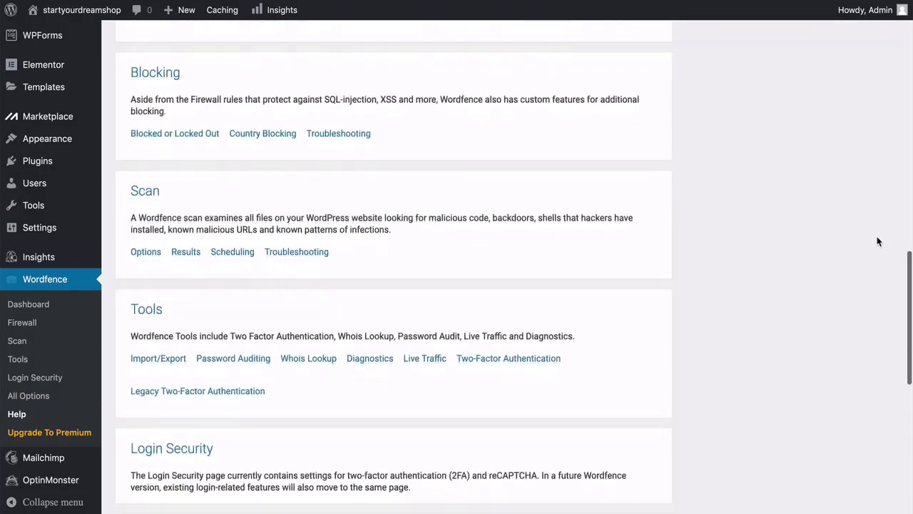
{"action": "scroll", "coordinate": [879, 242], "scroll_direction": "down", "scroll_amount": 2}
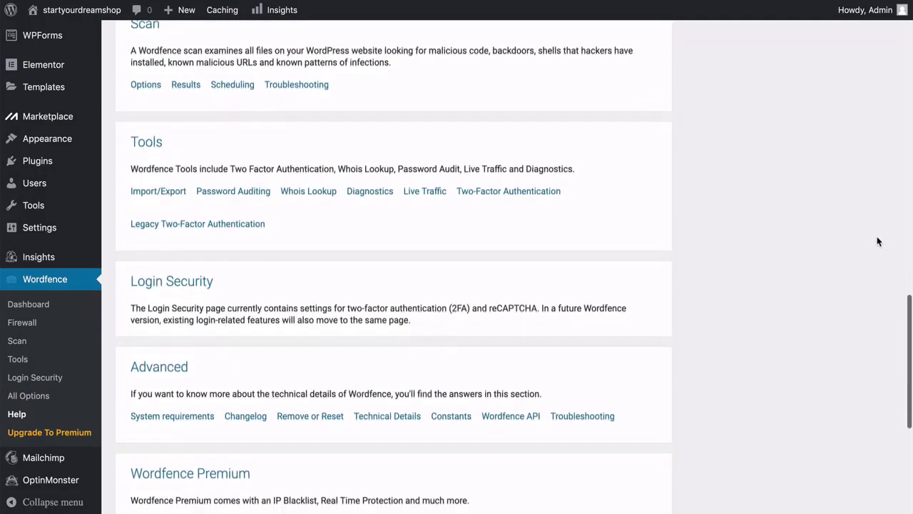
{"action": "scroll", "coordinate": [879, 241], "scroll_direction": "down", "scroll_amount": 4}
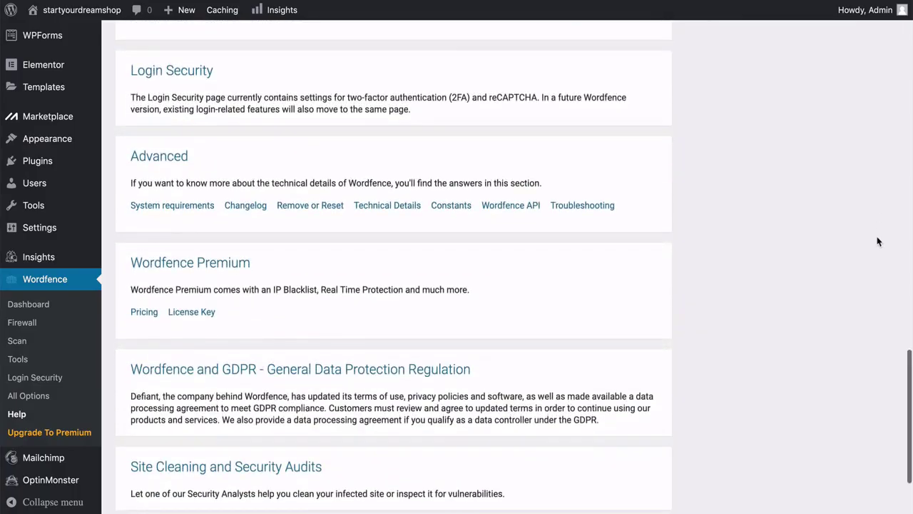
{"action": "scroll", "coordinate": [879, 241], "scroll_direction": "up", "scroll_amount": 10}
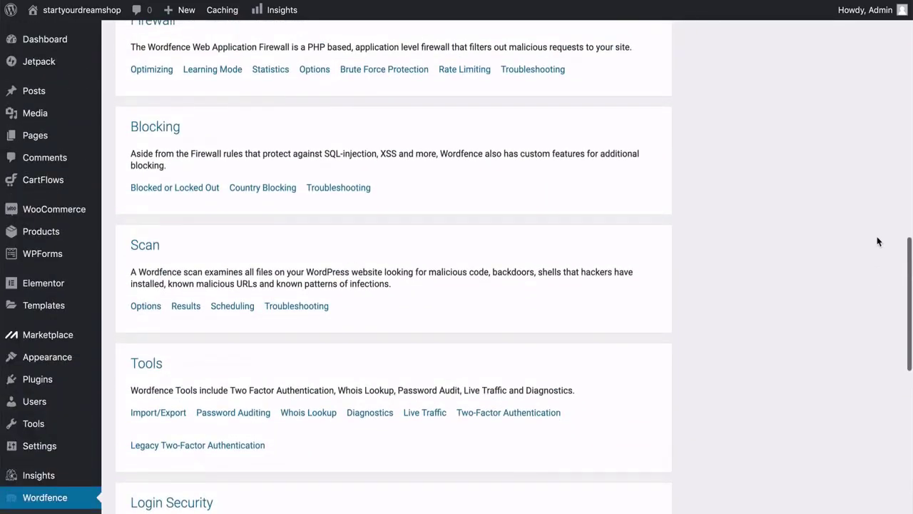
{"action": "scroll", "coordinate": [878, 242], "scroll_direction": "down", "scroll_amount": 10}
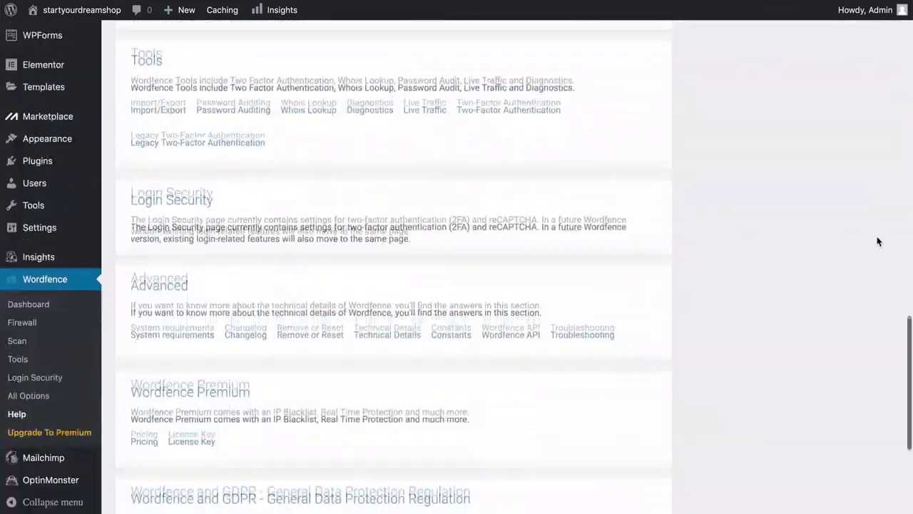
{"action": "scroll", "coordinate": [878, 241], "scroll_direction": "up", "scroll_amount": 14}
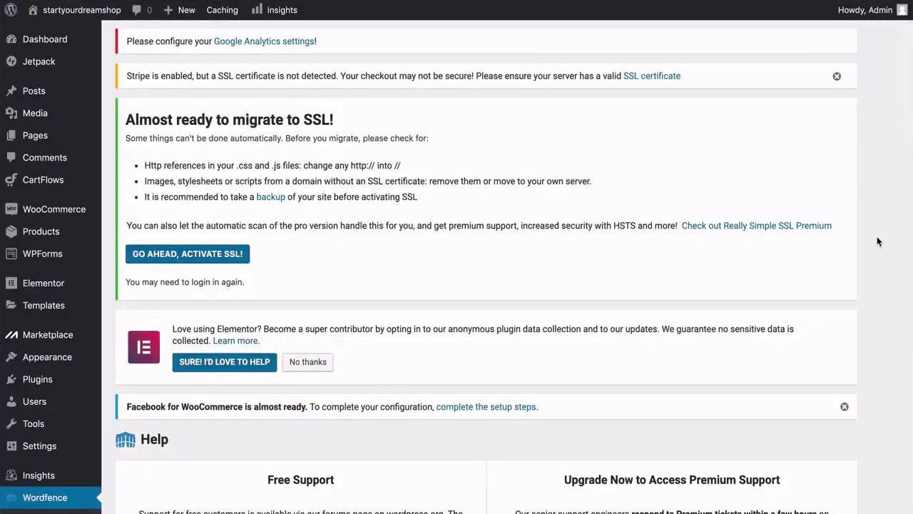
{"action": "scroll", "coordinate": [878, 241], "scroll_direction": "down", "scroll_amount": 7}
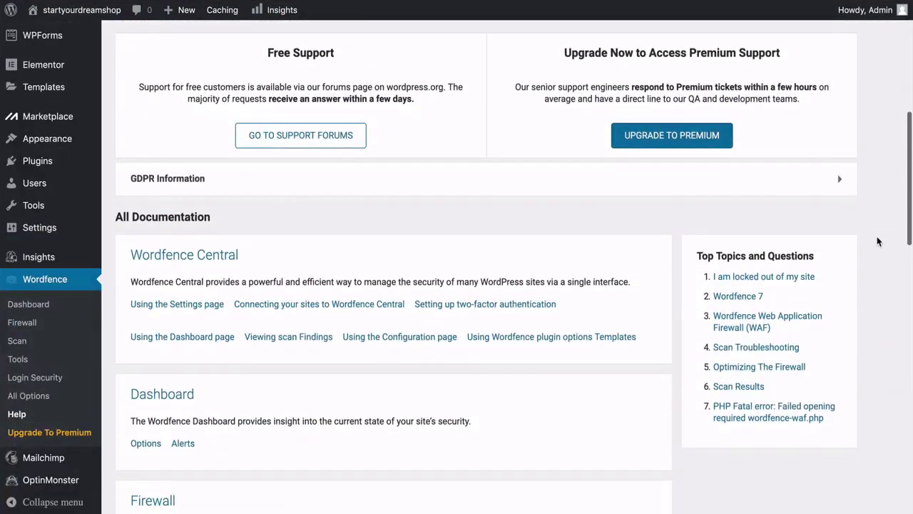
{"action": "scroll", "coordinate": [879, 241], "scroll_direction": "down", "scroll_amount": 18}
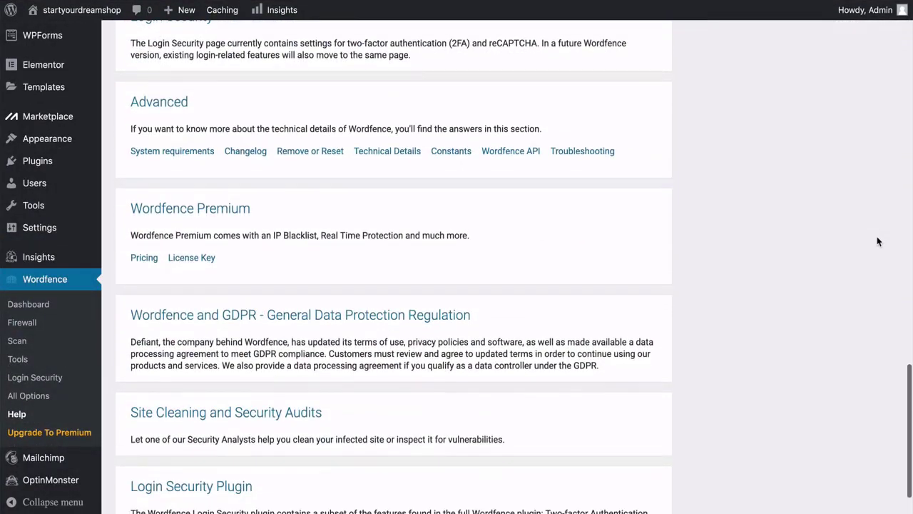
{"action": "scroll", "coordinate": [879, 241], "scroll_direction": "up", "scroll_amount": 20}
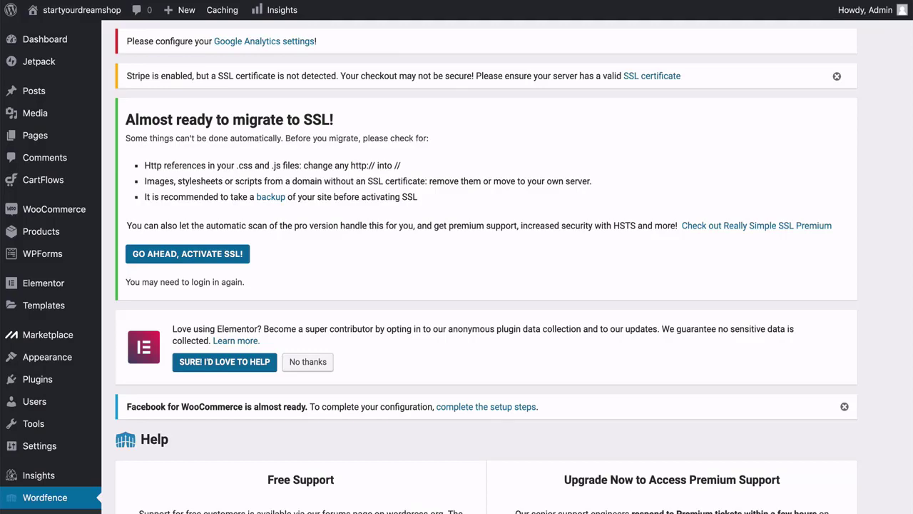
{"action": "scroll", "coordinate": [485, 286], "scroll_direction": "down", "scroll_amount": 5}
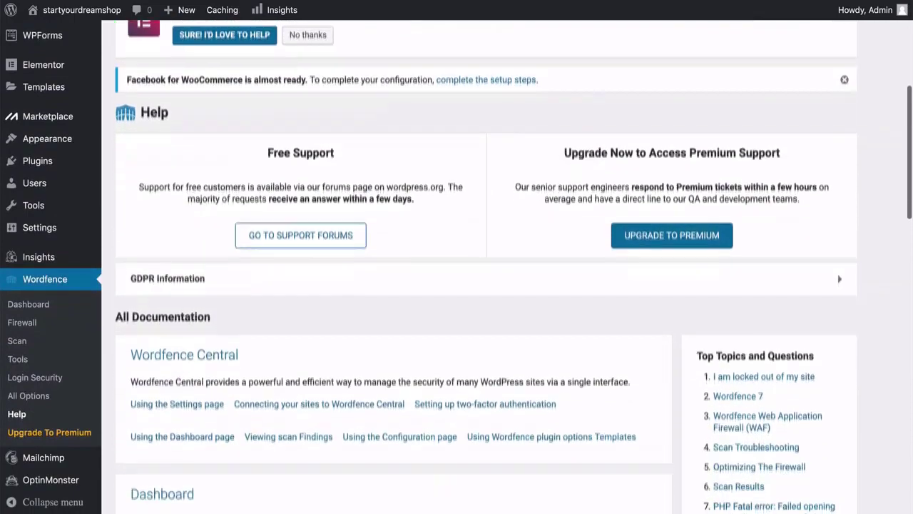
{"action": "scroll", "coordinate": [485, 285], "scroll_direction": "down", "scroll_amount": 3}
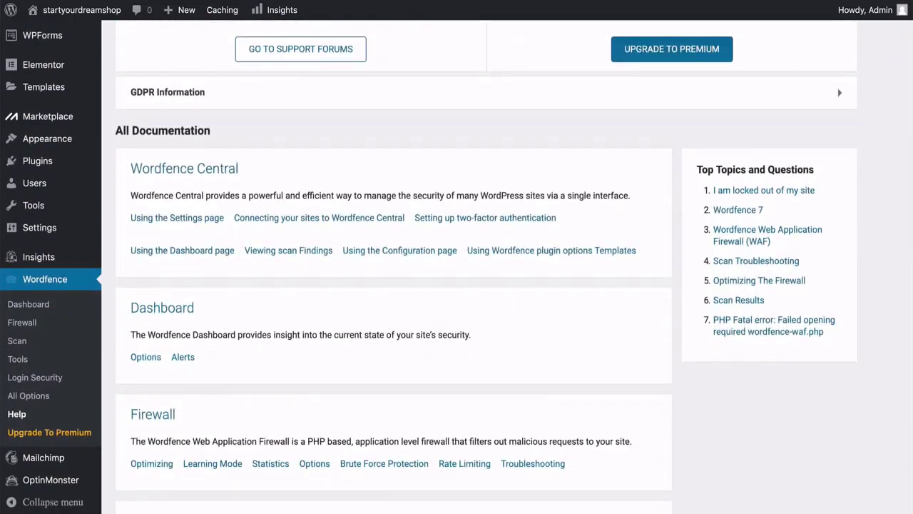
{"action": "scroll", "coordinate": [486, 285], "scroll_direction": "down", "scroll_amount": 3}
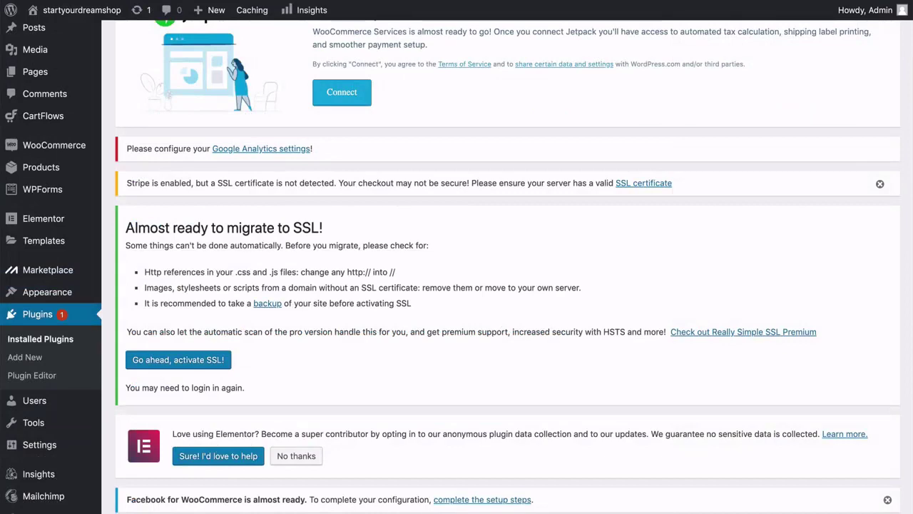
{"action": "scroll", "coordinate": [456, 286], "scroll_direction": "up", "scroll_amount": 2}
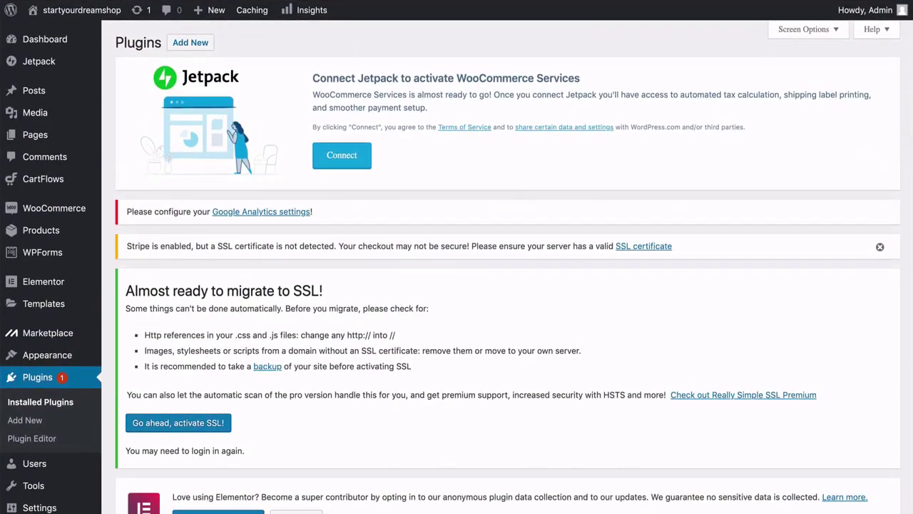
{"action": "scroll", "coordinate": [508, 267], "scroll_direction": "down", "scroll_amount": 4}
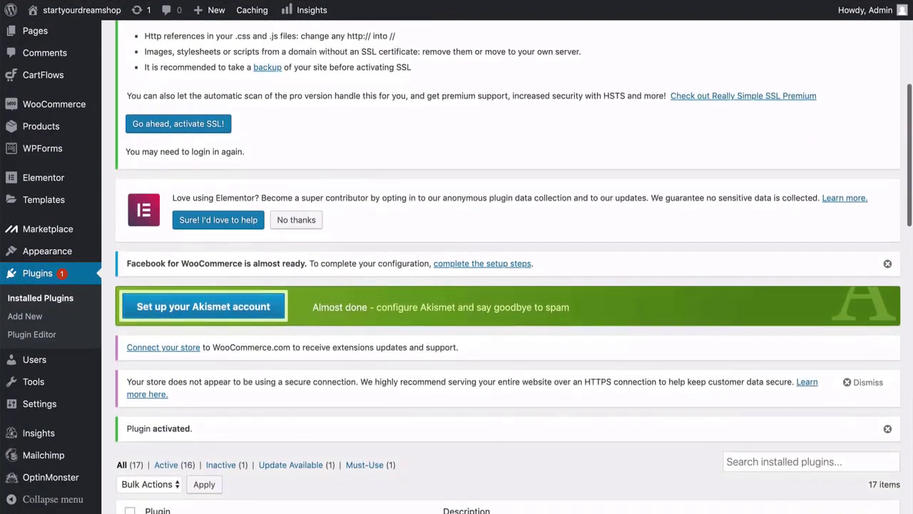
{"action": "scroll", "coordinate": [507, 267], "scroll_direction": "up", "scroll_amount": 4}
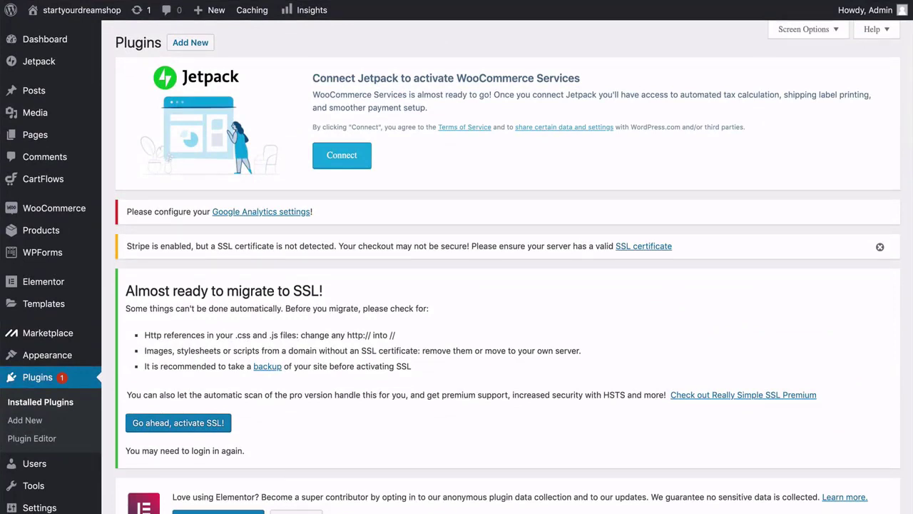
{"action": "scroll", "coordinate": [507, 266], "scroll_direction": "down", "scroll_amount": 4}
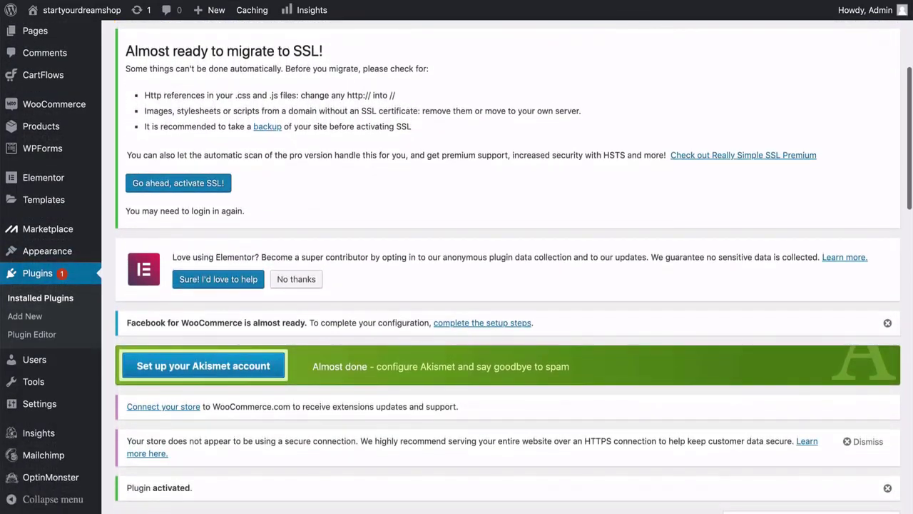
{"action": "scroll", "coordinate": [507, 267], "scroll_direction": "up", "scroll_amount": 4}
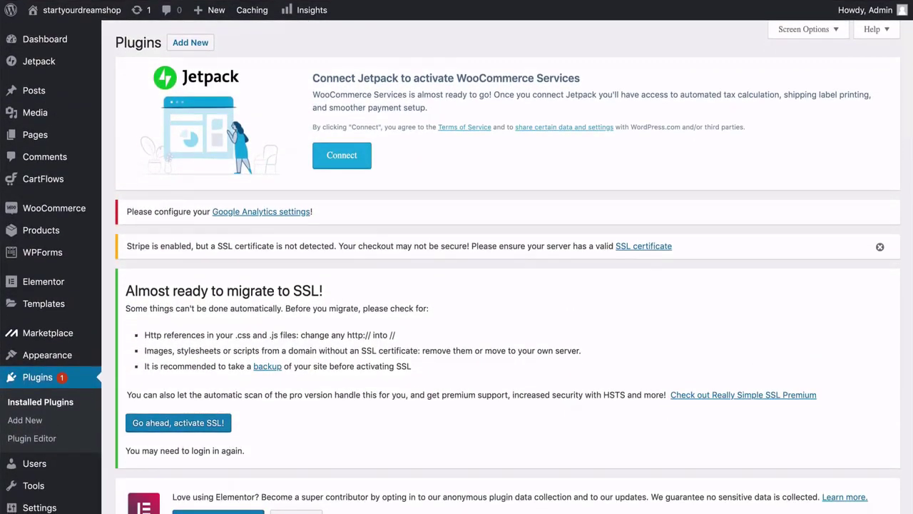